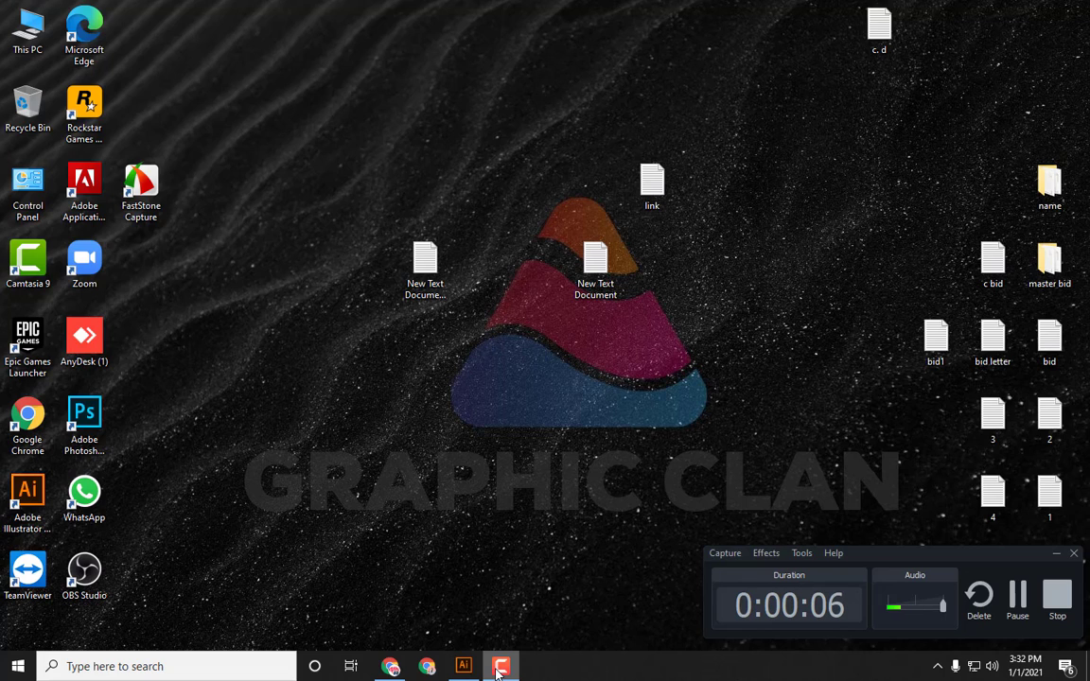
# Step: Switch to Illustrator, open the New Document dialog and show the Print presets
pyautogui.click(500, 668)
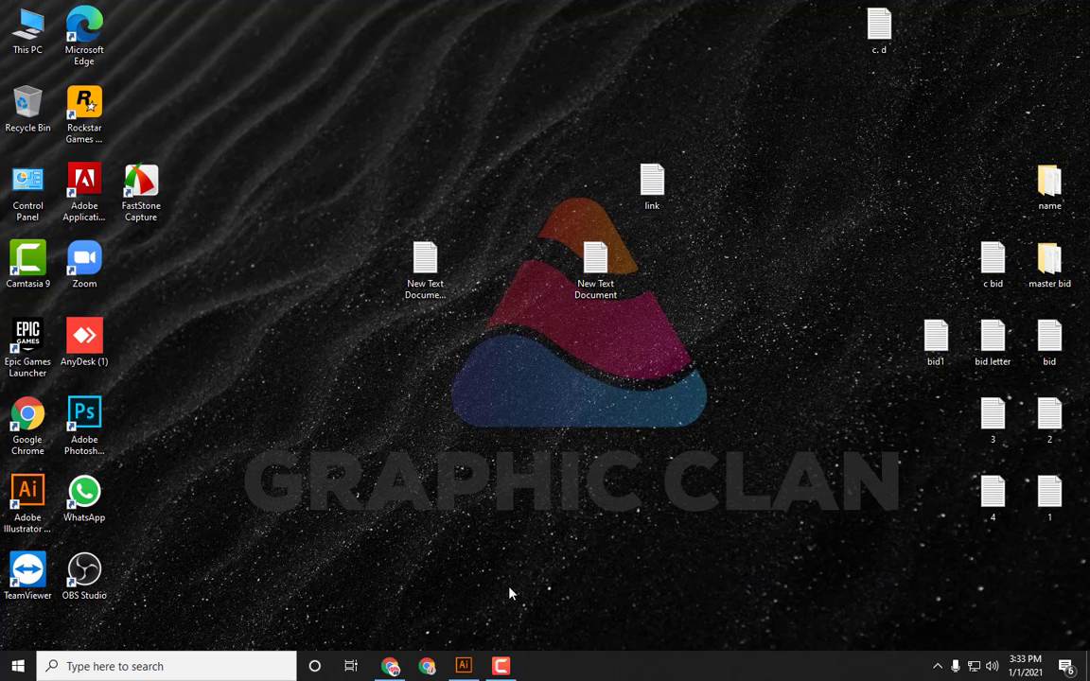
pyautogui.click(469, 666)
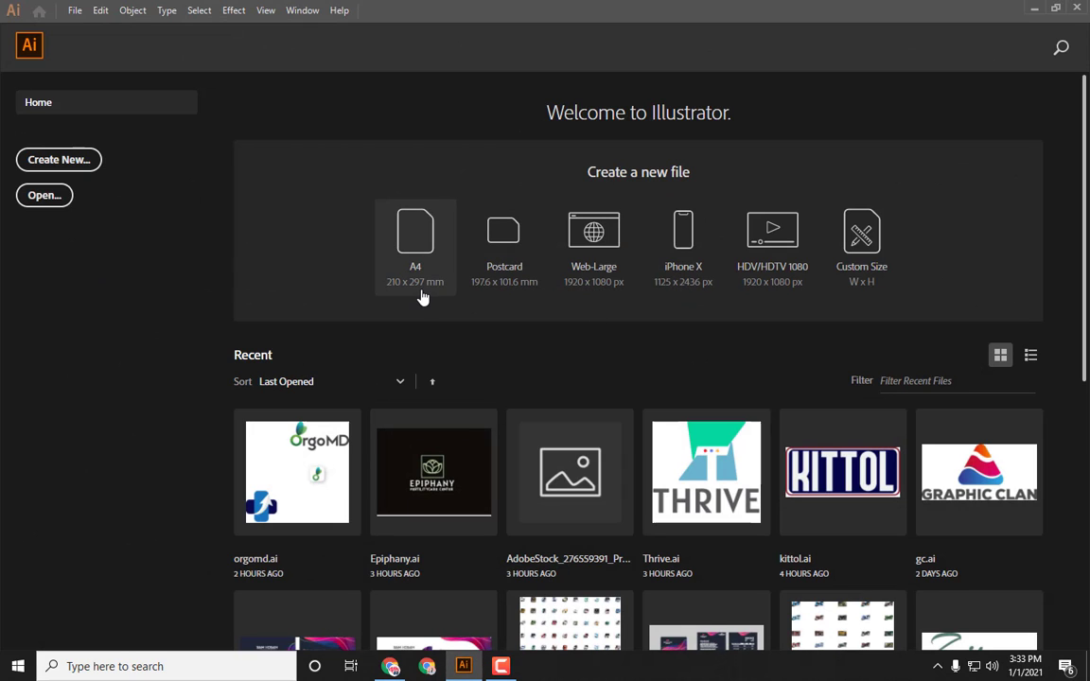
pyautogui.click(74, 170)
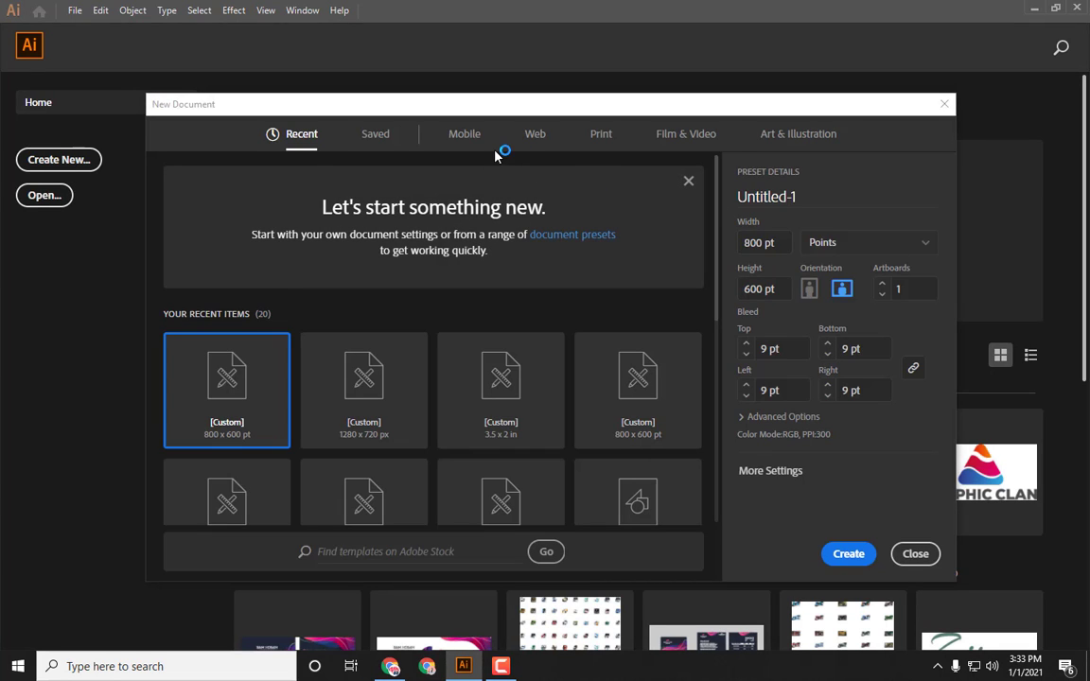
pyautogui.click(599, 139)
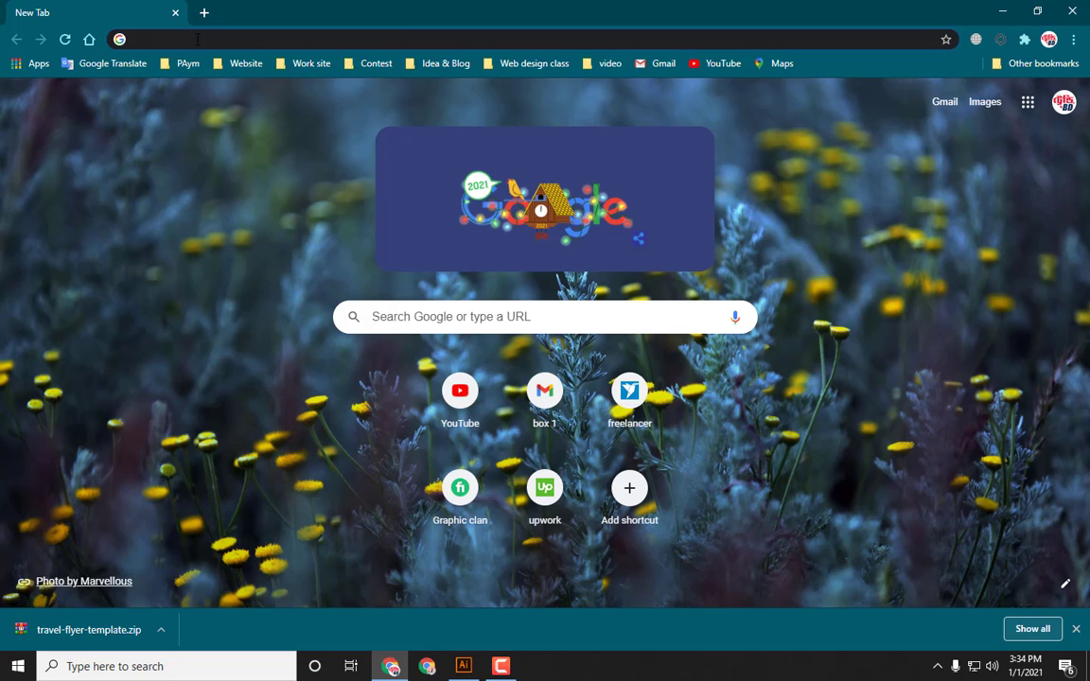
# Step: Search the web for flyer design size
pyautogui.click(197, 39)
pyautogui.write('flayer')
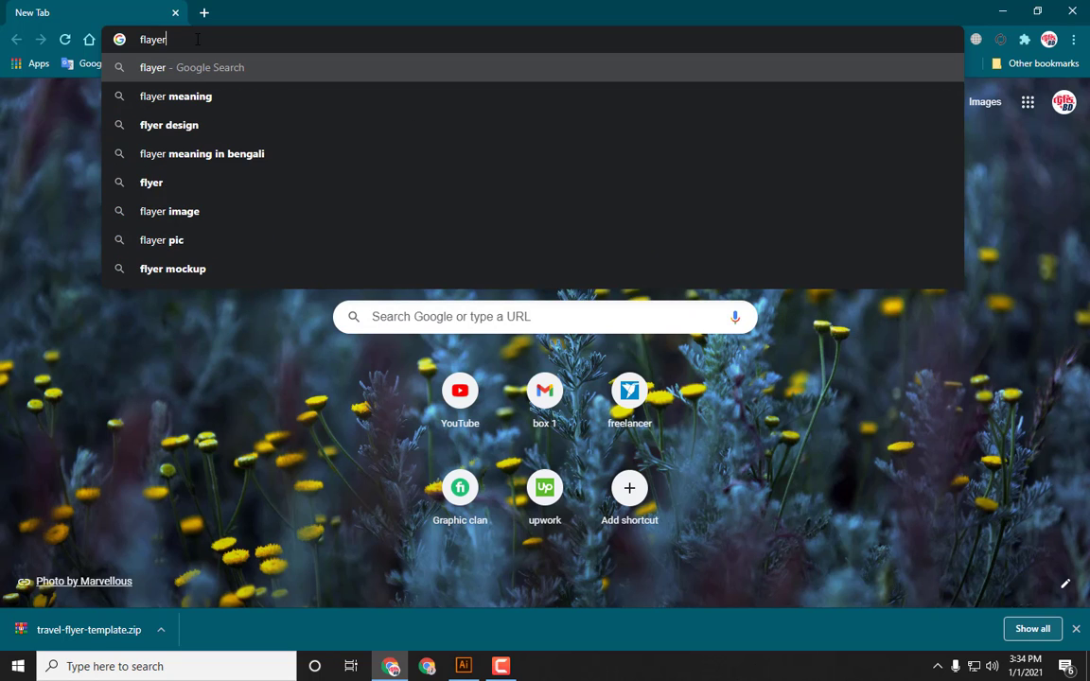
pyautogui.write(' desi')
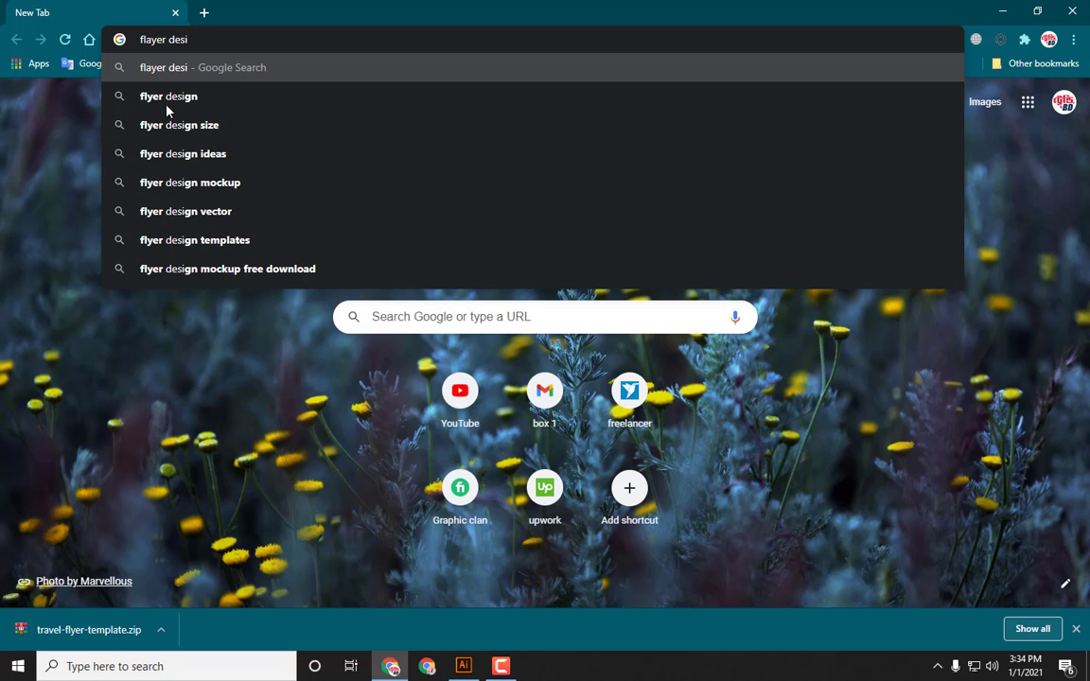
pyautogui.click(184, 125)
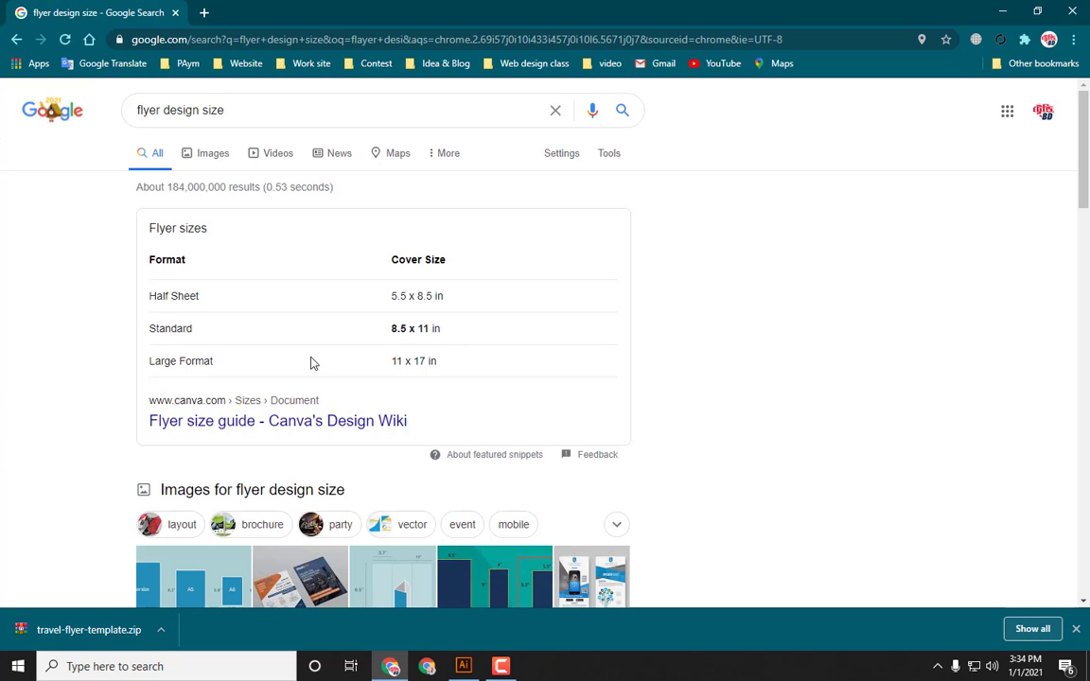
# Step: Open Canva's flyer size guide in a new tab and review its flyer size table
pyautogui.middleClick(310, 421)
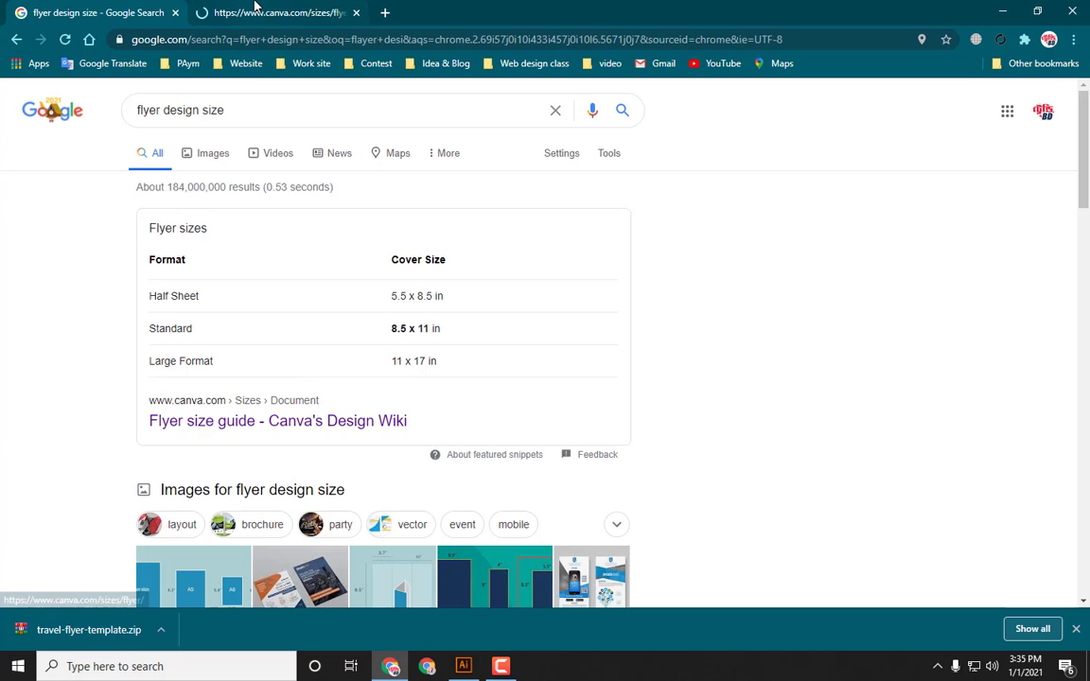
pyautogui.click(255, 13)
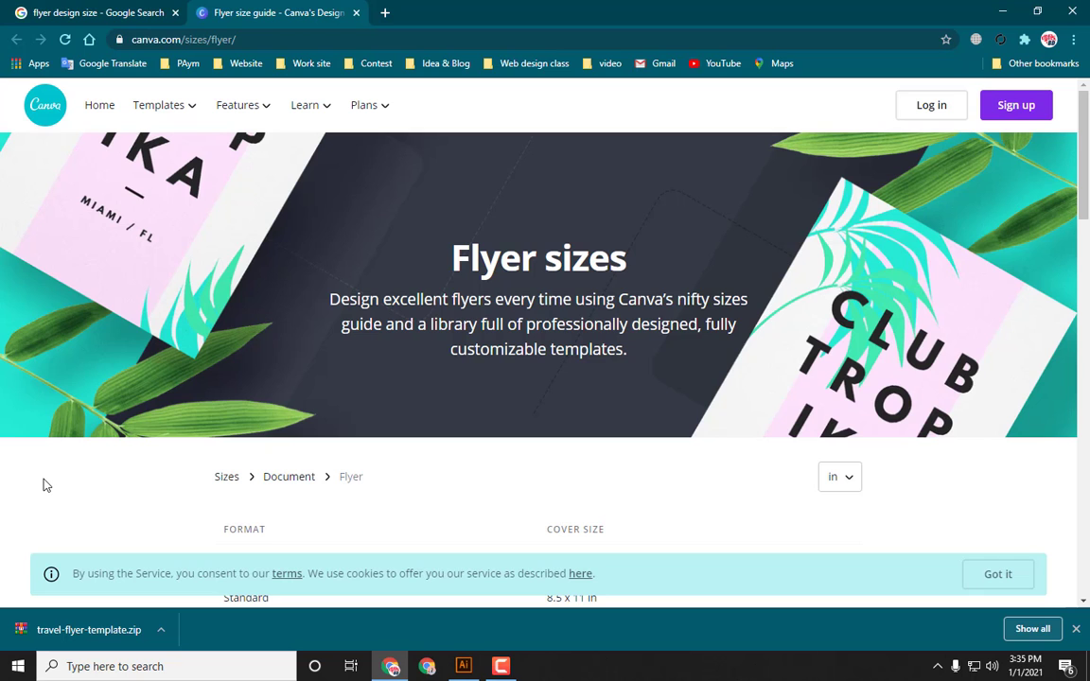
pyautogui.scroll(-2, 43, 486)
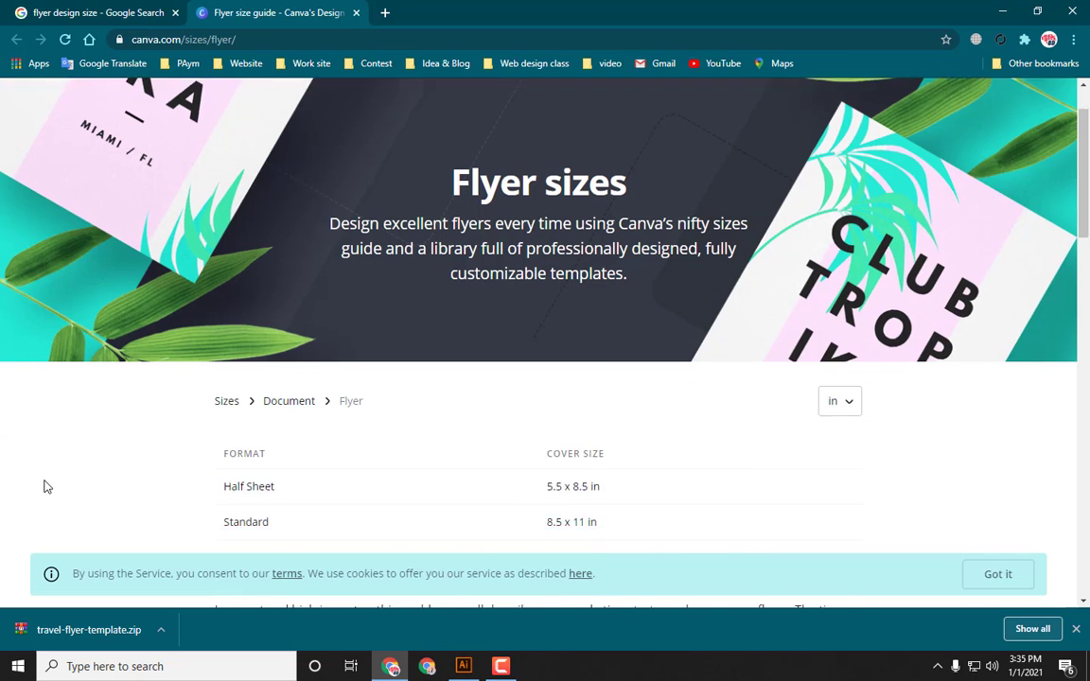
pyautogui.scroll(-1, 48, 489)
pyautogui.scroll(1, 49, 488)
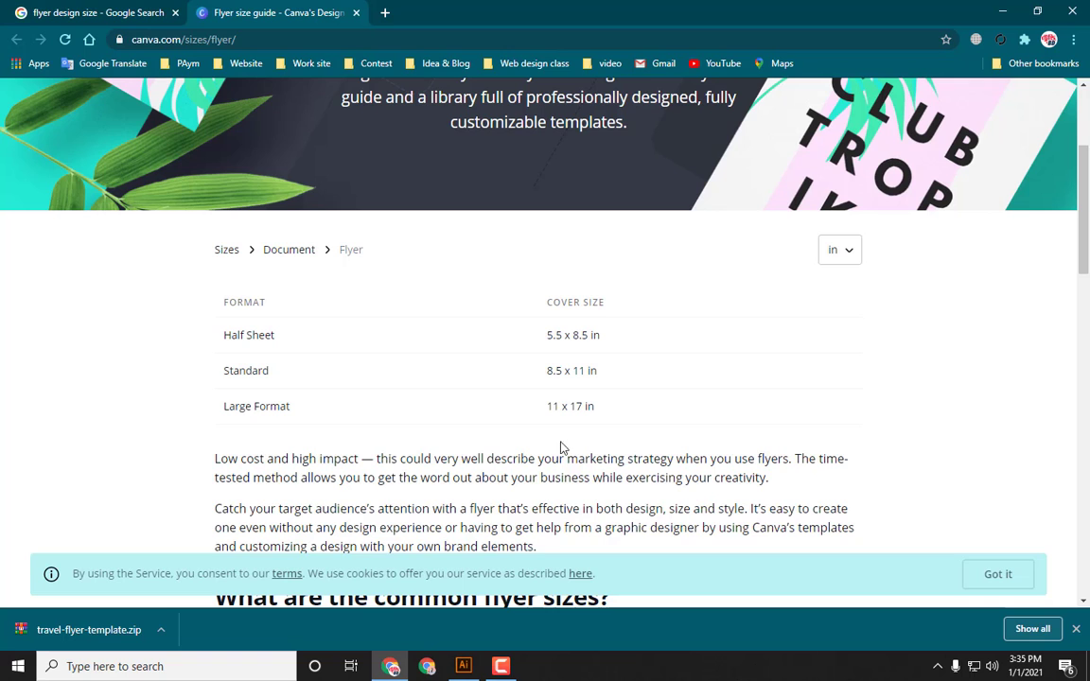
pyautogui.scroll(-2, 558, 443)
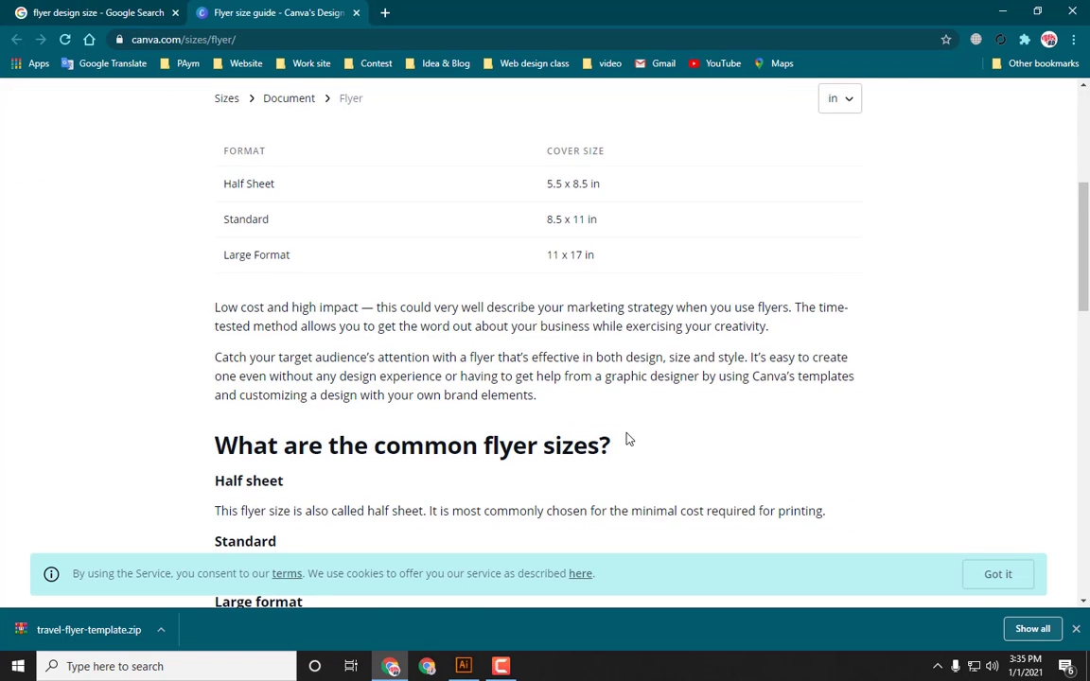
pyautogui.scroll(1, 626, 434)
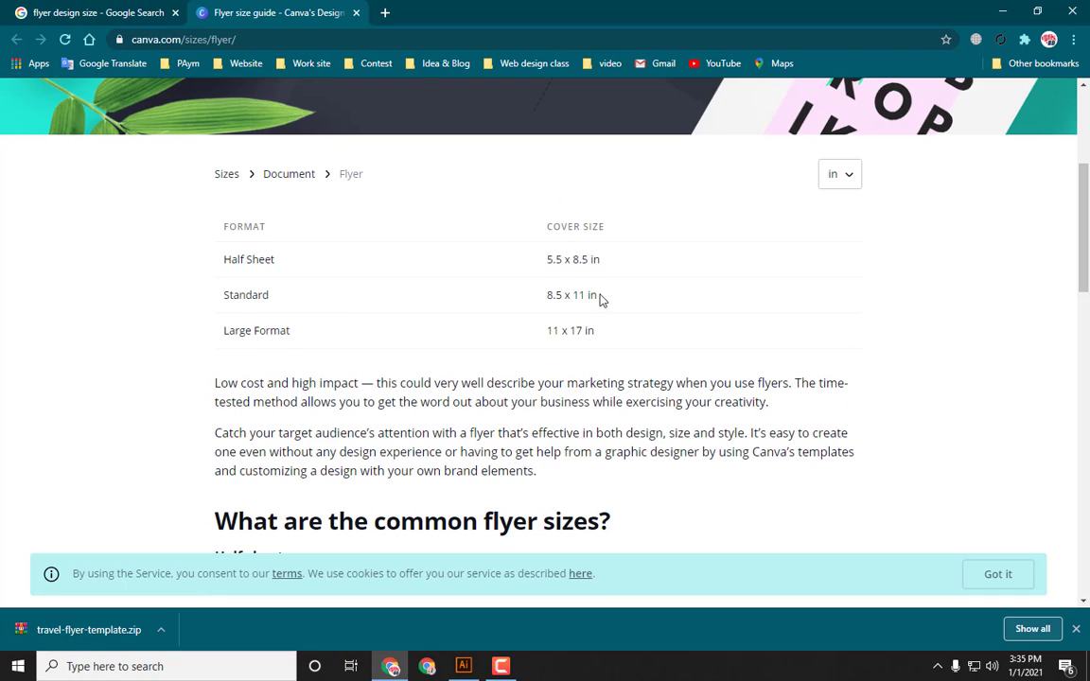
# Step: Highlight the Standard 8.5 x 11 in size and scroll through the flyer template examples
pyautogui.moveTo(600, 298); pyautogui.dragTo(548, 295)
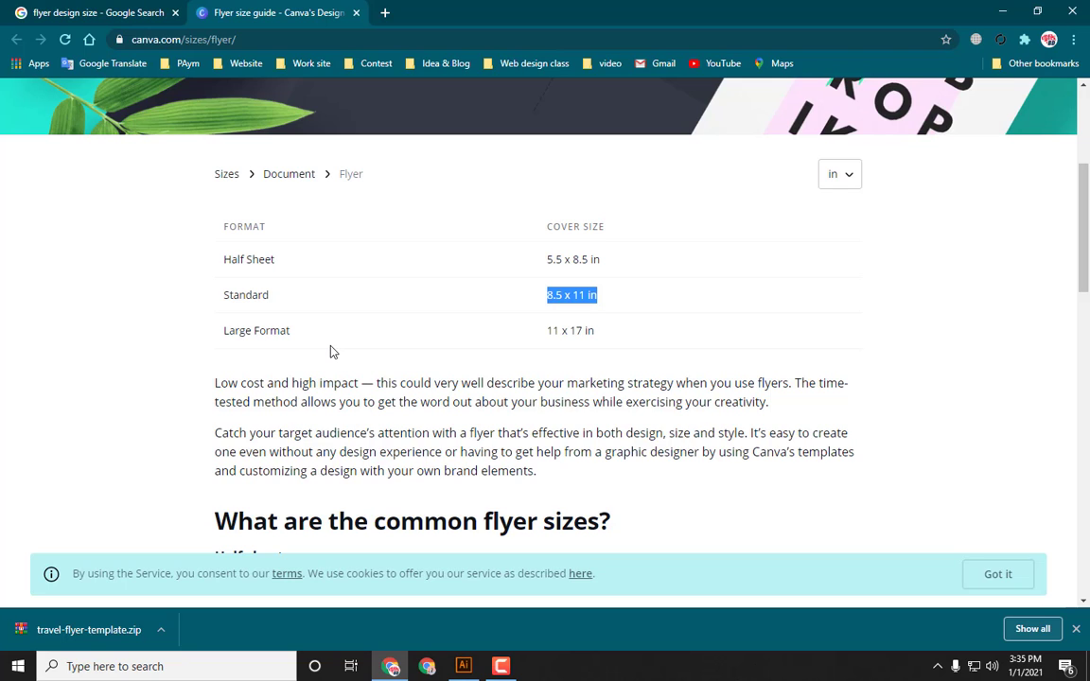
pyautogui.scroll(-5, 616, 371)
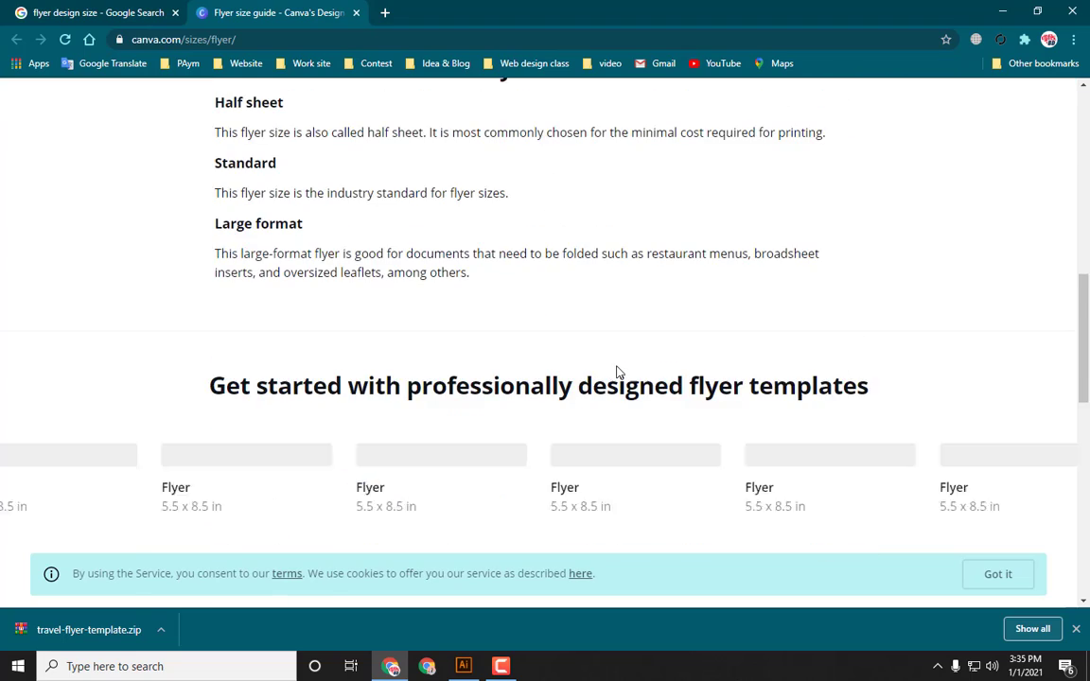
pyautogui.scroll(-4, 606, 372)
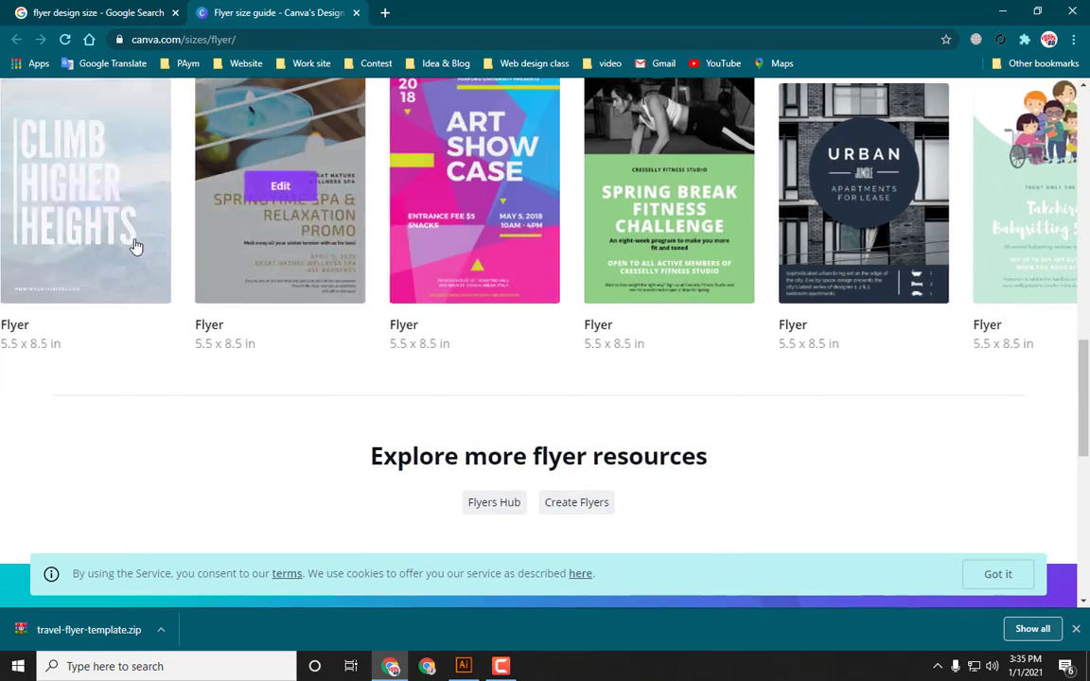
pyautogui.scroll(1, 57, 494)
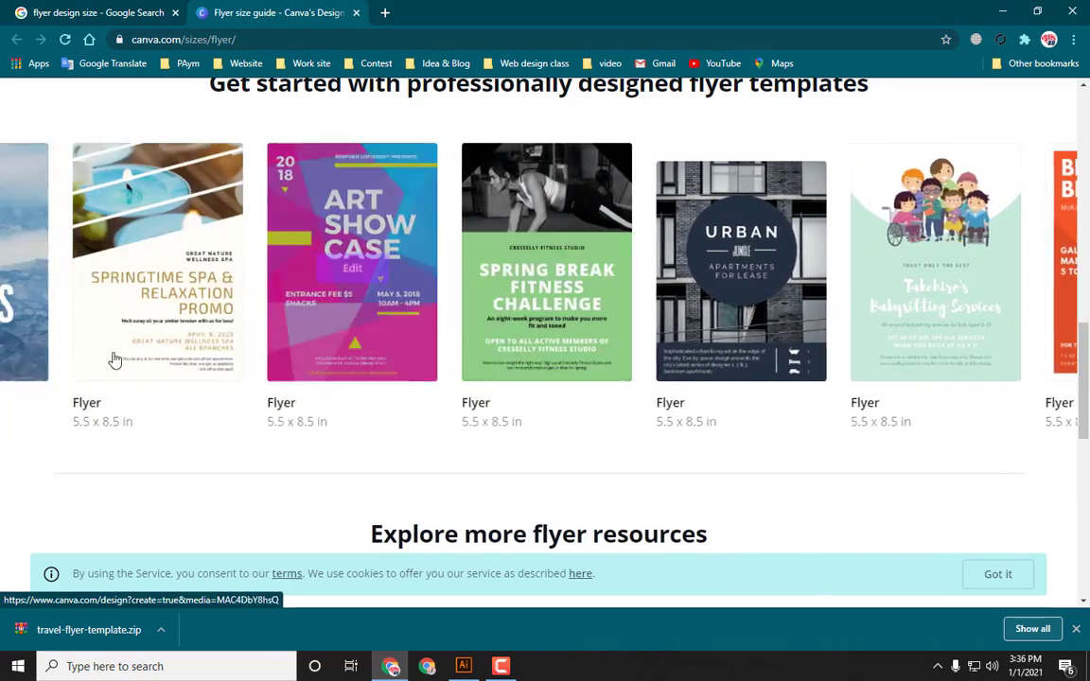
pyautogui.scroll(-5, 133, 358)
pyautogui.scroll(-4, 315, 378)
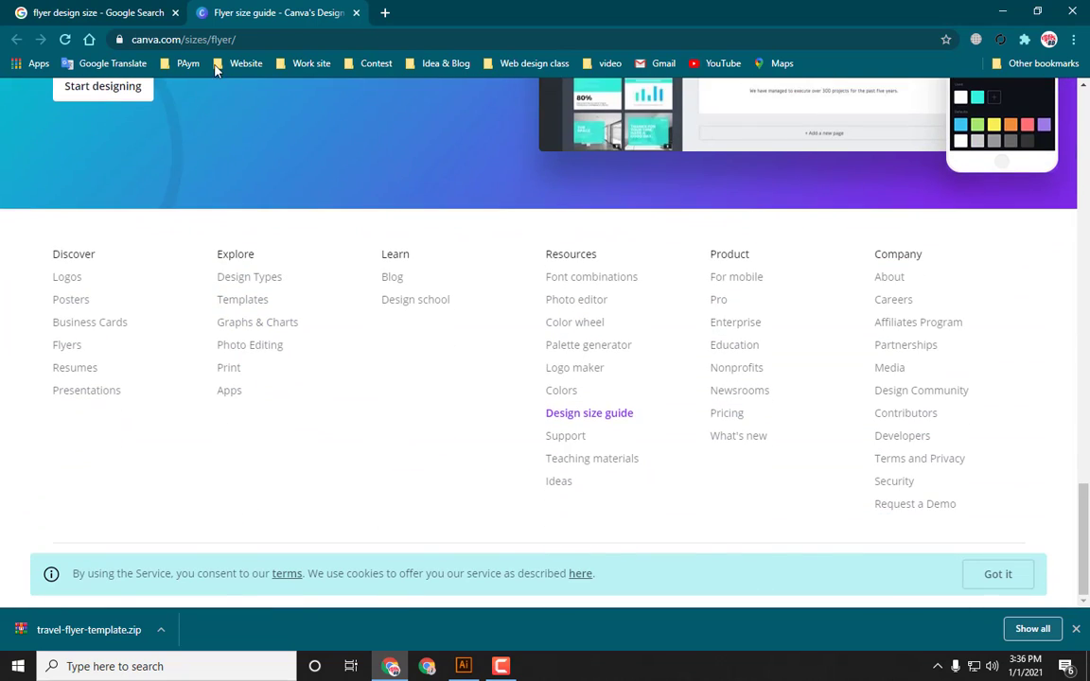
# Step: Close the Canva tab and scroll through the remaining flyer size search results
pyautogui.click(71, 9)
pyautogui.click(356, 12)
pyautogui.scroll(-6, 251, 383)
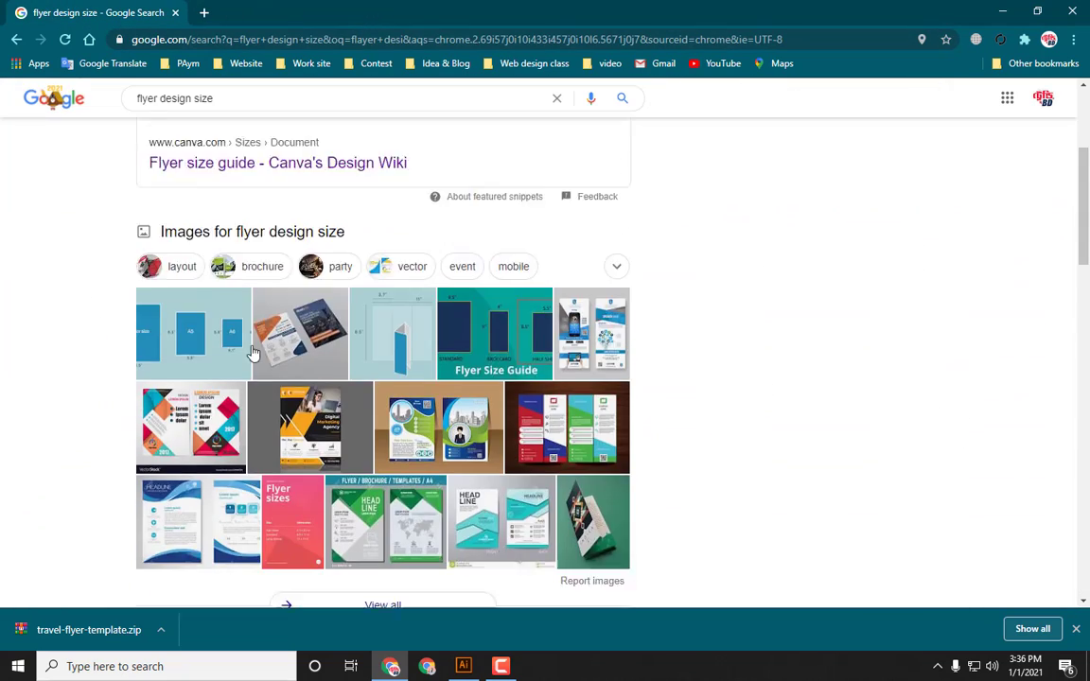
pyautogui.scroll(-4, 250, 383)
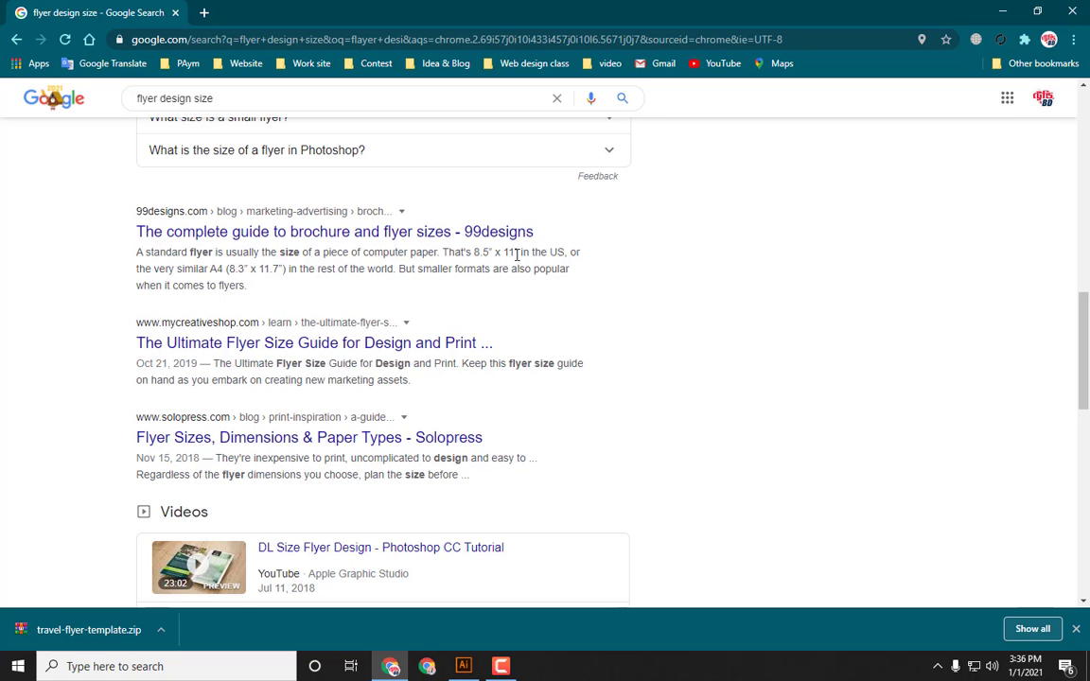
pyautogui.scroll(-3, 495, 273)
pyautogui.scroll(2, 346, 269)
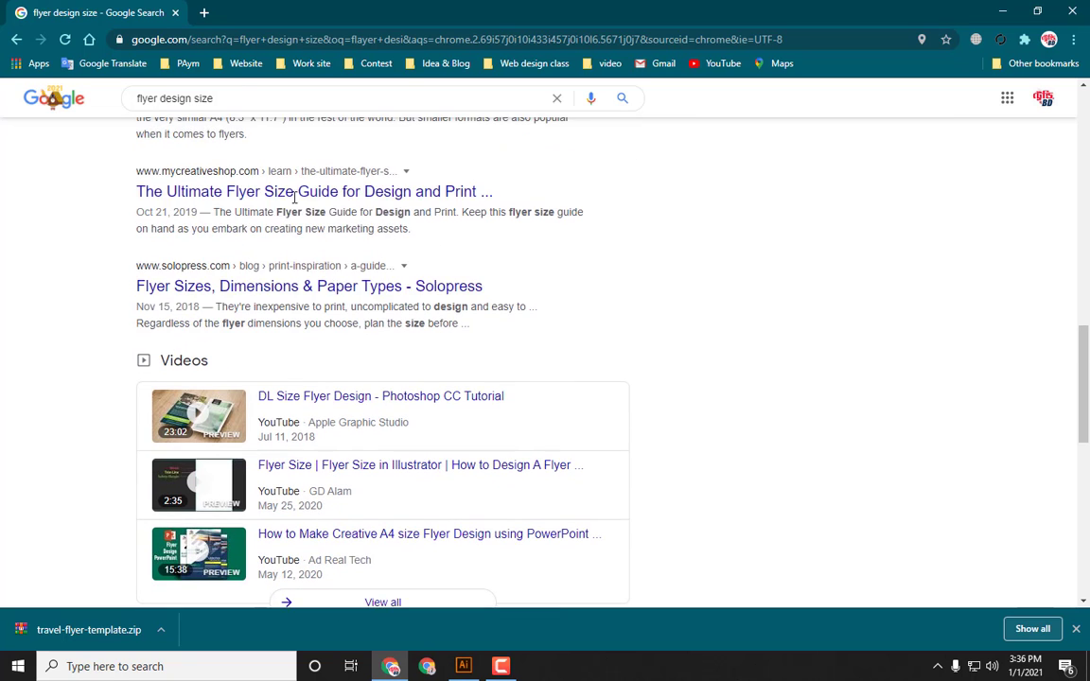
pyautogui.scroll(-10, 388, 255)
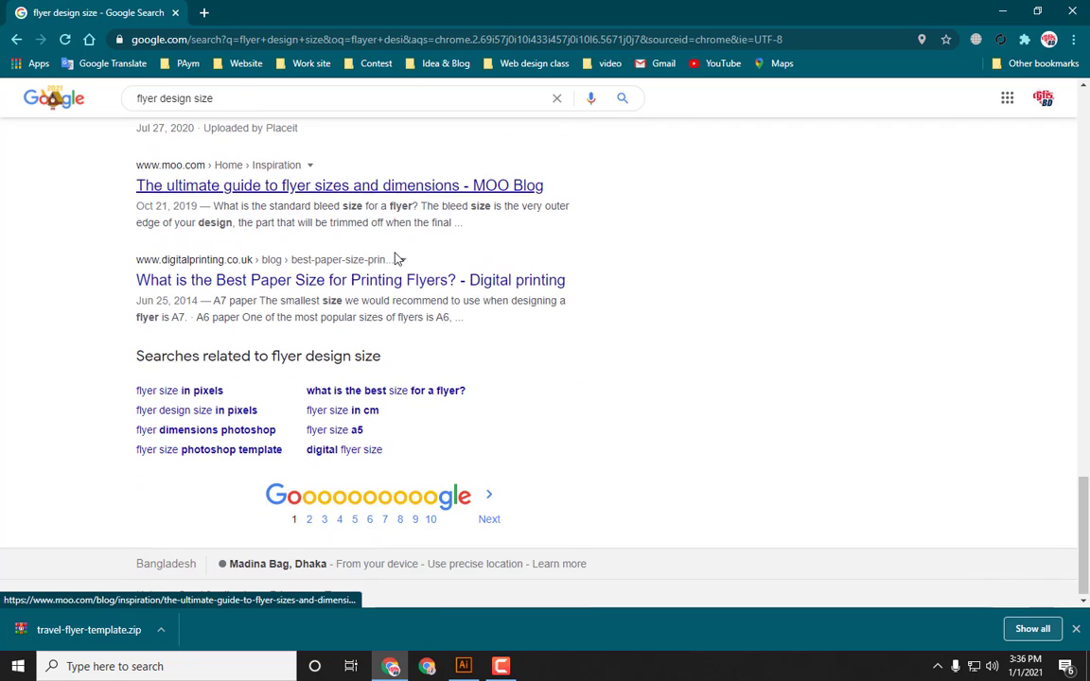
# Step: Return to Illustrator, pick the A4 print preset and set the document units to Inches
pyautogui.click(463, 666)
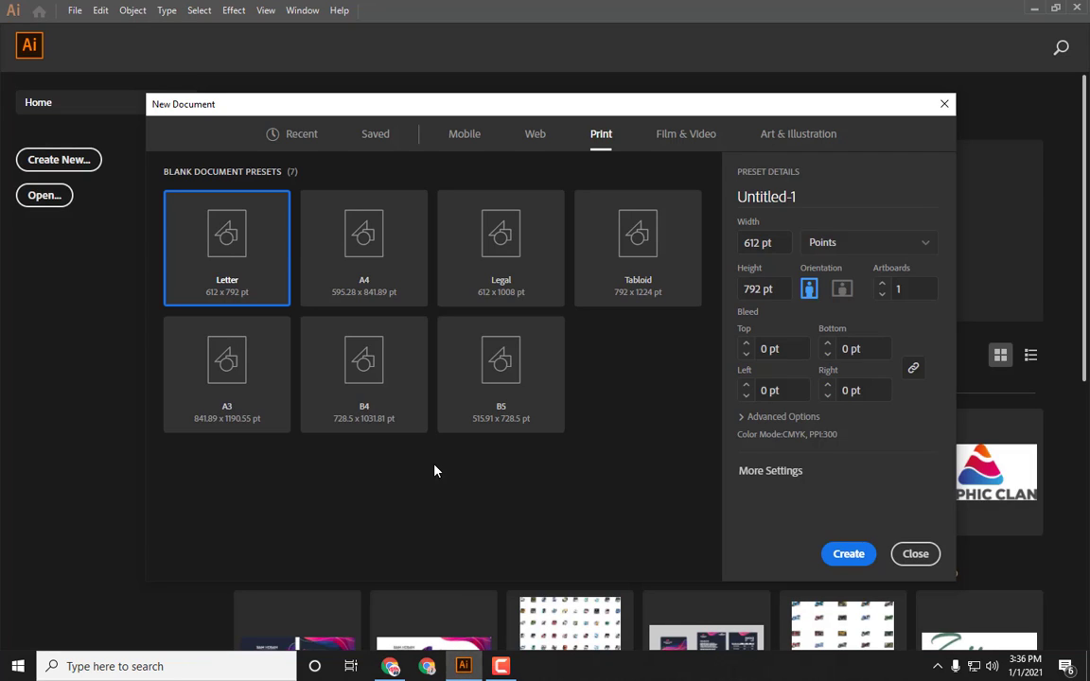
pyautogui.click(371, 285)
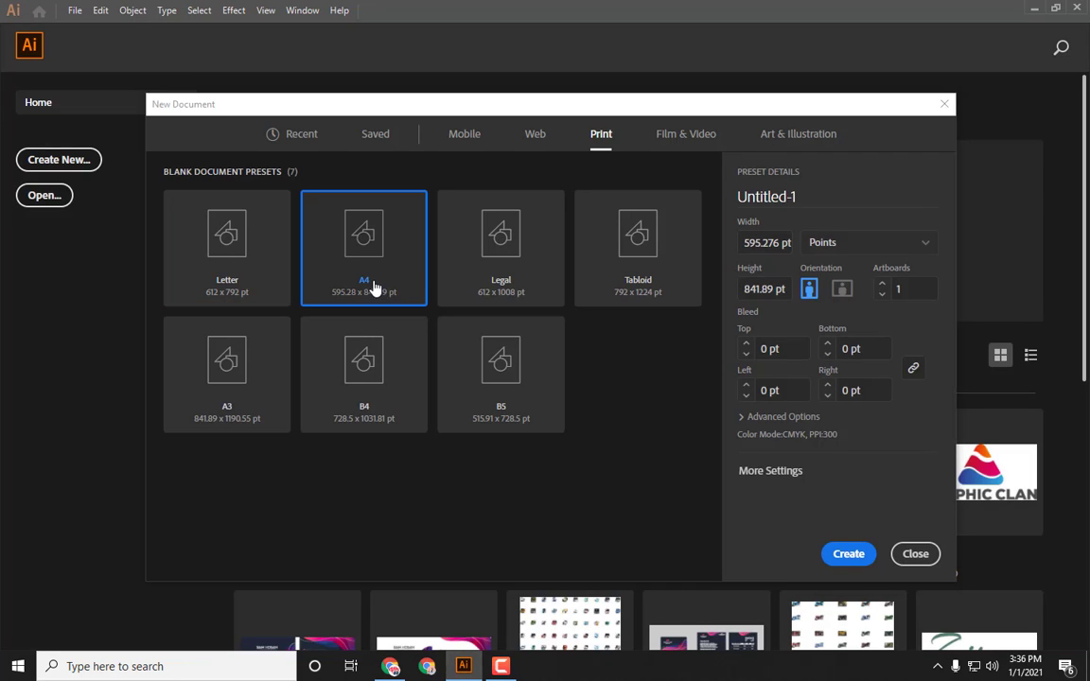
pyautogui.click(911, 243)
pyautogui.click(877, 323)
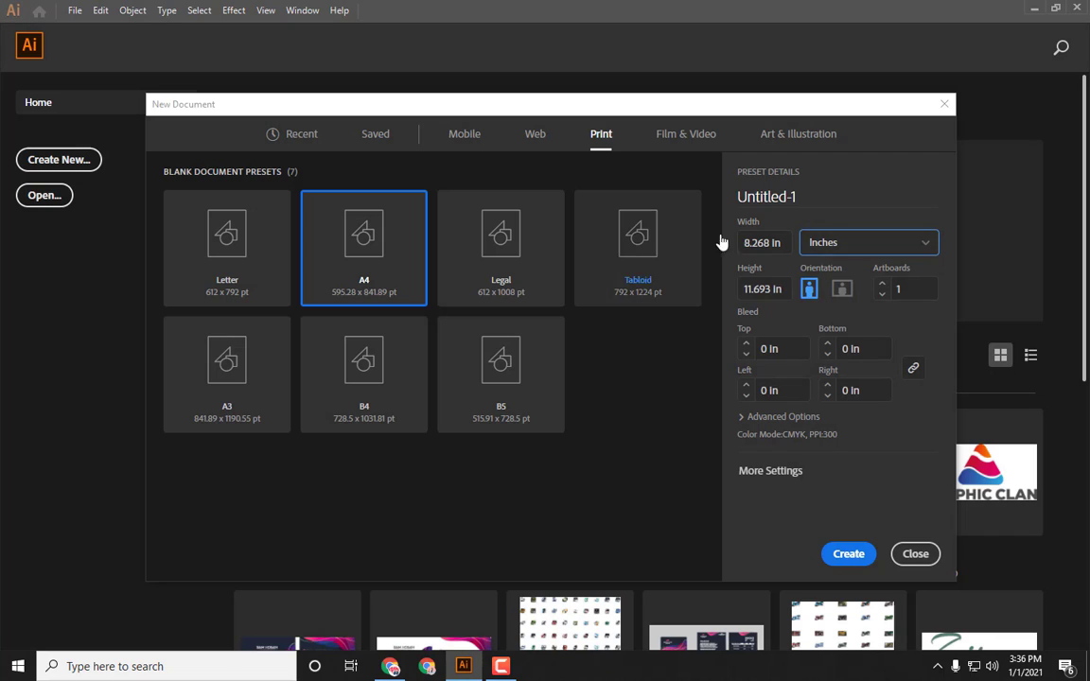
pyautogui.click(841, 253)
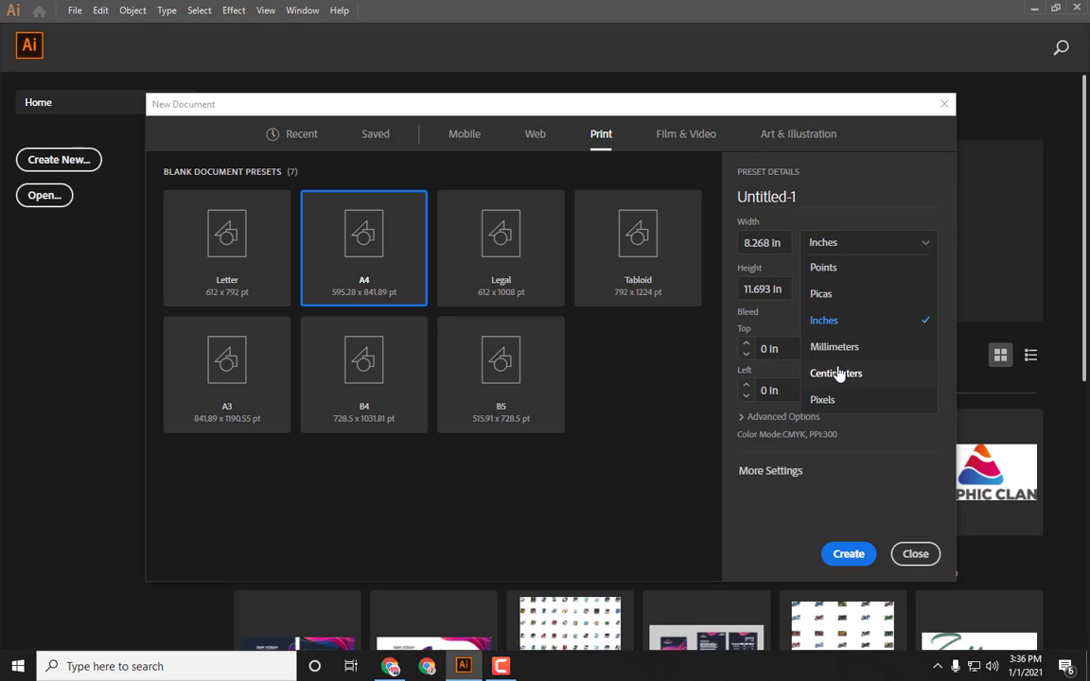
pyautogui.click(836, 406)
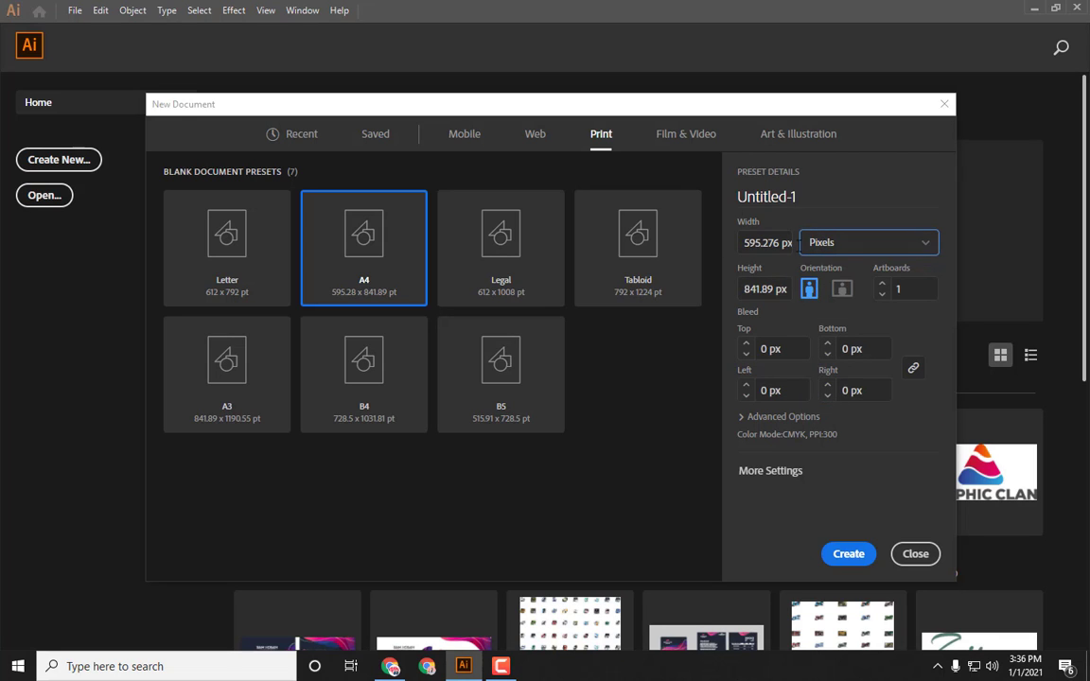
pyautogui.click(852, 244)
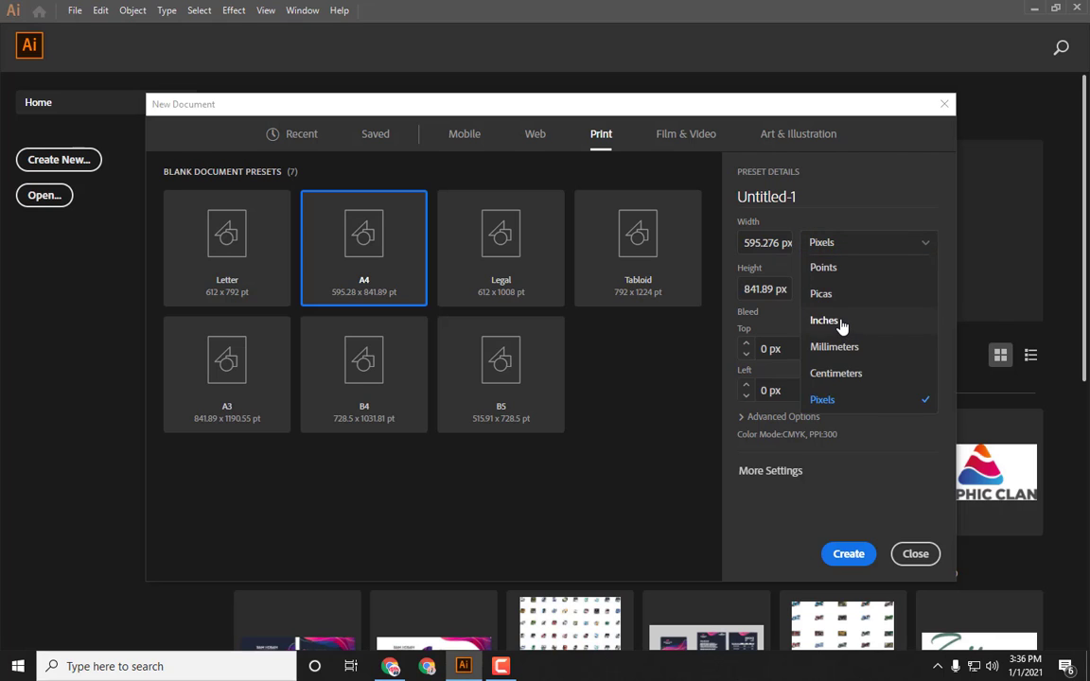
pyautogui.click(842, 323)
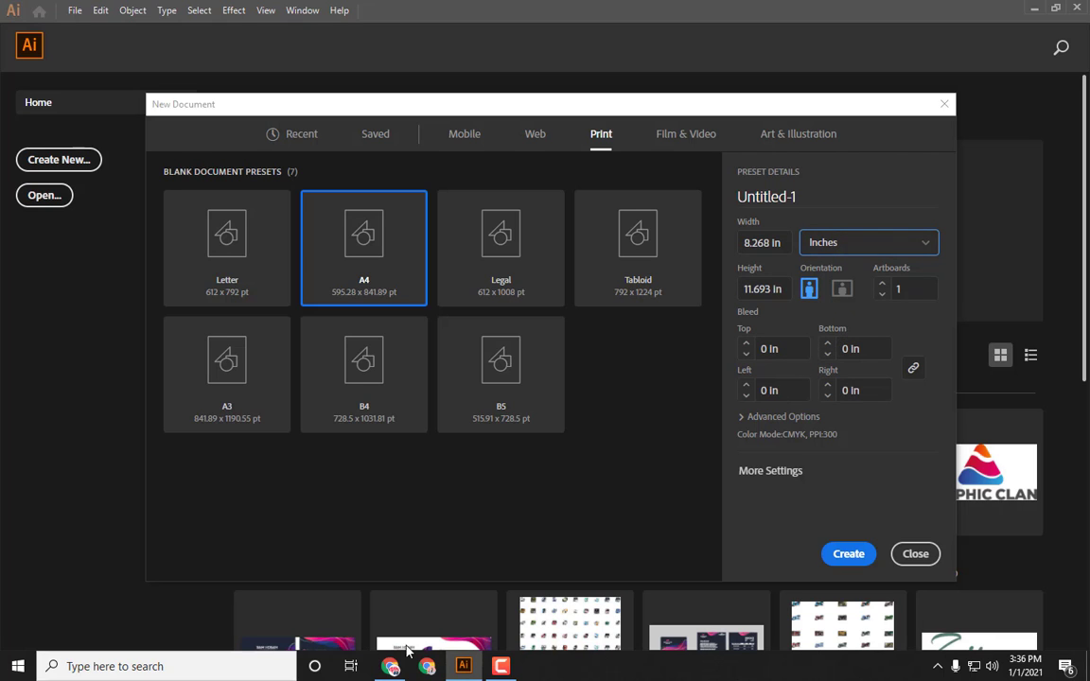
pyautogui.click(501, 668)
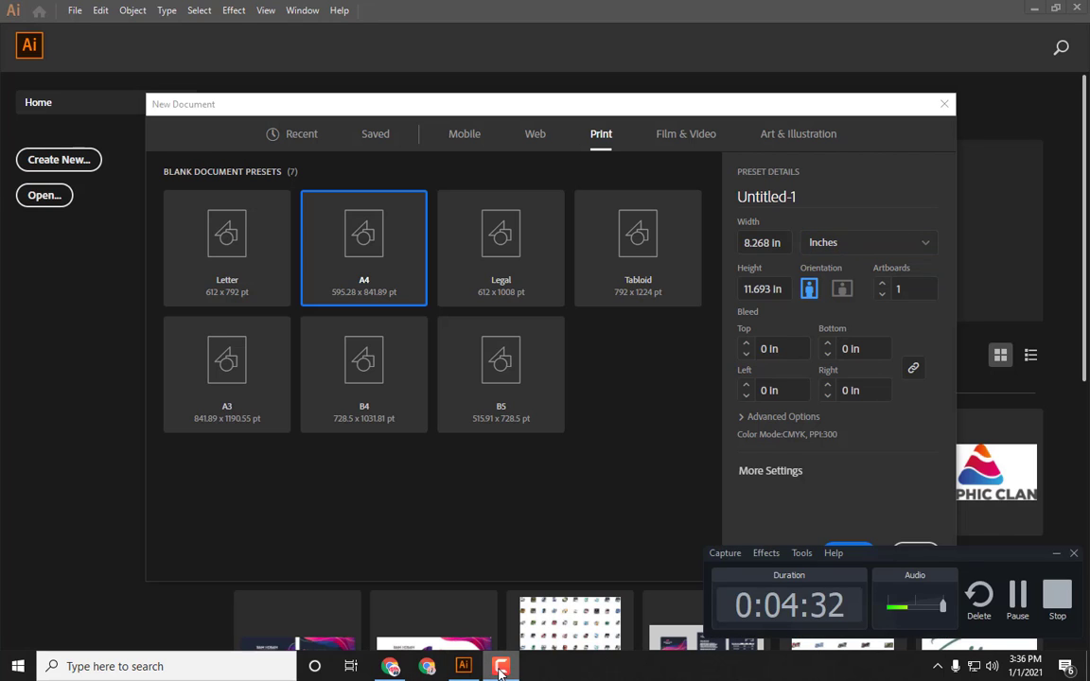
pyautogui.click(501, 668)
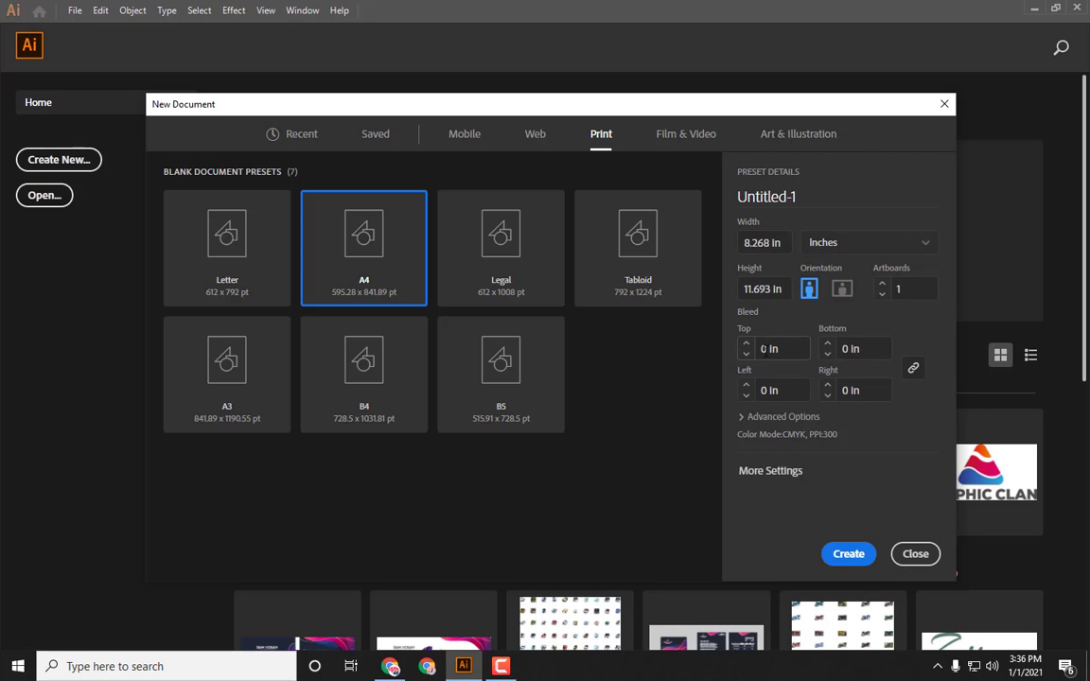
# Step: Set the top bleed to 0.125 in and create the document
pyautogui.click(768, 349)
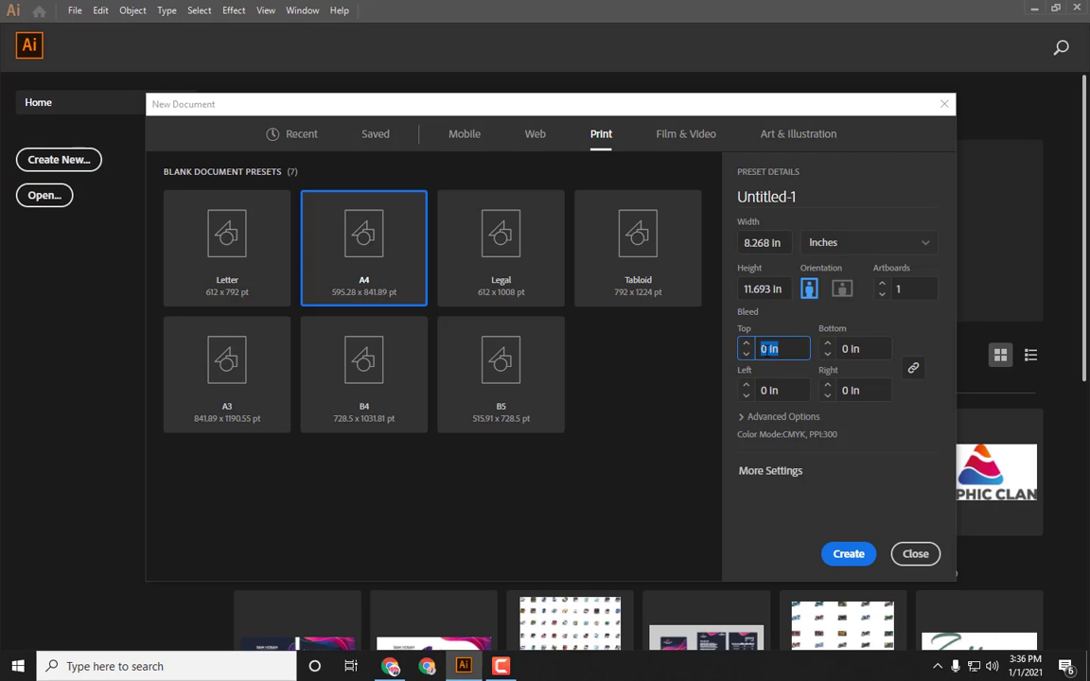
pyautogui.write('0.123')
pyautogui.press('BackSpace')
pyautogui.write('5')
pyautogui.press('Escape')
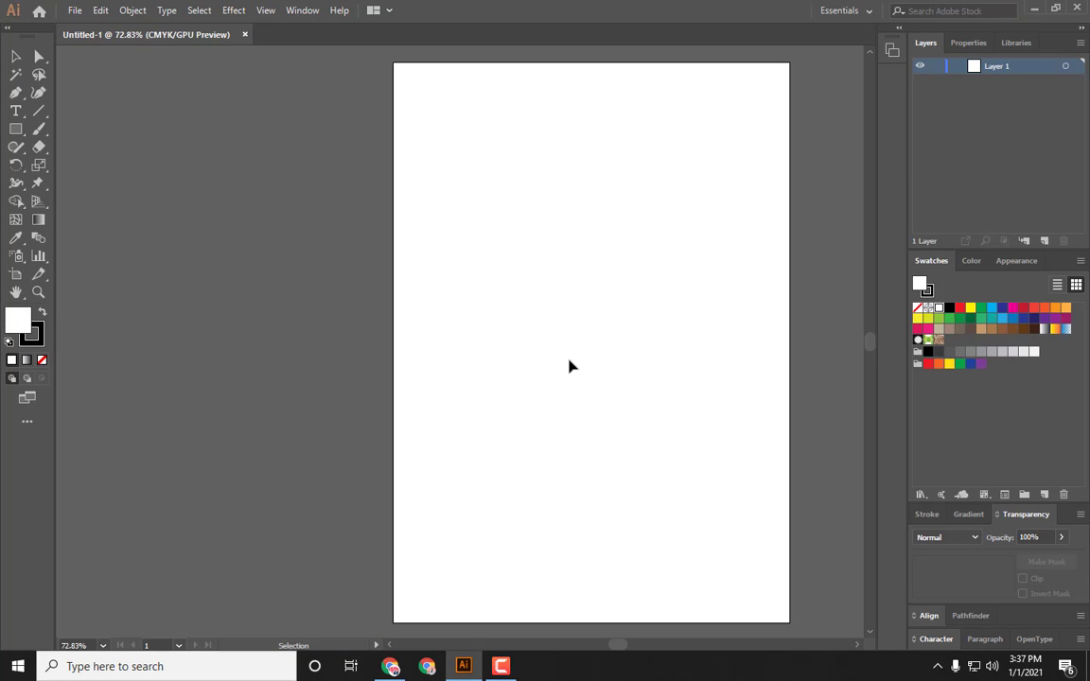
# Step: Pan across the artboard and close the Untitled-1 document
pyautogui.press('space')
pyautogui.moveTo(569, 310); pyautogui.dragTo(516, 311)
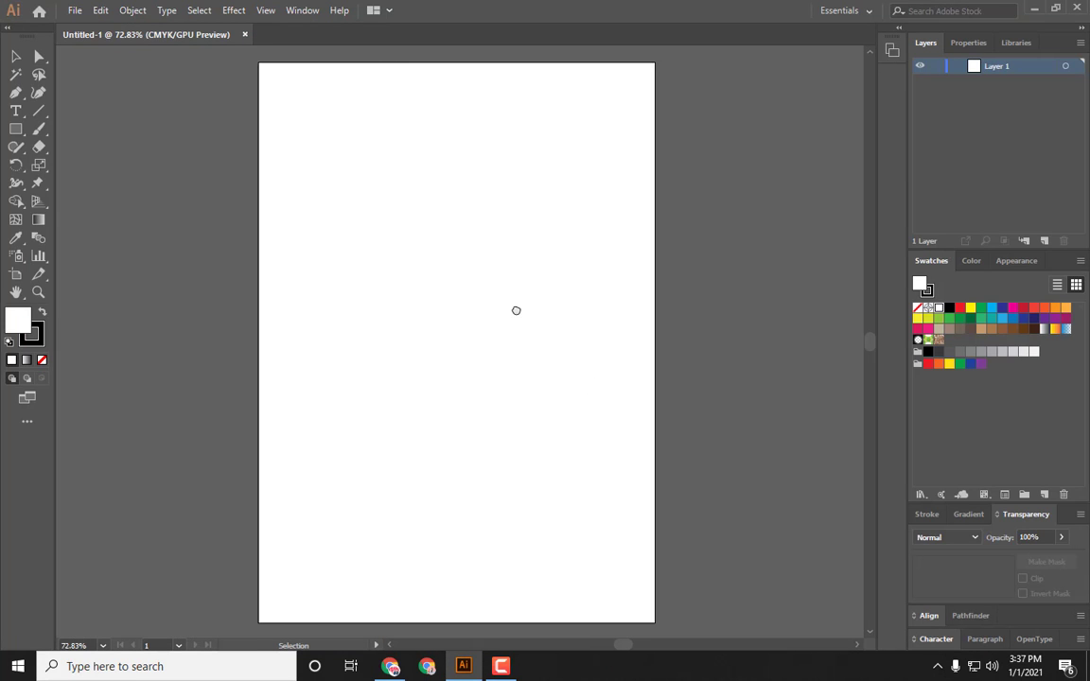
pyautogui.click(245, 35)
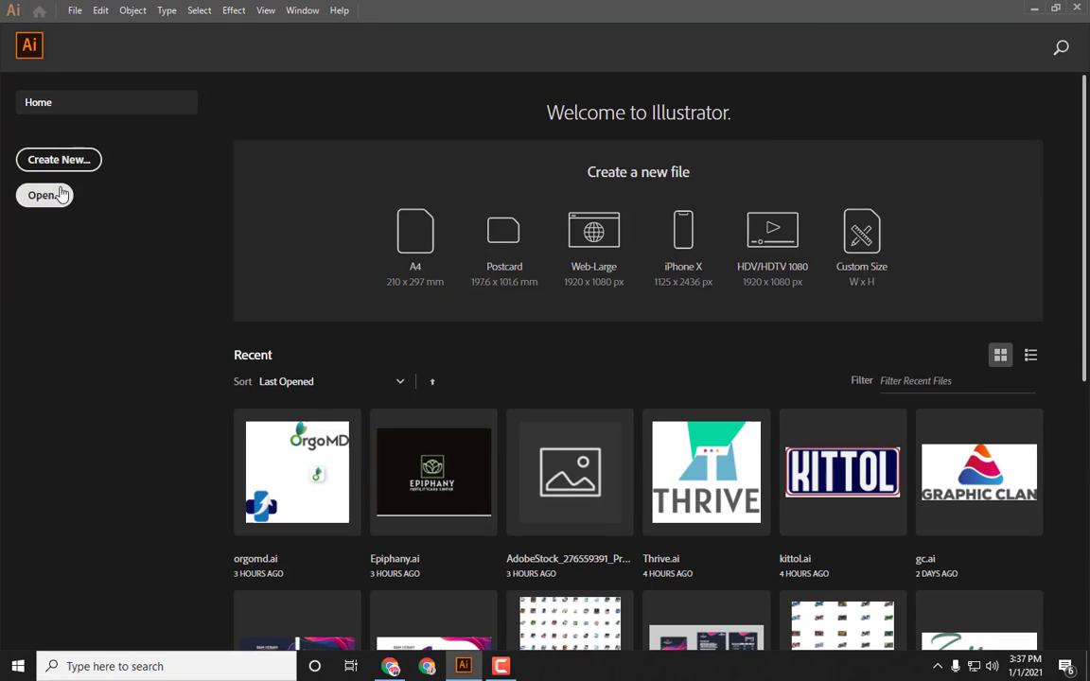
# Step: Start a new document from the A4 print preset and set its units to Inches
pyautogui.click(69, 164)
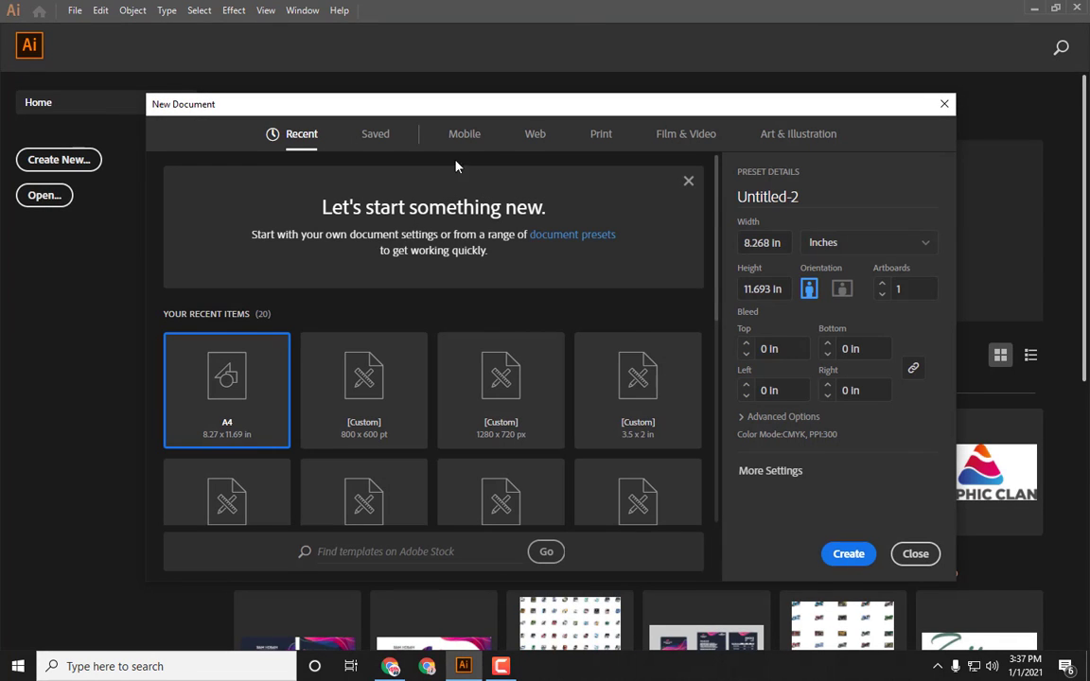
pyautogui.click(600, 136)
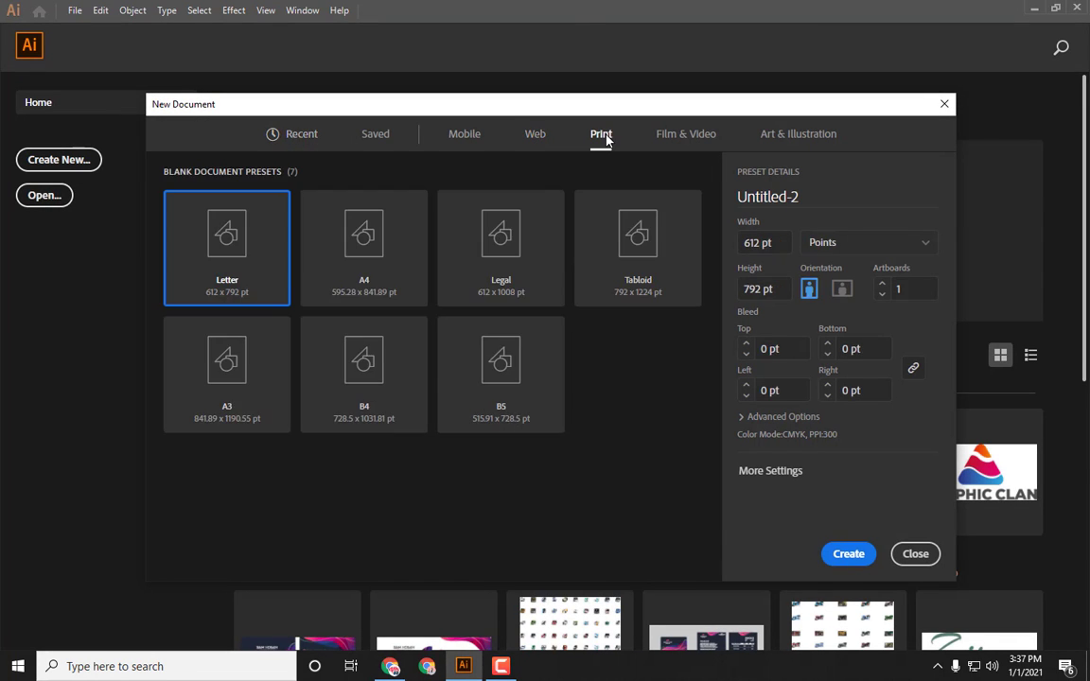
pyautogui.click(402, 272)
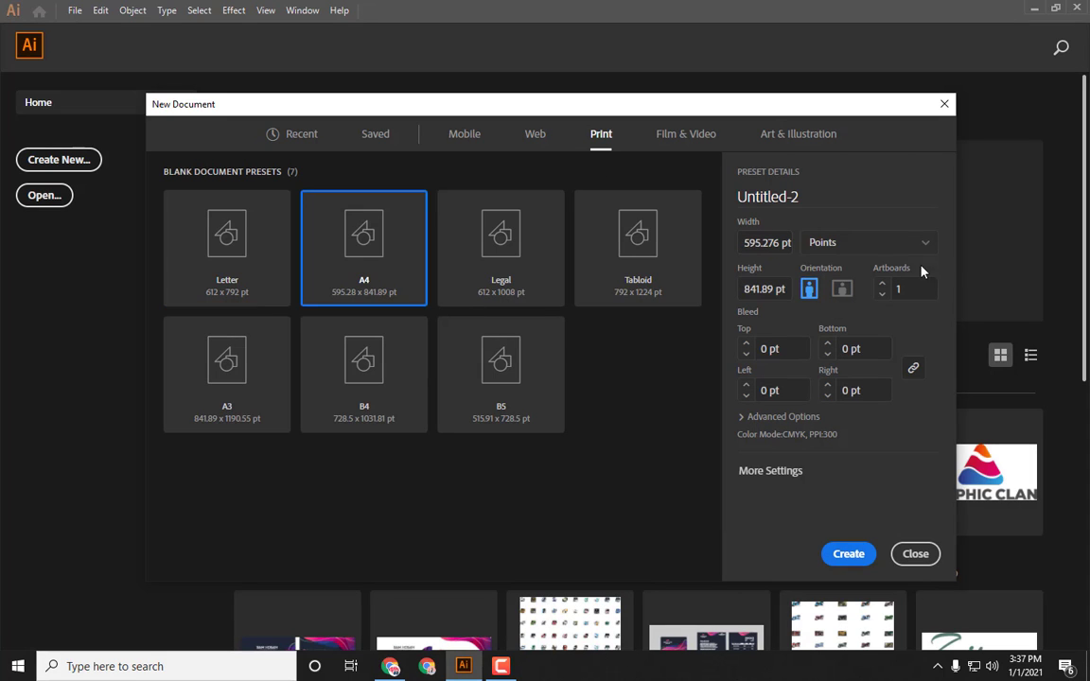
pyautogui.click(892, 244)
pyautogui.click(882, 318)
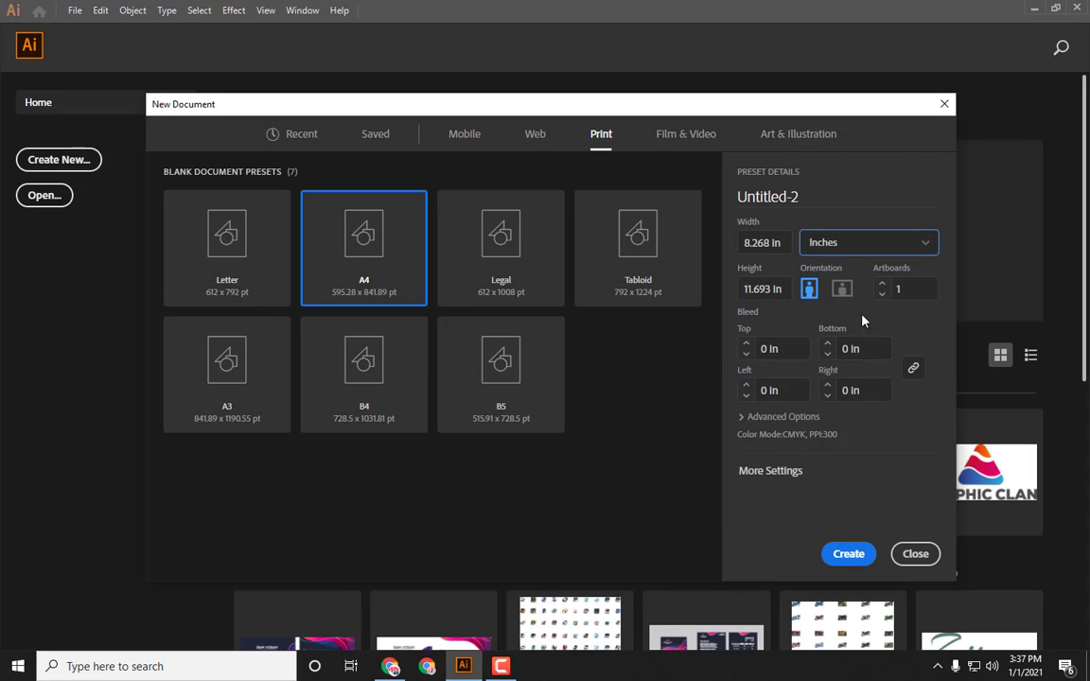
# Step: Set all four bleeds to 0.125 in and expand the advanced options
pyautogui.click(770, 350)
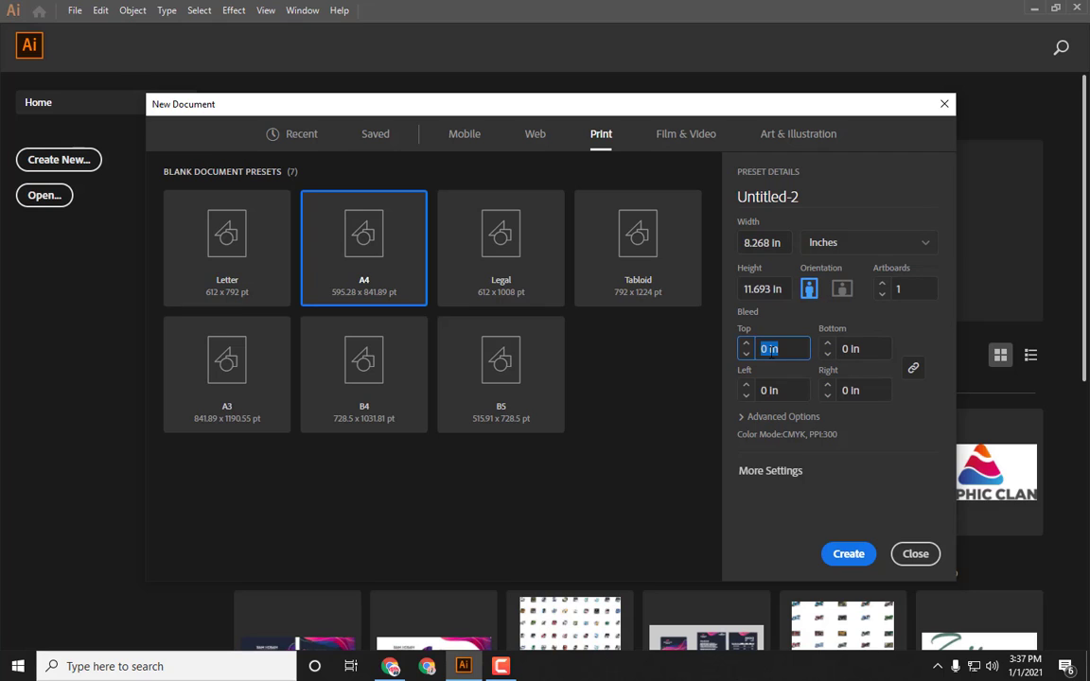
pyautogui.write('0.125')
pyautogui.click(818, 377)
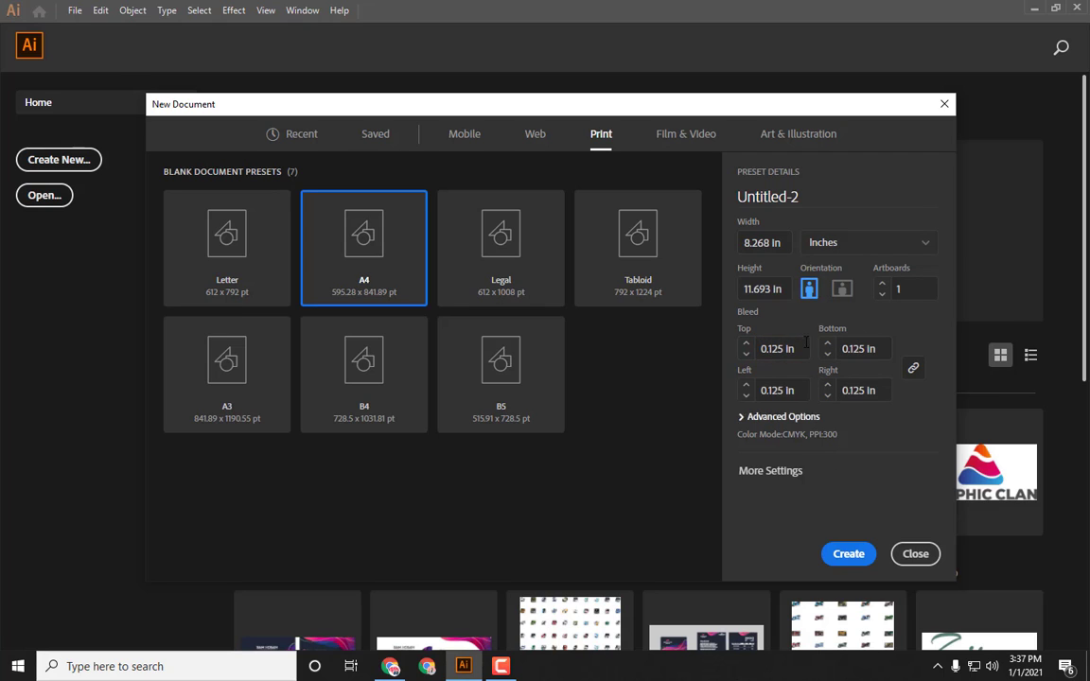
pyautogui.click(753, 417)
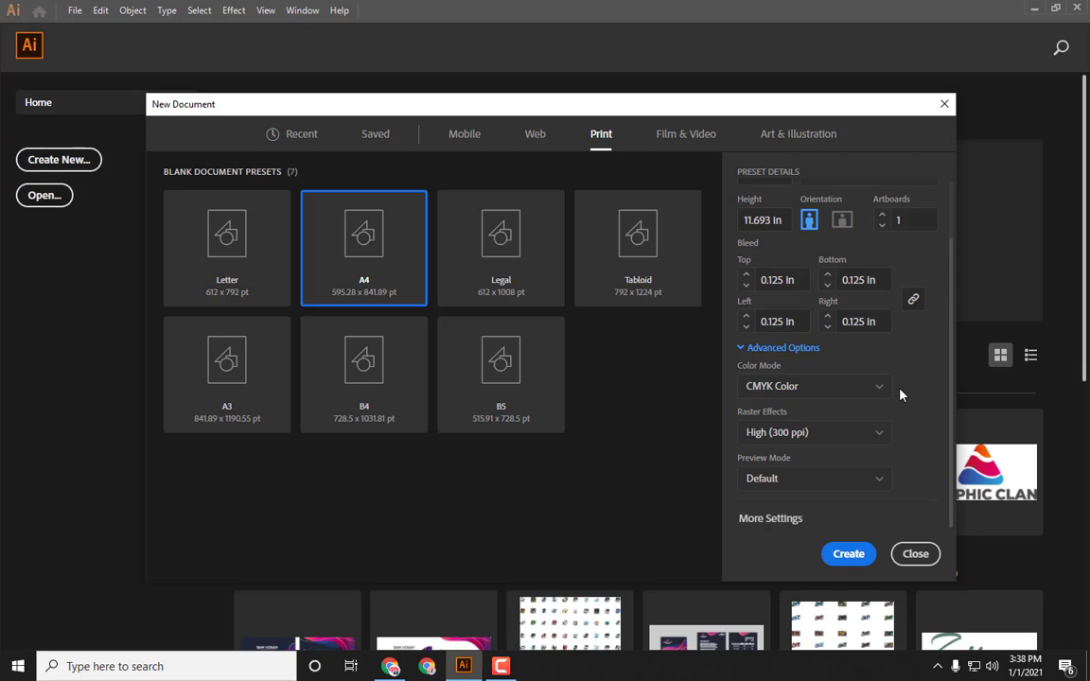
# Step: Change the color mode to RGB Color and create the document
pyautogui.click(833, 388)
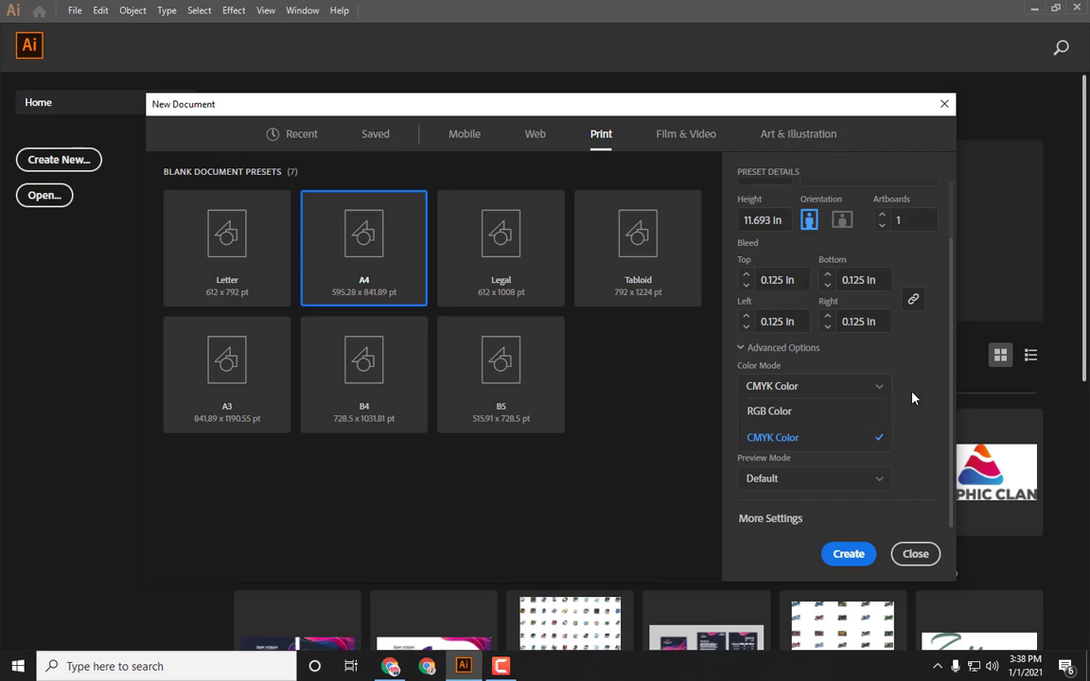
pyautogui.click(774, 388)
pyautogui.click(774, 388)
pyautogui.click(786, 411)
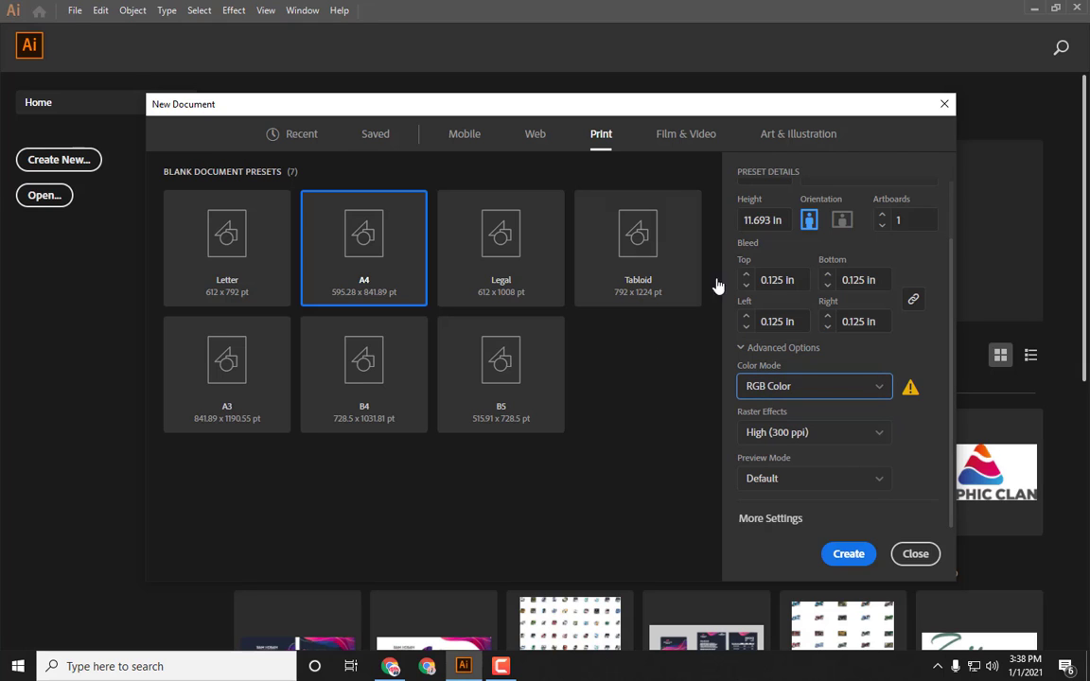
pyautogui.click(752, 434)
pyautogui.click(804, 458)
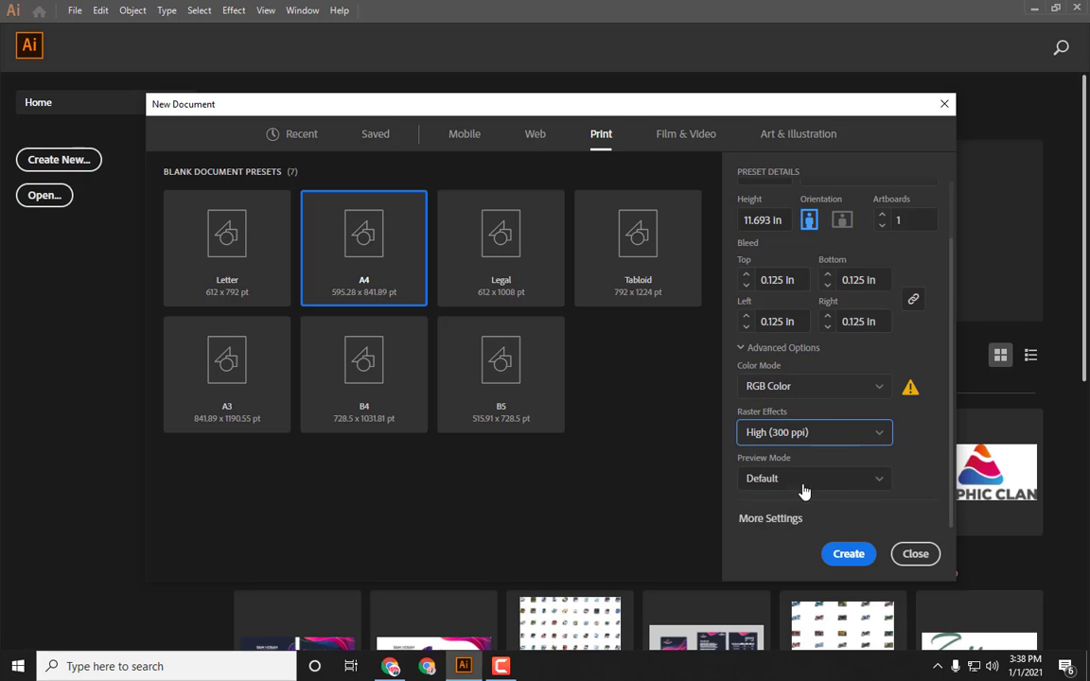
pyautogui.click(850, 559)
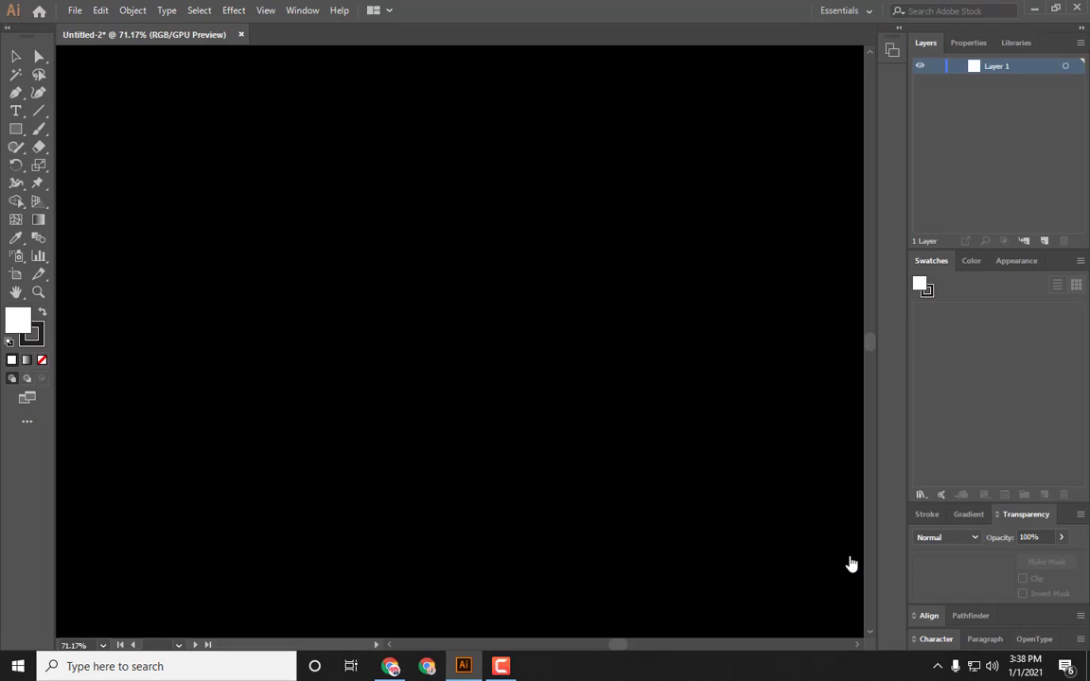
# Step: Draw a rectangle covering the whole artboard out to the bleed edges
pyautogui.hotkey('ctrl', '=')
pyautogui.hotkey('ctrl', '=')
pyautogui.hotkey('ctrl', '=')
pyautogui.hotkey('ctrl', '=')
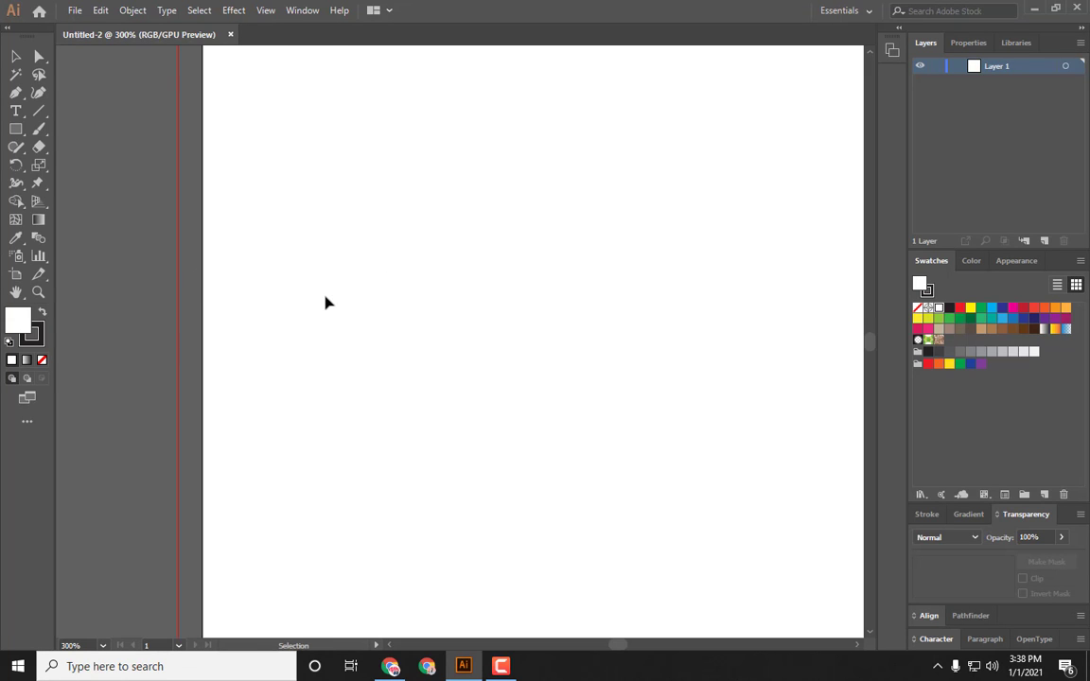
pyautogui.hotkey('ctrl', '-')
pyautogui.hotkey('ctrl', '-')
pyautogui.hotkey('ctrl', '-')
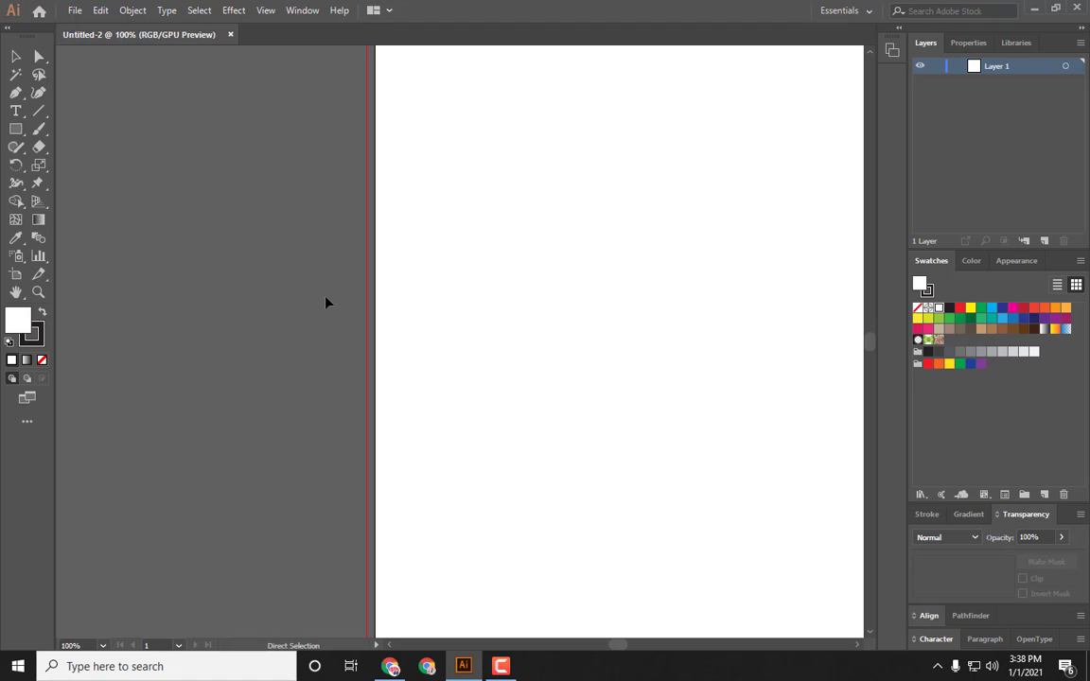
pyautogui.hotkey('ctrl', '-')
pyautogui.moveTo(601, 272); pyautogui.dragTo(524, 287)
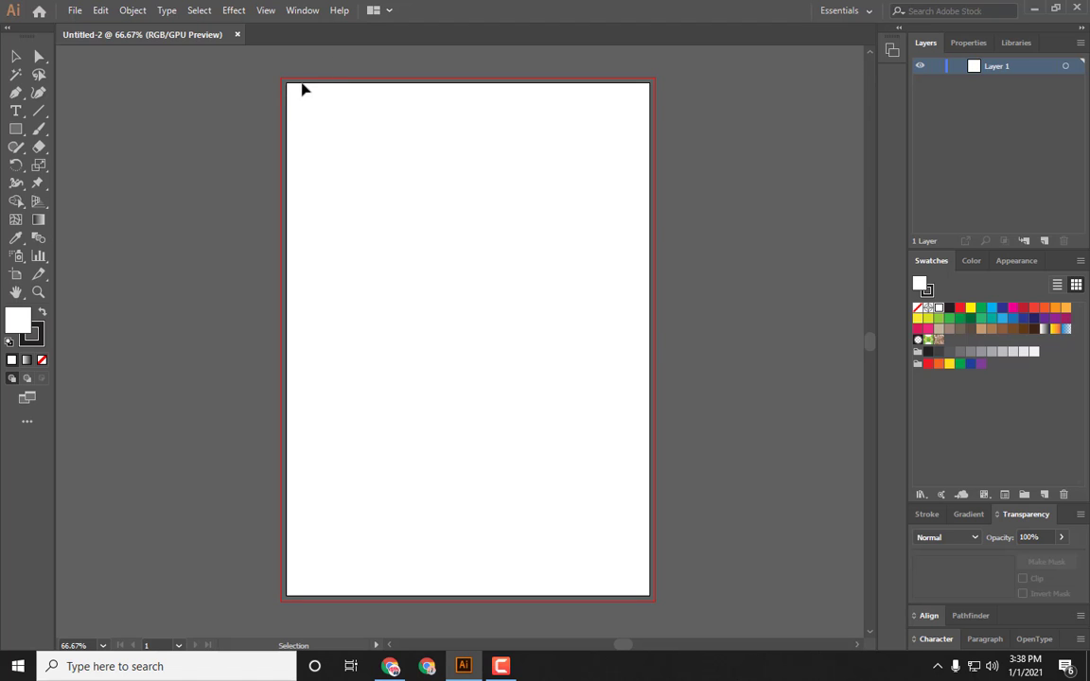
pyautogui.click(15, 129)
pyautogui.moveTo(283, 79); pyautogui.dragTo(522, 342)
pyautogui.hotkey('ctrl', 'z')
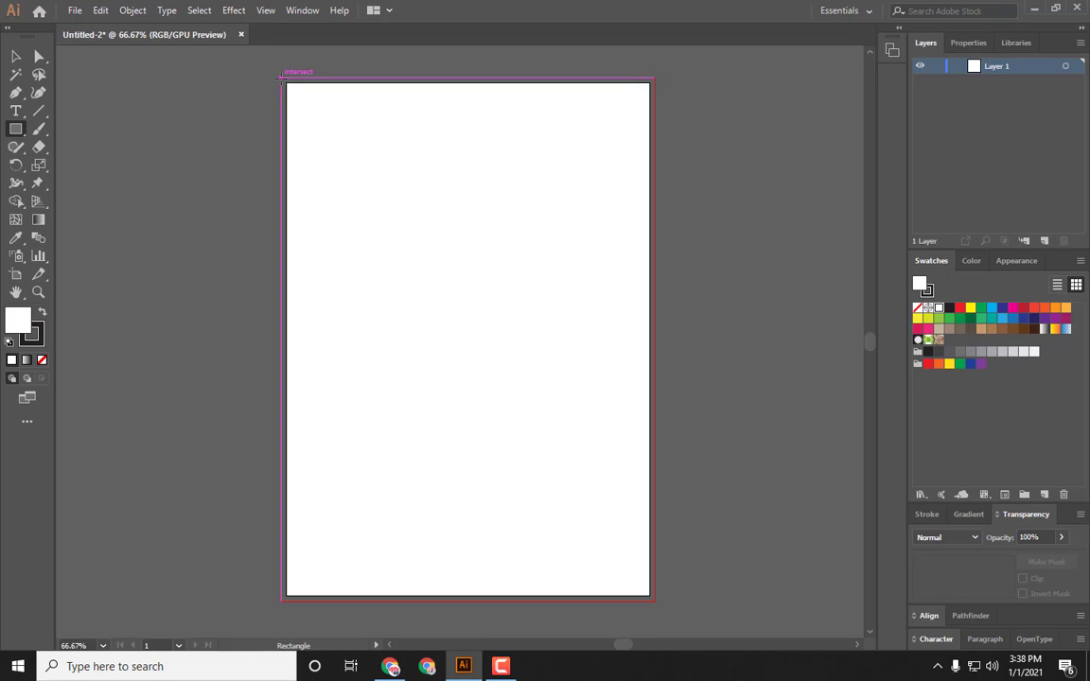
pyautogui.moveTo(282, 76); pyautogui.dragTo(653, 597)
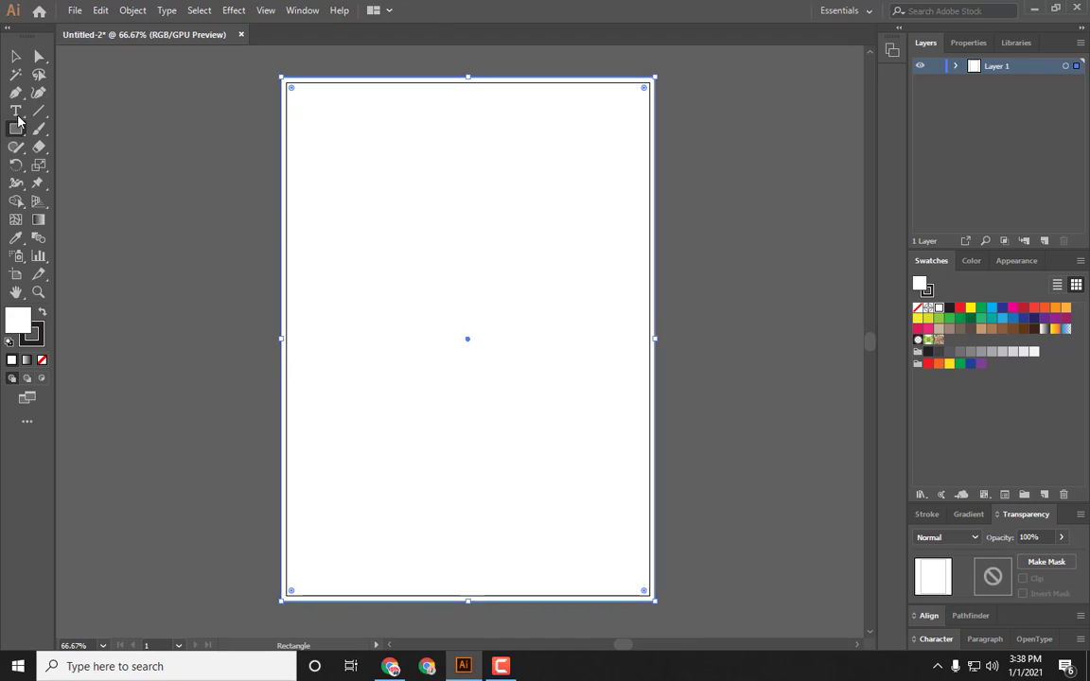
pyautogui.click(17, 55)
pyautogui.click(231, 219)
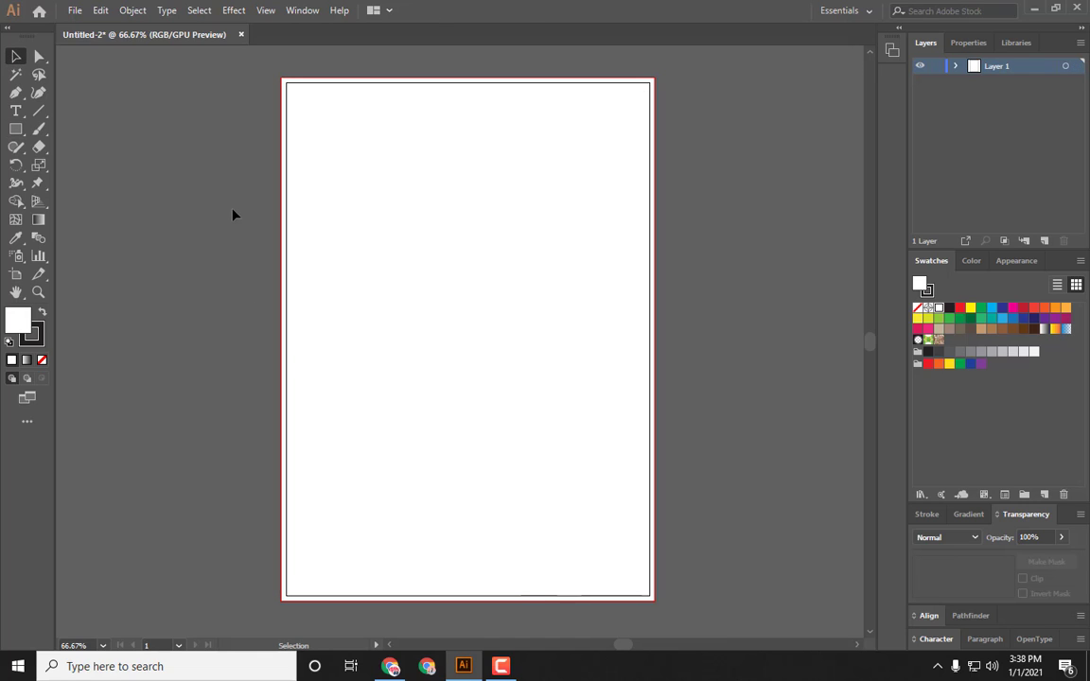
pyautogui.click(412, 241)
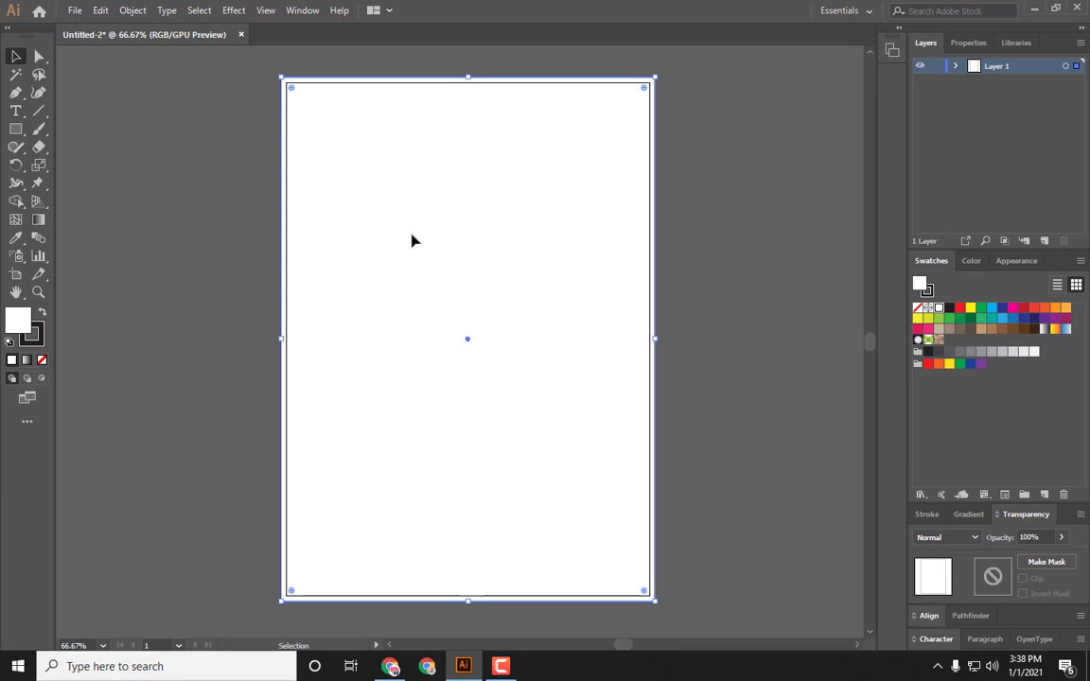
pyautogui.click(225, 192)
pyautogui.click(360, 194)
pyautogui.click(111, 178)
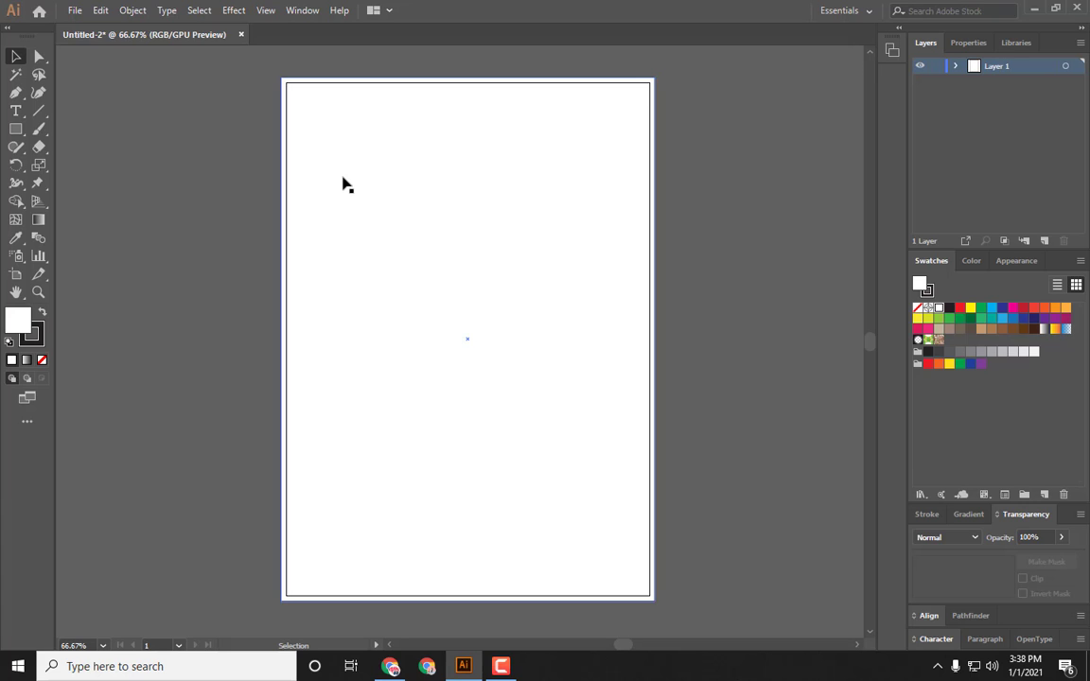
pyautogui.click(344, 184)
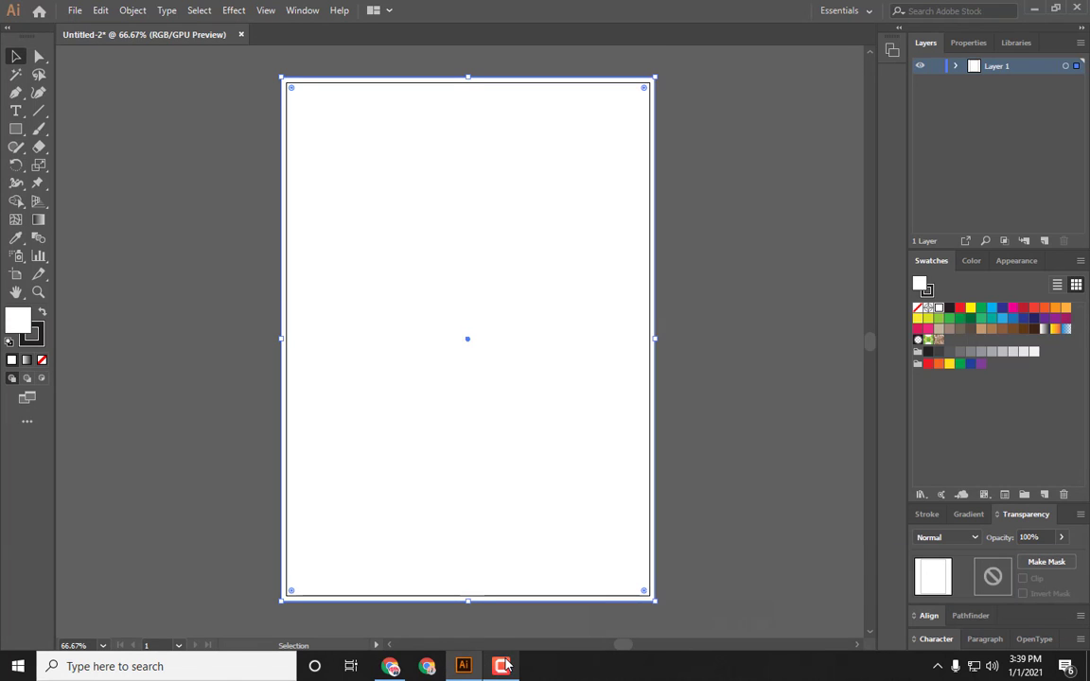
pyautogui.click(229, 315)
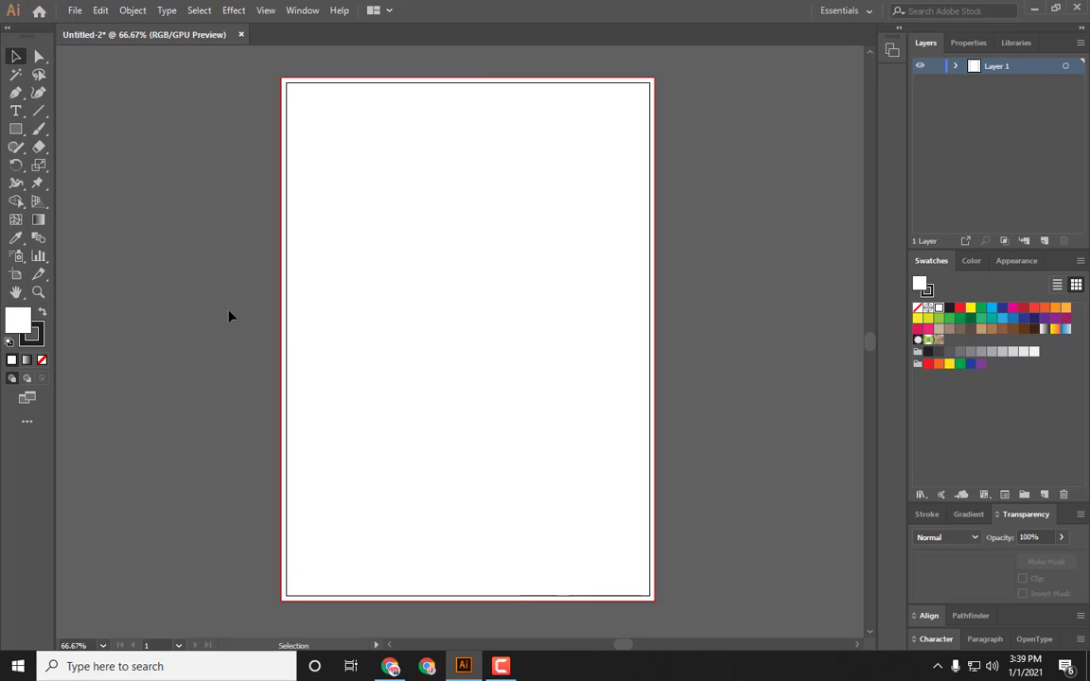
pyautogui.click(459, 310)
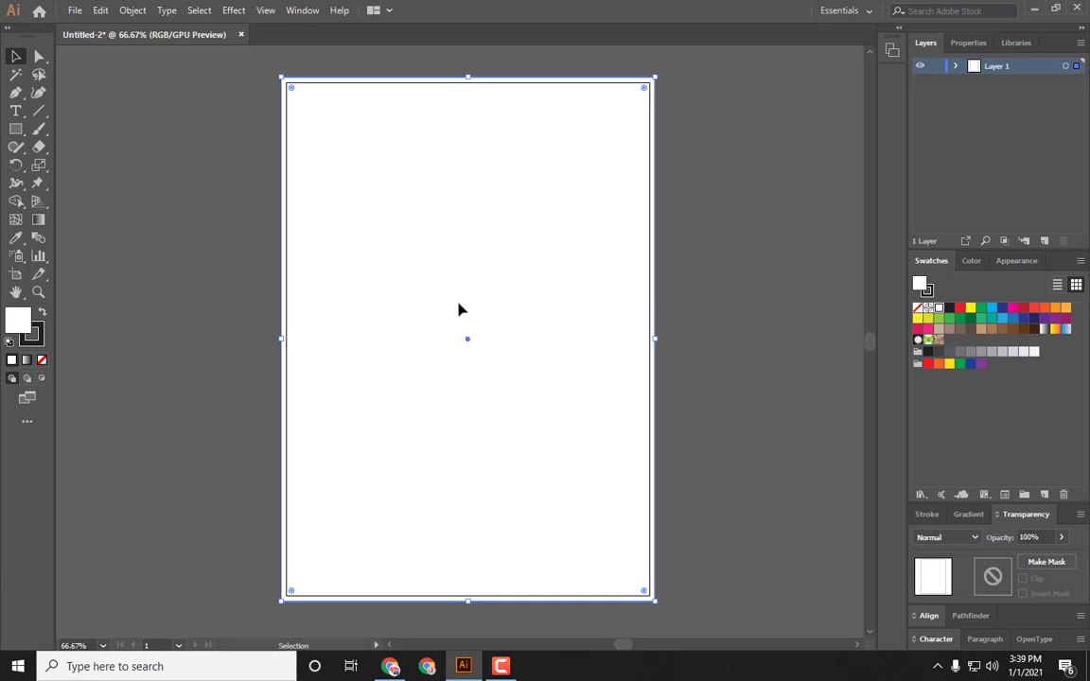
pyautogui.click(156, 195)
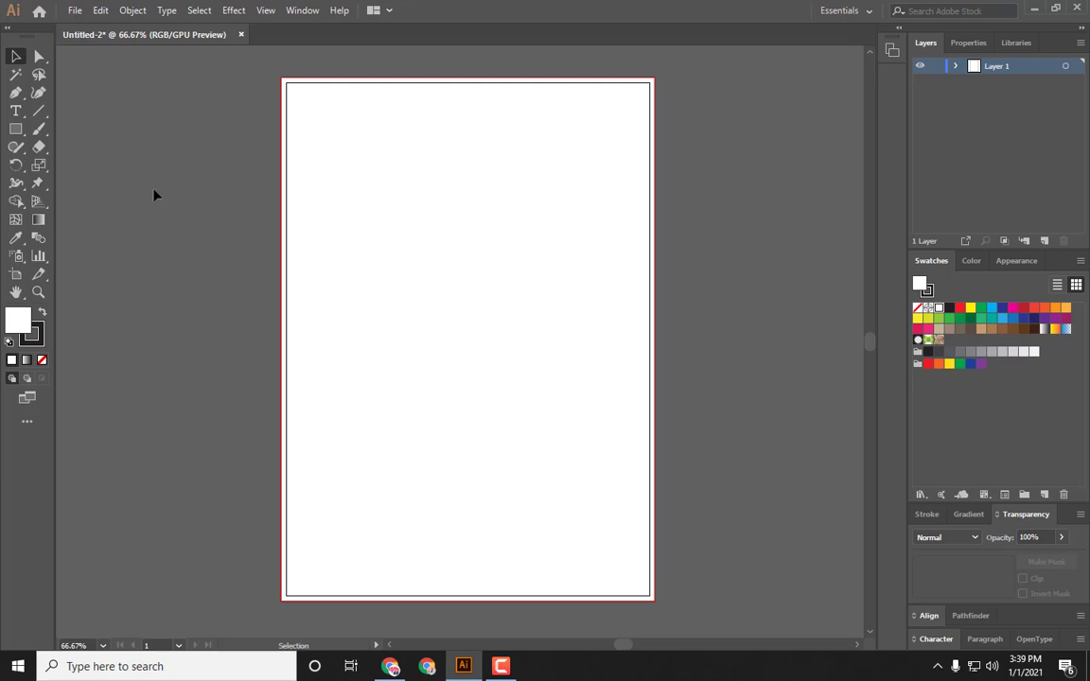
pyautogui.click(506, 263)
pyautogui.click(39, 238)
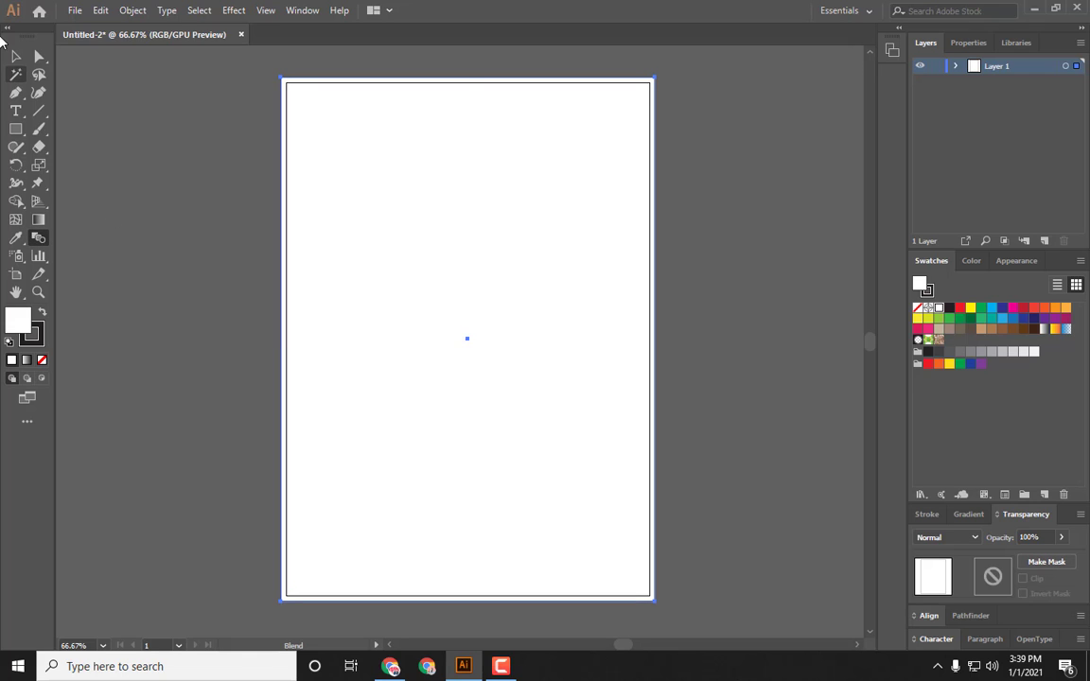
pyautogui.click(15, 57)
pyautogui.moveTo(427, 226); pyautogui.dragTo(318, 226)
pyautogui.hotkey('ctrl', 'z')
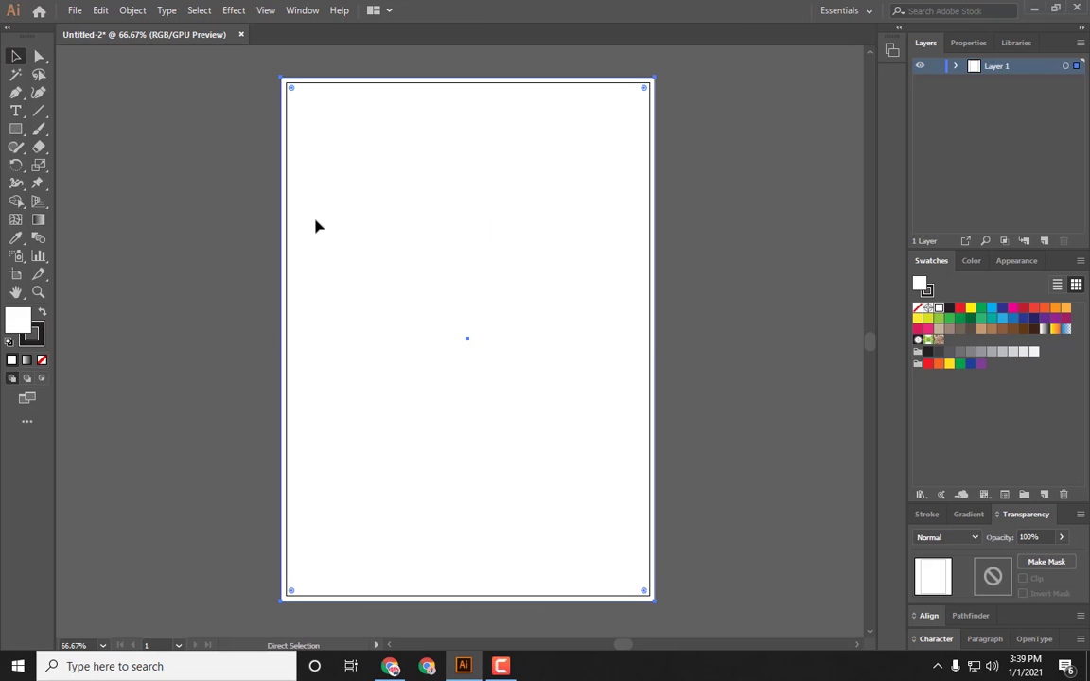
pyautogui.hotkey('ctrl', 'shift', 'a')
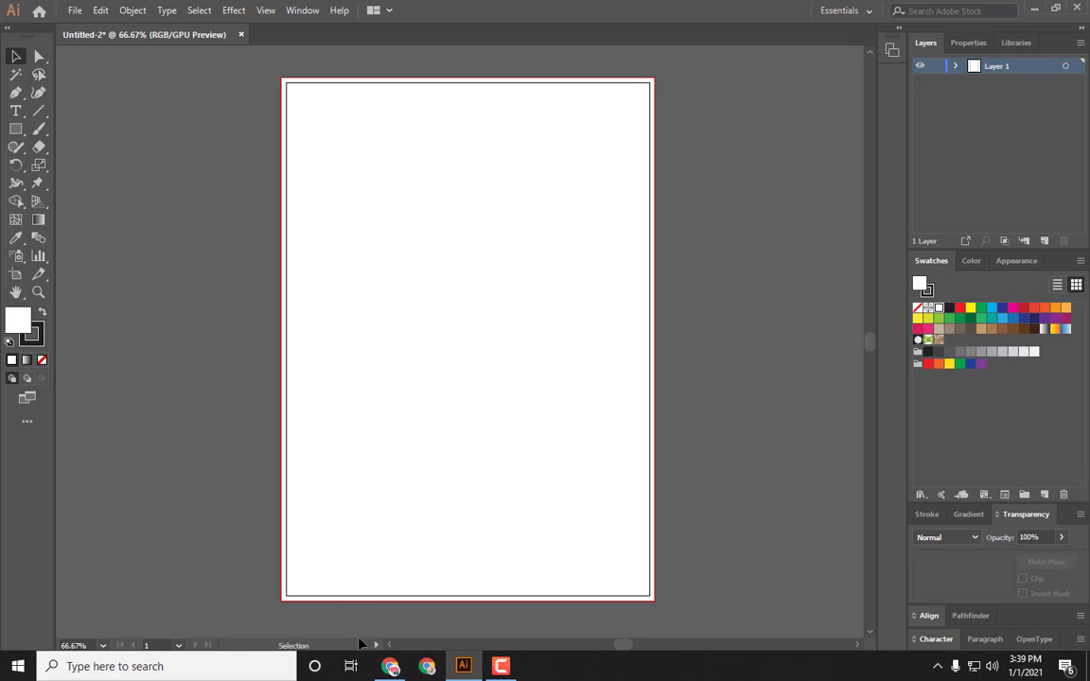
# Step: Switch to the browser and search Google Images for travel background
pyautogui.click(391, 666)
pyautogui.click(205, 13)
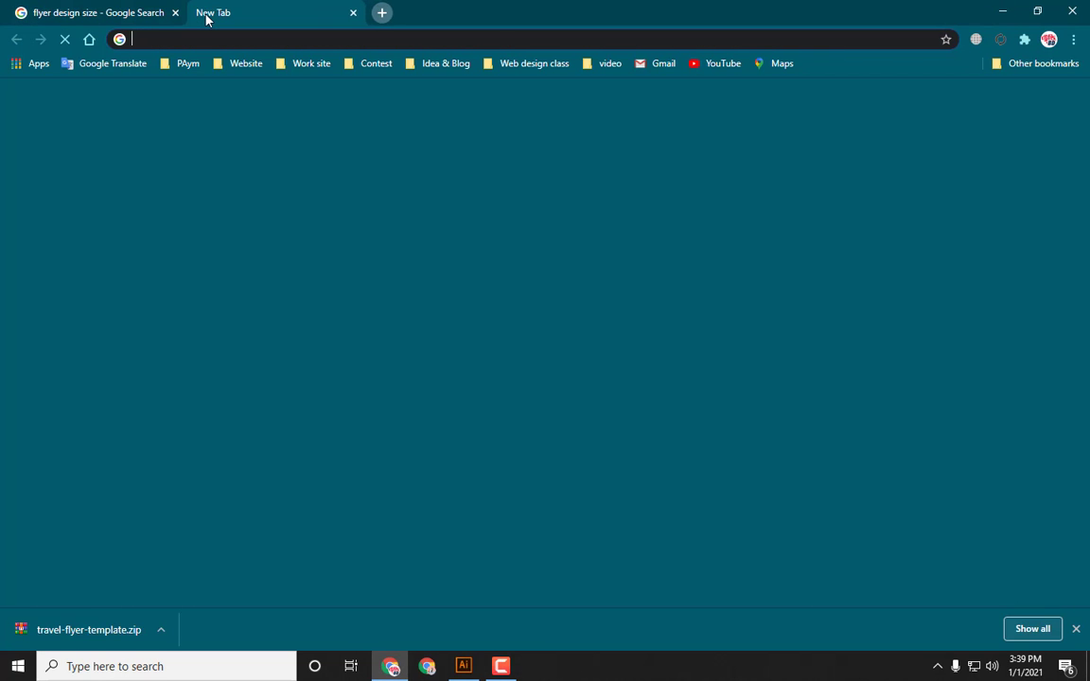
pyautogui.write('trave')
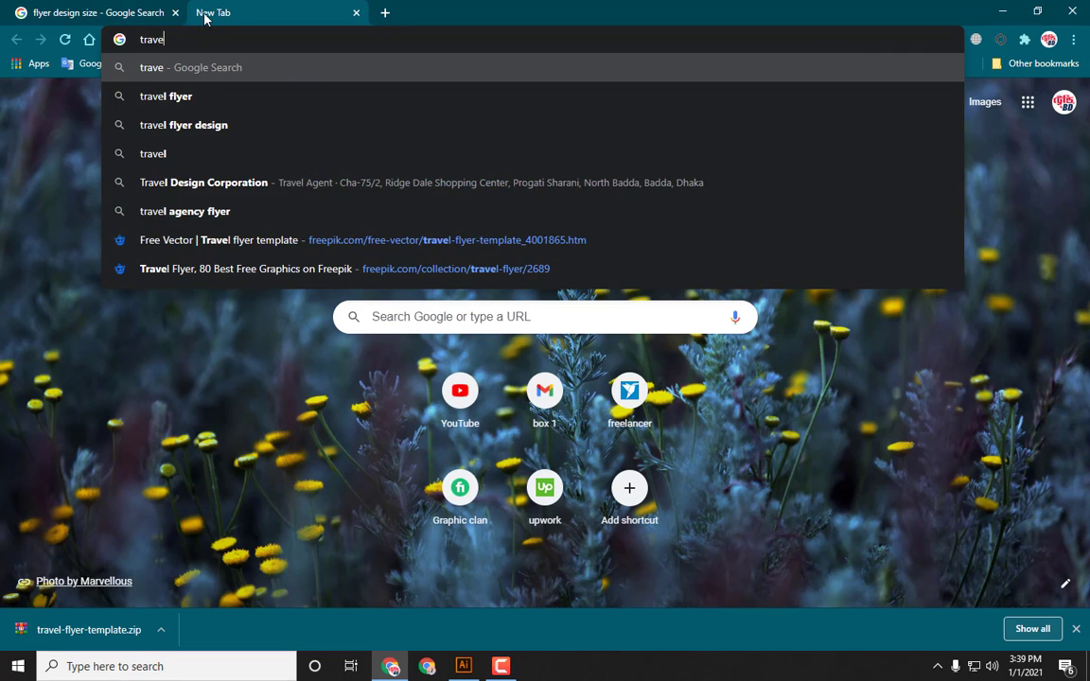
pyautogui.write('l')
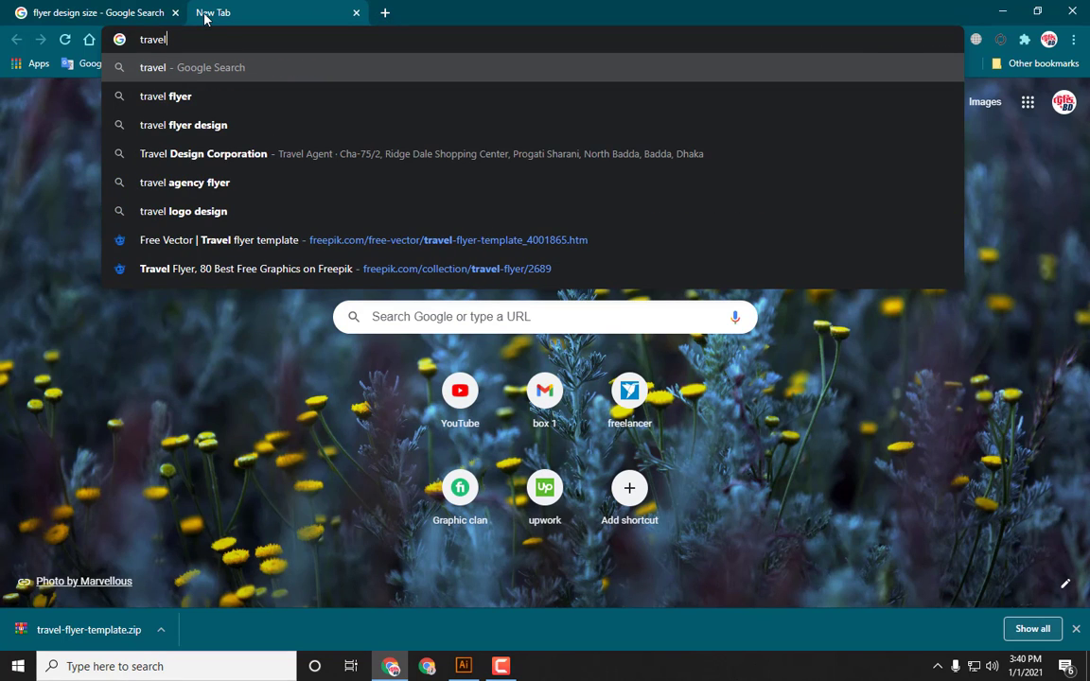
pyautogui.write(' ba')
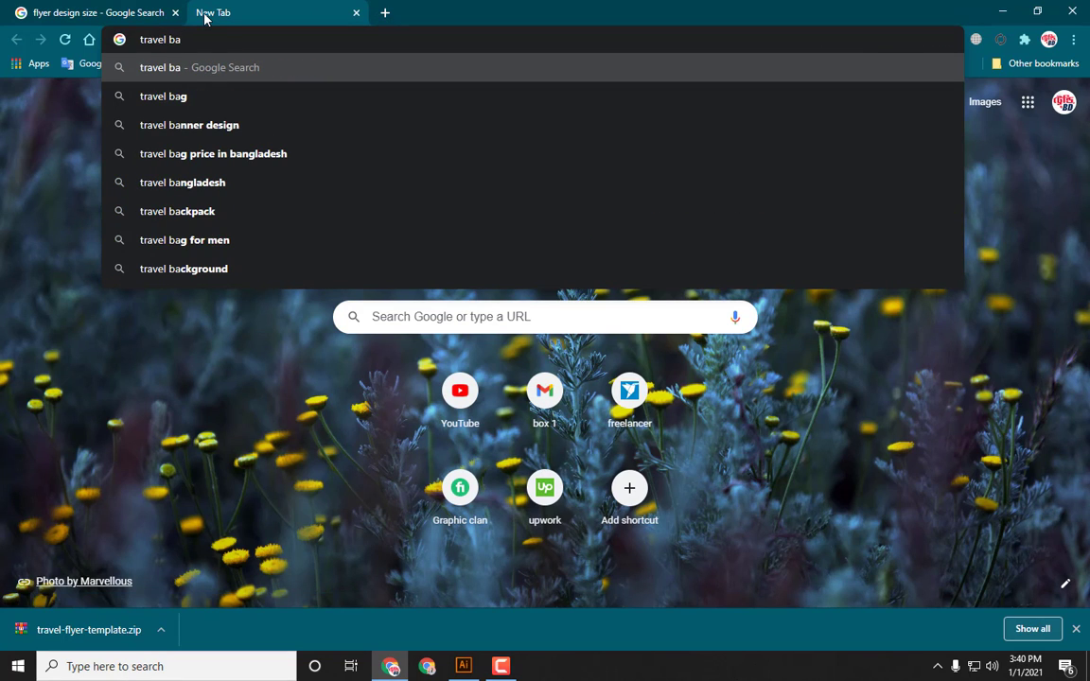
pyautogui.press('BackSpace')
pyautogui.press('BackSpace')
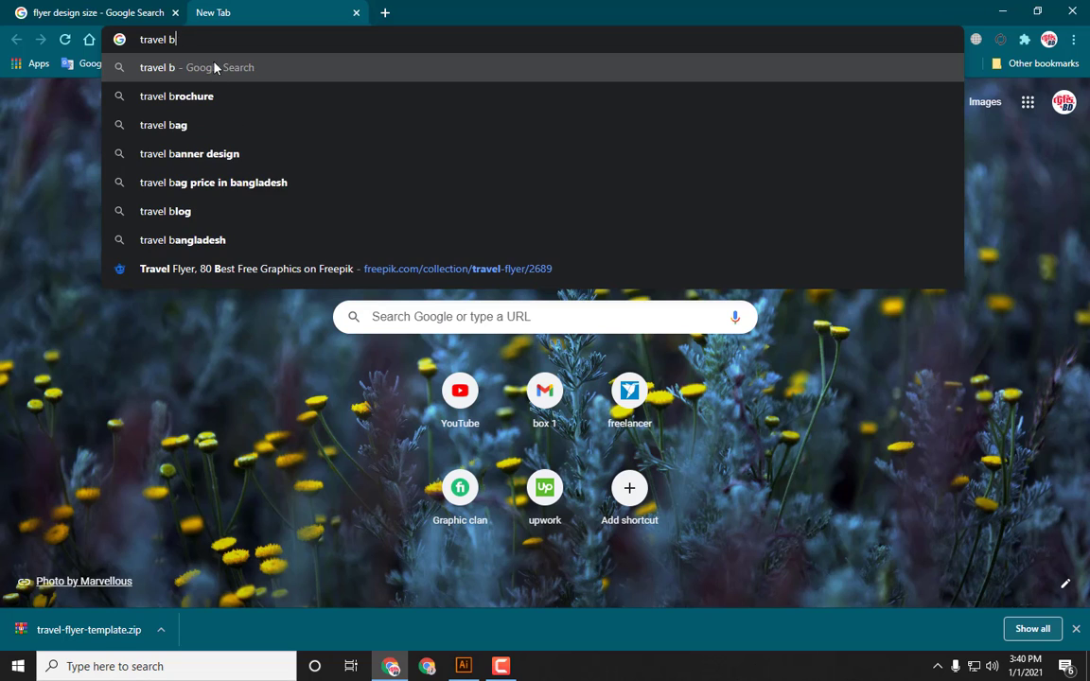
pyautogui.write('backgr')
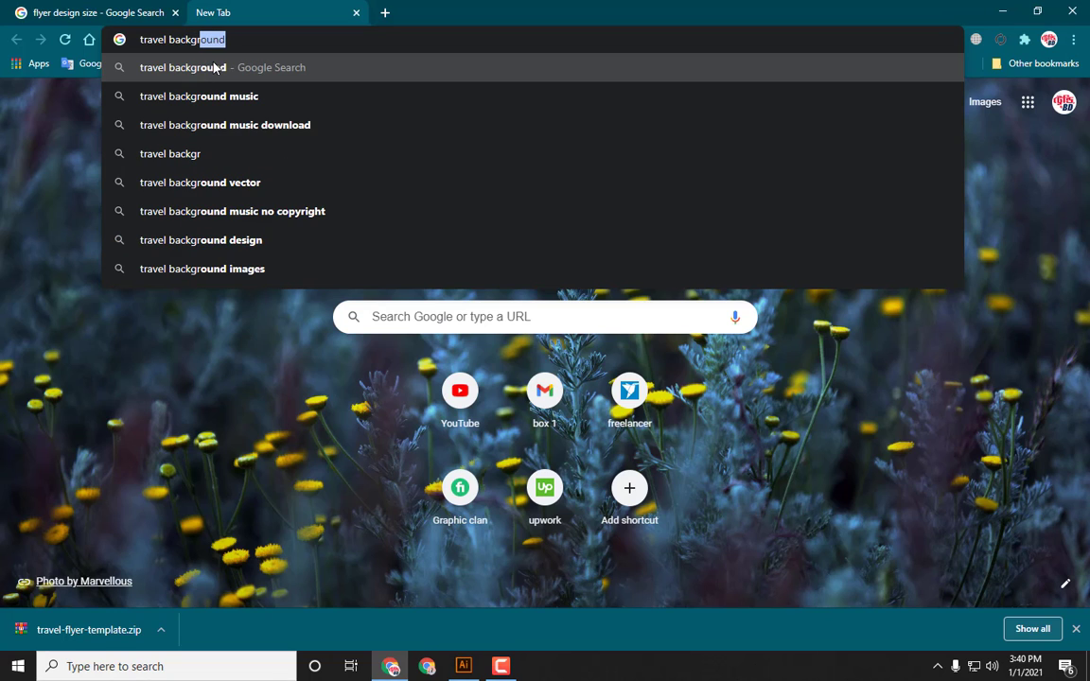
pyautogui.click(214, 67)
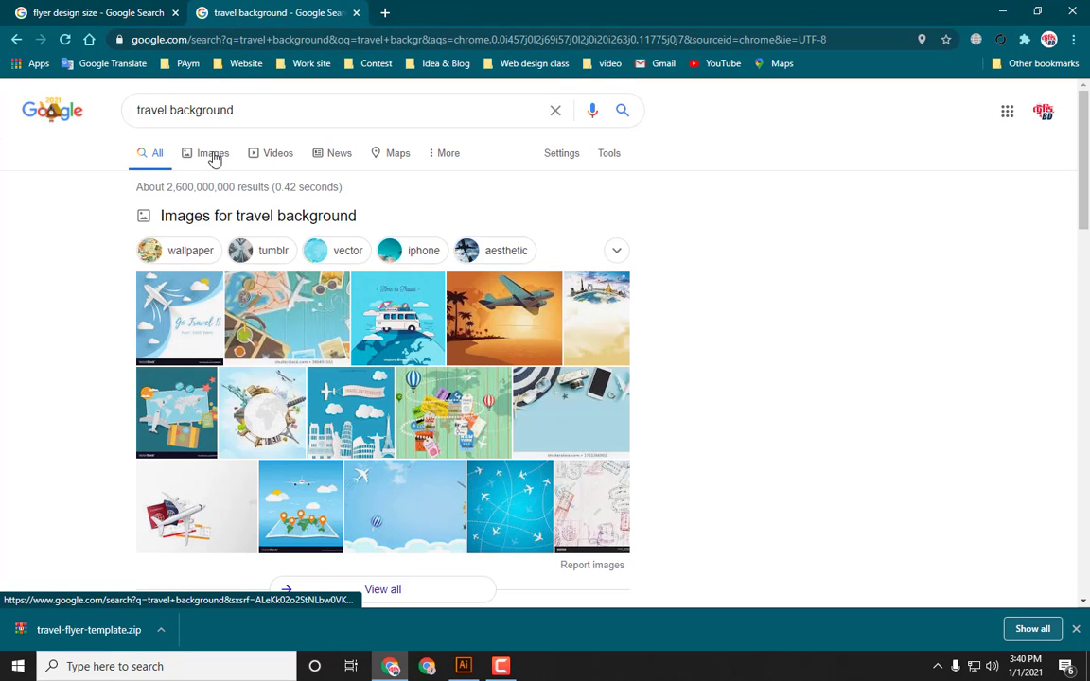
pyautogui.click(214, 157)
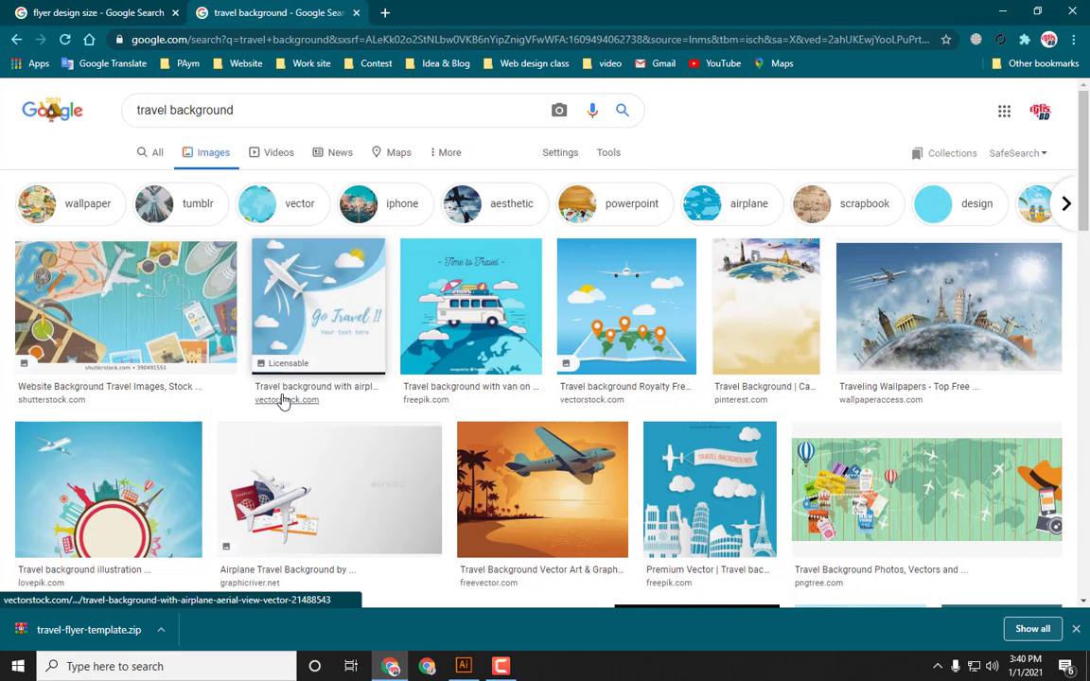
pyautogui.scroll(-2, 580, 271)
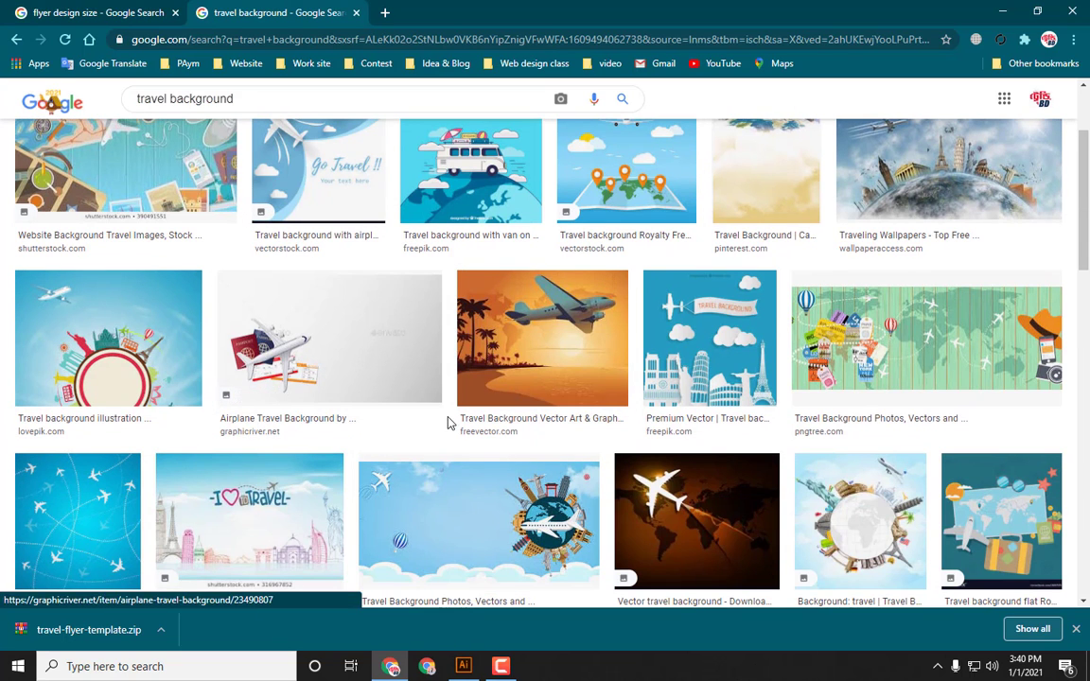
# Step: Browse through the travel background image results for a suitable flyer background
pyautogui.scroll(-4, 492, 398)
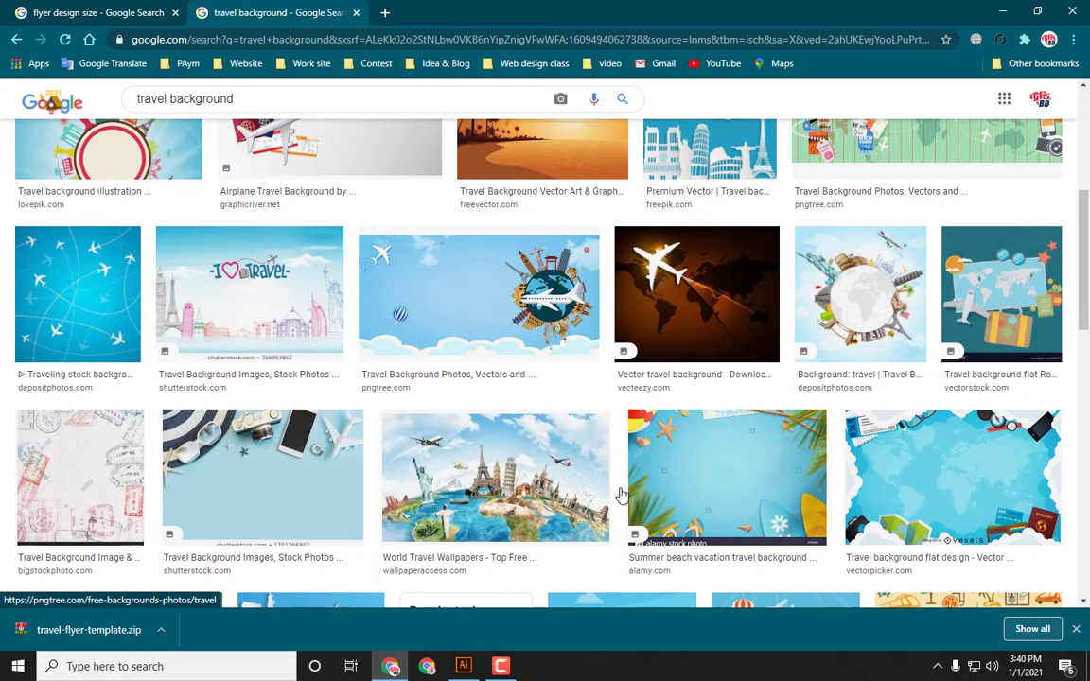
pyautogui.scroll(-2, 620, 488)
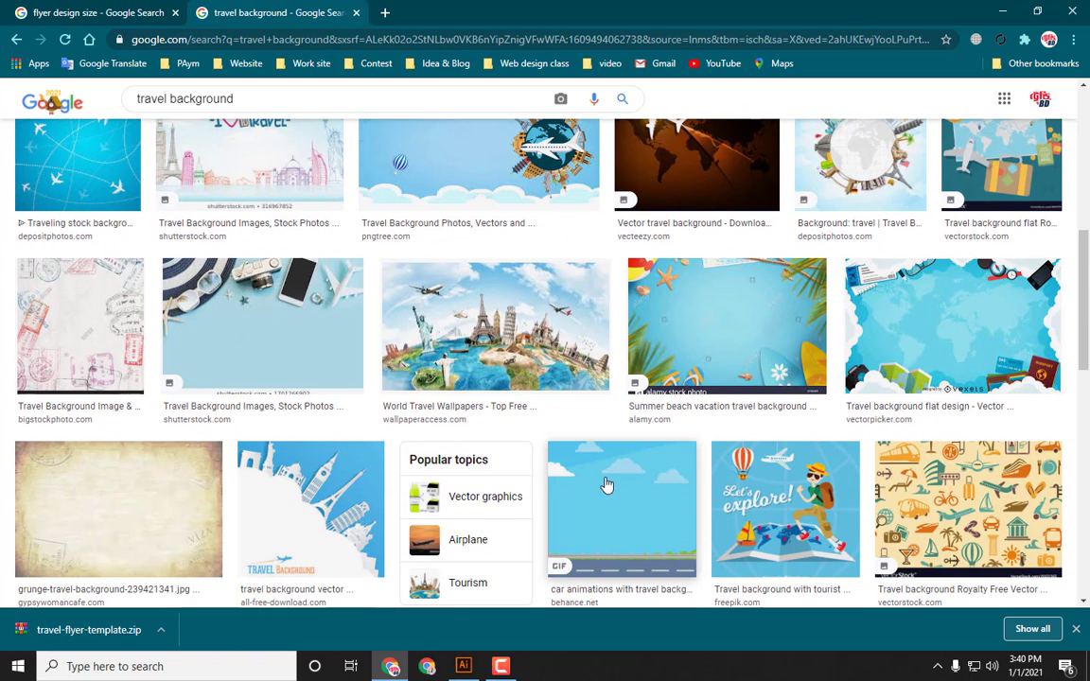
pyautogui.scroll(-1, 538, 496)
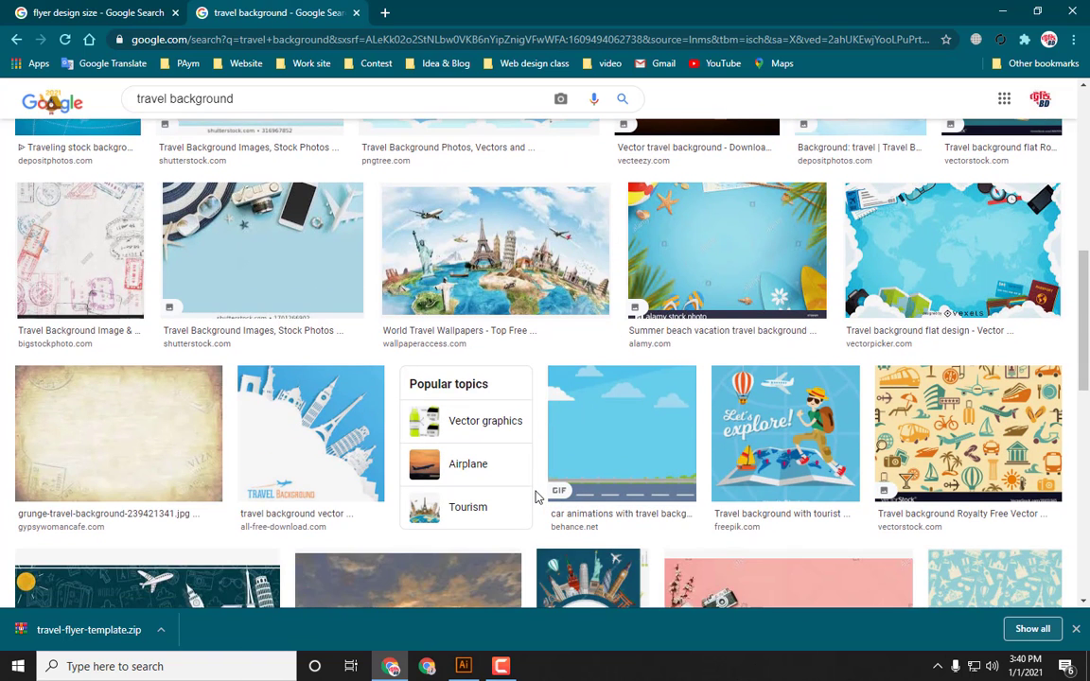
pyautogui.scroll(-3, 536, 496)
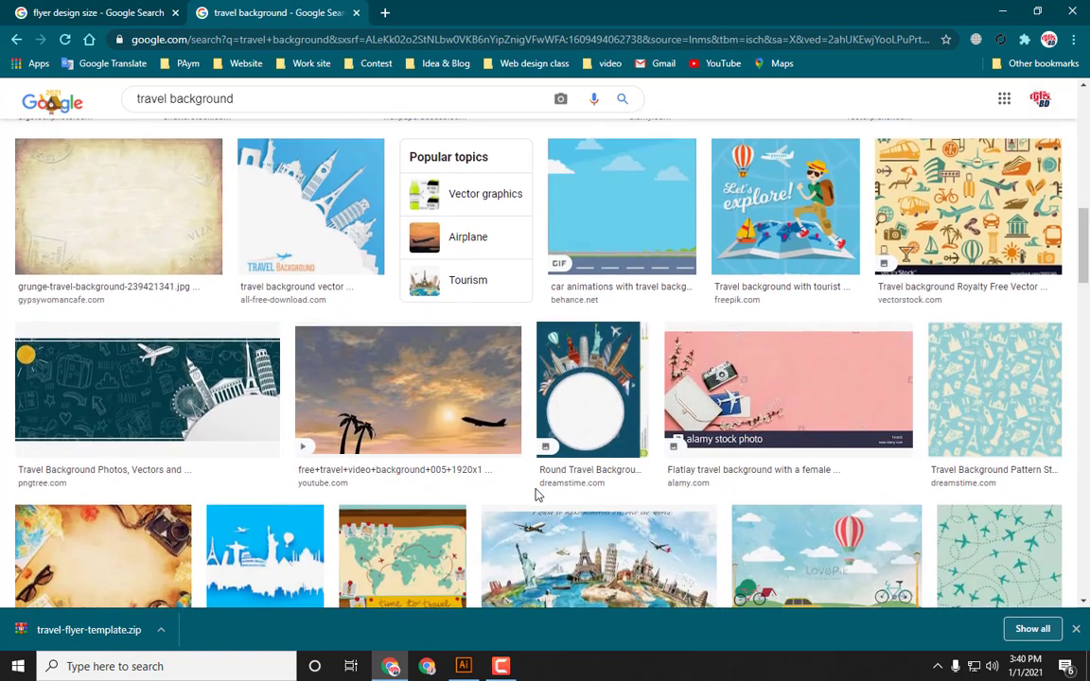
pyautogui.scroll(-2, 541, 494)
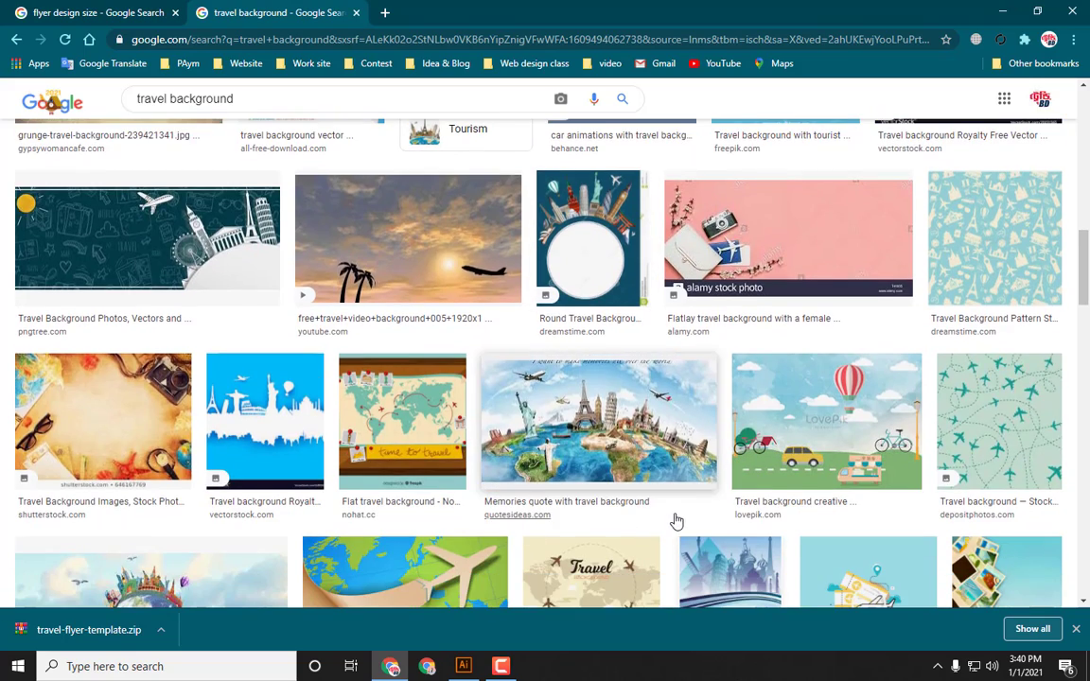
pyautogui.scroll(-2, 674, 519)
pyautogui.scroll(-1, 669, 520)
pyautogui.scroll(-4, 652, 506)
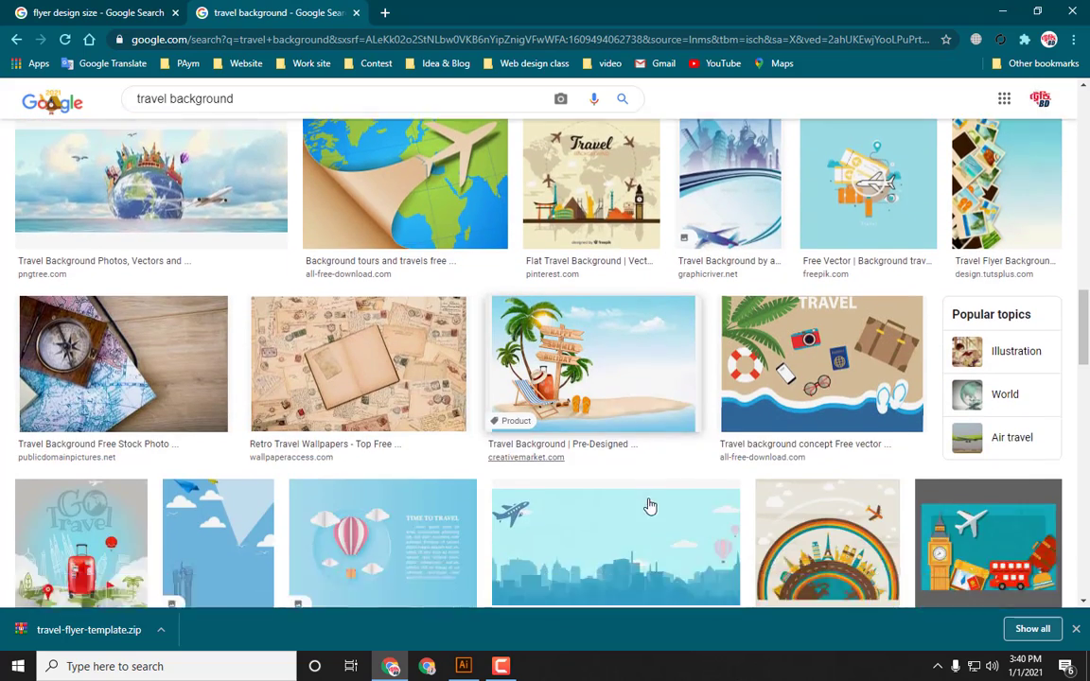
pyautogui.scroll(-9, 650, 506)
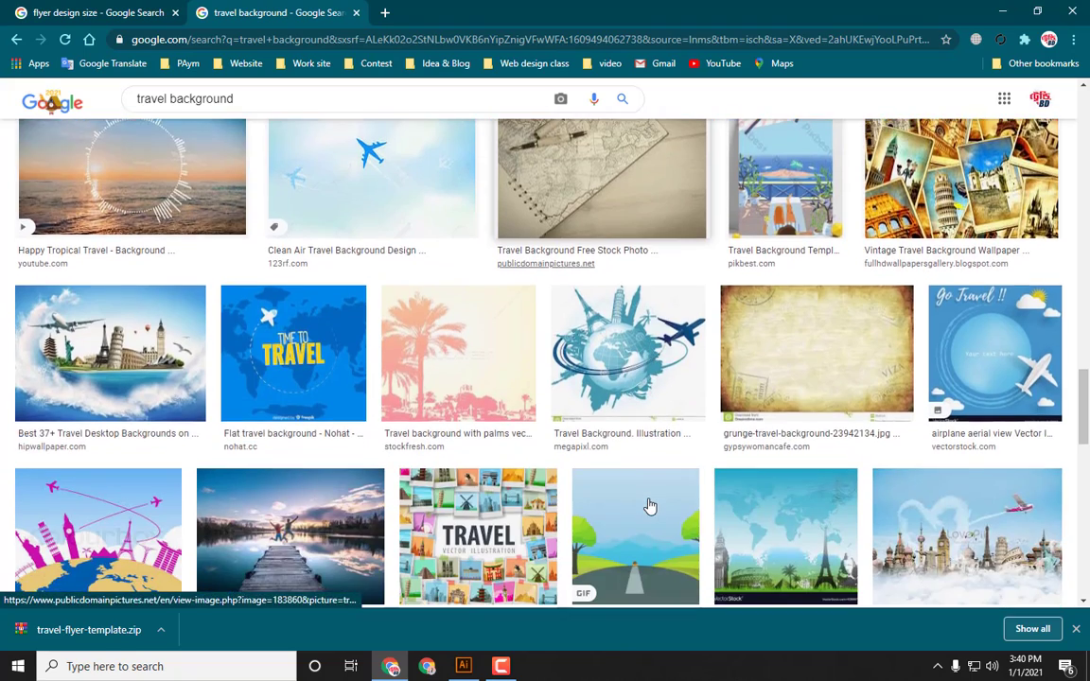
pyautogui.scroll(4, 652, 506)
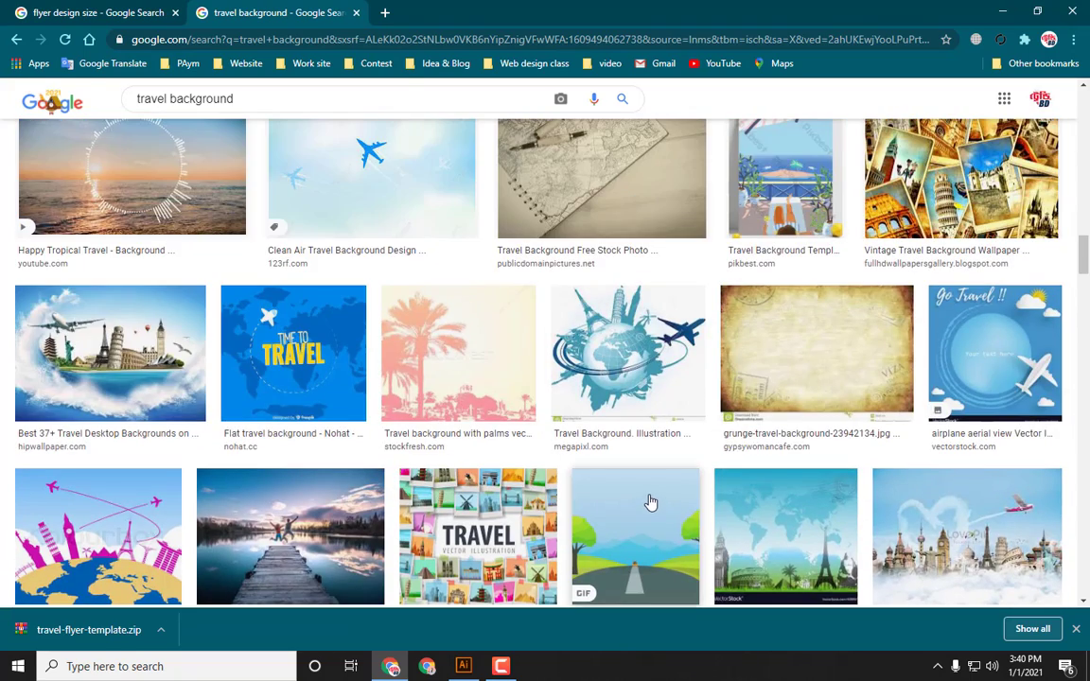
pyautogui.scroll(-1, 650, 503)
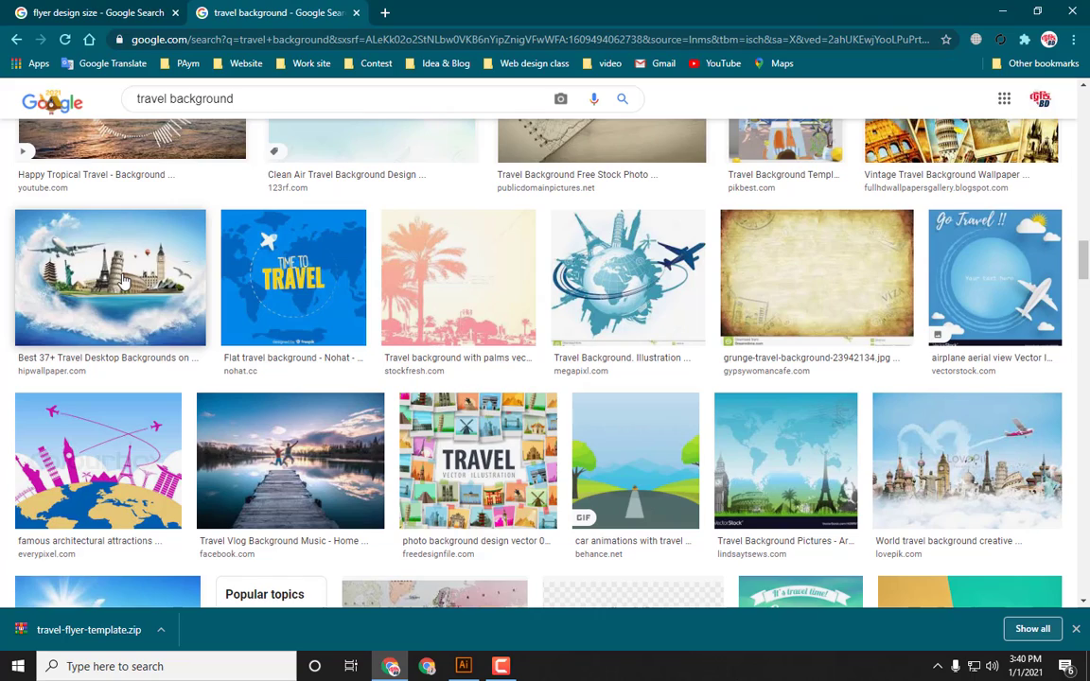
pyautogui.scroll(-3, 127, 279)
pyautogui.scroll(-1, 127, 282)
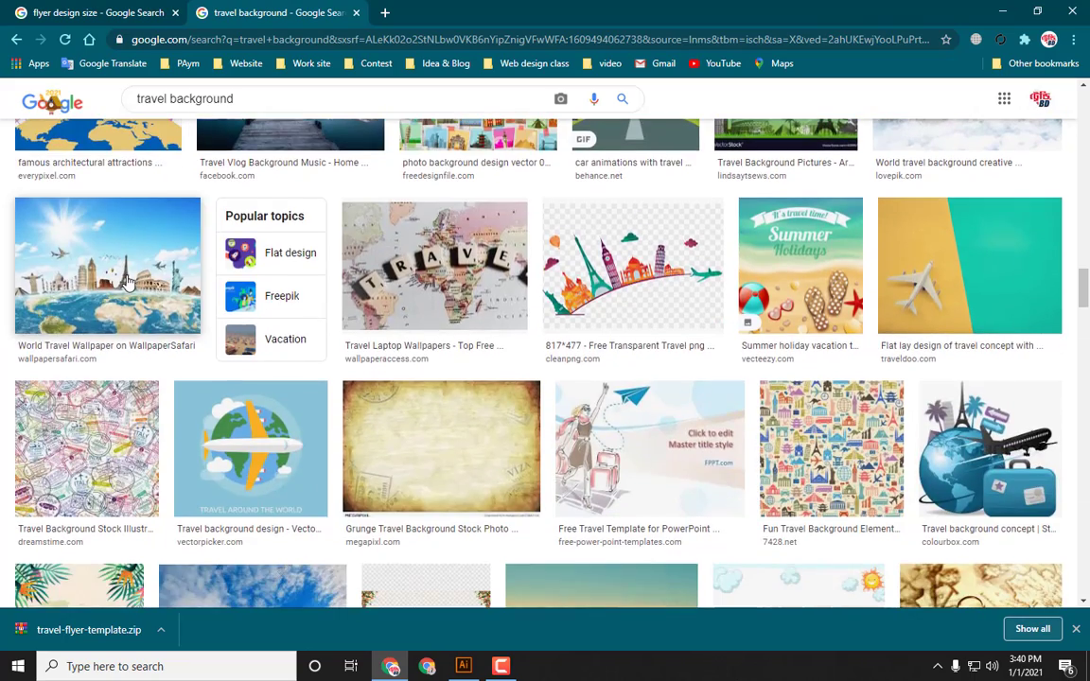
pyautogui.scroll(-5, 128, 281)
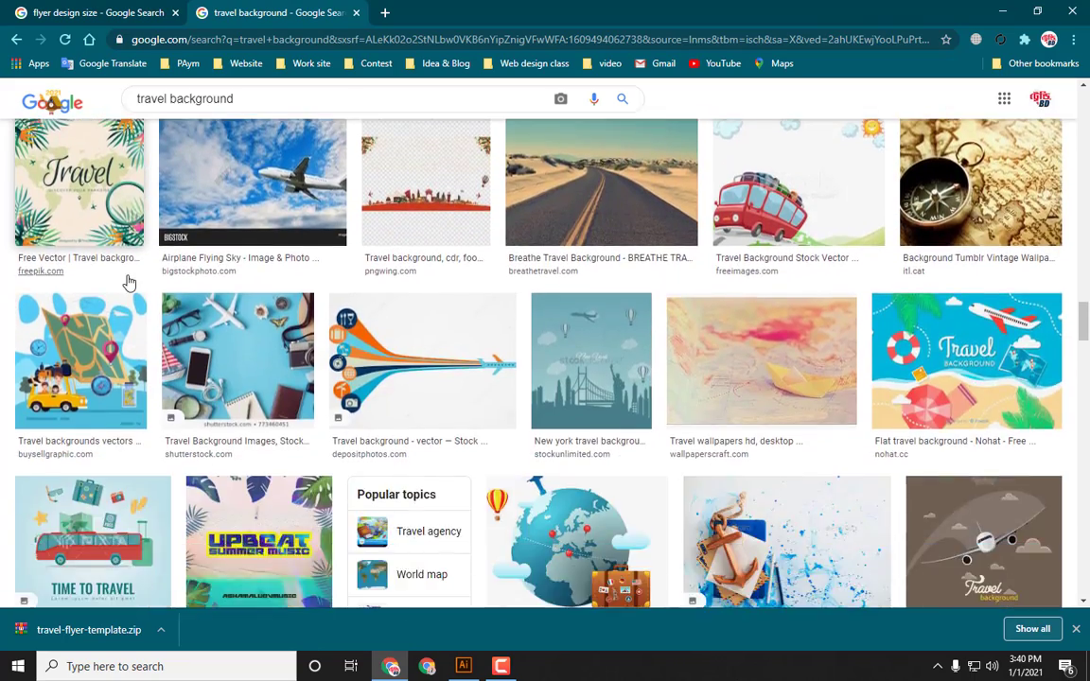
pyautogui.scroll(-1, 130, 282)
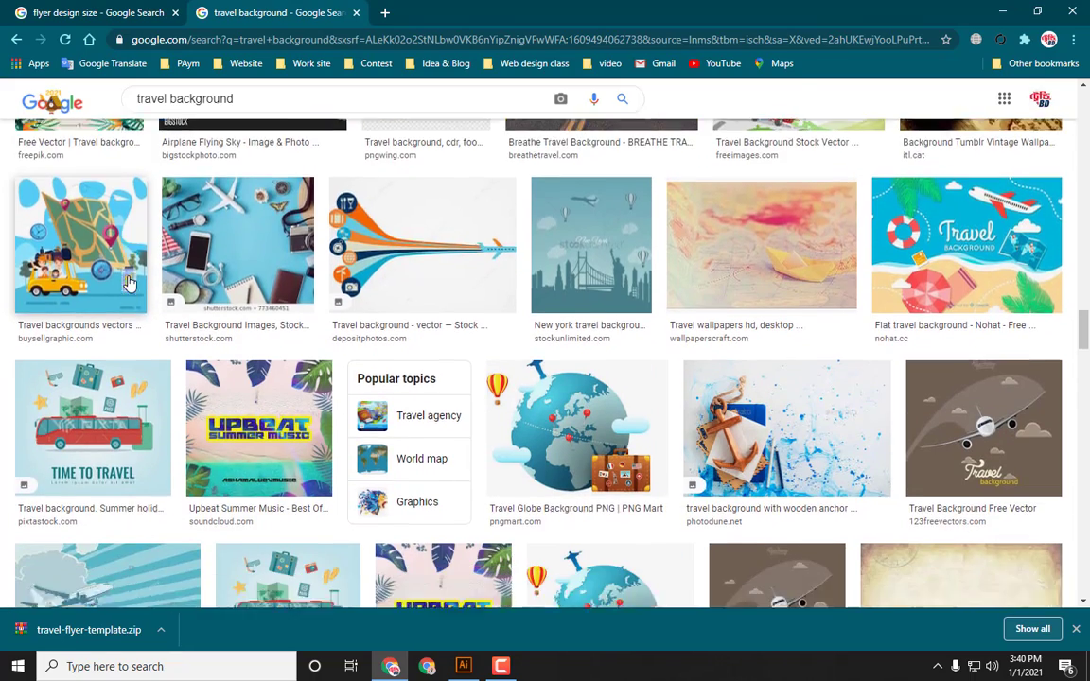
pyautogui.scroll(-3, 130, 282)
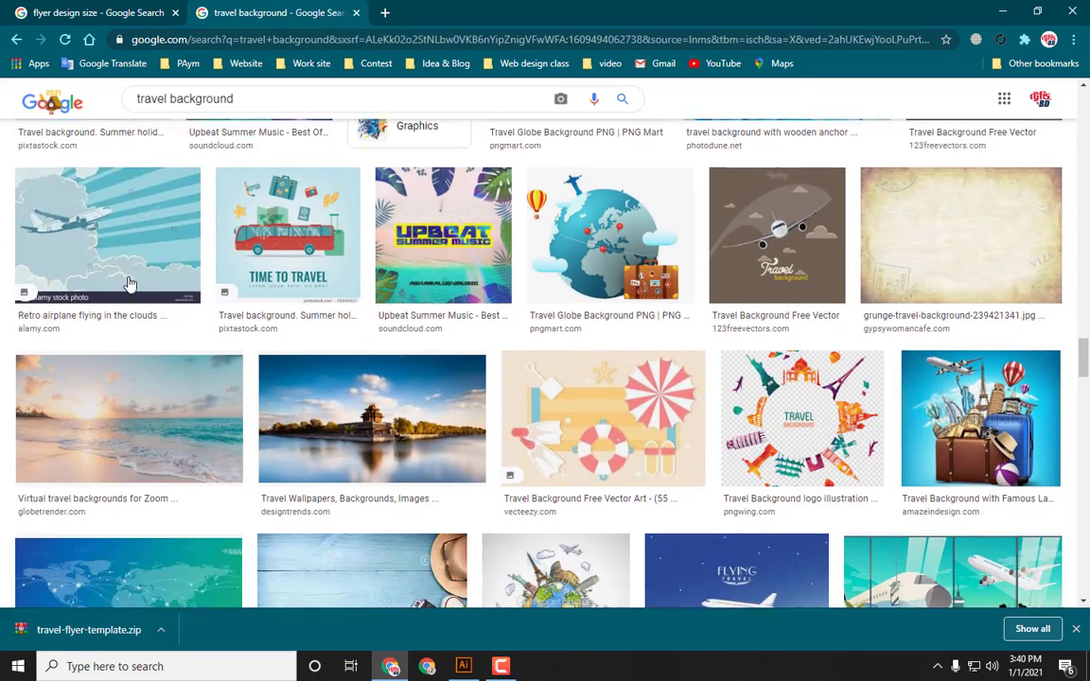
pyautogui.scroll(-1, 130, 282)
pyautogui.scroll(-3, 130, 282)
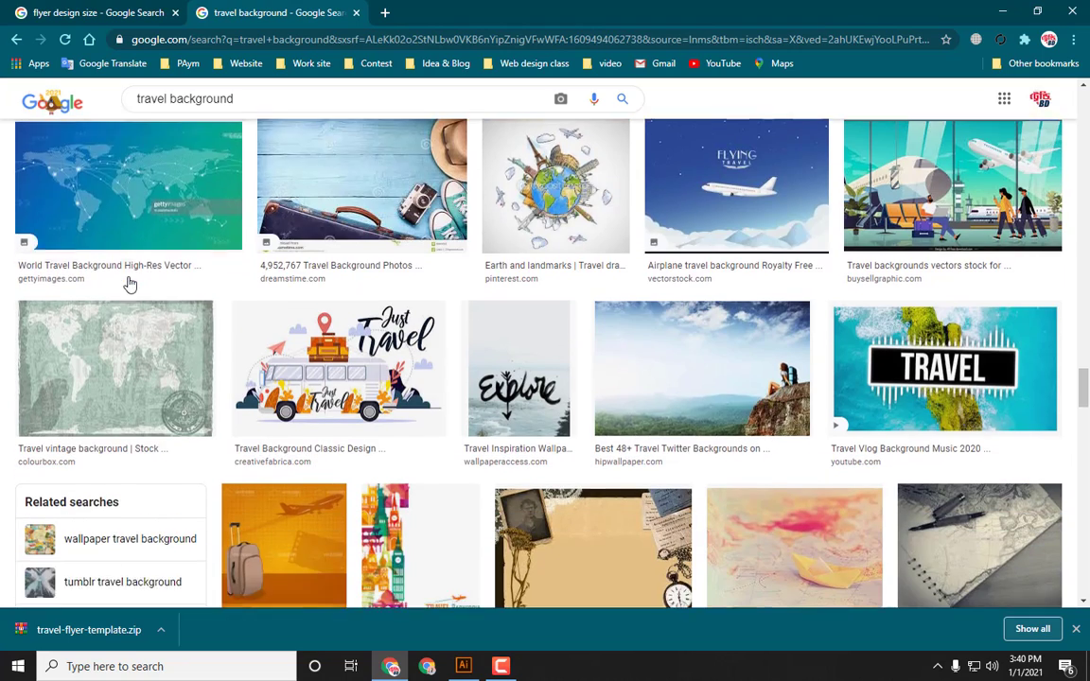
pyautogui.scroll(-1, 130, 284)
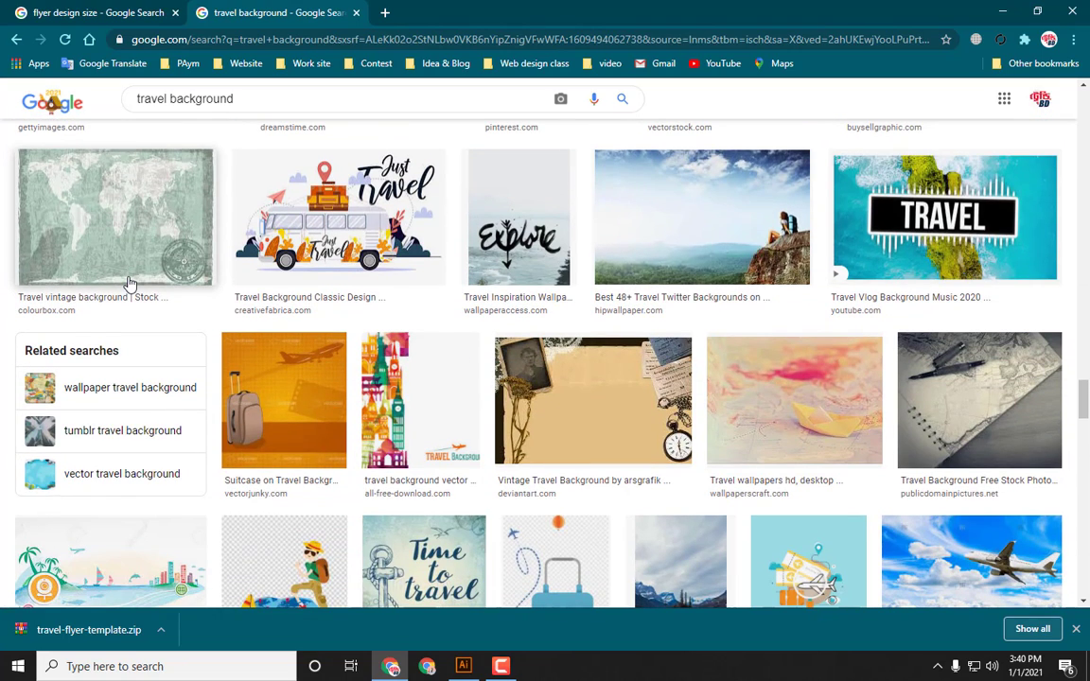
pyautogui.scroll(-2, 130, 284)
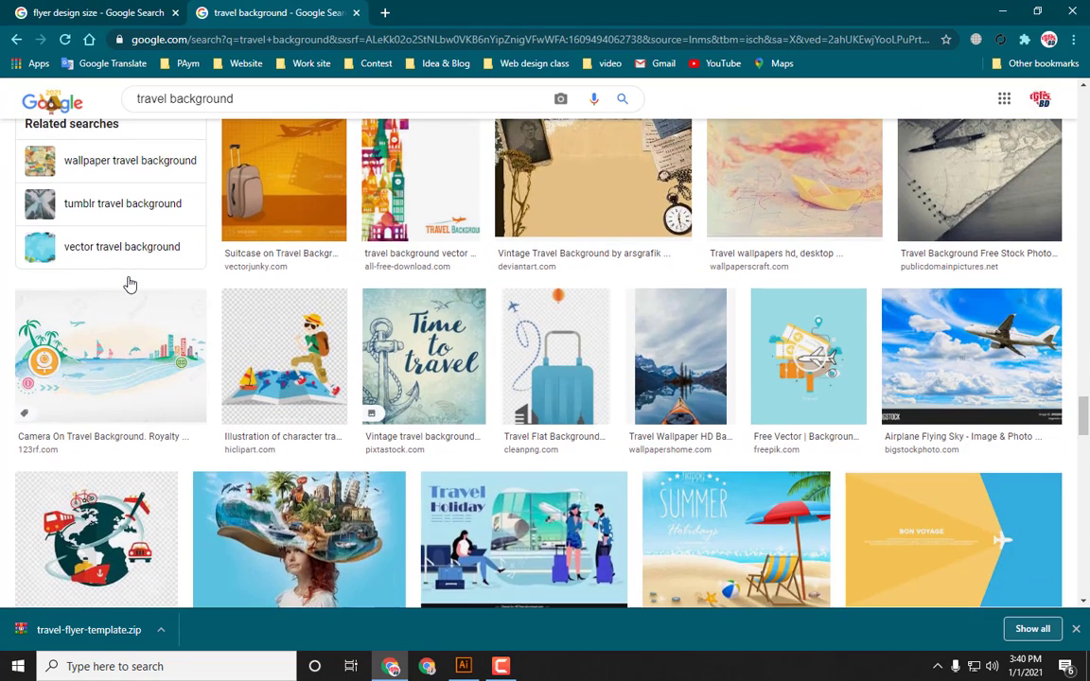
pyautogui.scroll(-2, 129, 284)
pyautogui.scroll(-1, 130, 282)
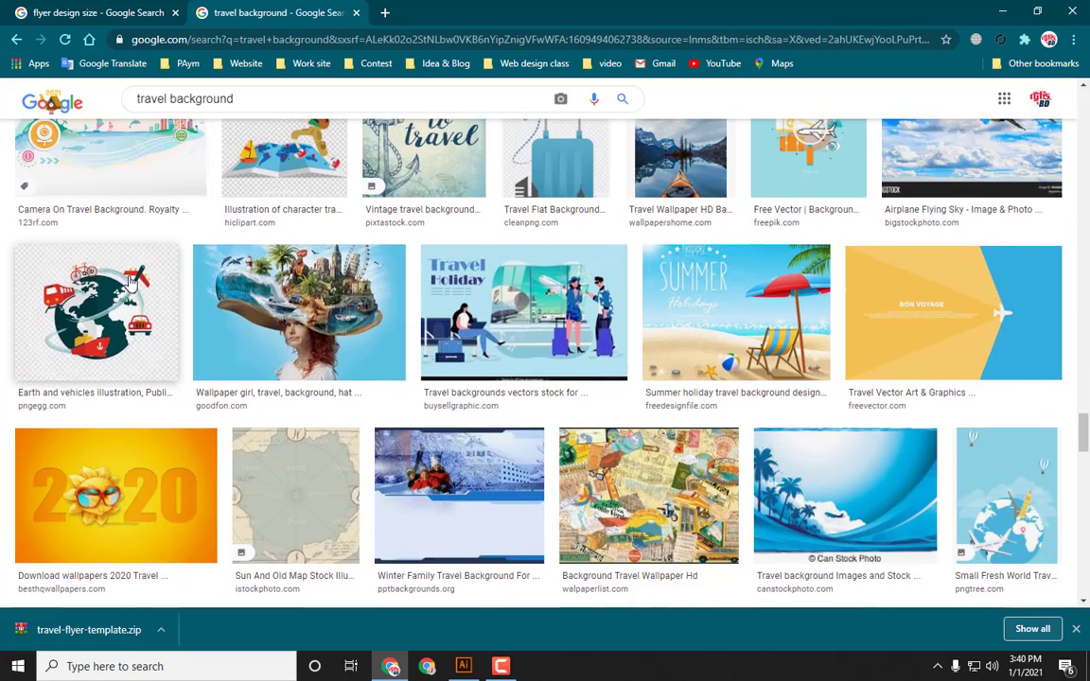
pyautogui.scroll(-5, 130, 282)
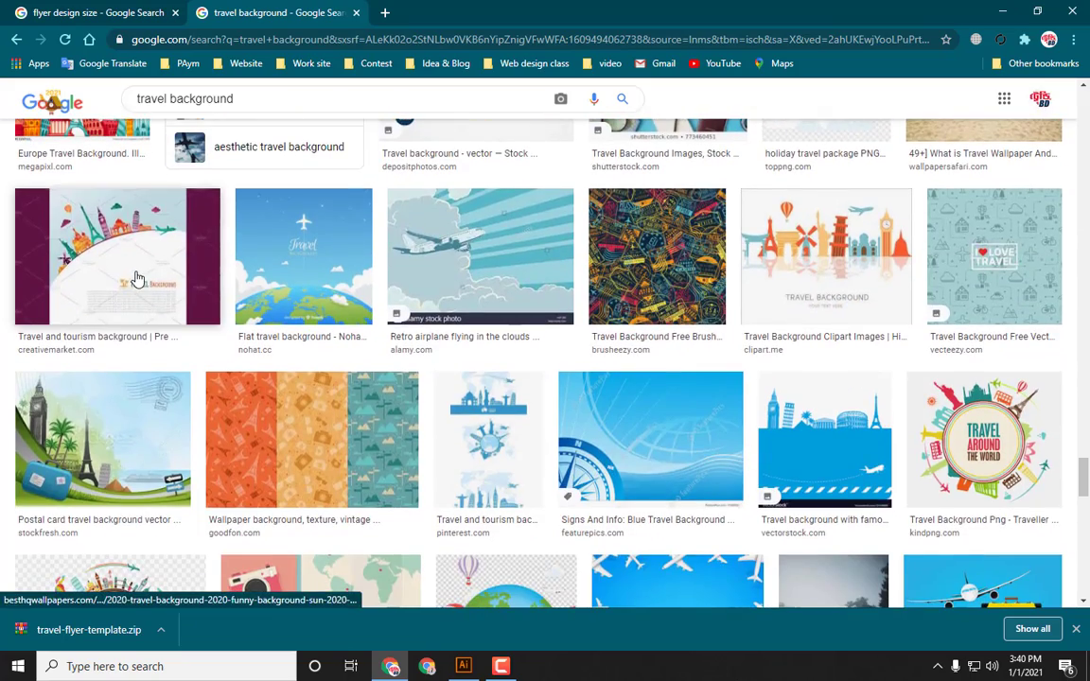
pyautogui.scroll(-3, 136, 280)
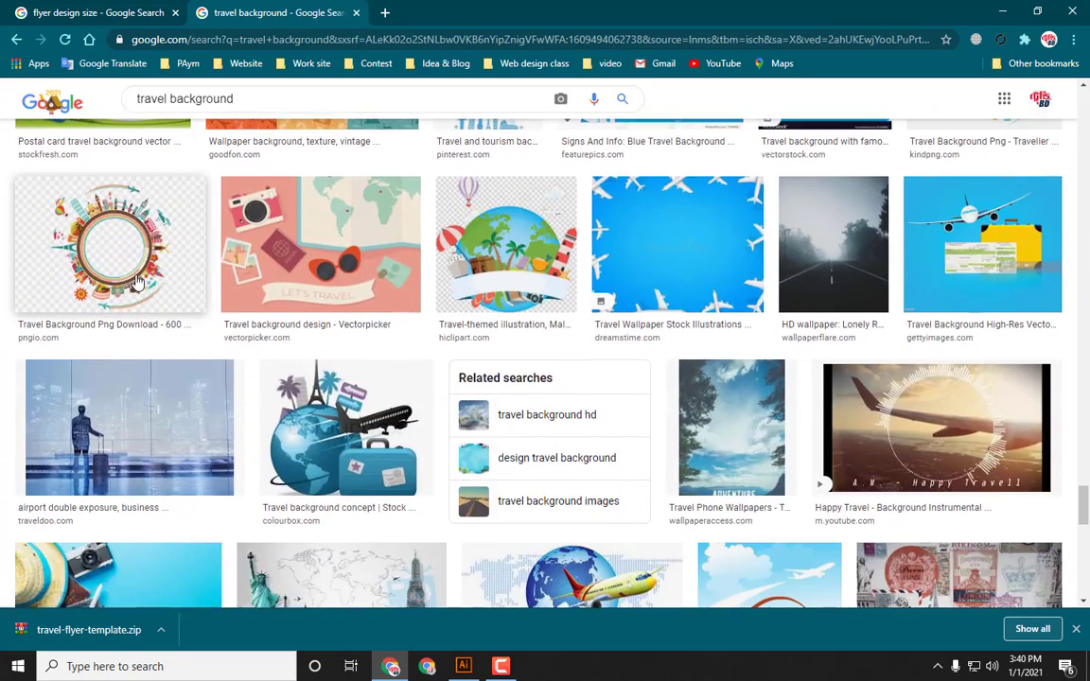
pyautogui.scroll(-5, 135, 281)
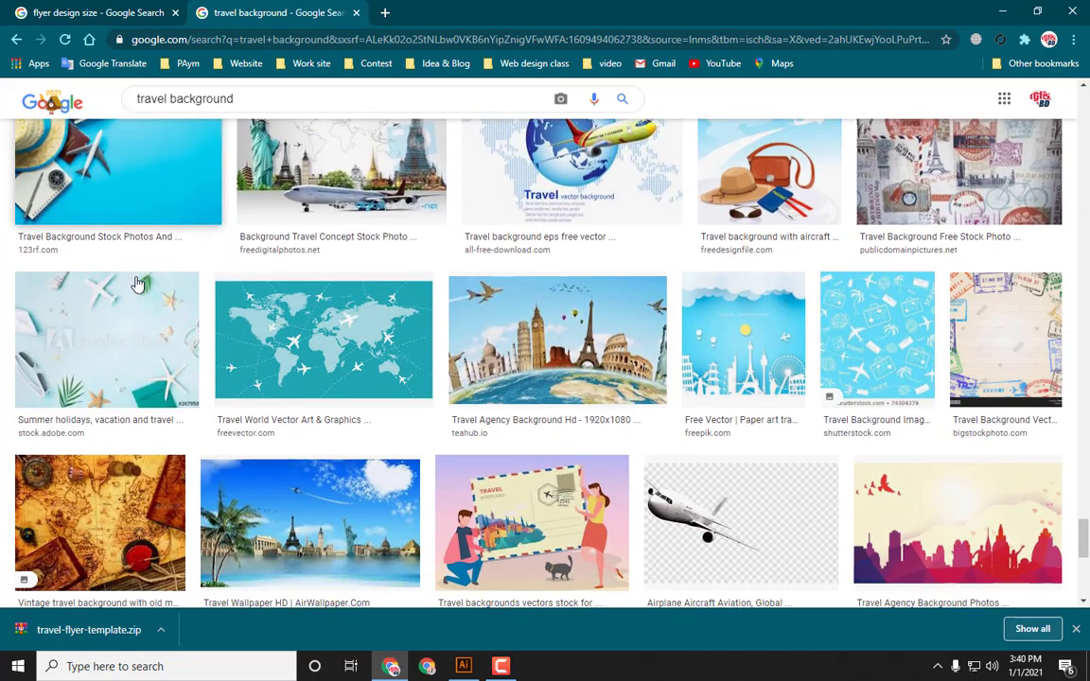
pyautogui.scroll(-3, 135, 282)
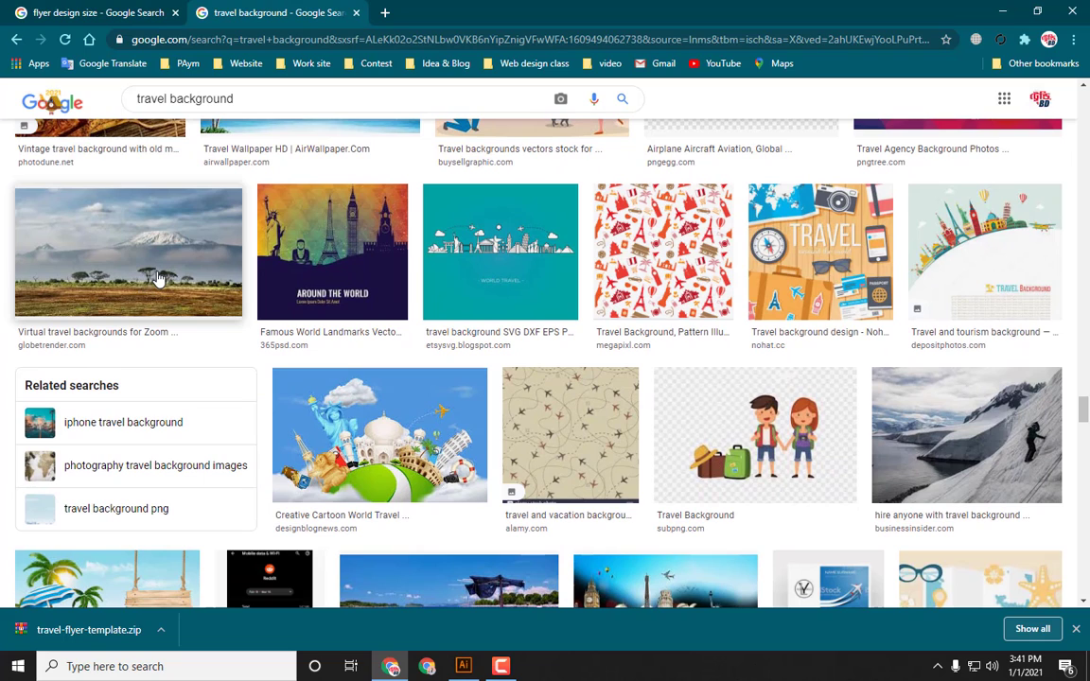
pyautogui.scroll(-5, 158, 279)
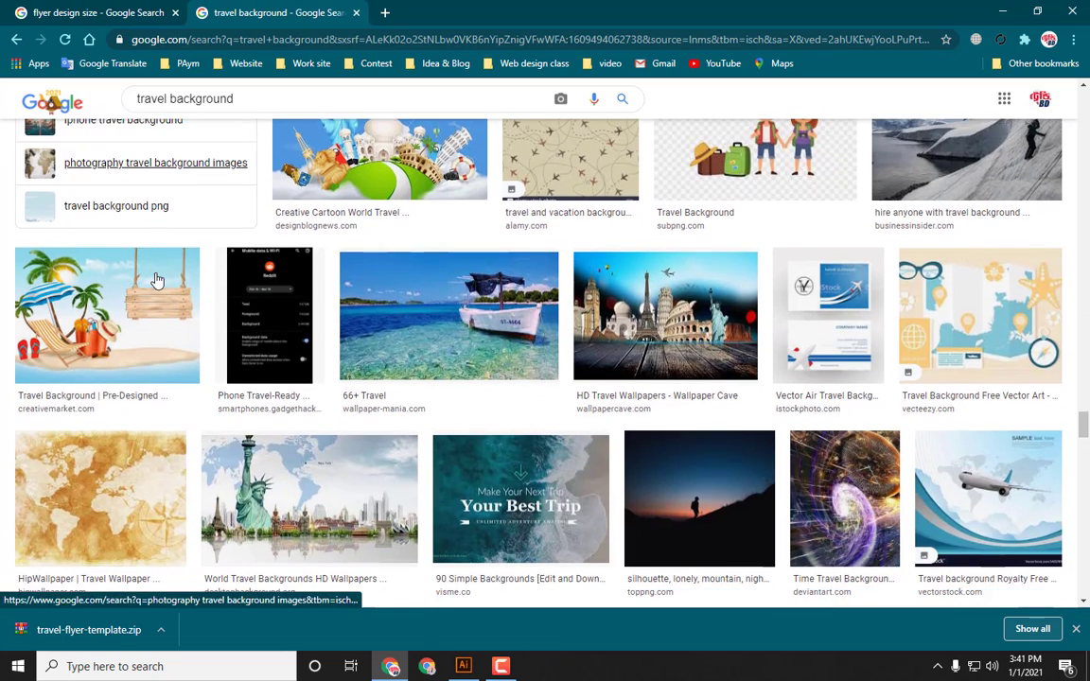
pyautogui.scroll(-1, 157, 280)
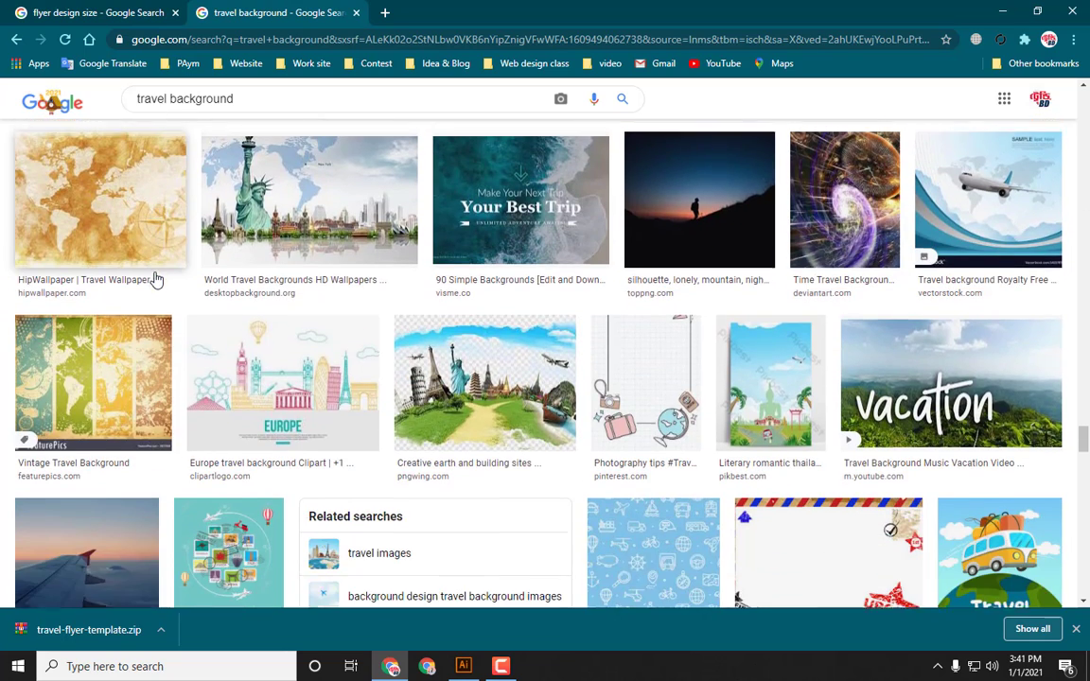
pyautogui.scroll(1, 156, 280)
pyautogui.scroll(-15, 157, 280)
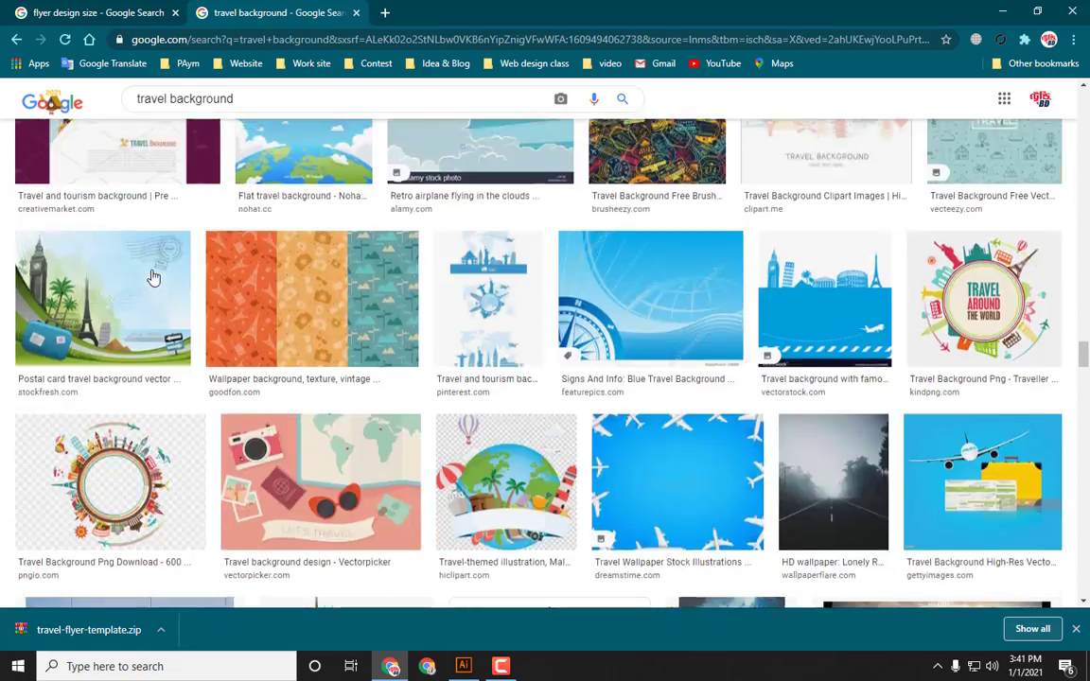
pyautogui.scroll(20, 152, 276)
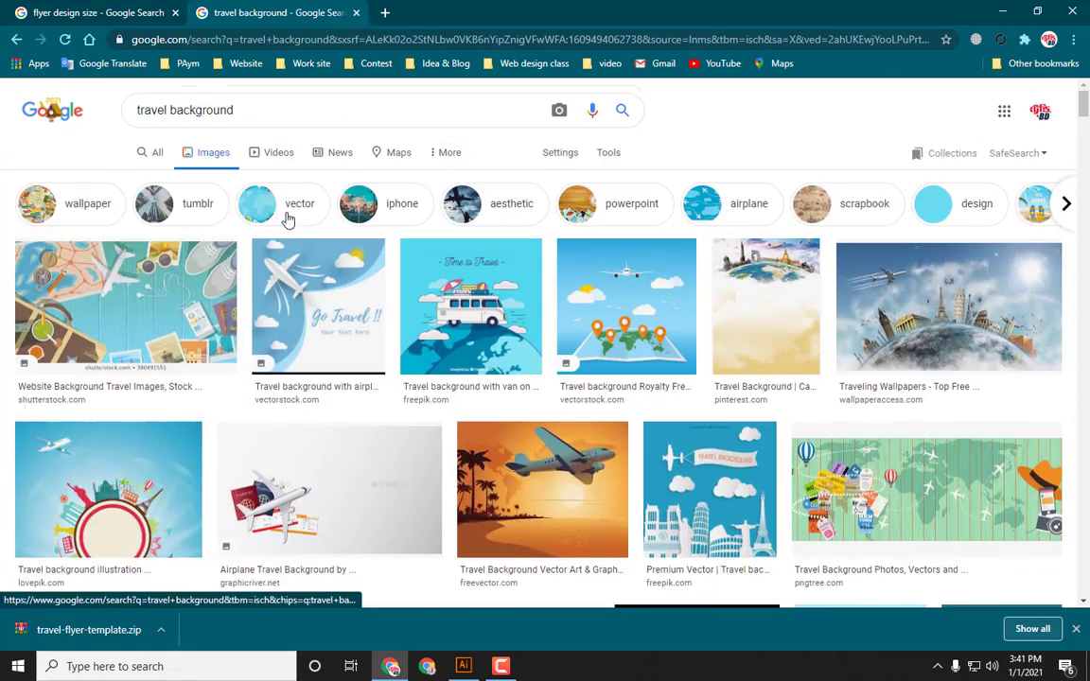
# Step: Search Google Images for travel background hd instead
pyautogui.click(369, 221)
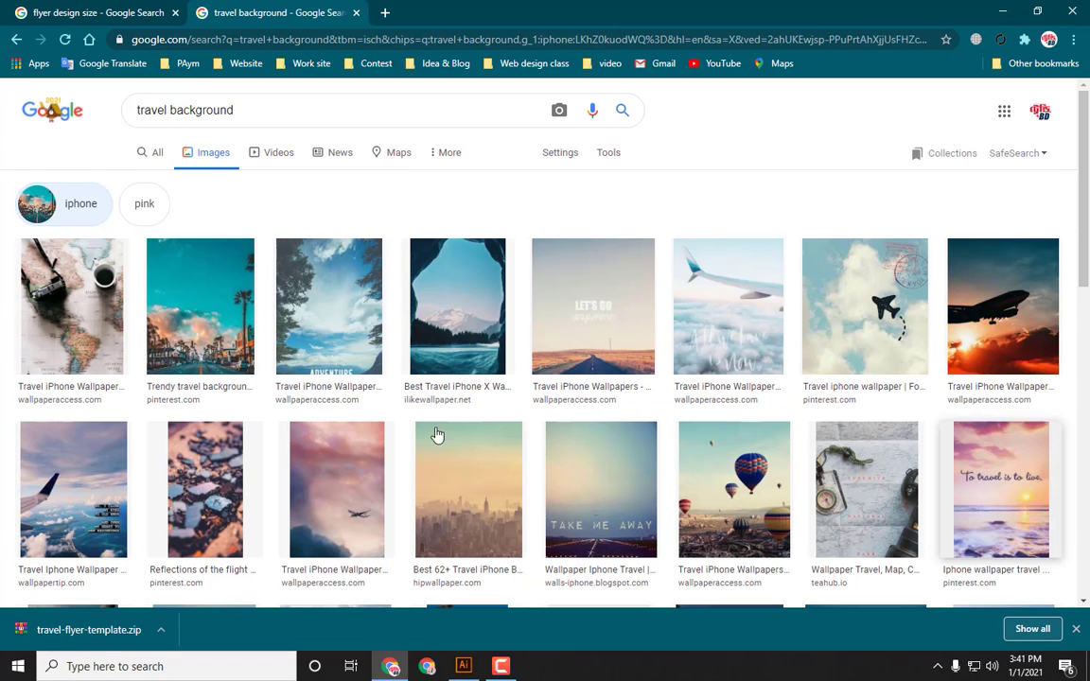
pyautogui.click(157, 152)
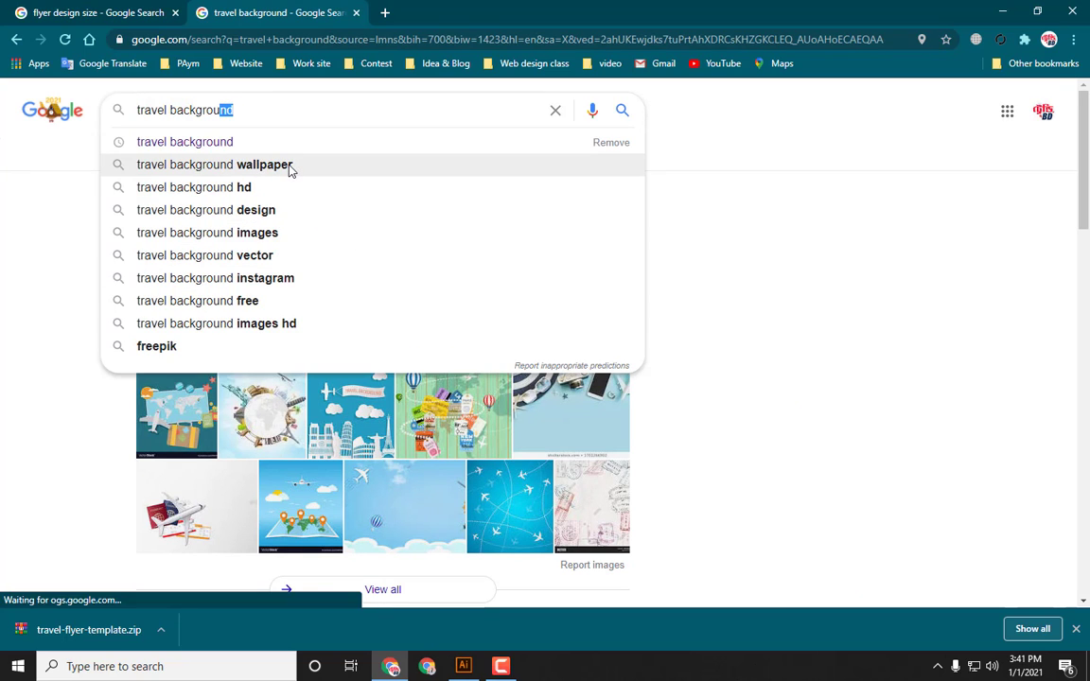
pyautogui.click(288, 168)
pyautogui.click(320, 104)
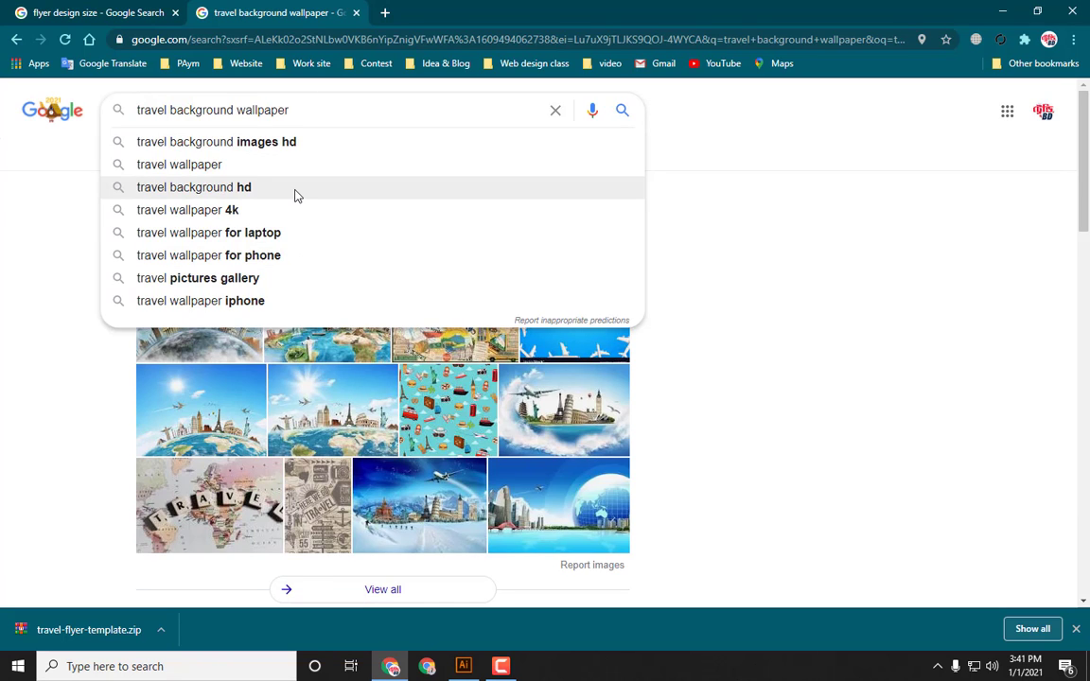
pyautogui.click(295, 194)
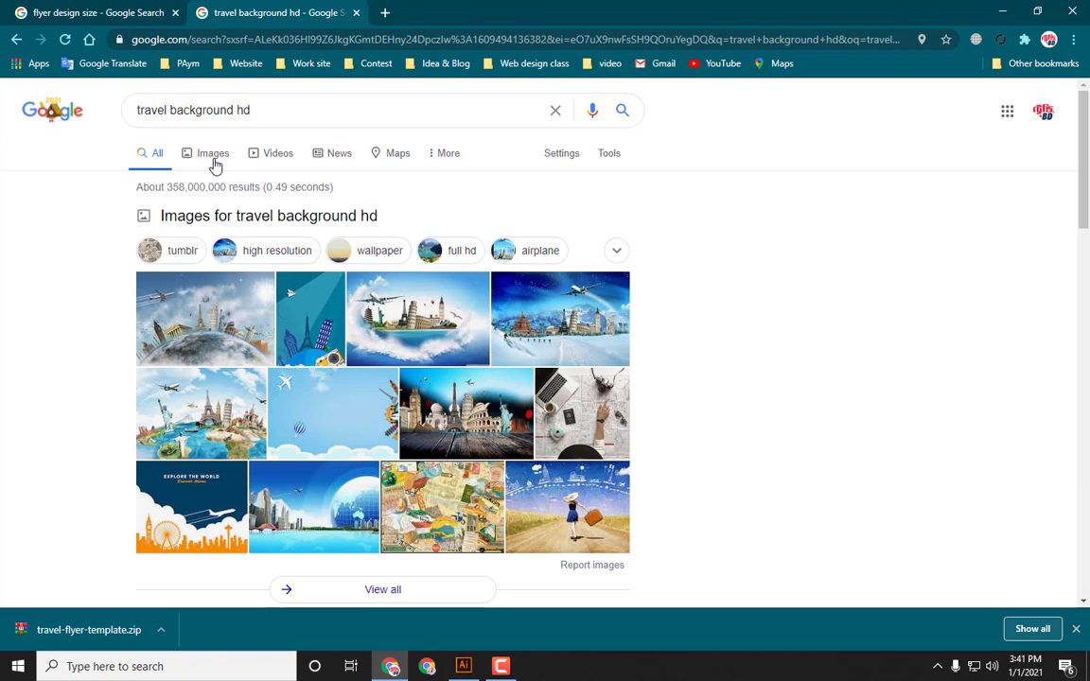
pyautogui.click(214, 162)
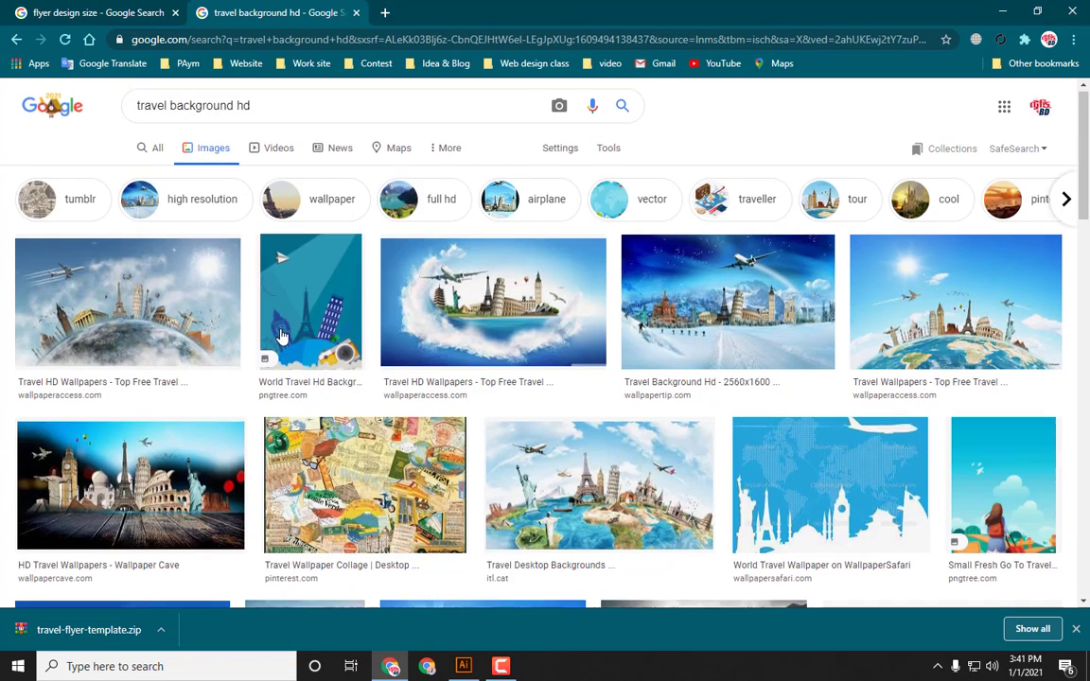
# Step: Replace the image search with beach background and browse the results
pyautogui.scroll(-5, 282, 336)
pyautogui.scroll(5, 283, 338)
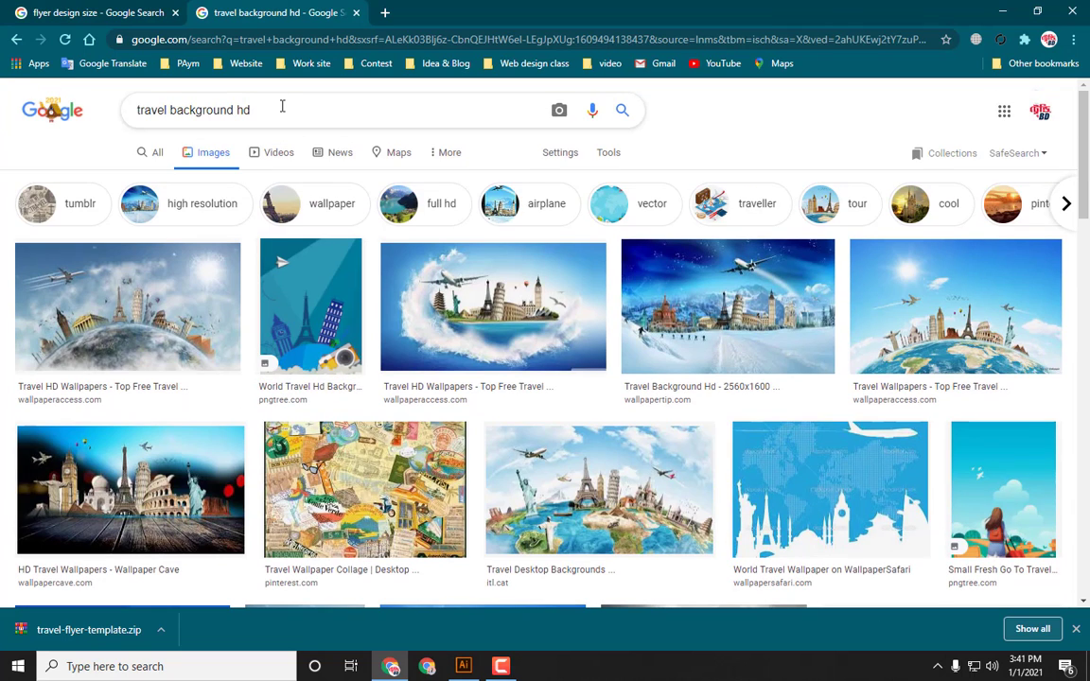
pyautogui.moveTo(254, 109); pyautogui.dragTo(129, 112)
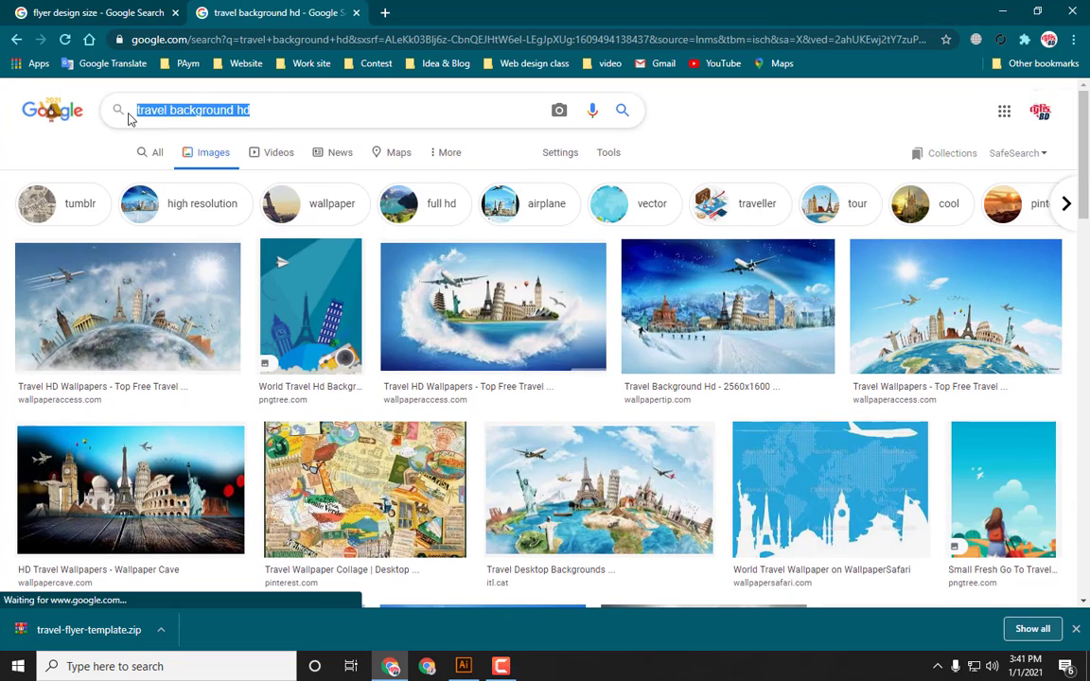
pyautogui.write('beac')
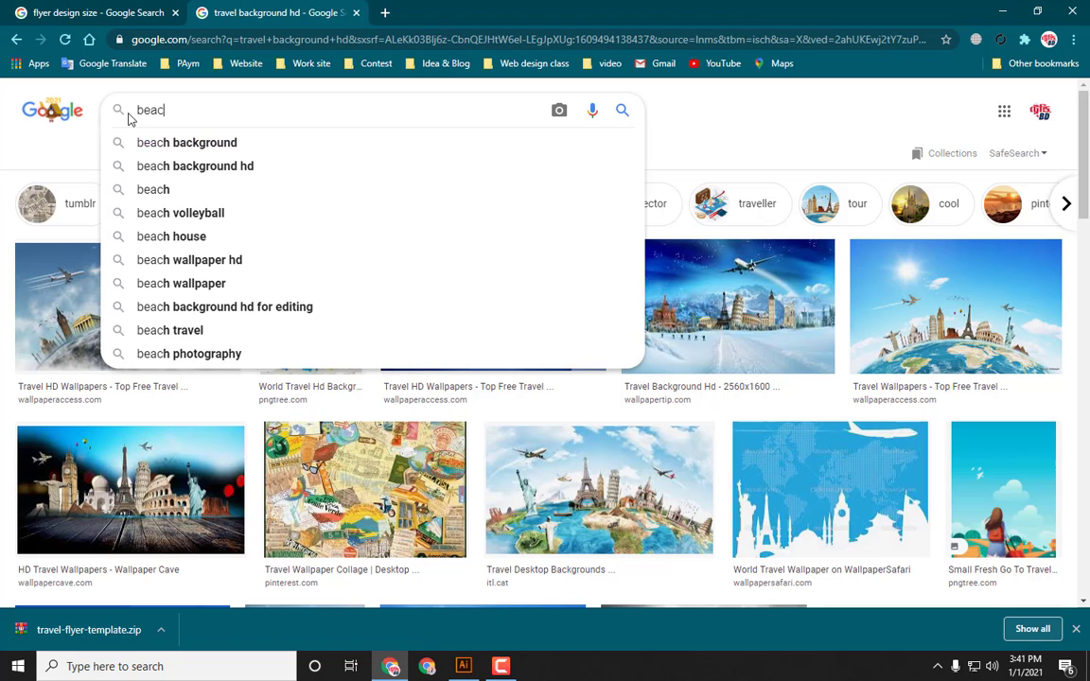
pyautogui.click(156, 141)
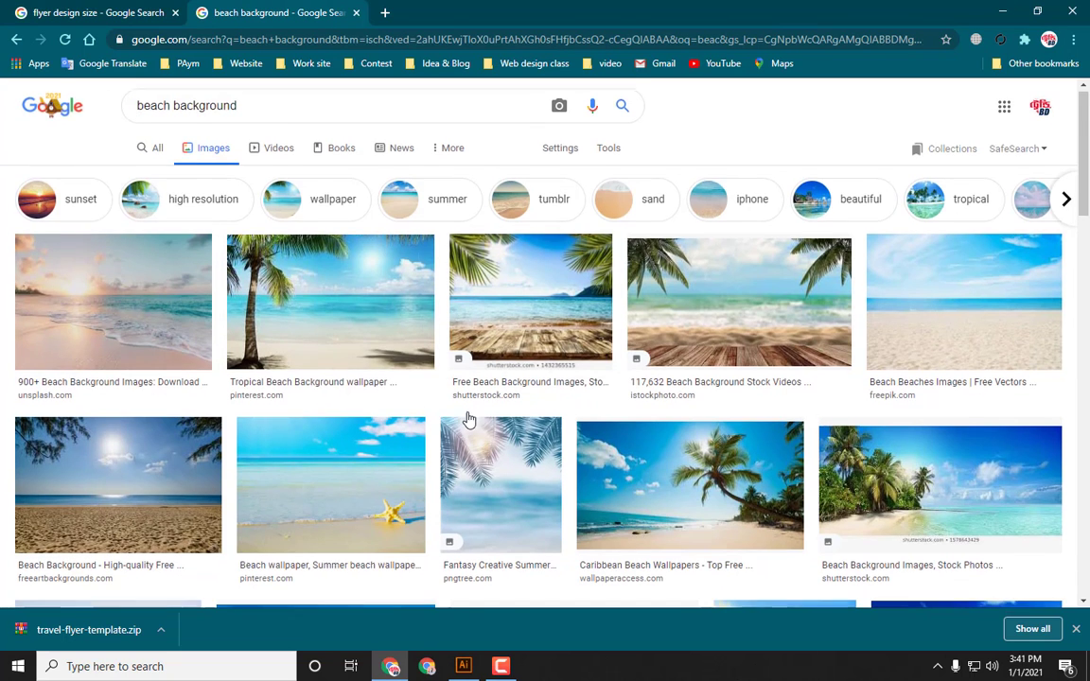
pyautogui.scroll(-4, 467, 419)
pyautogui.scroll(-4, 476, 419)
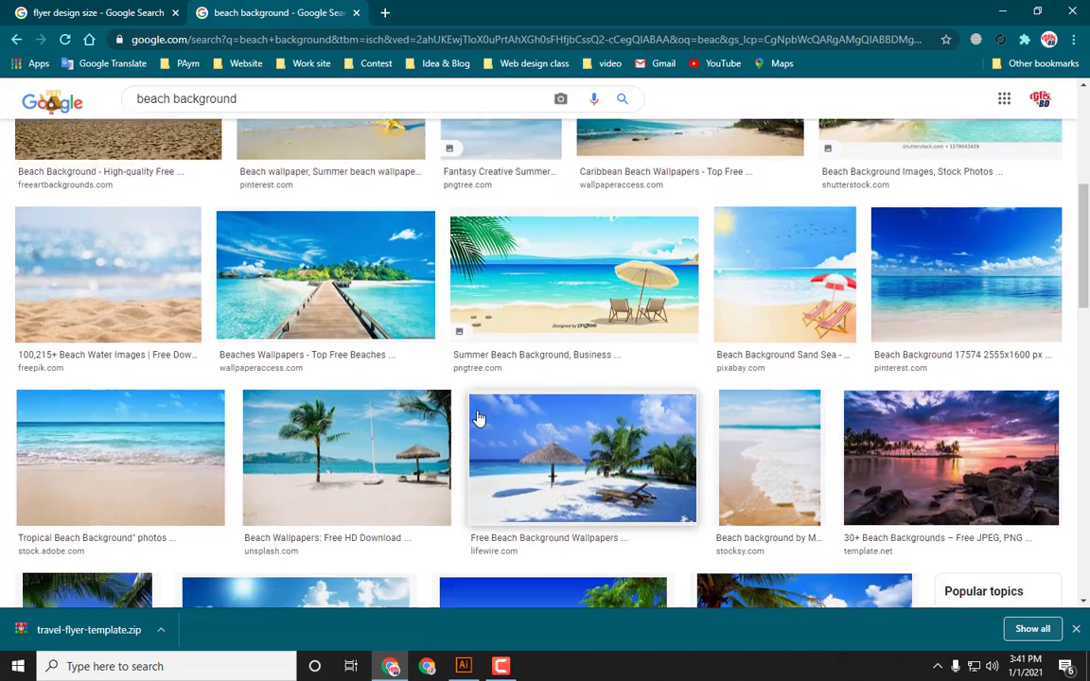
# Step: Scroll through the beach background image results looking for a suitable picture
pyautogui.scroll(-8, 478, 416)
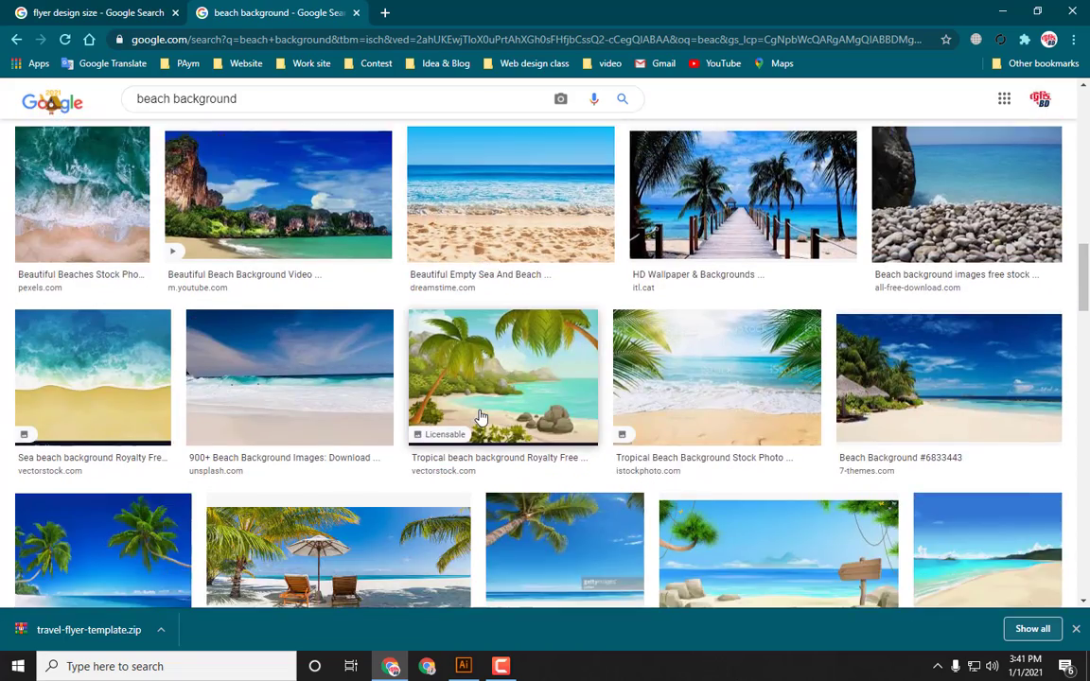
pyautogui.scroll(-4, 483, 418)
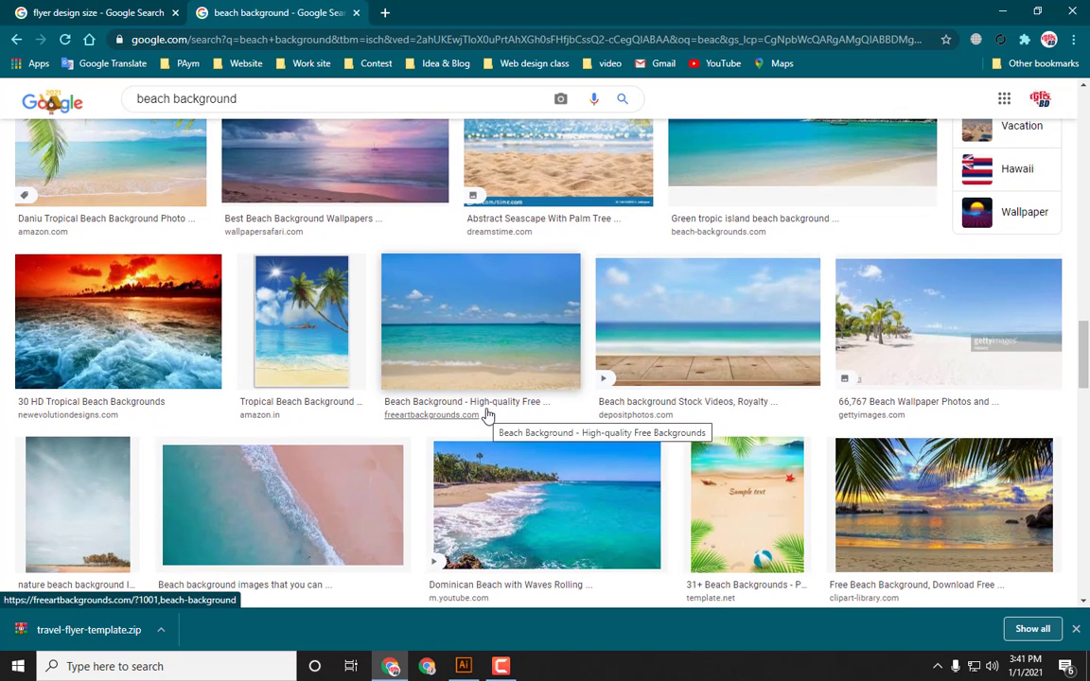
pyautogui.scroll(-4, 129, 322)
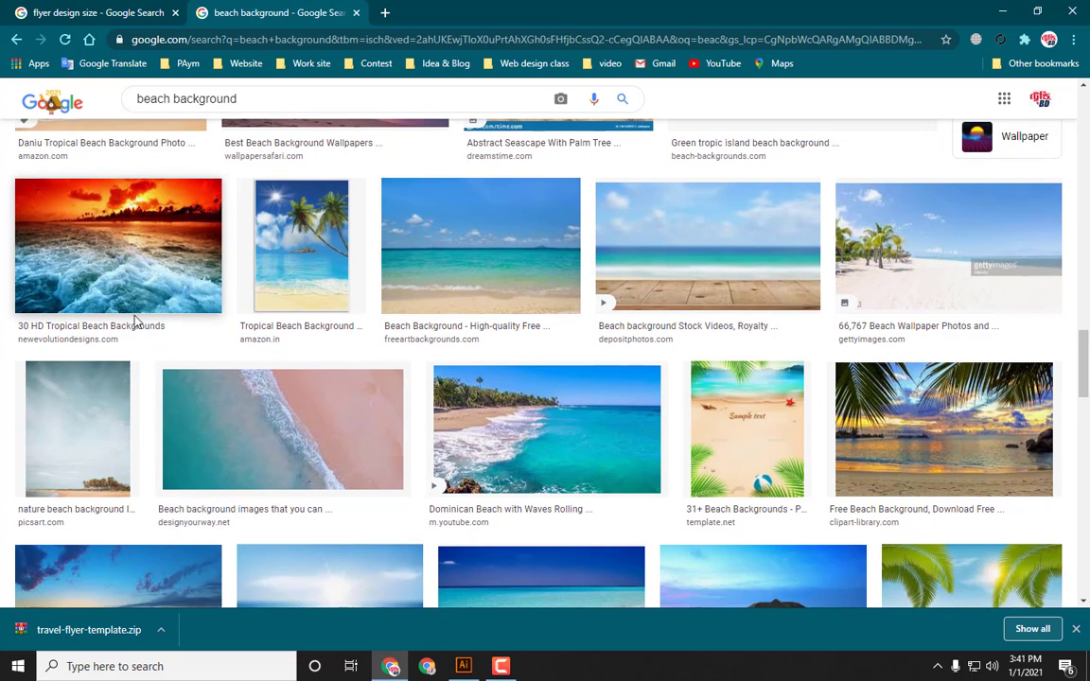
pyautogui.scroll(-1, 141, 324)
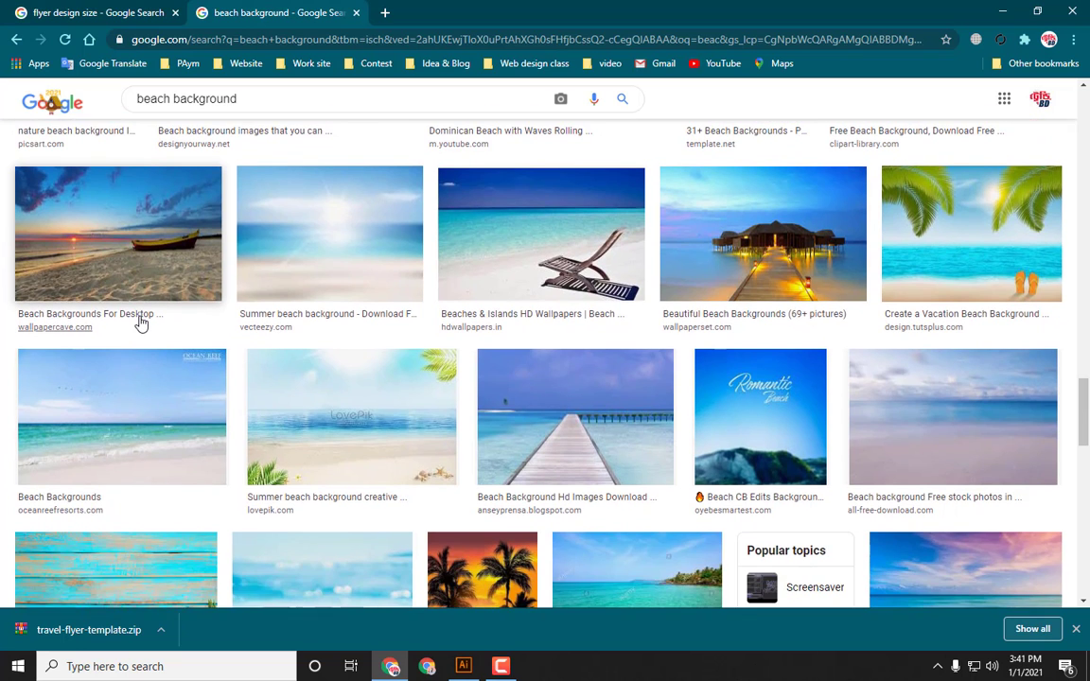
# Step: Open a beach image with overwater huts and a lounge chair and copy it
pyautogui.click(535, 237)
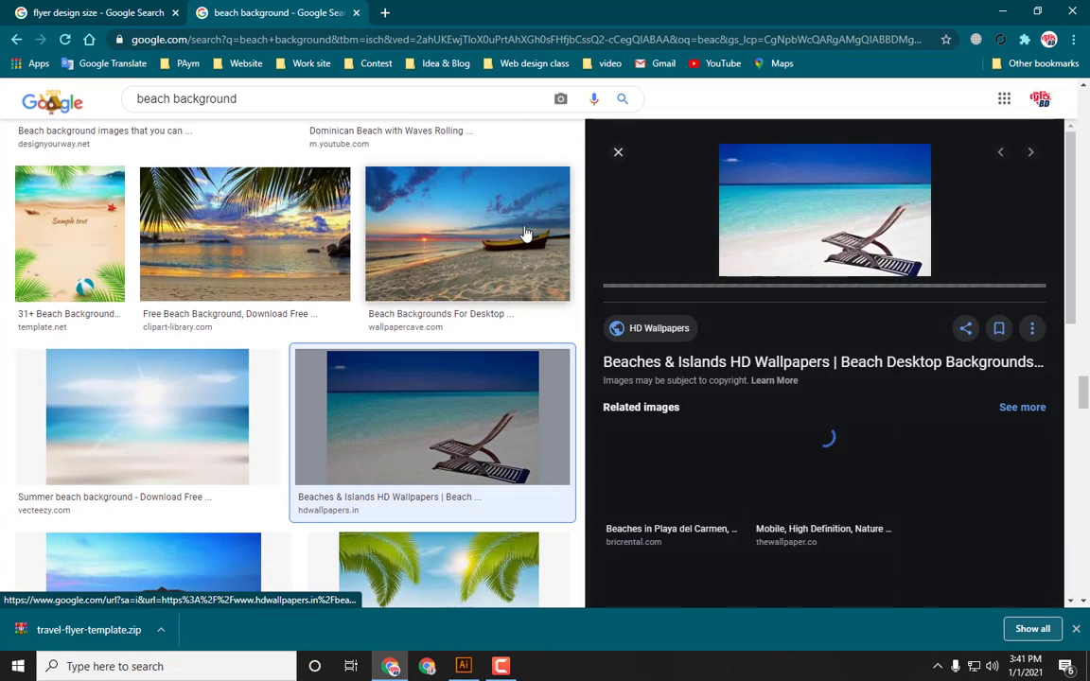
pyautogui.scroll(-3, 662, 321)
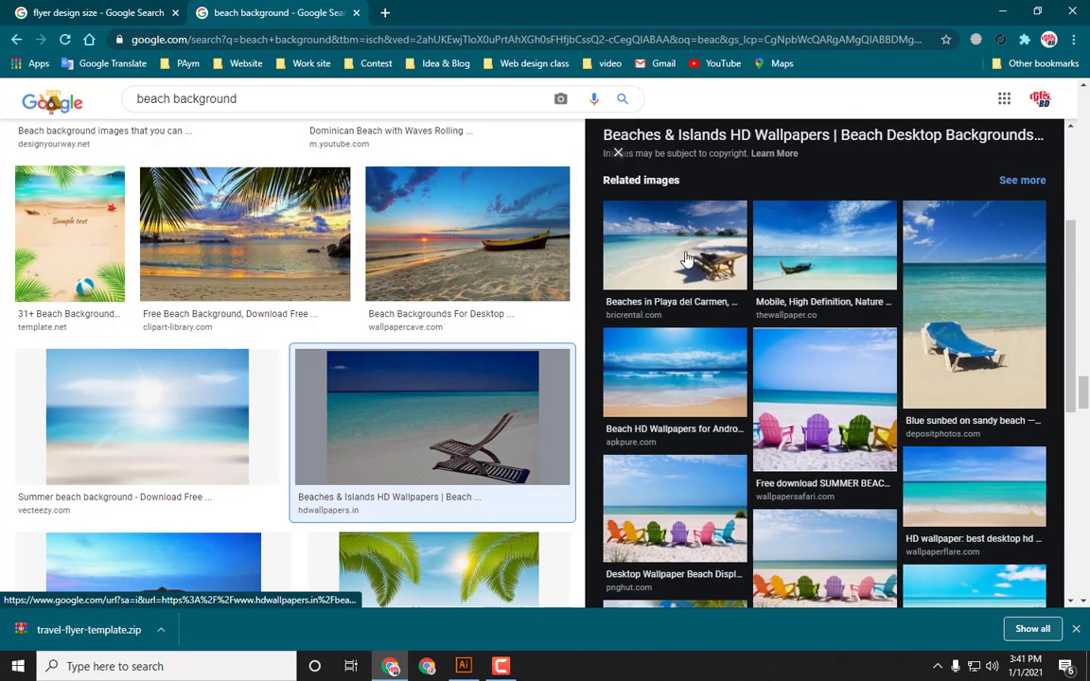
pyautogui.click(619, 233)
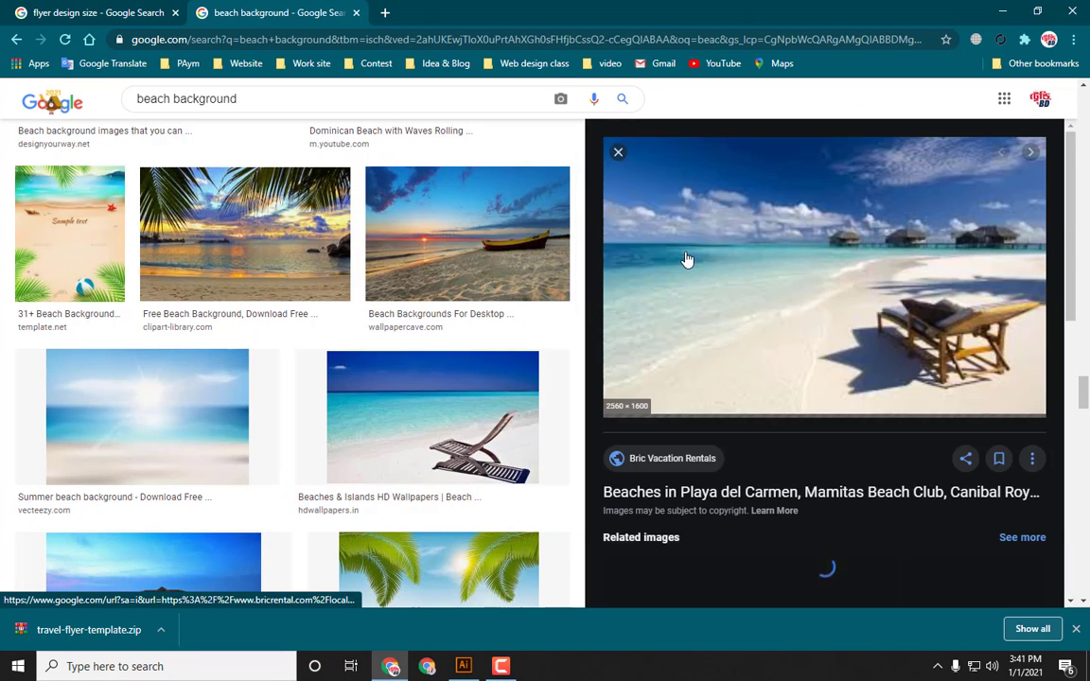
pyautogui.rightClick(758, 264)
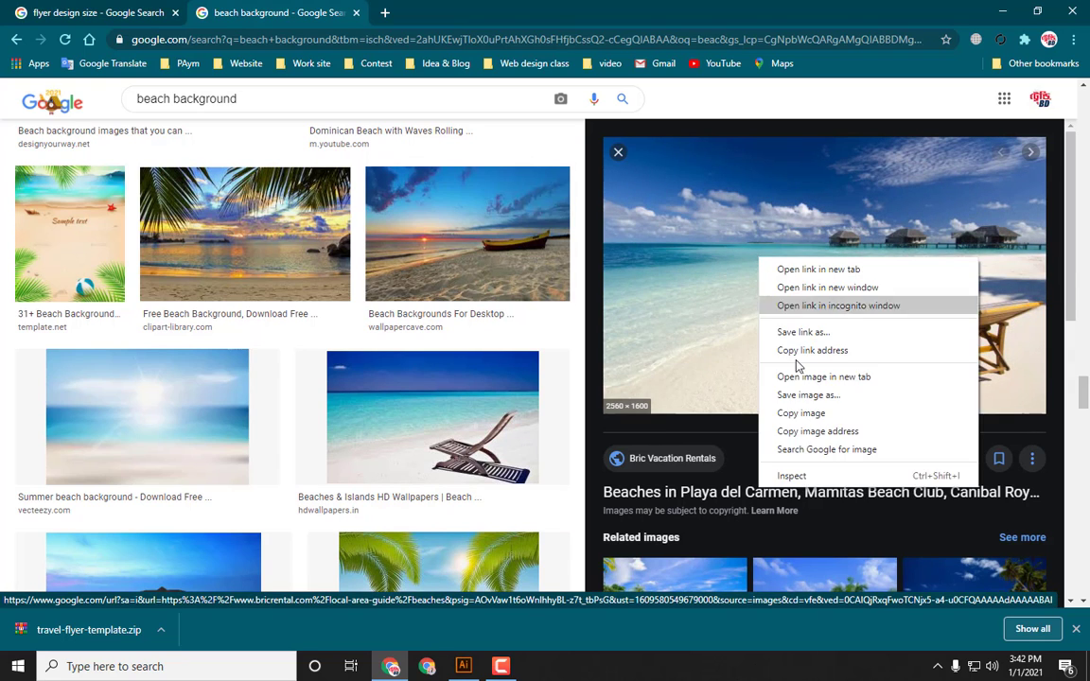
pyautogui.click(798, 413)
# Step: Switch to Illustrator, paste the beach image and scale it down to about the artboard's width
pyautogui.click(463, 668)
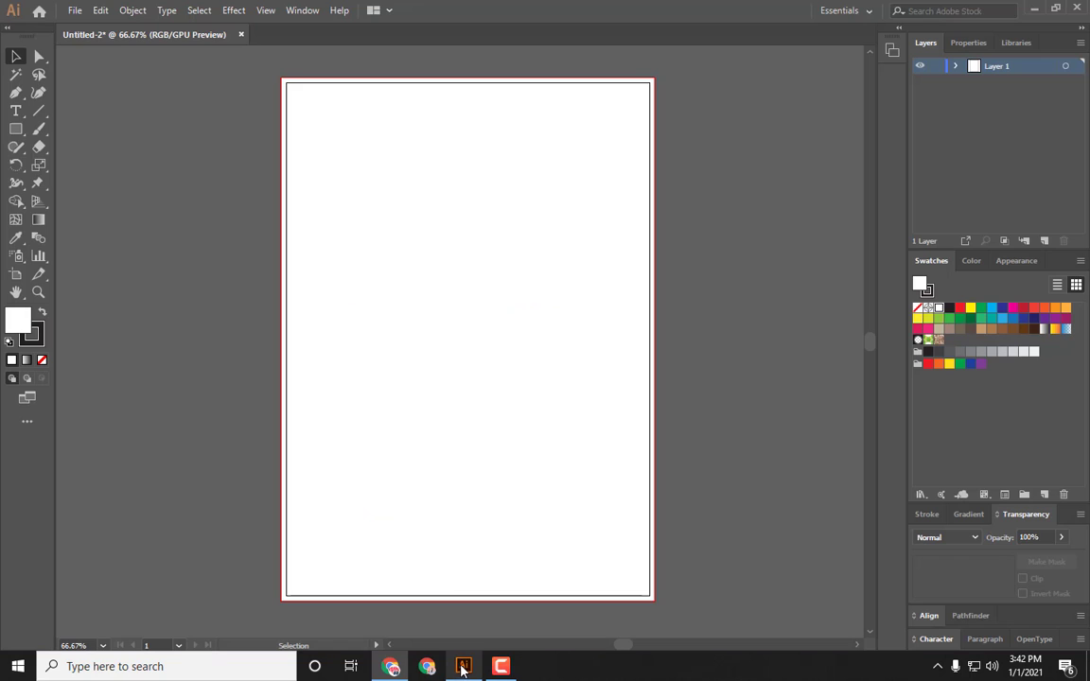
pyautogui.hotkey('ctrl', 'v')
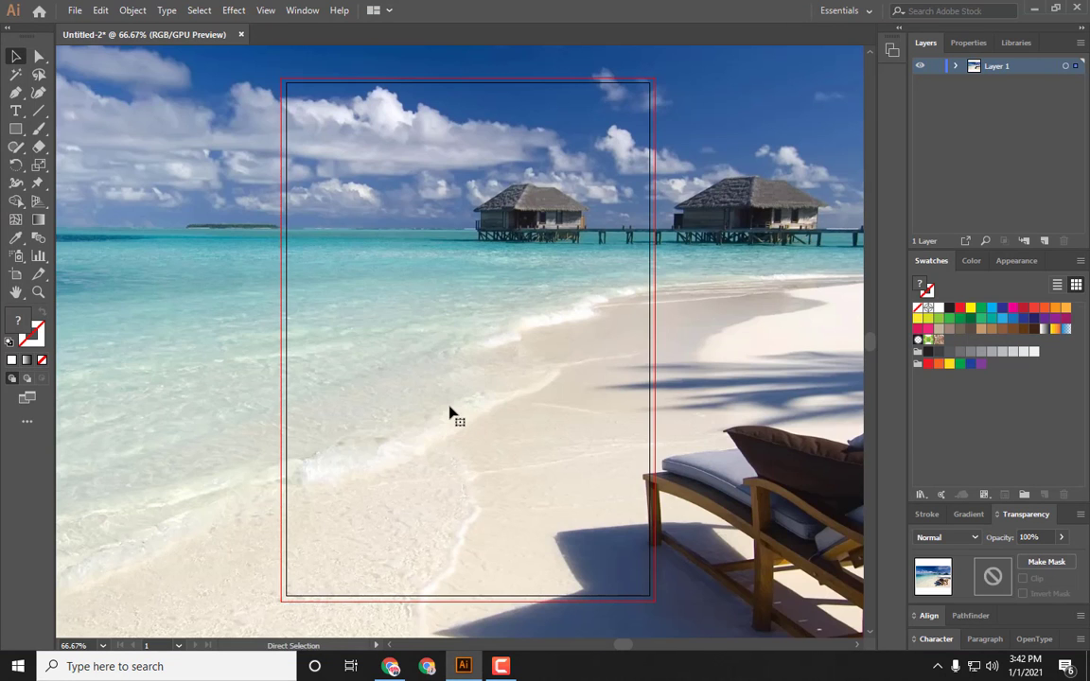
pyautogui.hotkey('ctrl', '-')
pyautogui.hotkey('ctrl', '-')
pyautogui.hotkey('ctrl', '-')
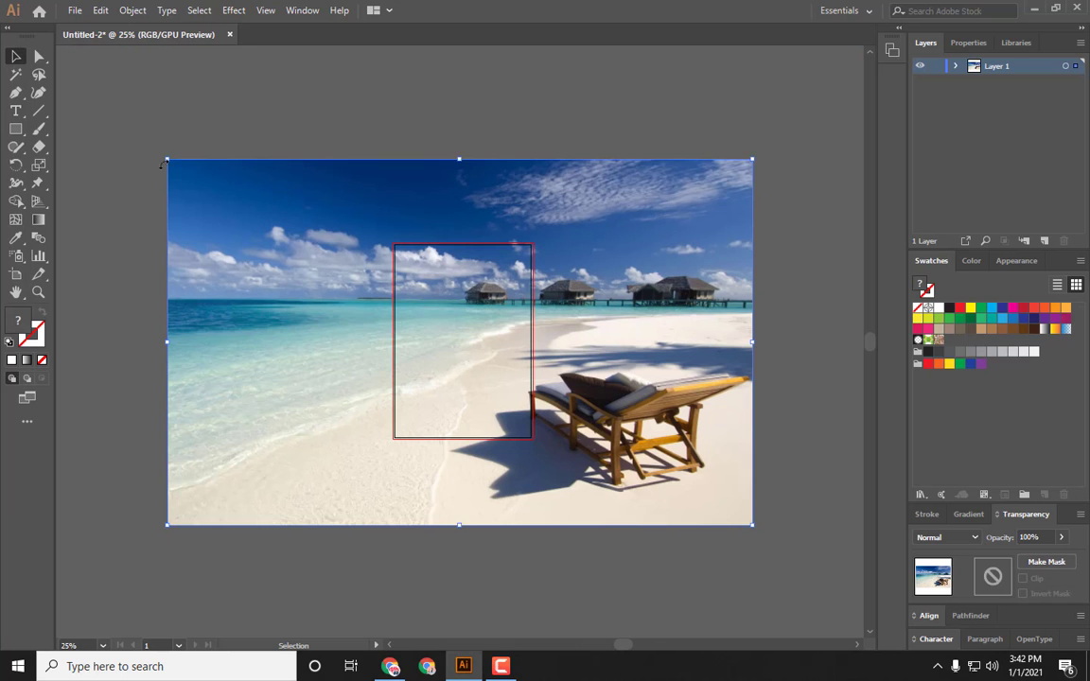
pyautogui.moveTo(164, 161); pyautogui.dragTo(376, 284)
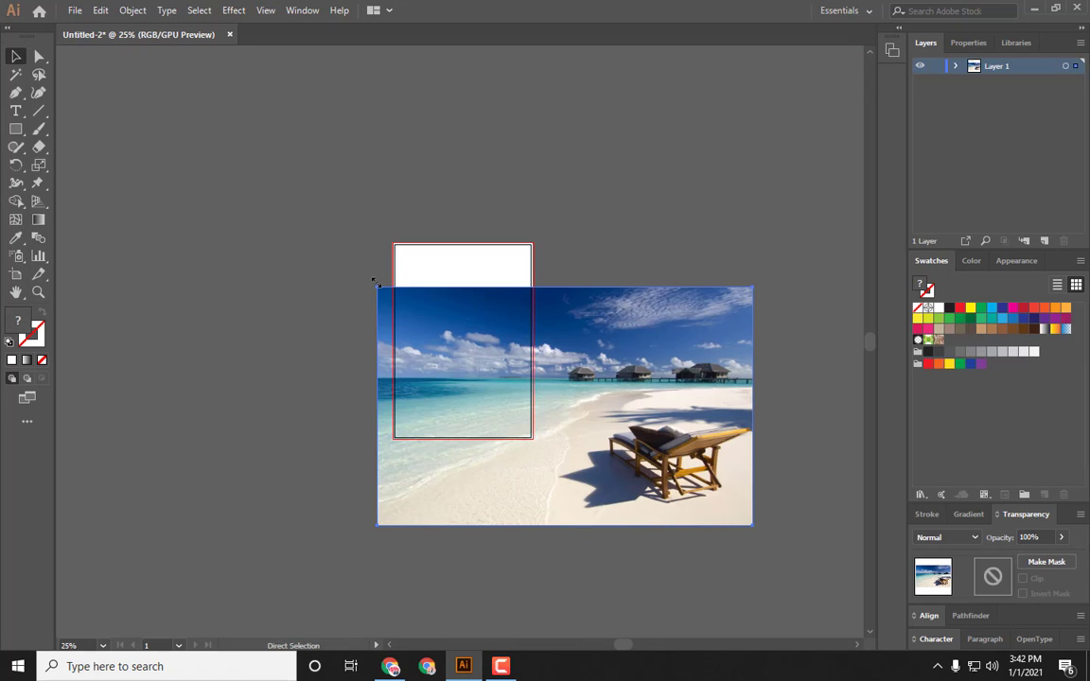
pyautogui.moveTo(699, 476); pyautogui.dragTo(584, 388)
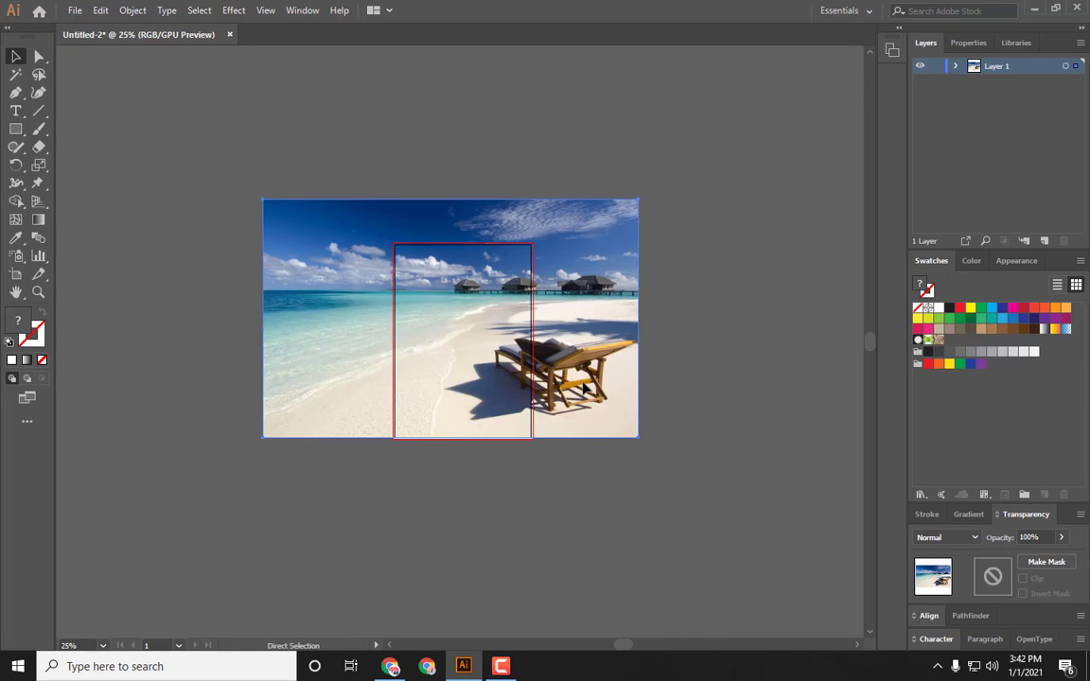
pyautogui.moveTo(263, 200); pyautogui.dragTo(368, 266)
pyautogui.moveTo(450, 301); pyautogui.dragTo(452, 299)
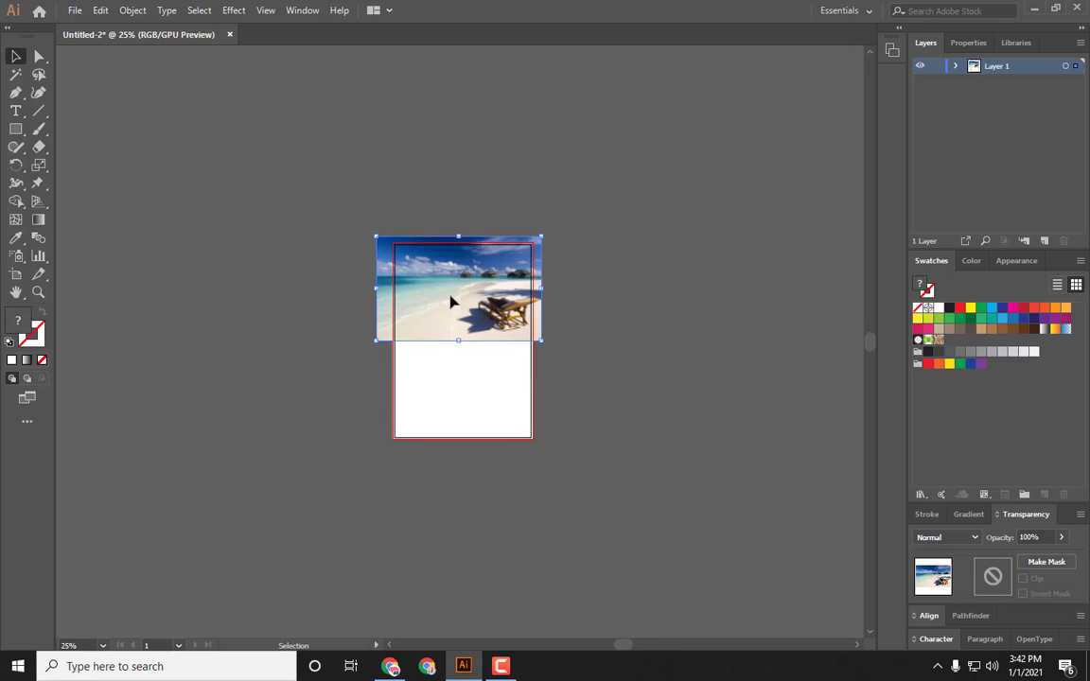
# Step: Move the beach image up so it covers the top part of the artboard
pyautogui.hotkey('ctrl', '=')
pyautogui.hotkey('ctrl', '=')
pyautogui.hotkey('ctrl', '=')
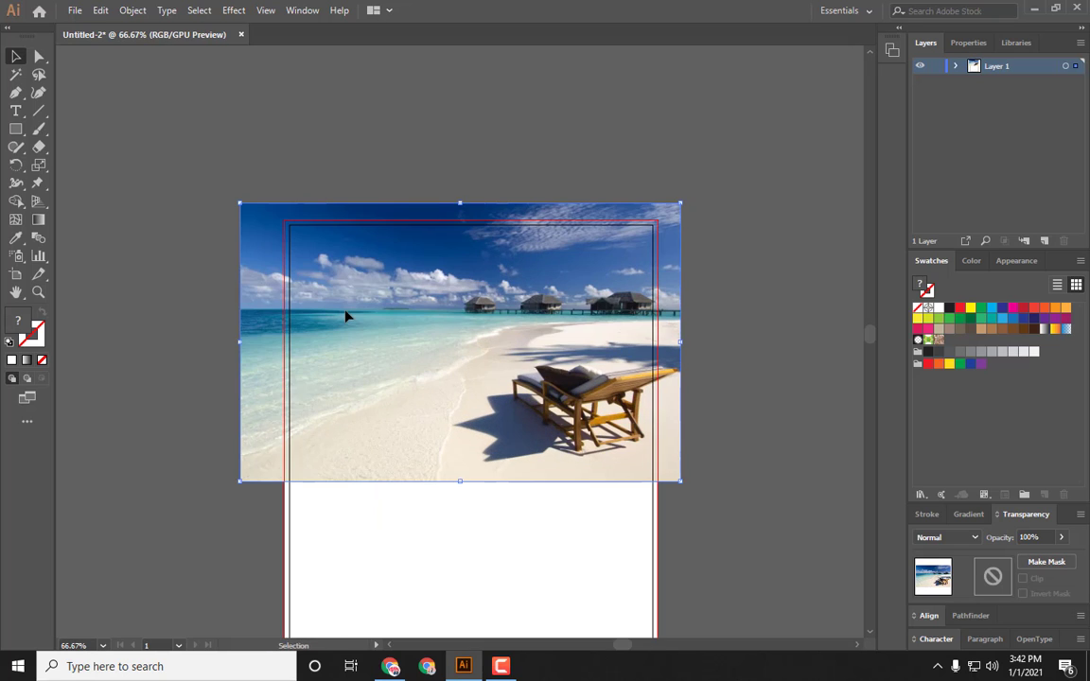
pyautogui.moveTo(438, 431); pyautogui.dragTo(457, 311)
pyautogui.click(184, 252)
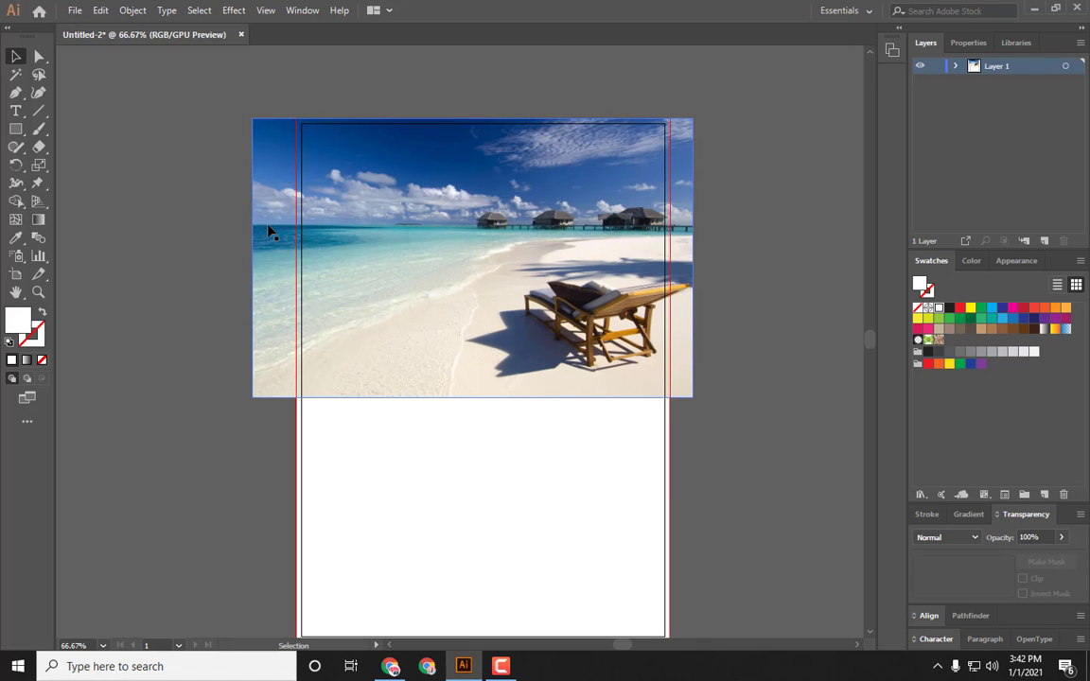
pyautogui.hotkey('ctrl', 'alt', 'shift', 's')
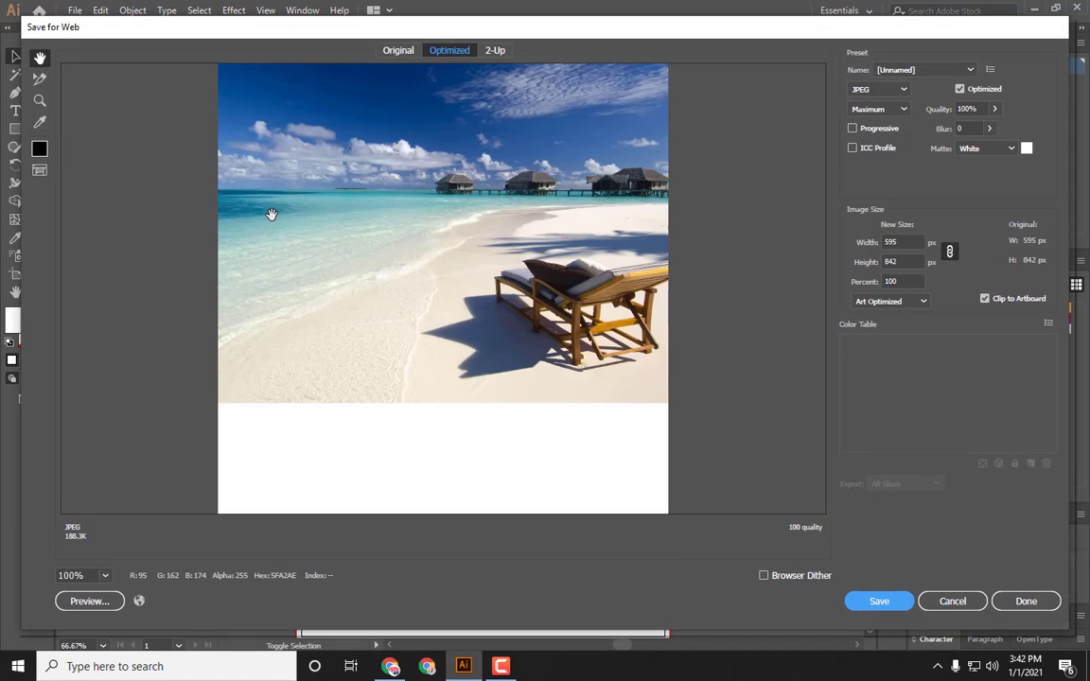
pyautogui.hotkey('ctrl', '-')
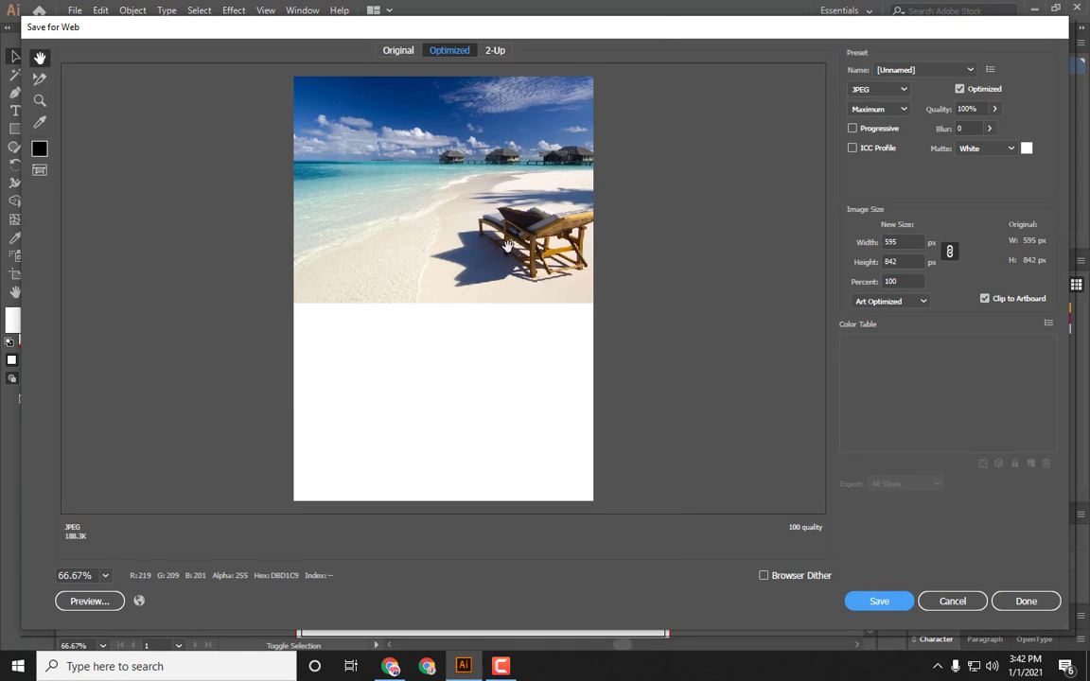
pyautogui.click(957, 601)
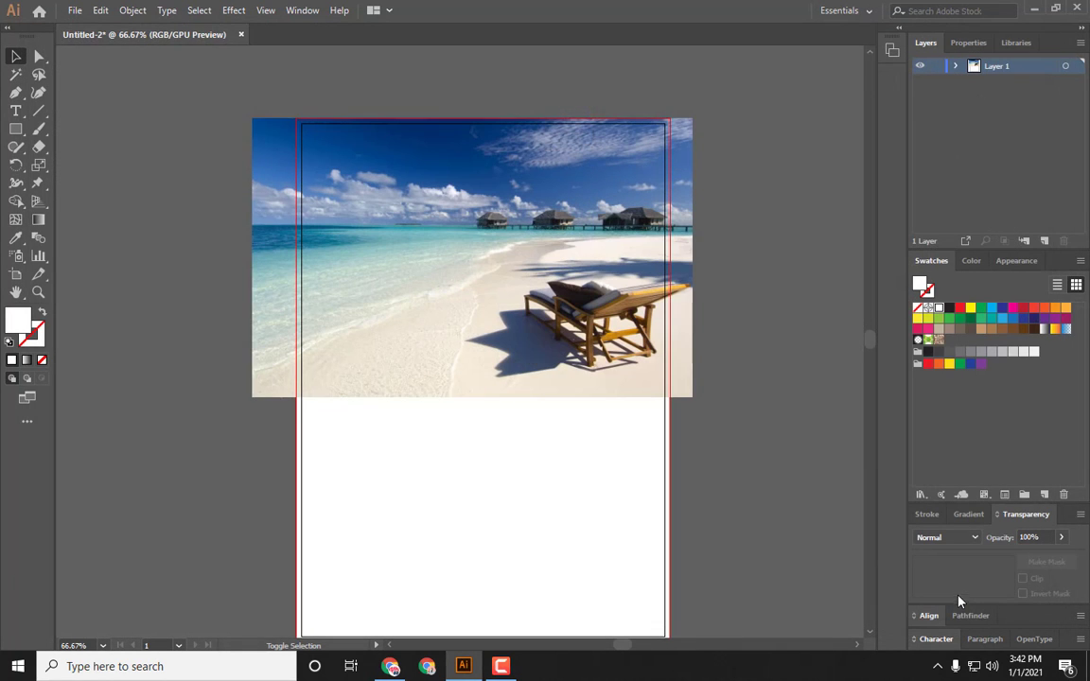
# Step: Nudge the beach image up and reflect it across the vertical axis
pyautogui.moveTo(417, 290); pyautogui.dragTo(417, 252)
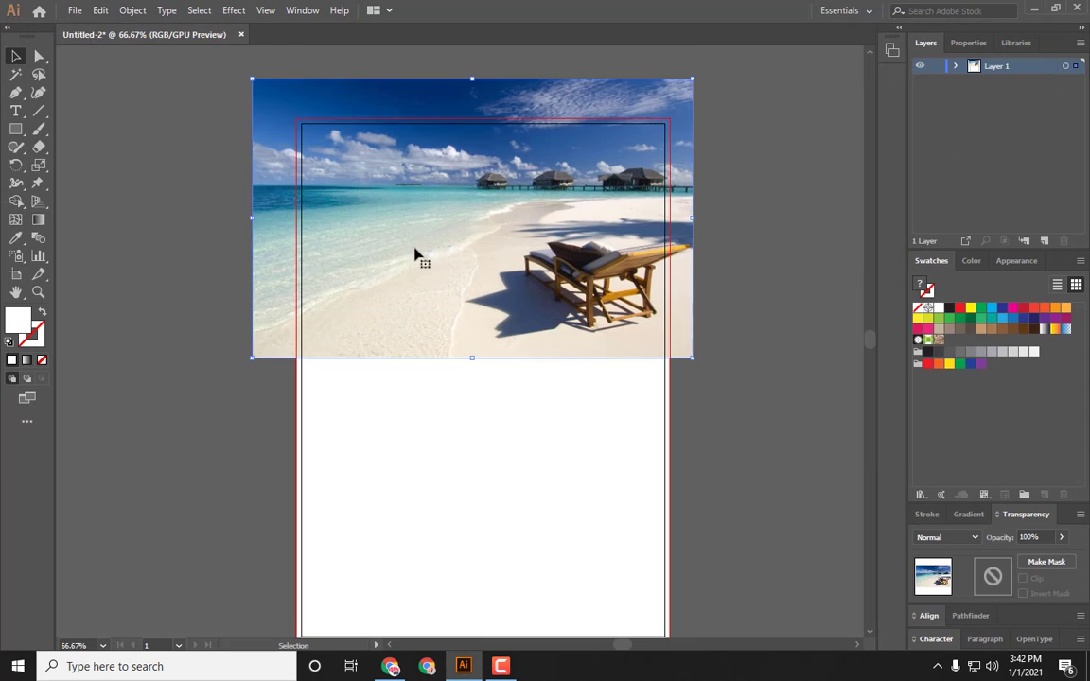
pyautogui.rightClick(480, 294)
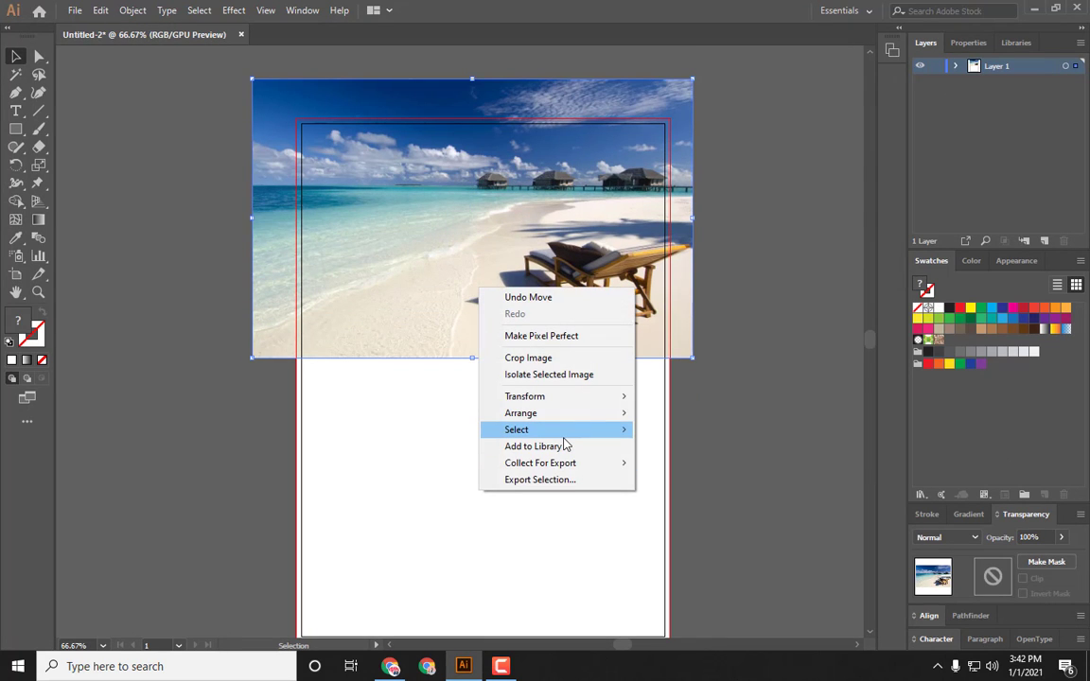
pyautogui.moveTo(567, 414)
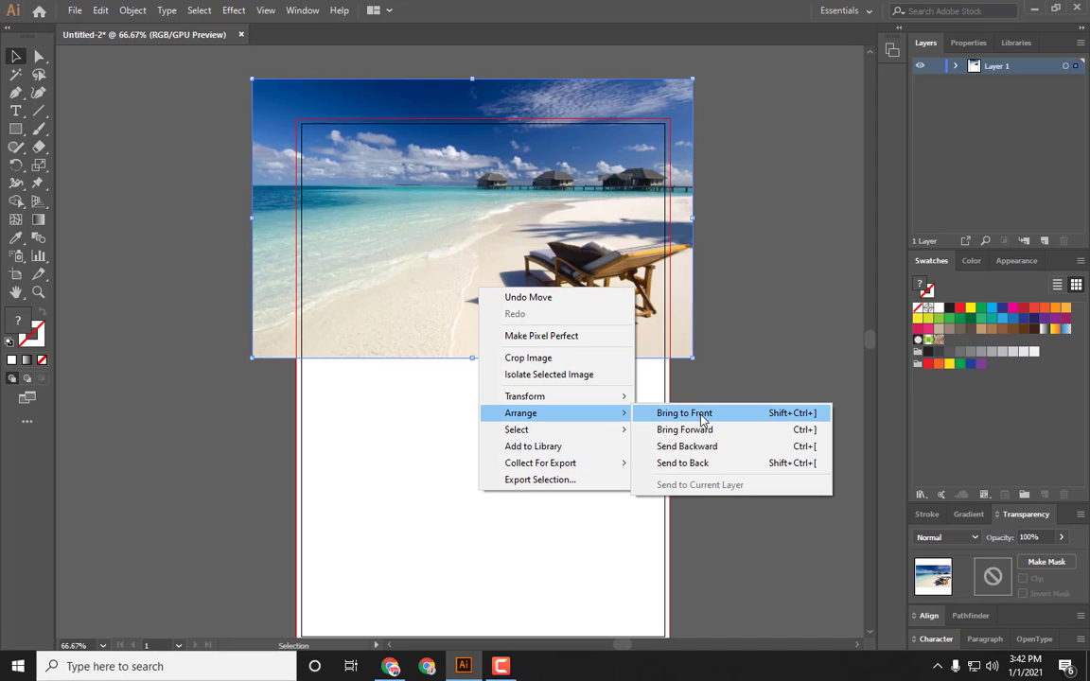
pyautogui.moveTo(588, 397)
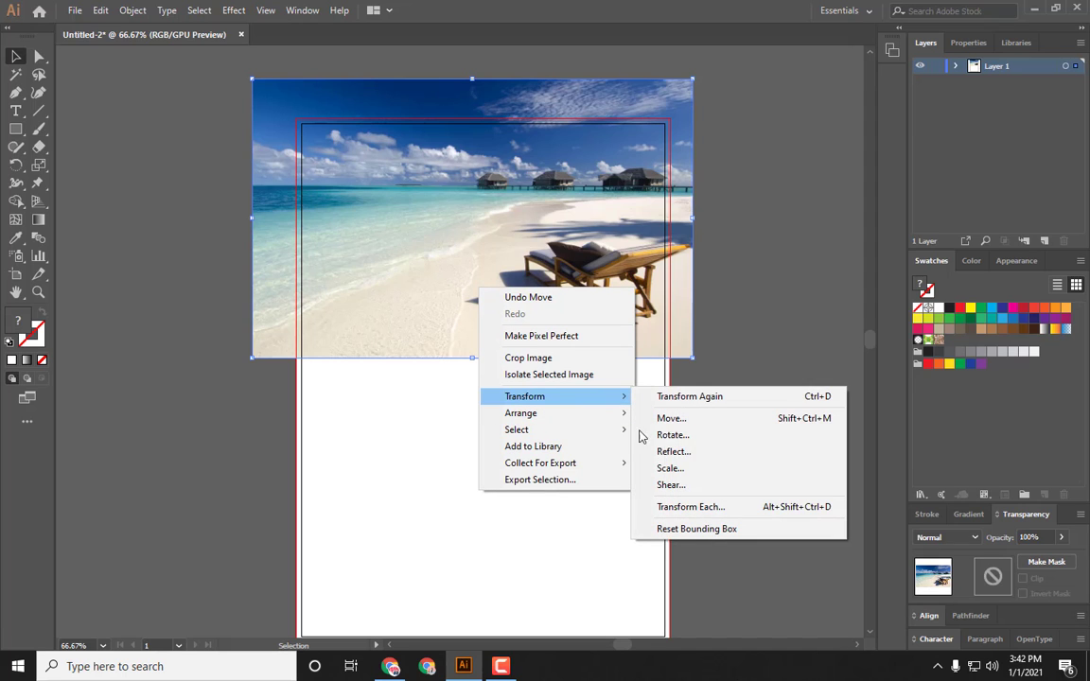
pyautogui.click(673, 452)
pyautogui.click(864, 396)
# Step: Shift the reflected image so its left edge meets the bleed line, then deselect it
pyautogui.moveTo(428, 260); pyautogui.dragTo(476, 261)
pyautogui.click(662, 263)
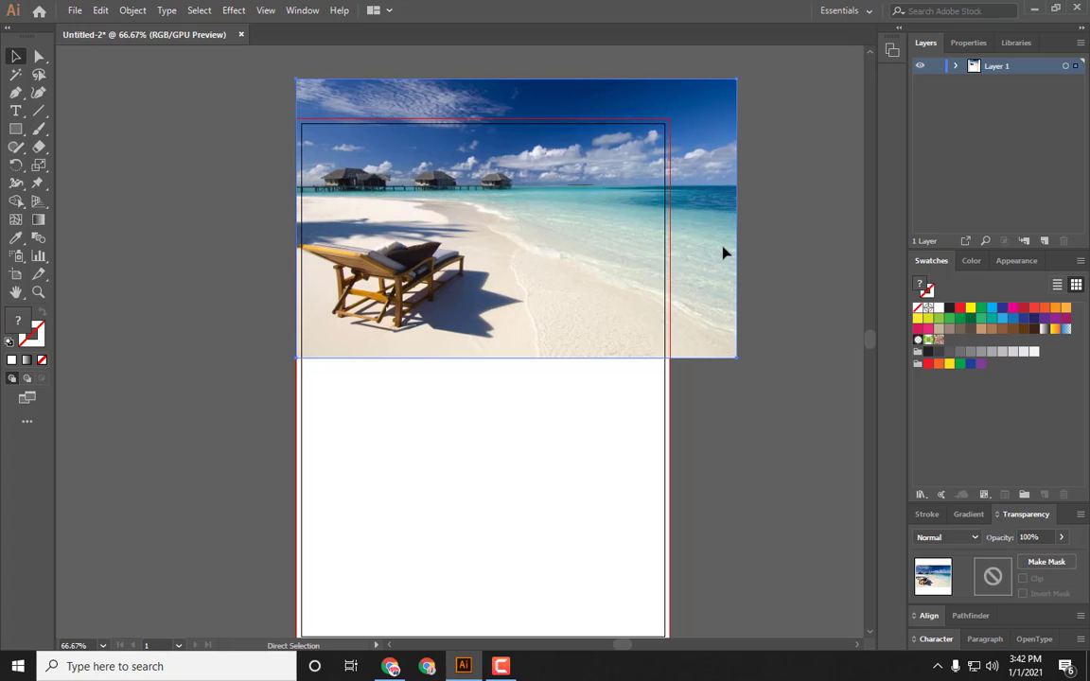
pyautogui.hotkey('ctrl', 'shift', 'a')
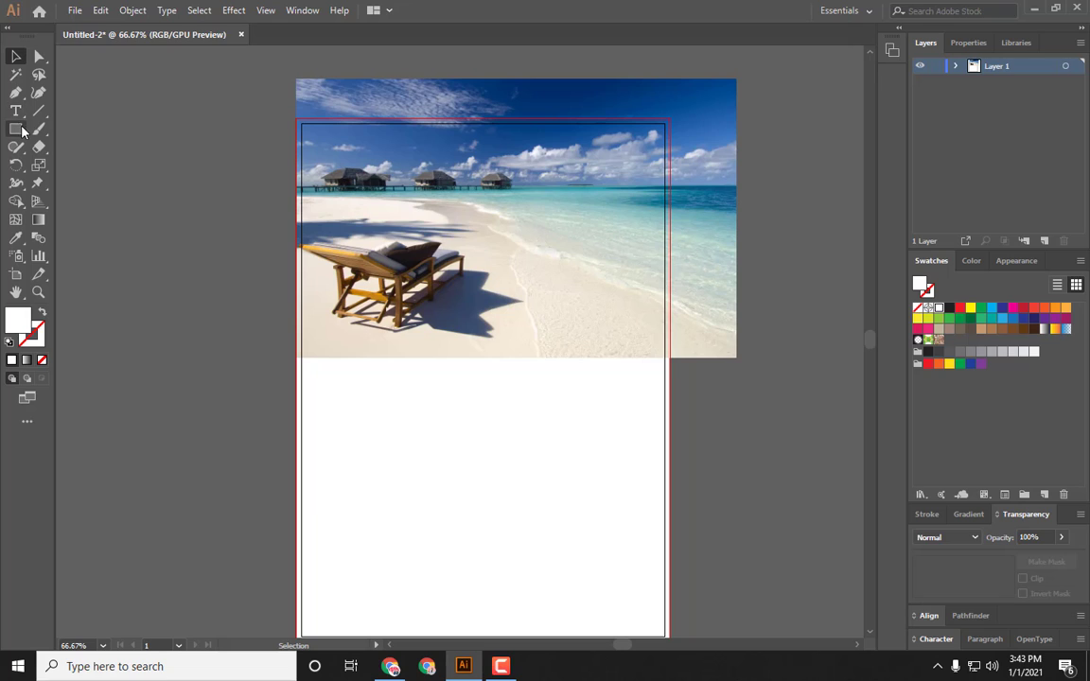
# Step: Draw a slanted four-sided shape with the Pen tool across the artboard's top-right corner
pyautogui.click(15, 93)
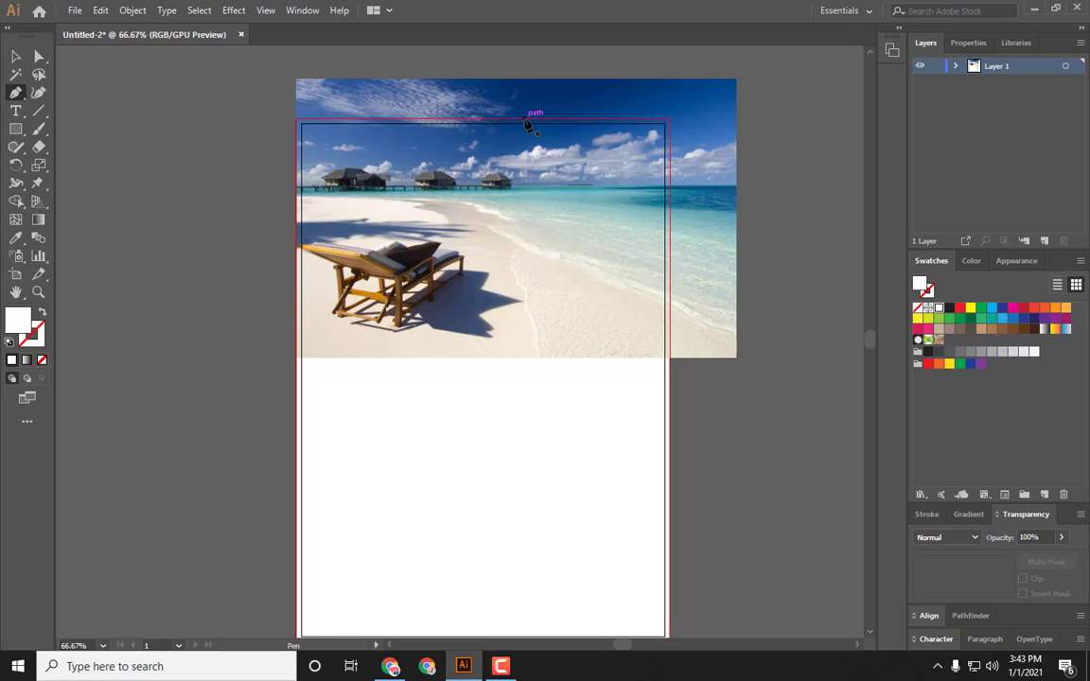
pyautogui.click(516, 118)
pyautogui.moveTo(557, 167); pyautogui.dragTo(606, 169)
pyautogui.hotkey('ctrl', 'z')
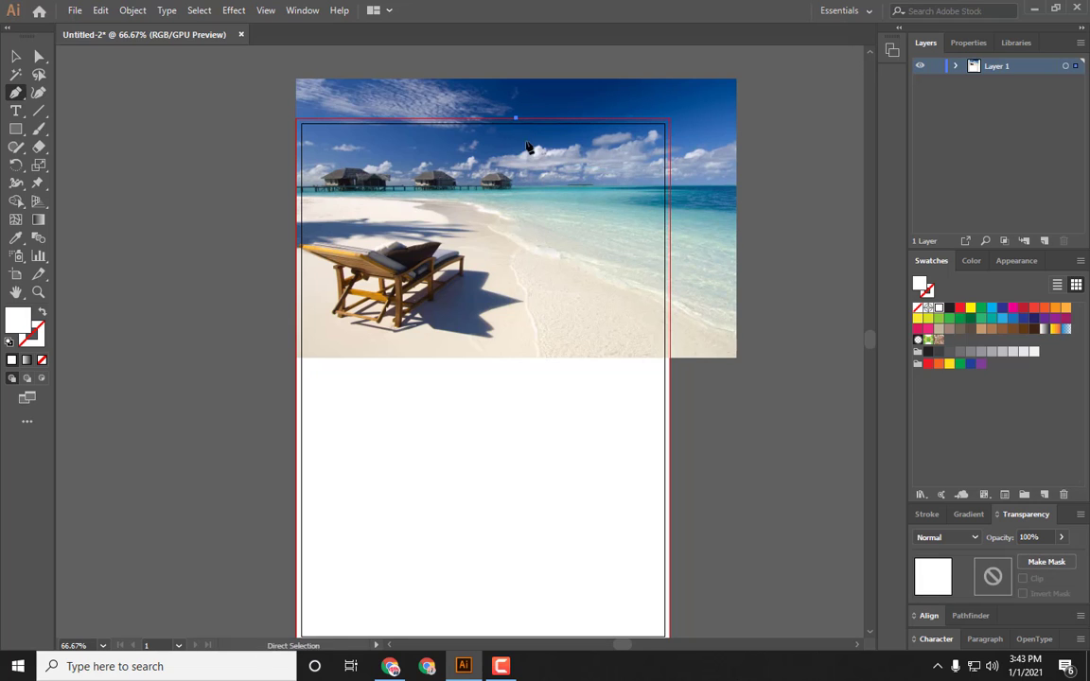
pyautogui.click(536, 175)
pyautogui.click(669, 174)
pyautogui.click(671, 118)
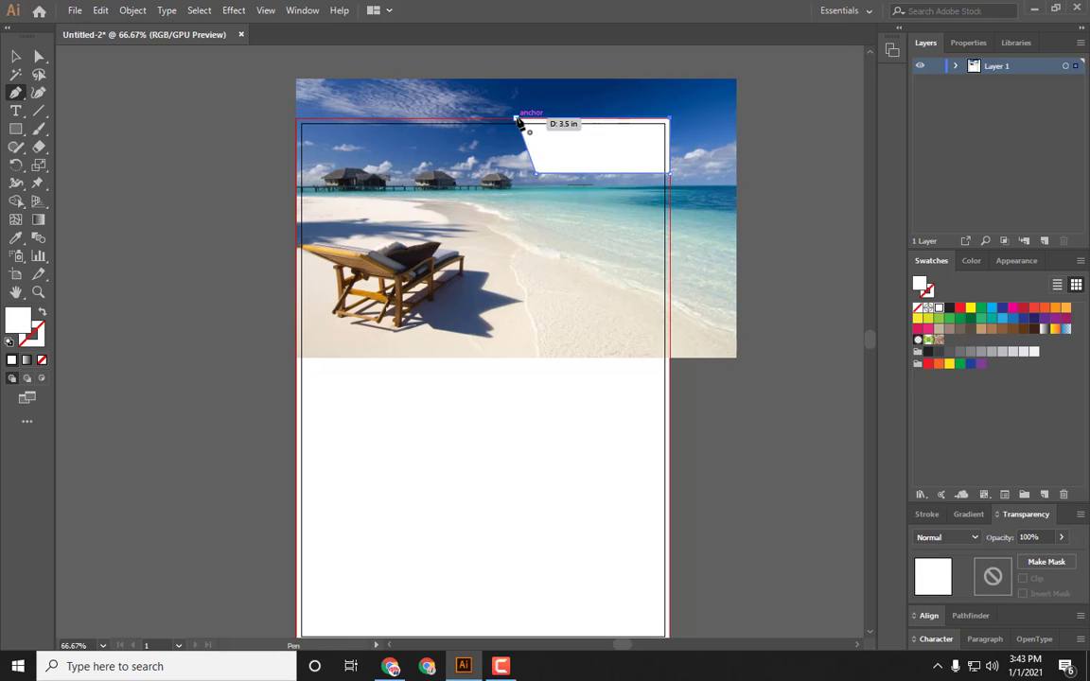
pyautogui.click(517, 119)
# Step: Select the new shape and fill it with red
pyautogui.click(16, 57)
pyautogui.click(195, 155)
pyautogui.click(624, 176)
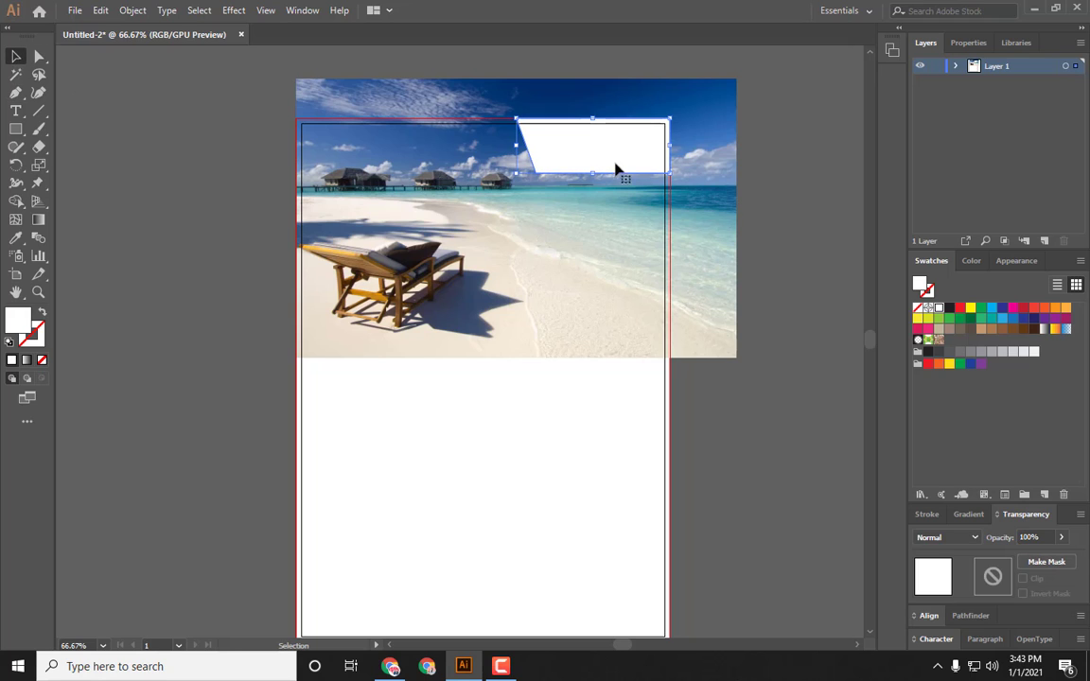
pyautogui.click(949, 308)
pyautogui.click(951, 320)
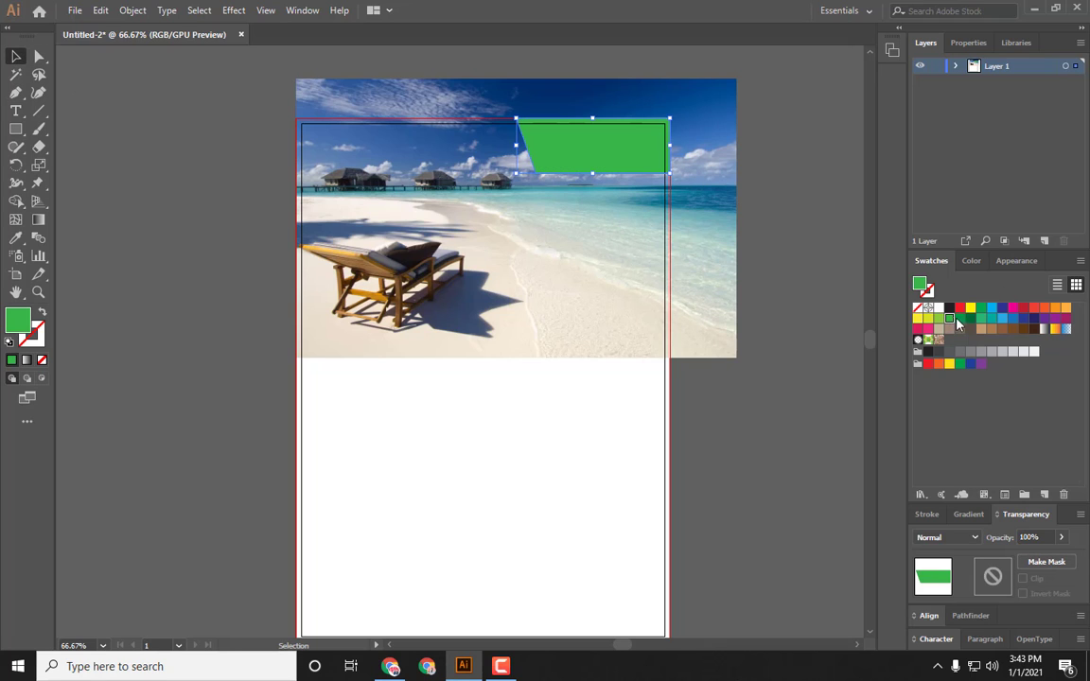
pyautogui.click(1023, 309)
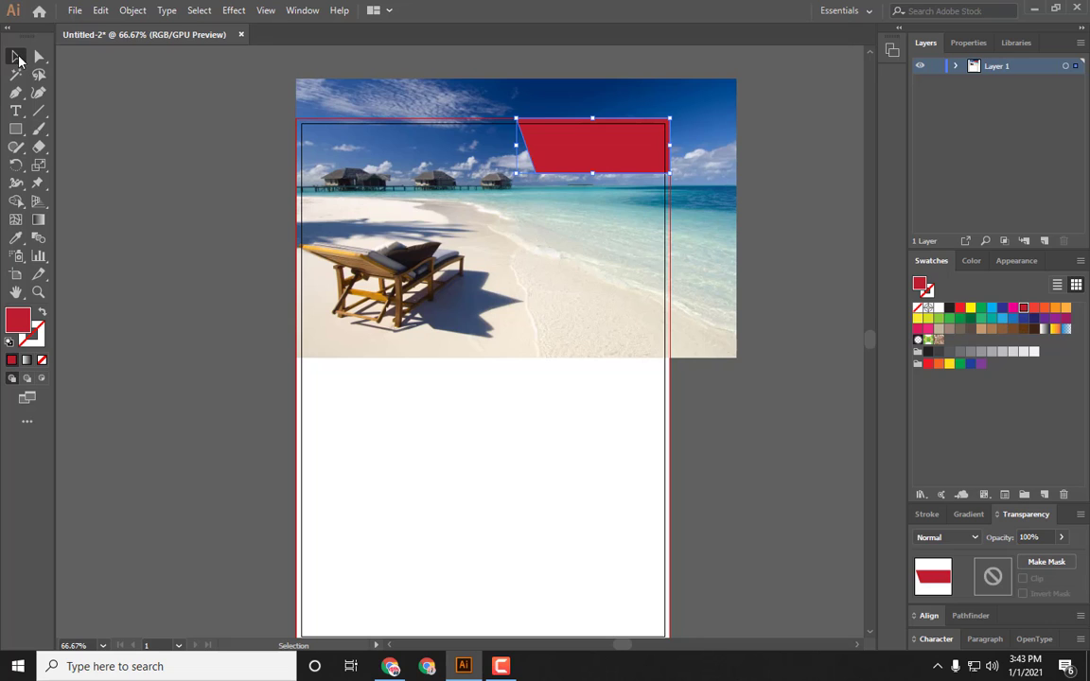
pyautogui.click(183, 153)
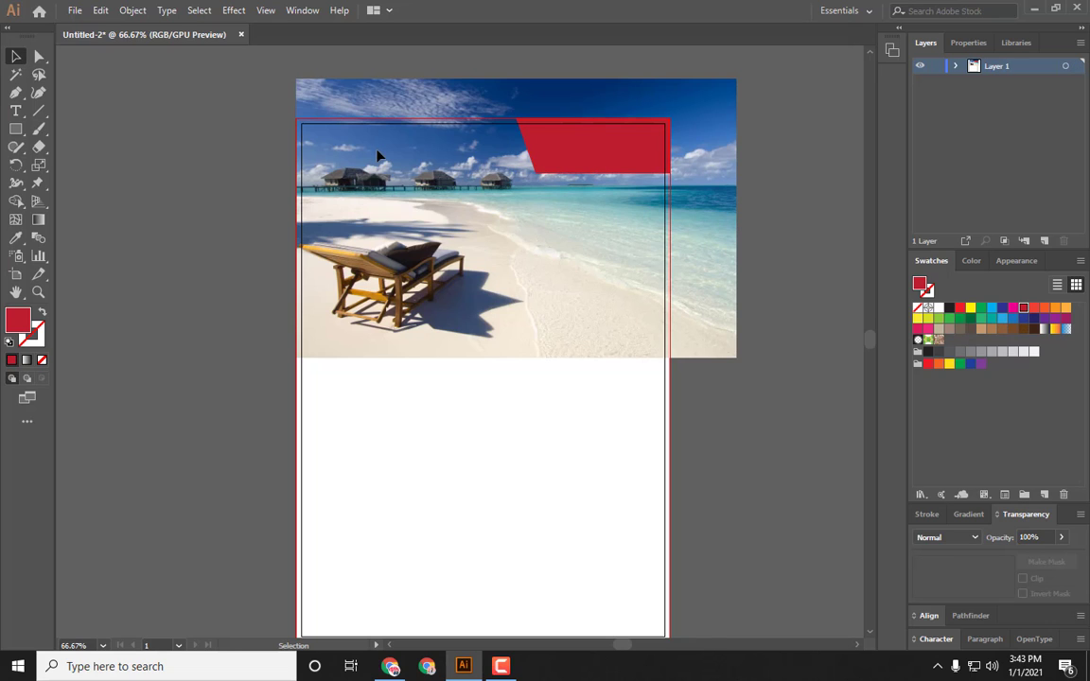
# Step: Reshape the red shape's slanted left edge into a smooth curve using Direct Selection
pyautogui.click(561, 162)
pyautogui.click(39, 56)
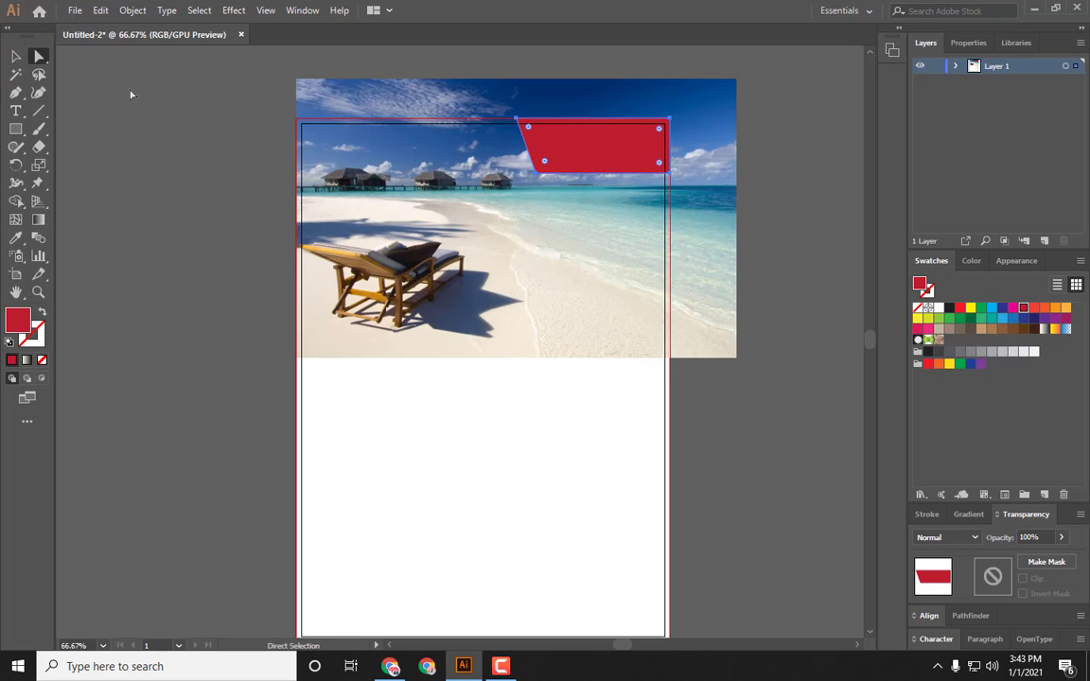
pyautogui.click(464, 174)
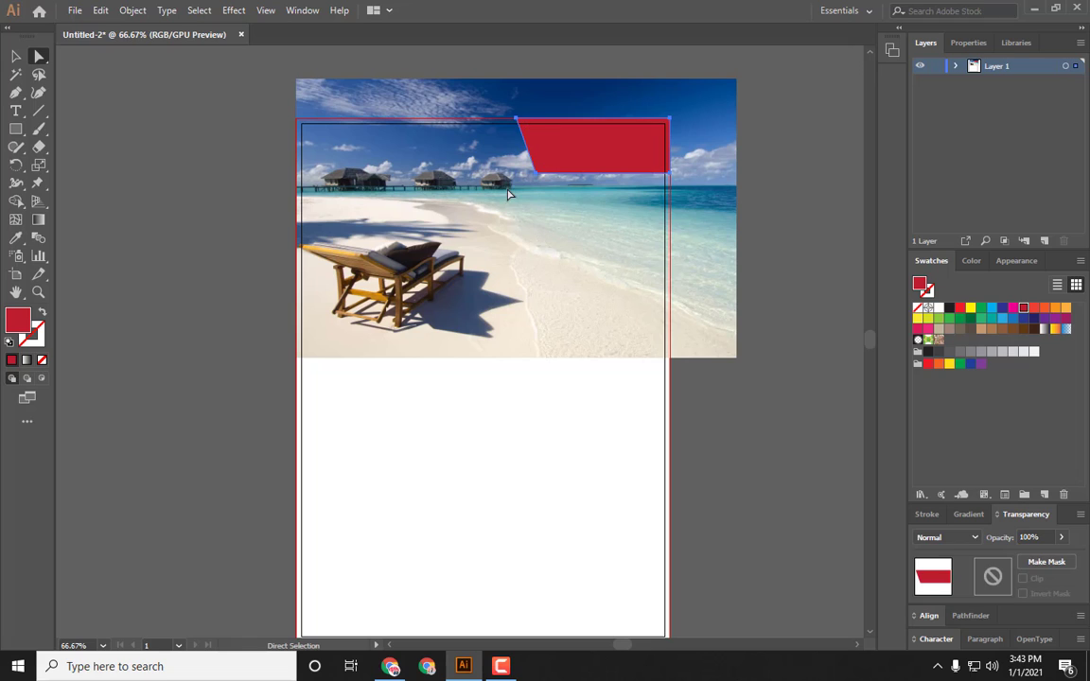
pyautogui.click(576, 164)
pyautogui.click(544, 162)
pyautogui.moveTo(544, 162); pyautogui.dragTo(579, 150)
pyautogui.click(510, 193)
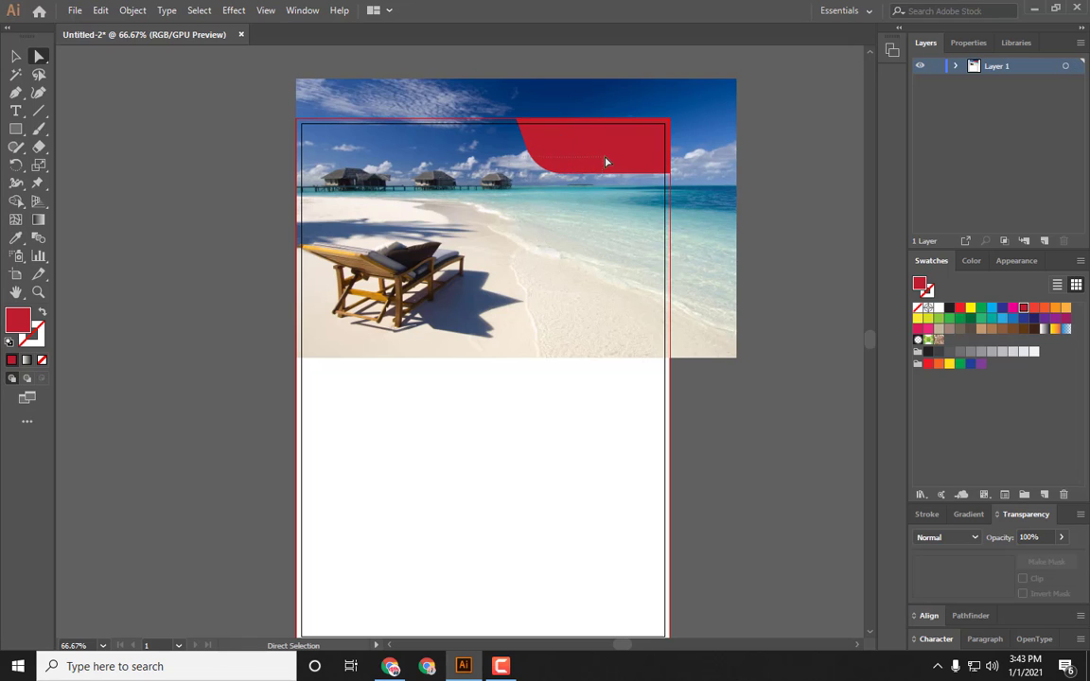
pyautogui.click(573, 165)
pyautogui.moveTo(562, 140); pyautogui.dragTo(572, 117)
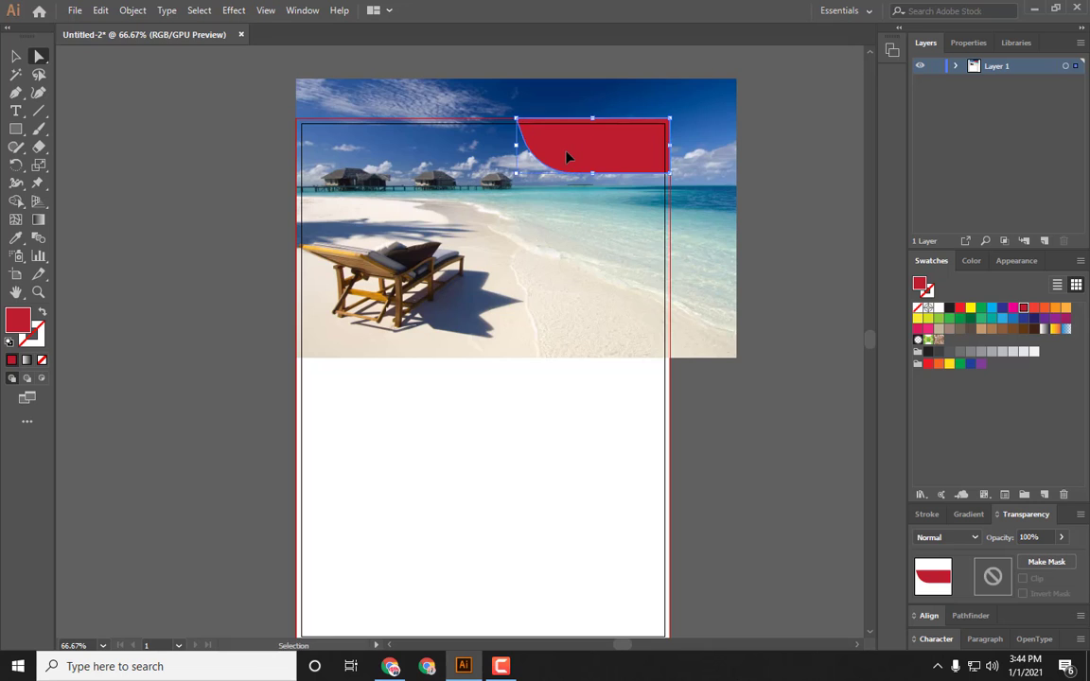
# Step: Round the corners of the red shape at the top right of the artboard
pyautogui.hotkey('ctrl', '+')
pyautogui.hotkey('ctrl', '+')
pyautogui.moveTo(380, 428); pyautogui.dragTo(482, 367)
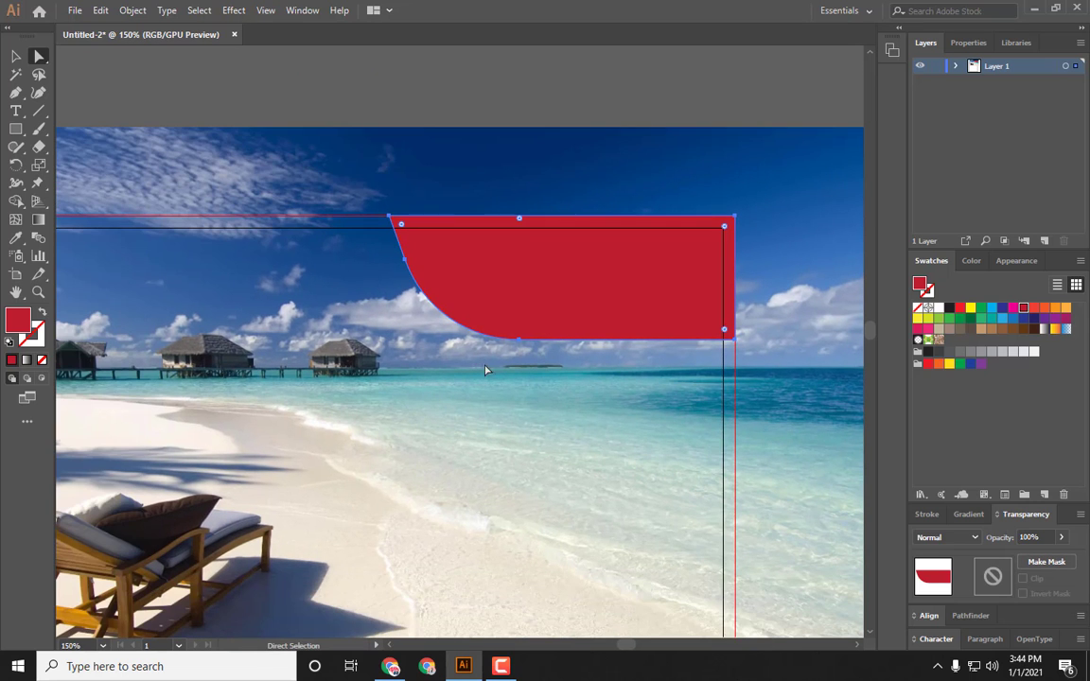
pyautogui.moveTo(473, 206); pyautogui.dragTo(563, 172)
pyautogui.click(293, 425)
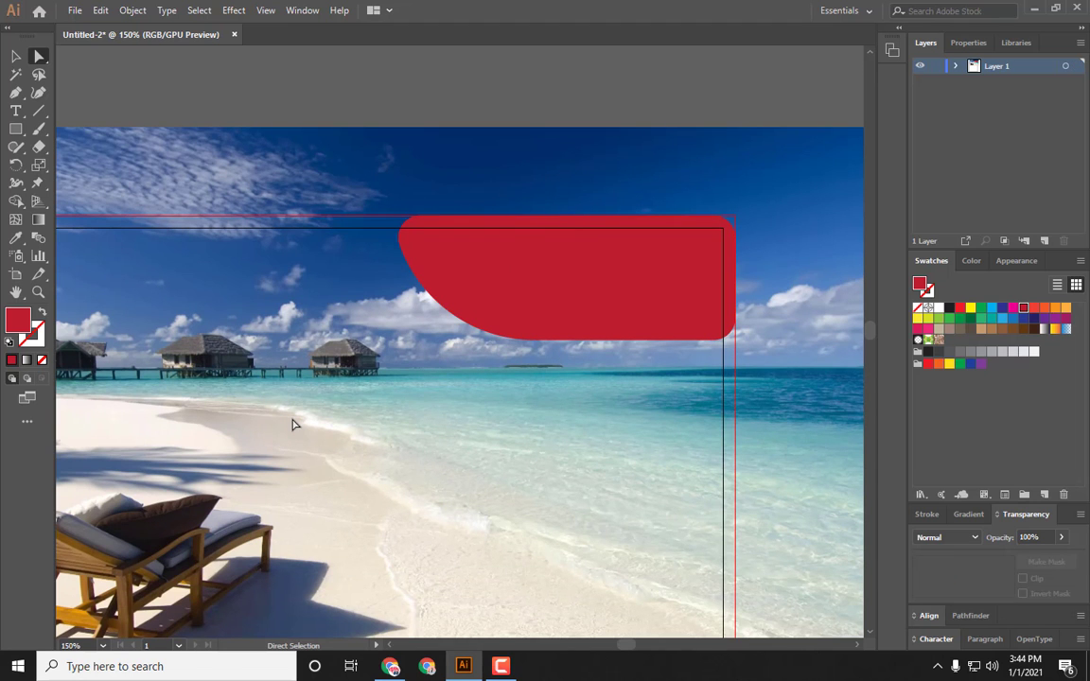
# Step: Preview the flyer in the Save for Web dialog without saving
pyautogui.hotkey('ctrl', 'alt', 'shift', 's')
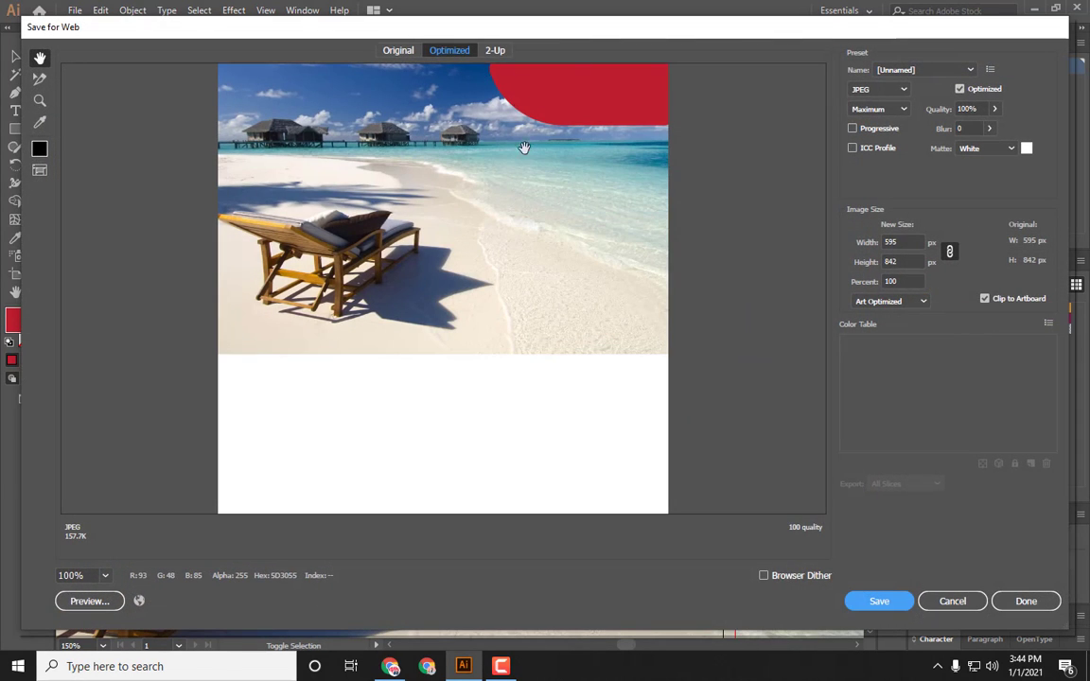
pyautogui.click(953, 602)
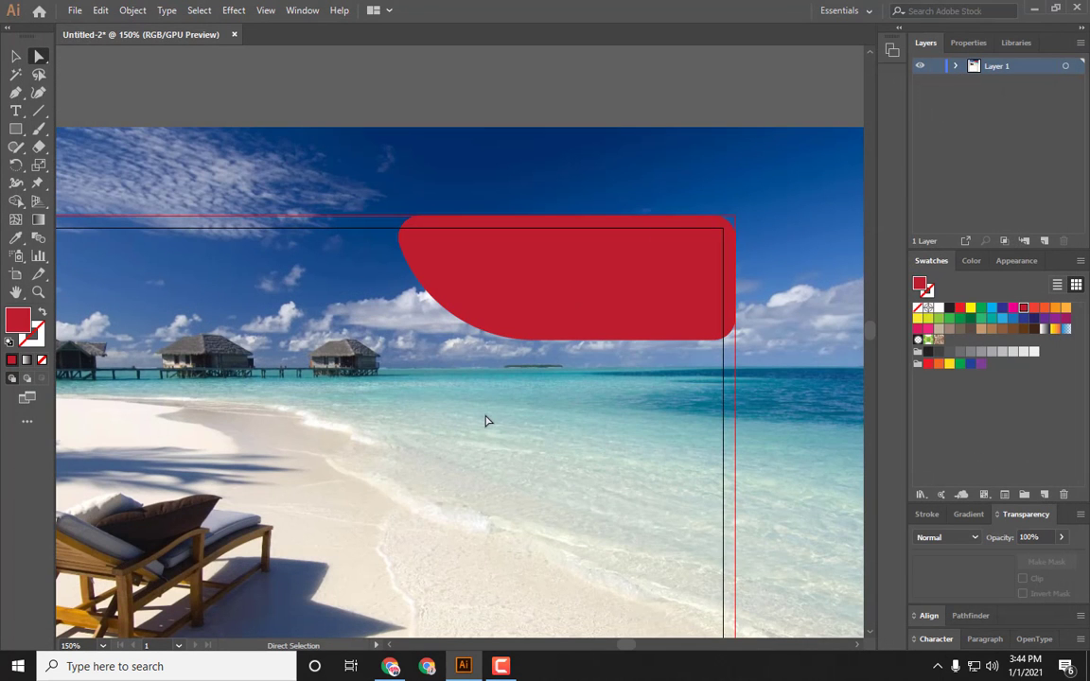
# Step: Nudge the red top-right shape slightly to the right so it sits against the bleed edge
pyautogui.hotkey('ctrl', '-')
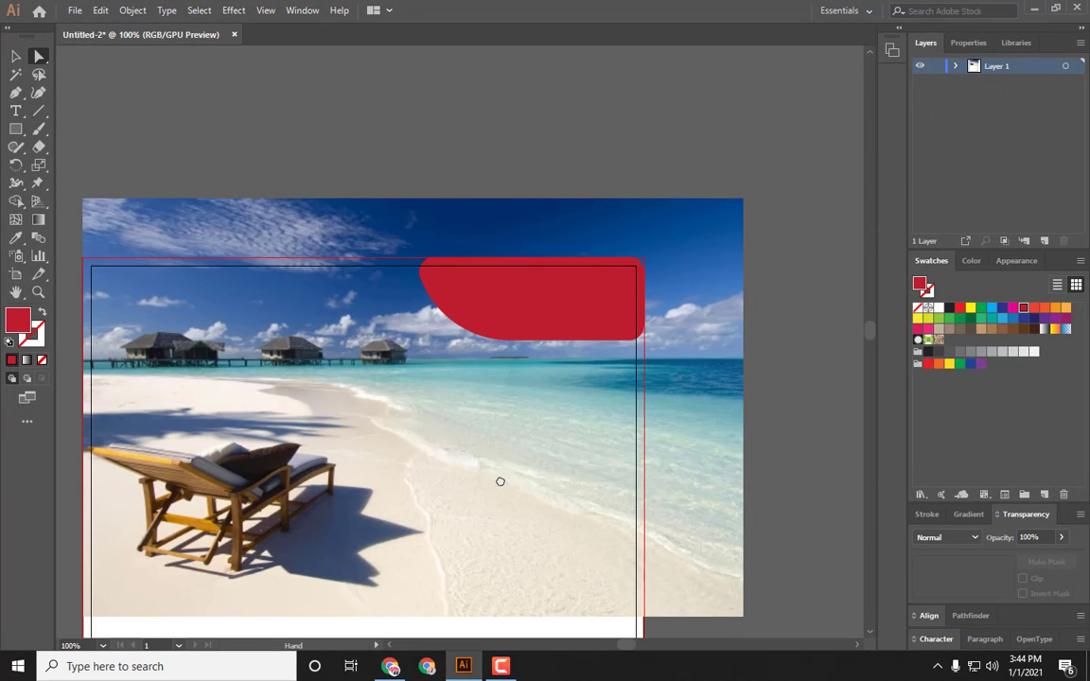
pyautogui.moveTo(501, 479); pyautogui.dragTo(546, 341)
pyautogui.click(613, 175)
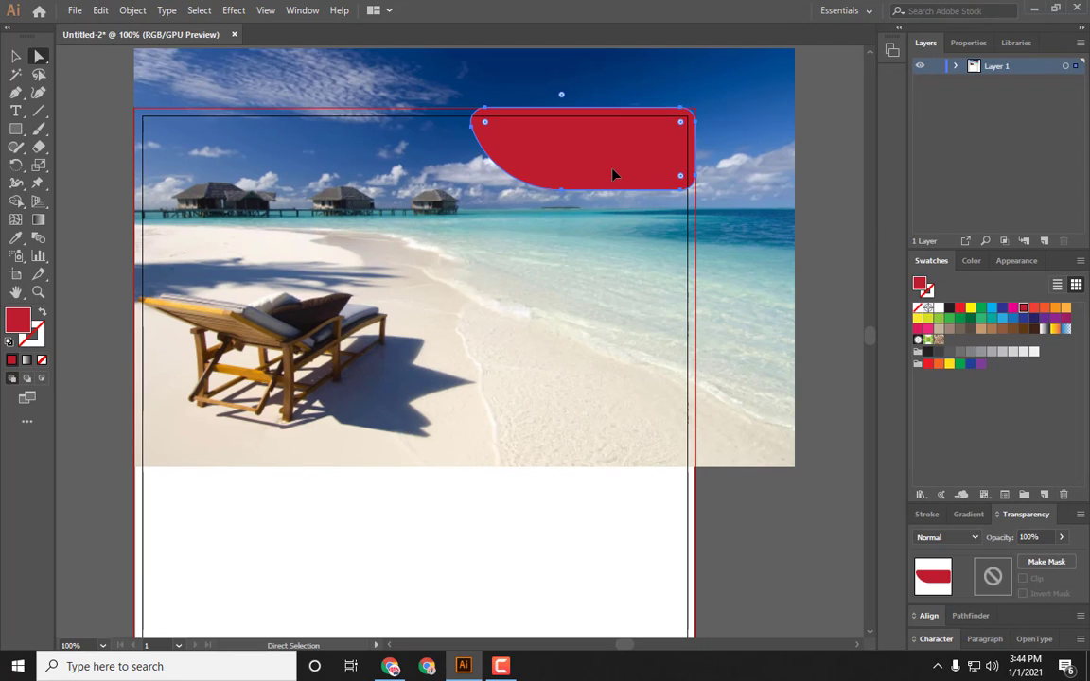
pyautogui.press('Right')
pyautogui.press('Right')
pyautogui.press('Right')
pyautogui.press('Right')
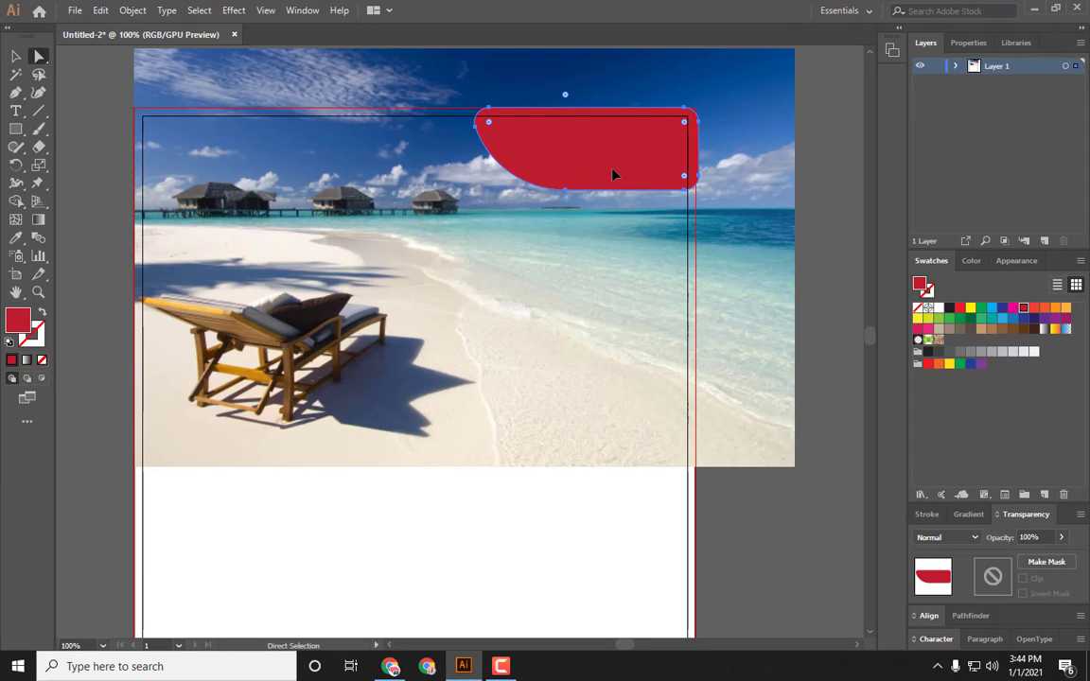
pyautogui.press('Left')
pyautogui.press('Left')
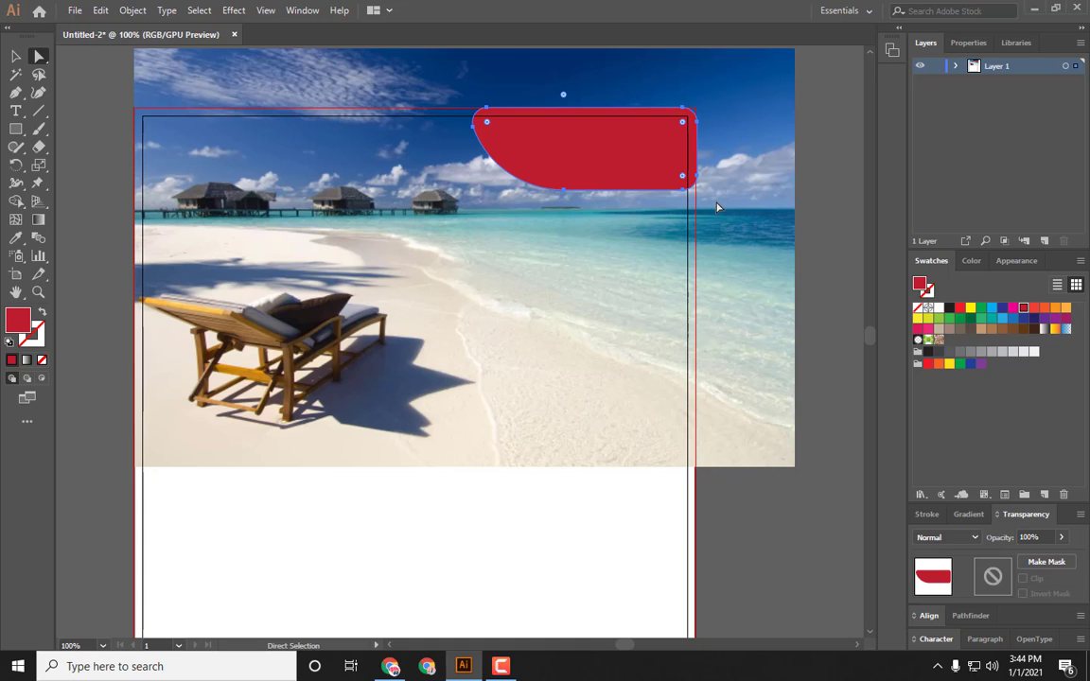
pyautogui.click(718, 205)
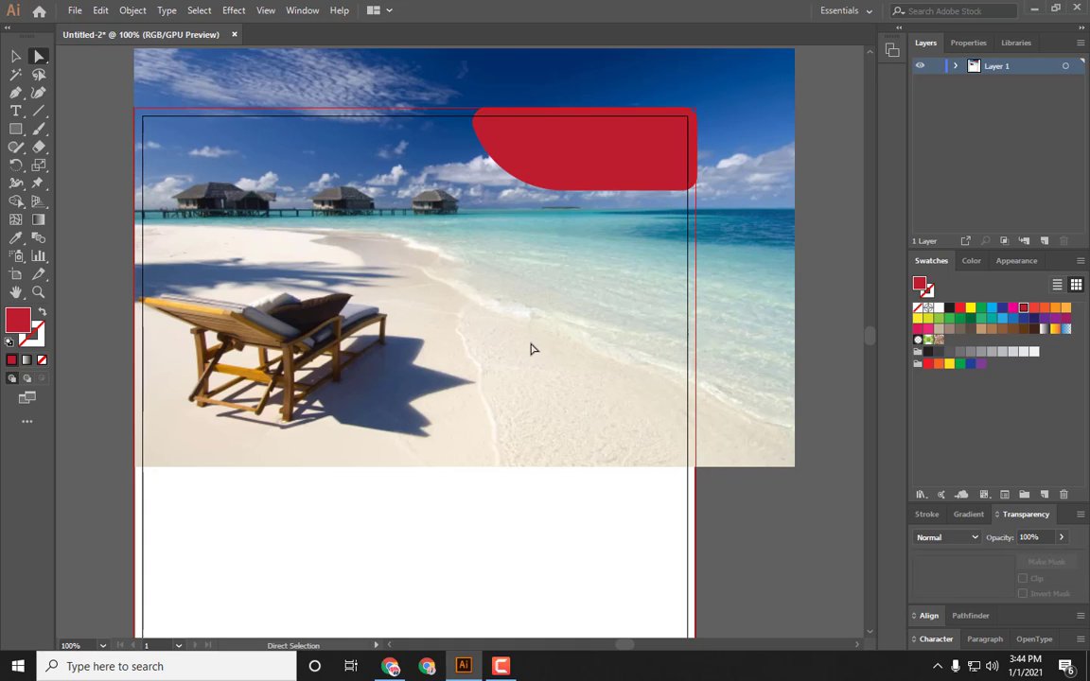
# Step: Start a Pen path at the artboard's left edge below the beach chair with a smooth anchor near the middle
pyautogui.moveTo(531, 348); pyautogui.dragTo(566, 302)
pyautogui.hotkey('ctrl', '-')
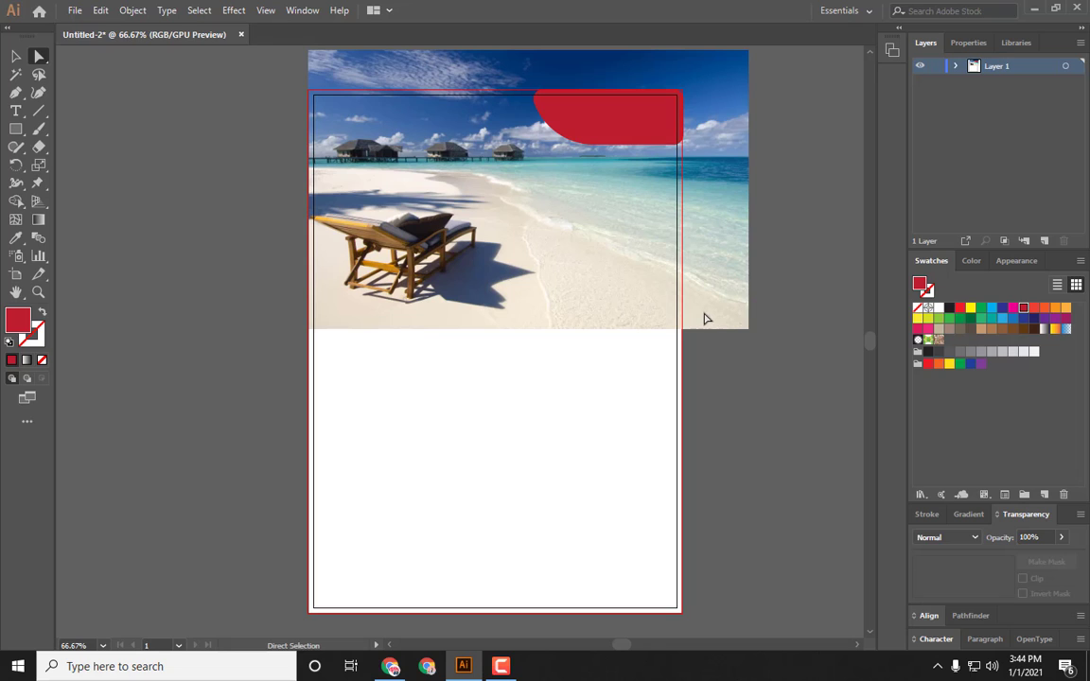
pyautogui.click(15, 92)
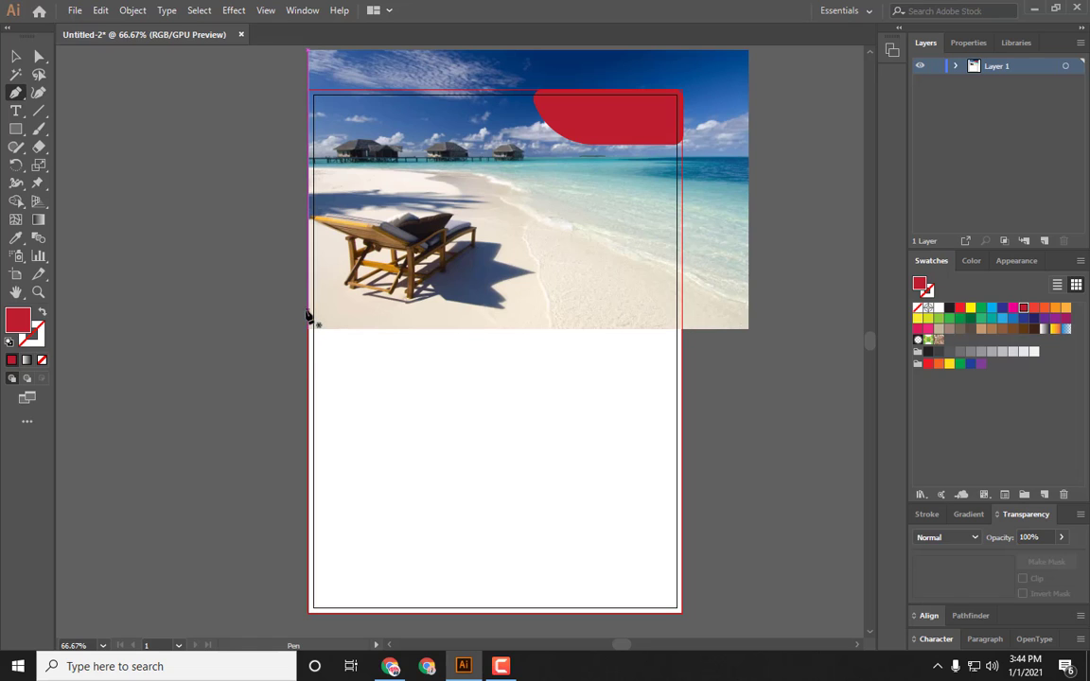
pyautogui.click(309, 310)
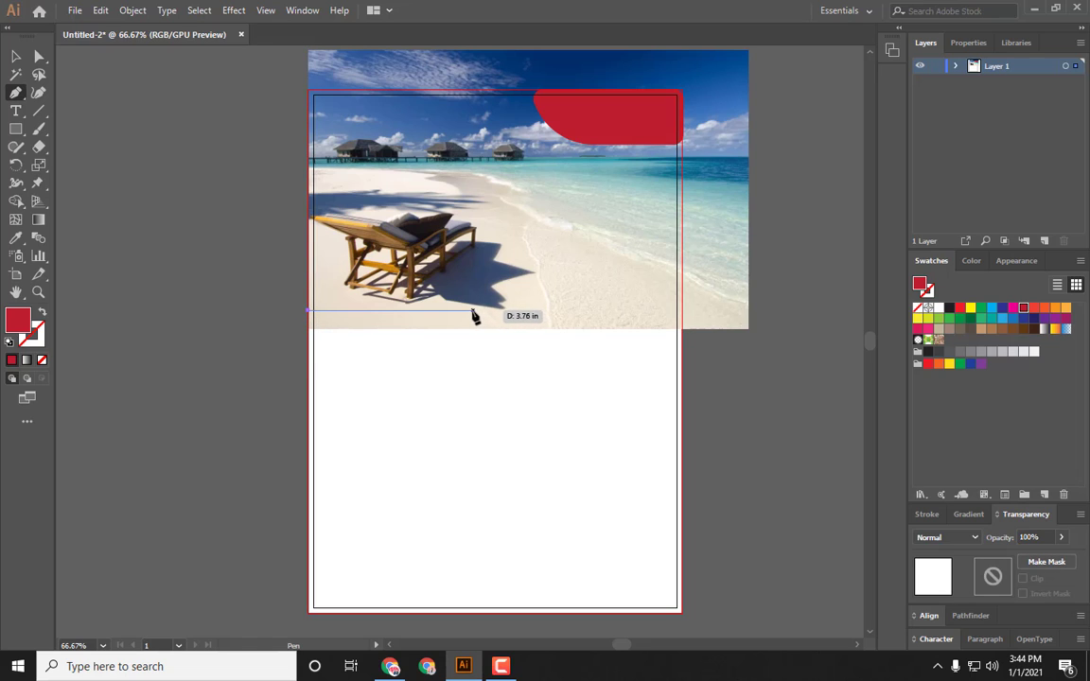
pyautogui.moveTo(455, 311); pyautogui.dragTo(541, 277)
pyautogui.moveTo(706, 334); pyautogui.dragTo(725, 425)
pyautogui.hotkey('ctrl', 'z')
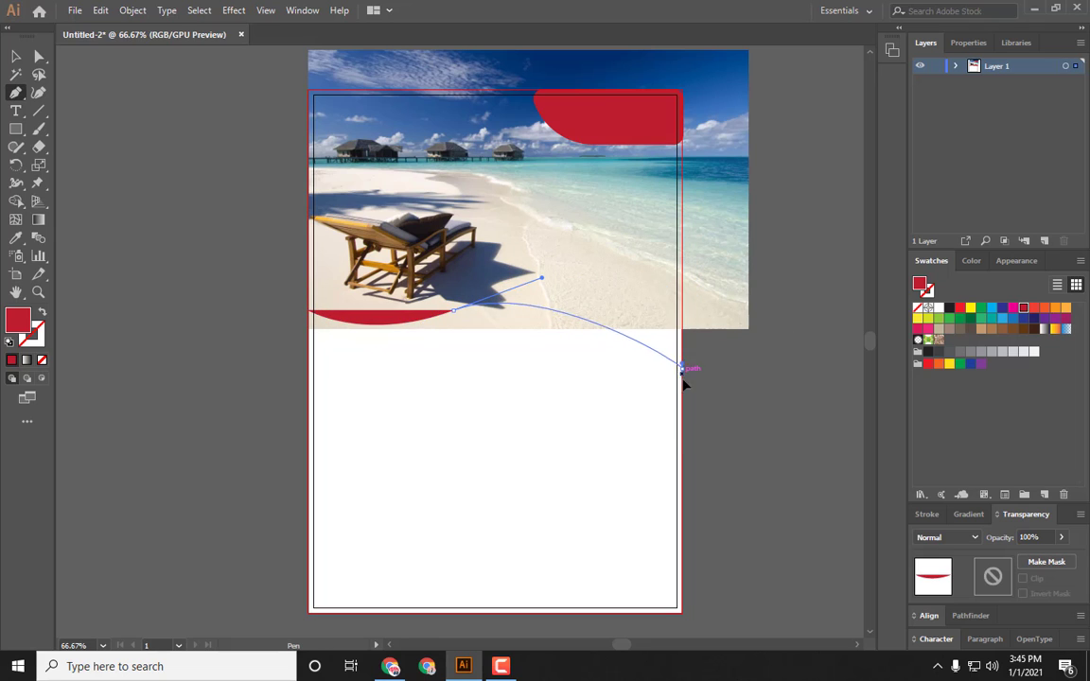
pyautogui.moveTo(682, 368); pyautogui.dragTo(642, 463)
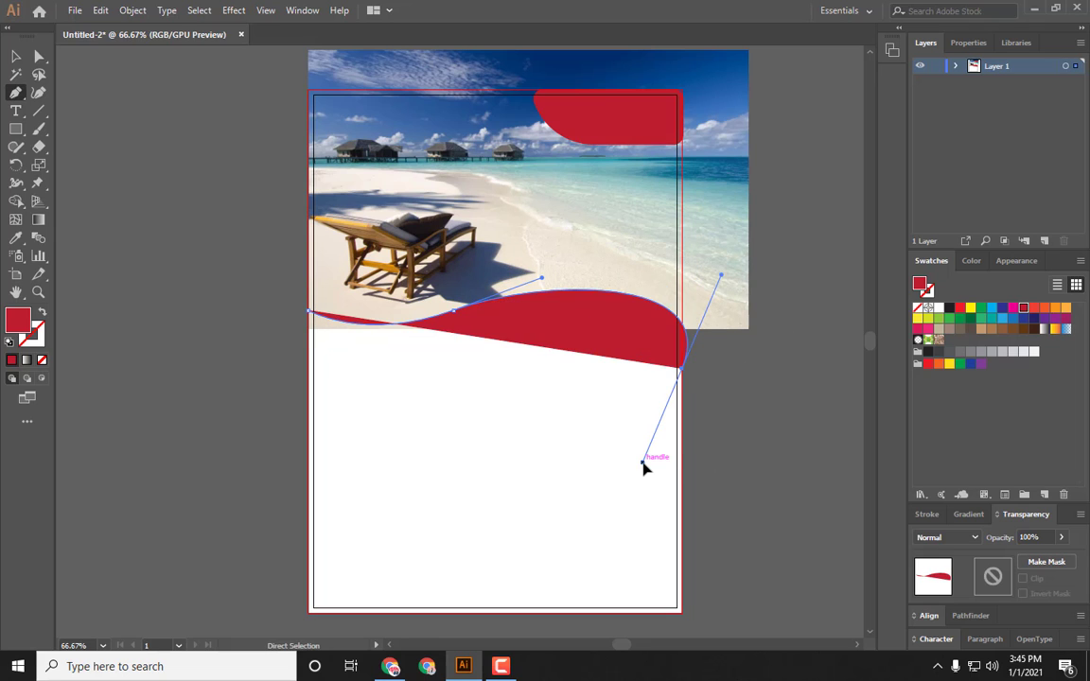
pyautogui.click(42, 314)
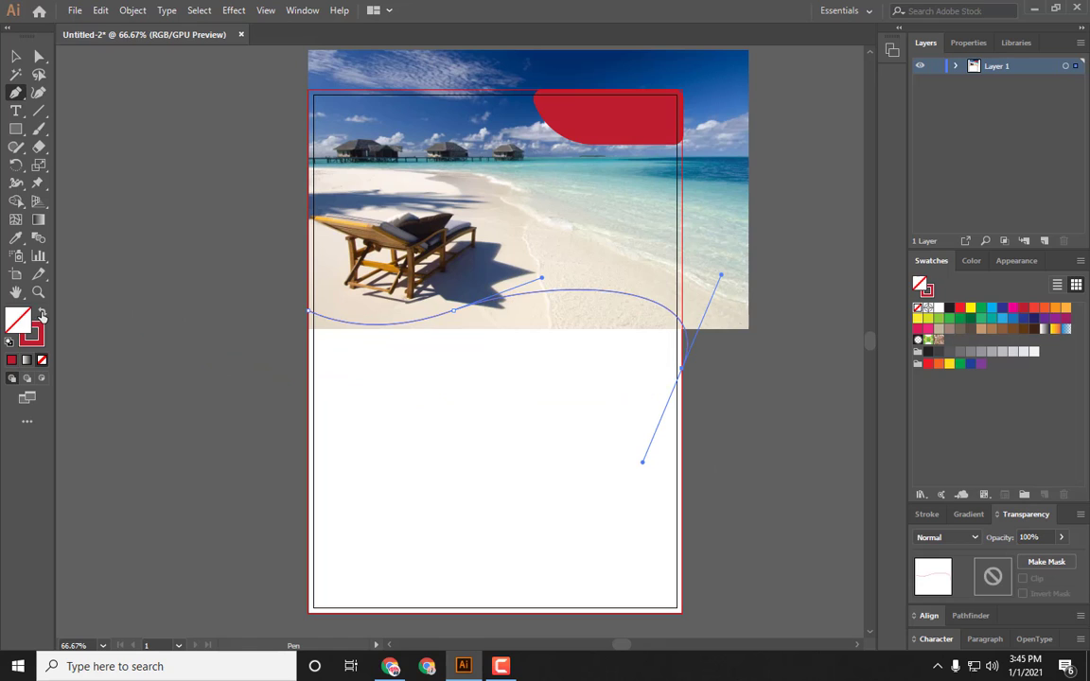
pyautogui.click(683, 369)
pyautogui.hotkey('ctrl', 'z')
pyautogui.hotkey('ctrl', 'z')
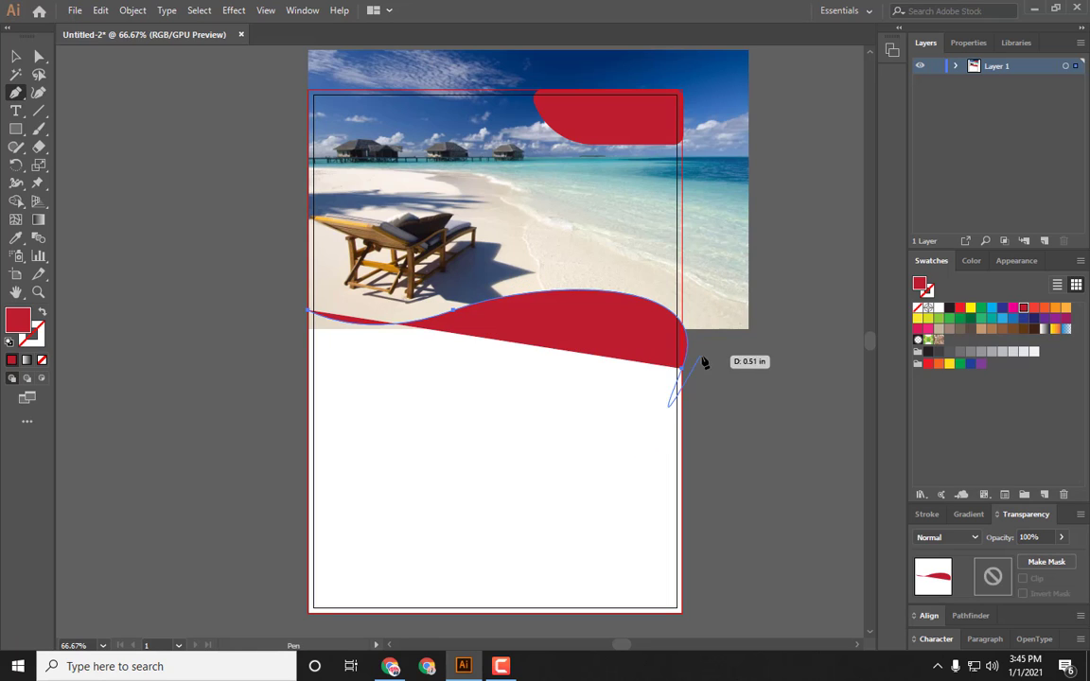
pyautogui.hotkey('ctrl', 'z')
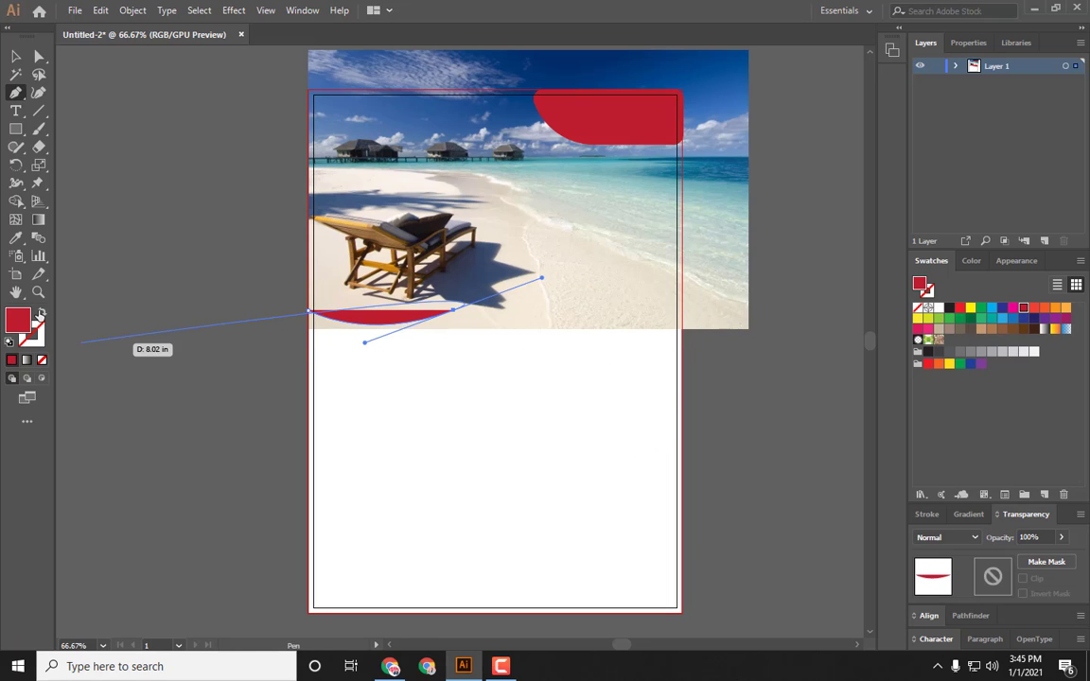
# Step: Complete the wave with anchors down the right edge, back across below, and closed at the left, filled red
pyautogui.click(41, 314)
pyautogui.moveTo(695, 352); pyautogui.dragTo(709, 446)
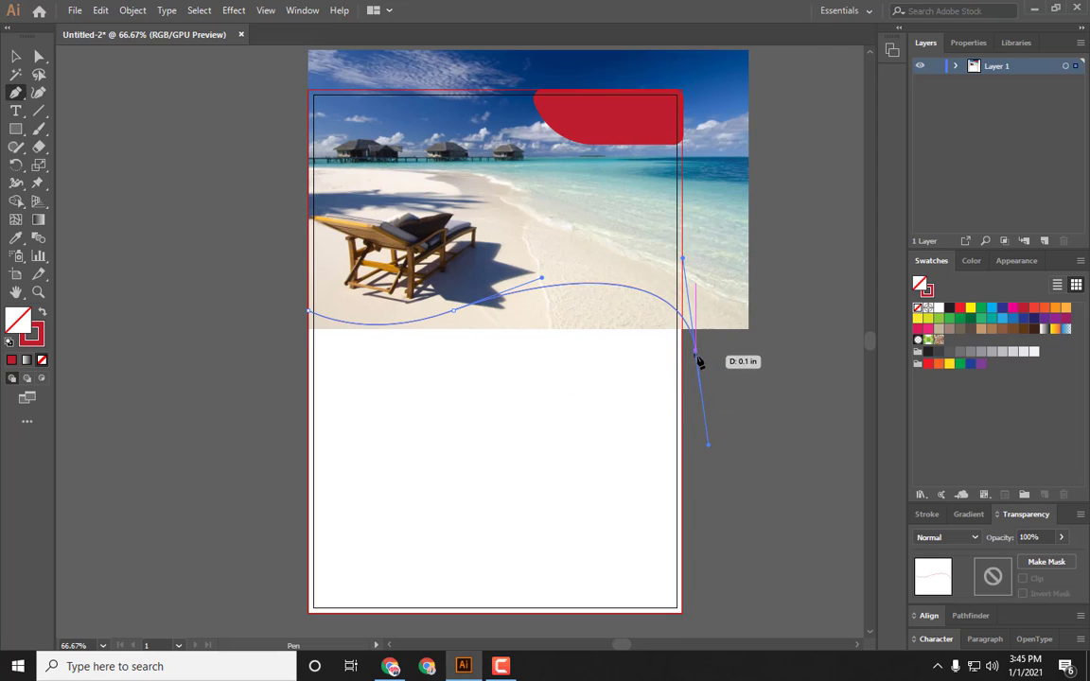
pyautogui.moveTo(697, 353); pyautogui.dragTo(697, 401)
pyautogui.click(696, 398)
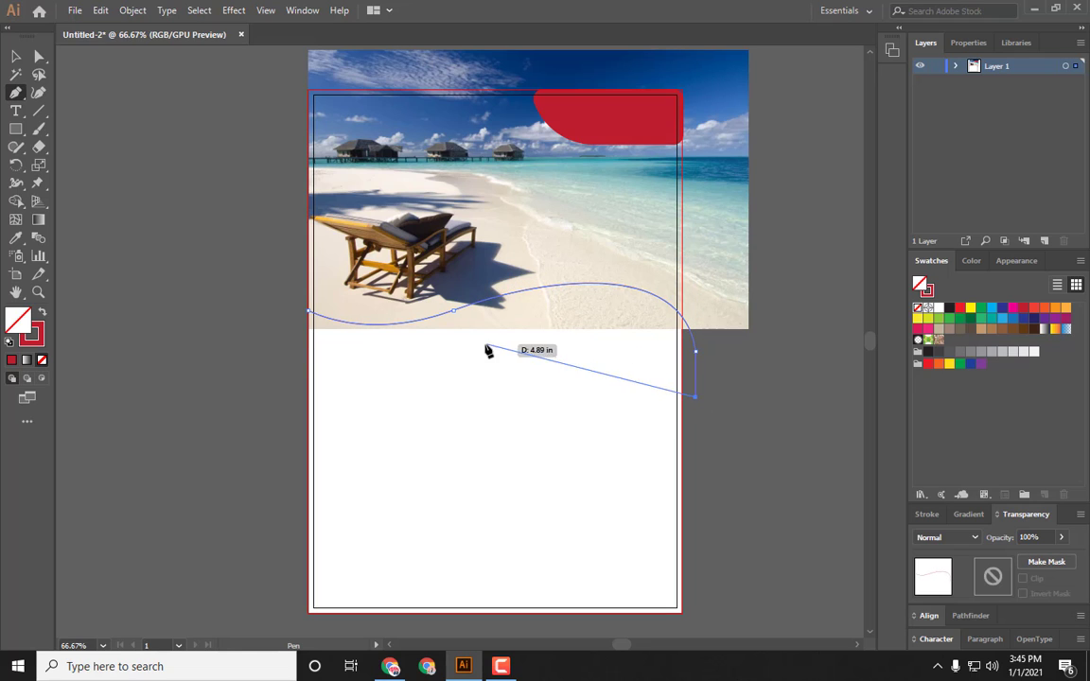
pyautogui.moveTo(464, 359); pyautogui.dragTo(221, 422)
pyautogui.click(265, 304)
pyautogui.click(43, 312)
pyautogui.press('v')
pyautogui.click(166, 187)
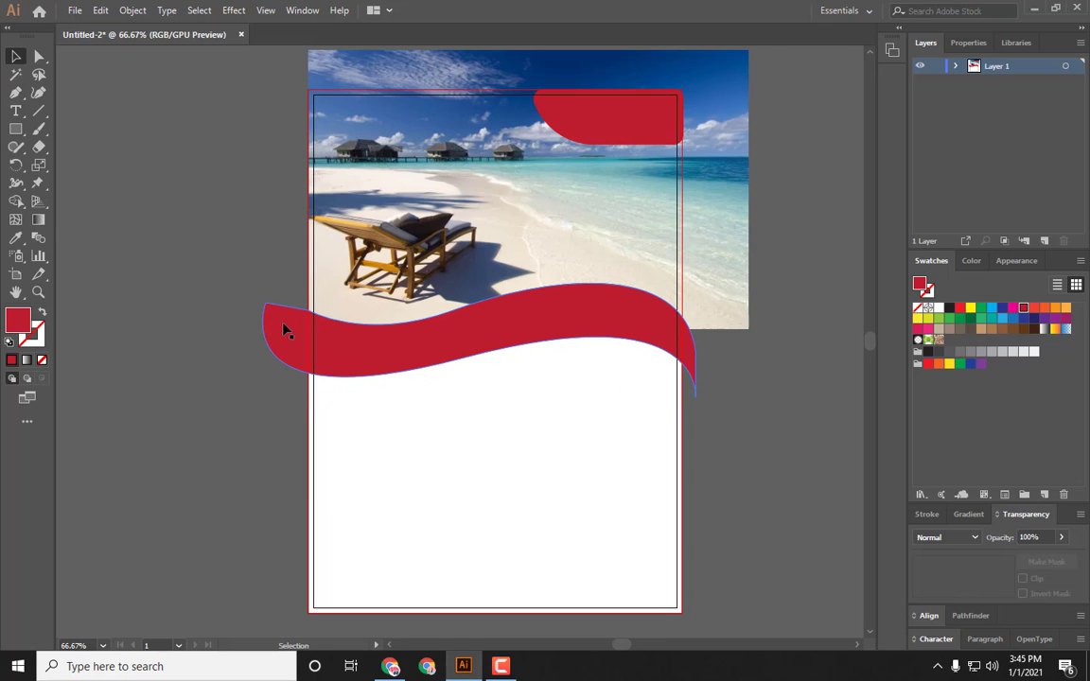
# Step: Preview the flyer with the new wave band in the Save for Web dialog without saving
pyautogui.hotkey('ctrl', 'alt', 'shift', 's')
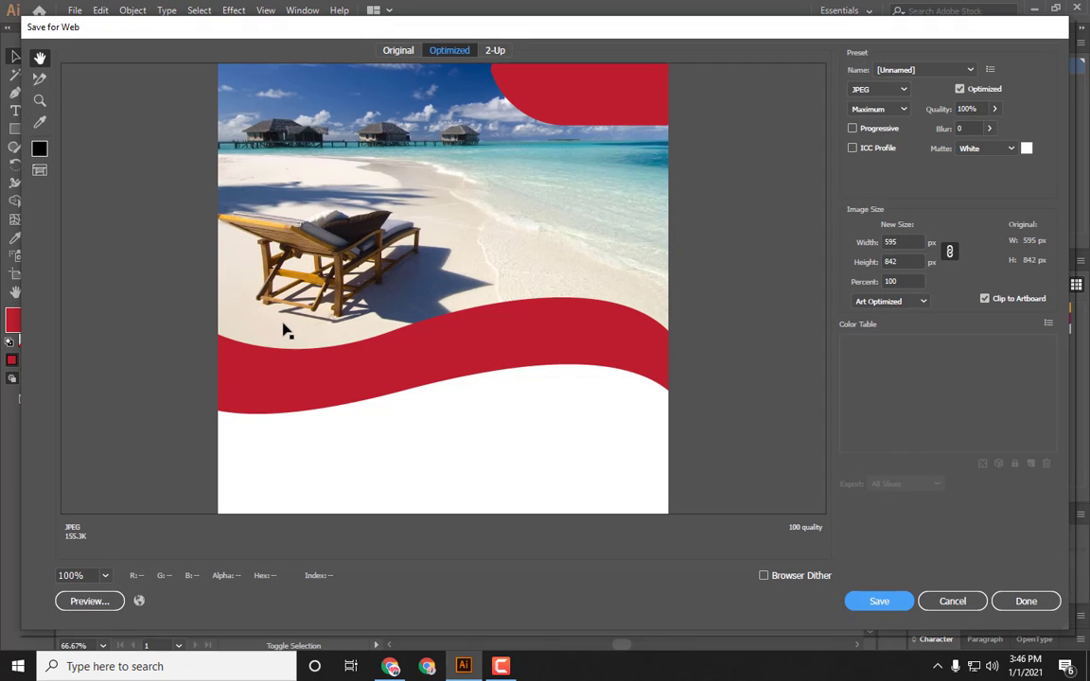
pyautogui.hotkey('ctrl', '-')
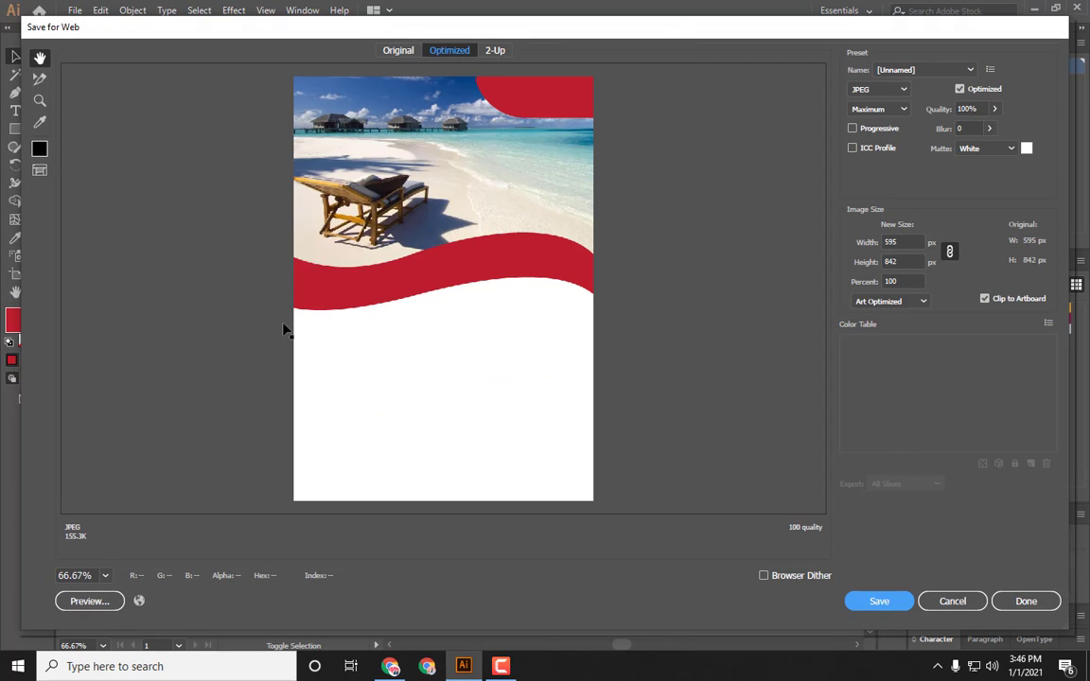
pyautogui.click(950, 604)
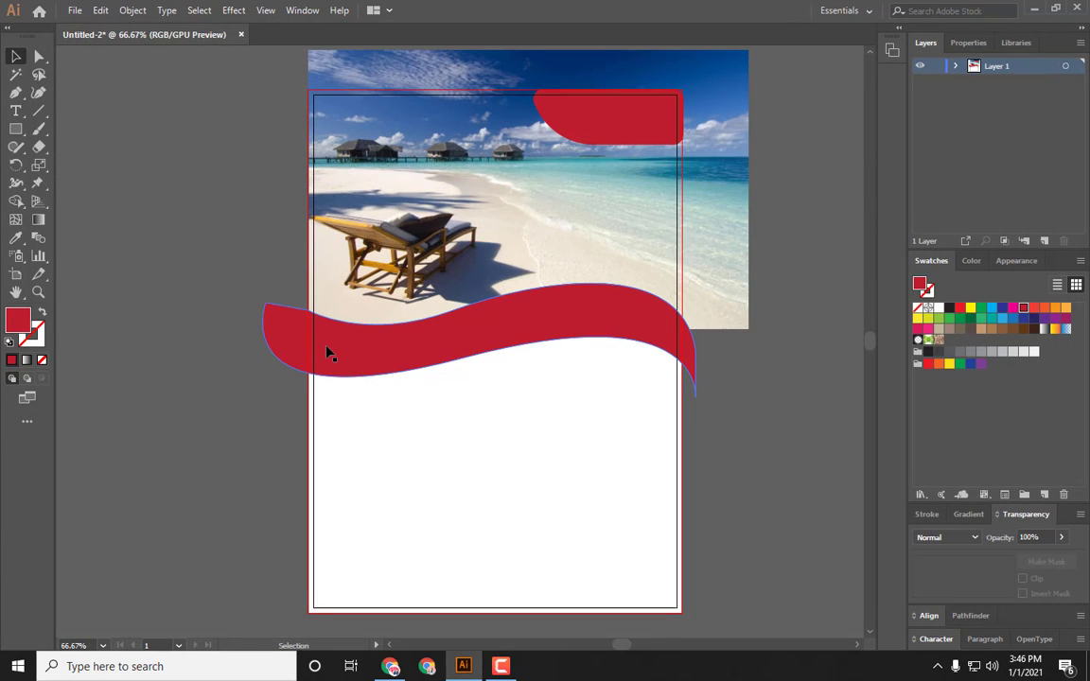
# Step: Inspect the left end of the red wave band up close and return to the full artboard
pyautogui.hotkey('ctrl', '+')
pyautogui.hotkey('ctrl', '+')
pyautogui.hotkey('ctrl', '+')
pyautogui.hotkey('ctrl', '+')
pyautogui.press('space')
pyautogui.moveTo(190, 318); pyautogui.dragTo(853, 316)
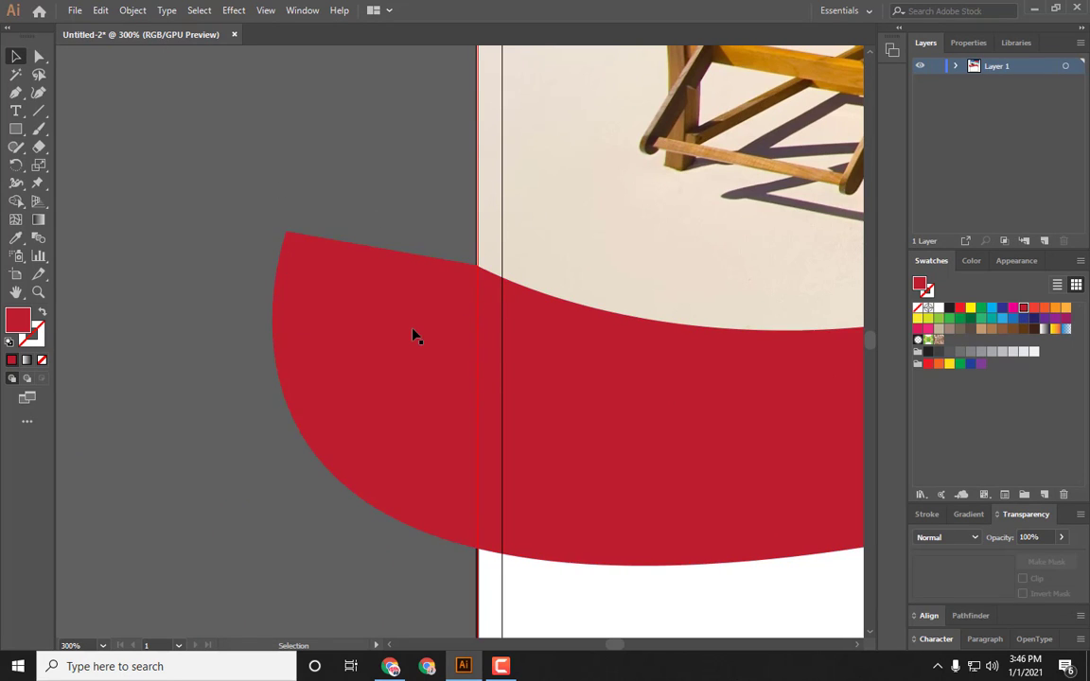
pyautogui.hotkey('ctrl', '0')
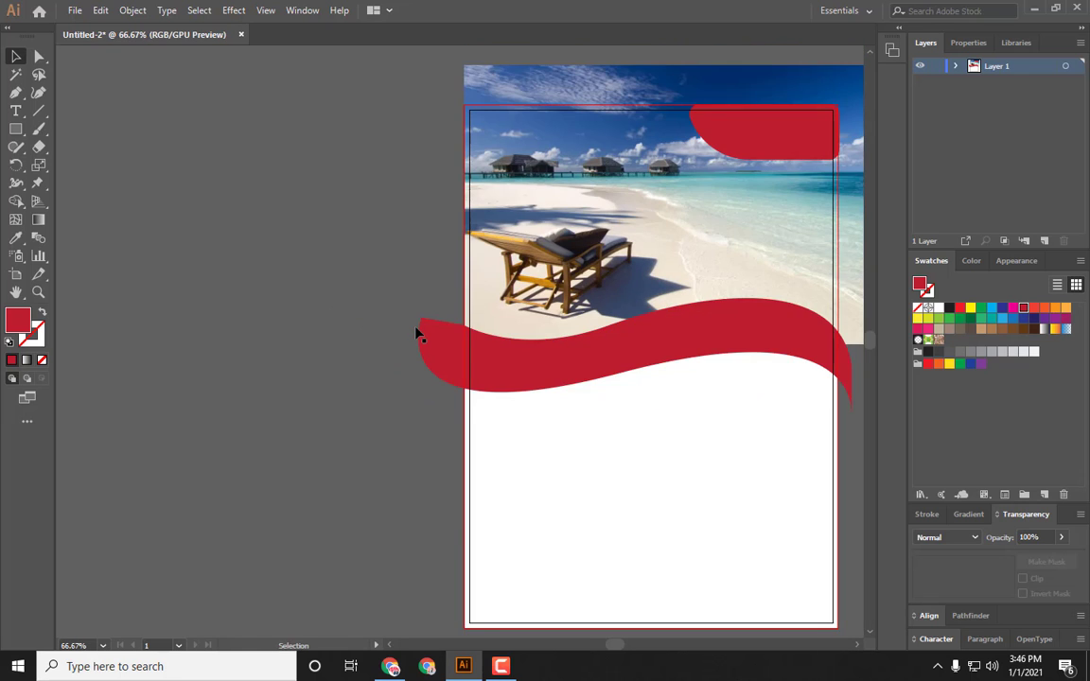
pyautogui.moveTo(651, 355); pyautogui.dragTo(490, 328)
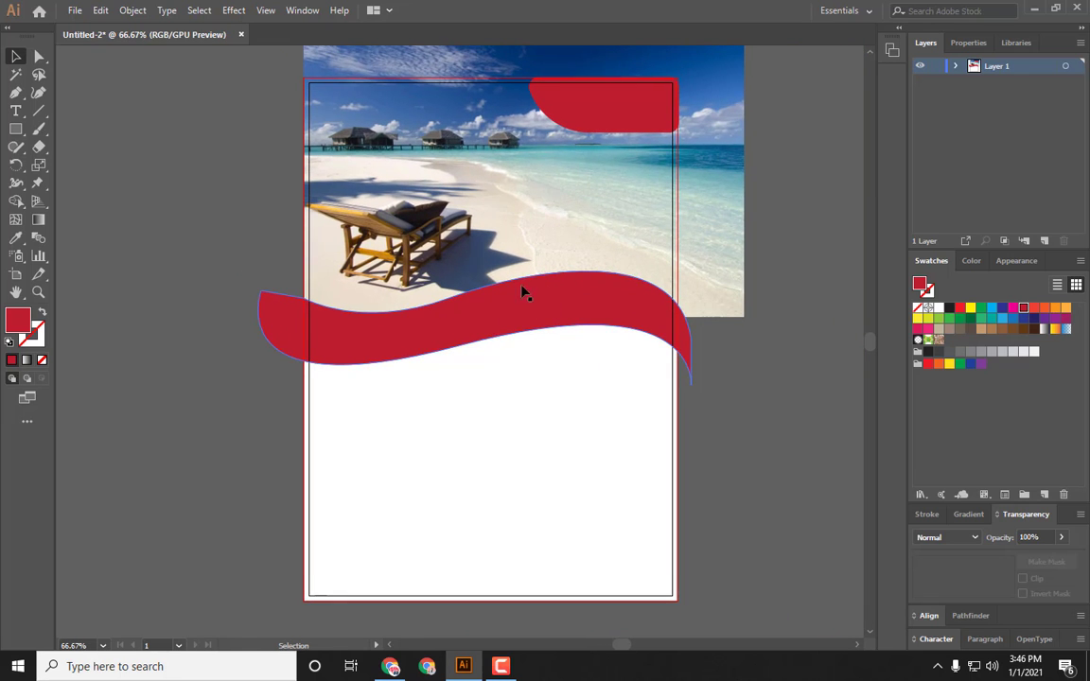
# Step: Draw a curved Pen path from the band's top edge dipping down to its right end
pyautogui.click(414, 316)
pyautogui.click(177, 253)
pyautogui.click(439, 302)
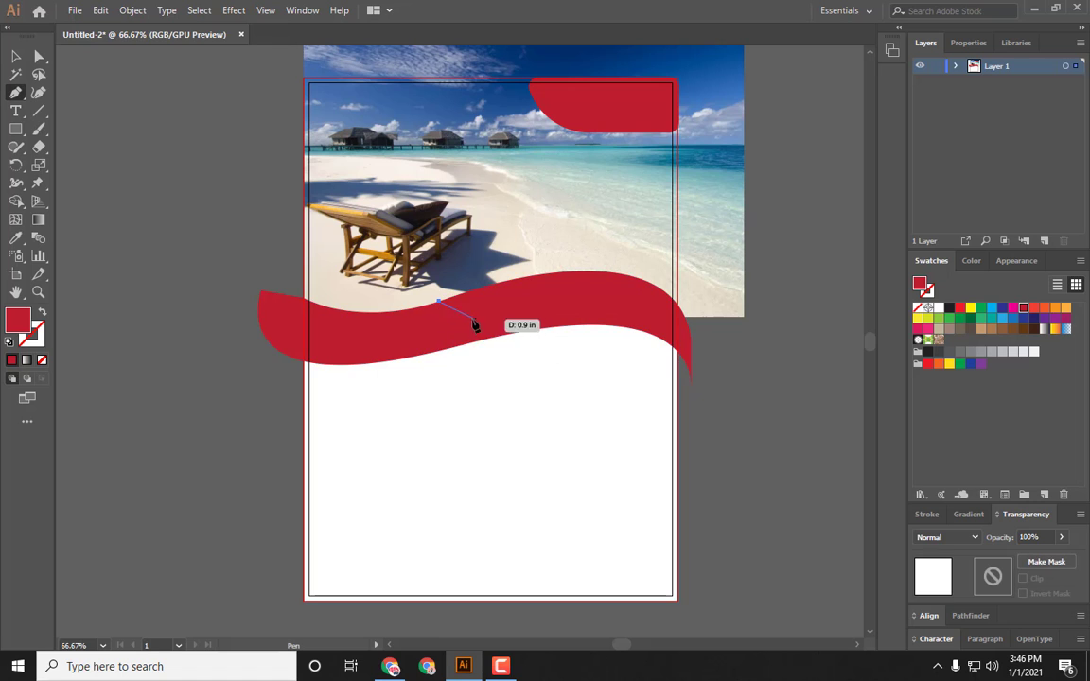
pyautogui.moveTo(473, 323); pyautogui.dragTo(477, 359)
pyautogui.hotkey('ctrl', 'z')
pyautogui.moveTo(690, 383)
pyautogui.mouseDown()
pyautogui.moveTo(742, 370)
pyautogui.moveTo(821, 318)
pyautogui.mouseUp()
# Step: Give the new curve no fill and a near-black 1c0608 stroke
pyautogui.click(42, 312)
pyautogui.click(40, 339)
pyautogui.doubleClick(39, 338)
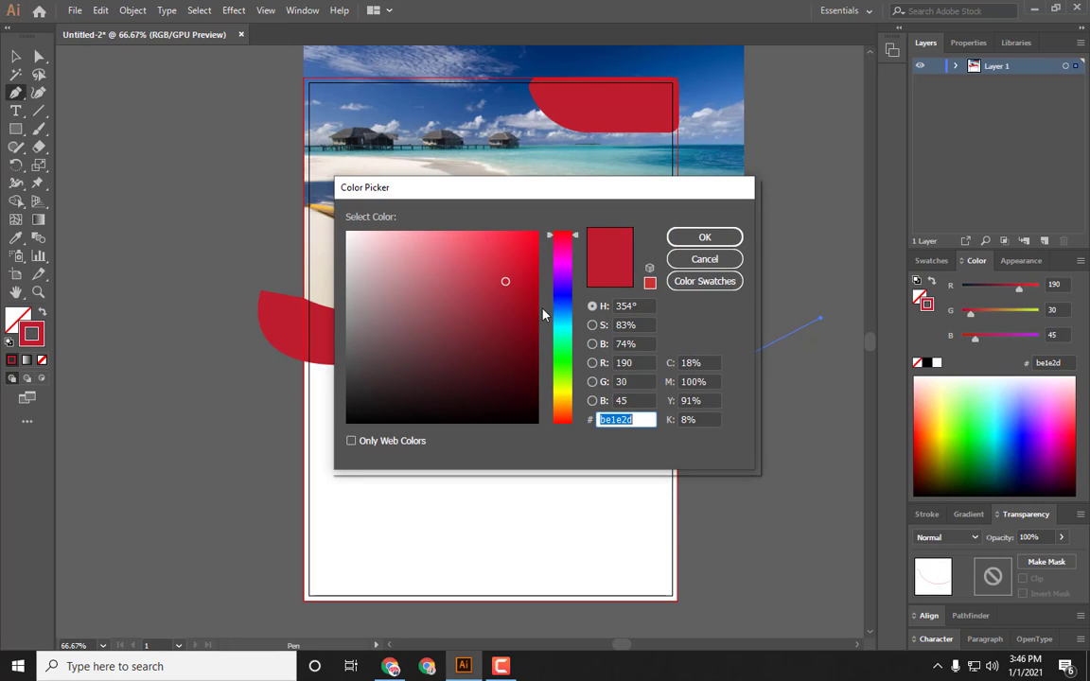
pyautogui.click(385, 254)
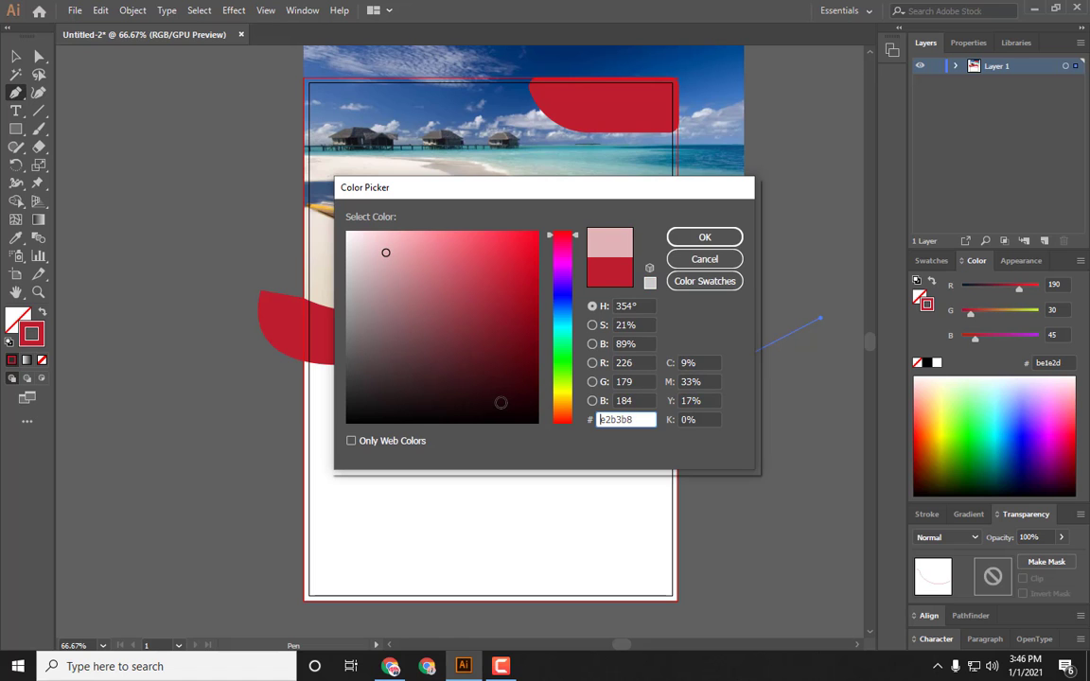
pyautogui.click(501, 405)
pyautogui.click(499, 401)
pyautogui.click(691, 236)
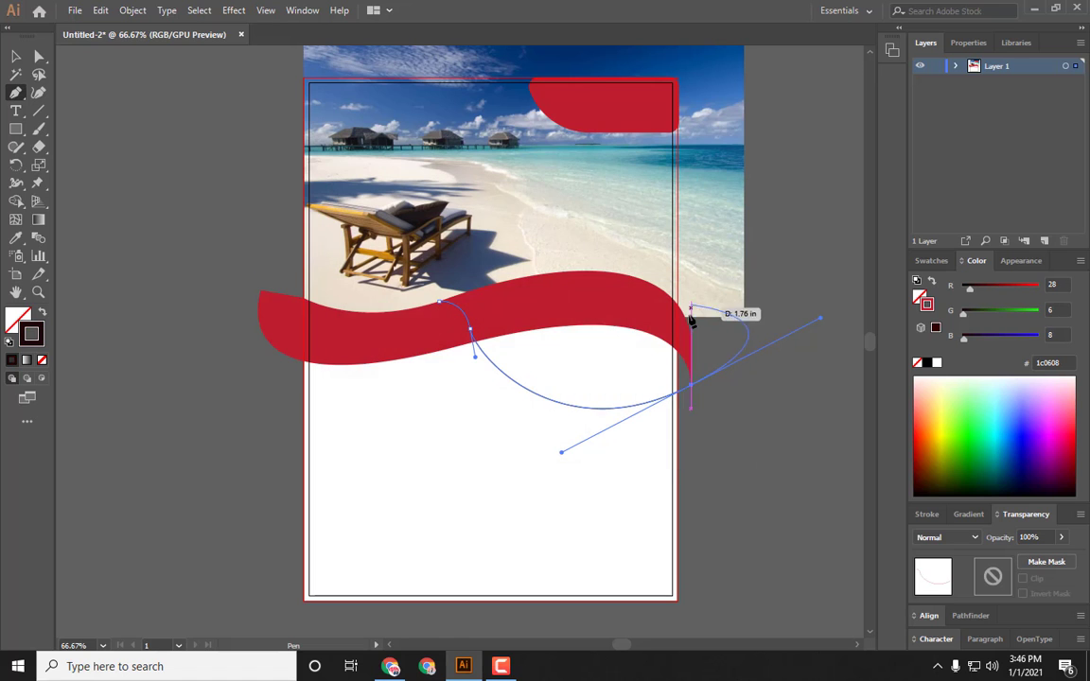
# Step: Set the curve's stroke weight to 2 pt
pyautogui.click(931, 262)
pyautogui.click(932, 514)
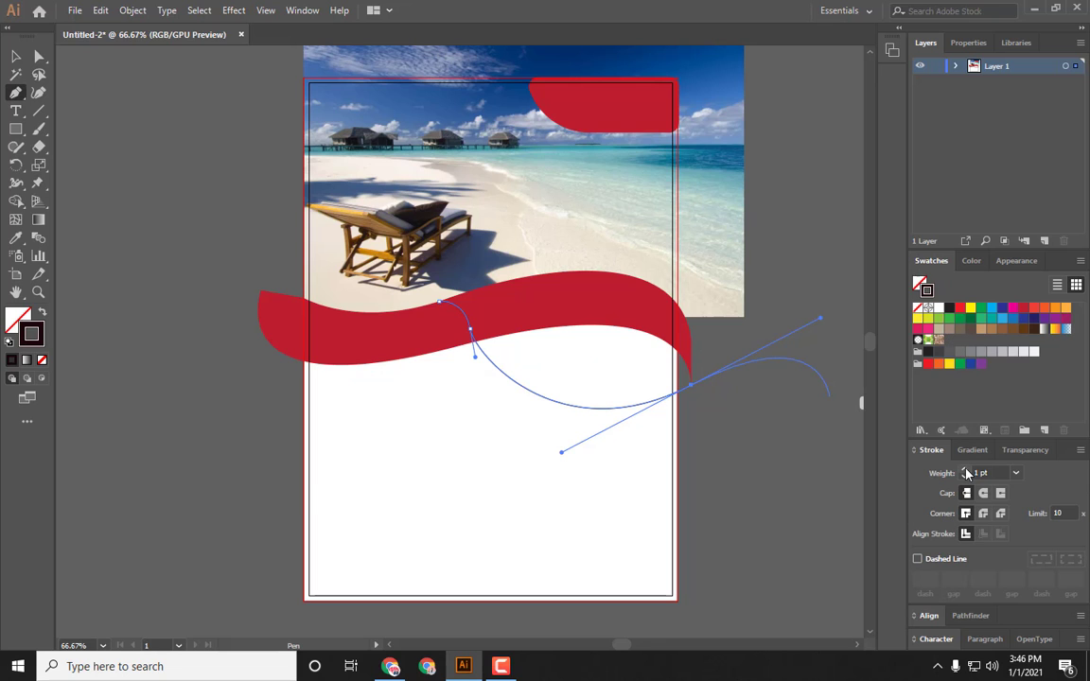
pyautogui.hotkey('ctrl', '+')
pyautogui.hotkey('ctrl', '+')
pyautogui.hotkey('ctrl', '+')
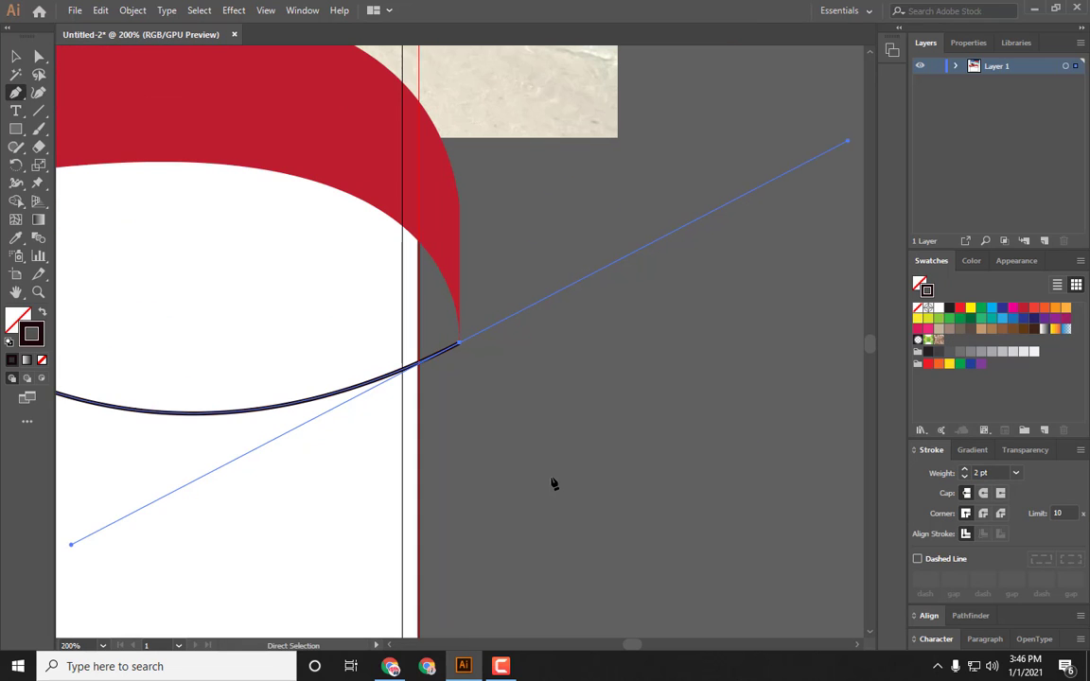
pyautogui.moveTo(274, 324); pyautogui.dragTo(653, 355)
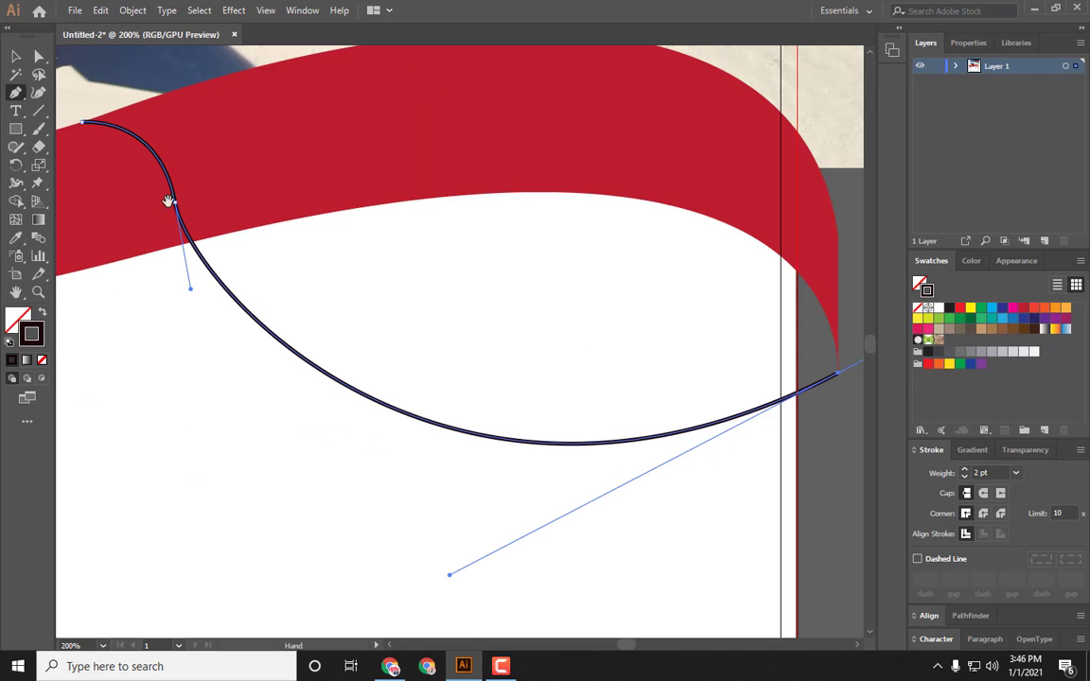
pyautogui.hotkey('ctrl', '-')
pyautogui.hotkey('ctrl', '-')
pyautogui.hotkey('ctrl', '-')
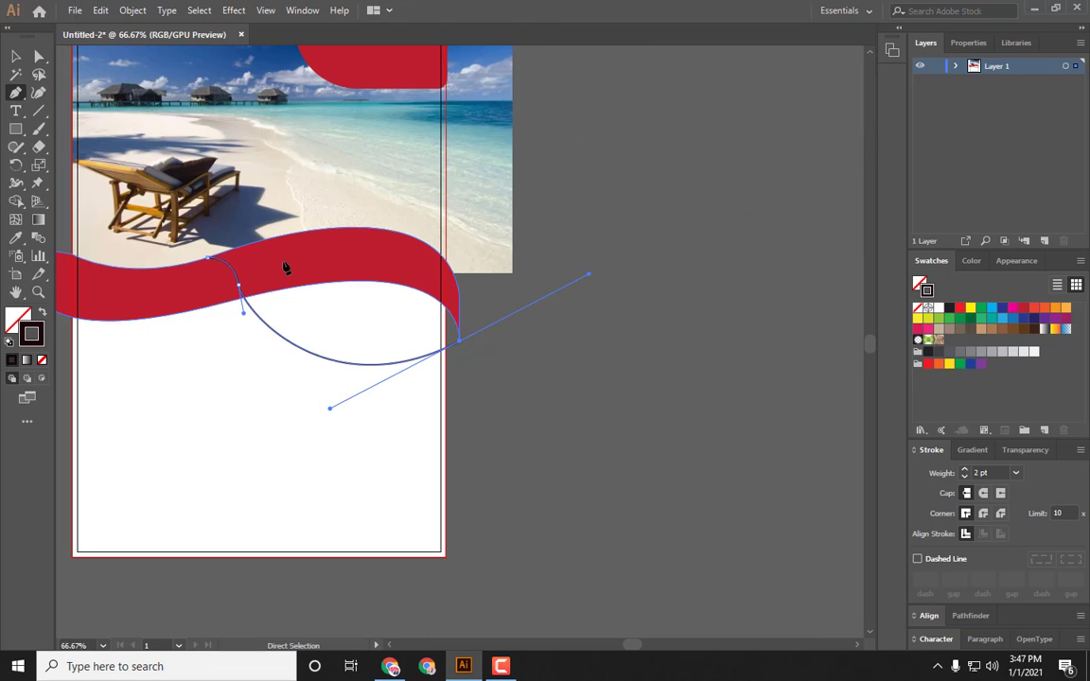
# Step: Close the Pen curve back at its starting point on the band's top edge, then swap its fill and stroke into a dark filled shape
pyautogui.moveTo(226, 333); pyautogui.dragTo(405, 319)
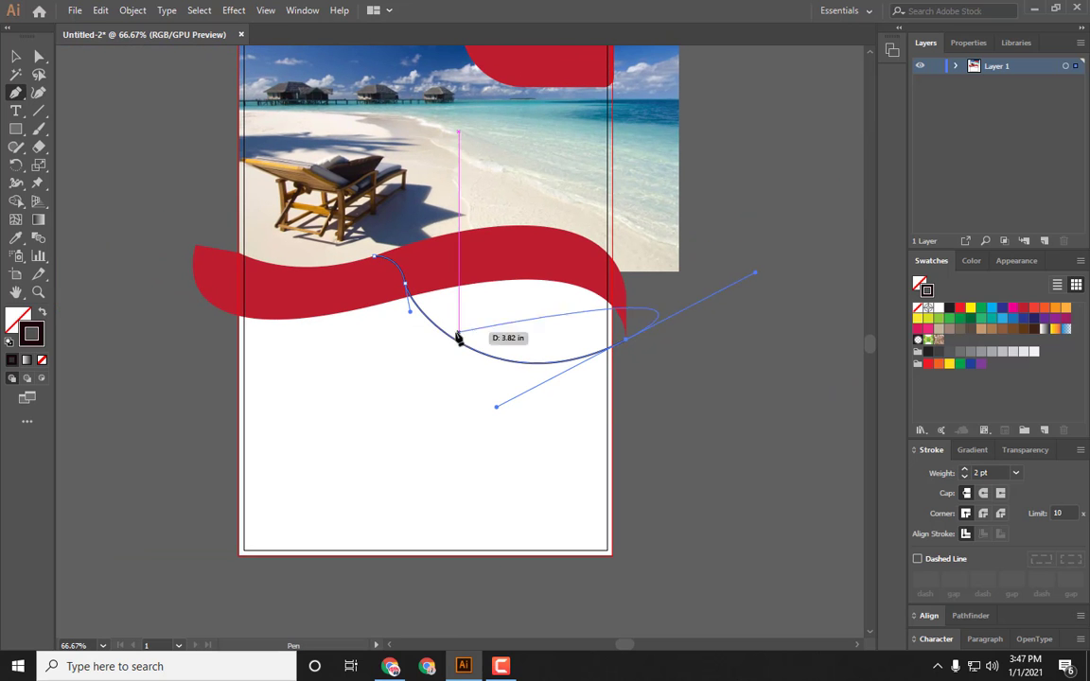
pyautogui.click(625, 294)
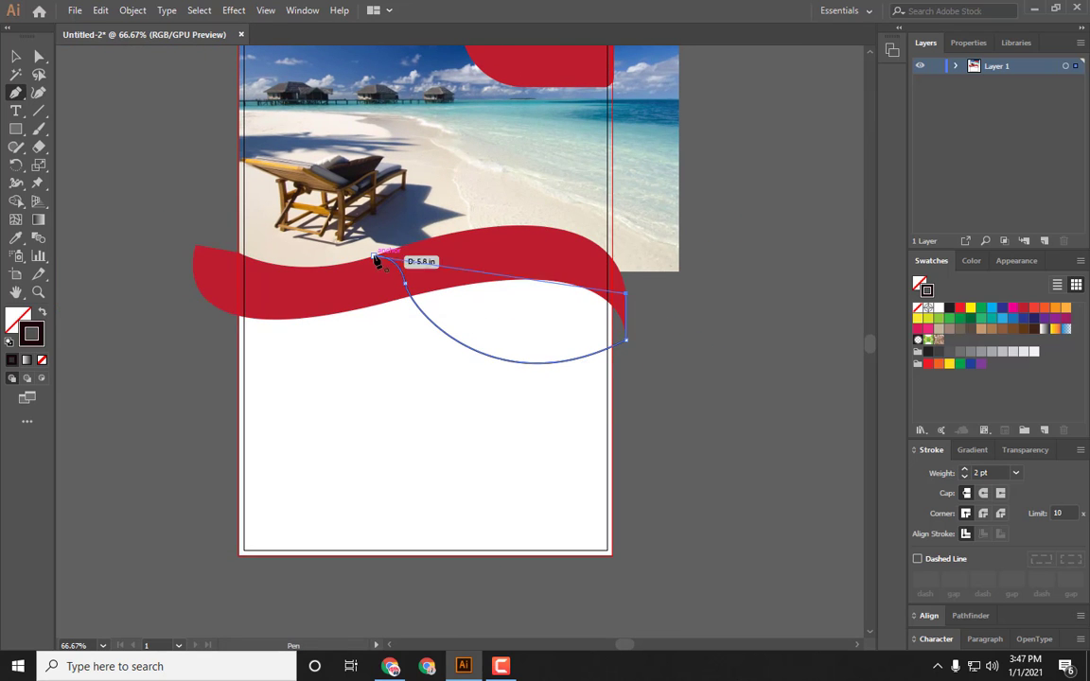
pyautogui.moveTo(378, 255)
pyautogui.mouseDown()
pyautogui.moveTo(131, 351)
pyautogui.moveTo(139, 360)
pyautogui.moveTo(127, 349)
pyautogui.mouseUp()
pyautogui.hotkey('shift', 'x')
pyautogui.press('v')
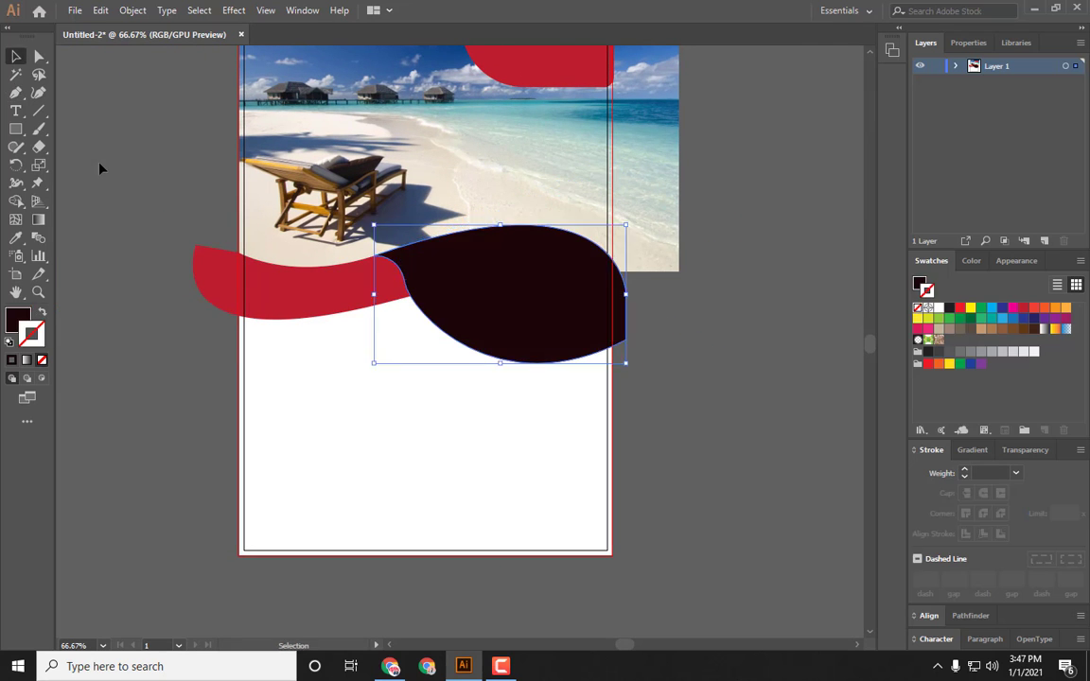
# Step: Adjust the dark shape's anchor points where it overlaps the red band
pyautogui.moveTo(680, 431); pyautogui.dragTo(724, 420)
pyautogui.press('a')
pyautogui.hotkey('ctrl', '=')
pyautogui.hotkey('ctrl', '=')
pyautogui.moveTo(401, 298); pyautogui.dragTo(504, 487)
pyautogui.keyDown('ctrl'); pyautogui.click(445, 383); pyautogui.keyUp('ctrl')
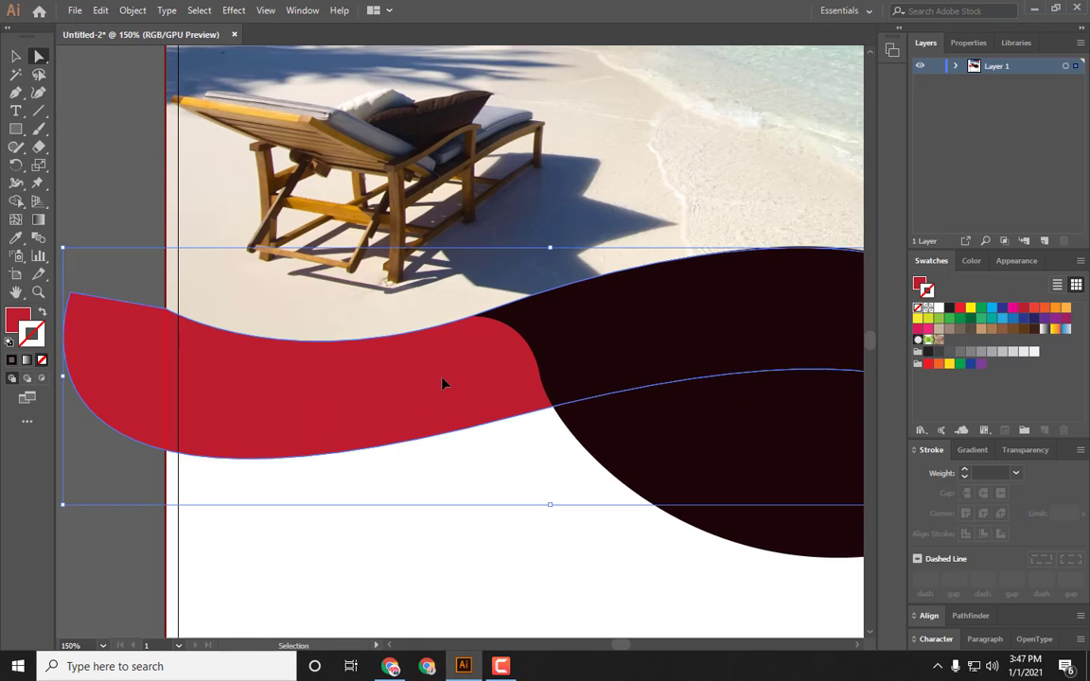
pyautogui.click(539, 379)
pyautogui.moveTo(540, 378); pyautogui.dragTo(533, 393)
pyautogui.click(468, 499)
pyautogui.hotkey('ctrl', 'z')
pyautogui.click(449, 483)
pyautogui.hotkey('ctrl', '-')
pyautogui.hotkey('ctrl', '-')
pyautogui.hotkey('ctrl', '-')
pyautogui.hotkey('ctrl', '-')
pyautogui.hotkey('ctrl', '=')
pyautogui.hotkey('ctrl', '=')
pyautogui.moveTo(483, 492)
pyautogui.mouseDown()
pyautogui.moveTo(506, 422)
pyautogui.moveTo(470, 478)
pyautogui.mouseUp()
pyautogui.press('v')
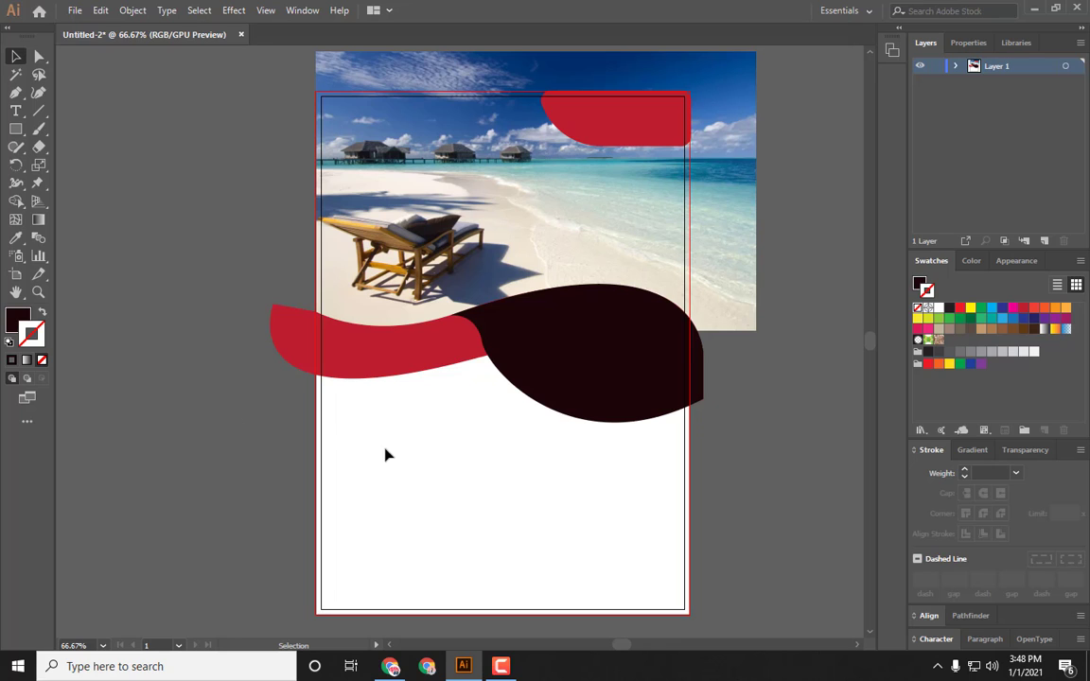
# Step: Draw a dark rectangle below the red band's left part, then reposition and resize it
pyautogui.press('m')
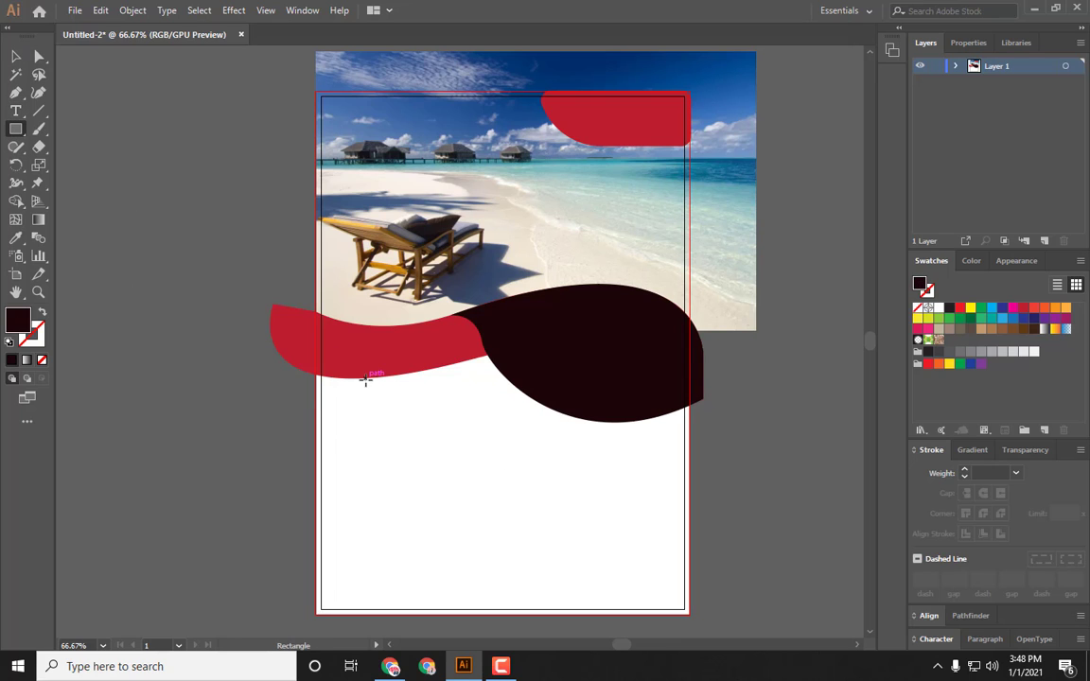
pyautogui.moveTo(393, 369)
pyautogui.mouseDown()
pyautogui.moveTo(469, 514)
pyautogui.moveTo(550, 570)
pyautogui.mouseUp()
pyautogui.click(14, 57)
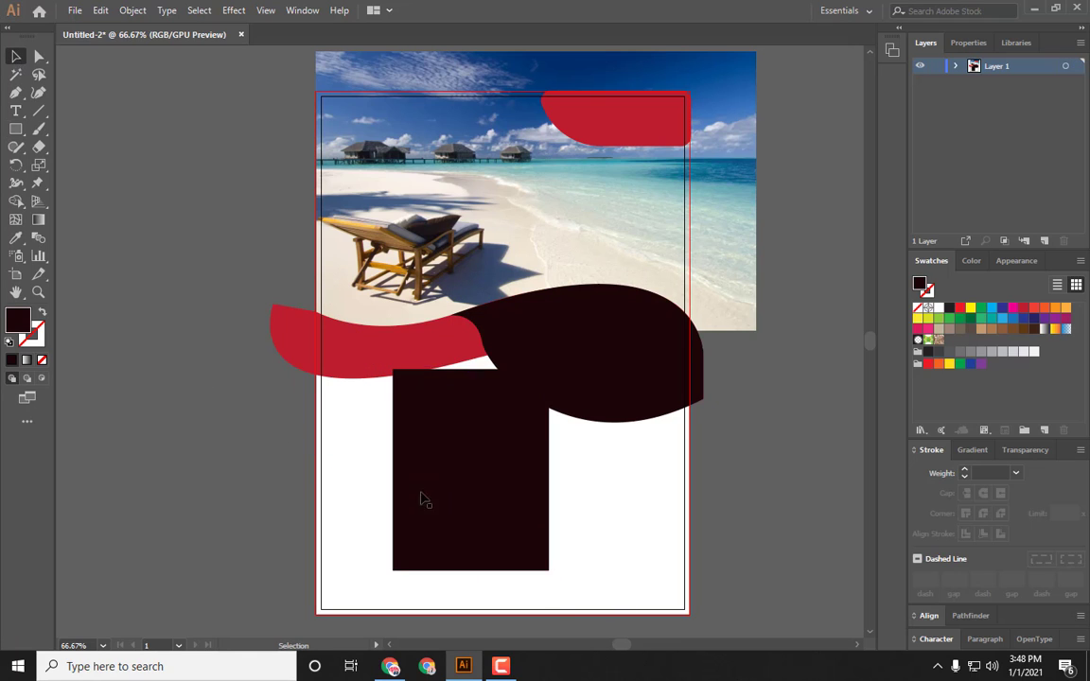
pyautogui.moveTo(483, 493); pyautogui.dragTo(425, 459)
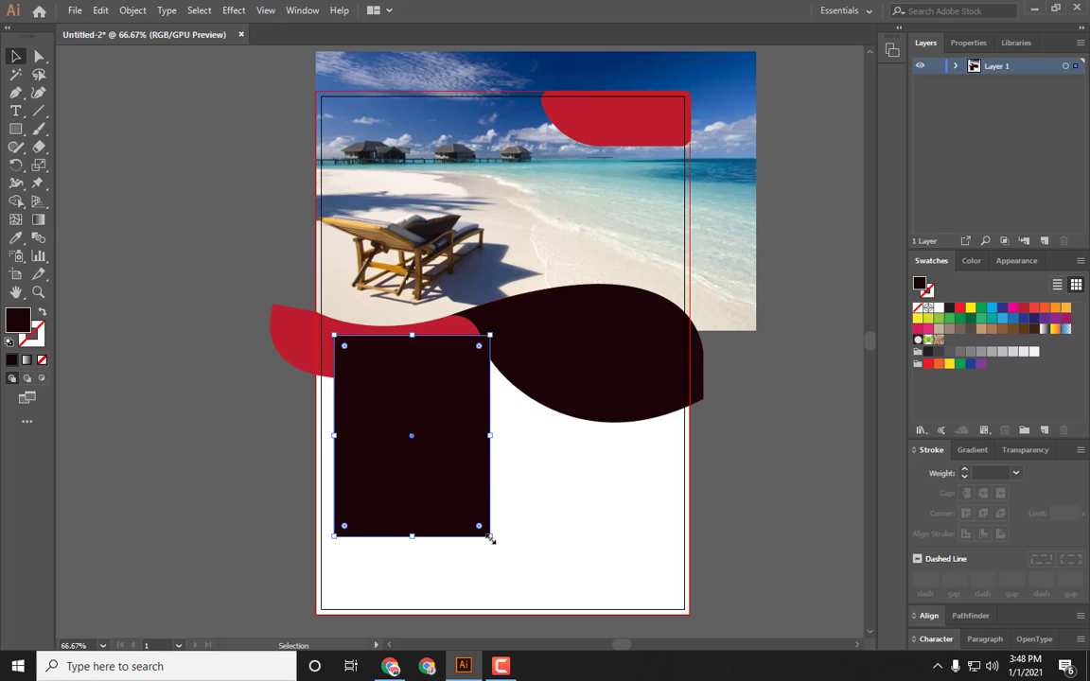
pyautogui.moveTo(490, 537); pyautogui.dragTo(480, 526)
pyautogui.click(541, 460)
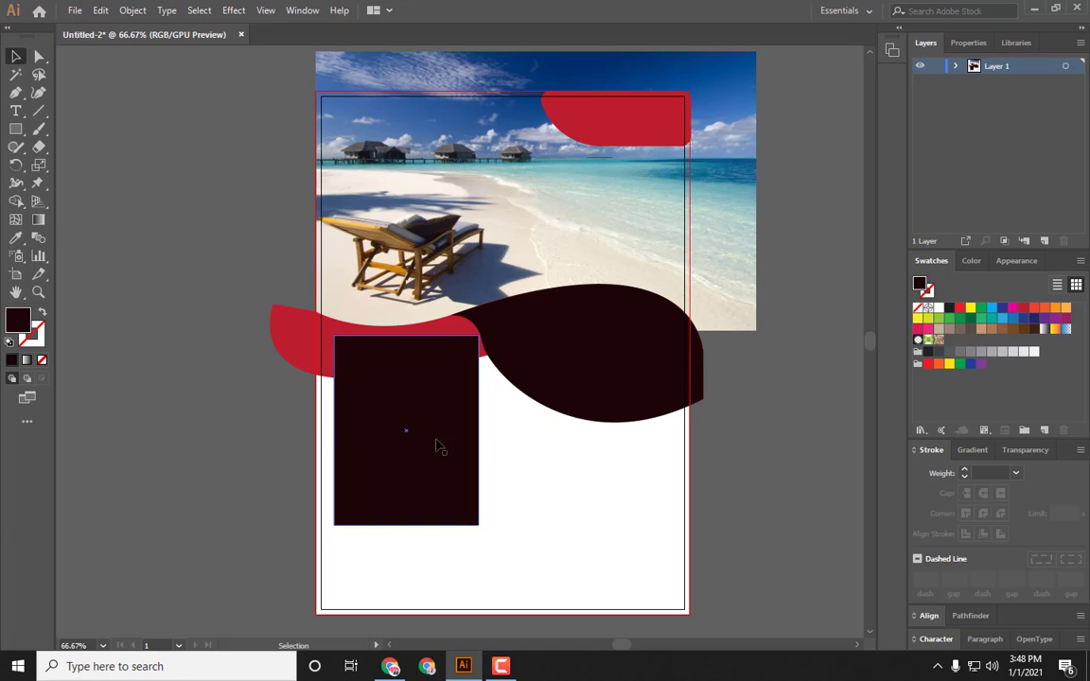
# Step: Send the rectangle backward behind the band and round its corners
pyautogui.click(427, 441)
pyautogui.press('a')
pyautogui.hotkey('ctrl', '[')
pyautogui.moveTo(467, 516); pyautogui.dragTo(458, 506)
pyautogui.click(492, 533)
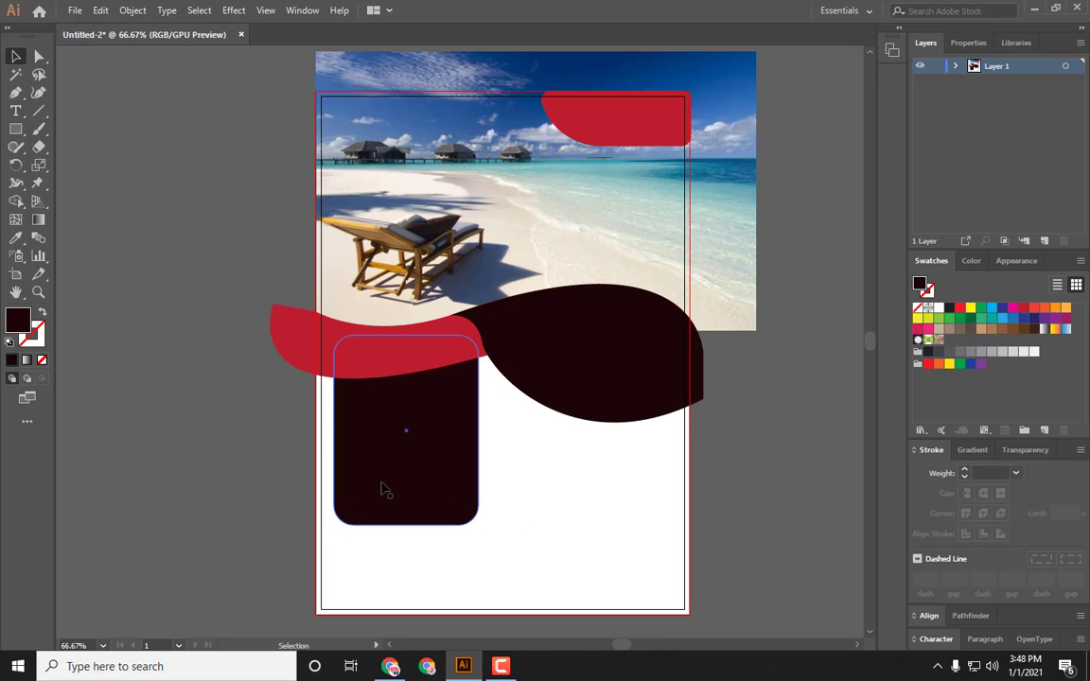
# Step: Shift the rounded rectangle slightly and stretch its bottom edge downward
pyautogui.moveTo(386, 476)
pyautogui.mouseDown()
pyautogui.moveTo(419, 477)
pyautogui.moveTo(395, 467)
pyautogui.mouseUp()
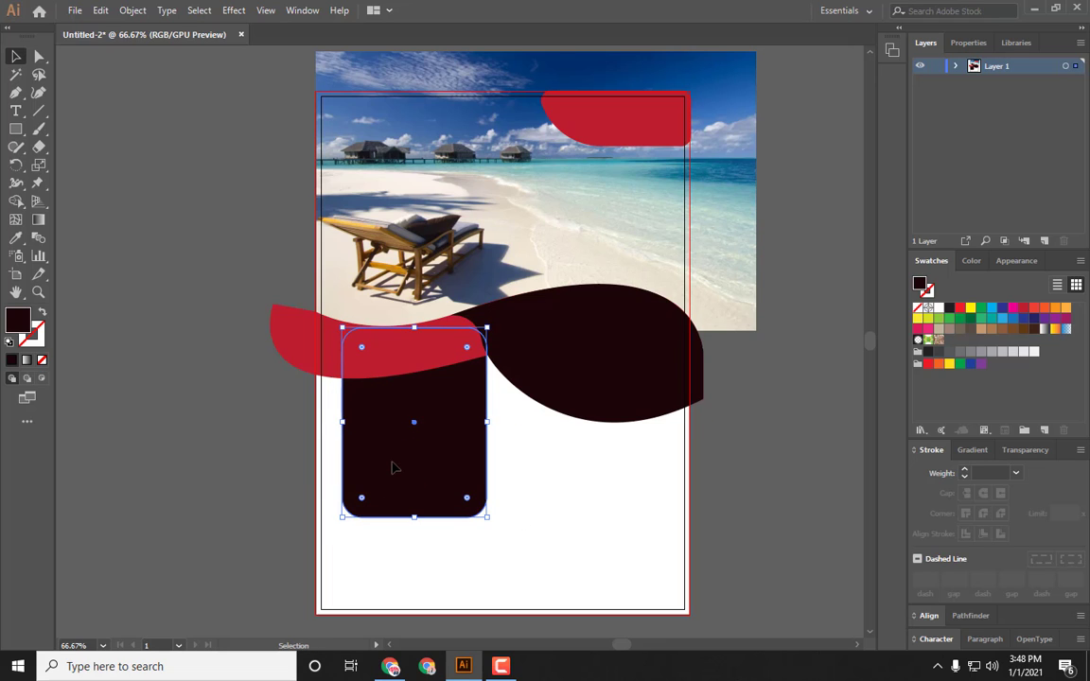
pyautogui.moveTo(414, 517); pyautogui.dragTo(415, 535)
pyautogui.click(185, 468)
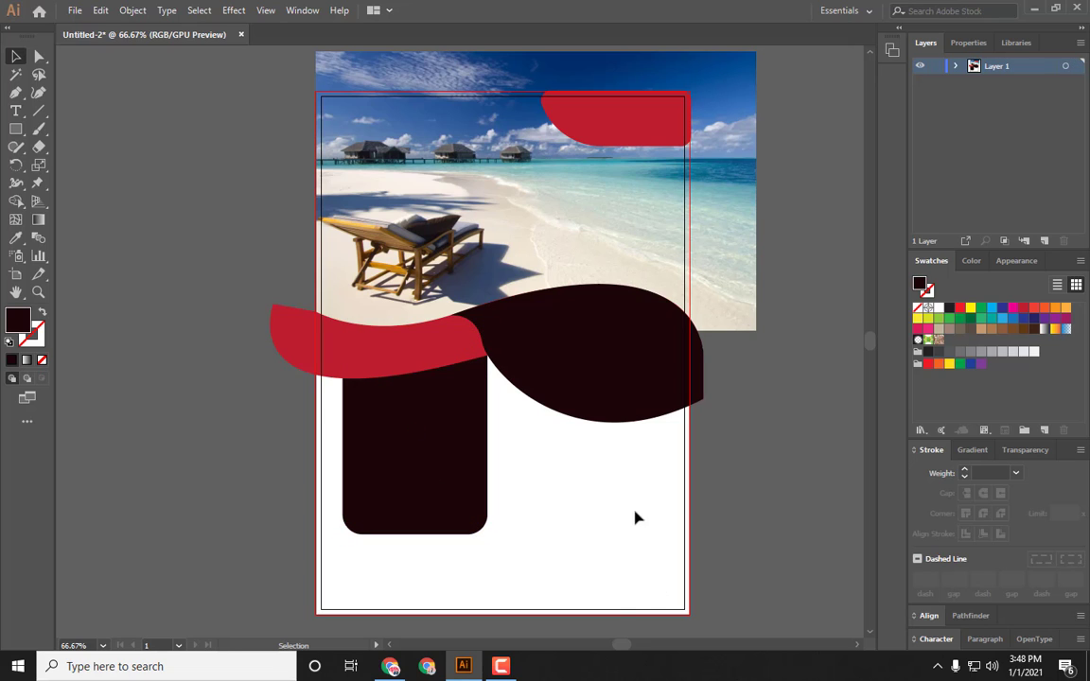
pyautogui.scroll(-1, 660, 565)
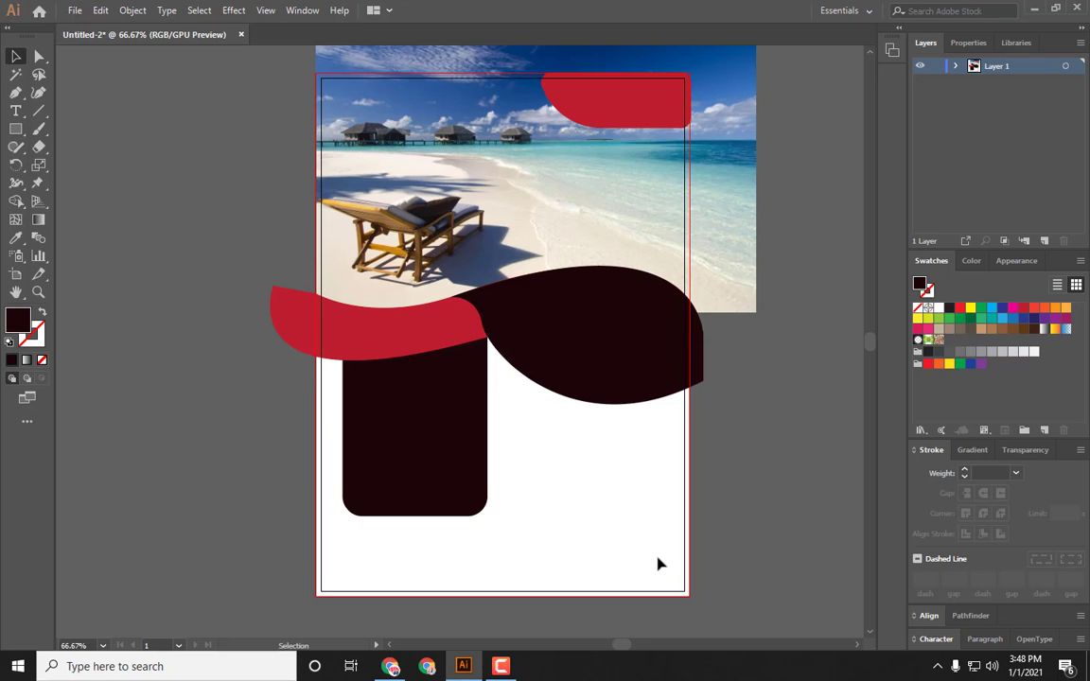
pyautogui.scroll(1, 660, 565)
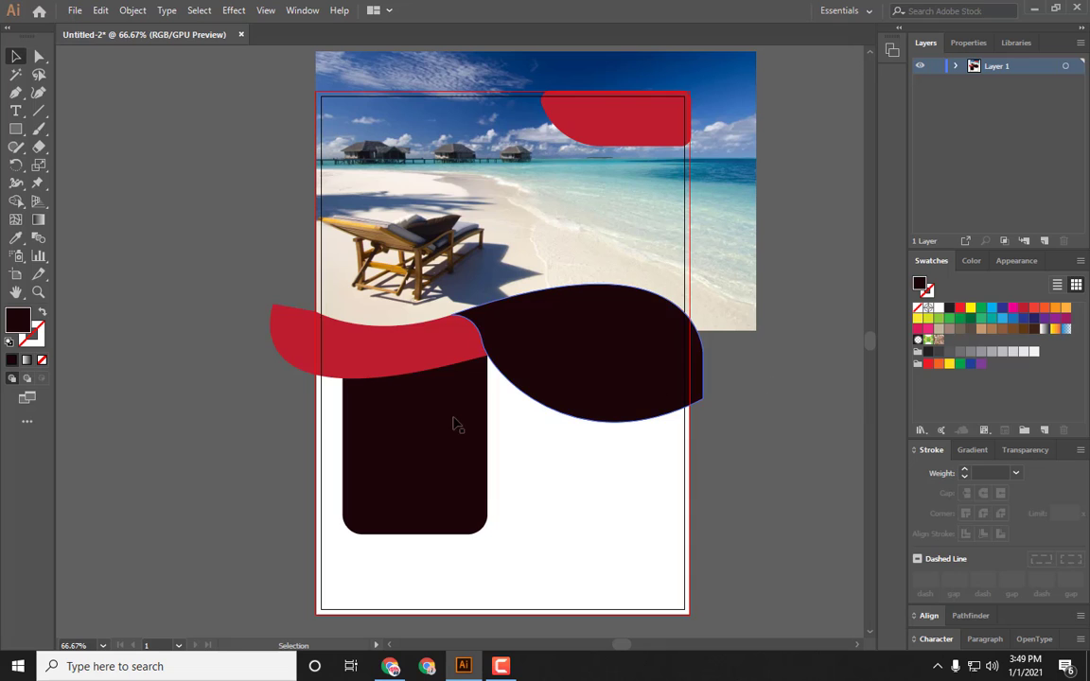
pyautogui.click(501, 666)
pyautogui.click(1018, 615)
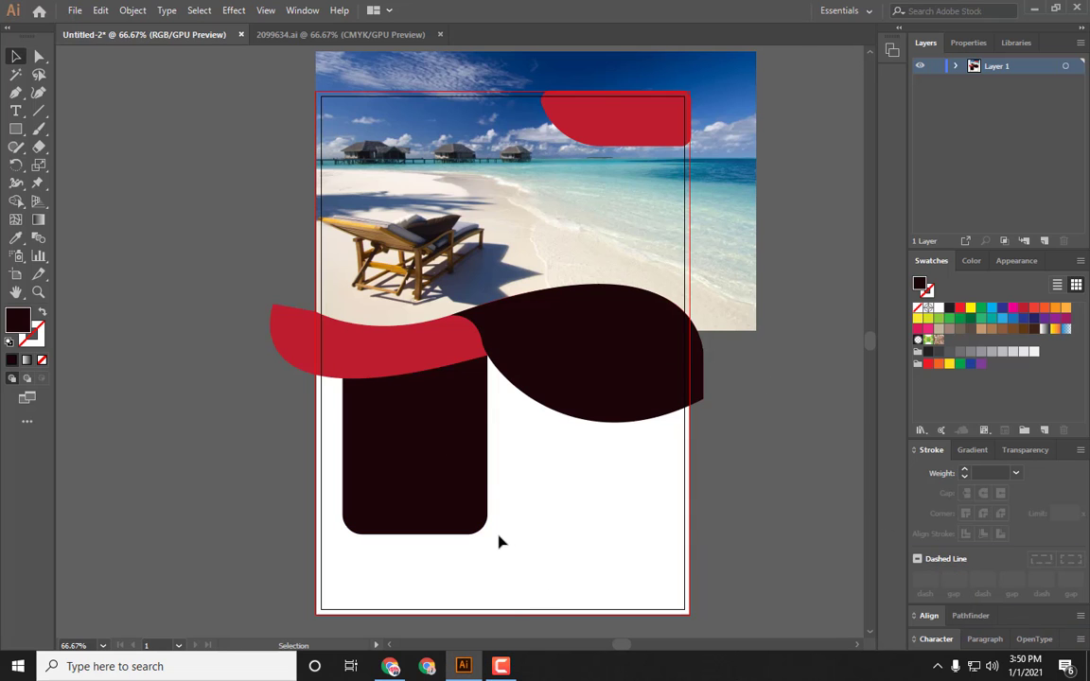
# Step: Create point text reading "TRAVEL" and "FLAYER" on two lines on the pasteboard
pyautogui.click(15, 110)
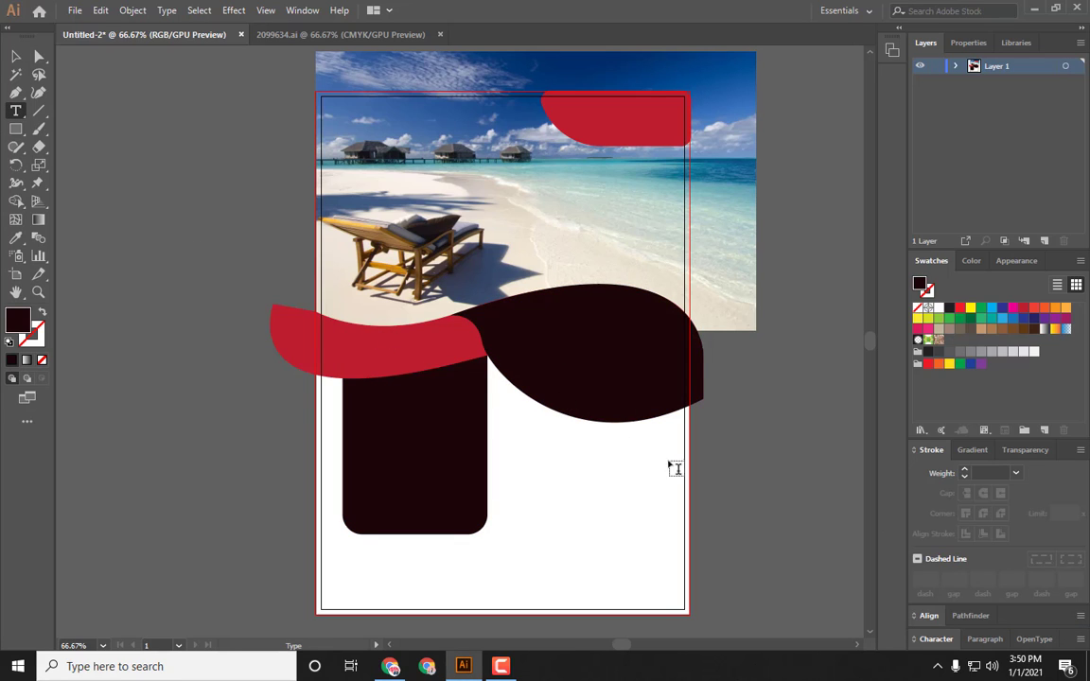
pyautogui.click(139, 153)
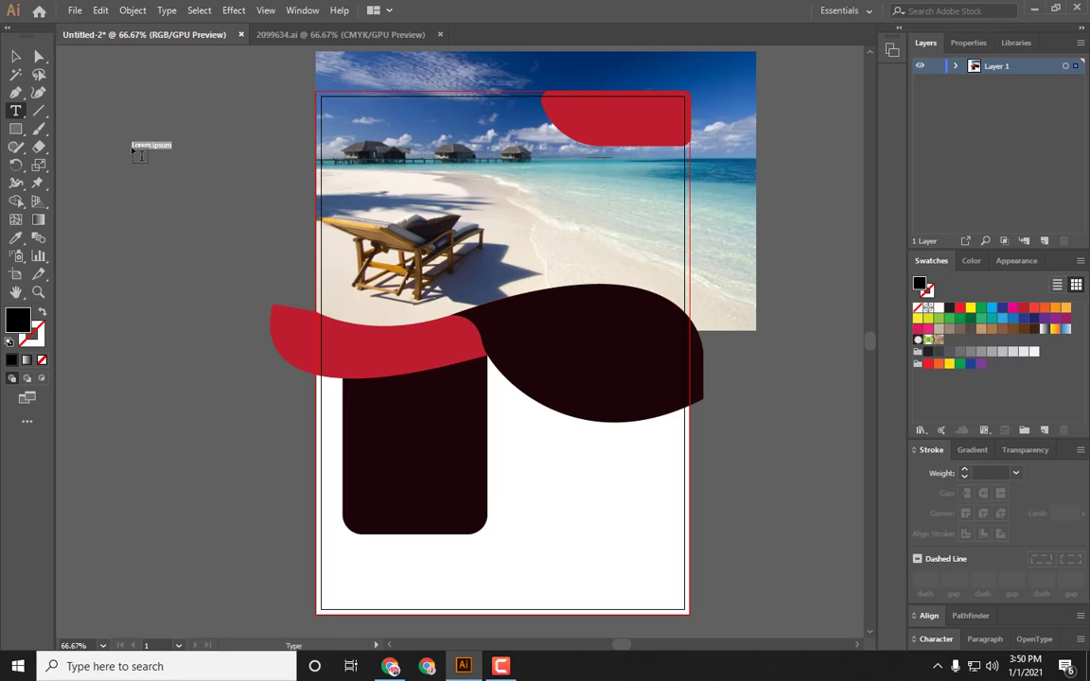
pyautogui.press('BackSpace')
pyautogui.write('TRAVEL')
pyautogui.press('Return')
pyautogui.write('FLYER')
pyautogui.click(15, 56)
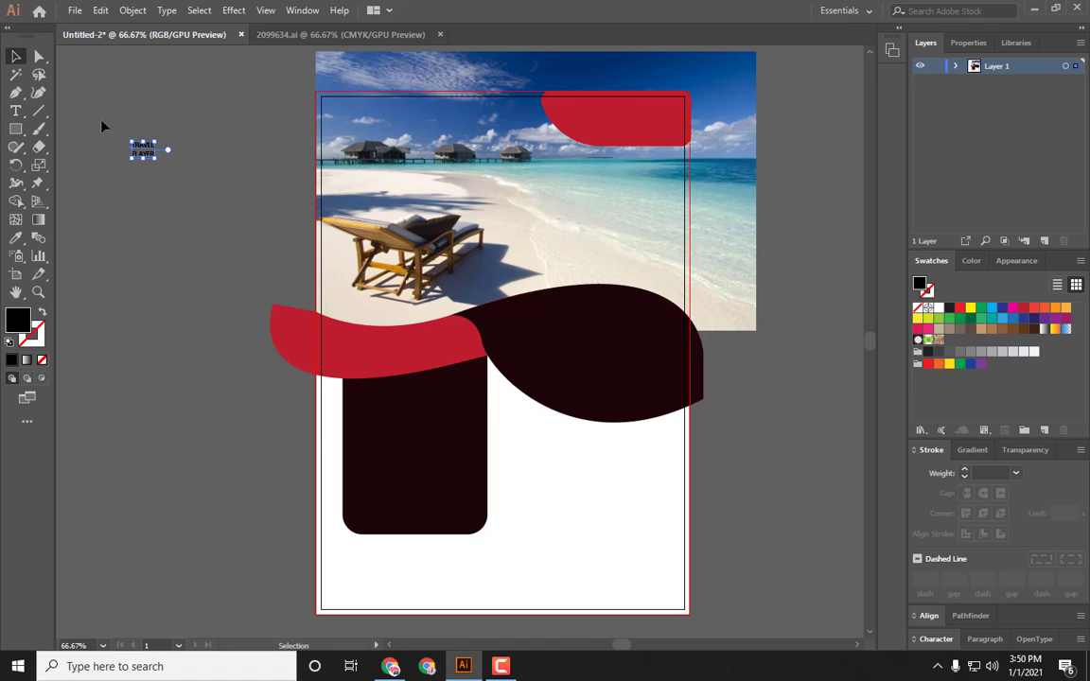
# Step: Move the title onto the dark shape, fill it white, and nudge it into place
pyautogui.moveTo(157, 163); pyautogui.dragTo(636, 377)
pyautogui.click(928, 308)
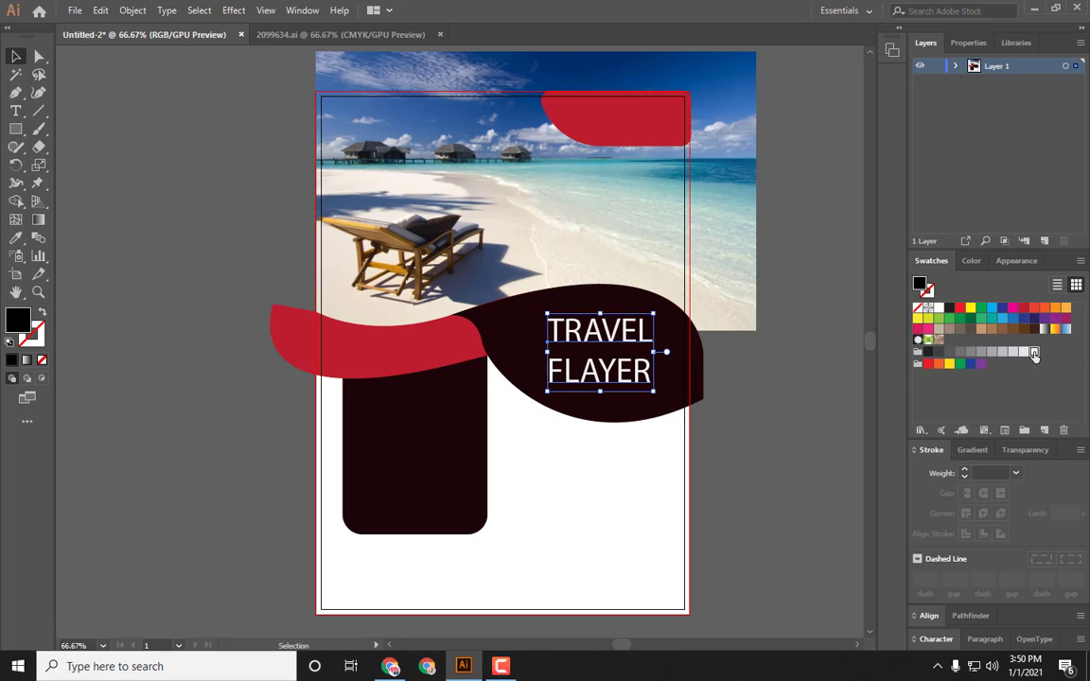
pyautogui.moveTo(548, 315)
pyautogui.mouseDown()
pyautogui.moveTo(531, 299)
pyautogui.moveTo(547, 313)
pyautogui.mouseUp()
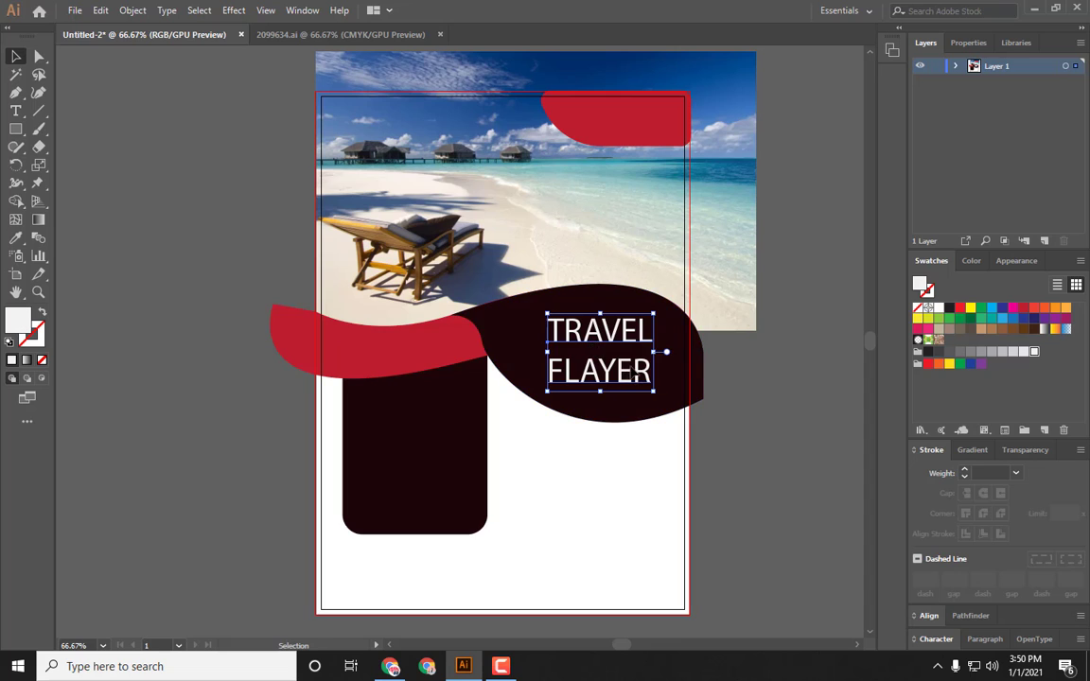
pyautogui.moveTo(634, 363); pyautogui.dragTo(638, 350)
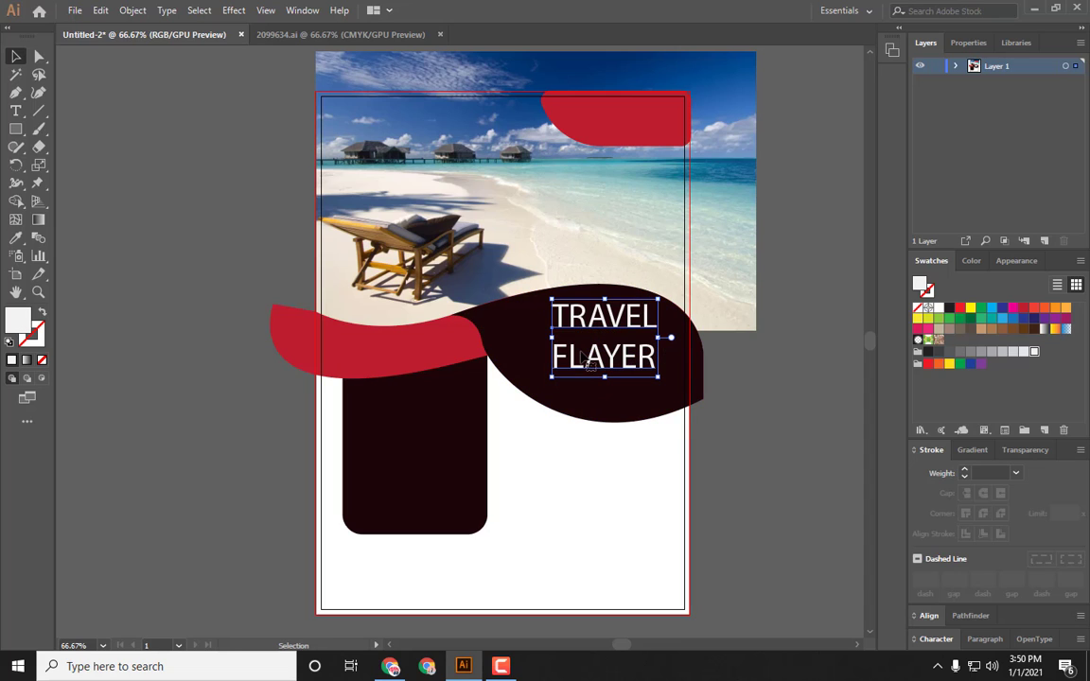
# Step: Create point text reading "by GRAPHIC CLAN" on the pasteboard
pyautogui.click(189, 218)
pyautogui.click(16, 111)
pyautogui.click(115, 156)
pyautogui.write('by:GRAPHIC CLAN')
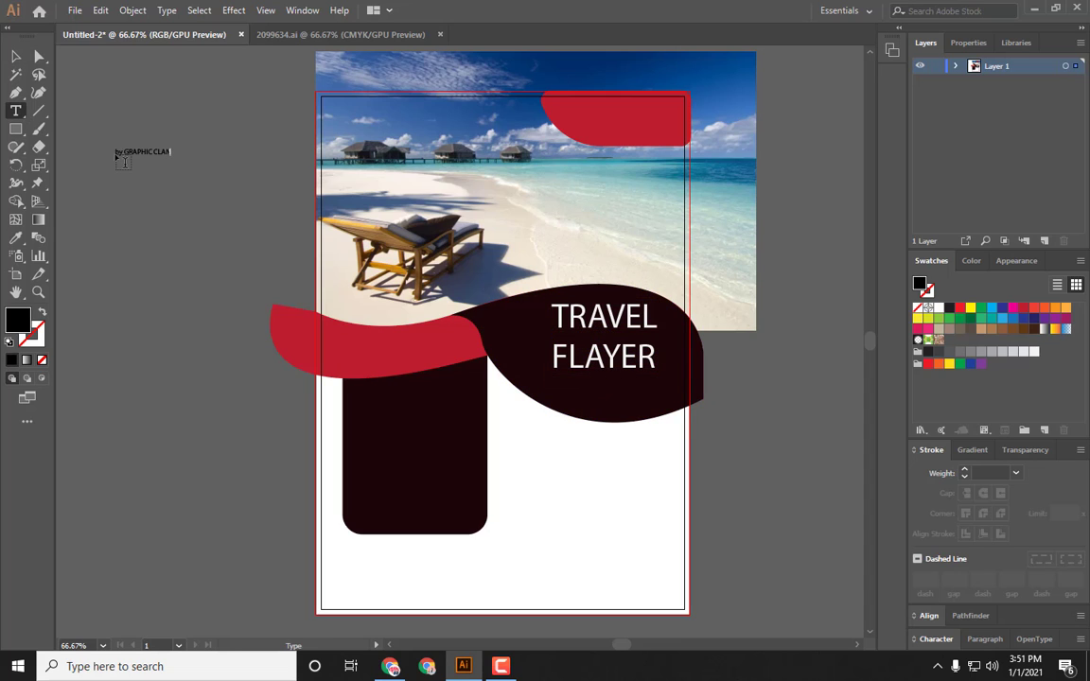
pyautogui.click(16, 57)
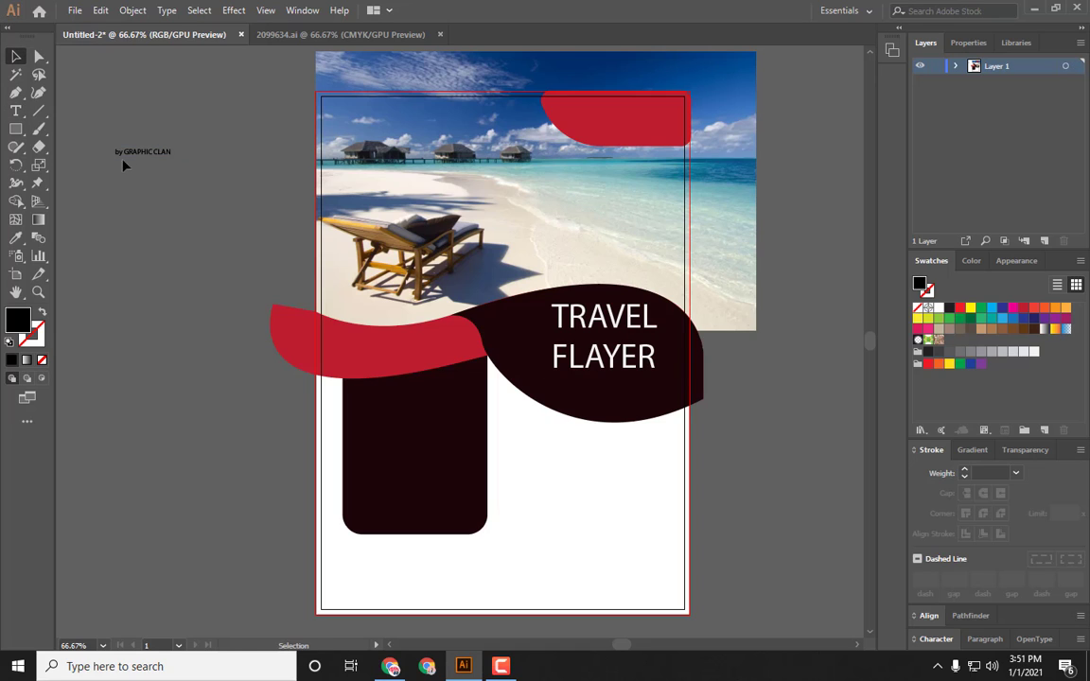
# Step: Move the byline under the title and fill it white
pyautogui.moveTo(125, 147); pyautogui.dragTo(596, 379)
pyautogui.click(1035, 352)
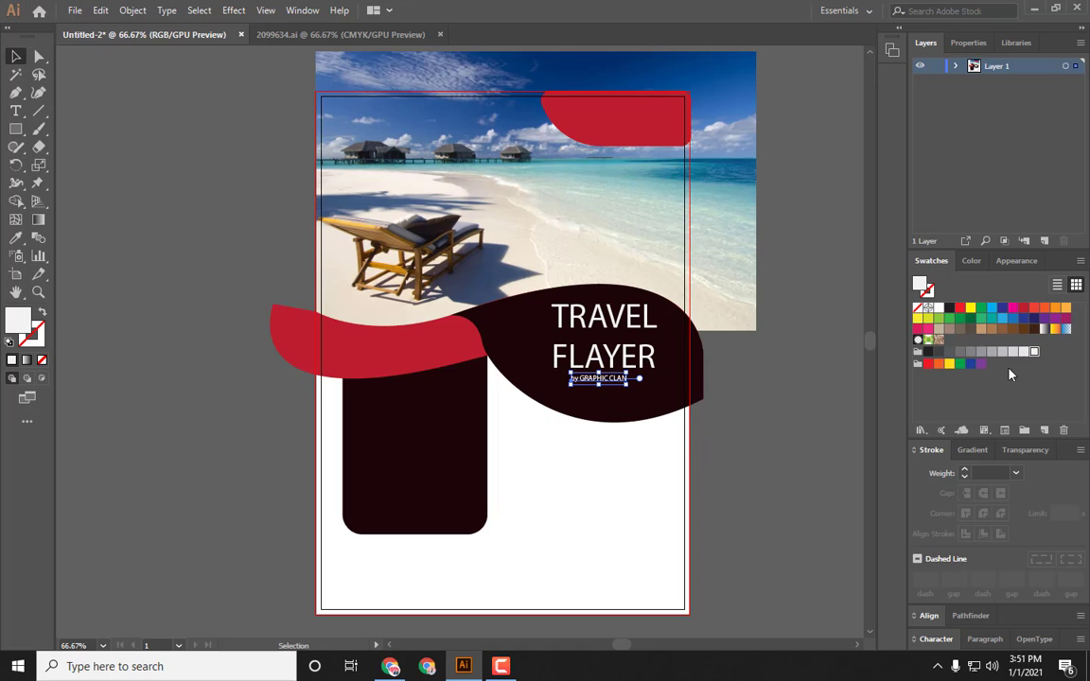
pyautogui.click(601, 489)
# Step: Nudge the byline slightly right and down to align it under the title
pyautogui.click(616, 384)
pyautogui.press('Right')
pyautogui.press('Right')
pyautogui.press('Right')
pyautogui.press('Right')
pyautogui.press('Right')
pyautogui.press('Right')
pyautogui.press('Right')
pyautogui.press('Right')
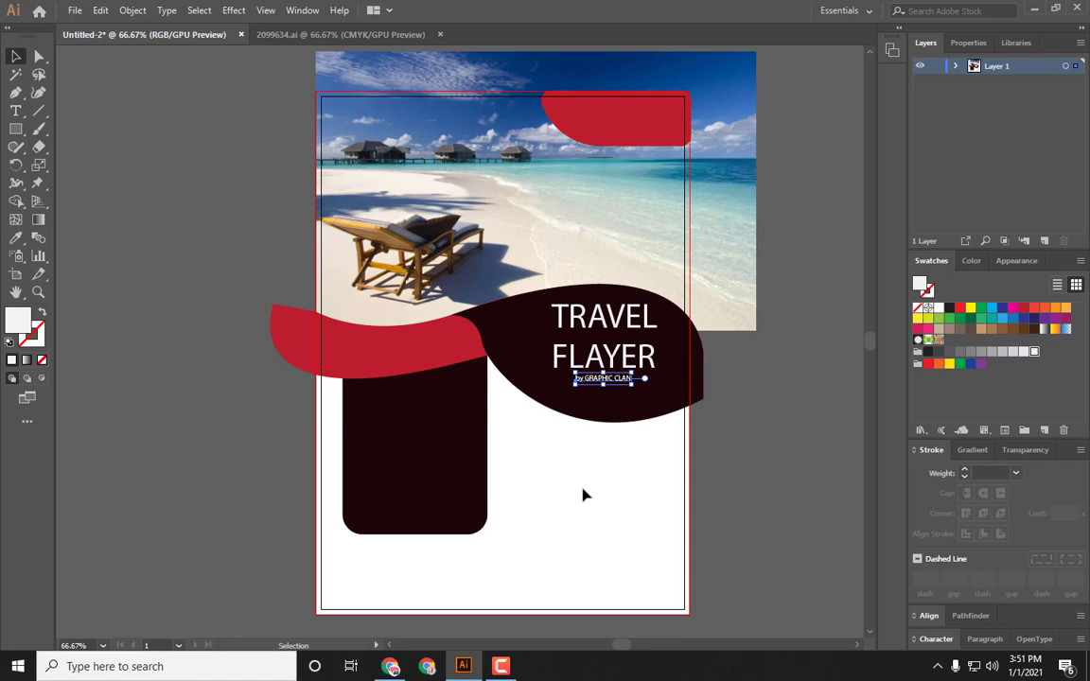
pyautogui.press('Down')
pyautogui.click(584, 495)
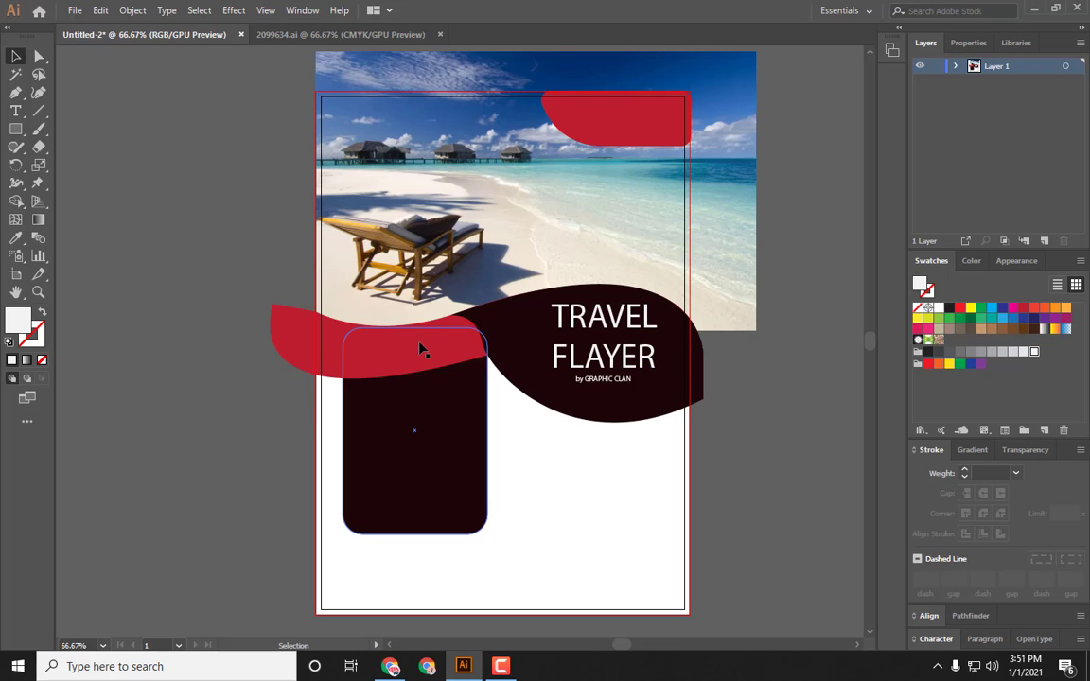
# Step: Create point text reading "$1000" on the pasteboard
pyautogui.click(17, 112)
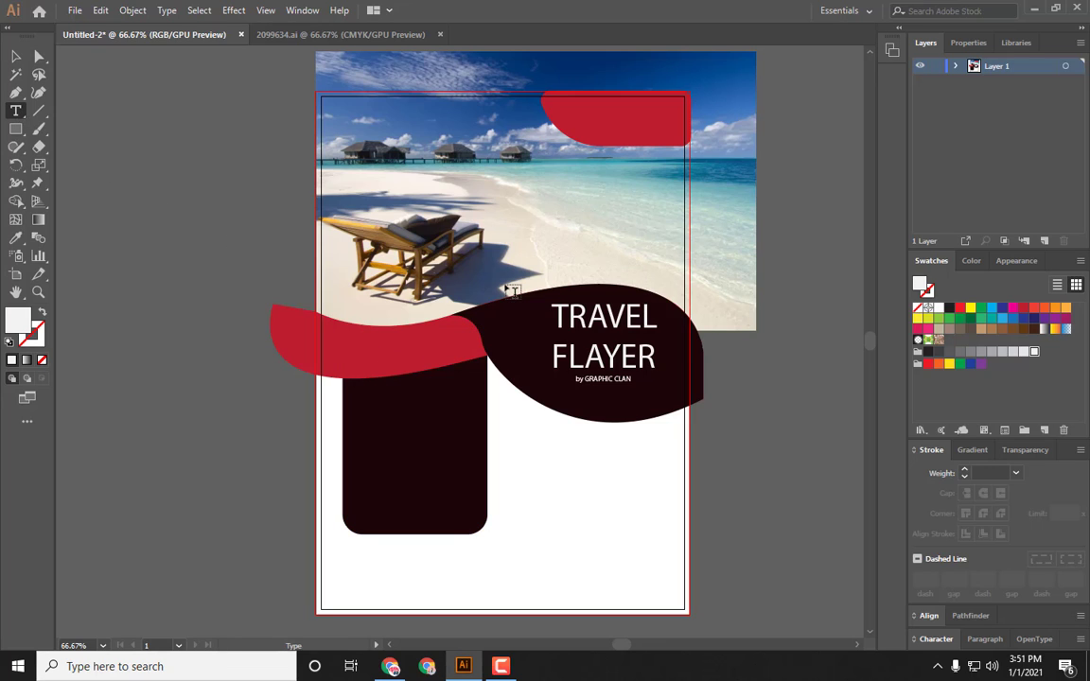
pyautogui.click(124, 180)
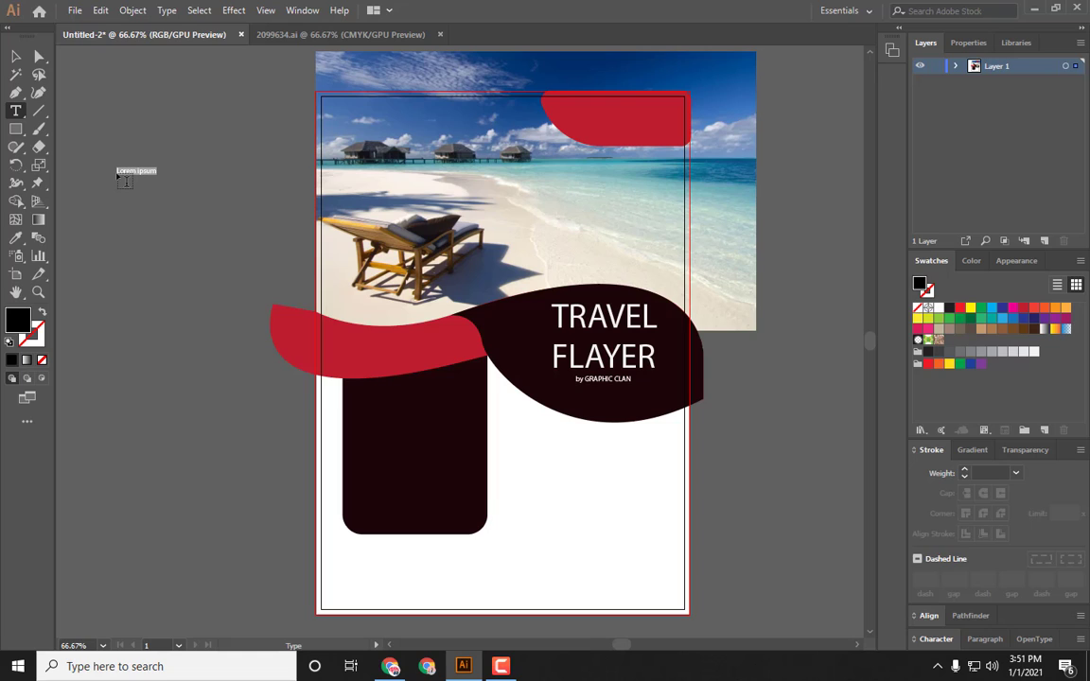
pyautogui.press('BackSpace')
pyautogui.write('$1000')
pyautogui.press('Escape')
pyautogui.moveTo(140, 180); pyautogui.dragTo(254, 227)
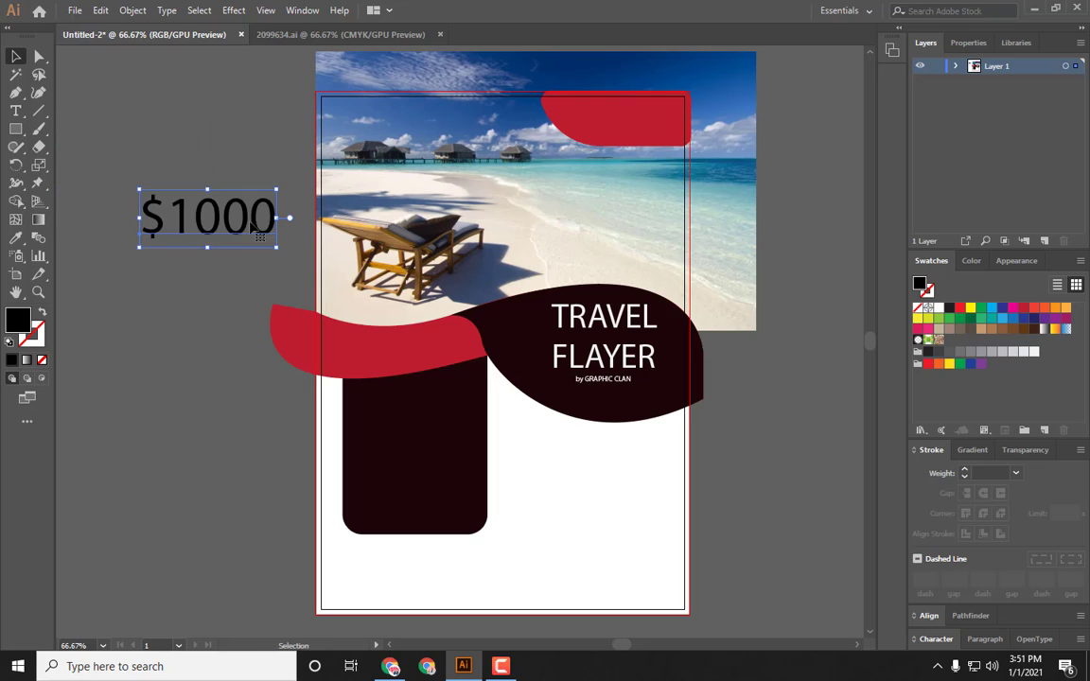
# Step: Edit the price text to read "$999"
pyautogui.click(15, 112)
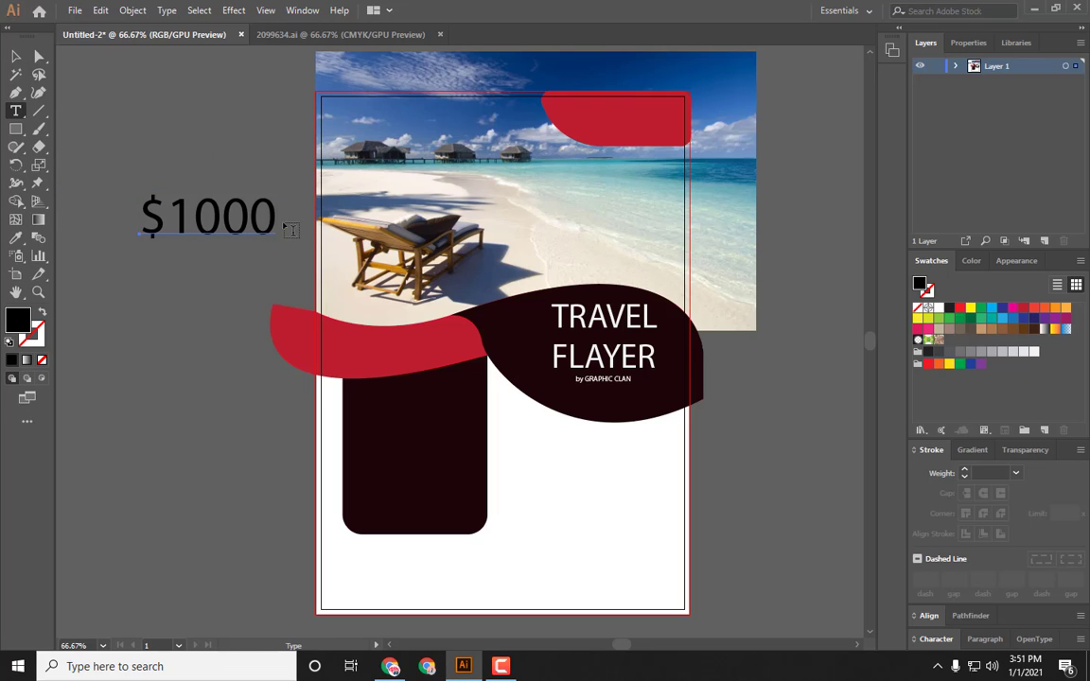
pyautogui.click(271, 219)
pyautogui.press('BackSpace')
pyautogui.press('BackSpace')
pyautogui.press('BackSpace')
pyautogui.press('BackSpace')
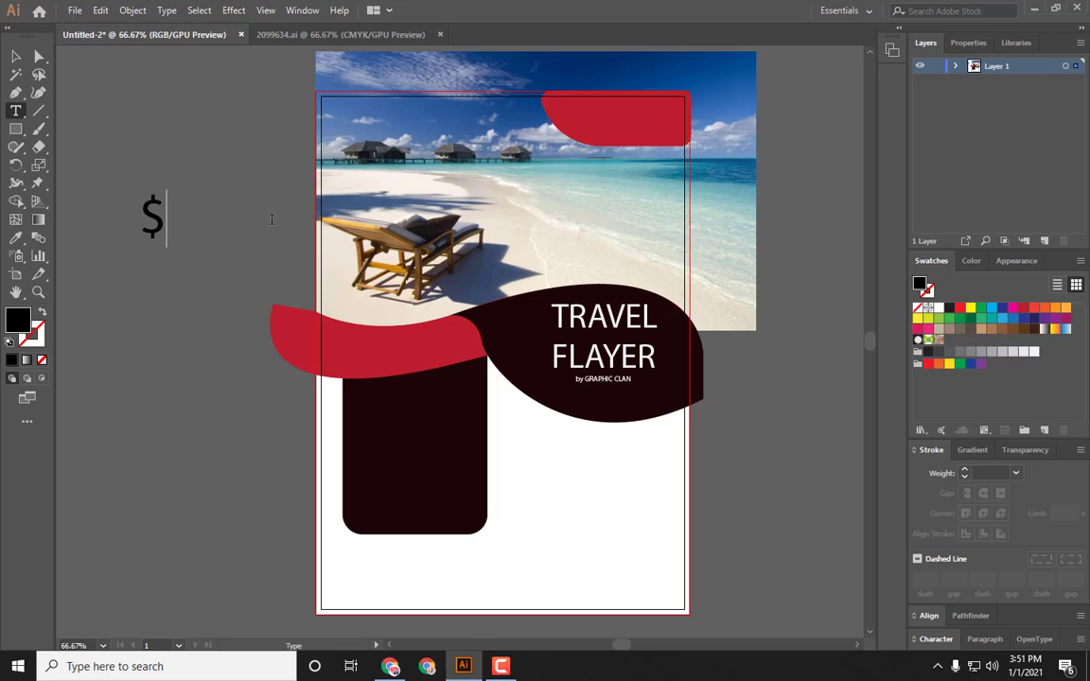
pyautogui.write('999')
pyautogui.click(15, 56)
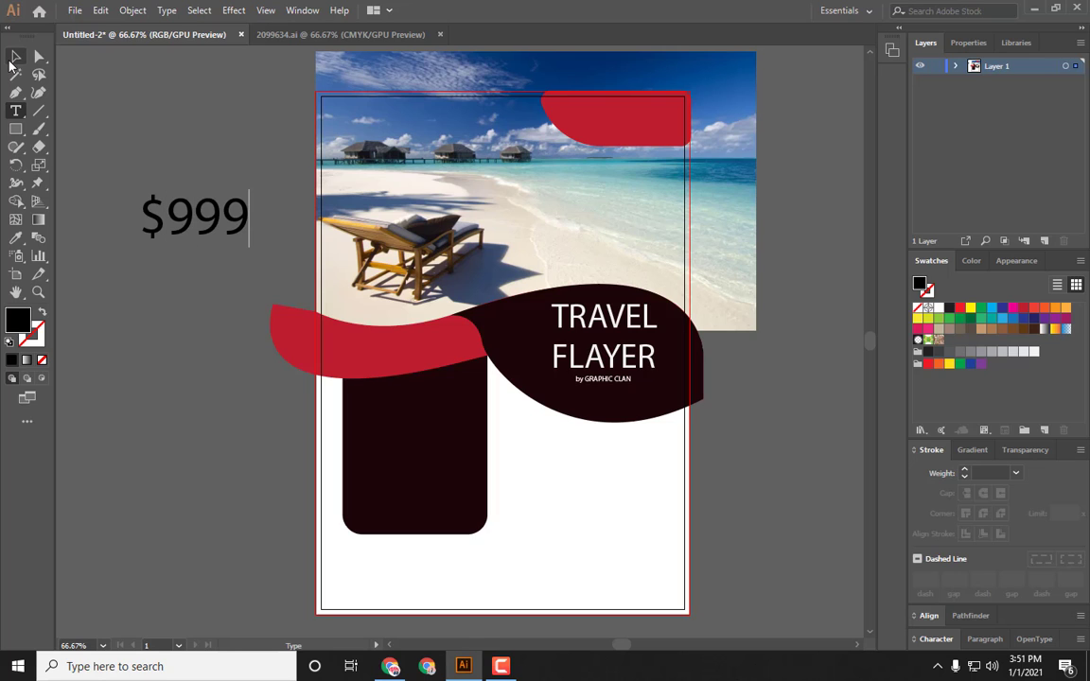
# Step: Place the "$999" price text on the left part of the red band
pyautogui.moveTo(207, 218); pyautogui.dragTo(405, 355)
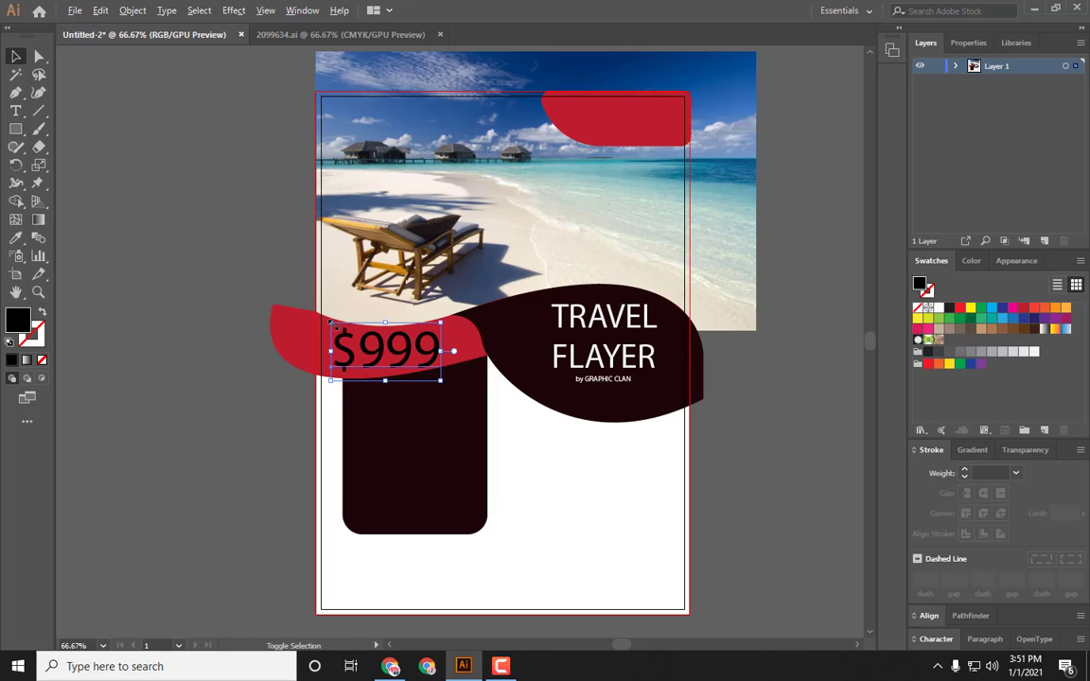
pyautogui.moveTo(336, 328); pyautogui.dragTo(342, 329)
pyautogui.click(170, 274)
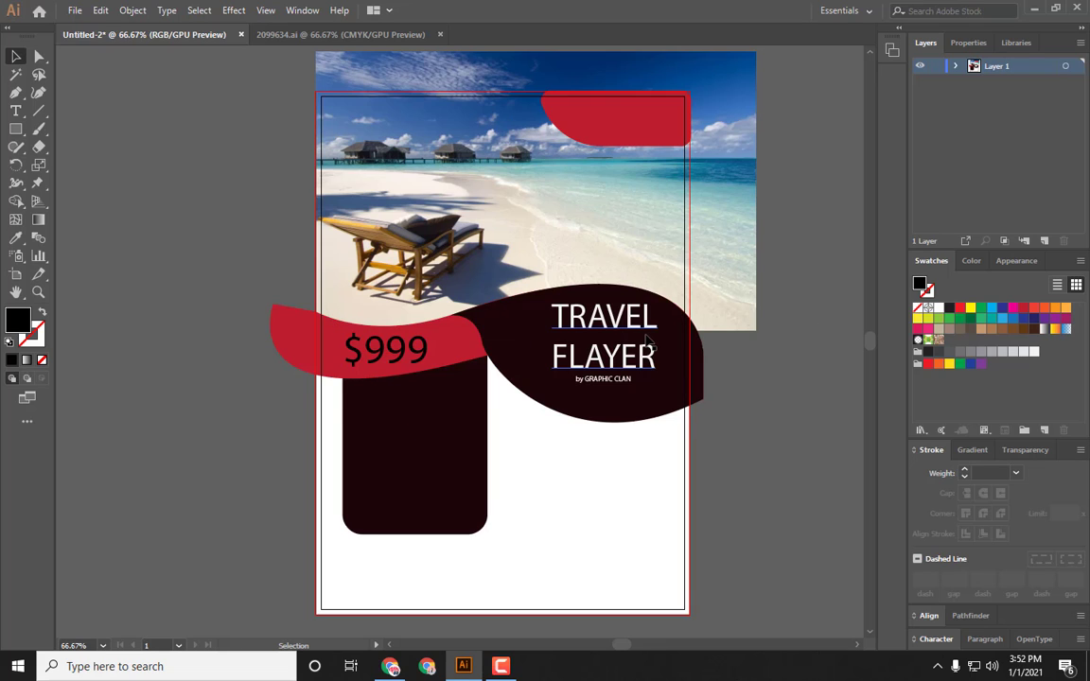
pyautogui.scroll(-1, 280, 369)
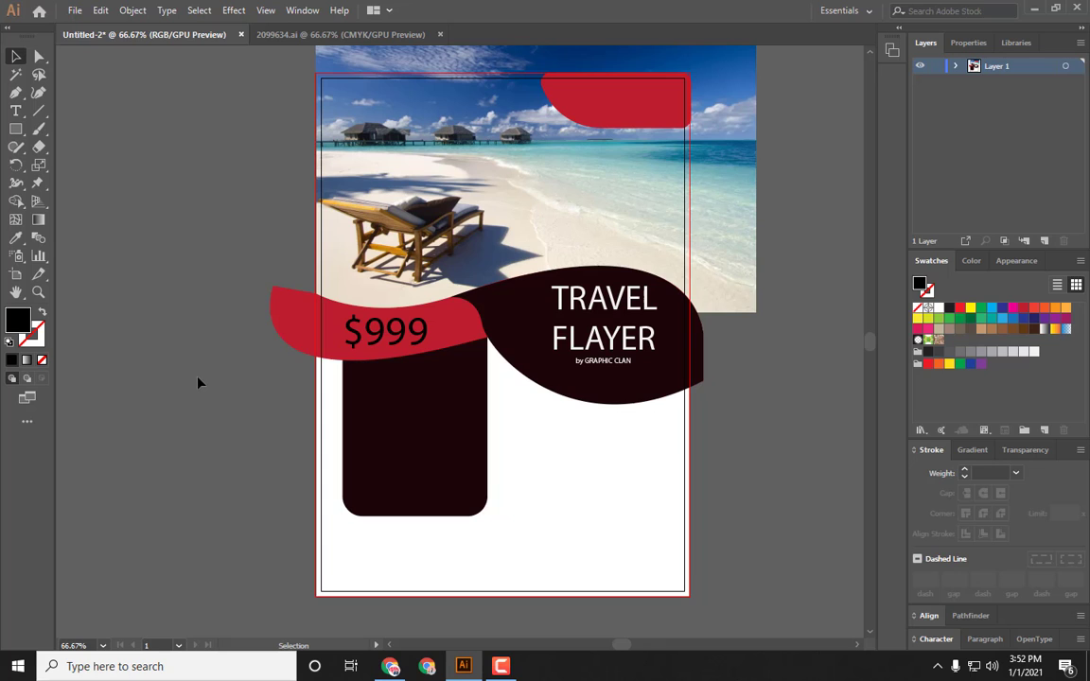
pyautogui.moveTo(501, 666)
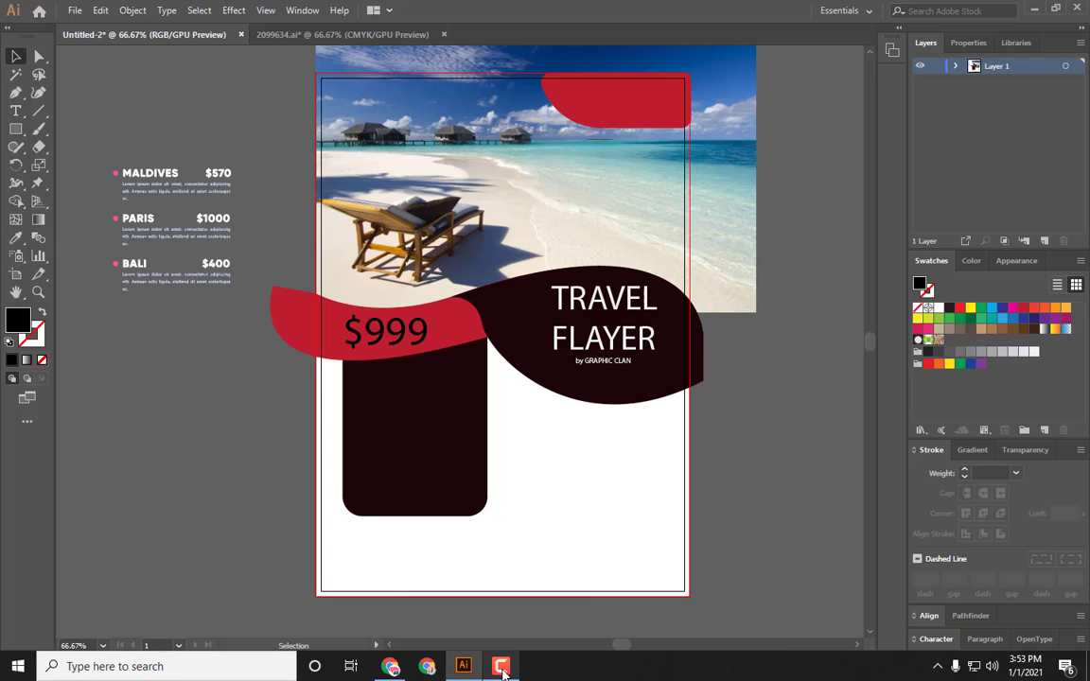
pyautogui.click(502, 667)
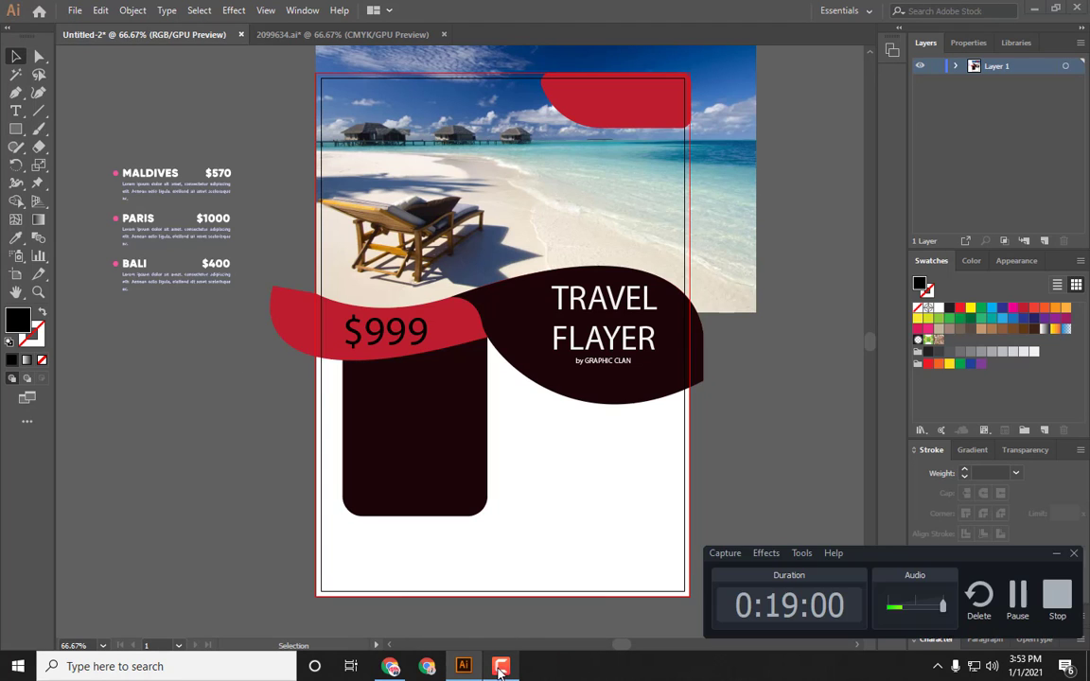
pyautogui.click(501, 667)
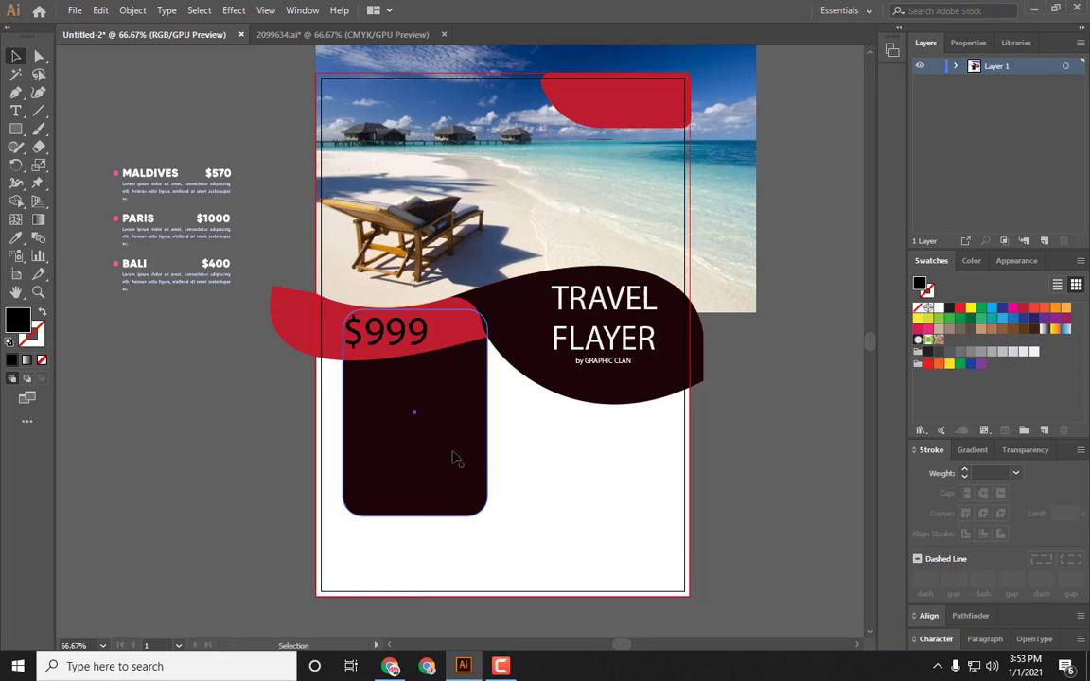
# Step: Move the destinations price list onto the dark rounded panel under the price and nudge it up slightly
pyautogui.click(228, 281)
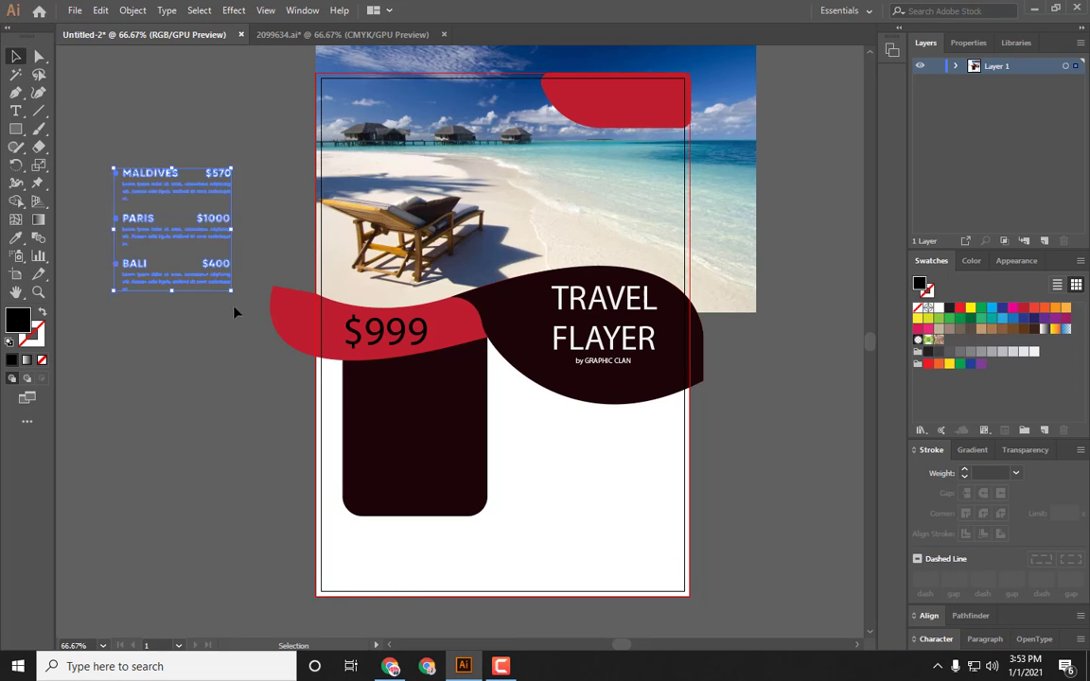
pyautogui.moveTo(228, 281); pyautogui.dragTo(471, 478)
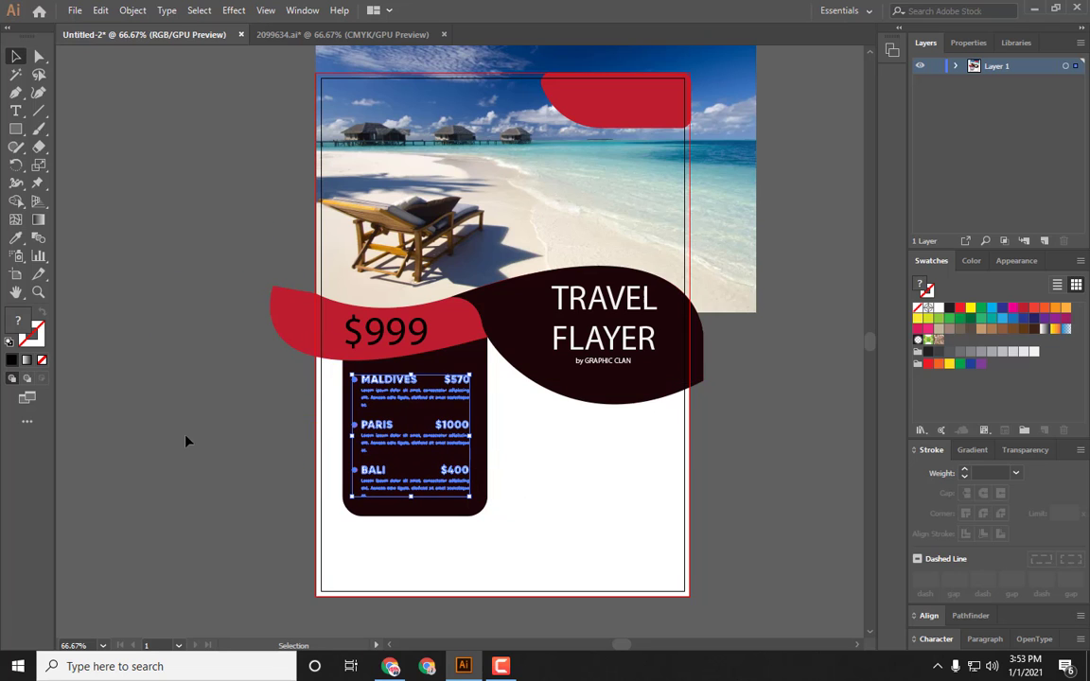
pyautogui.press('Up')
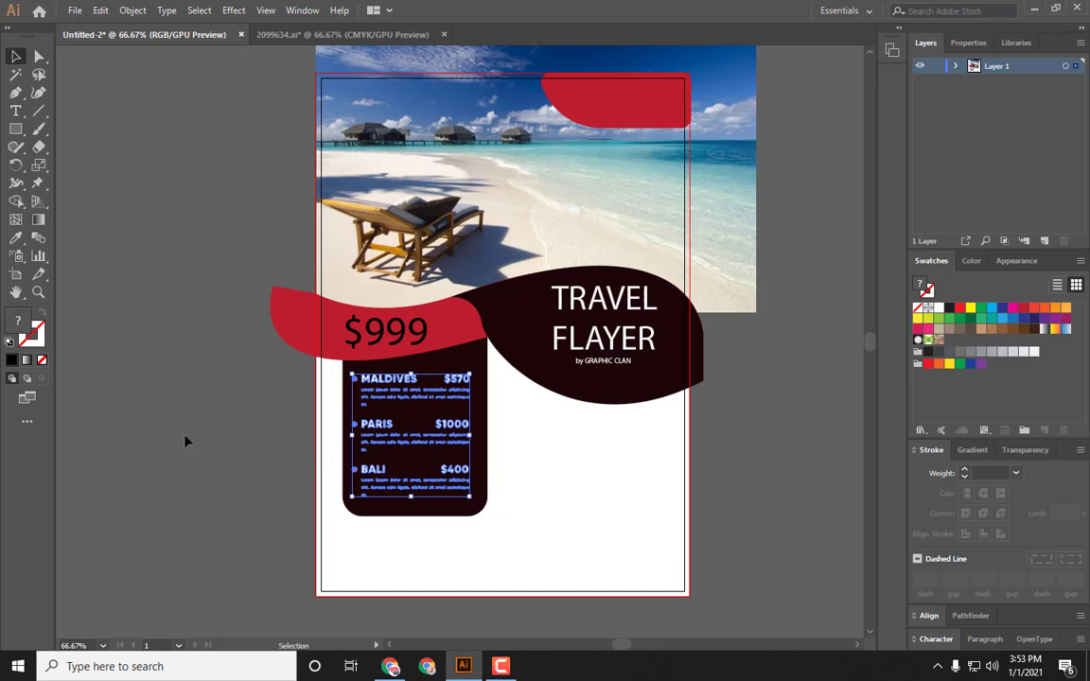
pyautogui.click(186, 441)
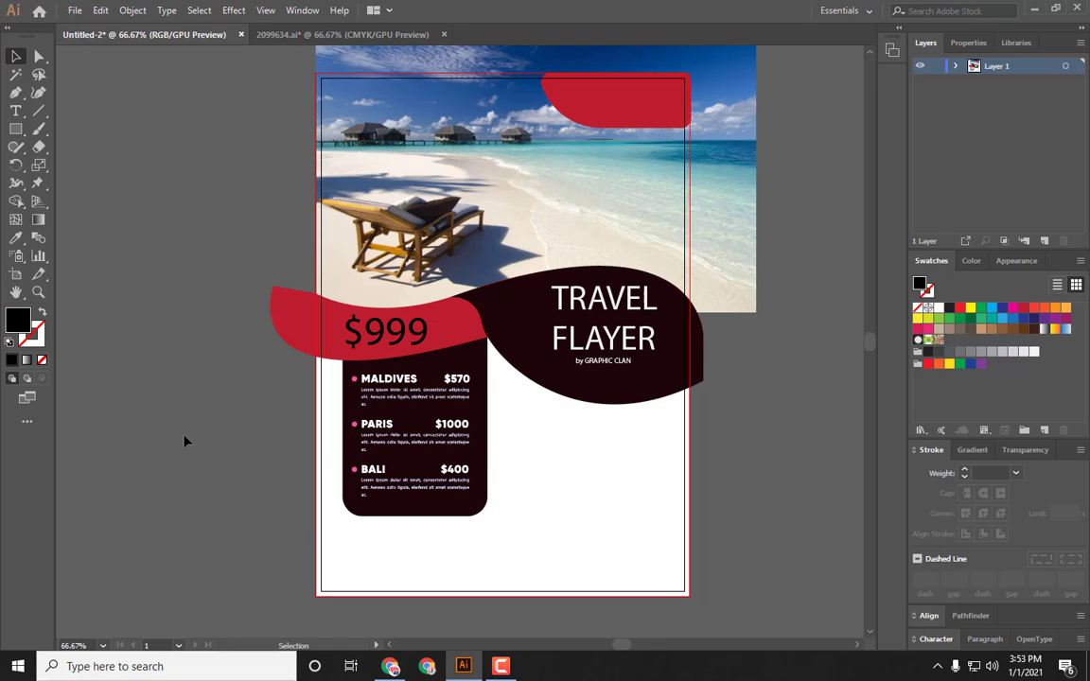
pyautogui.click(15, 111)
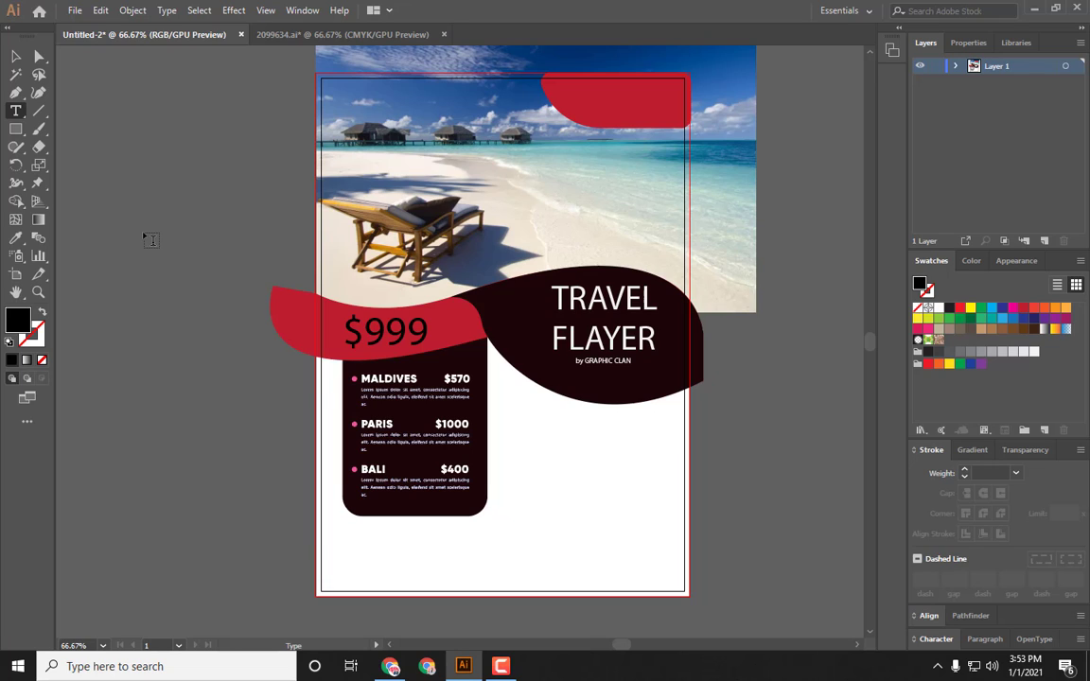
pyautogui.hotkey('shift', 't')
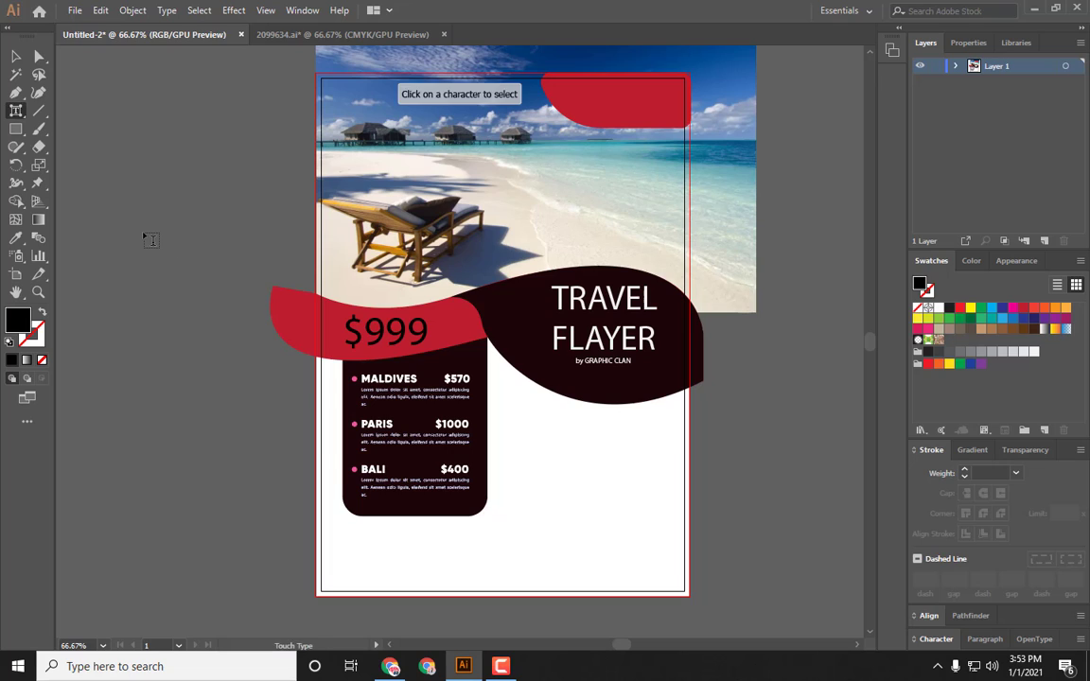
pyautogui.press('a')
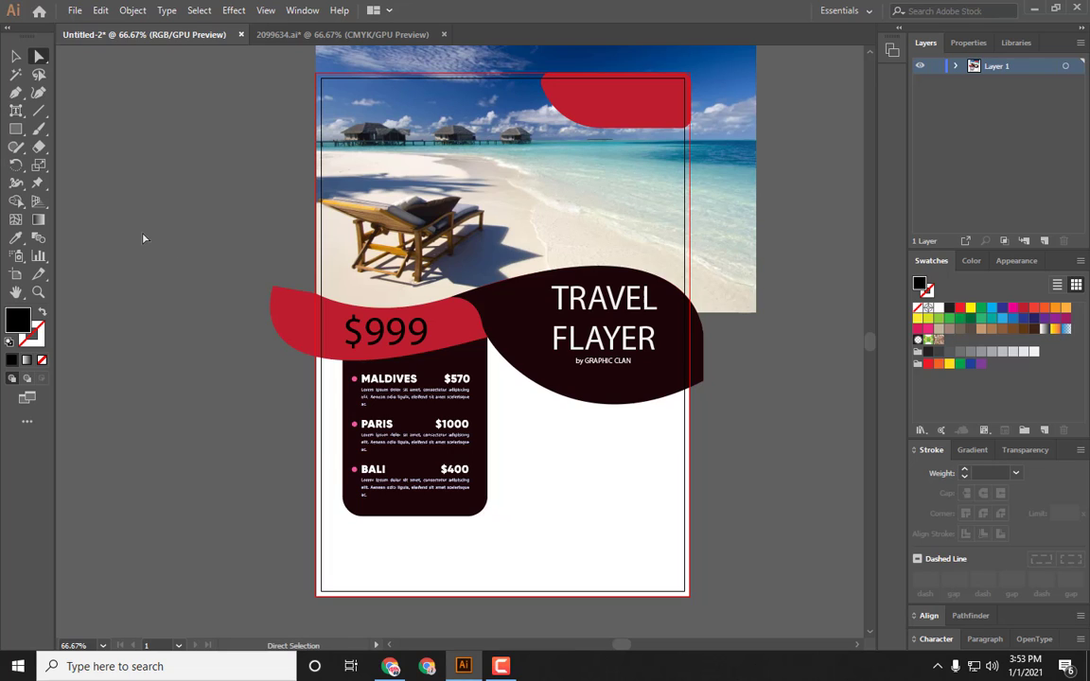
pyautogui.press('y')
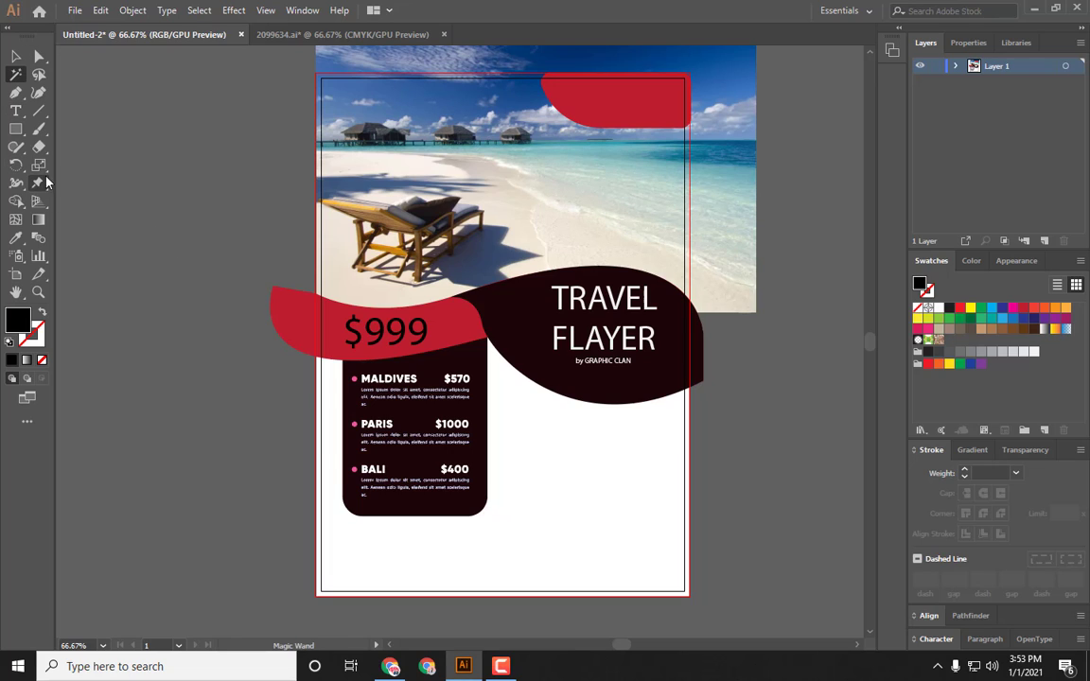
# Step: Create point text on the pasteboard reading "TRAVEL" and "PACKAGES" on two lines
pyautogui.click(25, 118)
pyautogui.click(169, 220)
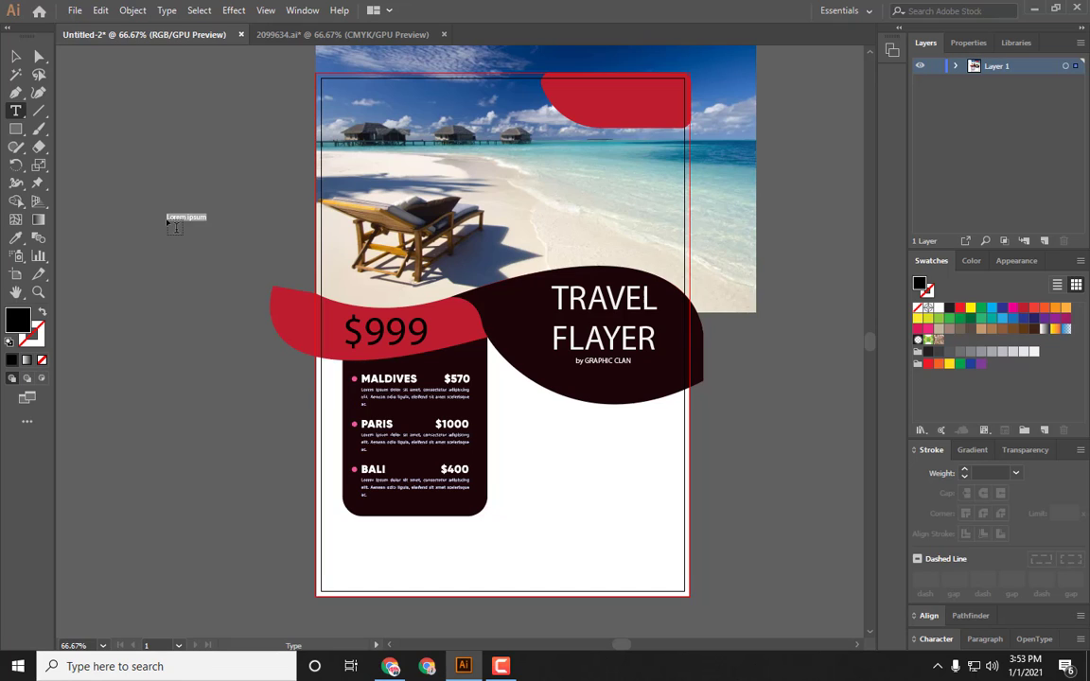
pyautogui.press('BackSpace')
pyautogui.write('TRAVEL')
pyautogui.press('Return')
pyautogui.write('PACKAGES')
pyautogui.click(15, 56)
# Step: Move the "TRAVEL PACKAGES" text onto the page right of the dark panel and set its font size to 24 pt
pyautogui.click(232, 294)
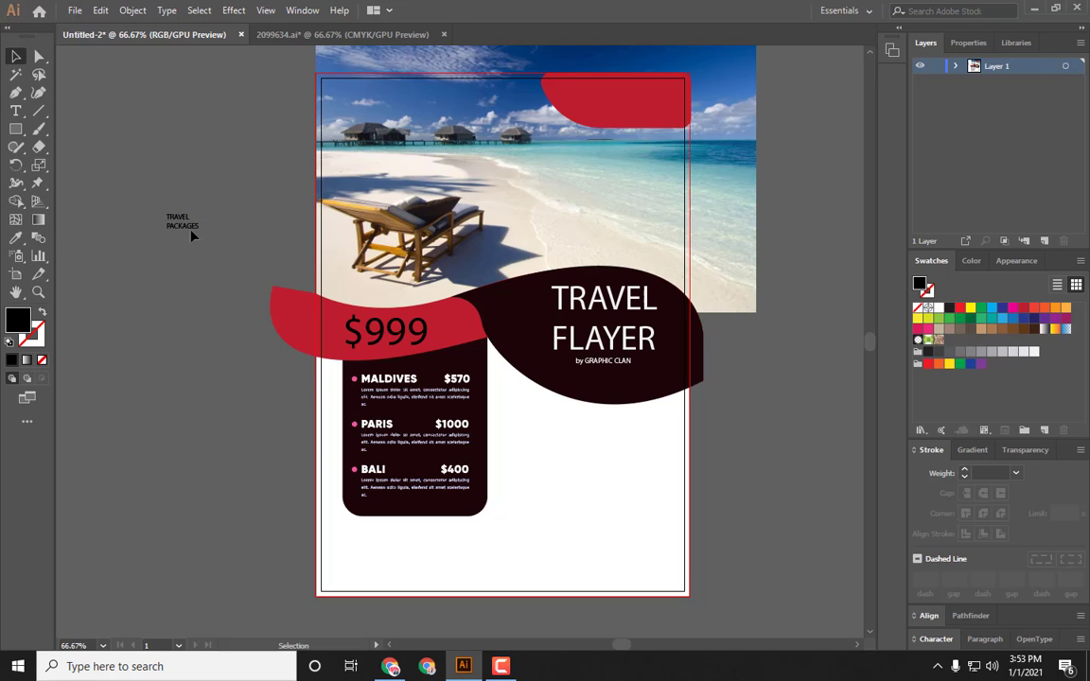
pyautogui.moveTo(190, 233); pyautogui.dragTo(638, 456)
pyautogui.click(936, 639)
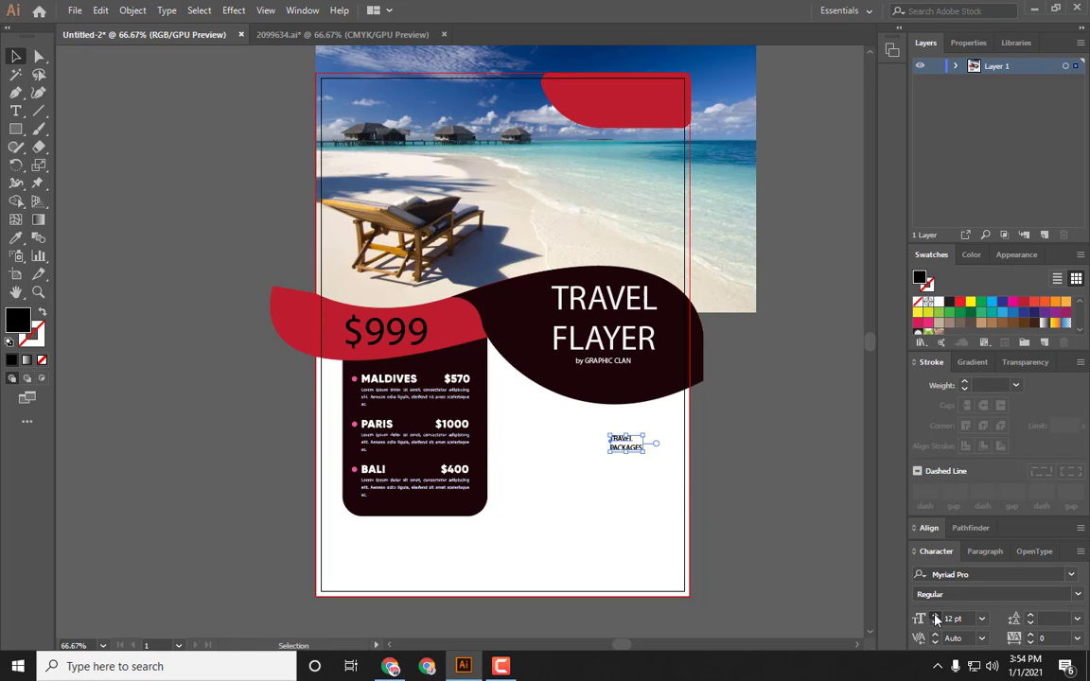
pyautogui.click(936, 617)
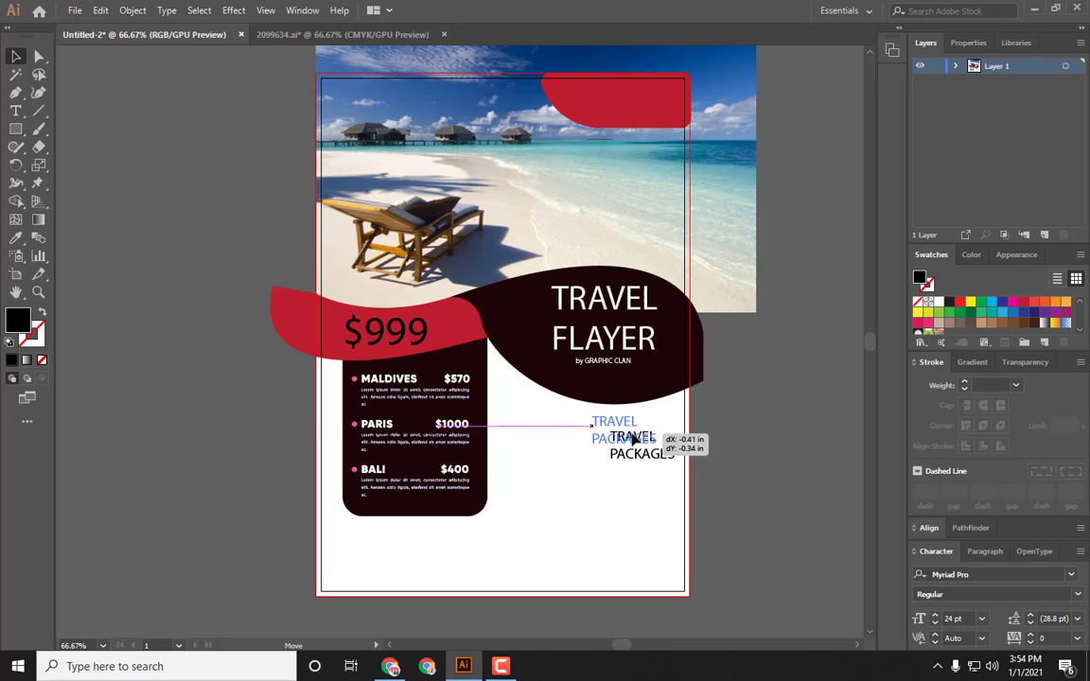
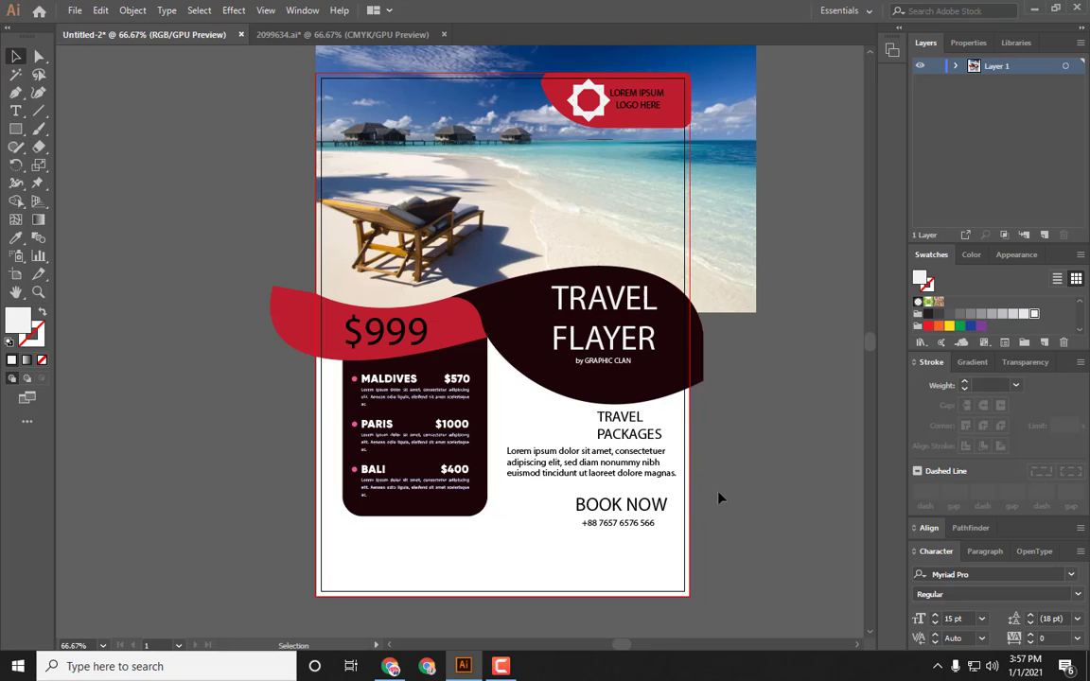
# Step: Group the destination entries of the price list together
pyautogui.click(606, 317)
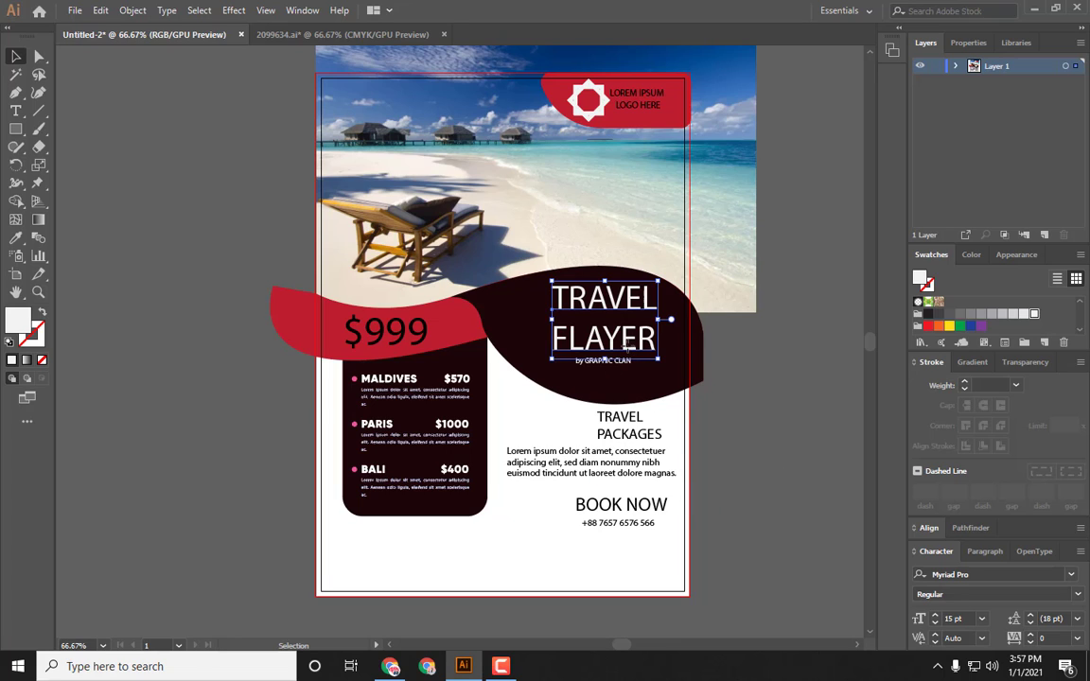
pyautogui.click(759, 400)
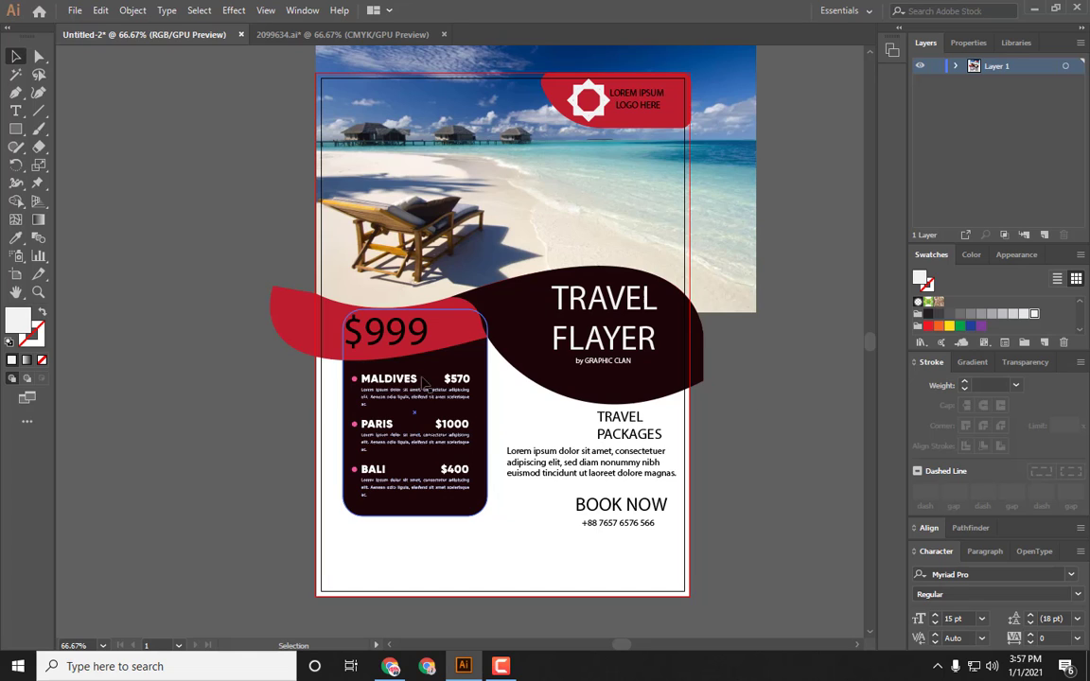
pyautogui.moveTo(403, 385); pyautogui.dragTo(406, 385)
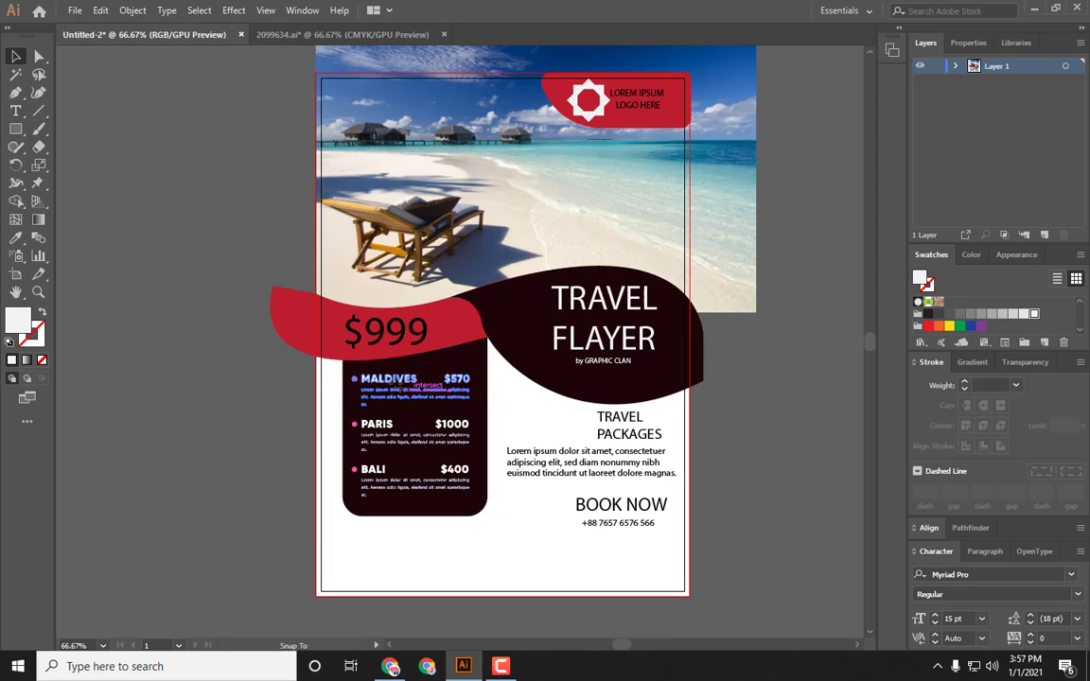
pyautogui.keyDown('shift'); pyautogui.click(402, 437); pyautogui.keyUp('shift')
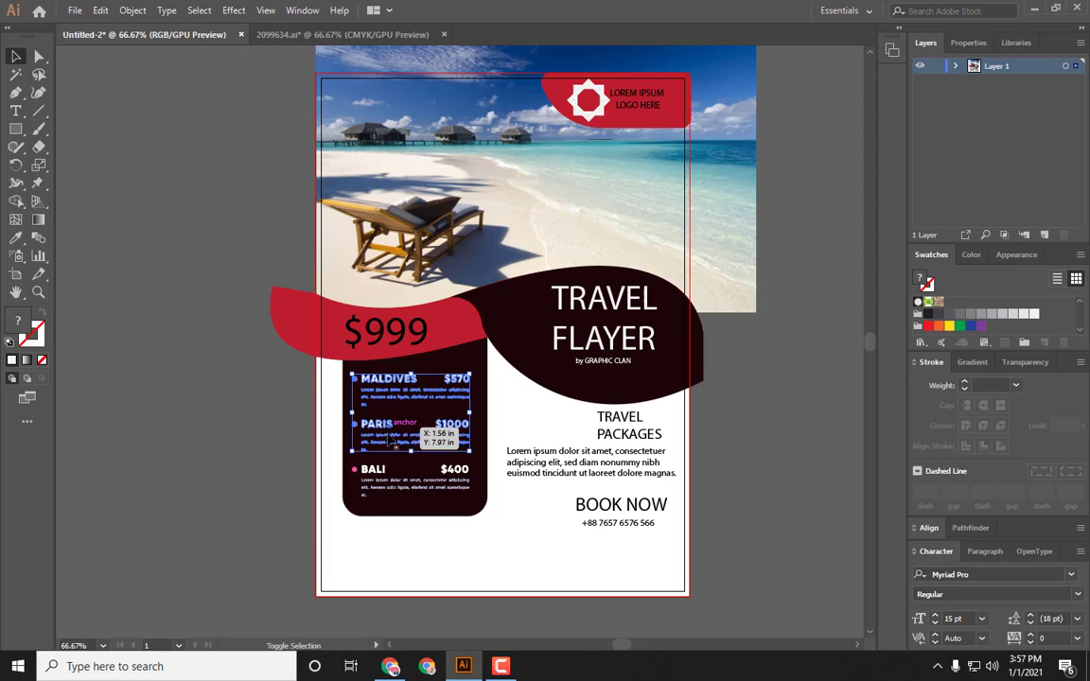
pyautogui.keyDown('shift'); pyautogui.click(391, 487); pyautogui.keyUp('shift')
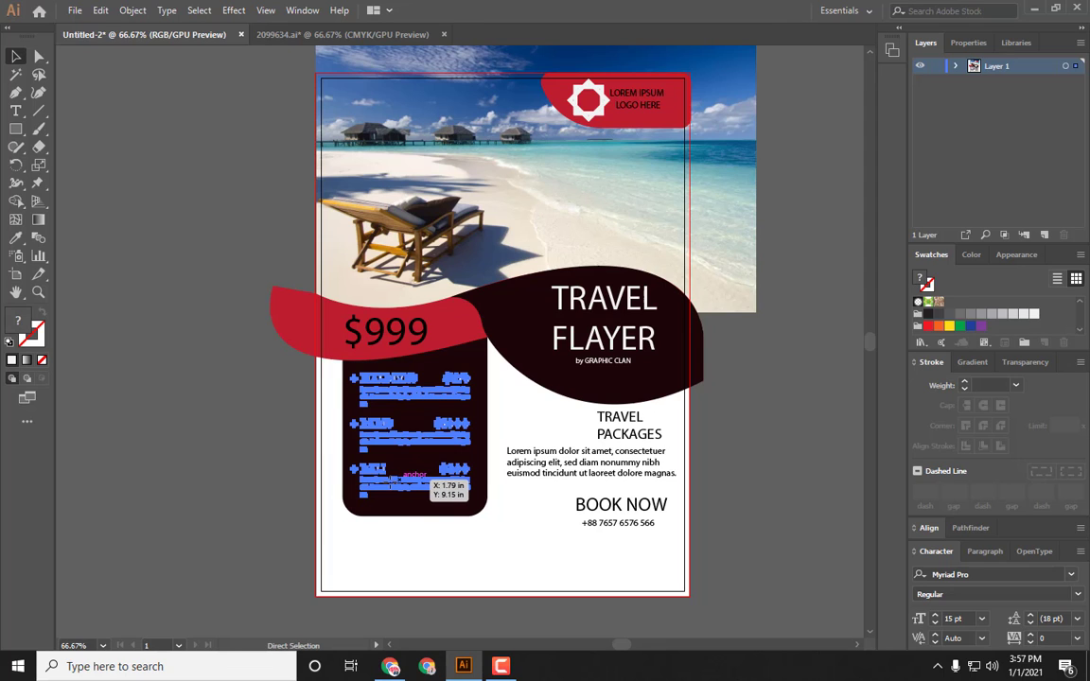
pyautogui.hotkey('ctrl', 'g')
pyautogui.click(243, 424)
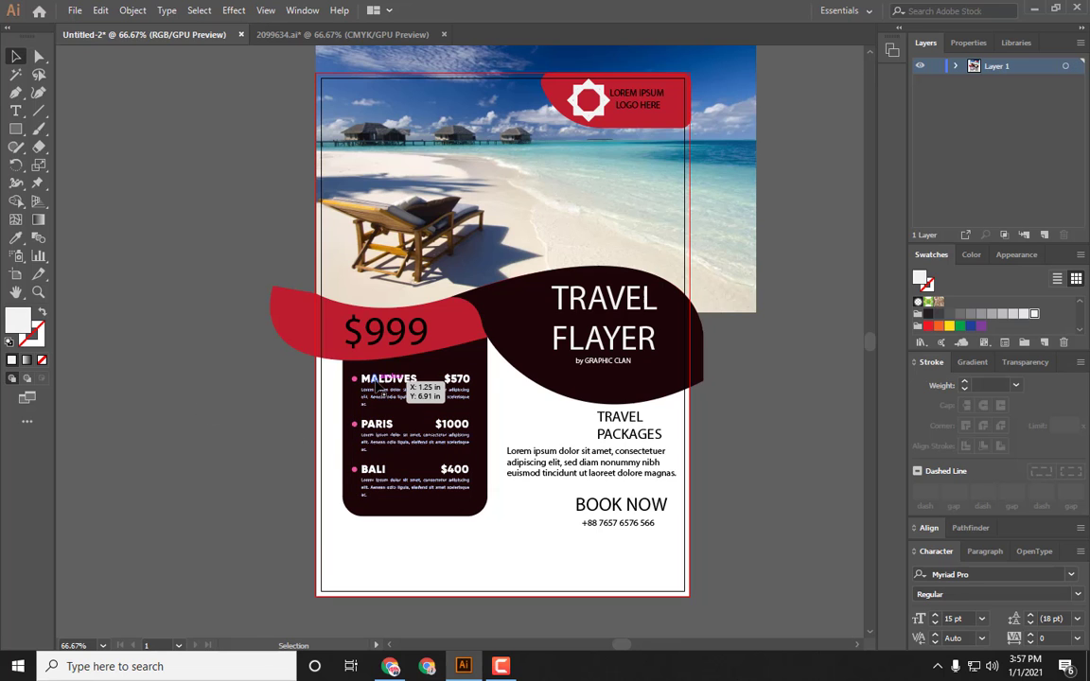
# Step: Try placing the destinations list over the beach image with a black fill
pyautogui.click(376, 384)
pyautogui.moveTo(370, 380)
pyautogui.mouseDown()
pyautogui.moveTo(508, 163)
pyautogui.moveTo(520, 214)
pyautogui.moveTo(508, 420)
pyautogui.moveTo(416, 538)
pyautogui.moveTo(407, 384)
pyautogui.moveTo(422, 348)
pyautogui.moveTo(426, 144)
pyautogui.moveTo(558, 159)
pyautogui.mouseUp()
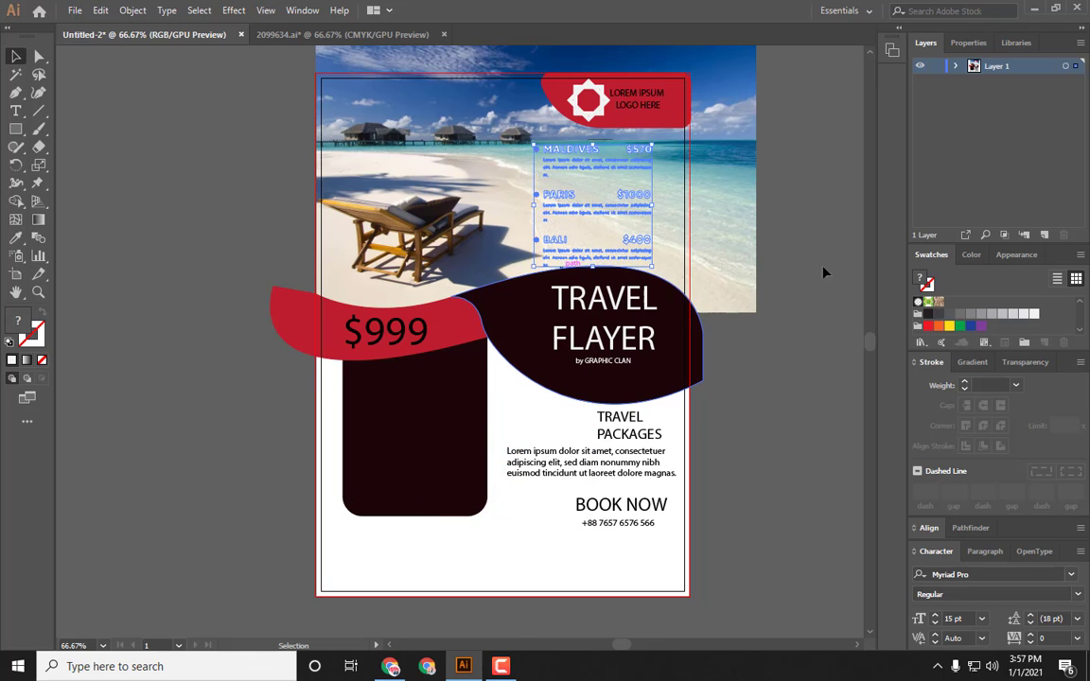
pyautogui.click(930, 315)
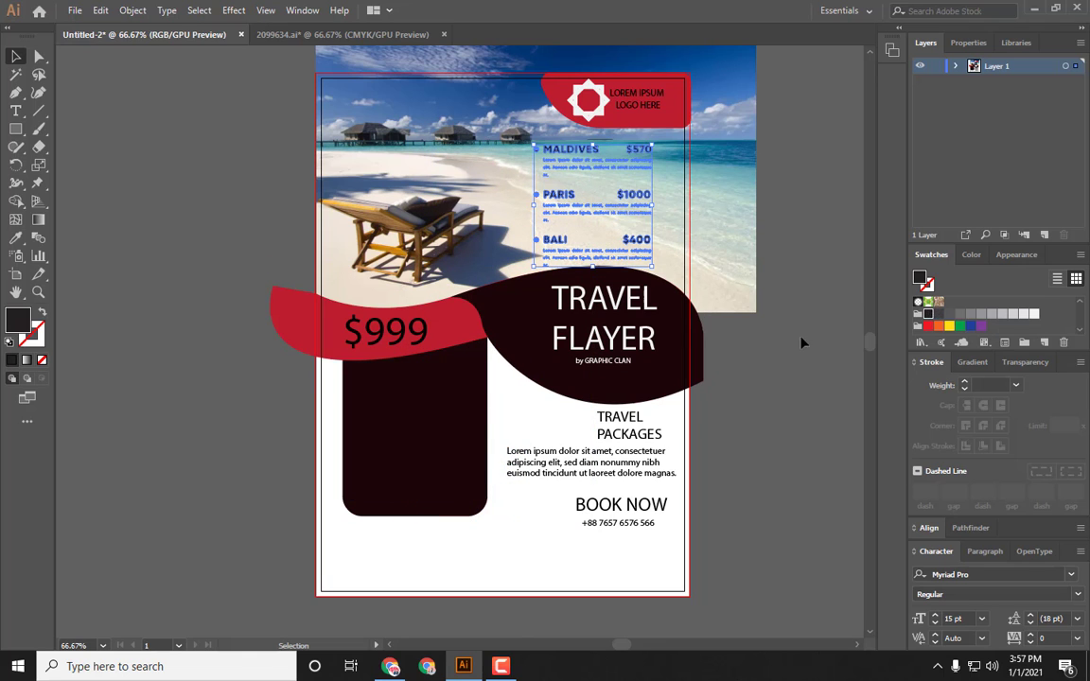
pyautogui.click(720, 359)
# Step: Try moving the title onto the rounded panel and the description paragraph, filled white, up onto the red band
pyautogui.moveTo(640, 289); pyautogui.dragTo(426, 394)
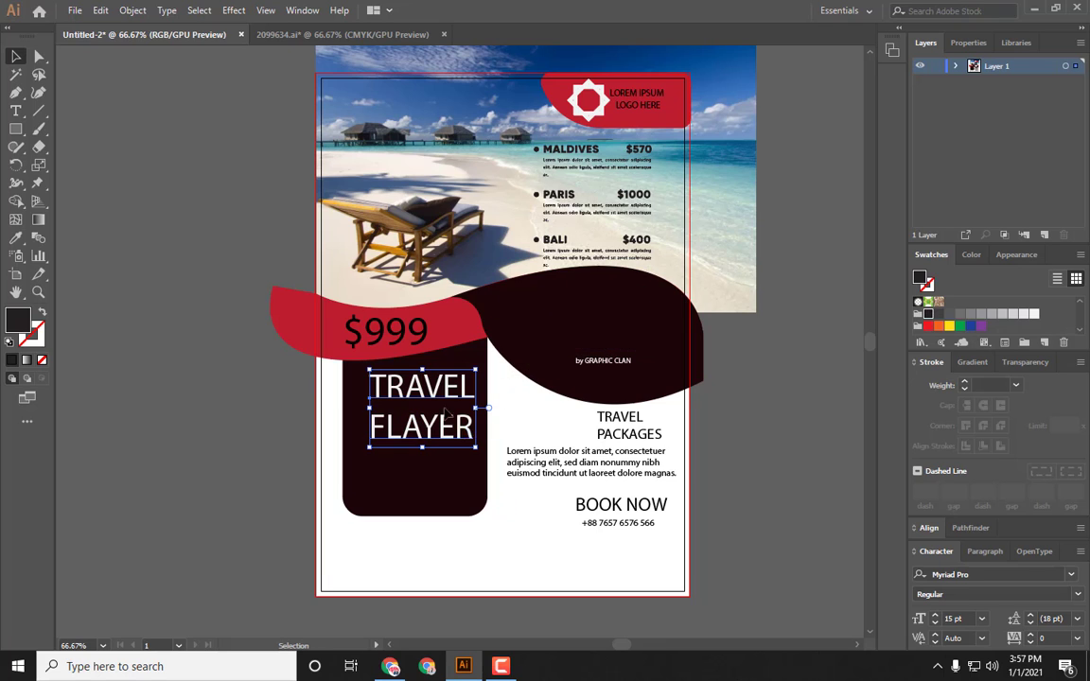
pyautogui.moveTo(549, 461); pyautogui.dragTo(482, 306)
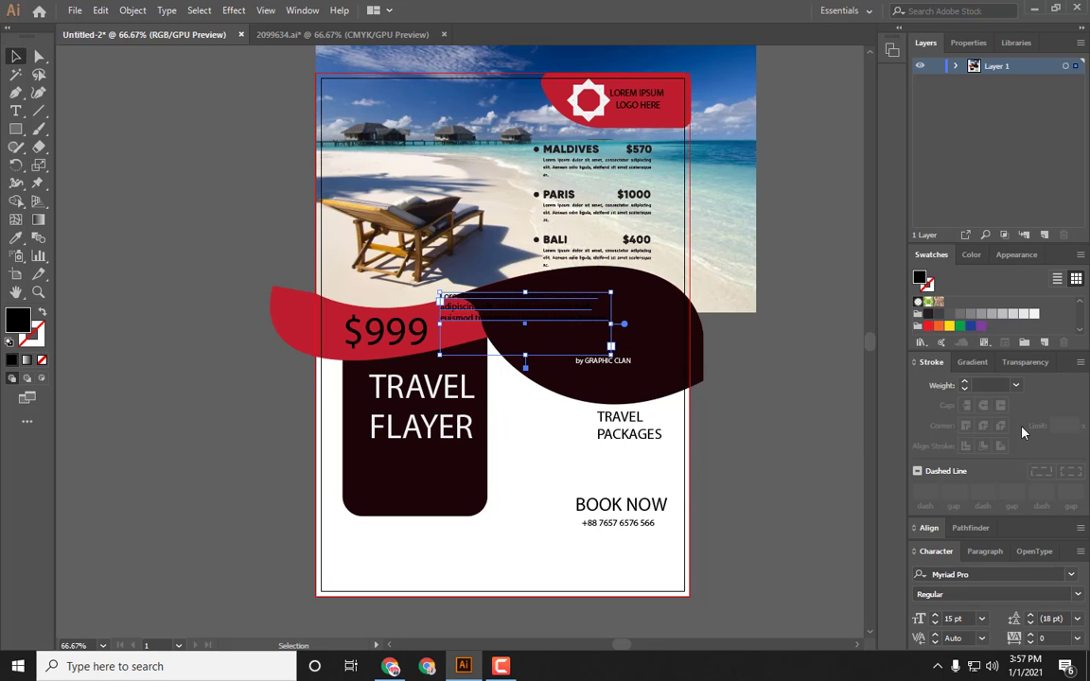
pyautogui.click(1034, 314)
pyautogui.click(790, 374)
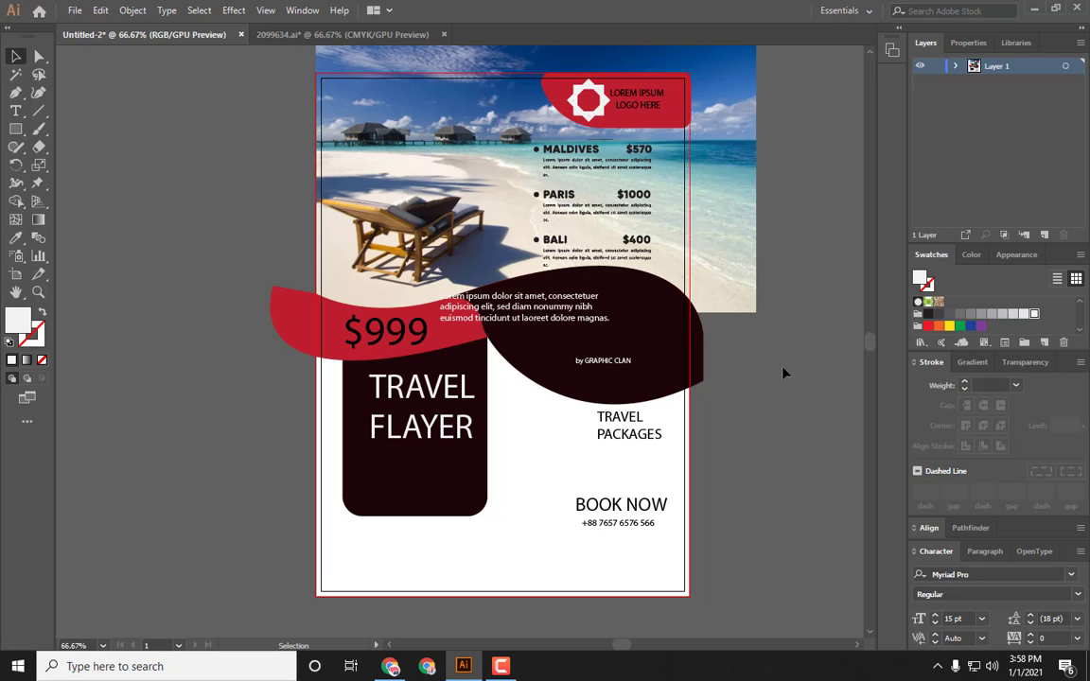
# Step: Return the title, description paragraph and destinations list to their original places, restoring the list's white fill
pyautogui.moveTo(458, 390); pyautogui.dragTo(242, 198)
pyautogui.moveTo(535, 313); pyautogui.dragTo(608, 459)
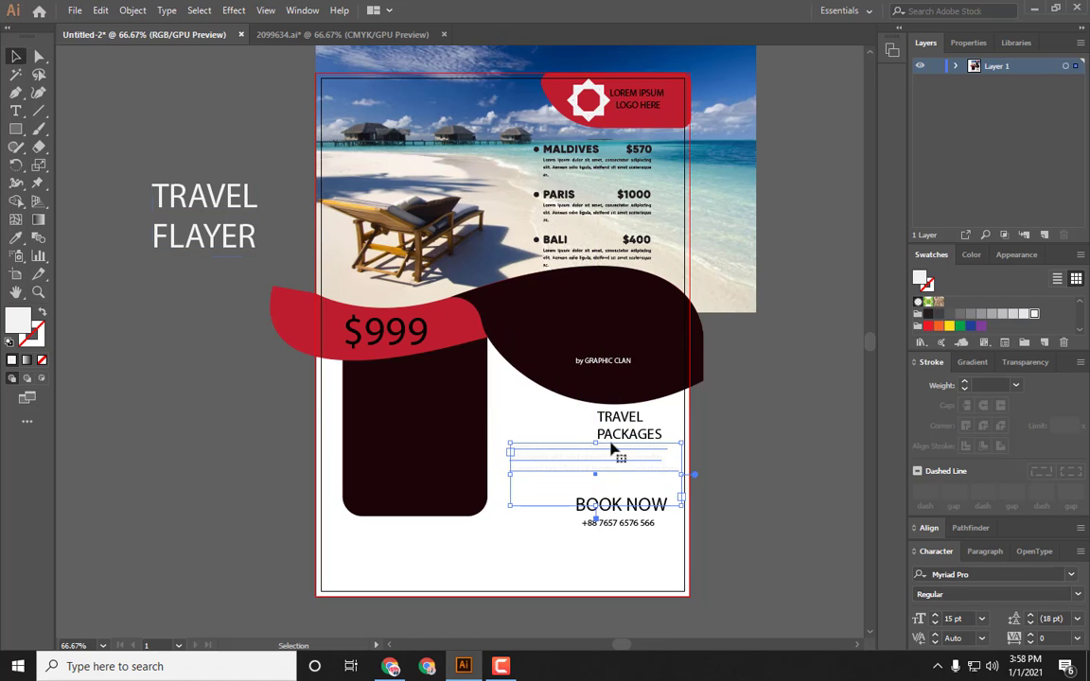
pyautogui.moveTo(566, 244); pyautogui.dragTo(388, 477)
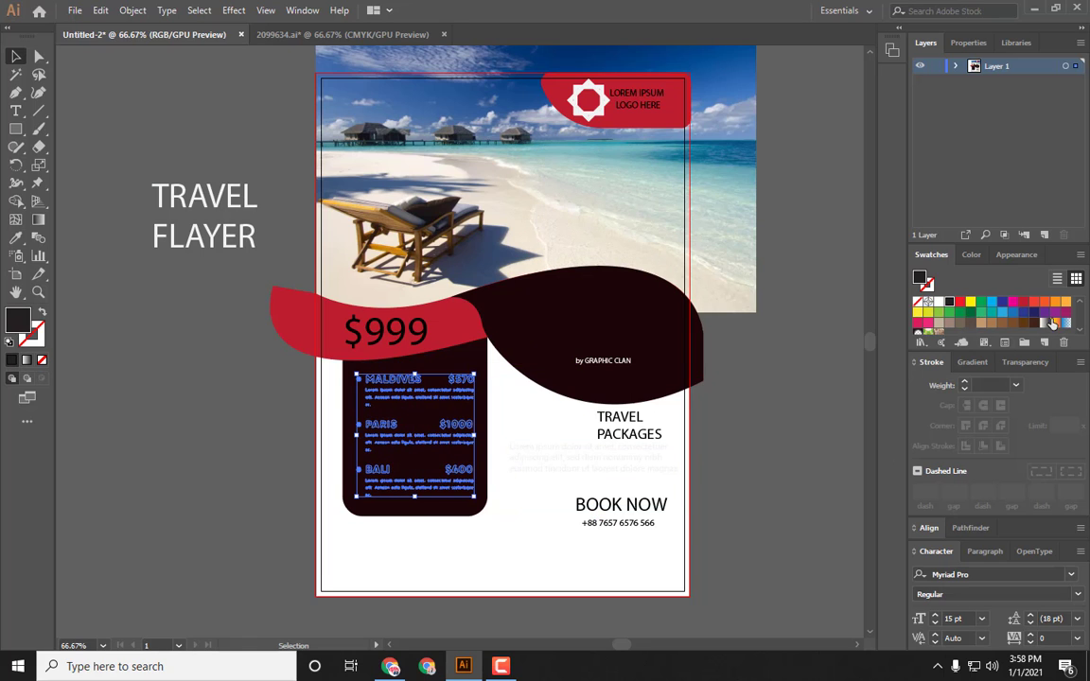
pyautogui.click(921, 299)
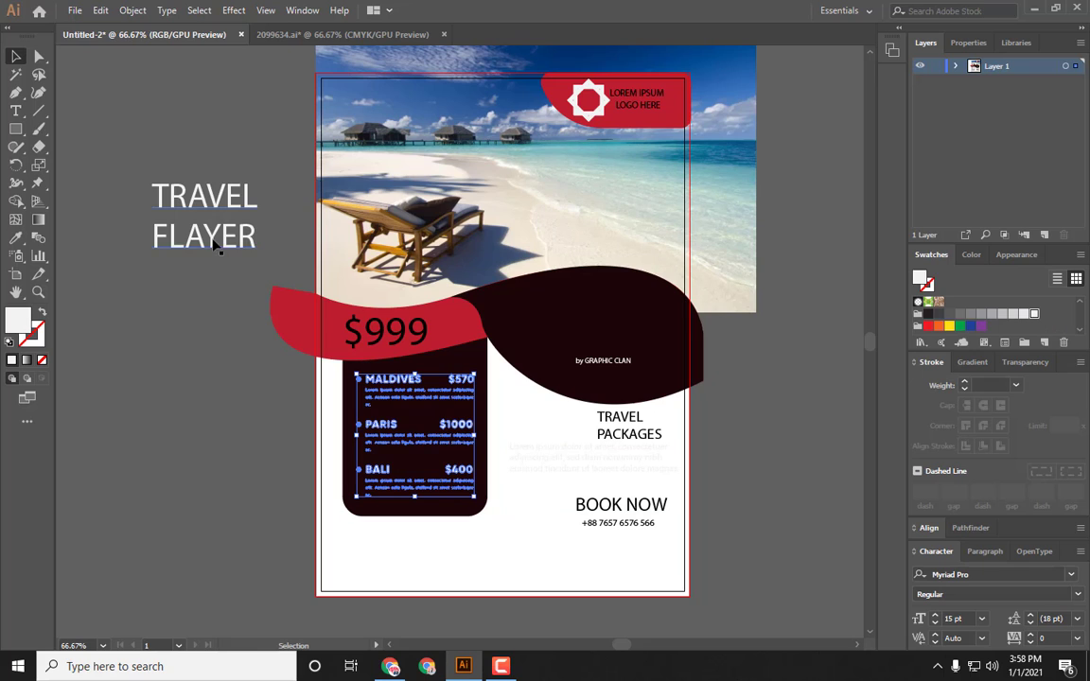
pyautogui.moveTo(216, 244); pyautogui.dragTo(615, 347)
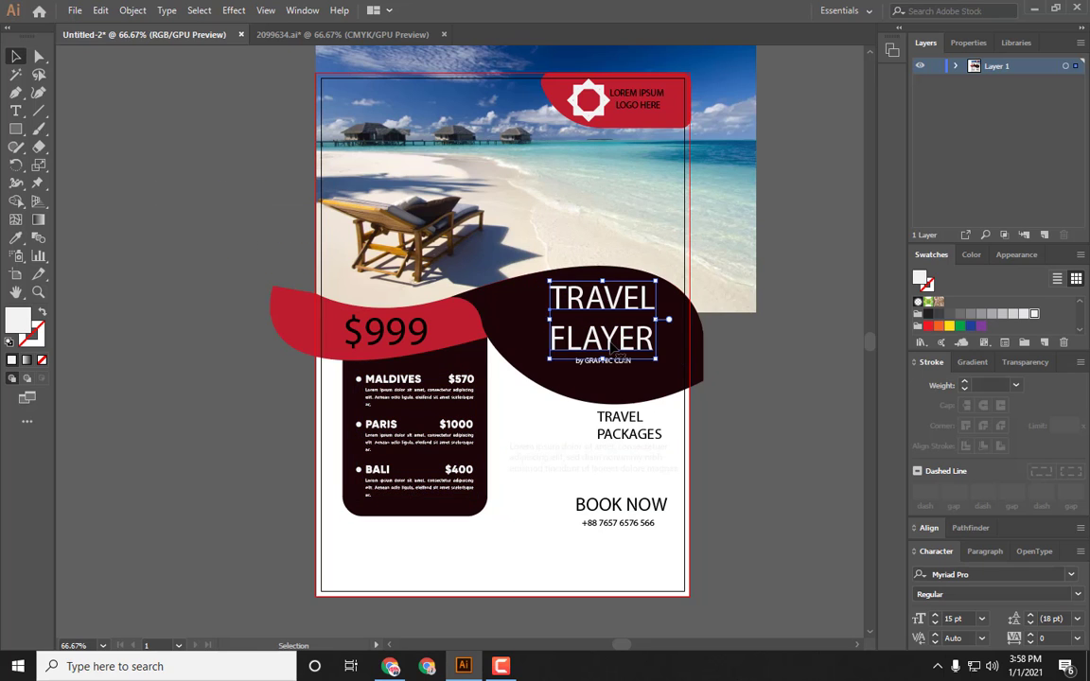
pyautogui.click(780, 368)
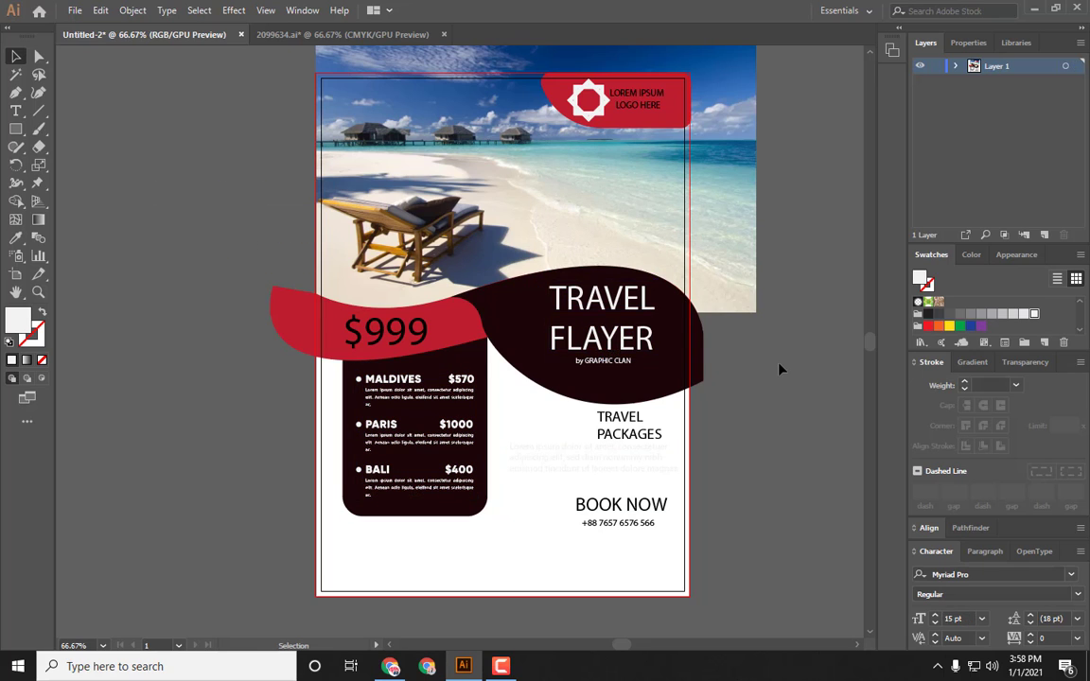
# Step: Fill the description paragraph with a dark gray swatch
pyautogui.click(656, 468)
pyautogui.click(949, 315)
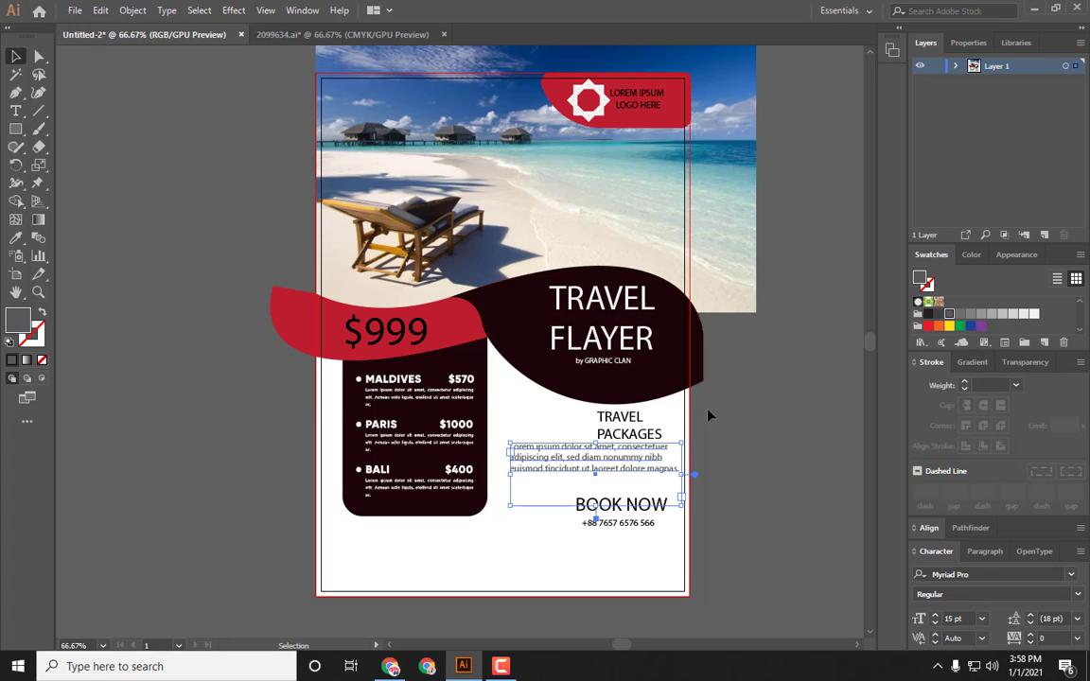
pyautogui.click(721, 410)
# Step: Nudge the dark wave shape behind the title slightly and lock it
pyautogui.click(564, 335)
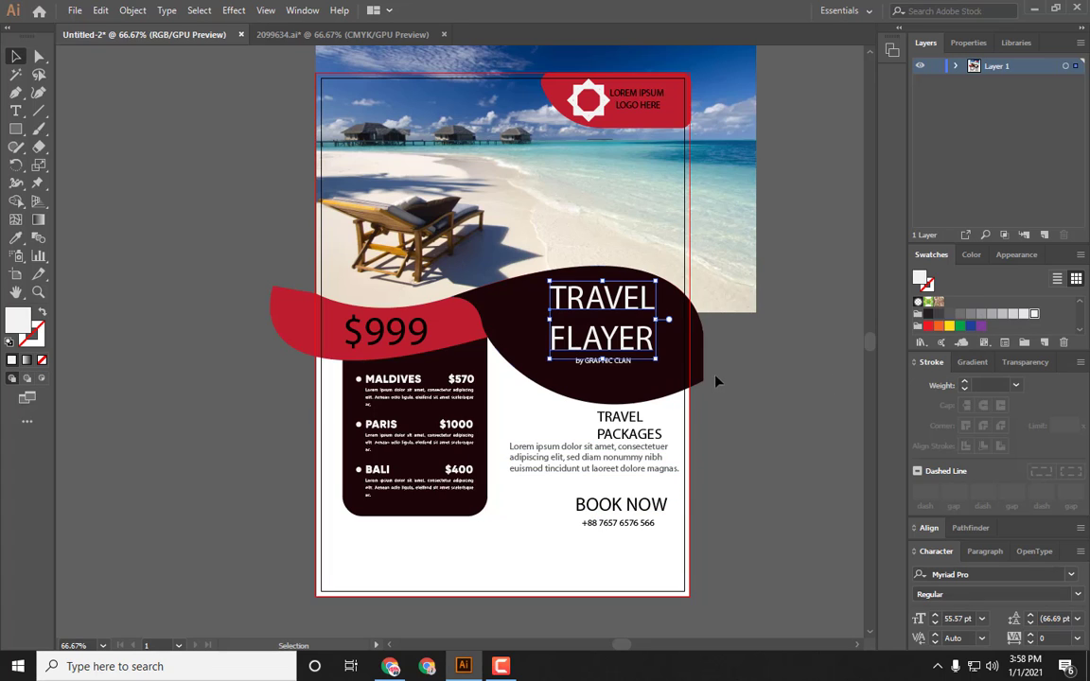
pyautogui.click(607, 378)
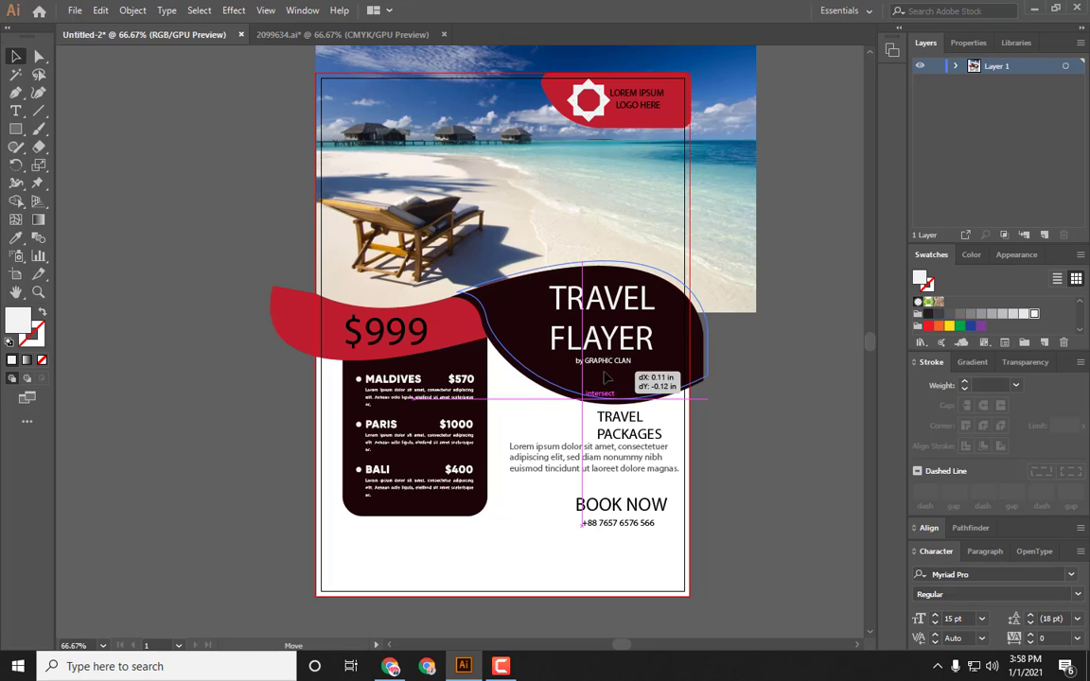
pyautogui.moveTo(607, 379); pyautogui.dragTo(603, 384)
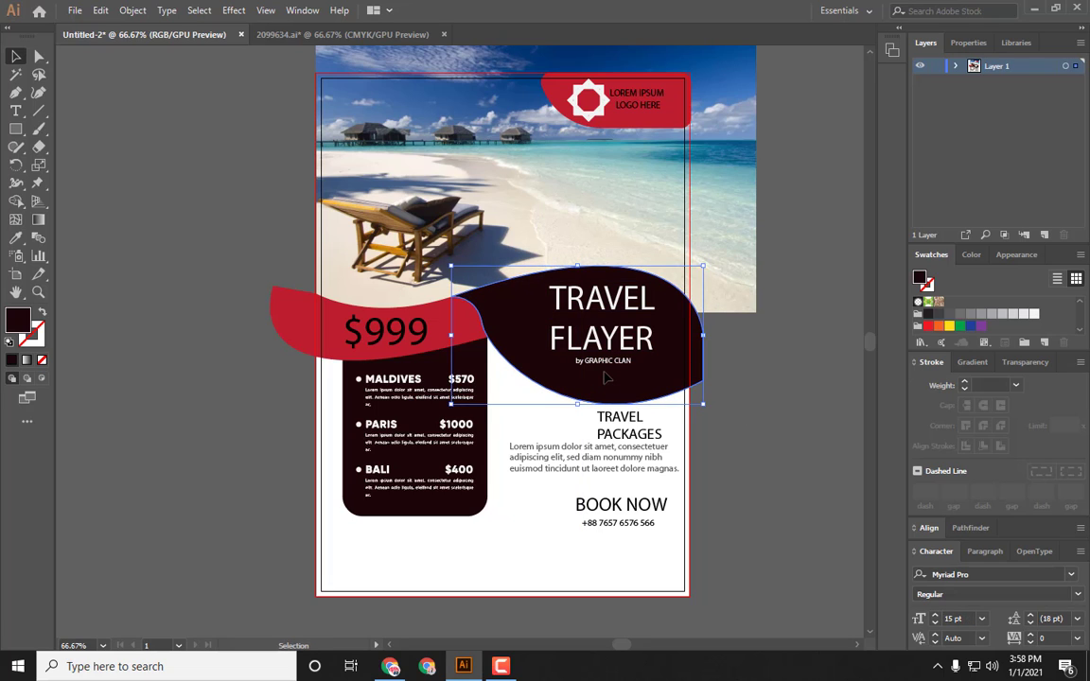
pyautogui.hotkey('ctrl', '2')
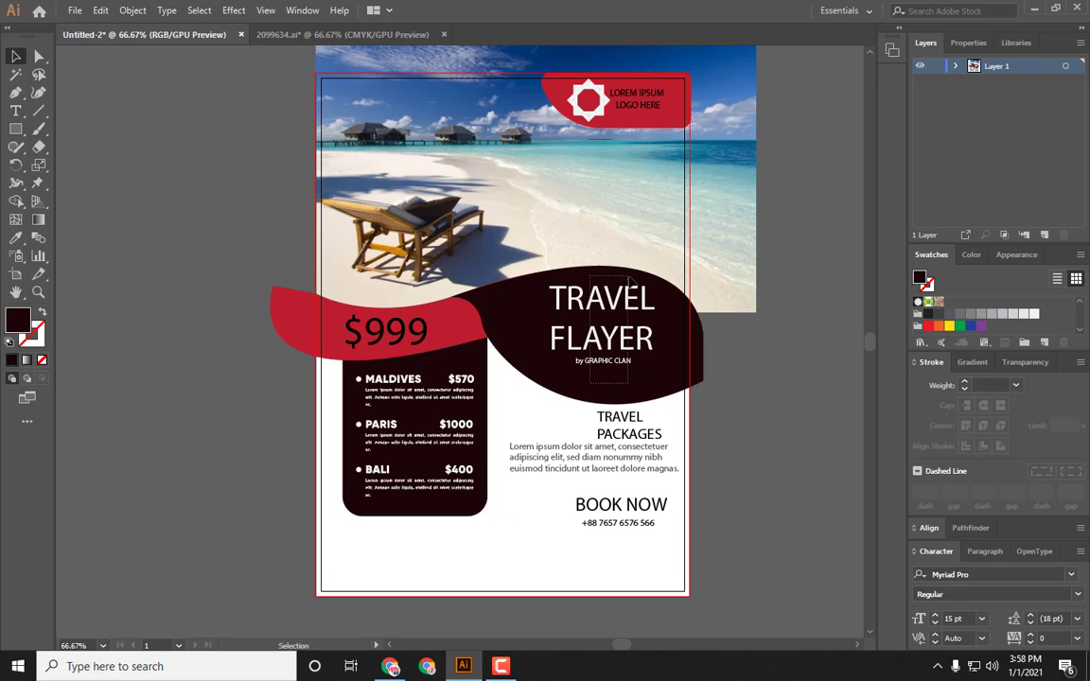
# Step: Nudge the "TRAVEL FLAYER" title down and right, then scale it up to about 59 pt
pyautogui.click(635, 325)
pyautogui.press('Down')
pyautogui.press('Down')
pyautogui.press('Down')
pyautogui.press('Down')
pyautogui.press('Down')
pyautogui.press('Down')
pyautogui.press('Down')
pyautogui.press('Down')
pyautogui.press('Down')
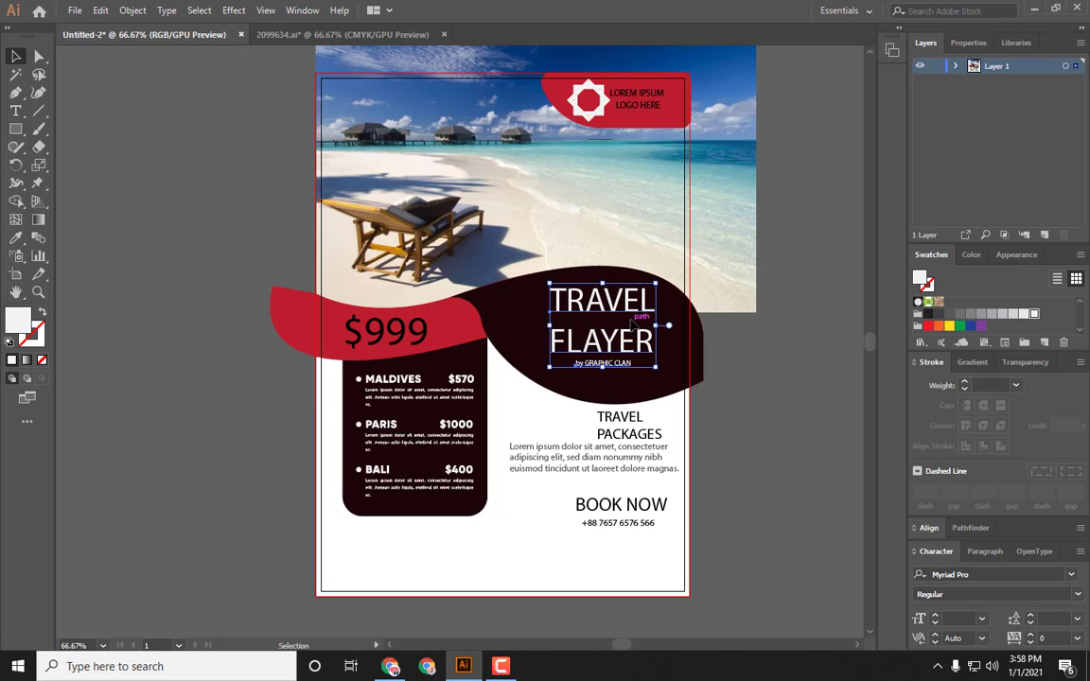
pyautogui.press('Right')
pyautogui.press('Right')
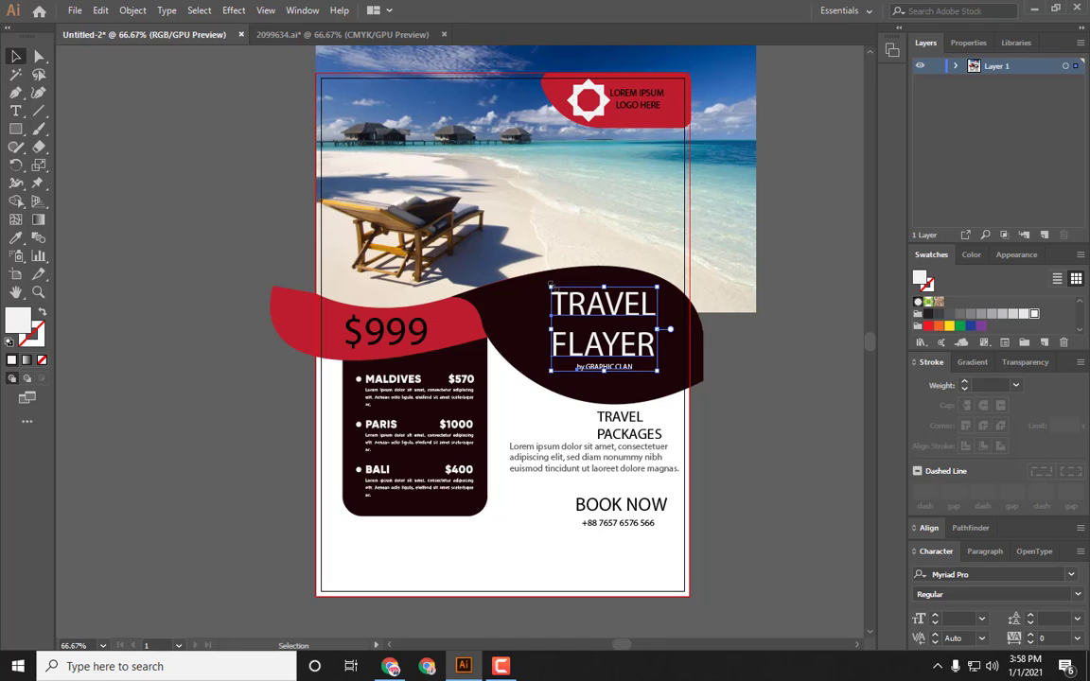
pyautogui.moveTo(550, 285)
pyautogui.mouseDown()
pyautogui.moveTo(530, 248)
pyautogui.moveTo(547, 275)
pyautogui.mouseUp()
pyautogui.click(723, 359)
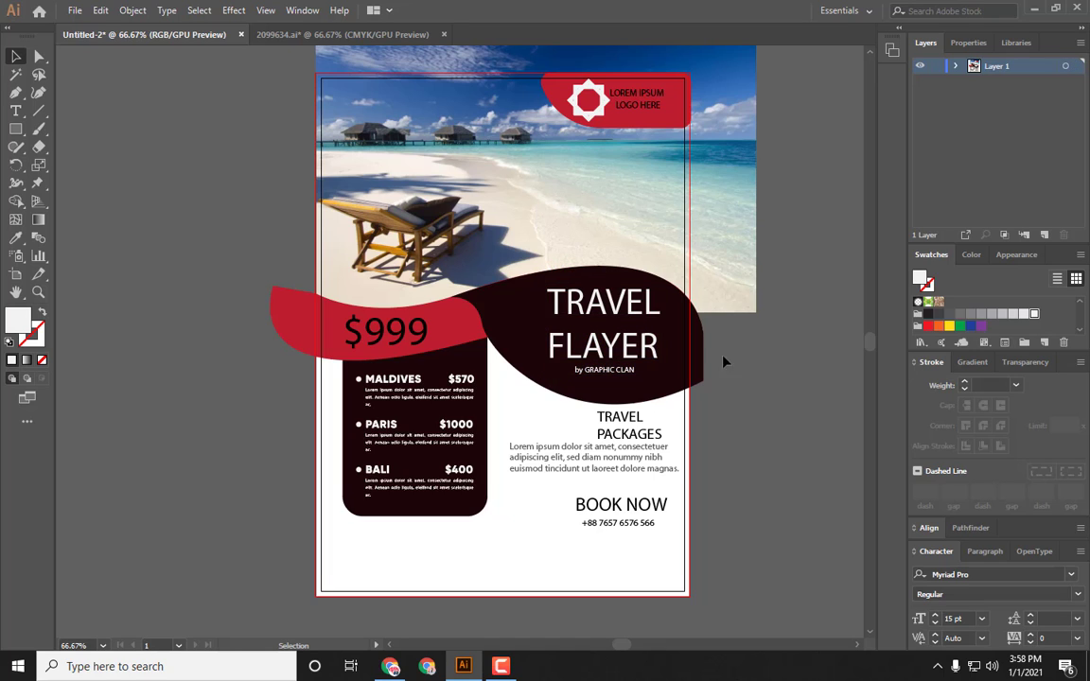
# Step: Change the title's font to Big John
pyautogui.click(581, 330)
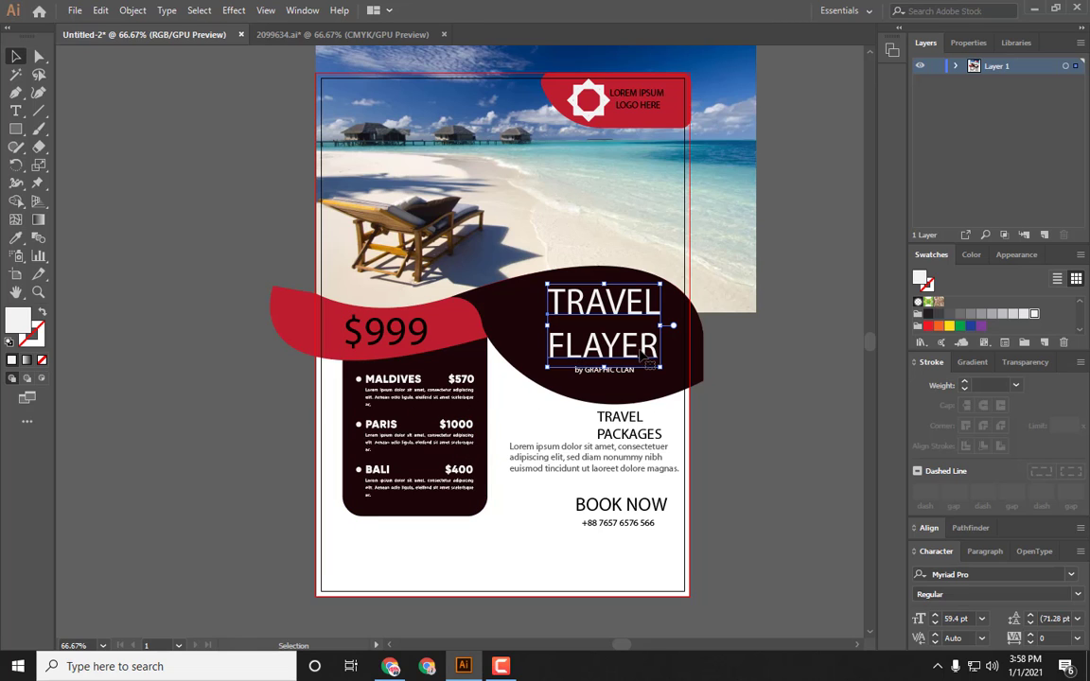
pyautogui.click(503, 666)
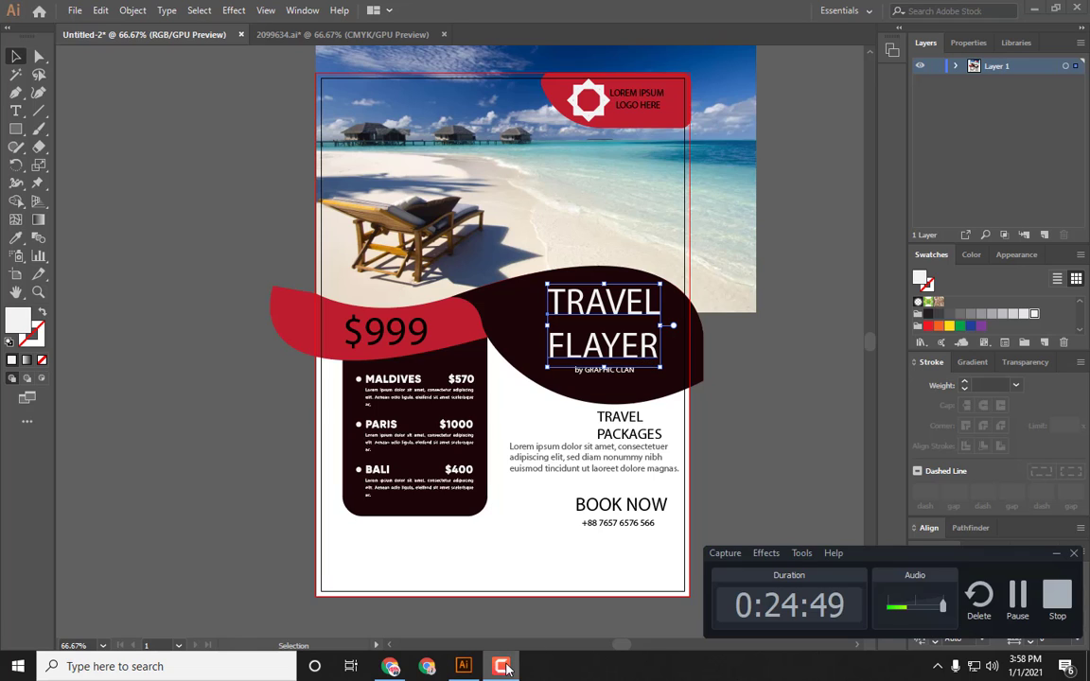
pyautogui.click(502, 667)
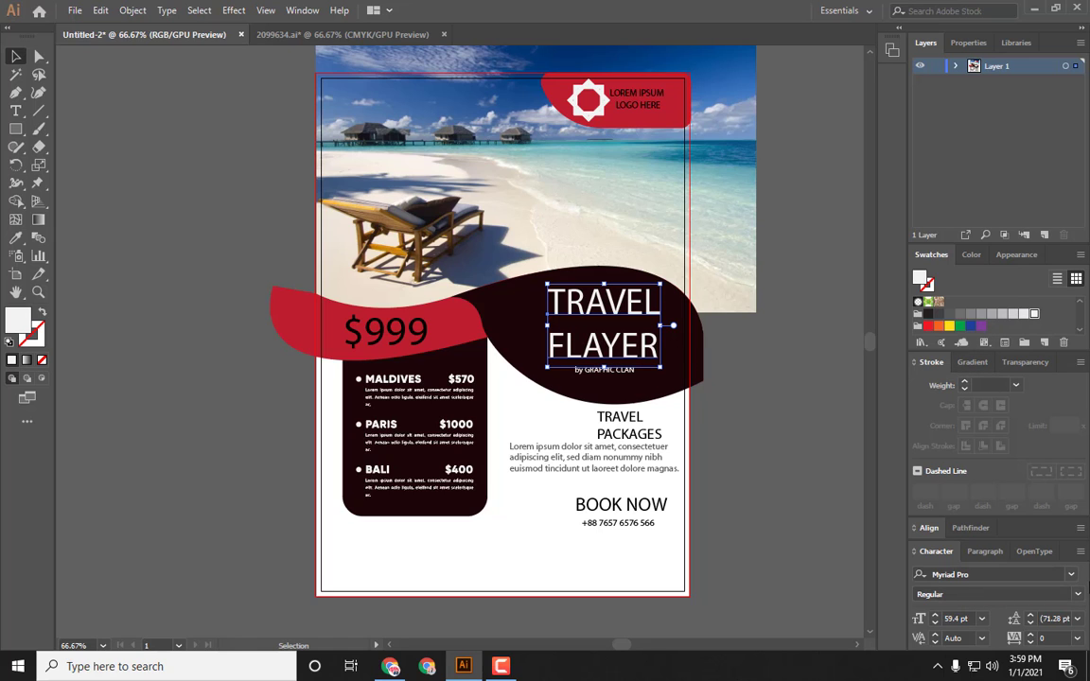
pyautogui.click(1072, 575)
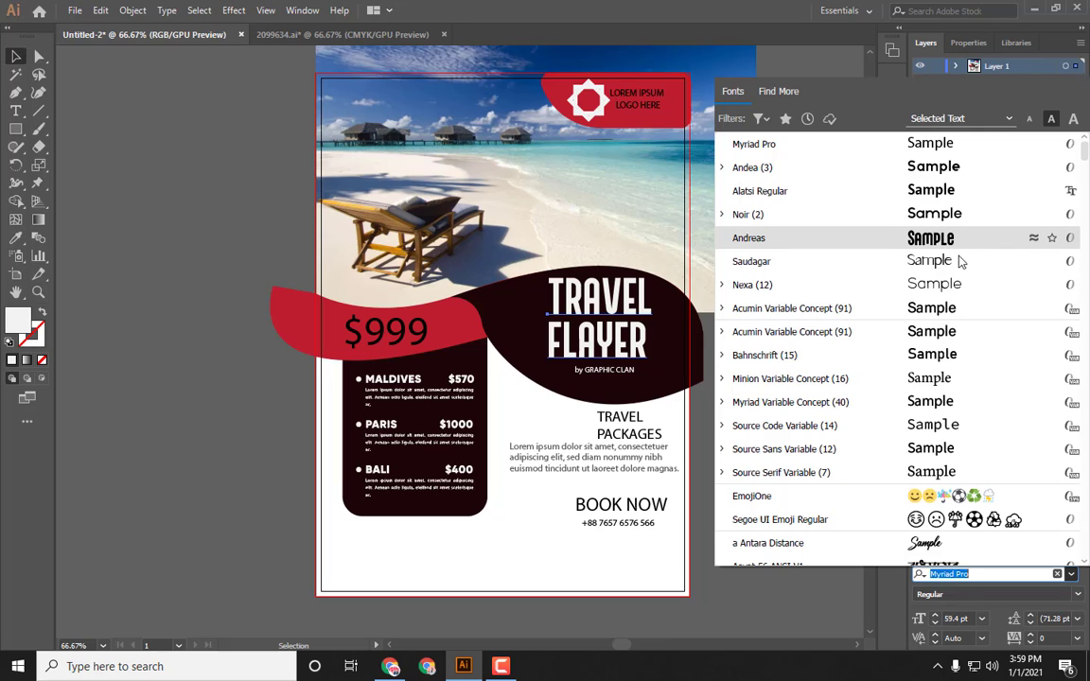
pyautogui.scroll(-4, 923, 217)
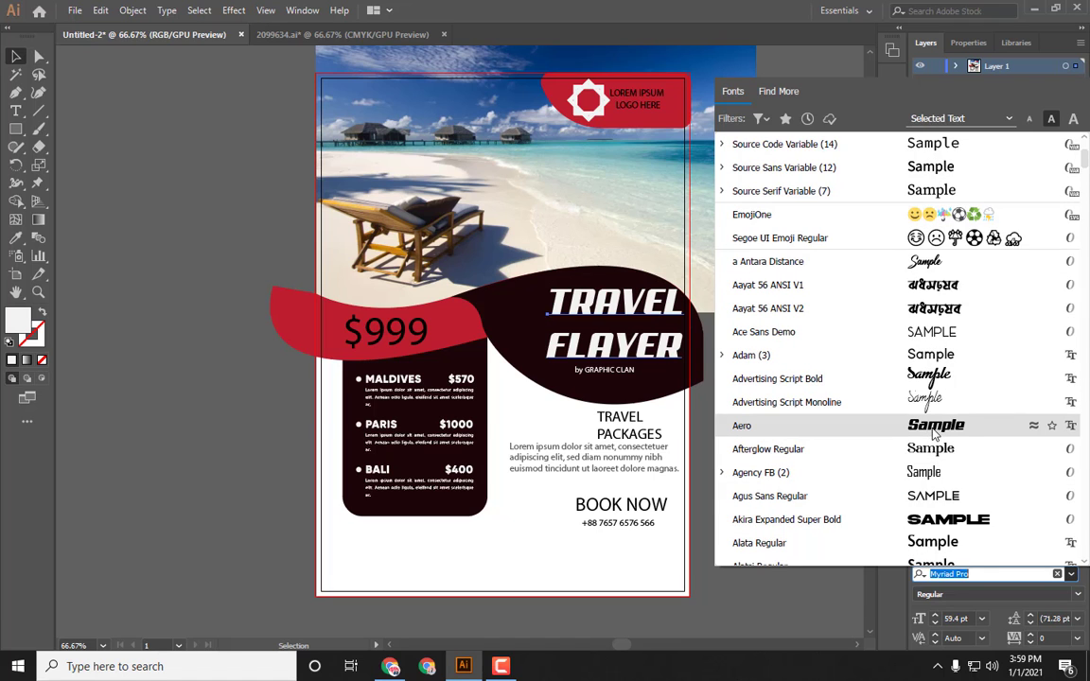
pyautogui.scroll(-6, 936, 433)
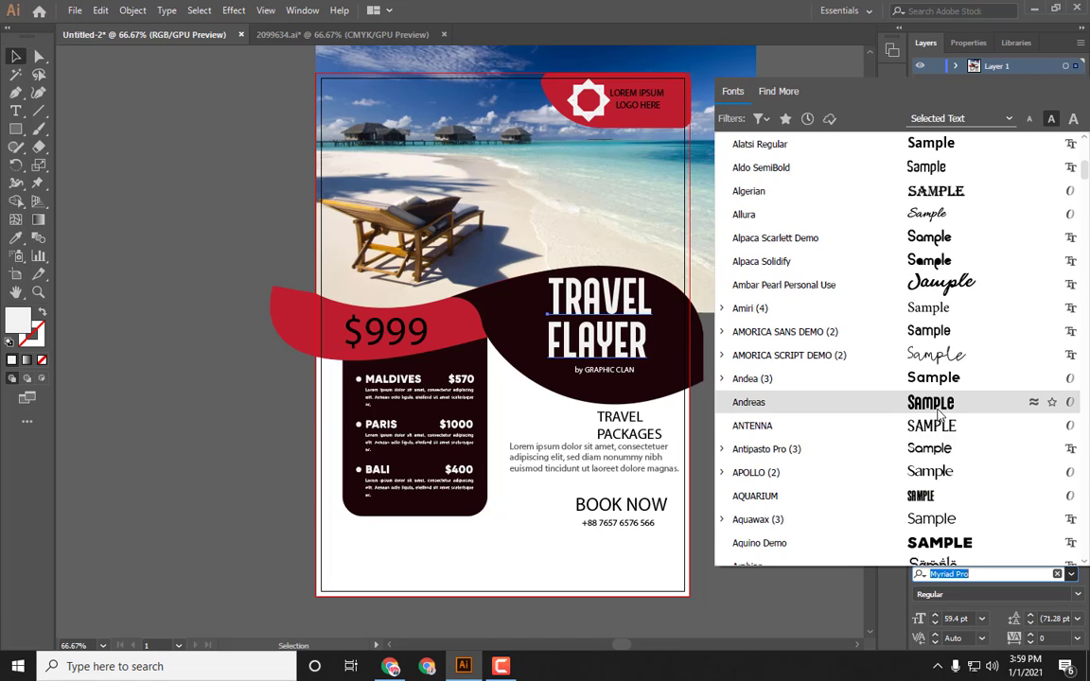
pyautogui.scroll(-10, 946, 407)
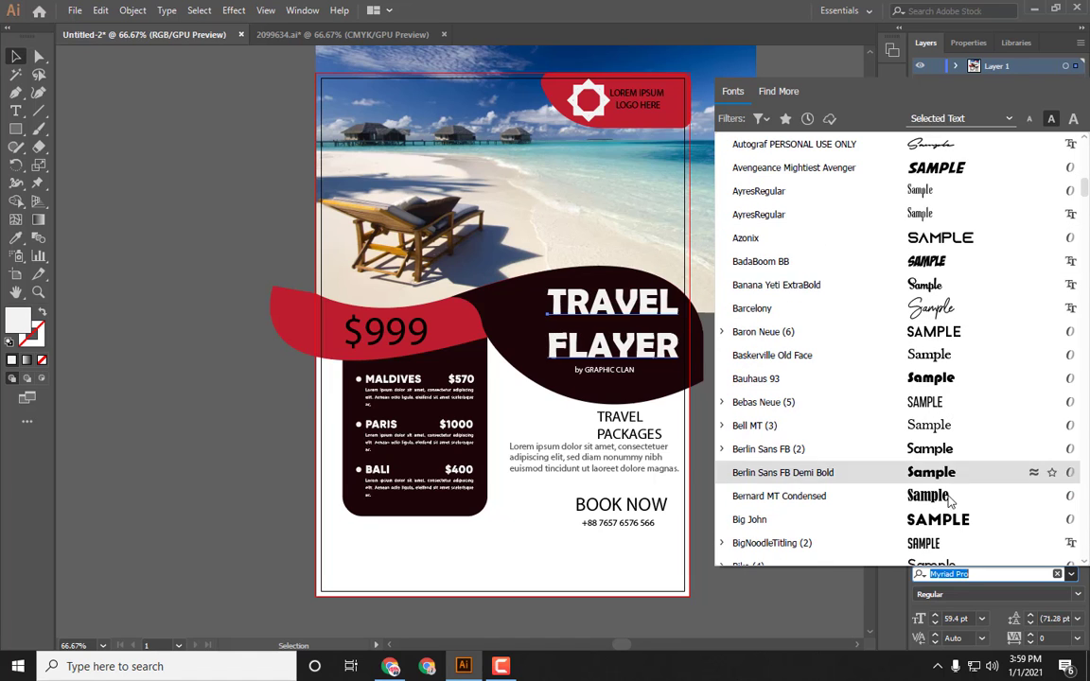
pyautogui.click(946, 520)
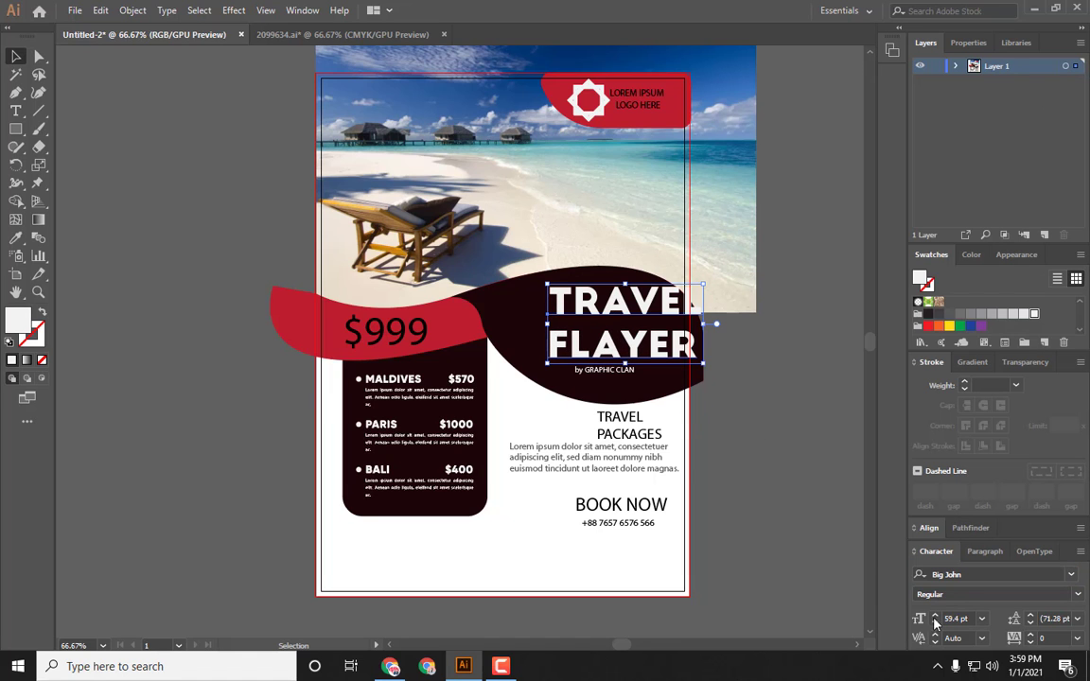
# Step: Shift the title left onto the wave shape and set its tracking to -5
pyautogui.moveTo(638, 337); pyautogui.dragTo(609, 334)
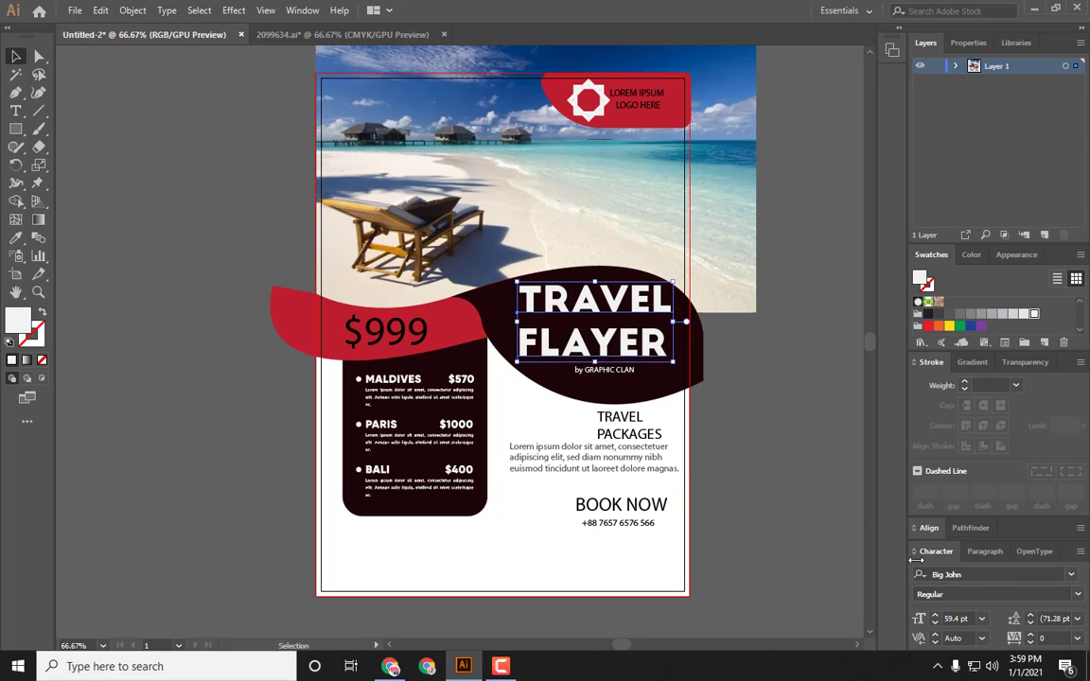
pyautogui.click(1032, 642)
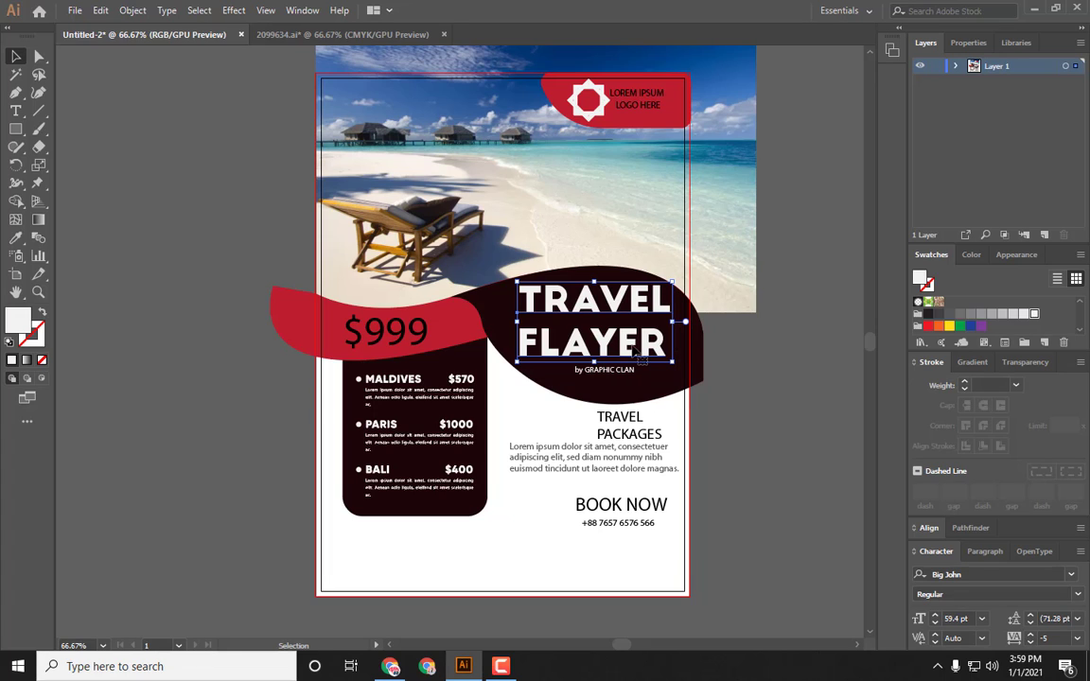
pyautogui.moveTo(635, 351); pyautogui.dragTo(641, 351)
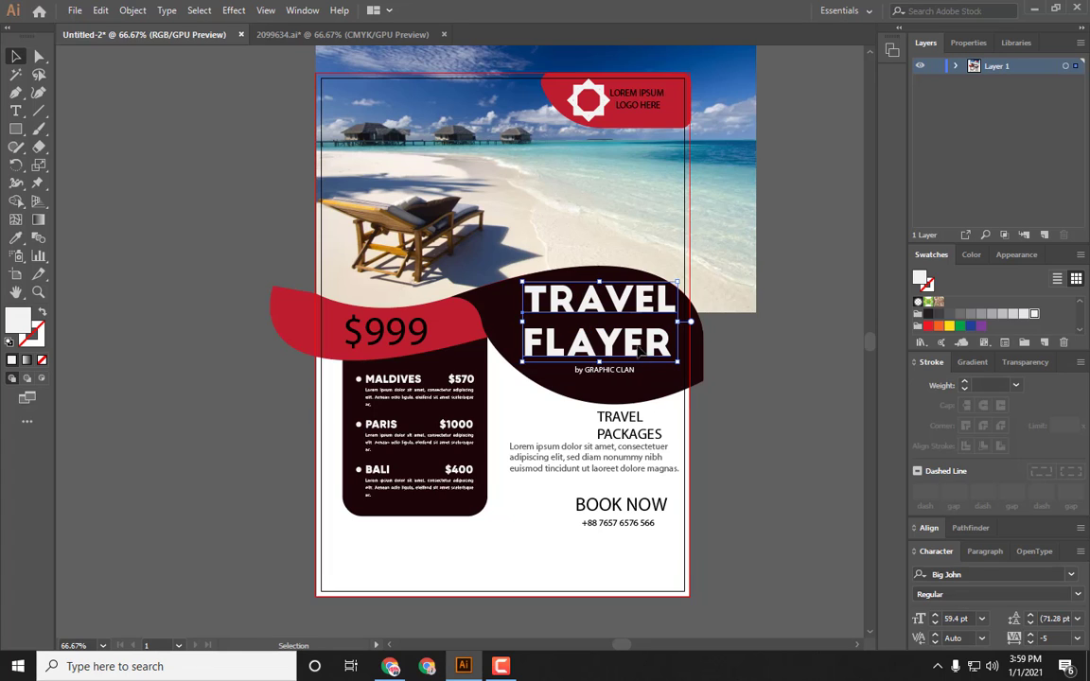
# Step: Tighten the title's tracking further to -40
pyautogui.click(1031, 643)
pyautogui.click(1030, 642)
pyautogui.click(1031, 643)
pyautogui.click(1030, 643)
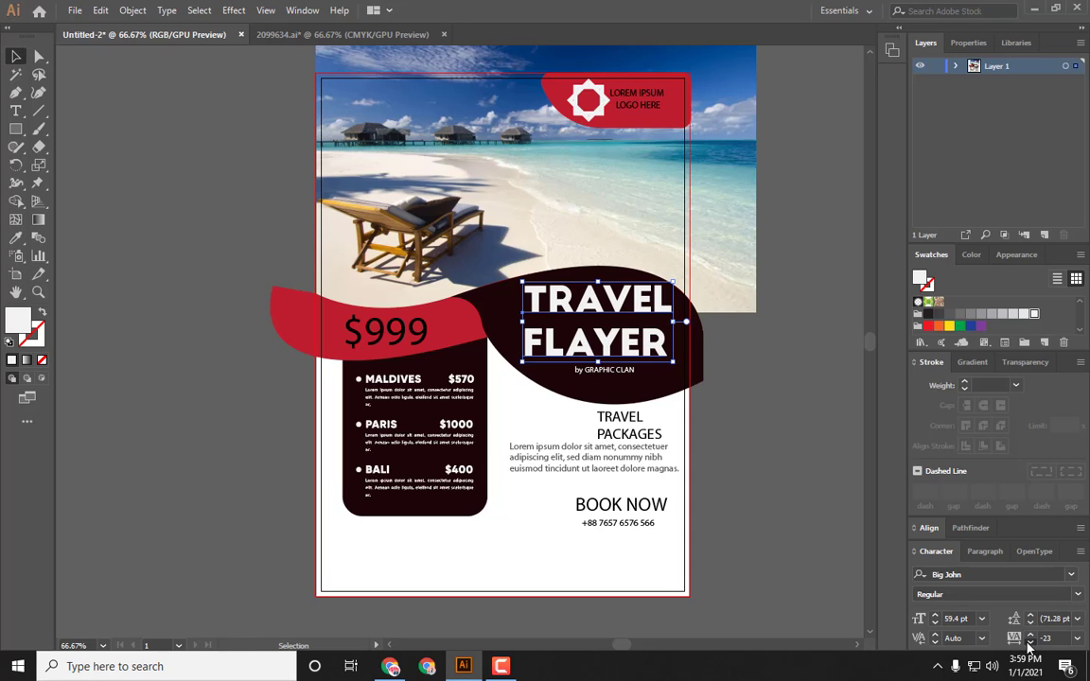
pyautogui.click(1031, 643)
pyautogui.click(1030, 643)
pyautogui.click(1031, 643)
pyautogui.click(758, 457)
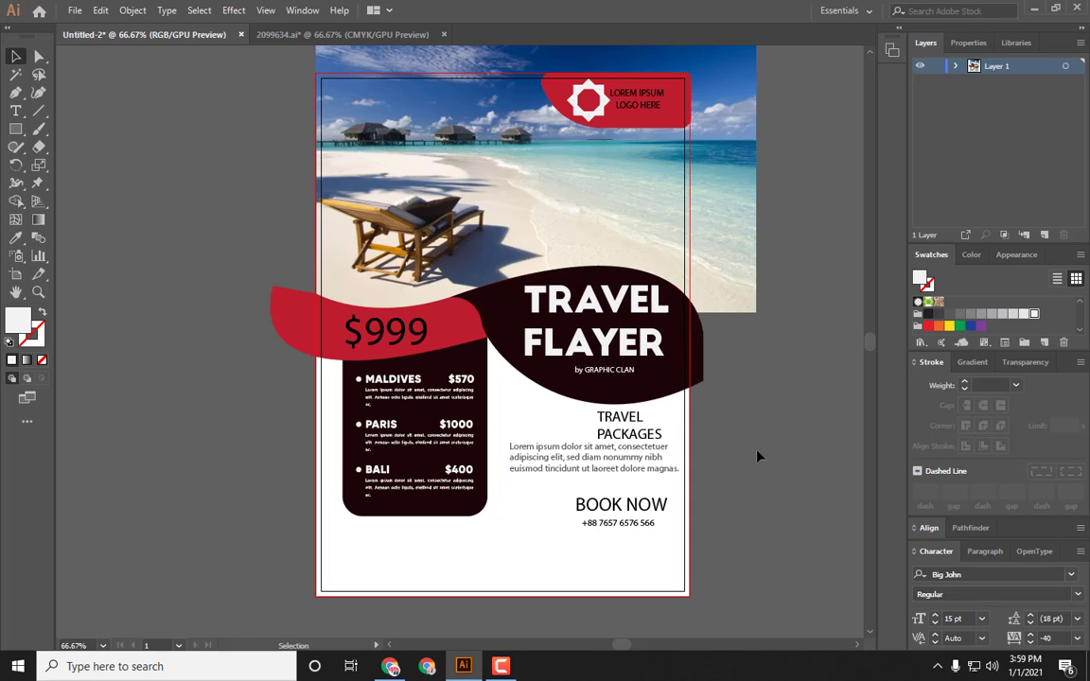
# Step: Change the title's font to Poppins Black
pyautogui.click(577, 341)
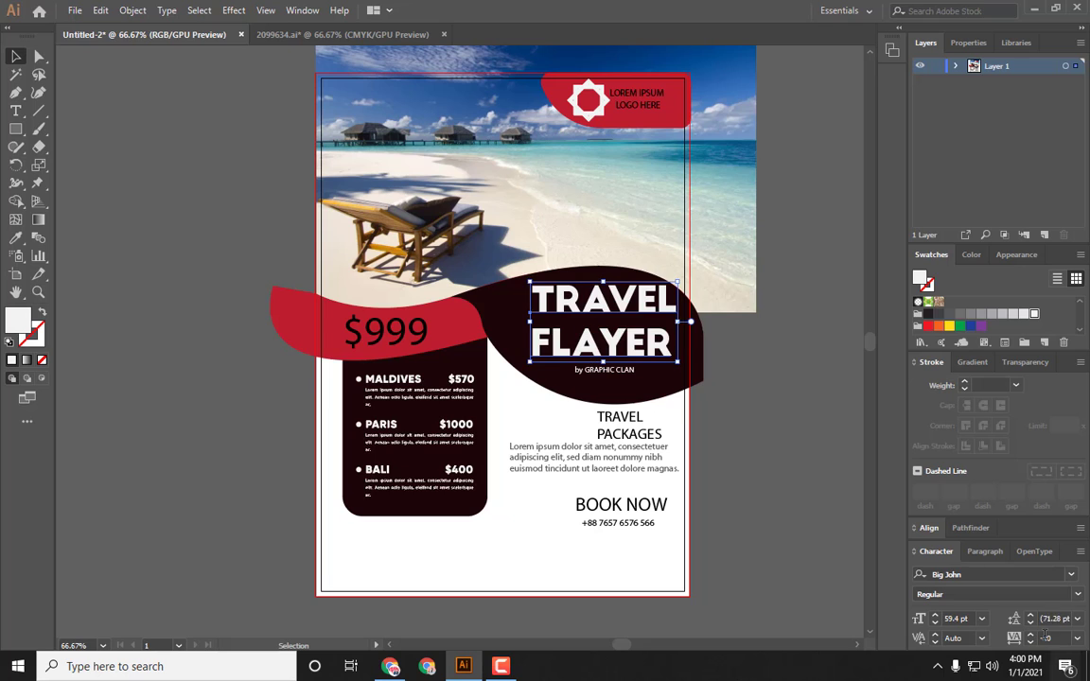
pyautogui.click(1031, 574)
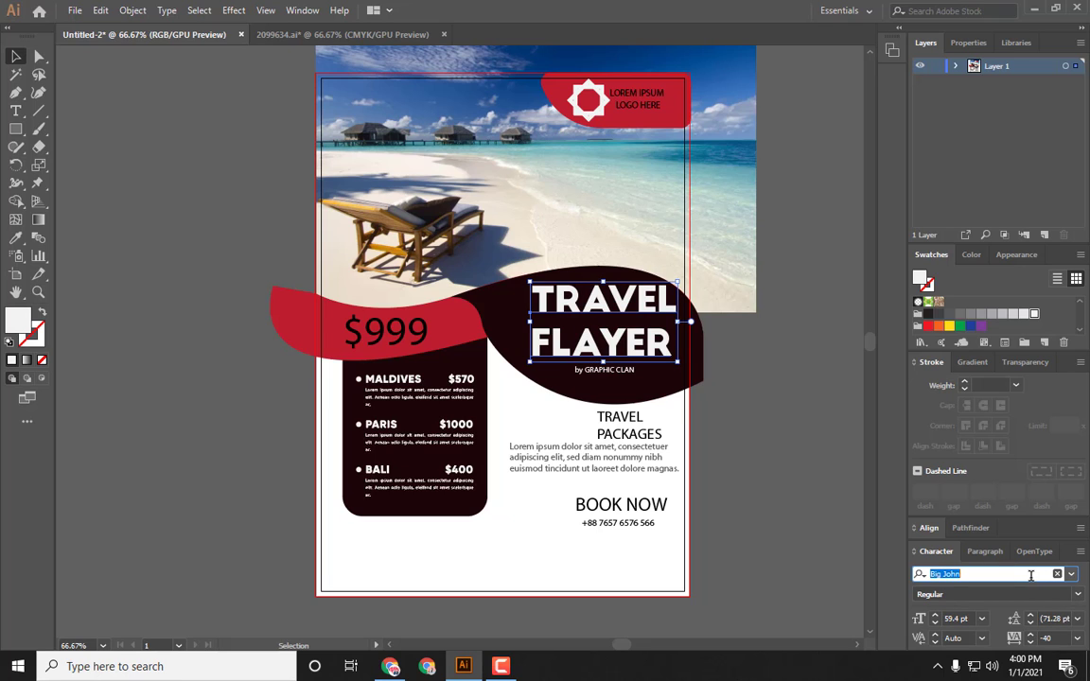
pyautogui.write('Po')
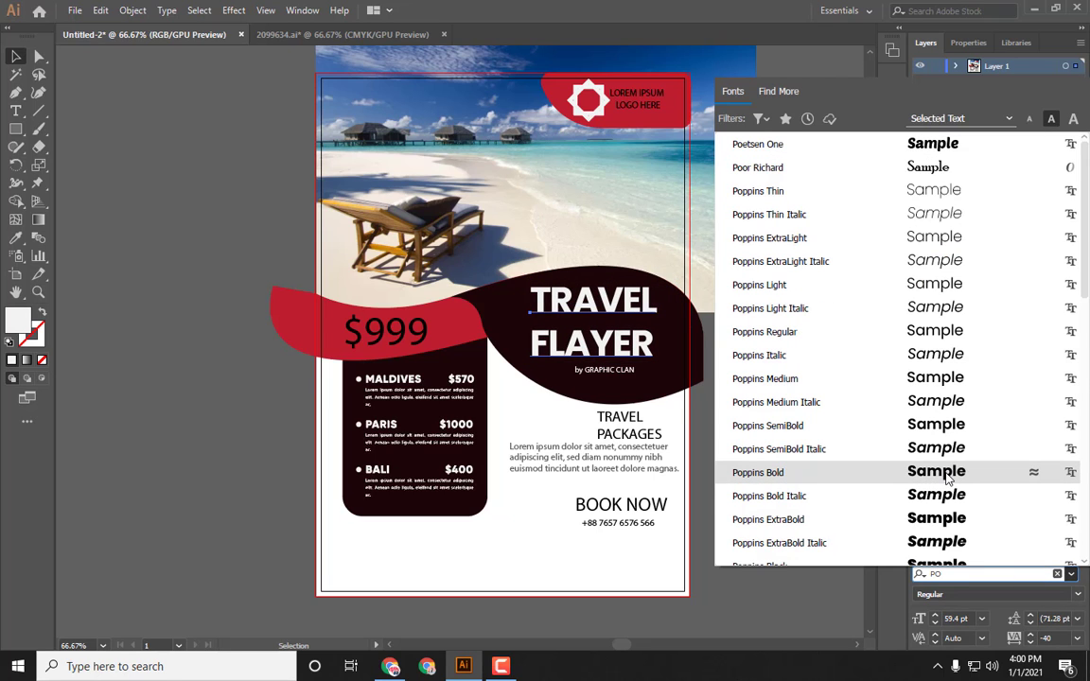
pyautogui.scroll(-2, 949, 481)
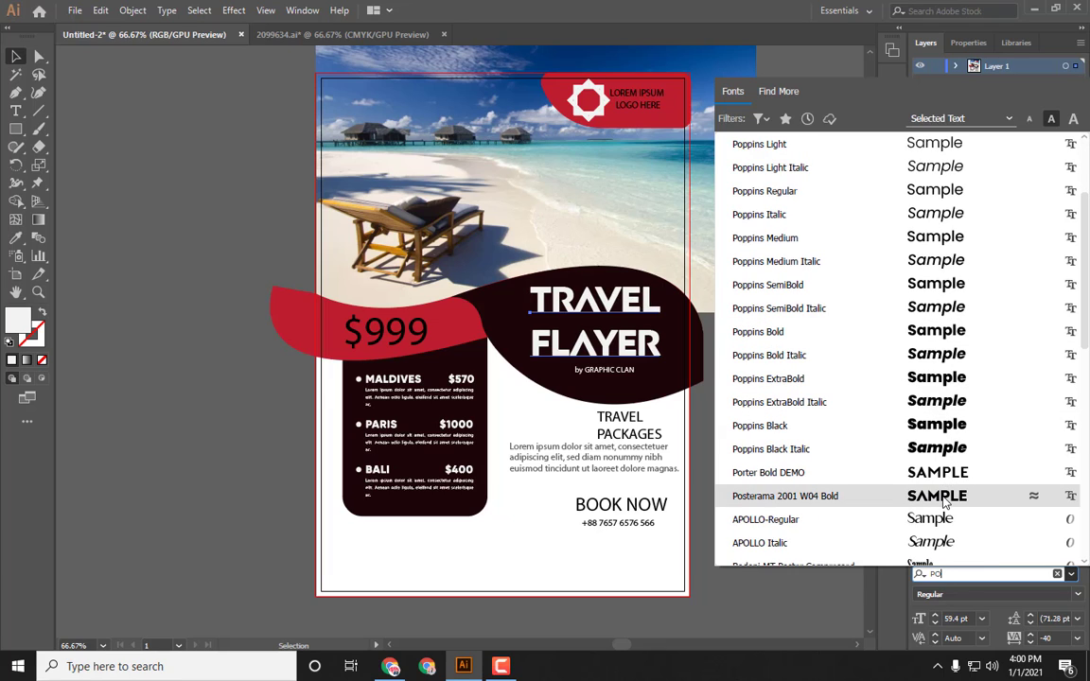
pyautogui.click(931, 425)
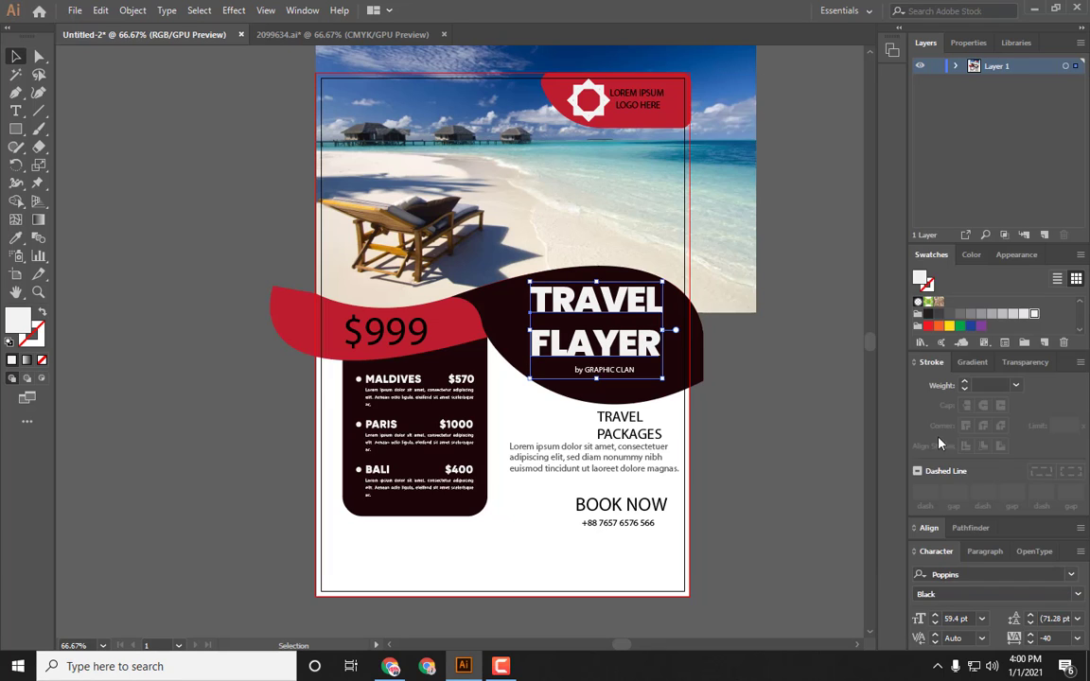
# Step: Reset the title's tracking to 0
pyautogui.click(1077, 638)
pyautogui.click(1056, 504)
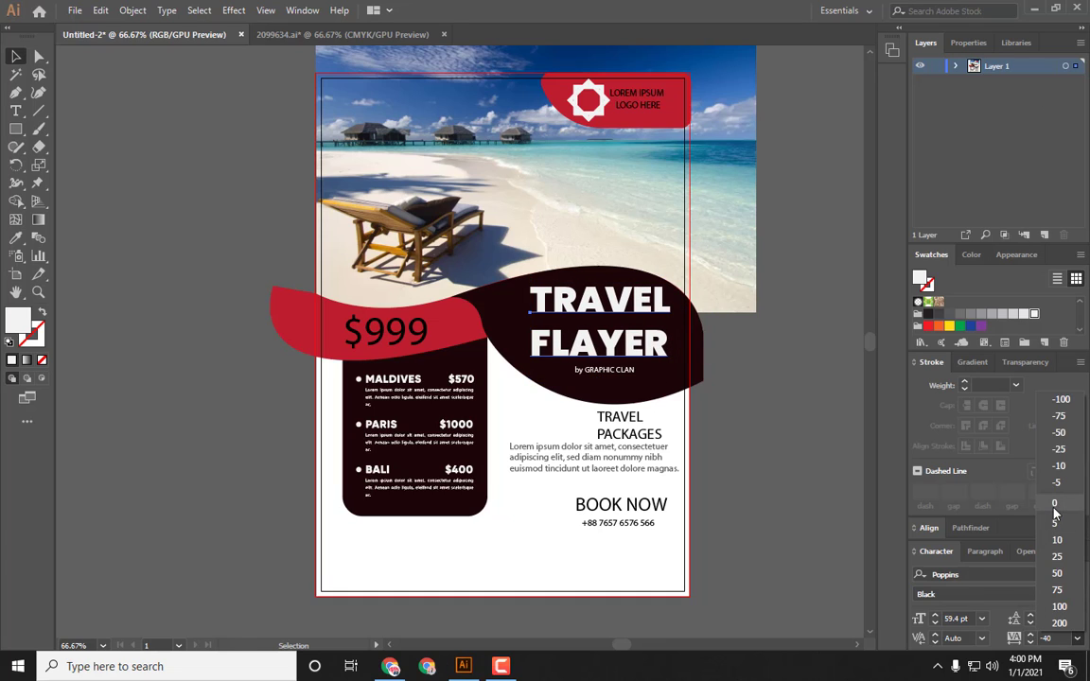
pyautogui.press('Escape')
pyautogui.click(770, 397)
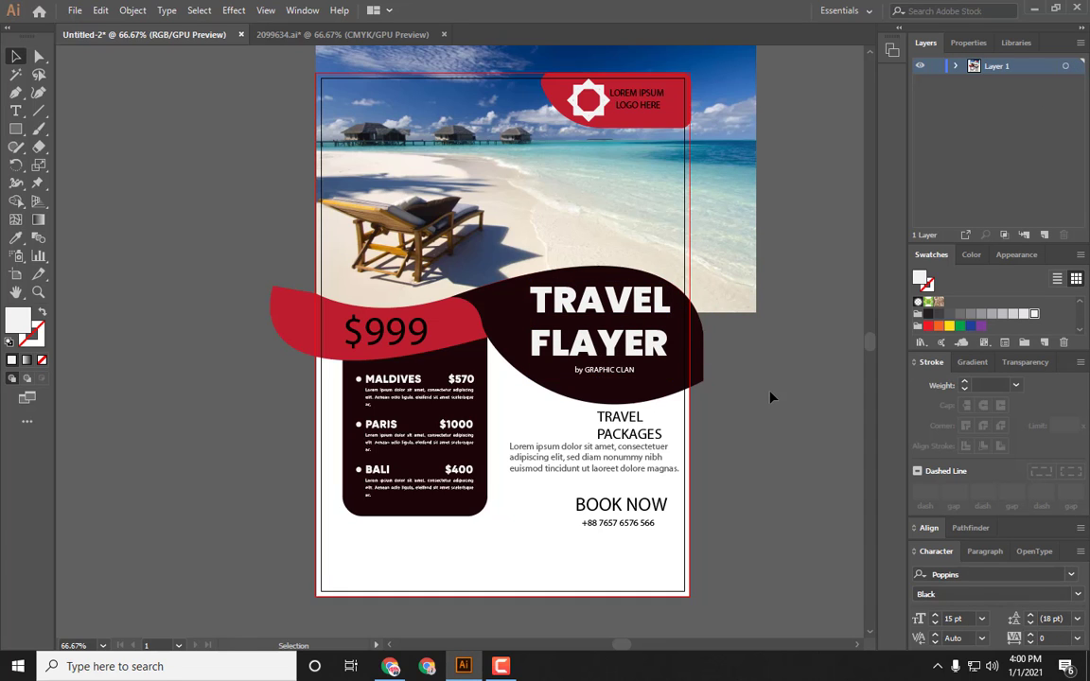
# Step: Switch the title's font to the Bold style of the Poppins family
pyautogui.click(587, 322)
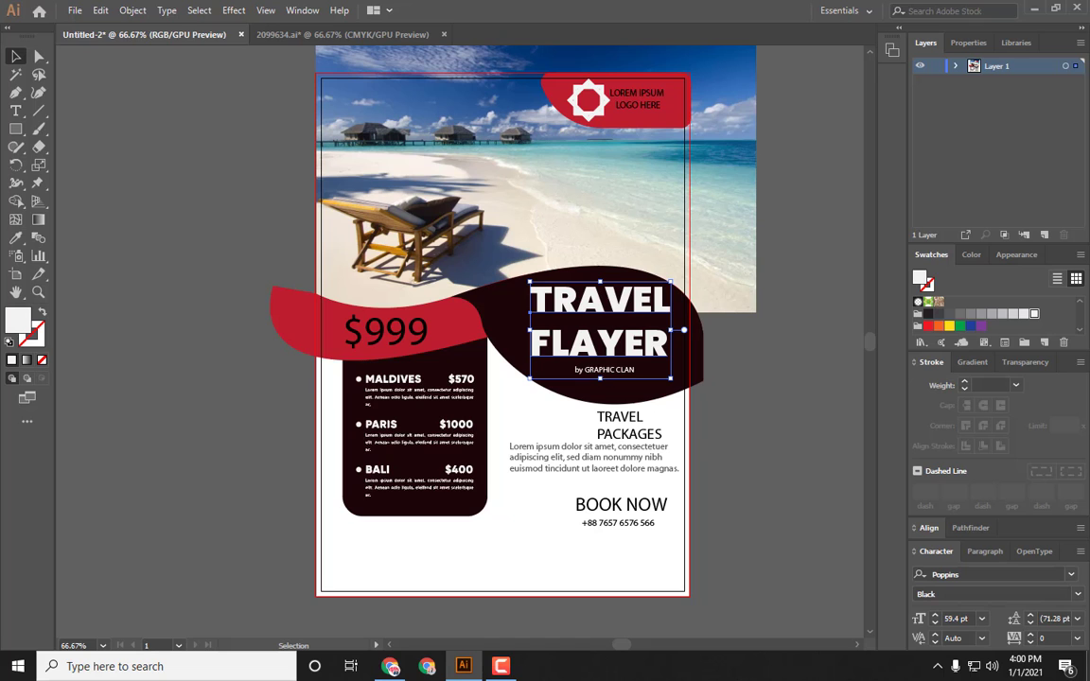
pyautogui.click(1071, 575)
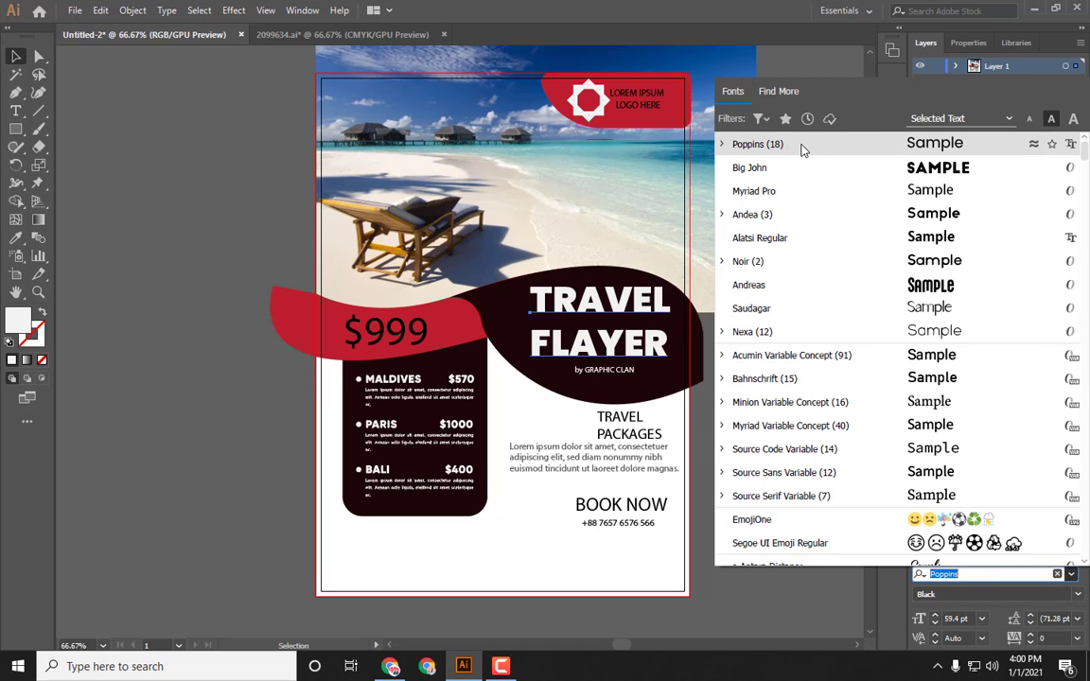
pyautogui.click(722, 143)
pyautogui.scroll(-3, 984, 404)
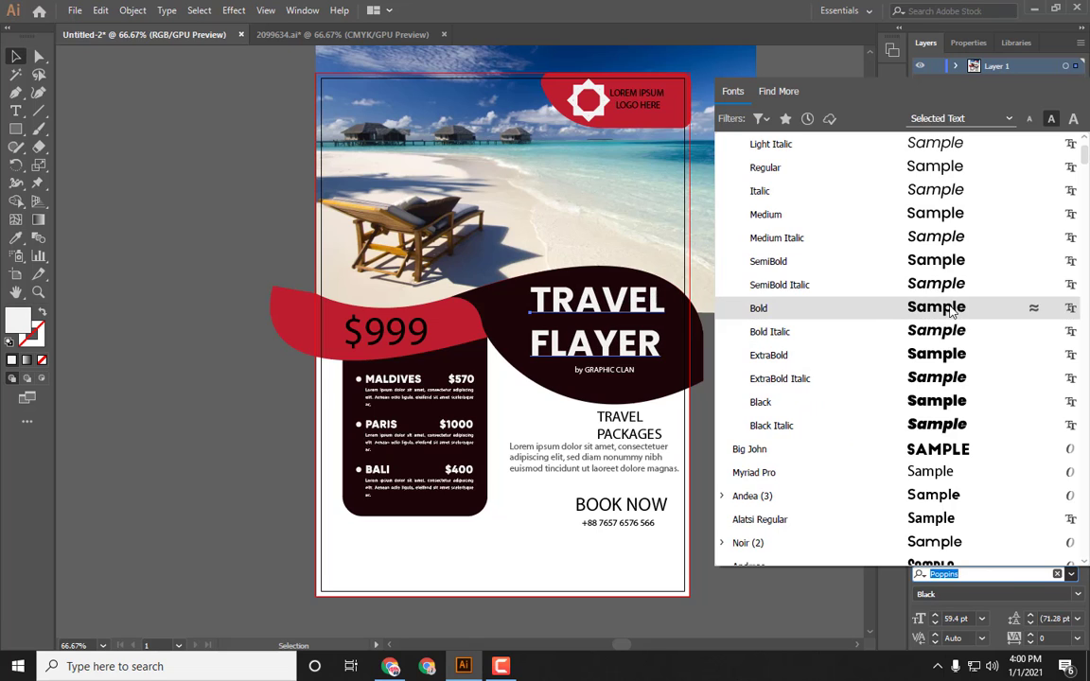
pyautogui.click(950, 310)
pyautogui.click(772, 363)
# Step: Nudge the title slightly right, tighten its leading to about 60 pt and enlarge it to about 62 pt
pyautogui.moveTo(635, 313); pyautogui.dragTo(642, 313)
pyautogui.click(1031, 625)
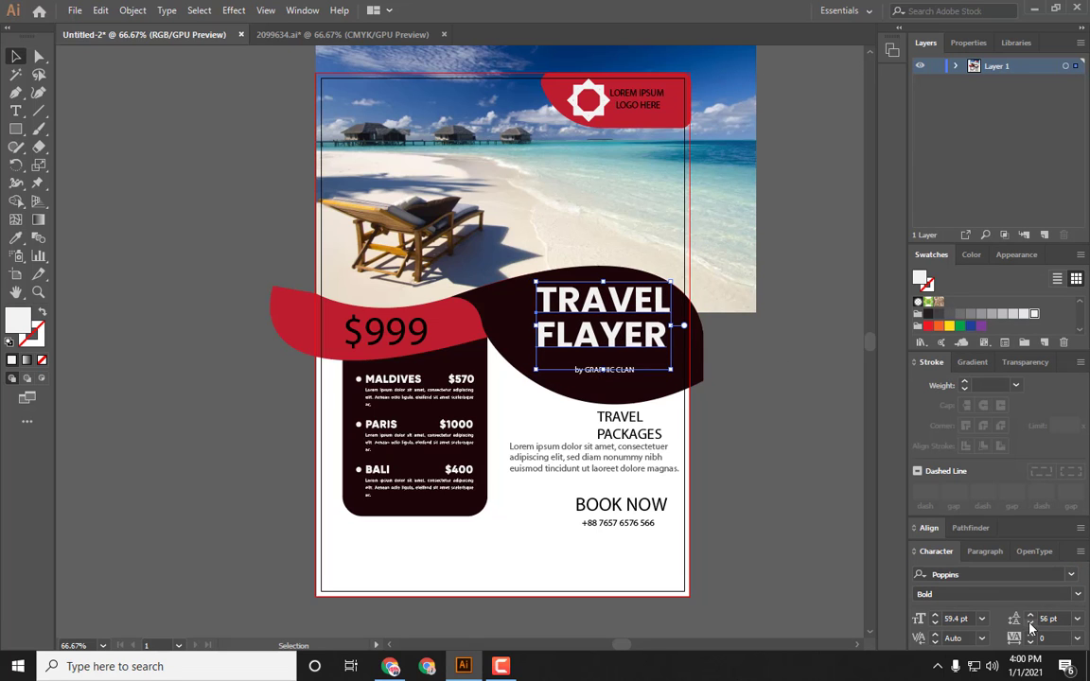
pyautogui.click(1031, 615)
pyautogui.moveTo(660, 362); pyautogui.dragTo(641, 349)
pyautogui.click(935, 615)
pyautogui.click(761, 422)
# Step: Change the "by GRAPHIC CLAN" byline's font to Nexa Black
pyautogui.click(615, 370)
pyautogui.click(975, 575)
pyautogui.write('NEXA')
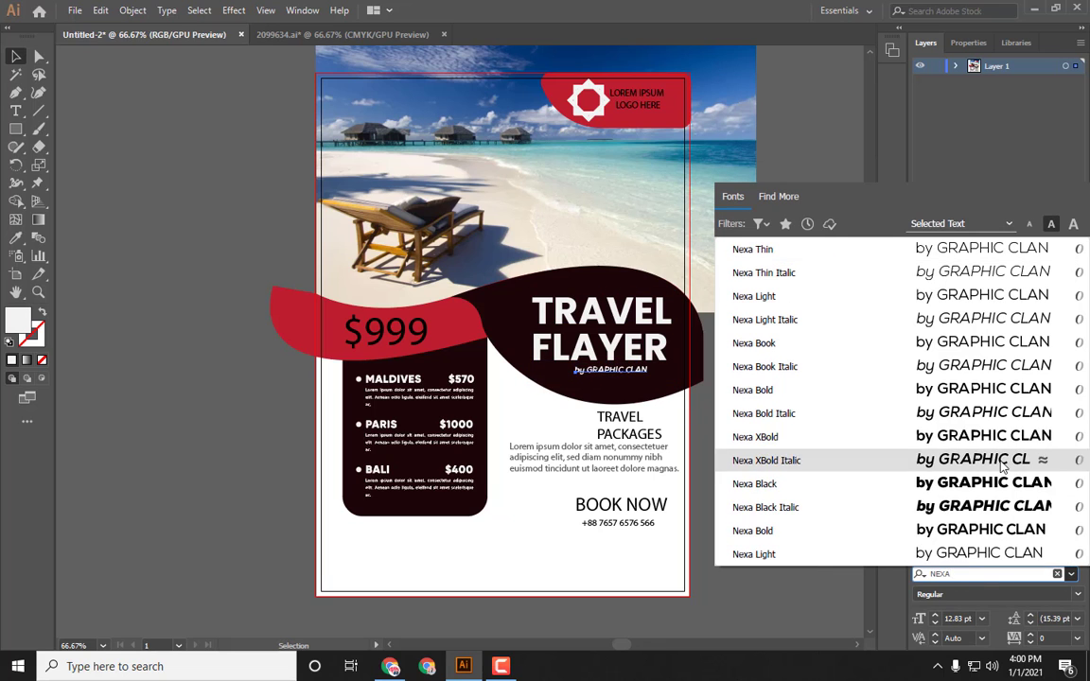
pyautogui.click(990, 484)
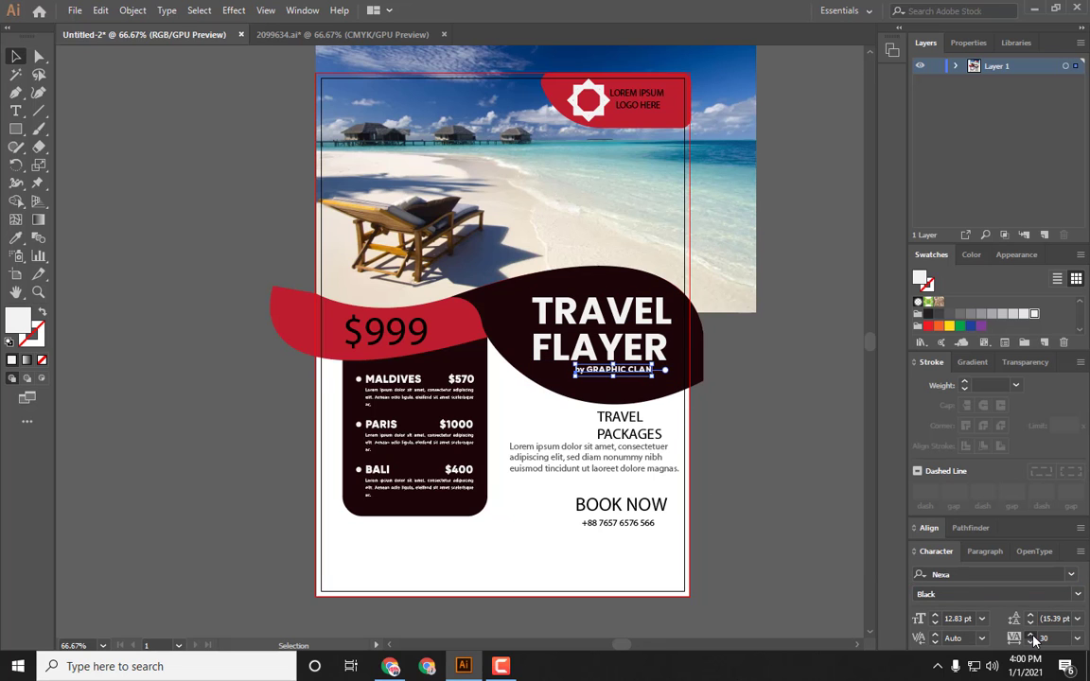
# Step: Widen the byline's letter tracking
pyautogui.click(1032, 636)
pyautogui.click(730, 411)
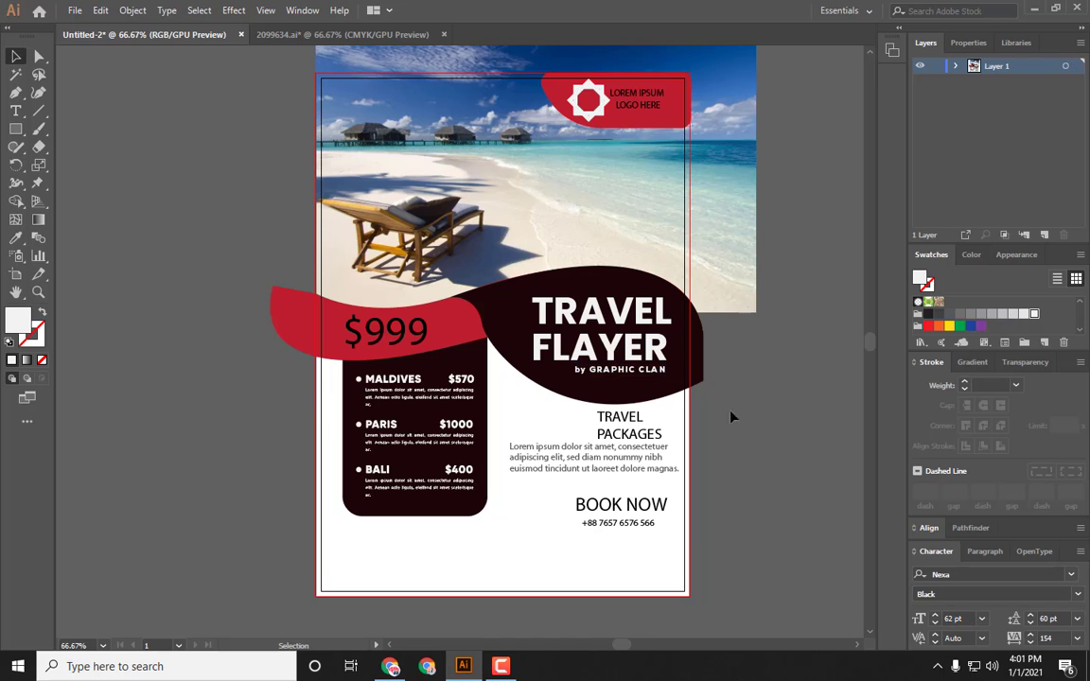
# Step: Select the title and byline together and center-align them horizontally
pyautogui.moveTo(638, 371); pyautogui.dragTo(679, 387)
pyautogui.keyDown('shift'); pyautogui.click(637, 347); pyautogui.keyUp('shift')
pyautogui.click(932, 528)
pyautogui.click(949, 524)
pyautogui.click(714, 445)
pyautogui.click(617, 305)
pyautogui.hotkey('shift', 'Left')
pyautogui.hotkey('shift', 'Left')
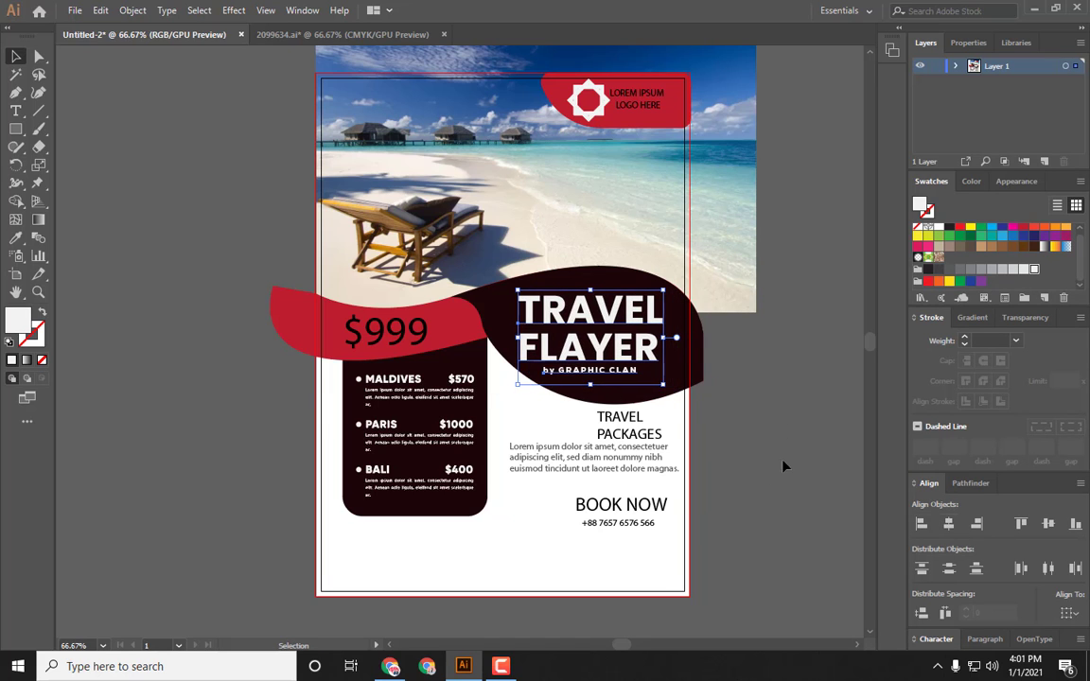
pyautogui.hotkey('shift', 'Right')
pyautogui.hotkey('shift', 'Right')
pyautogui.click(779, 435)
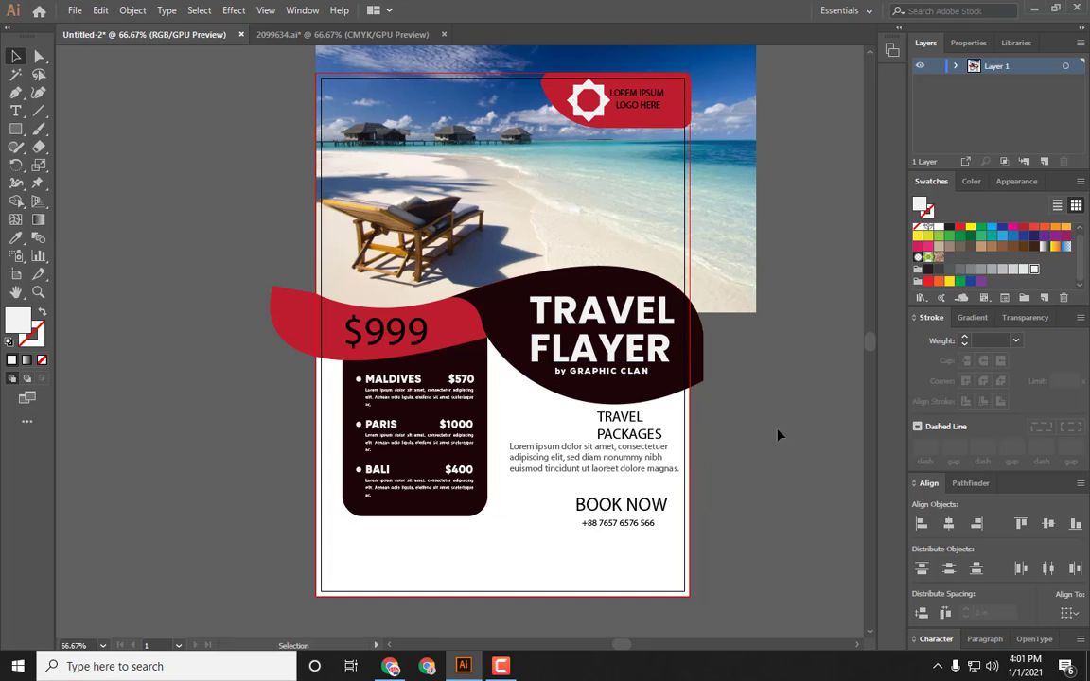
# Step: Enlarge the $999 price text on the red wave and fill it white
pyautogui.click(378, 332)
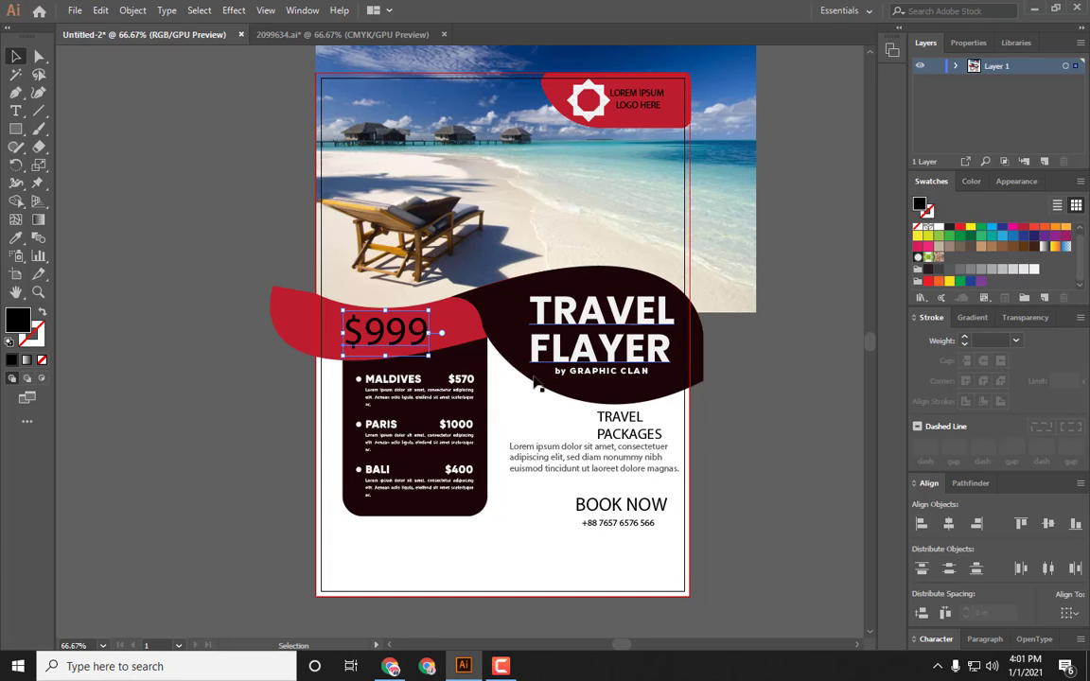
pyautogui.moveTo(428, 353); pyautogui.dragTo(478, 399)
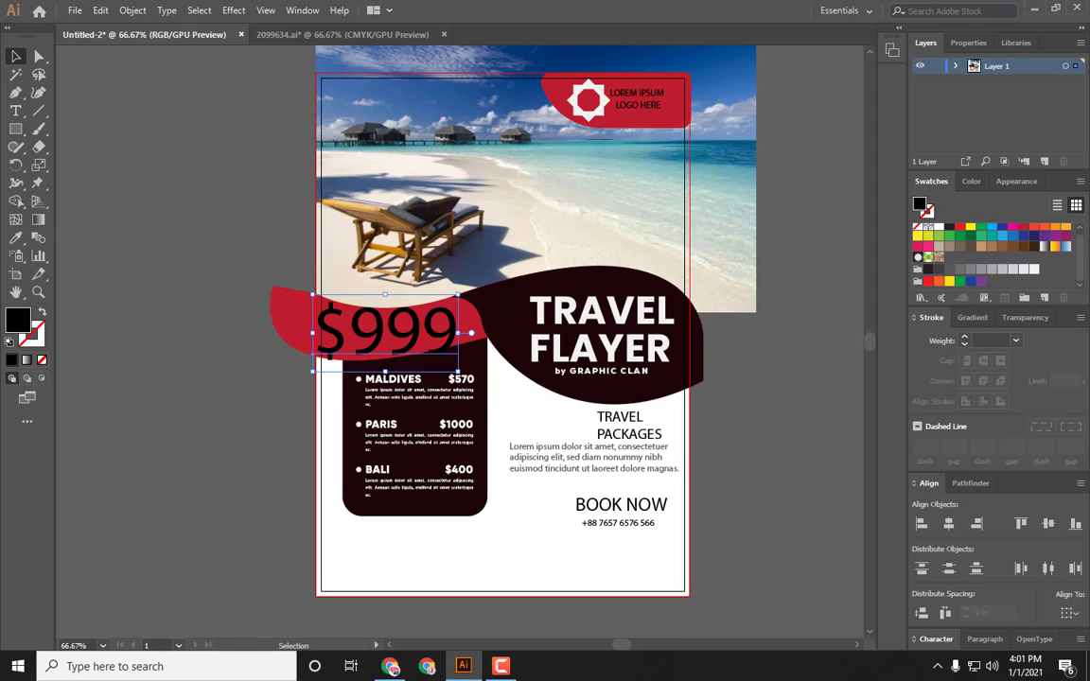
pyautogui.click(1033, 271)
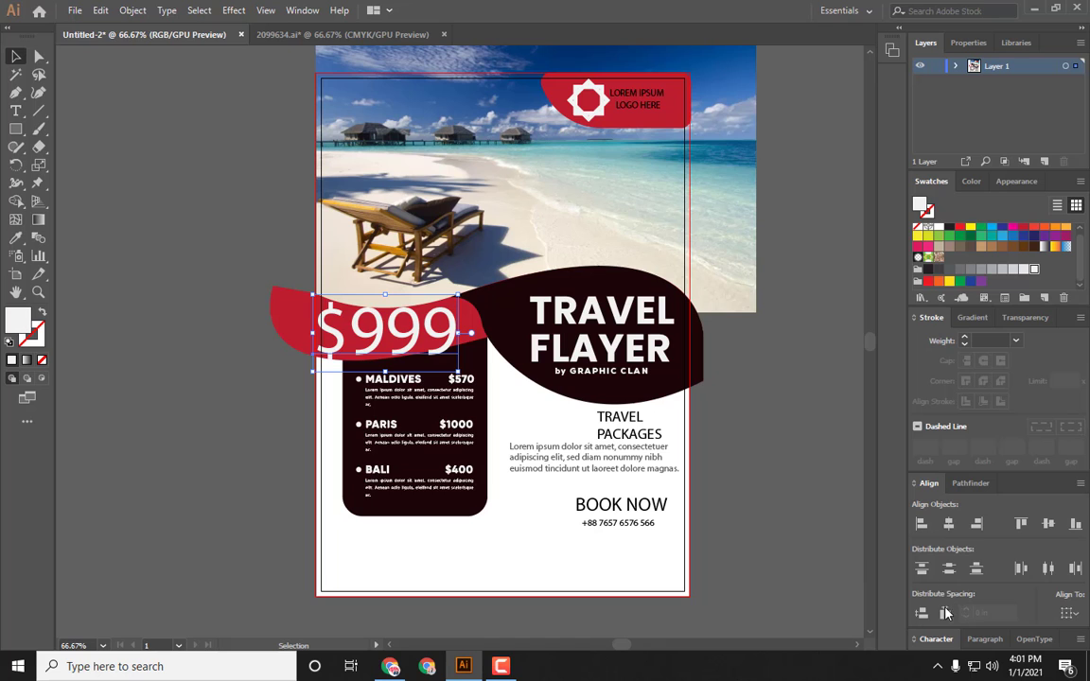
# Step: Change the price's font to Andreas
pyautogui.click(937, 641)
pyautogui.click(958, 573)
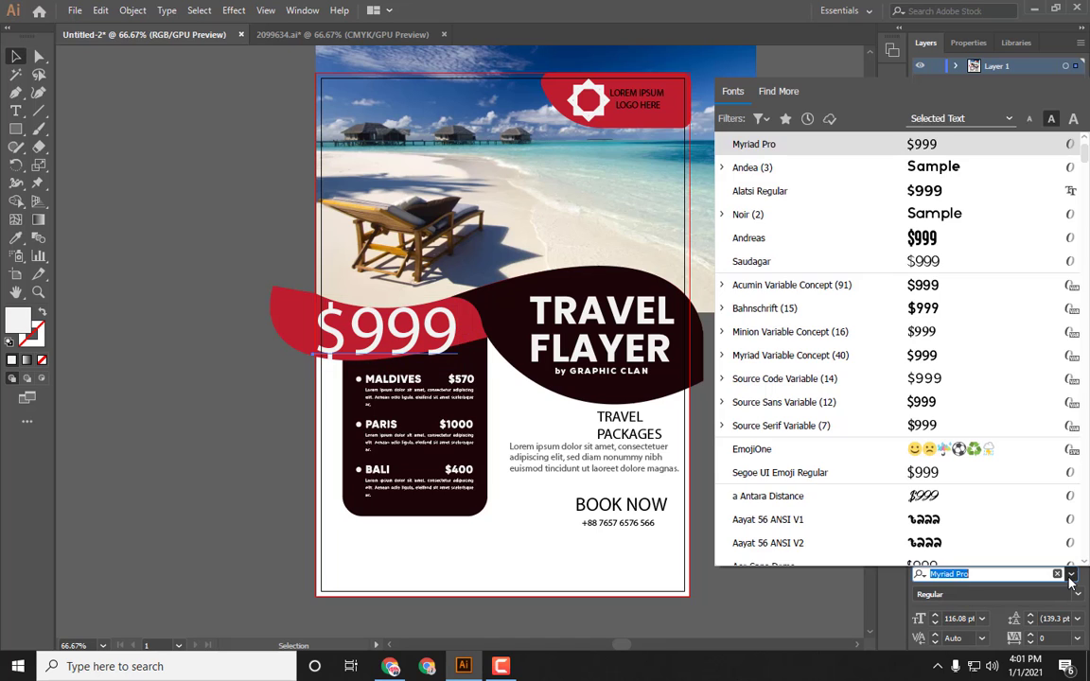
pyautogui.click(923, 237)
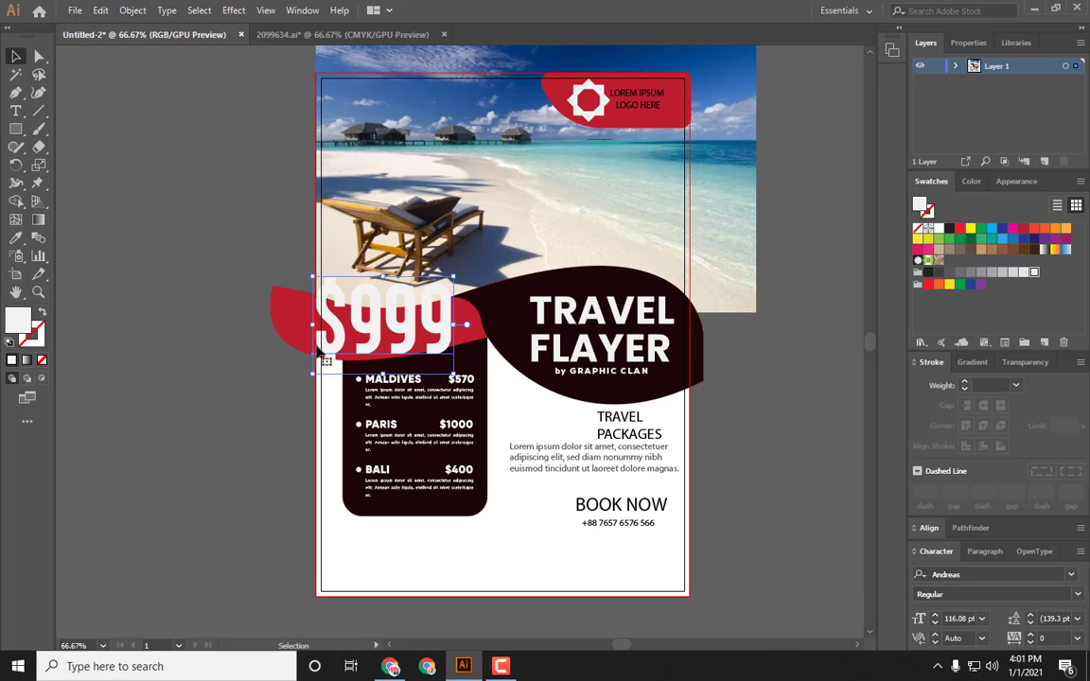
# Step: Recolour the price text blue
pyautogui.click(992, 228)
pyautogui.click(199, 424)
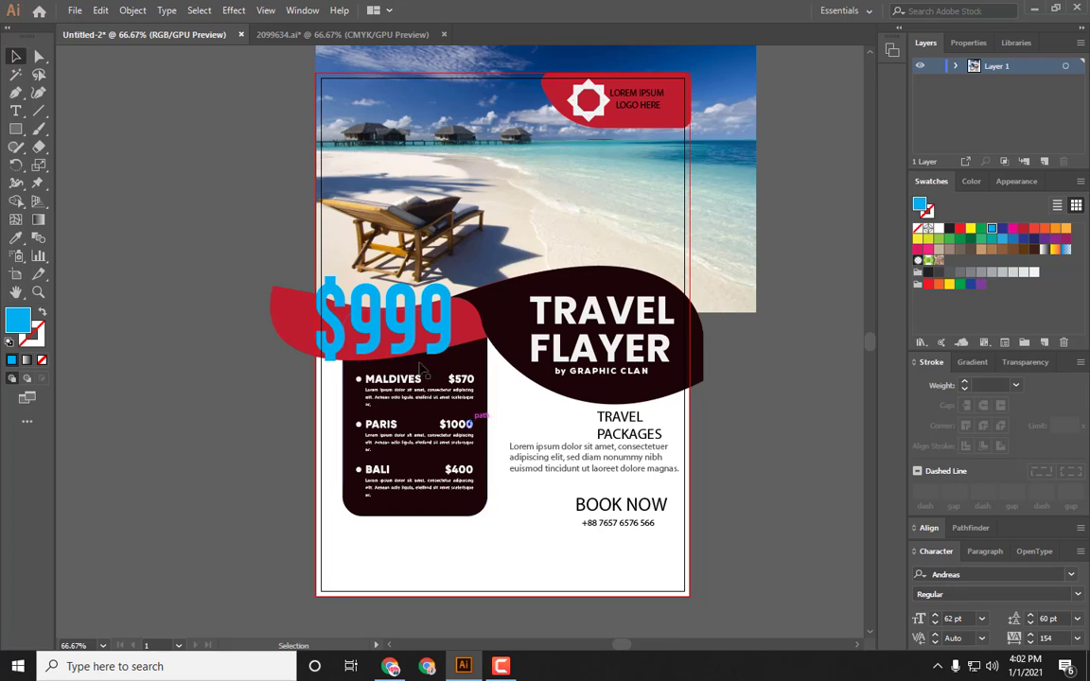
# Step: Scale the price down to about 67 pt inside the red wave and fill it white
pyautogui.click(458, 337)
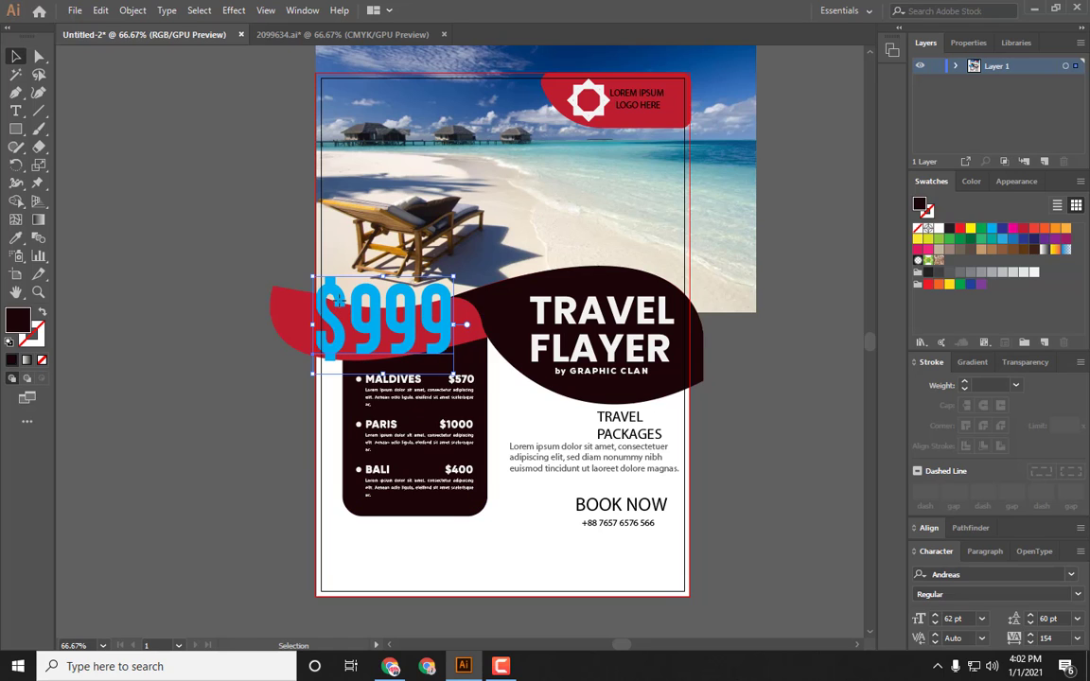
pyautogui.click(330, 299)
pyautogui.moveTo(326, 295); pyautogui.dragTo(360, 316)
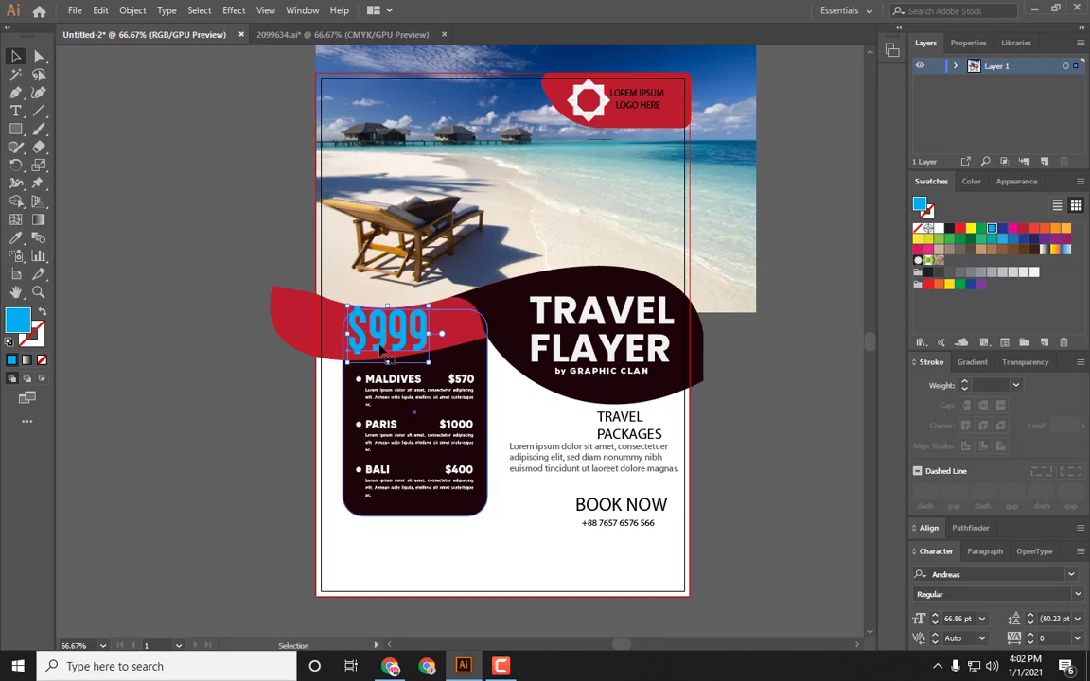
pyautogui.click(1035, 274)
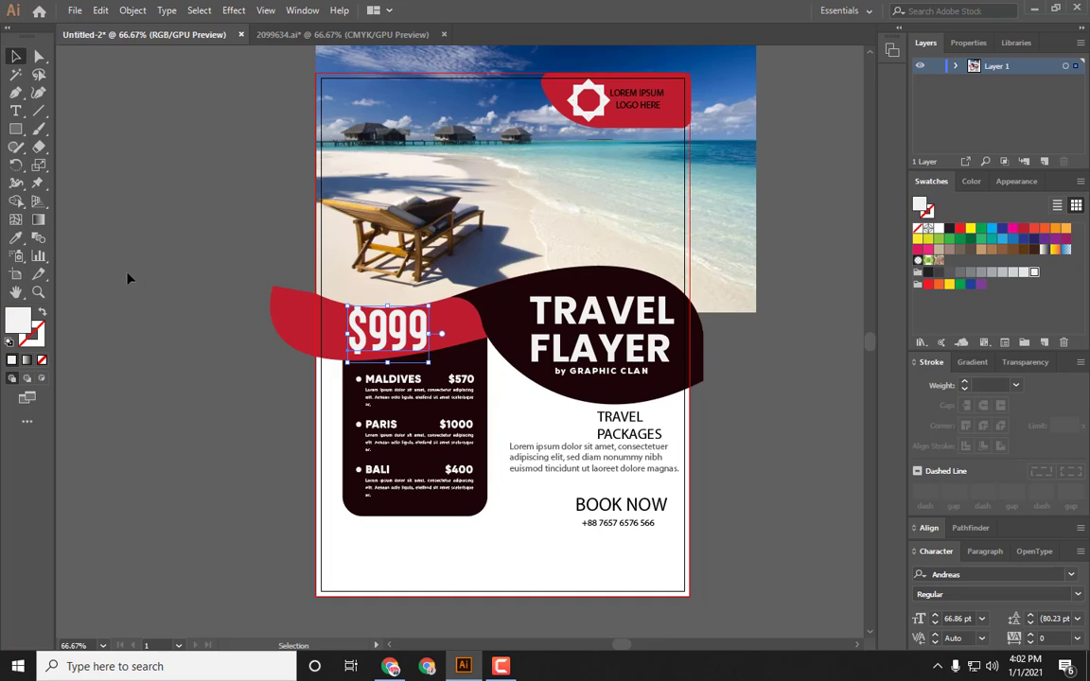
# Step: Reduce the price's font size to 57 pt and nudge it slightly right
pyautogui.click(114, 244)
pyautogui.click(397, 331)
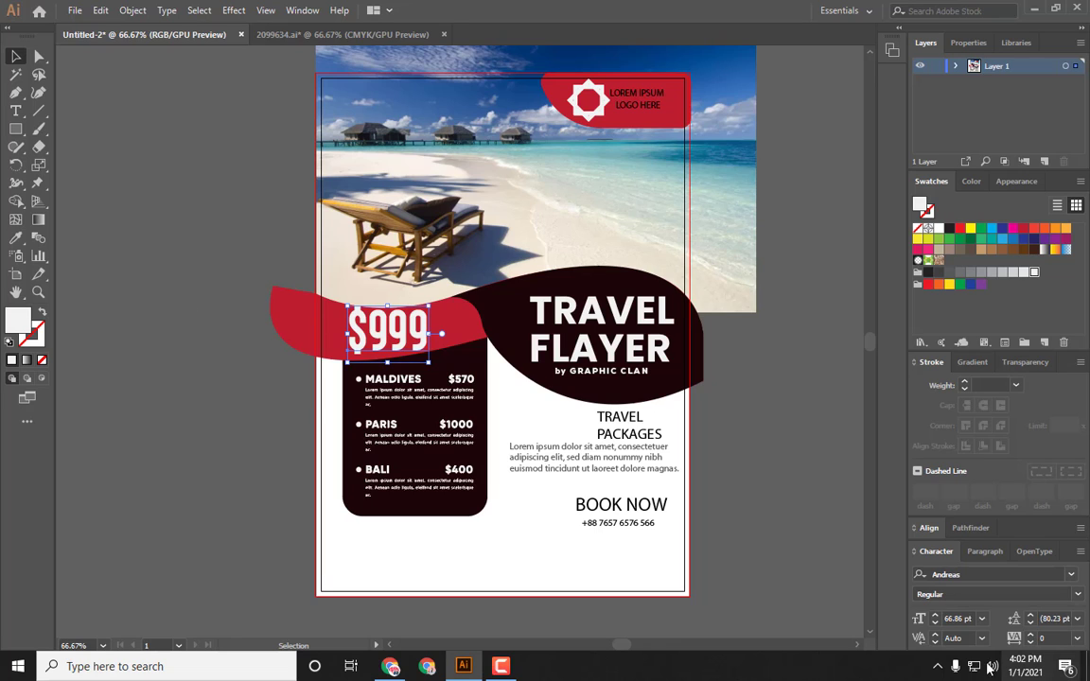
pyautogui.click(936, 623)
pyautogui.click(936, 623)
pyautogui.click(936, 622)
pyautogui.click(937, 623)
pyautogui.click(936, 623)
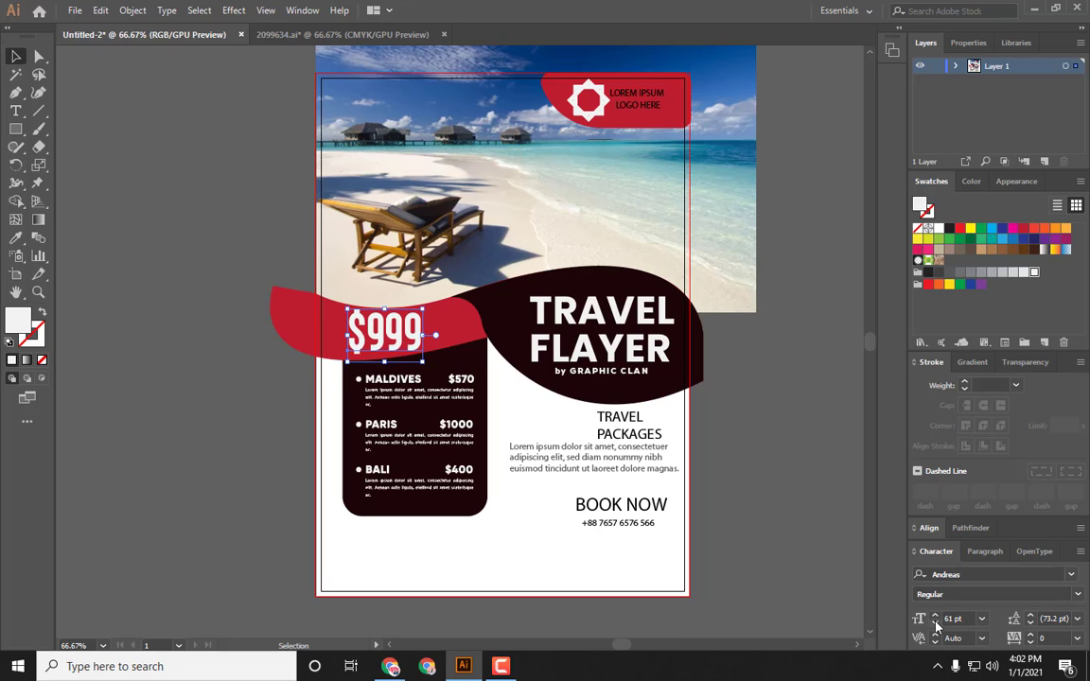
pyautogui.click(936, 623)
pyautogui.click(936, 623)
pyautogui.click(936, 623)
pyautogui.click(936, 623)
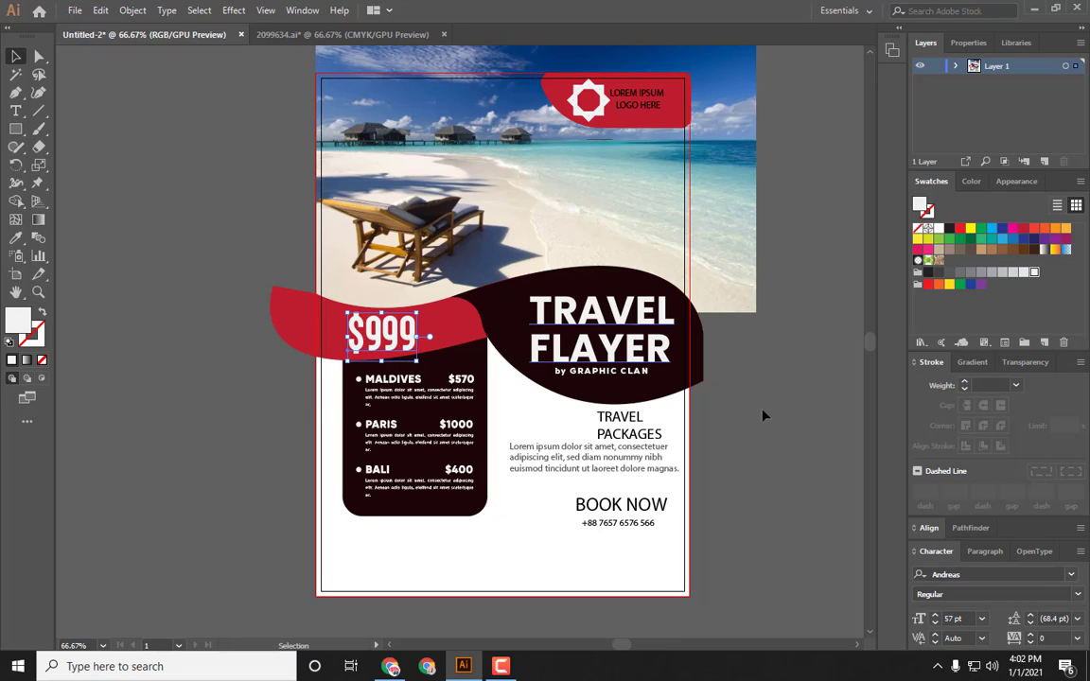
pyautogui.press('Right')
pyautogui.press('Right')
pyautogui.press('Right')
pyautogui.press('Right')
pyautogui.press('Right')
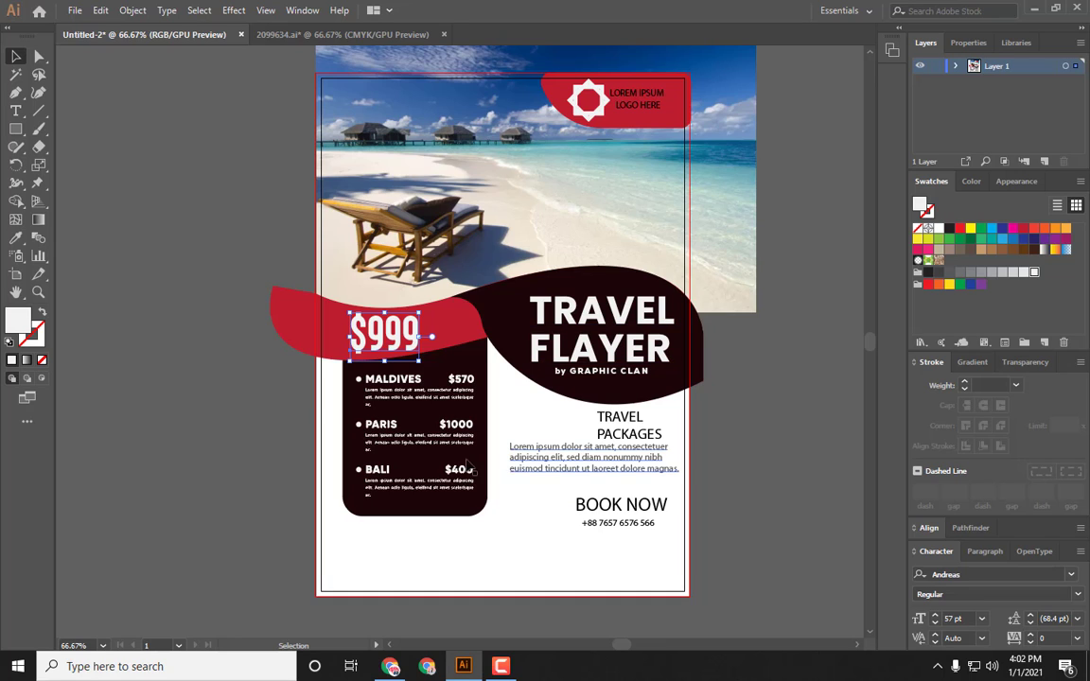
# Step: Set the price's font size to 54 pt
pyautogui.click(935, 616)
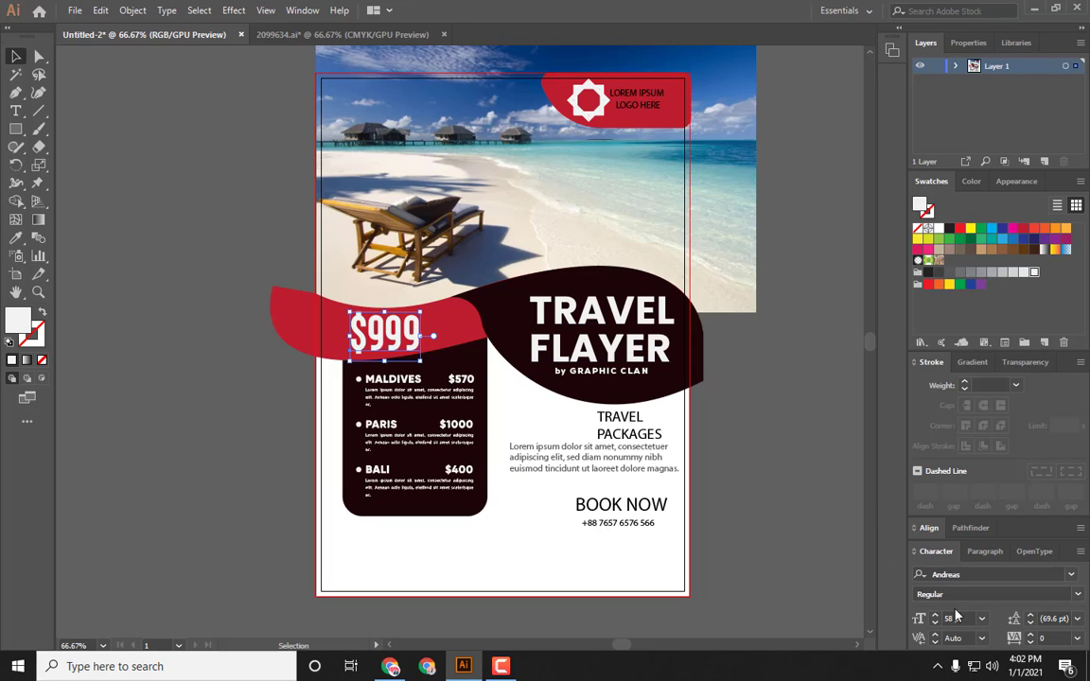
pyautogui.click(935, 623)
pyautogui.click(935, 623)
pyautogui.click(935, 623)
pyautogui.click(935, 623)
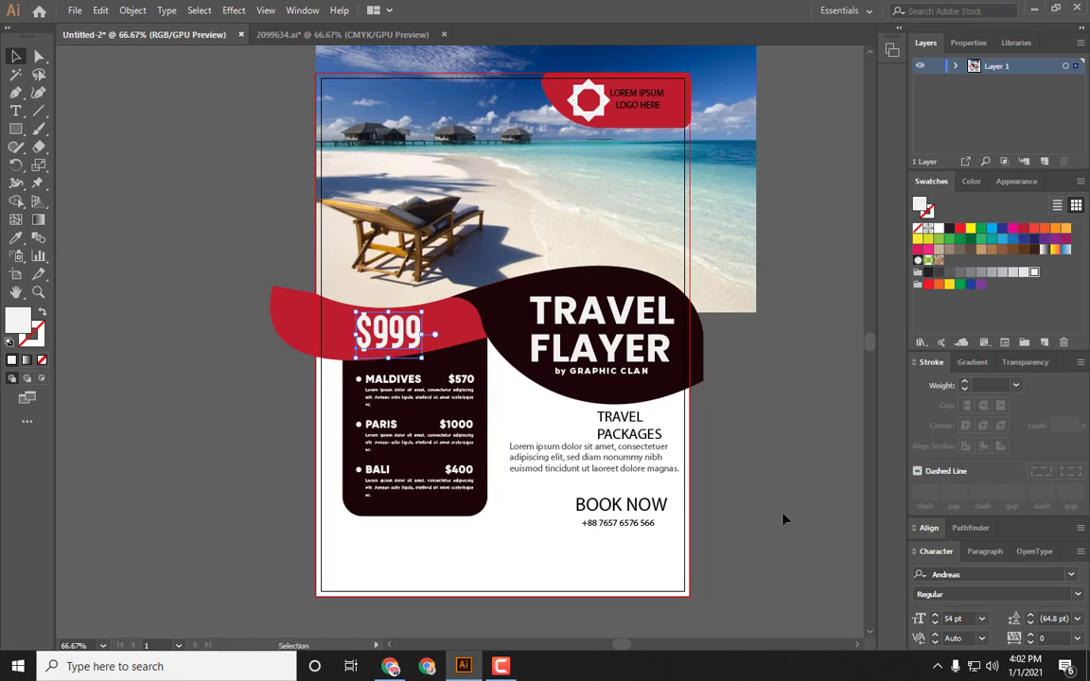
pyautogui.click(783, 519)
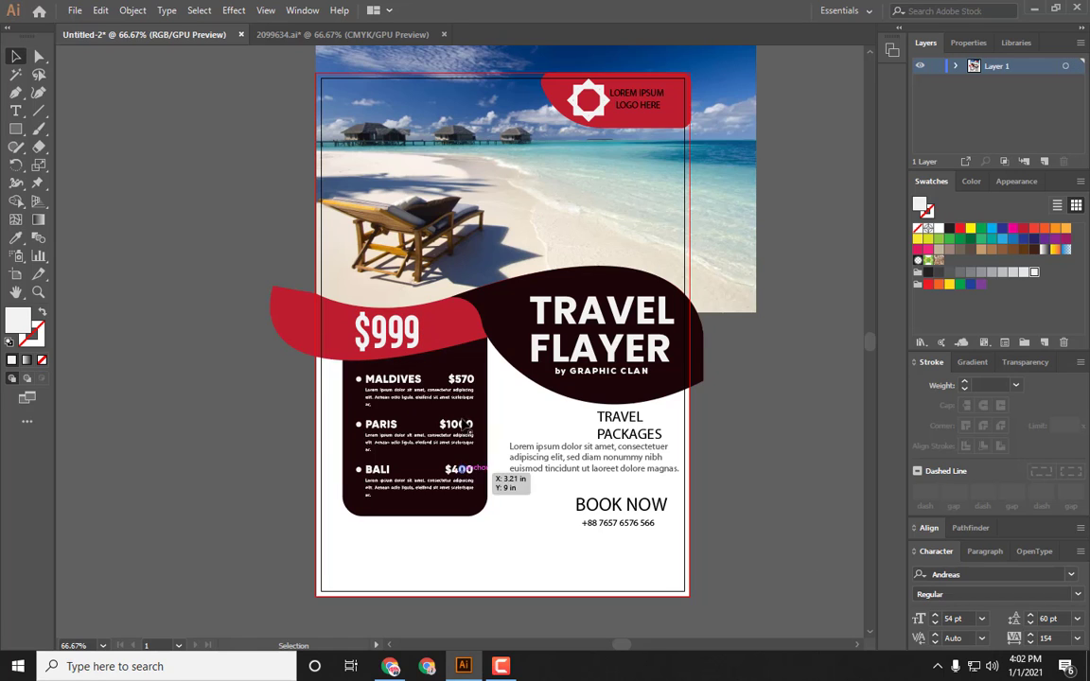
# Step: Change the TRAVEL PACKAGES heading's font to Noah Bold after searching through several font names
pyautogui.click(626, 437)
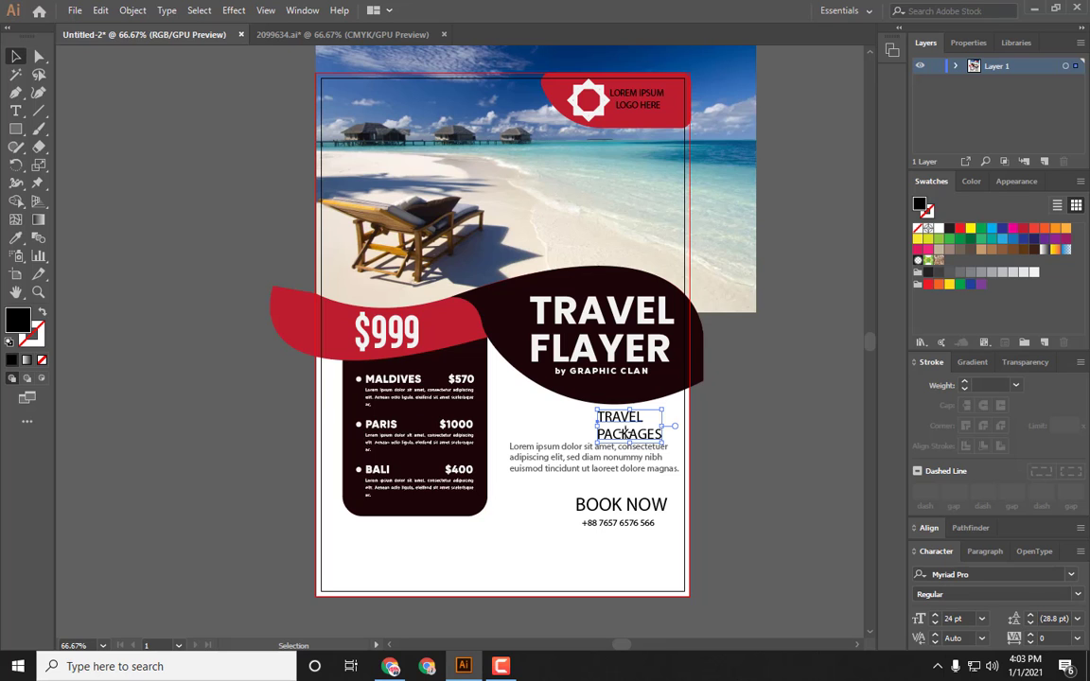
pyautogui.click(989, 574)
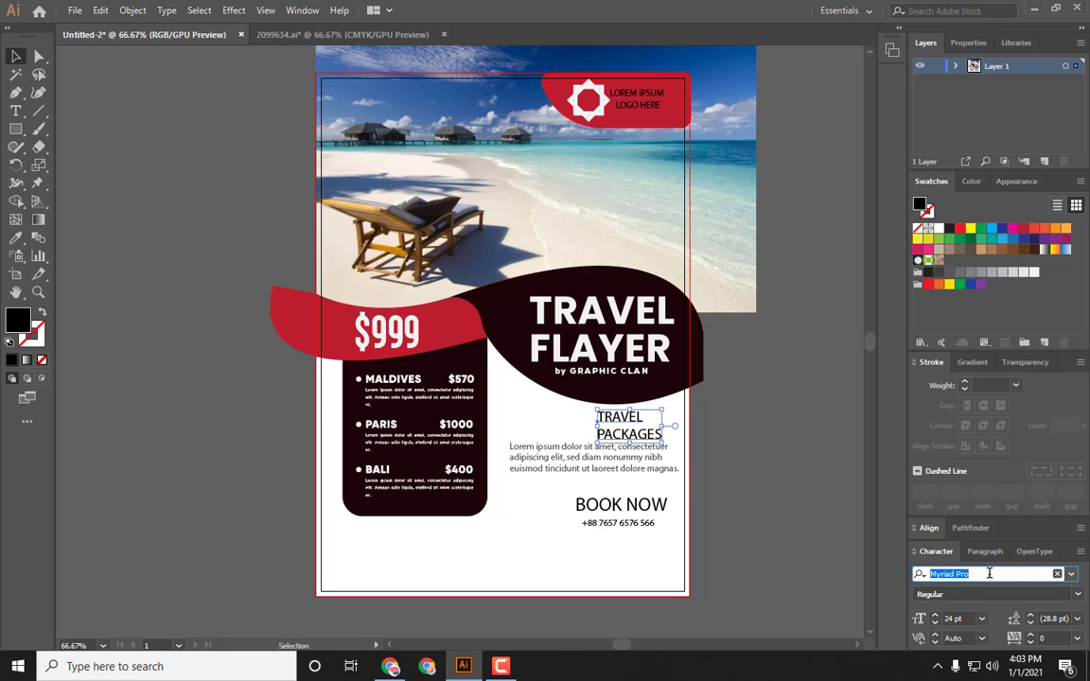
pyautogui.write('TRA')
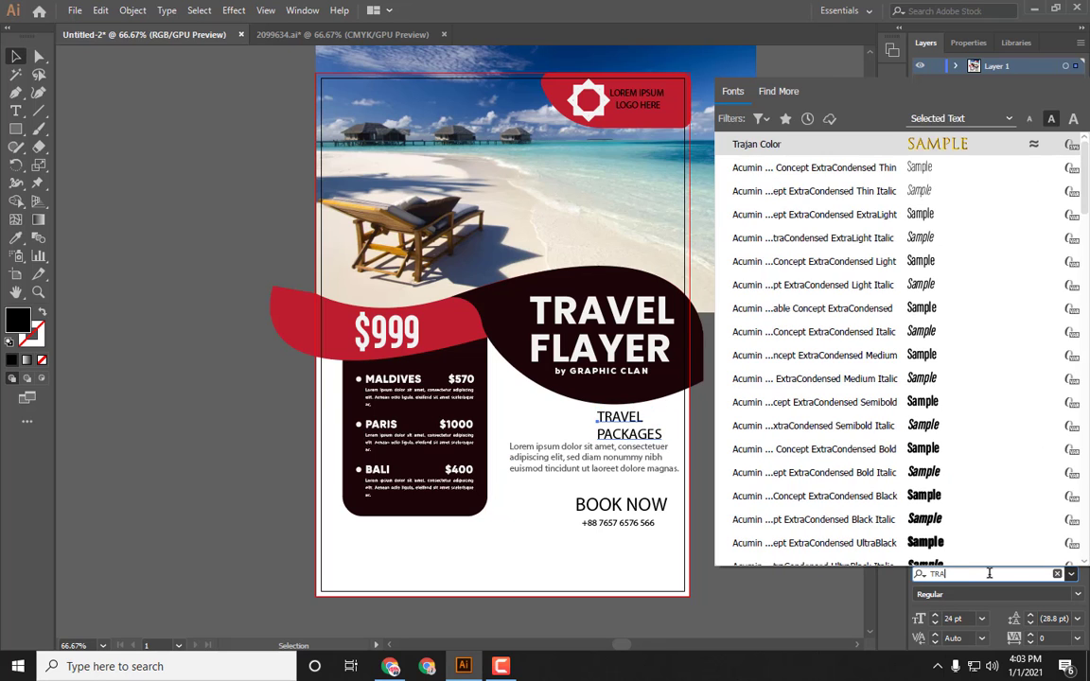
pyautogui.press('BackSpace')
pyautogui.press('BackSpace')
pyautogui.press('BackSpace')
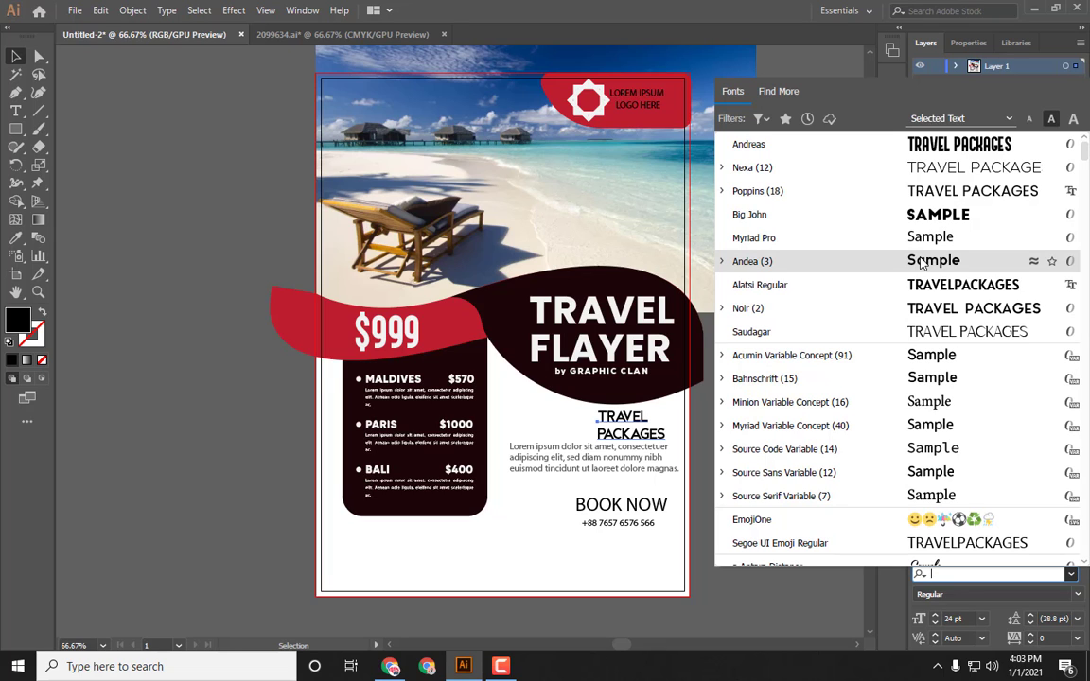
pyautogui.write('Cam')
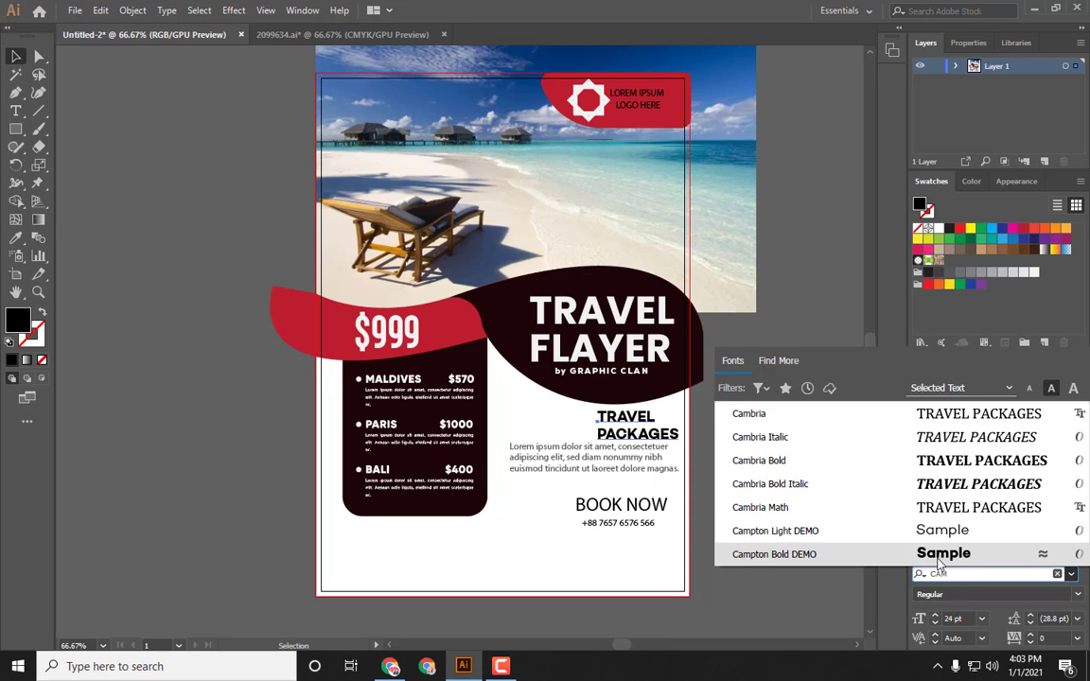
pyautogui.press('BackSpace')
pyautogui.press('BackSpace')
pyautogui.press('BackSpace')
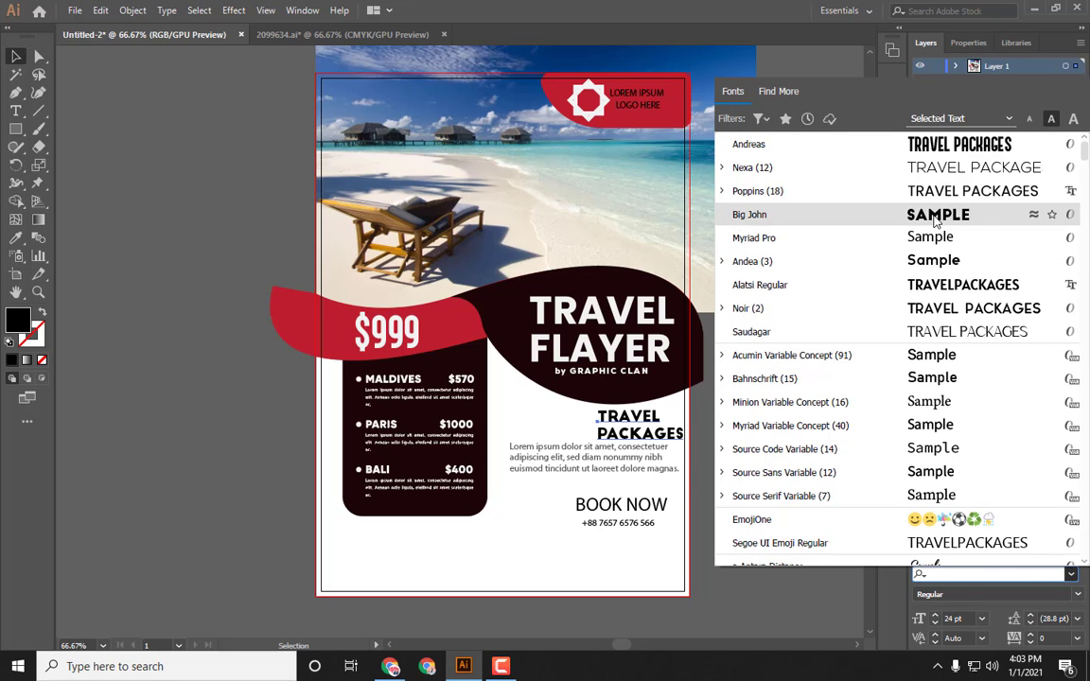
pyautogui.write('no')
pyautogui.click(837, 192)
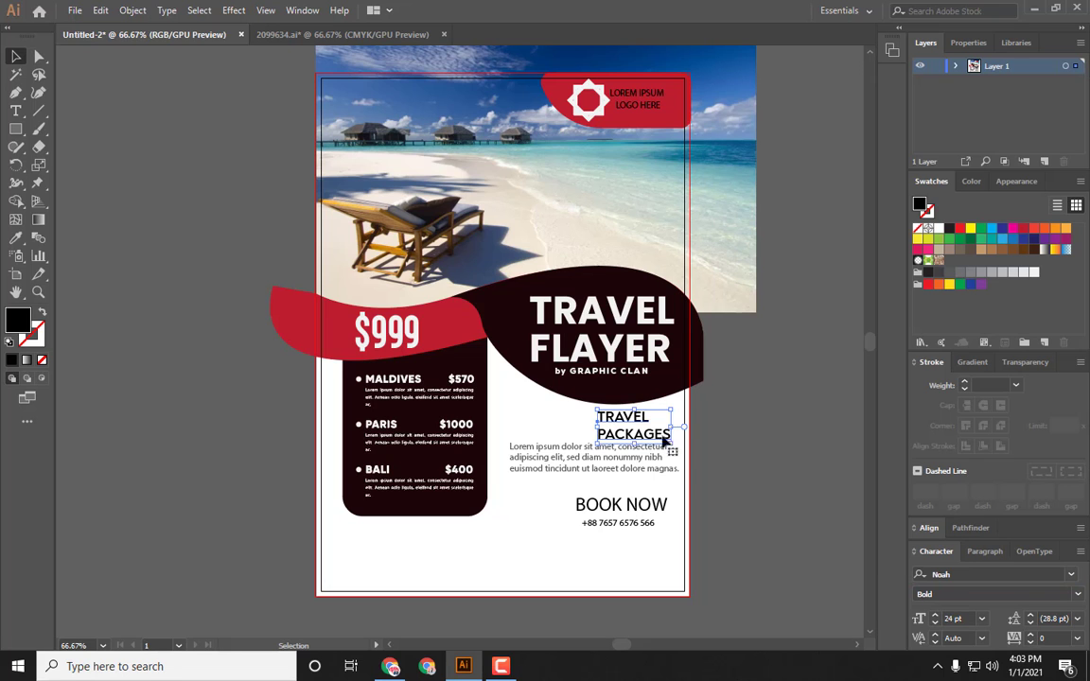
# Step: Set the lorem ipsum paragraph to Nexa Bold and justify all of its lines
pyautogui.click(775, 484)
pyautogui.click(587, 457)
pyautogui.click(985, 574)
pyautogui.write('NEXA')
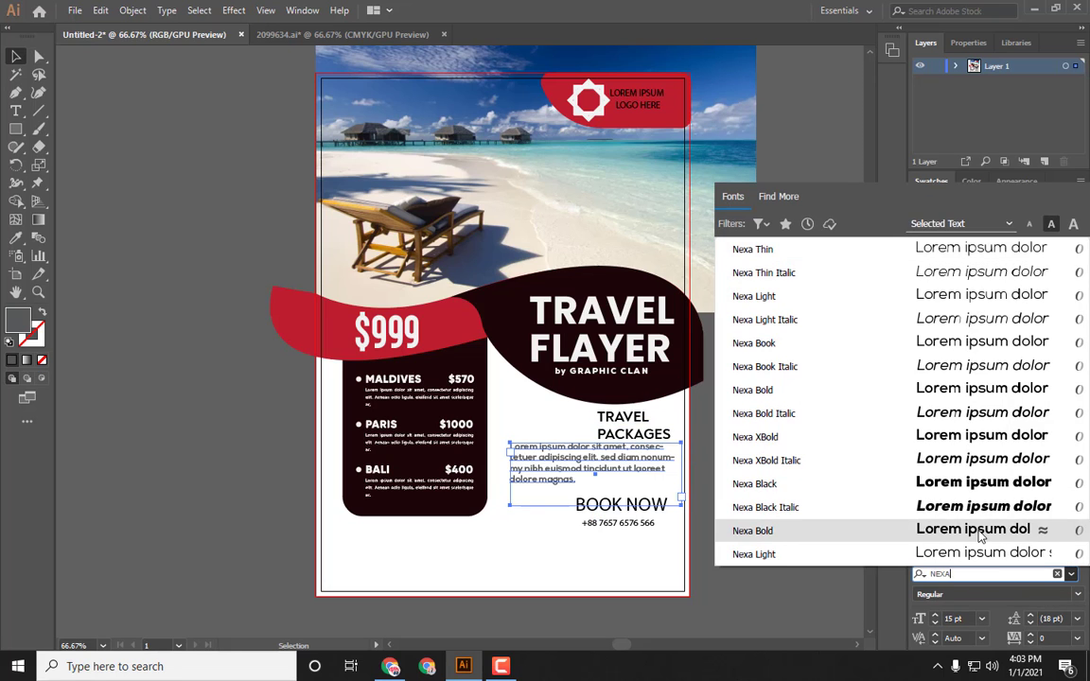
pyautogui.click(956, 393)
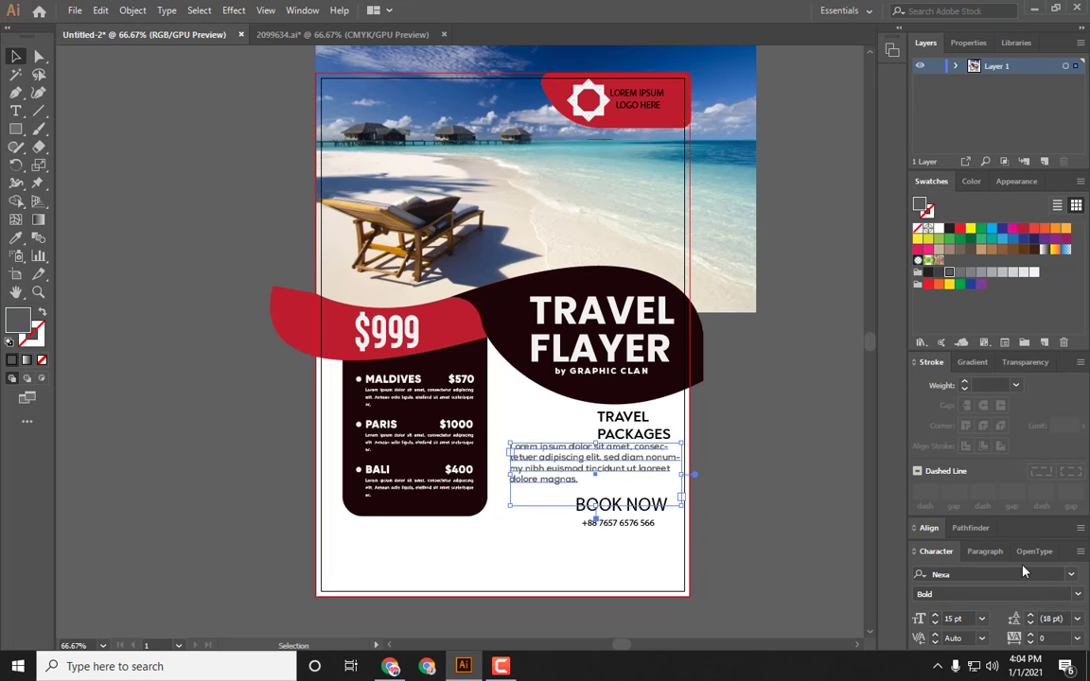
pyautogui.click(985, 551)
pyautogui.click(1073, 547)
# Step: Move the BOOK NOW heading and phone number slightly lower and left beneath the paragraph
pyautogui.click(613, 508)
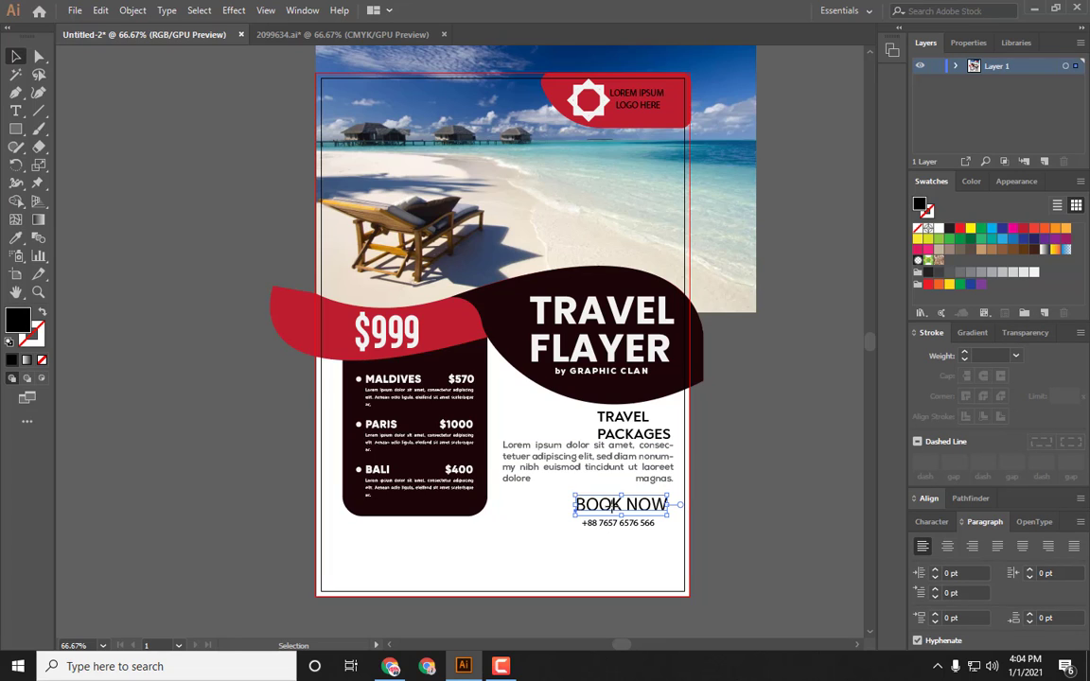
pyautogui.click(597, 543)
pyautogui.moveTo(586, 478); pyautogui.dragTo(608, 534)
pyautogui.click(621, 563)
pyautogui.click(614, 546)
pyautogui.click(644, 528)
pyautogui.keyDown('shift'); pyautogui.click(626, 551); pyautogui.keyUp('shift')
pyautogui.moveTo(621, 513)
pyautogui.mouseDown()
pyautogui.moveTo(623, 537)
pyautogui.moveTo(627, 525)
pyautogui.mouseUp()
pyautogui.click(624, 556)
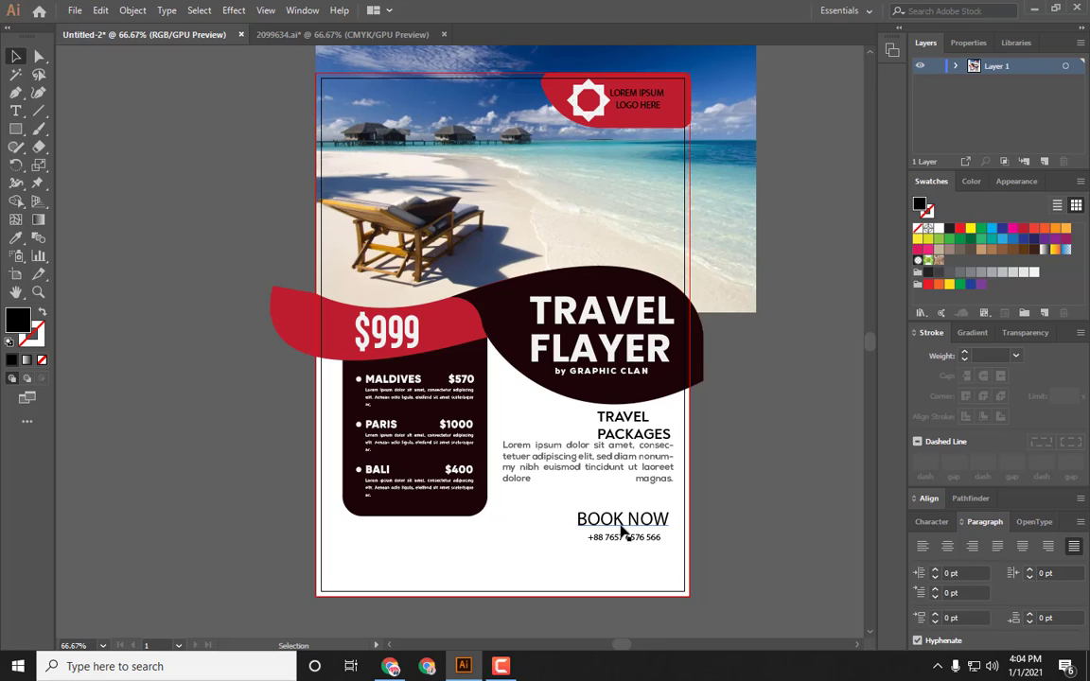
pyautogui.moveTo(595, 558); pyautogui.dragTo(613, 521)
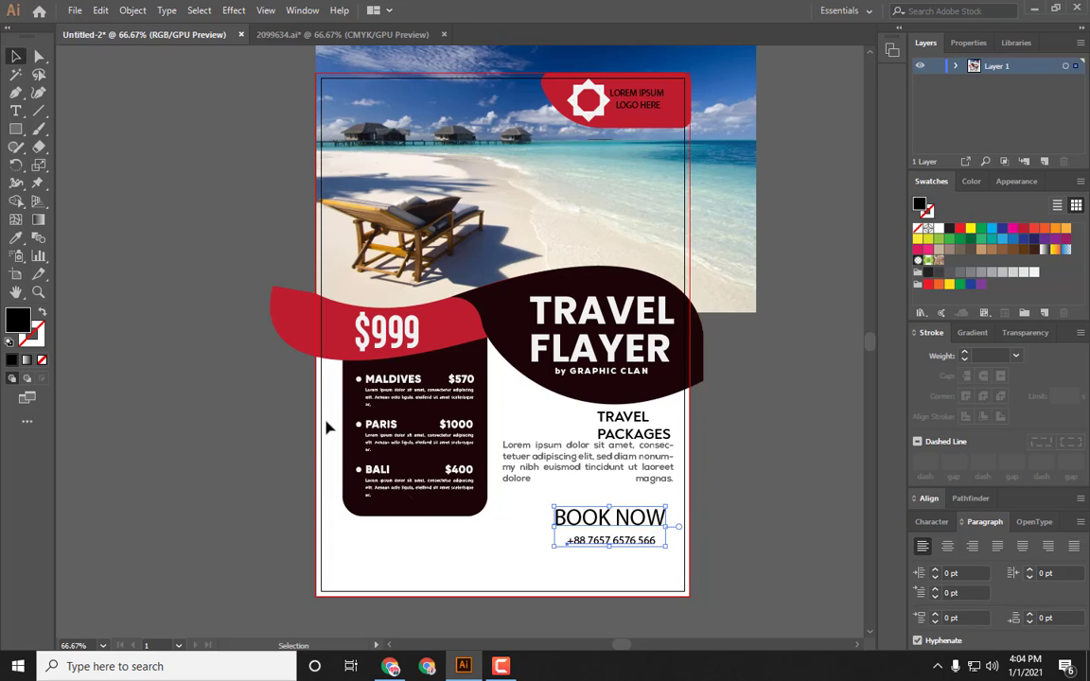
pyautogui.moveTo(589, 563); pyautogui.dragTo(628, 538)
pyautogui.click(620, 566)
pyautogui.click(644, 520)
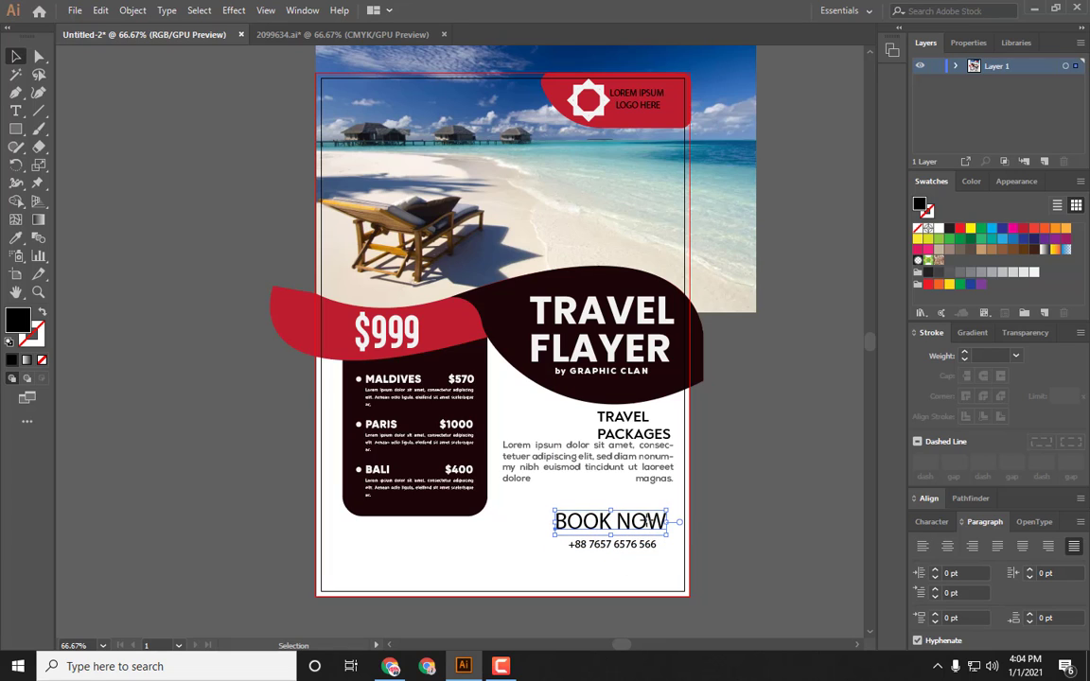
pyautogui.click(604, 567)
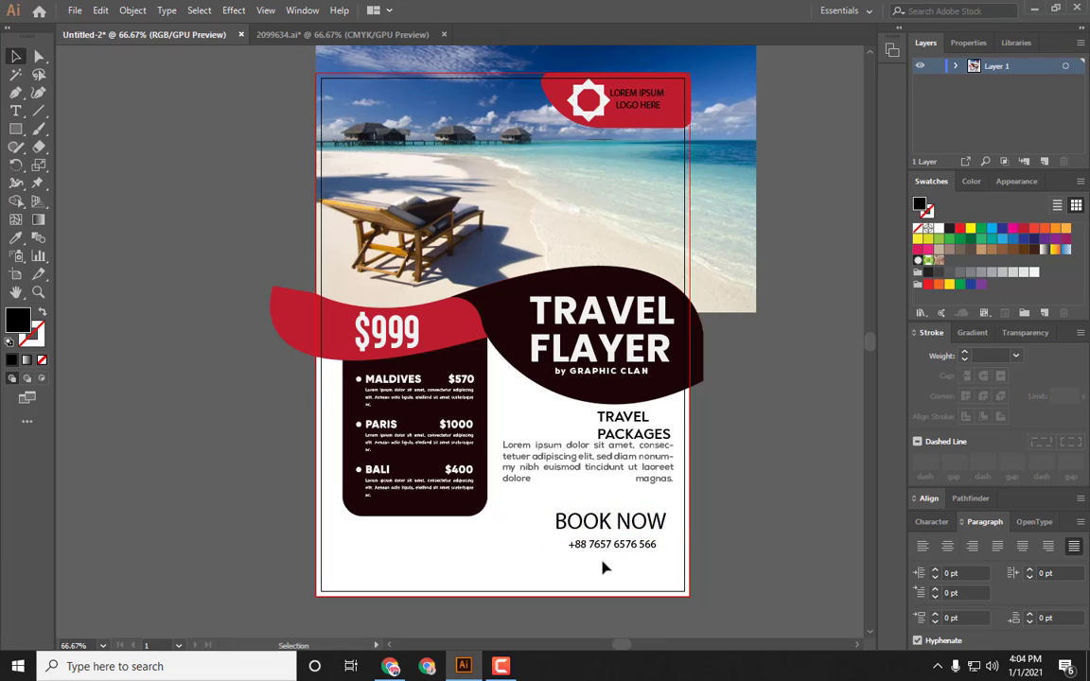
# Step: Set BOOK NOW to Nexa Bold at 29 pt with tracking of 100
pyautogui.click(628, 522)
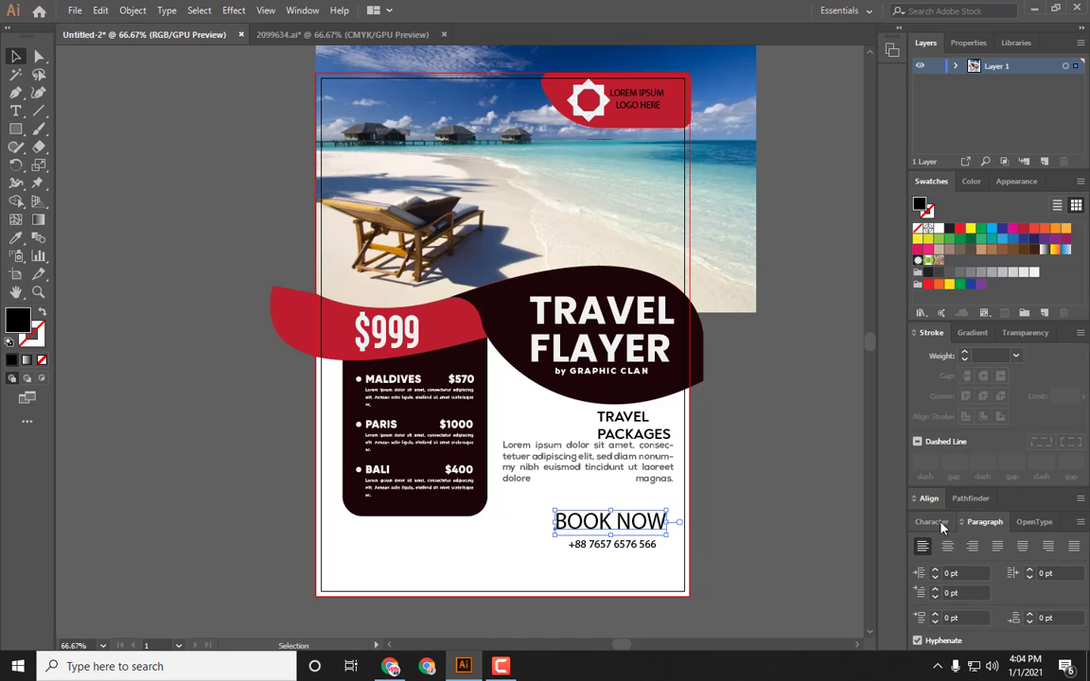
pyautogui.click(935, 522)
pyautogui.click(992, 572)
pyautogui.write('NEXA')
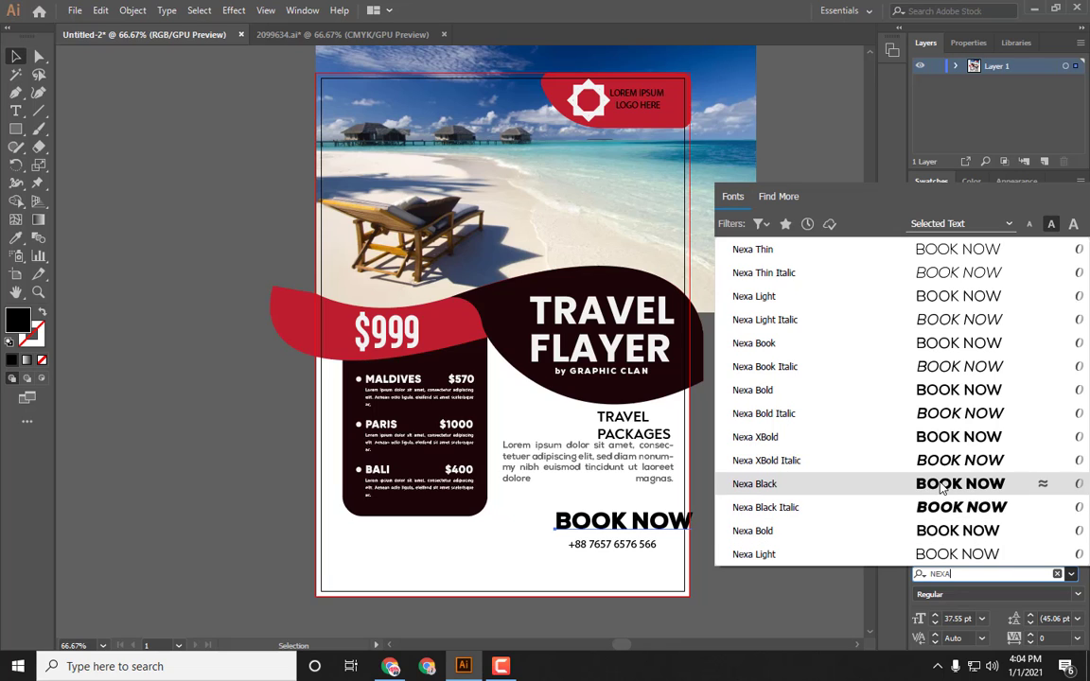
pyautogui.click(935, 390)
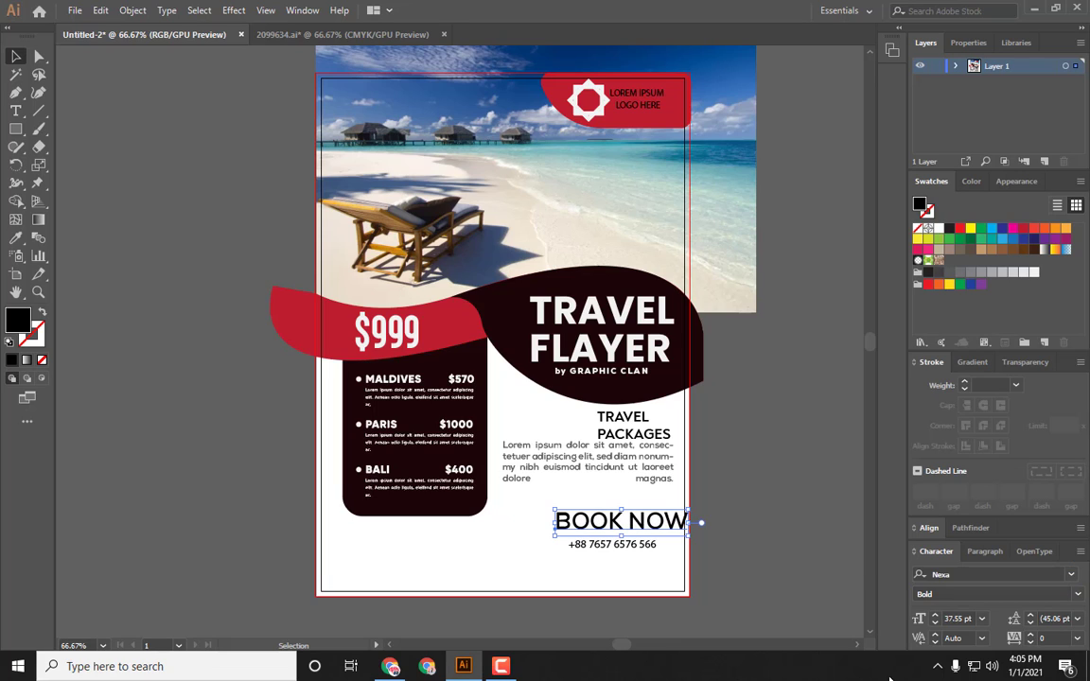
pyautogui.click(937, 622)
pyautogui.click(937, 622)
pyautogui.click(937, 622)
pyautogui.click(937, 621)
pyautogui.click(937, 622)
pyautogui.click(937, 622)
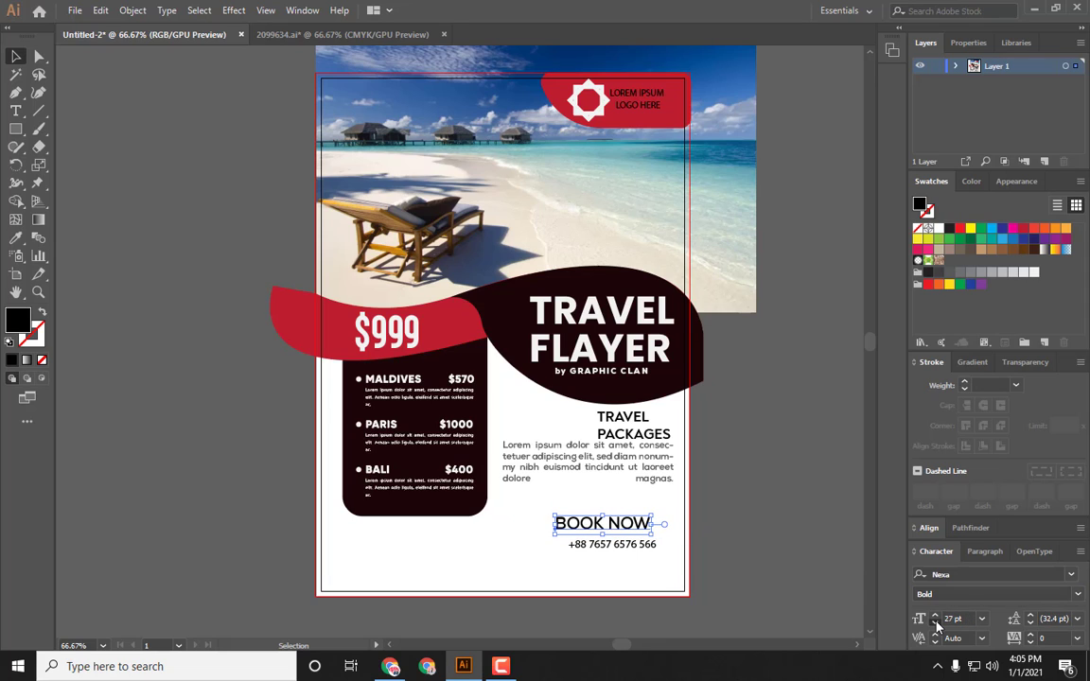
pyautogui.click(937, 622)
pyautogui.click(937, 622)
pyautogui.click(1077, 639)
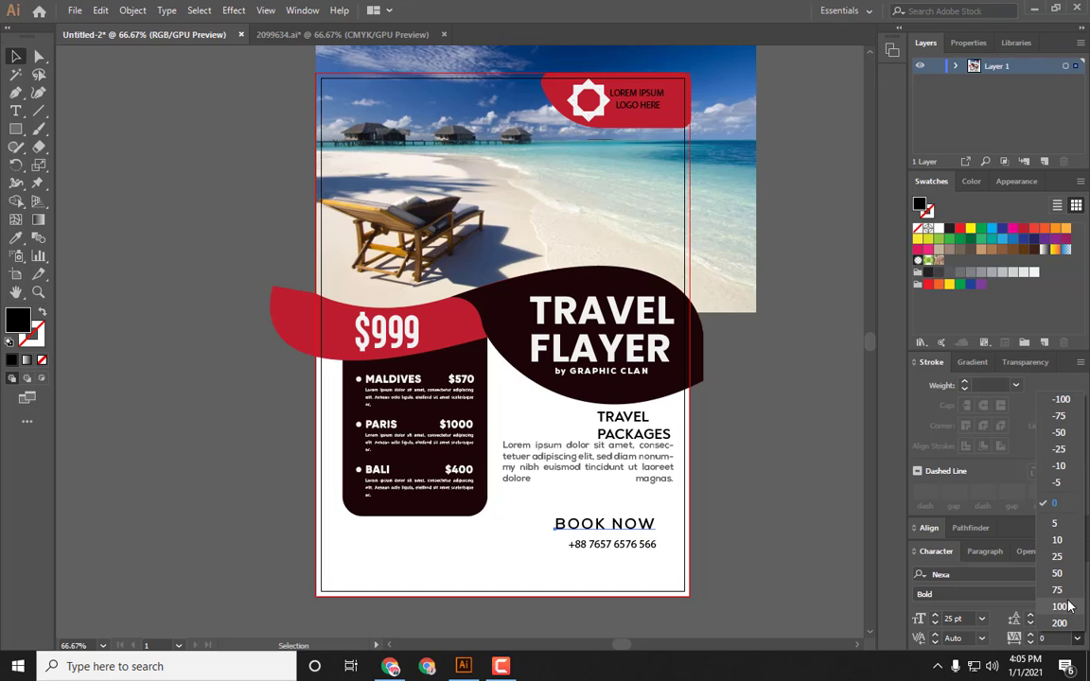
pyautogui.click(1060, 607)
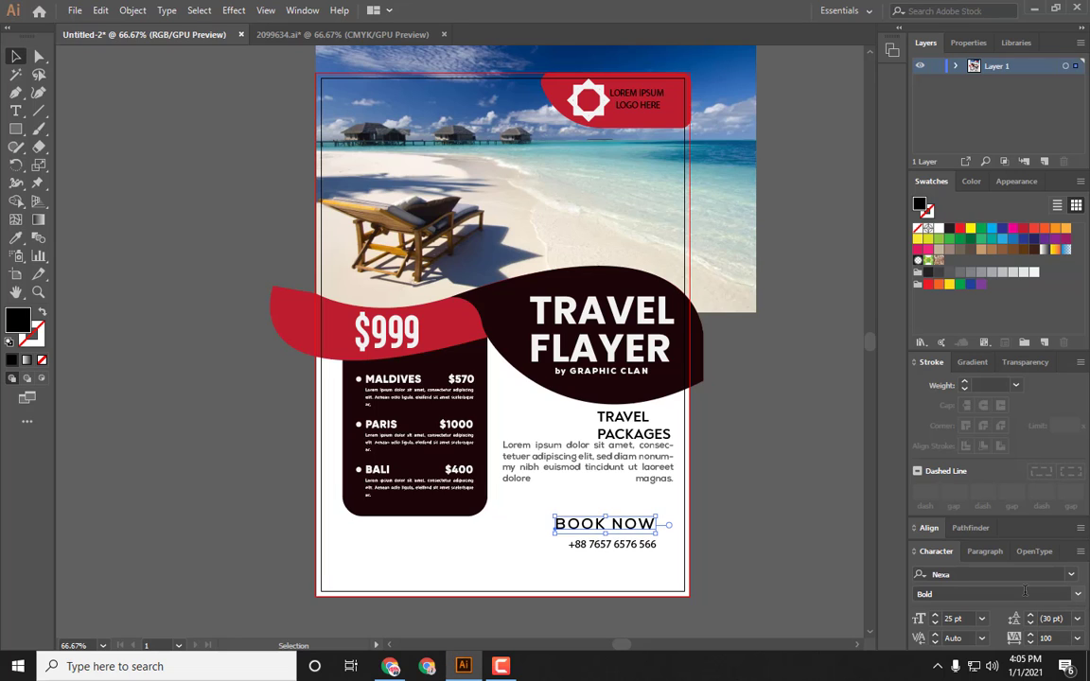
pyautogui.click(935, 616)
pyautogui.click(935, 624)
pyautogui.click(771, 579)
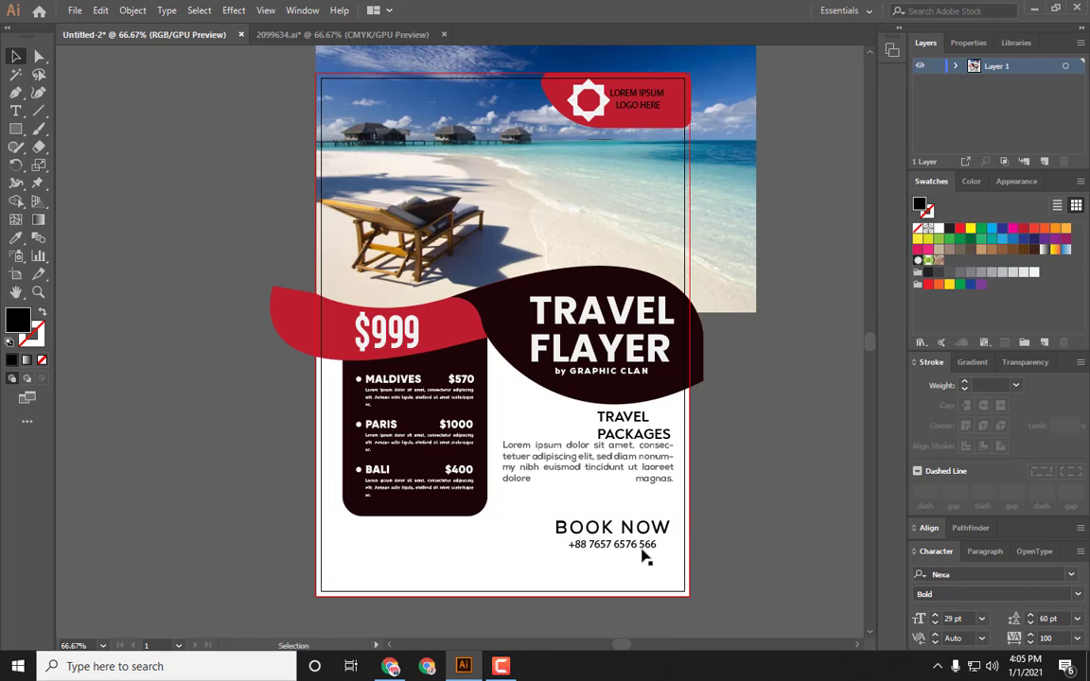
# Step: Copy BOOK NOW's text style onto the phone number, reduce it to 19 pt and place it under the heading
pyautogui.click(644, 557)
pyautogui.press('i')
pyautogui.click(612, 527)
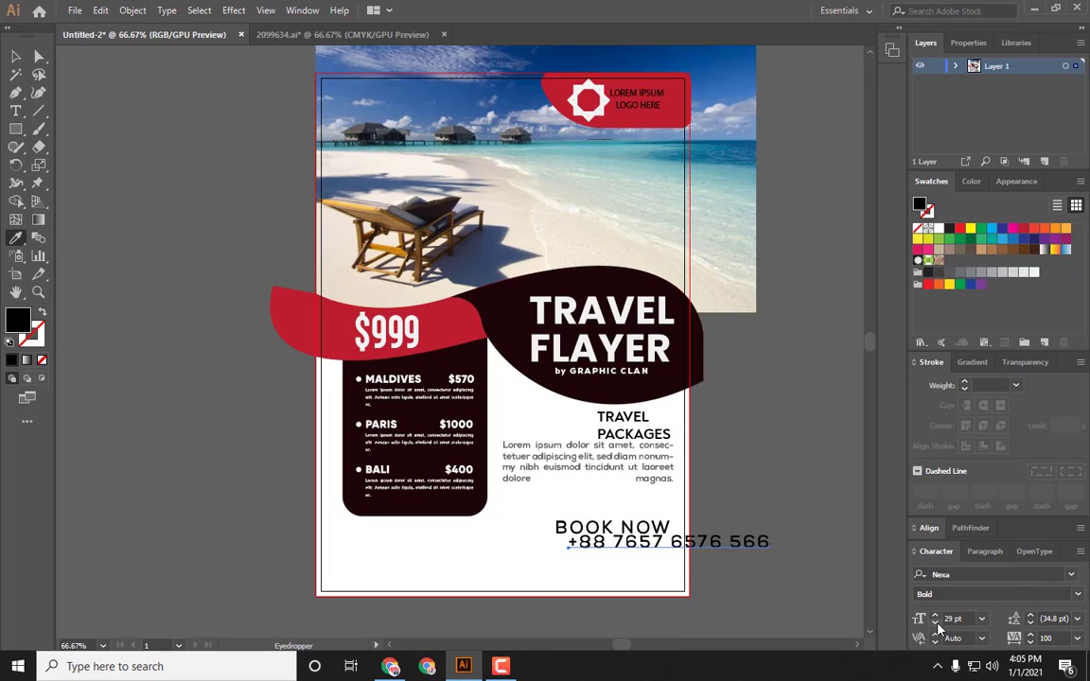
pyautogui.click(935, 624)
pyautogui.click(935, 617)
pyautogui.press('v')
pyautogui.click(511, 558)
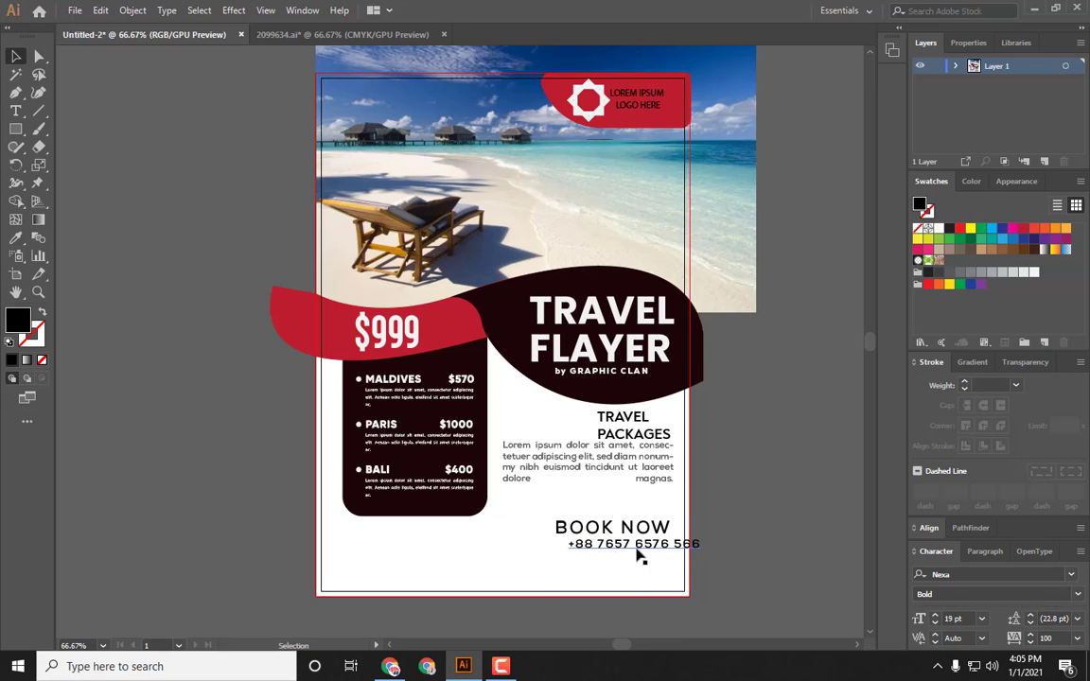
pyautogui.moveTo(637, 549); pyautogui.dragTo(645, 521)
pyautogui.click(628, 588)
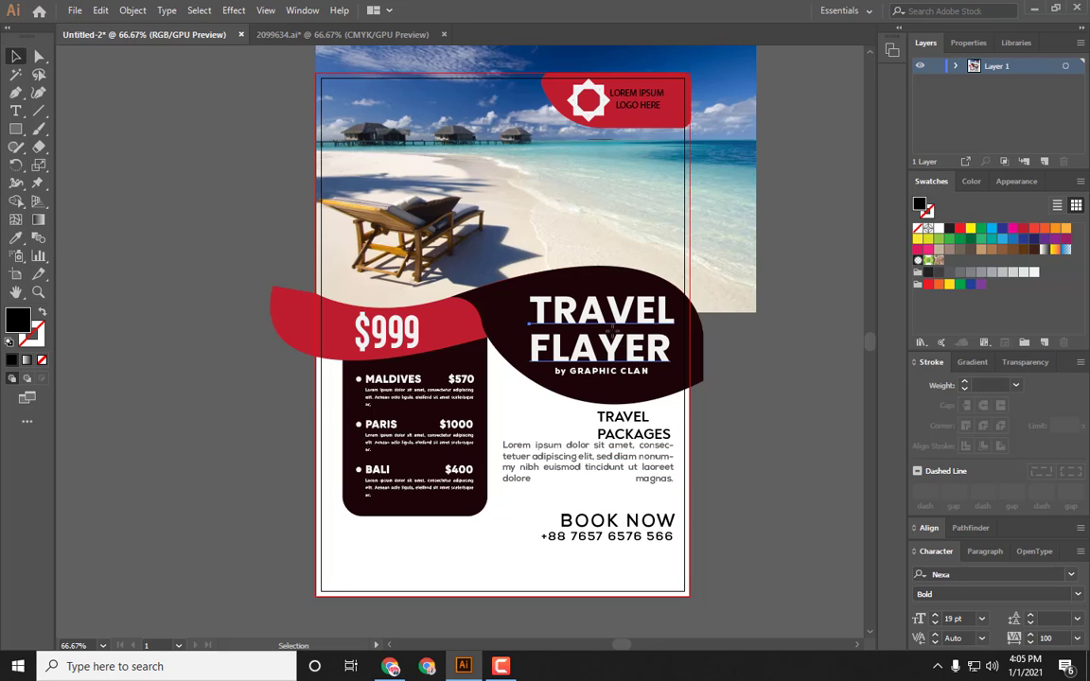
# Step: Shift the byline right and align it to the right edge of the TRAVEL FLAYER title
pyautogui.click(610, 332)
pyautogui.click(605, 371)
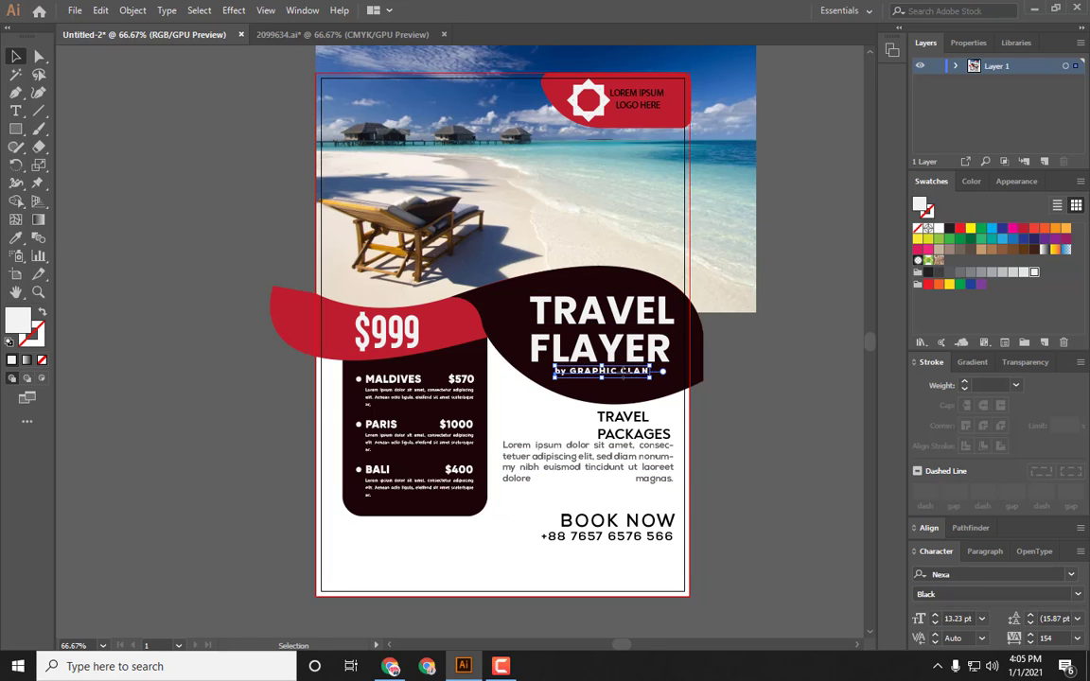
pyautogui.keyDown('shift'); pyautogui.click(566, 318); pyautogui.keyUp('shift')
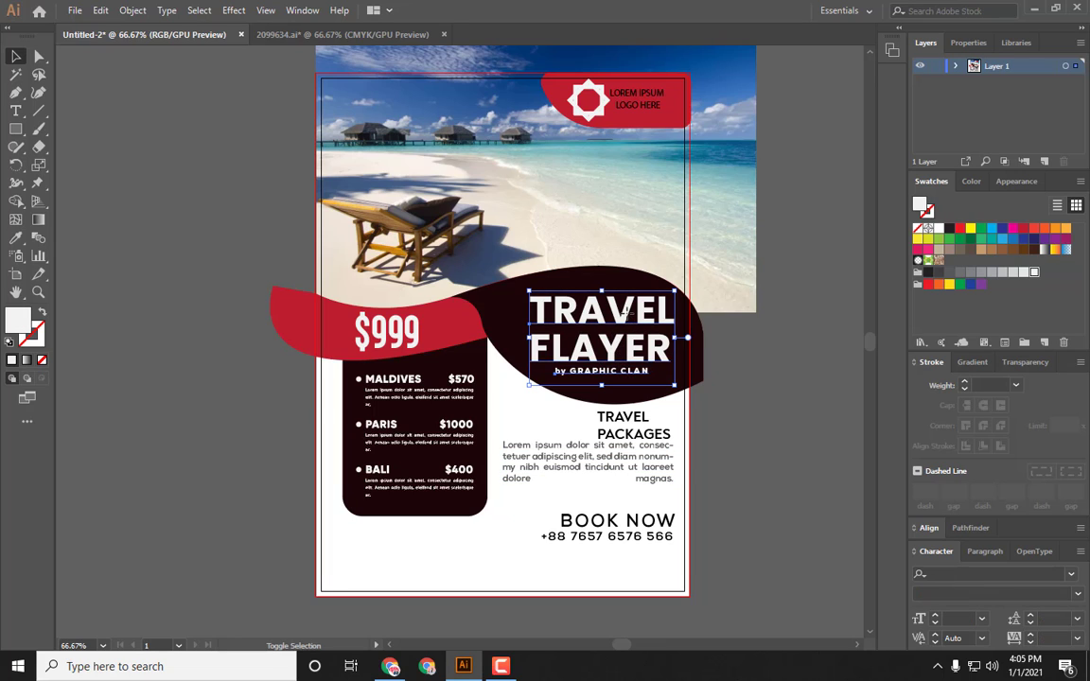
pyautogui.click(984, 555)
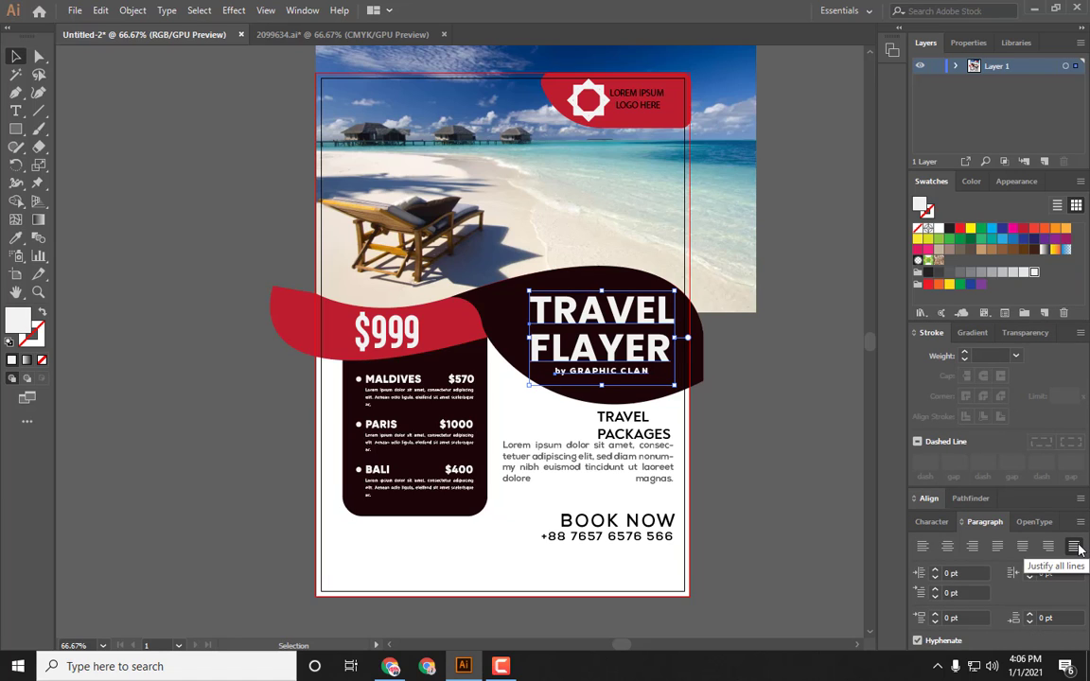
pyautogui.click(759, 367)
pyautogui.moveTo(631, 374); pyautogui.dragTo(653, 377)
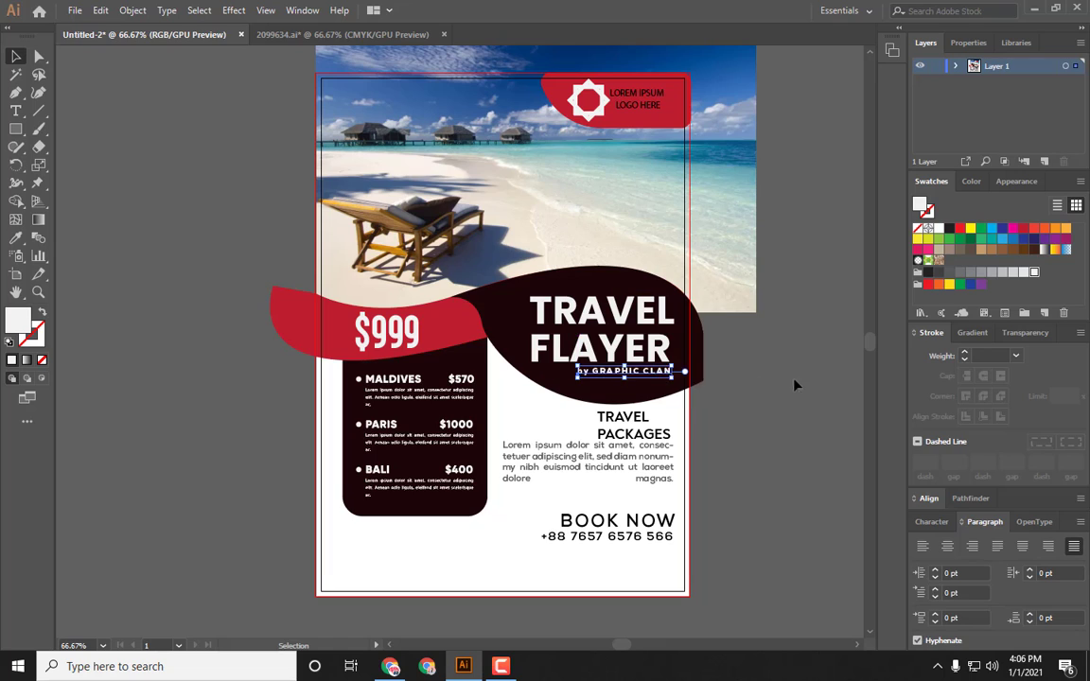
pyautogui.click(793, 382)
pyautogui.click(612, 351)
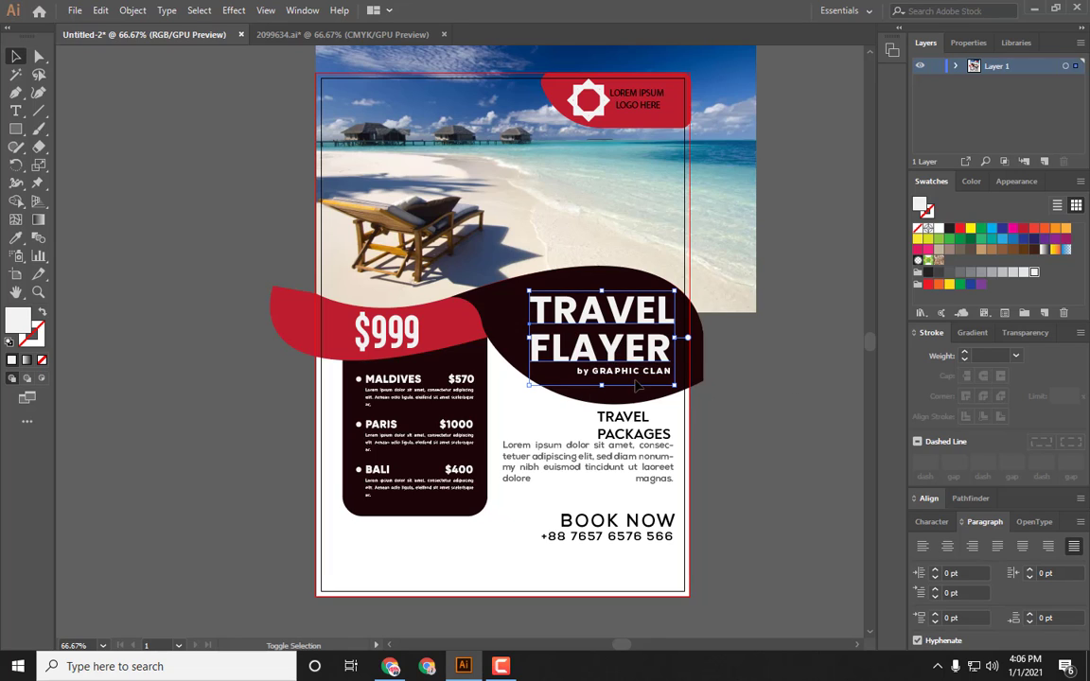
pyautogui.click(928, 498)
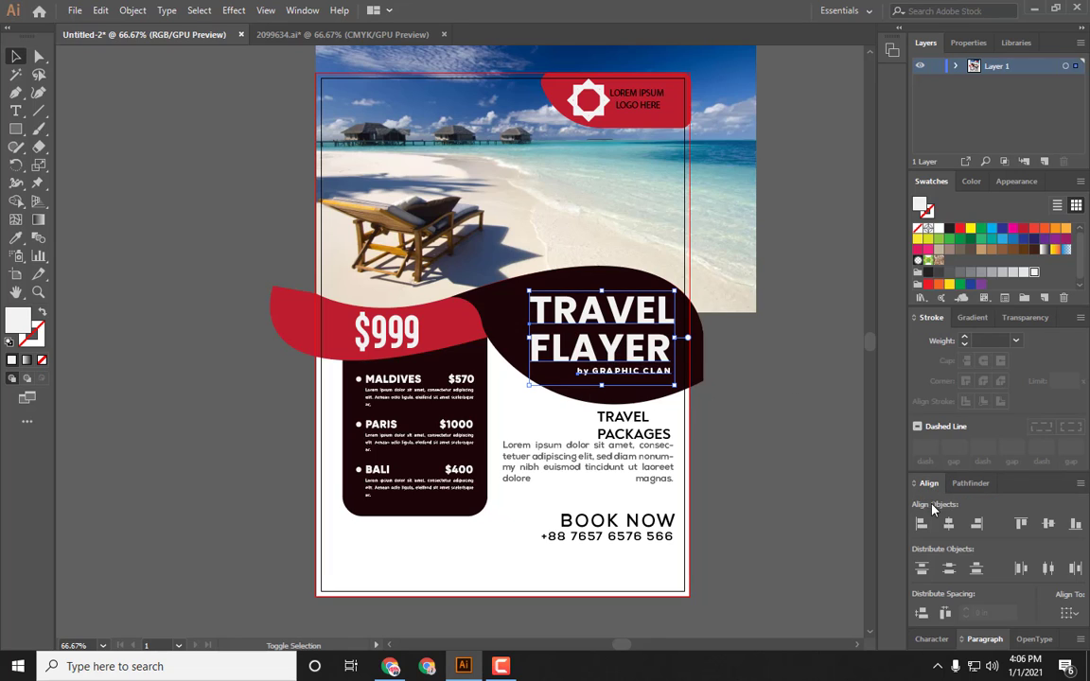
pyautogui.click(977, 524)
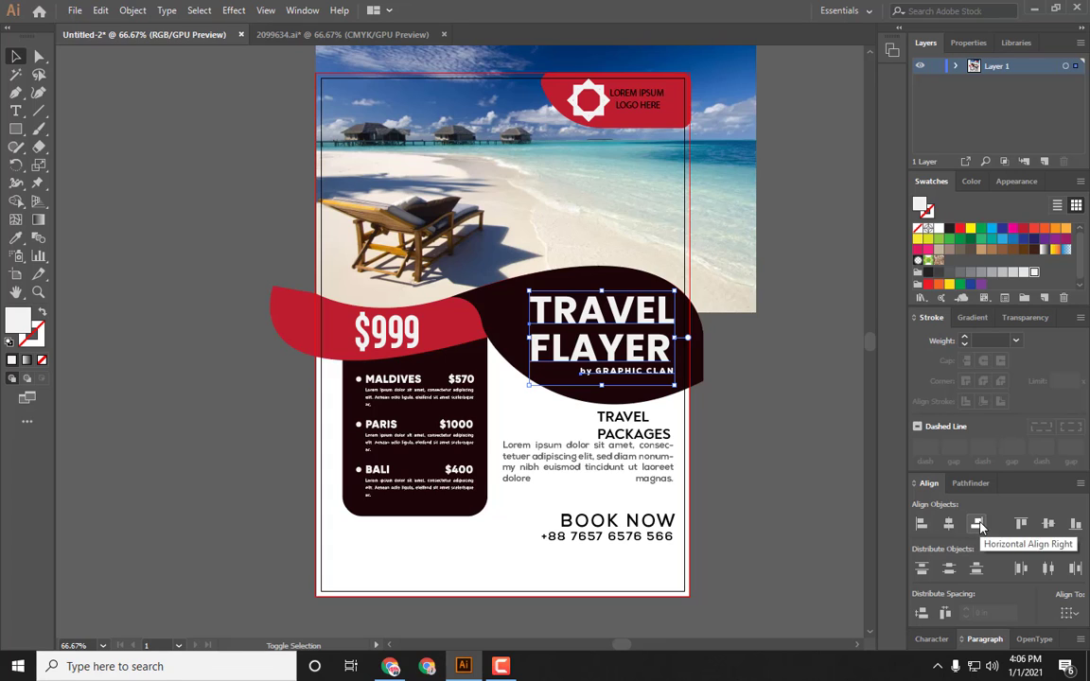
pyautogui.click(773, 419)
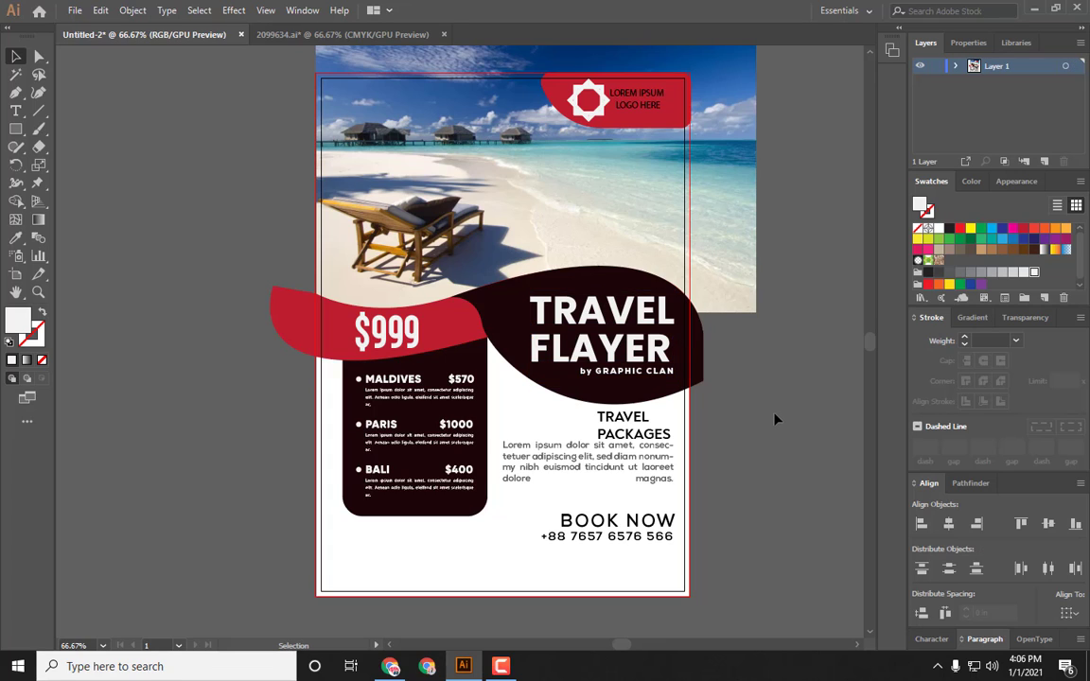
# Step: Select the TRAVEL PACKAGES heading and change its paragraph alignment to justify all lines
pyautogui.click(617, 434)
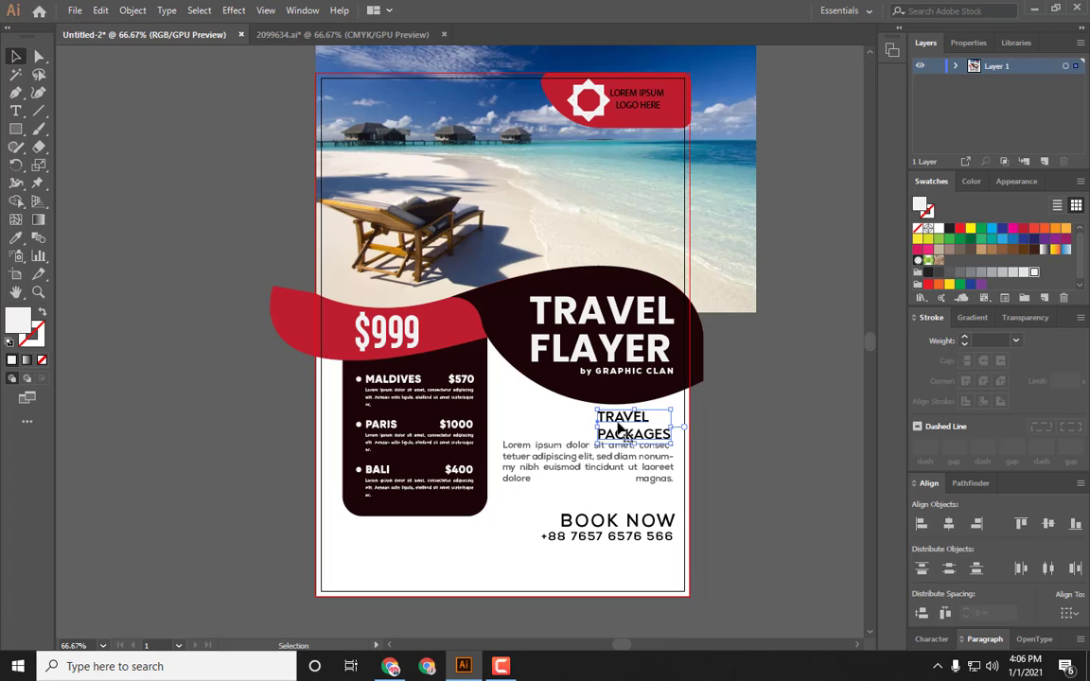
pyautogui.click(987, 641)
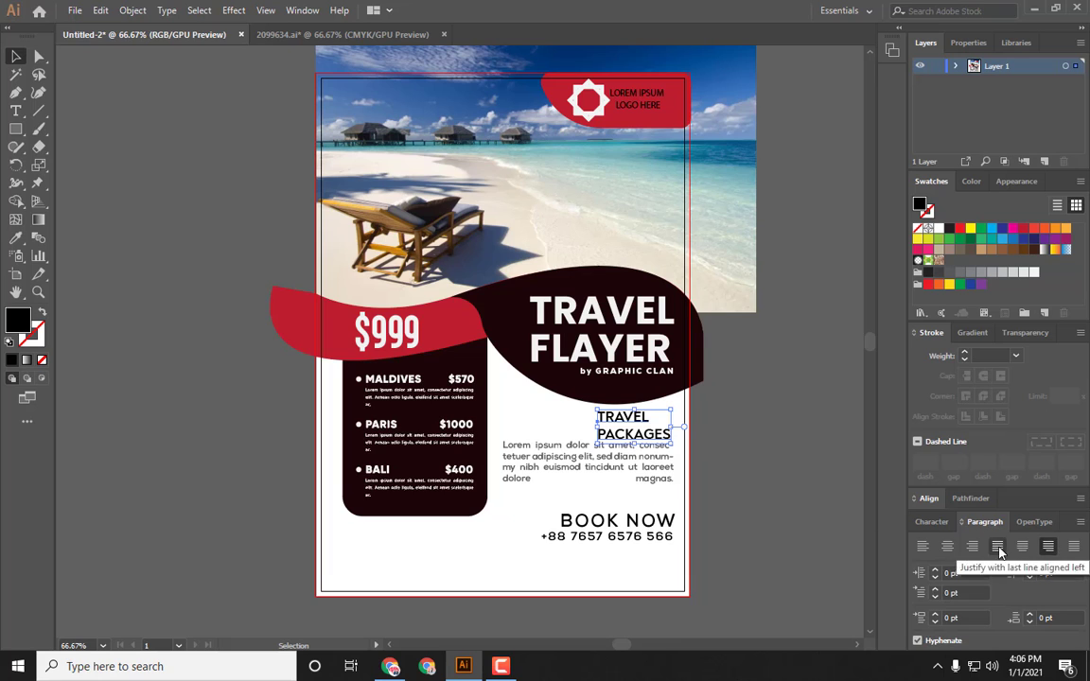
pyautogui.click(923, 546)
pyautogui.click(1074, 546)
# Step: Try to arrange and right-align the TRAVEL PACKAGES heading with the paragraph below it
pyautogui.rightClick(624, 418)
pyautogui.click(930, 499)
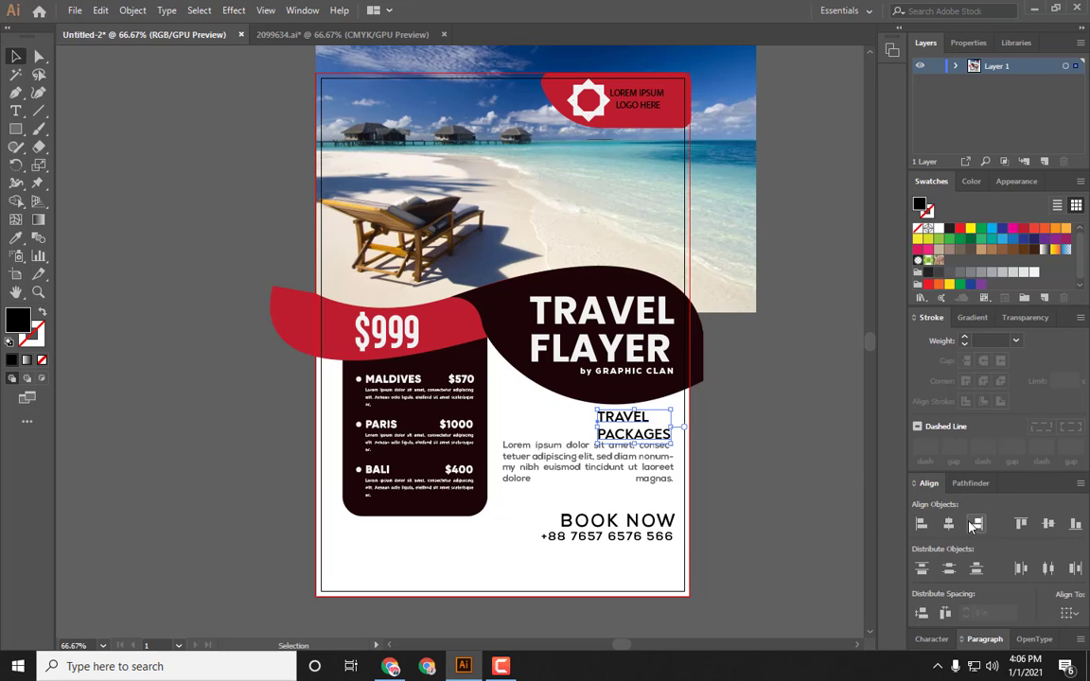
pyautogui.click(757, 459)
pyautogui.rightClick(638, 414)
pyautogui.click(706, 228)
pyautogui.click(743, 459)
pyautogui.rightClick(634, 416)
pyautogui.click(677, 301)
pyautogui.click(735, 481)
pyautogui.moveTo(647, 435); pyautogui.dragTo(647, 416)
pyautogui.rightClick(617, 418)
pyautogui.click(695, 303)
pyautogui.click(734, 447)
pyautogui.moveTo(582, 406); pyautogui.dragTo(666, 436)
pyautogui.click(975, 524)
pyautogui.hotkey('ctrl', 'z')
# Step: Group the text and align the TRAVEL PACKAGES heading flush with the paragraph's right edge
pyautogui.click(549, 429)
pyautogui.hotkey('ctrl', 'g')
pyautogui.keyDown('shift'); pyautogui.click(628, 417); pyautogui.keyUp('shift')
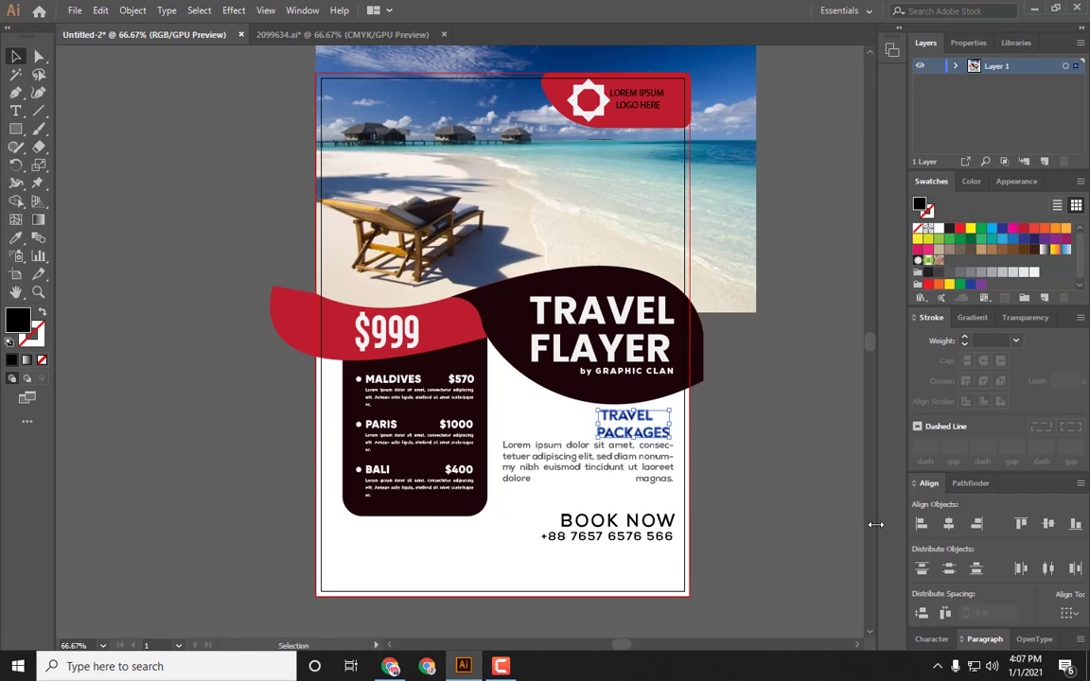
pyautogui.hotkey('ctrl', '+')
pyautogui.hotkey('ctrl', '+')
pyautogui.click(975, 524)
pyautogui.hotkey('ctrl', 'g')
pyautogui.click(720, 477)
pyautogui.click(497, 372)
pyautogui.click(484, 440)
pyautogui.click(985, 640)
pyautogui.click(682, 463)
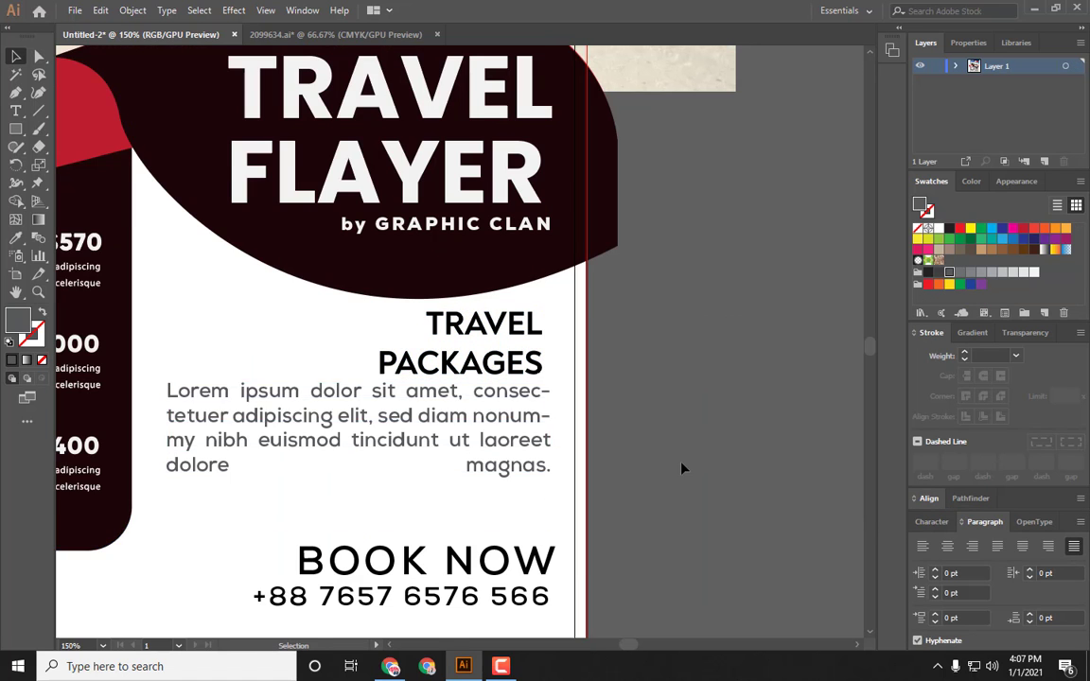
# Step: Remove the hyphenated line break in consetuer from the Lorem ipsum paragraph so the text reflows
pyautogui.hotkey('ctrl', '-')
pyautogui.moveTo(596, 470); pyautogui.dragTo(710, 463)
pyautogui.press('t')
pyautogui.press('BackSpace')
pyautogui.press('BackSpace')
pyautogui.press('BackSpace')
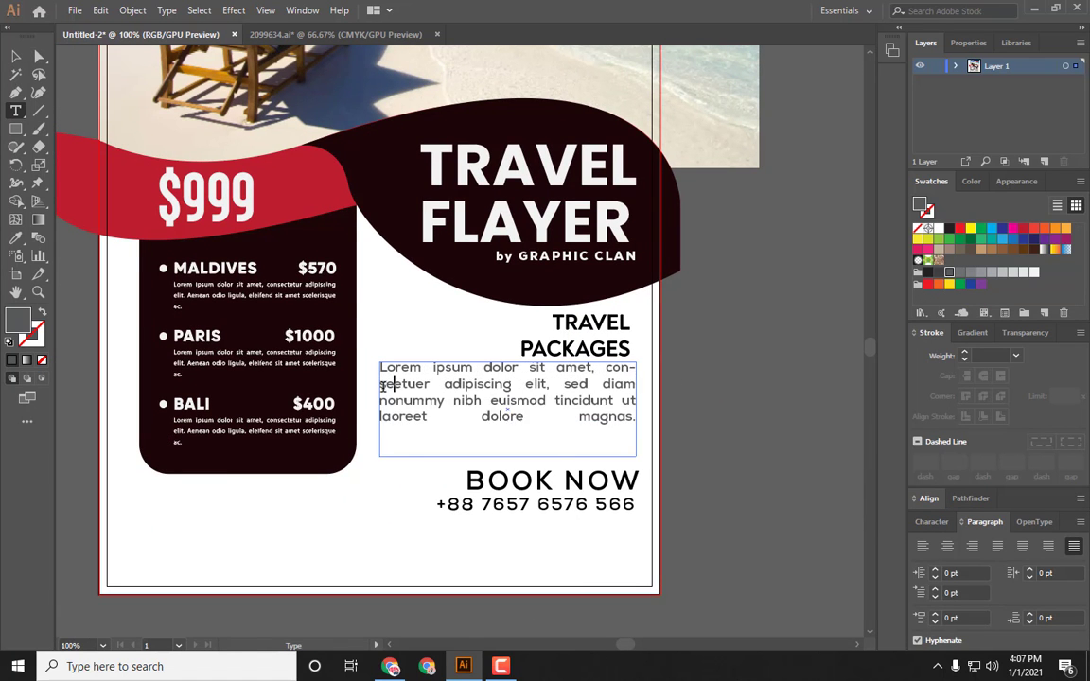
pyautogui.press('Escape')
pyautogui.click(796, 366)
pyautogui.click(598, 391)
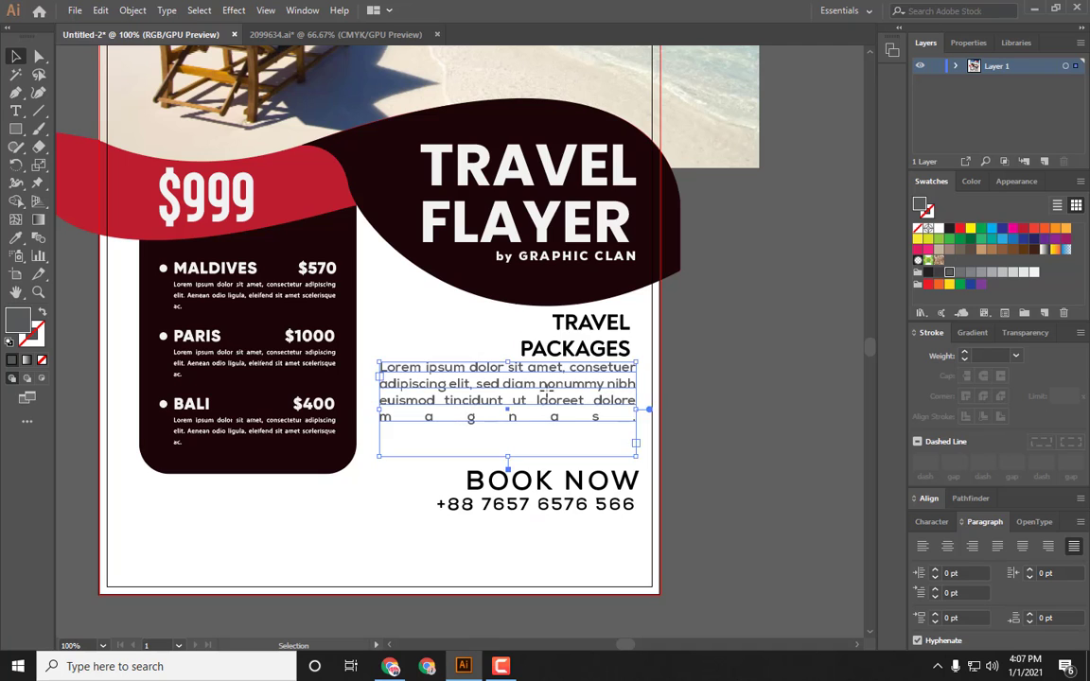
pyautogui.click(682, 498)
pyautogui.hotkey('ctrl', '-')
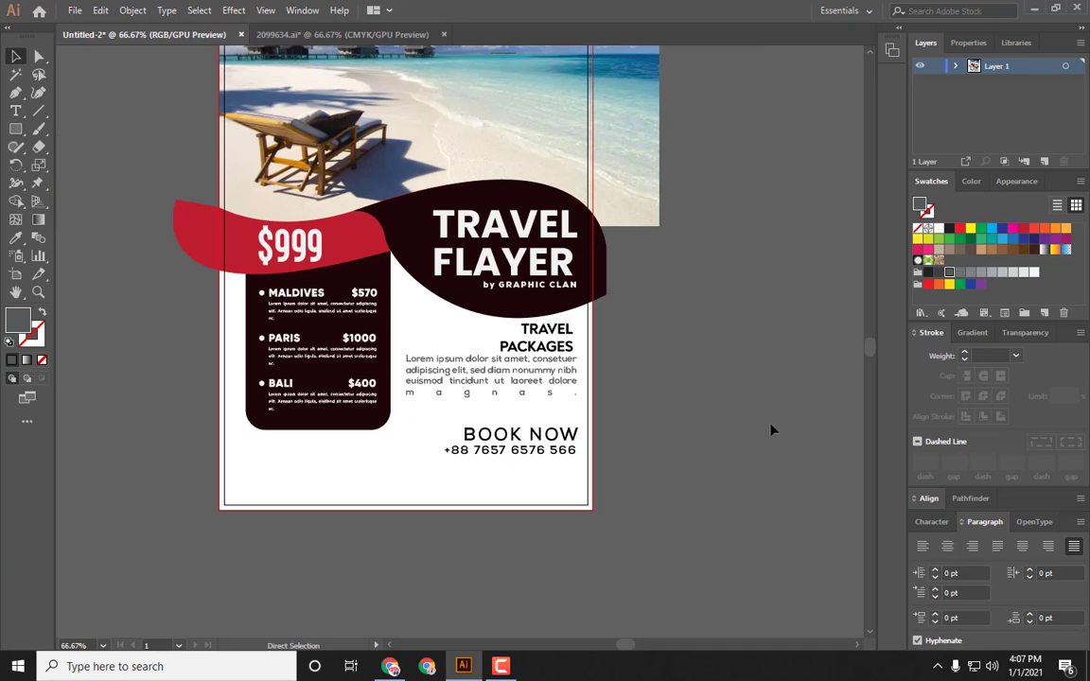
# Step: Show the rulers and place a vertical guide along the right edge of the text column
pyautogui.scroll(4, 653, 359)
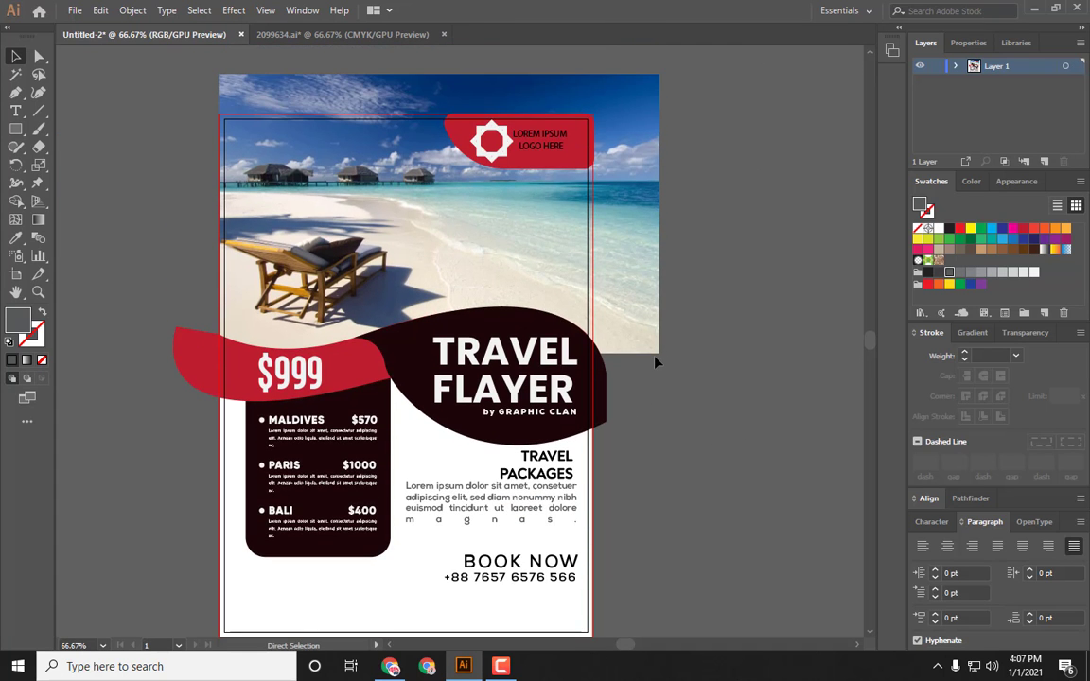
pyautogui.hotkey('ctrl', 'r')
pyautogui.moveTo(58, 228); pyautogui.dragTo(102, 235)
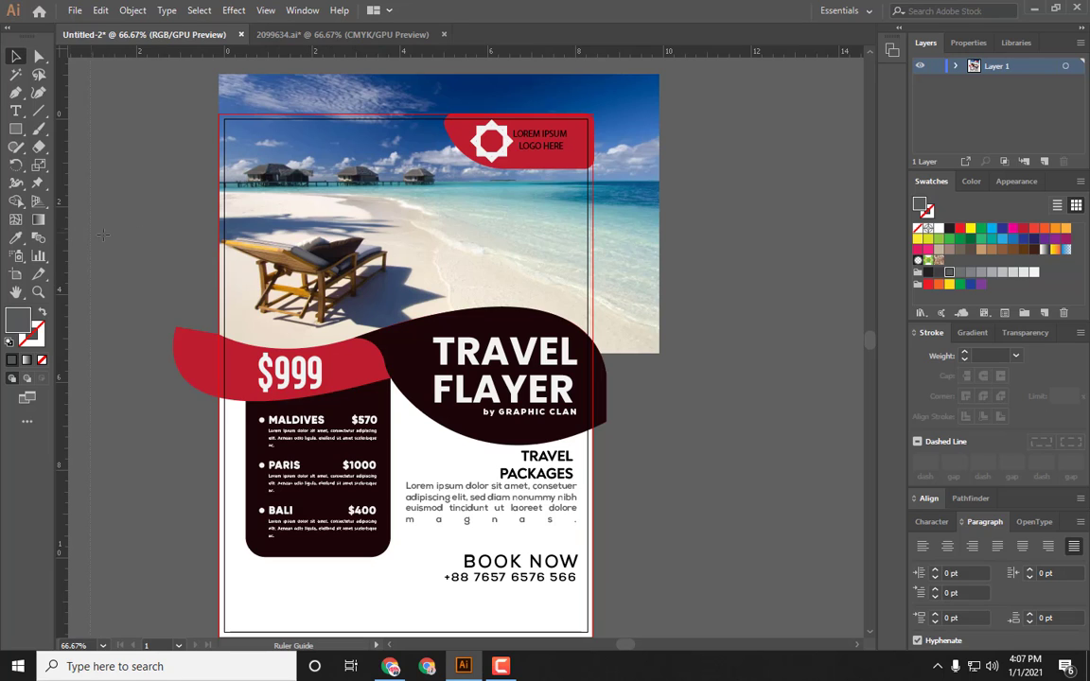
pyautogui.moveTo(409, 287); pyautogui.dragTo(578, 300)
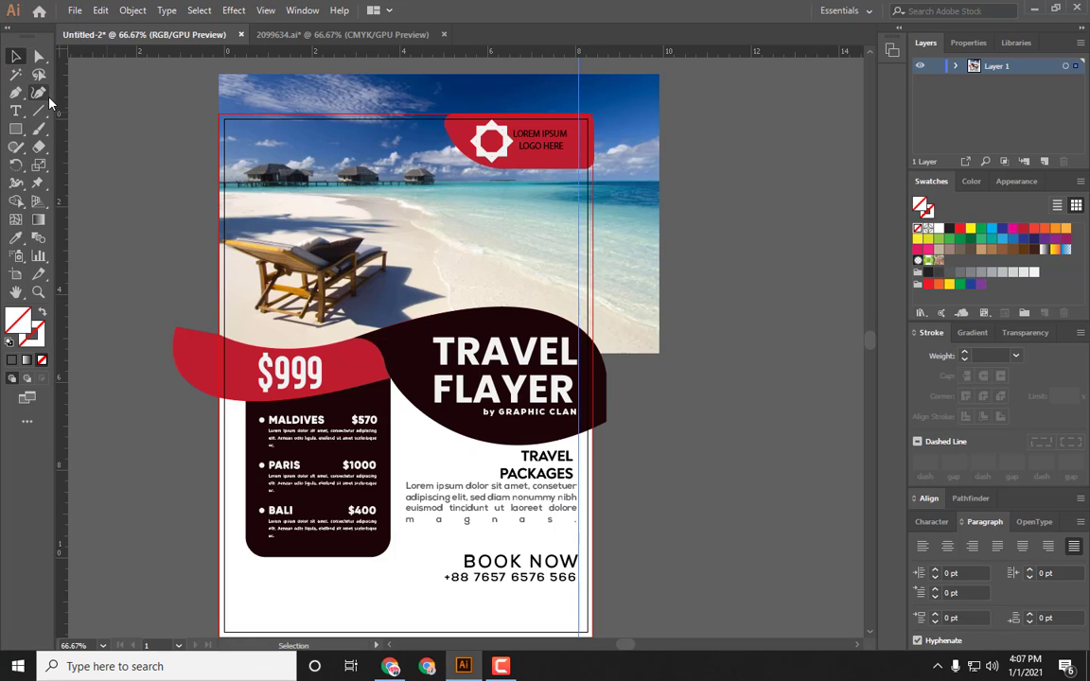
# Step: Zoom in to check the title, heading and paragraph edges against the guide
pyautogui.press('a')
pyautogui.scroll(2, 322, 343)
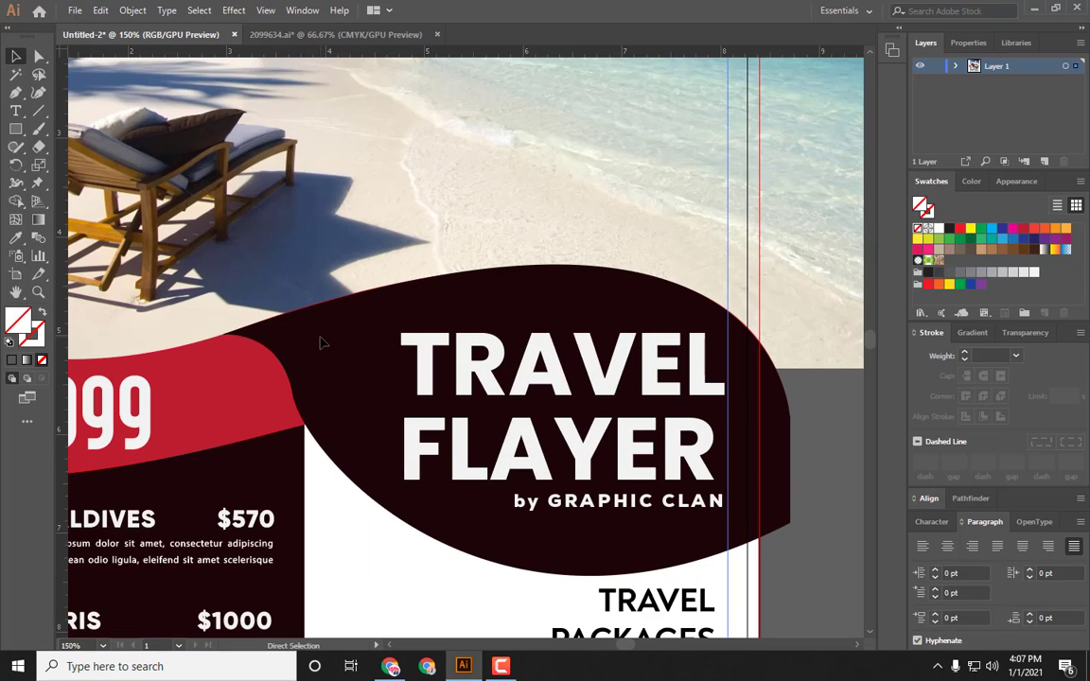
pyautogui.scroll(-3, 324, 365)
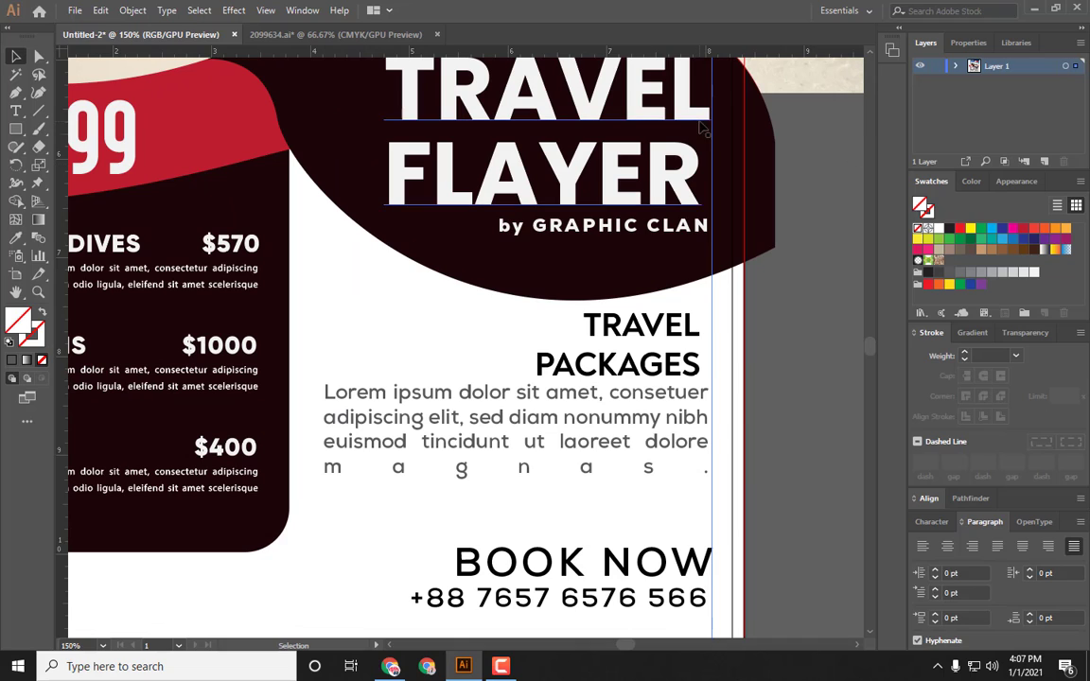
pyautogui.scroll(-1, 701, 171)
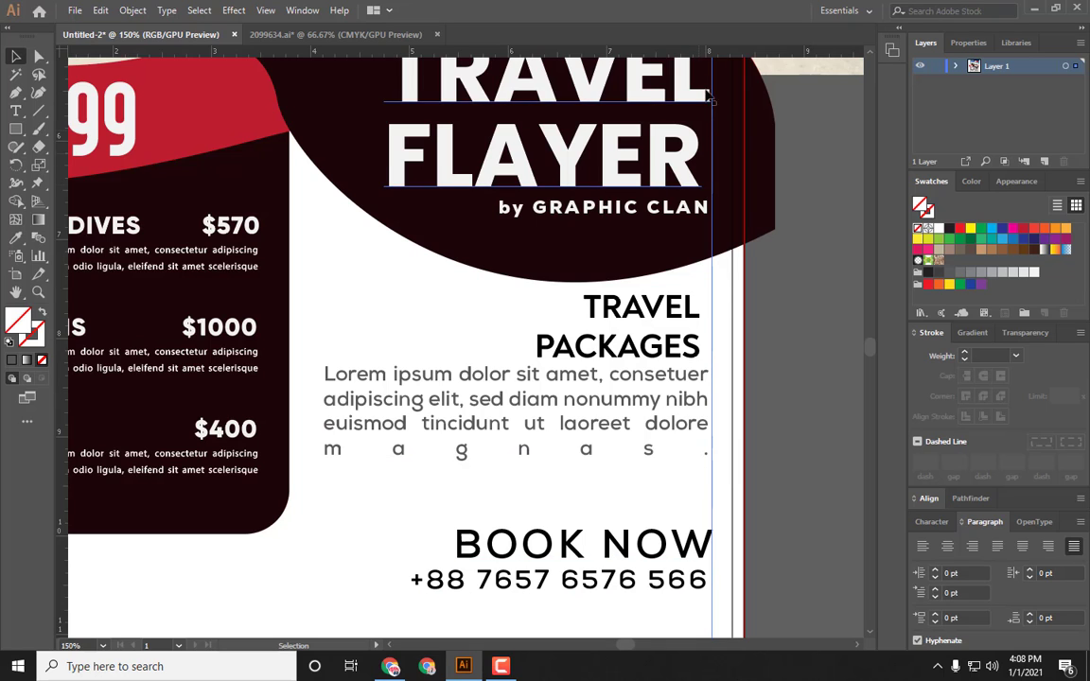
pyautogui.moveTo(715, 171); pyautogui.dragTo(714, 180)
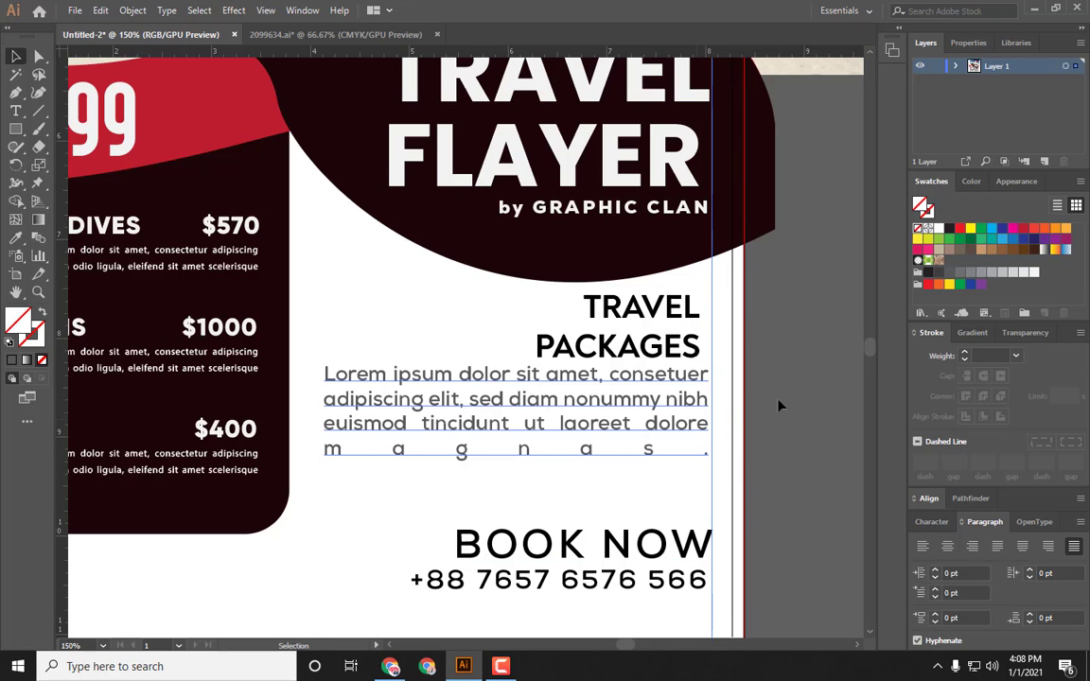
pyautogui.hotkey('ctrl', '-')
pyautogui.hotkey('ctrl', '-')
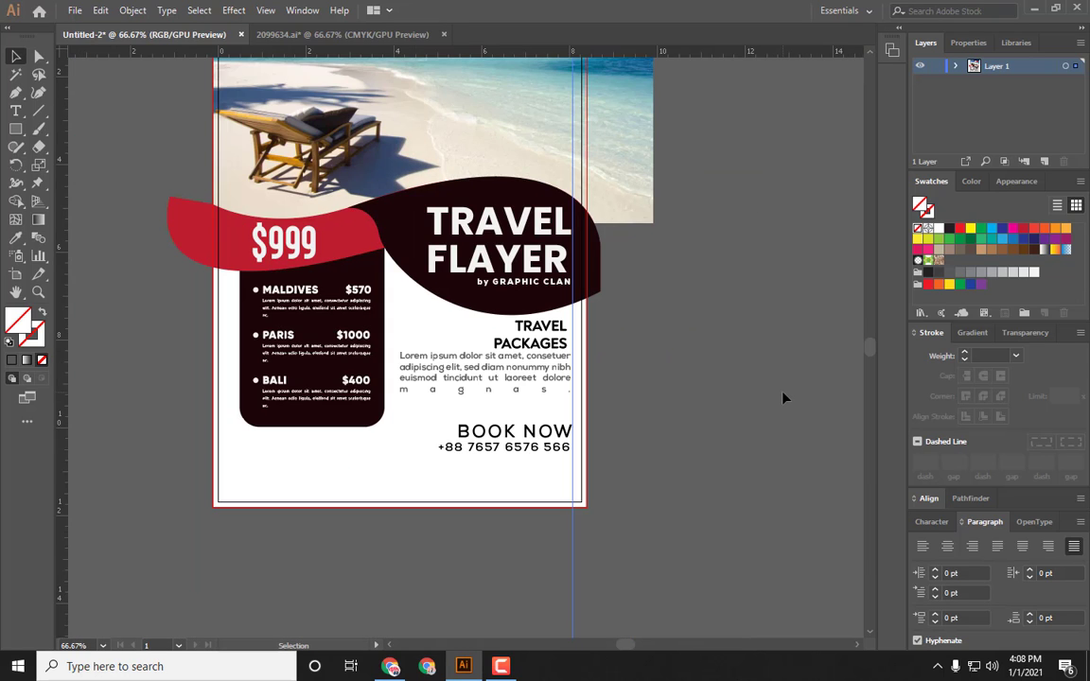
# Step: Select the title, packages text and booking details together and right-align them
pyautogui.click(527, 346)
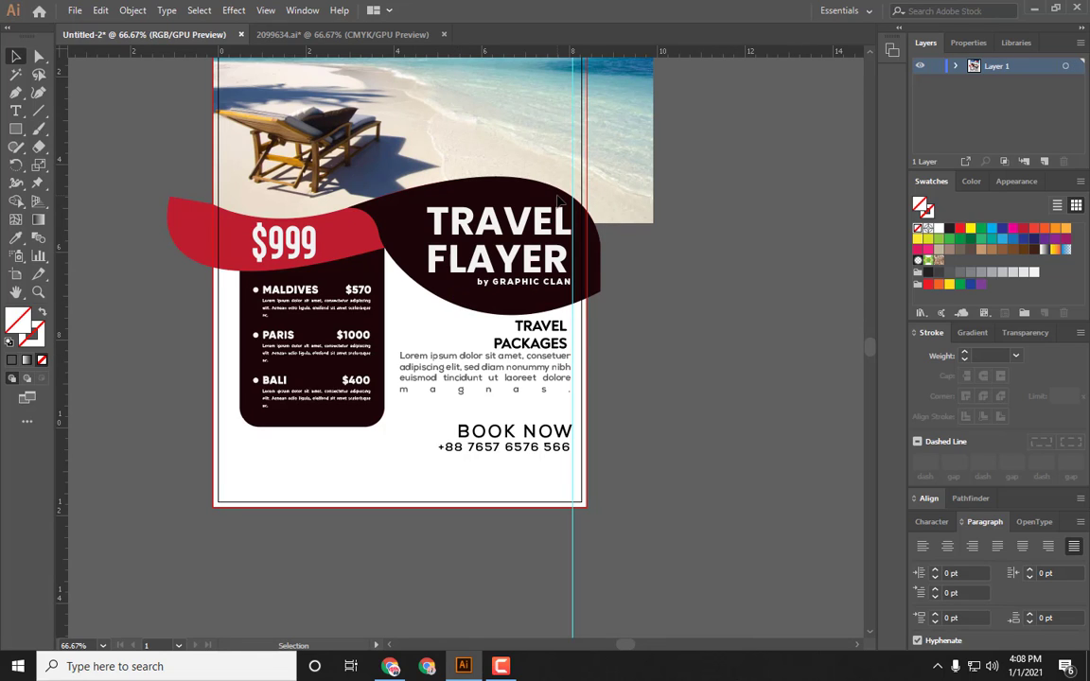
pyautogui.moveTo(556, 200); pyautogui.dragTo(523, 533)
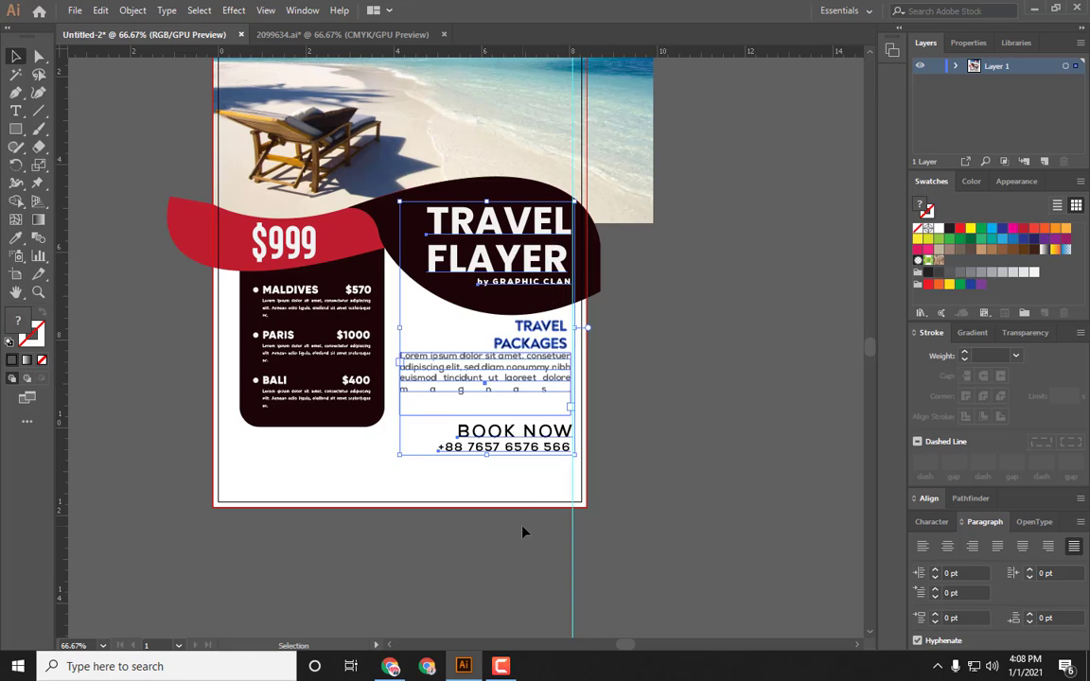
pyautogui.click(930, 498)
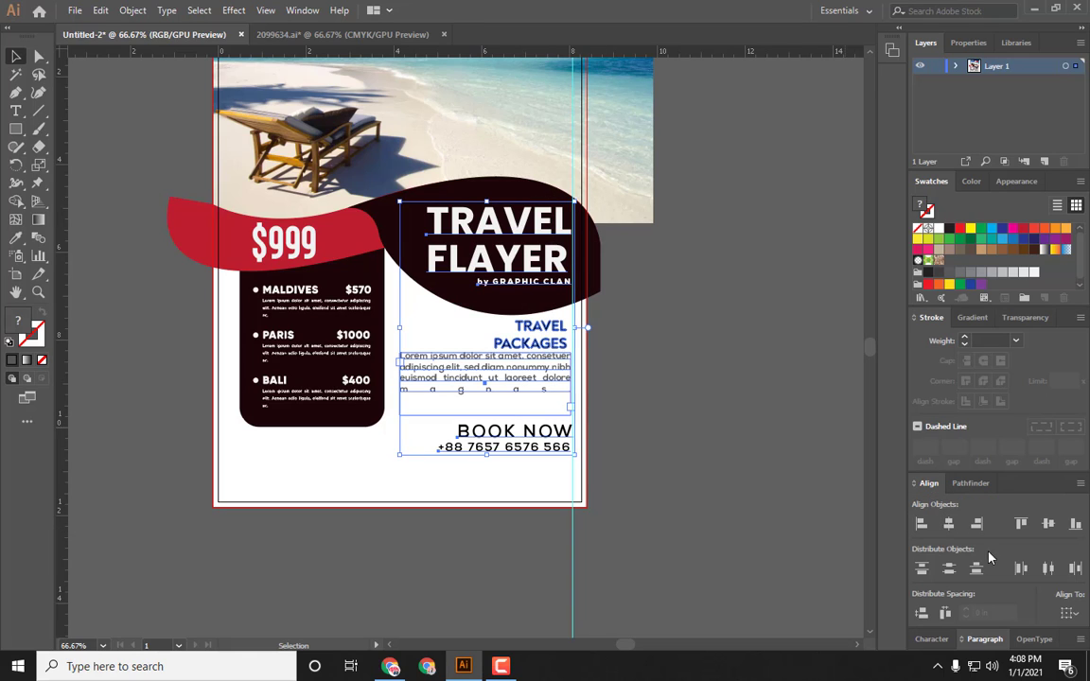
pyautogui.click(978, 526)
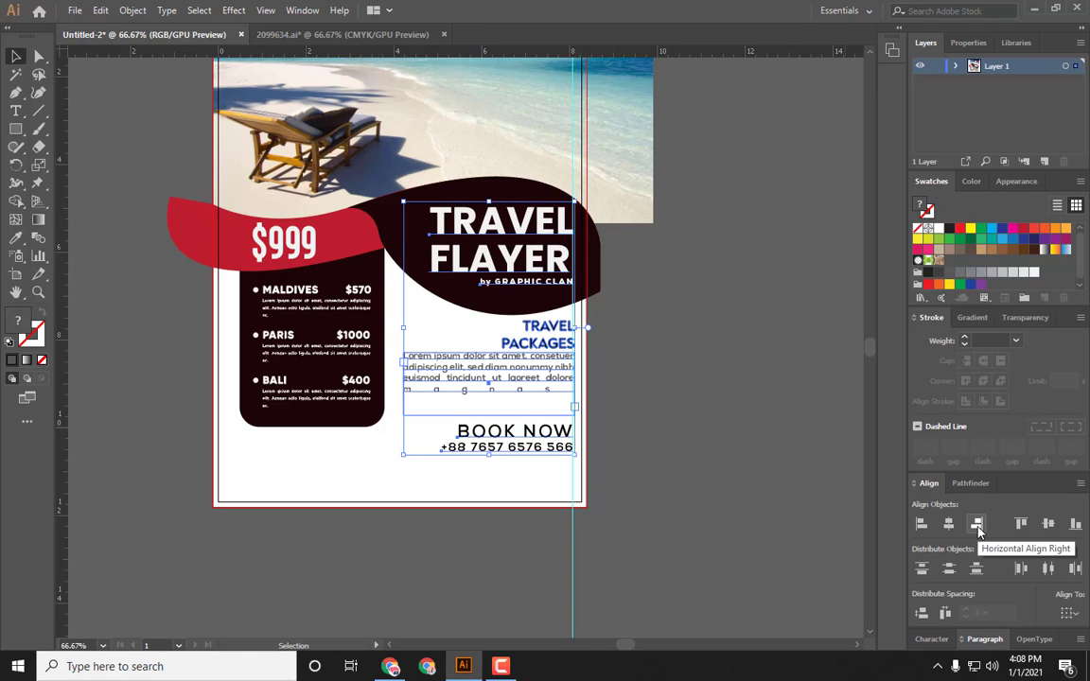
pyautogui.click(684, 404)
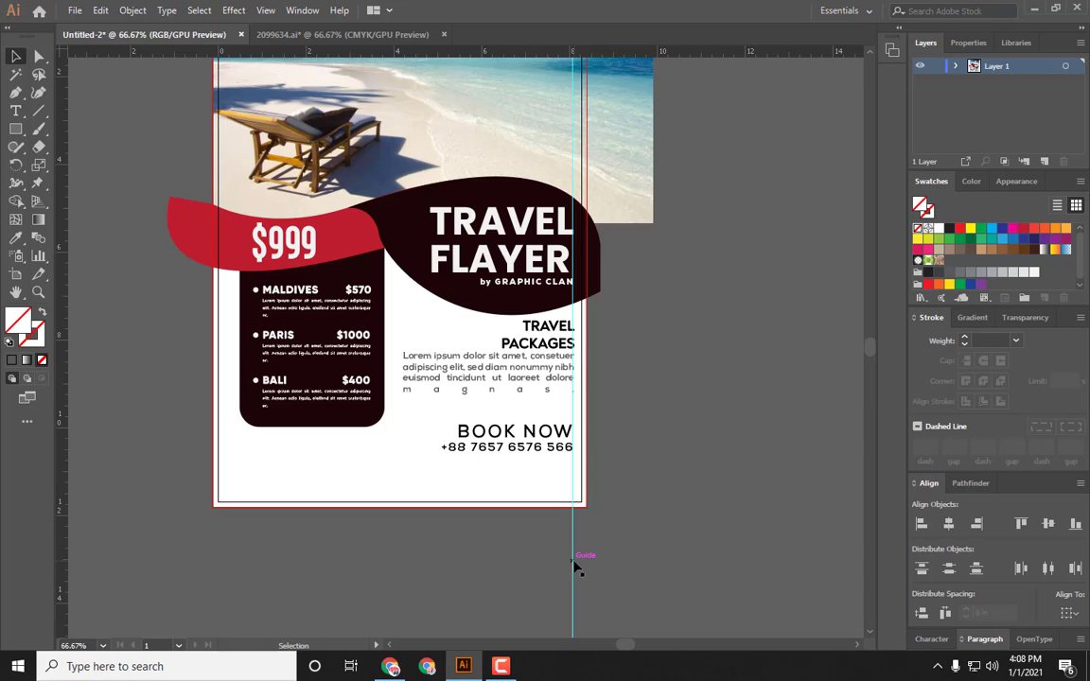
# Step: Remove the vertical guide by returning it to the ruler
pyautogui.moveTo(575, 565); pyautogui.dragTo(64, 389)
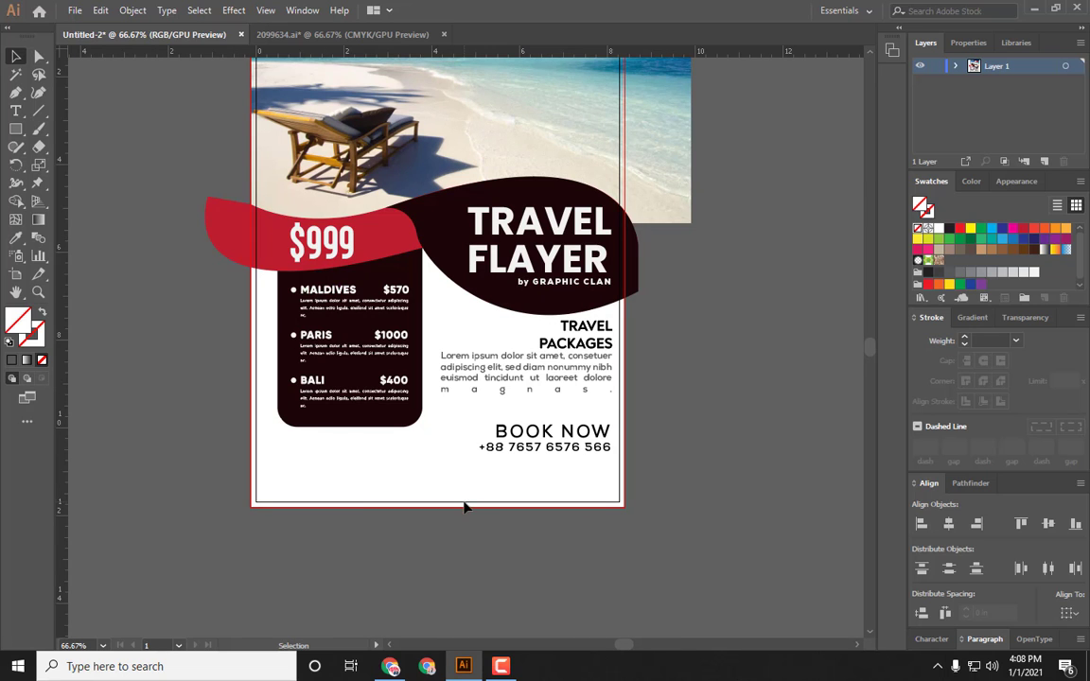
pyautogui.scroll(3, 465, 501)
pyautogui.hscroll(-2, 473, 492)
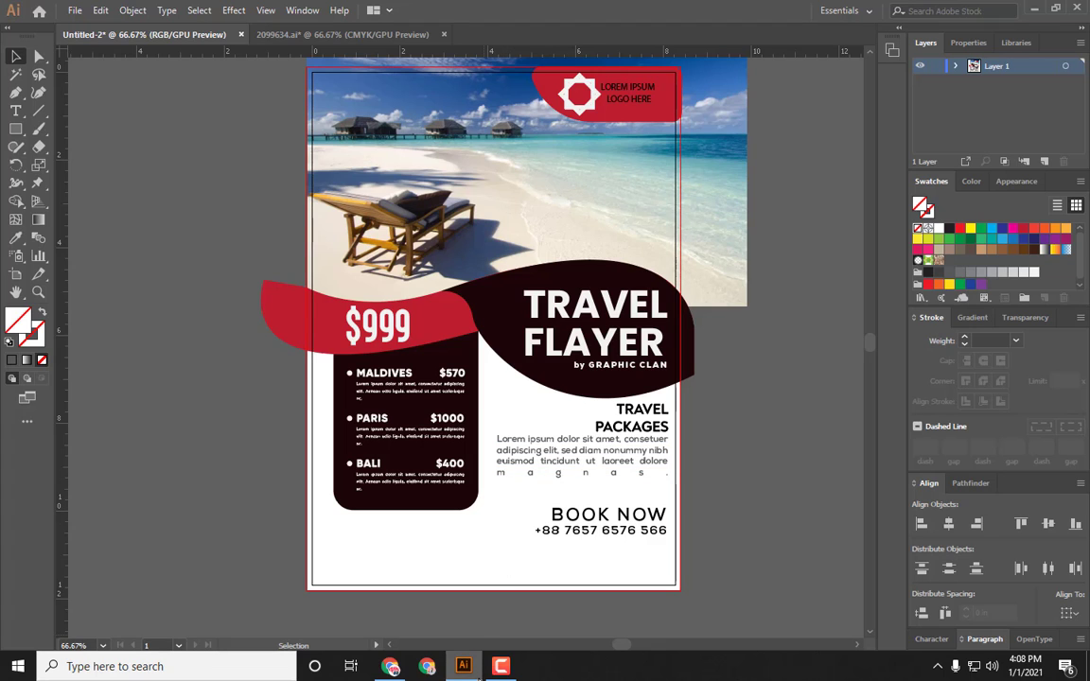
pyautogui.click(501, 666)
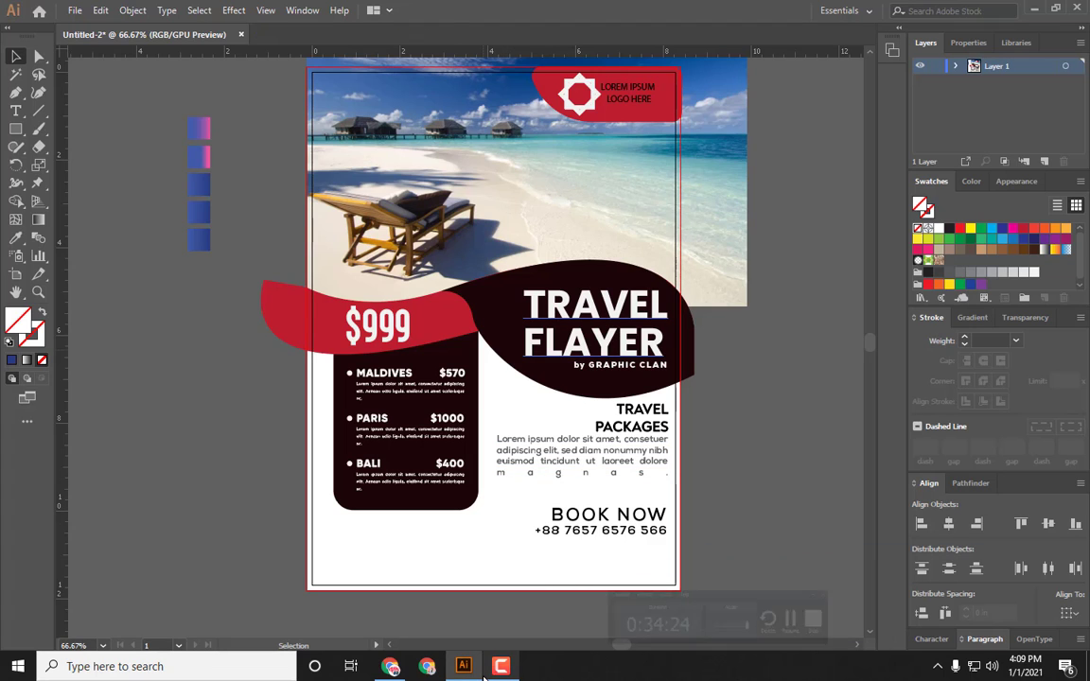
pyautogui.click(424, 464)
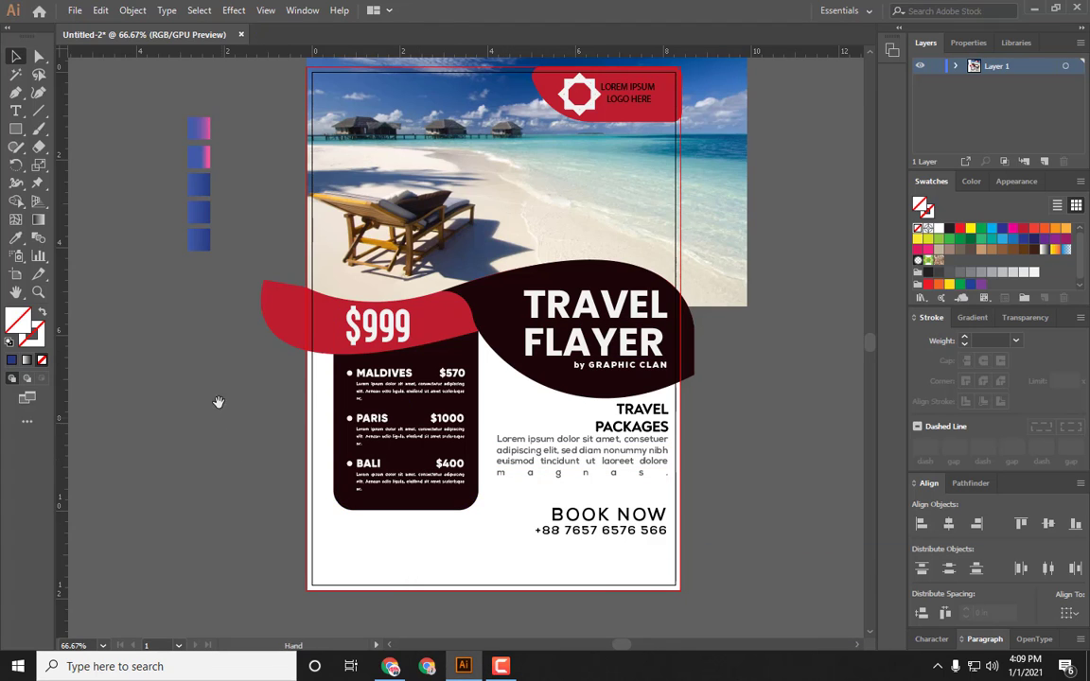
pyautogui.moveTo(236, 358); pyautogui.dragTo(216, 382)
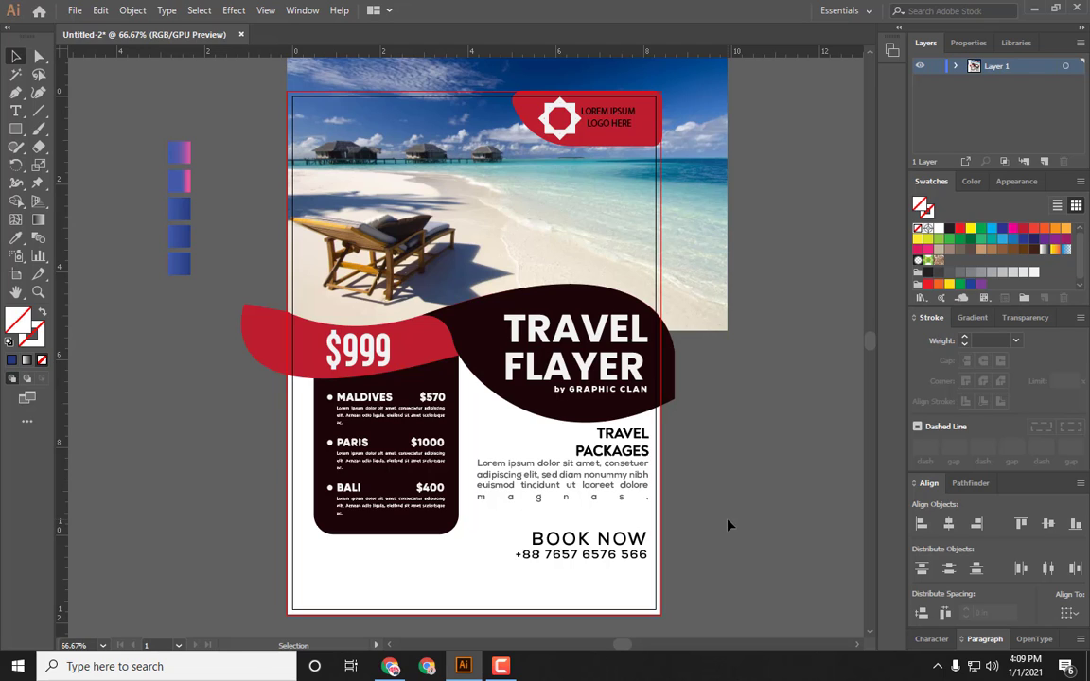
# Step: Select the LOGO HERE text beside the star icon and set its font to Noah Bold
pyautogui.click(569, 133)
pyautogui.moveTo(583, 140)
pyautogui.mouseDown()
pyautogui.moveTo(589, 152)
pyautogui.moveTo(576, 134)
pyautogui.mouseUp()
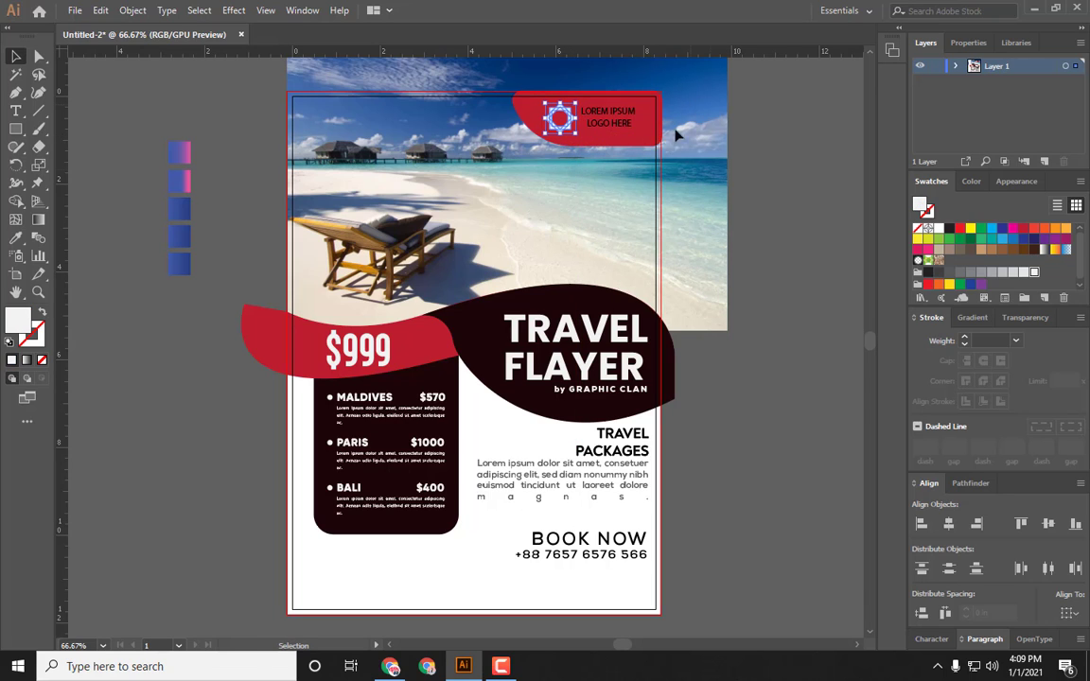
pyautogui.click(612, 118)
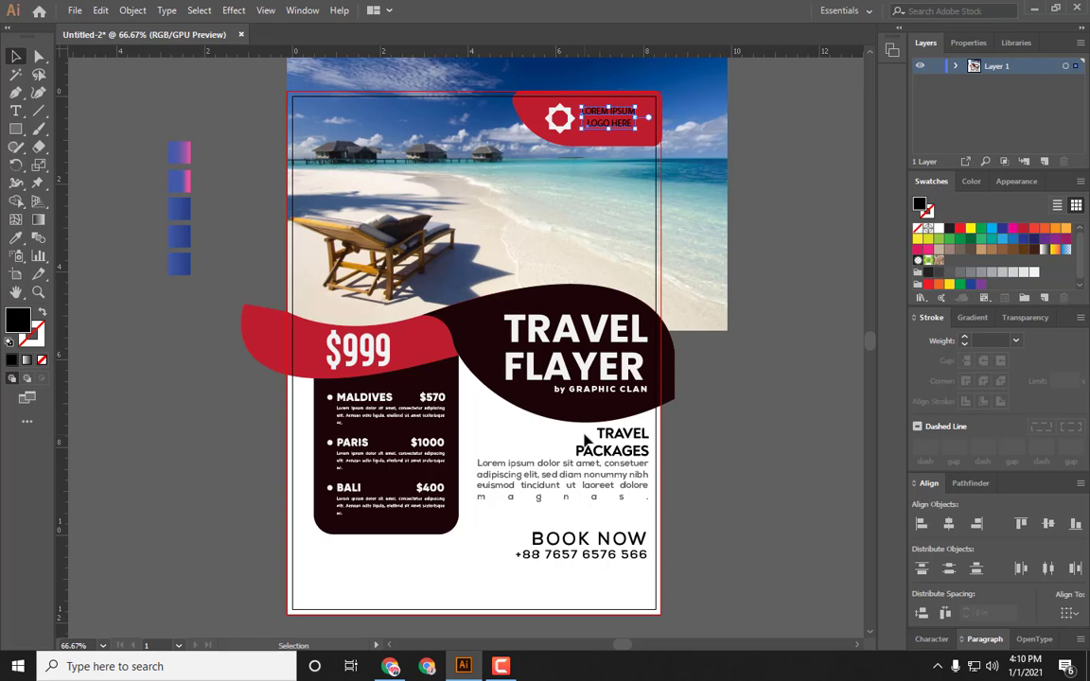
pyautogui.press('i')
pyautogui.hotkey('ctrl', 't')
pyautogui.click(1059, 574)
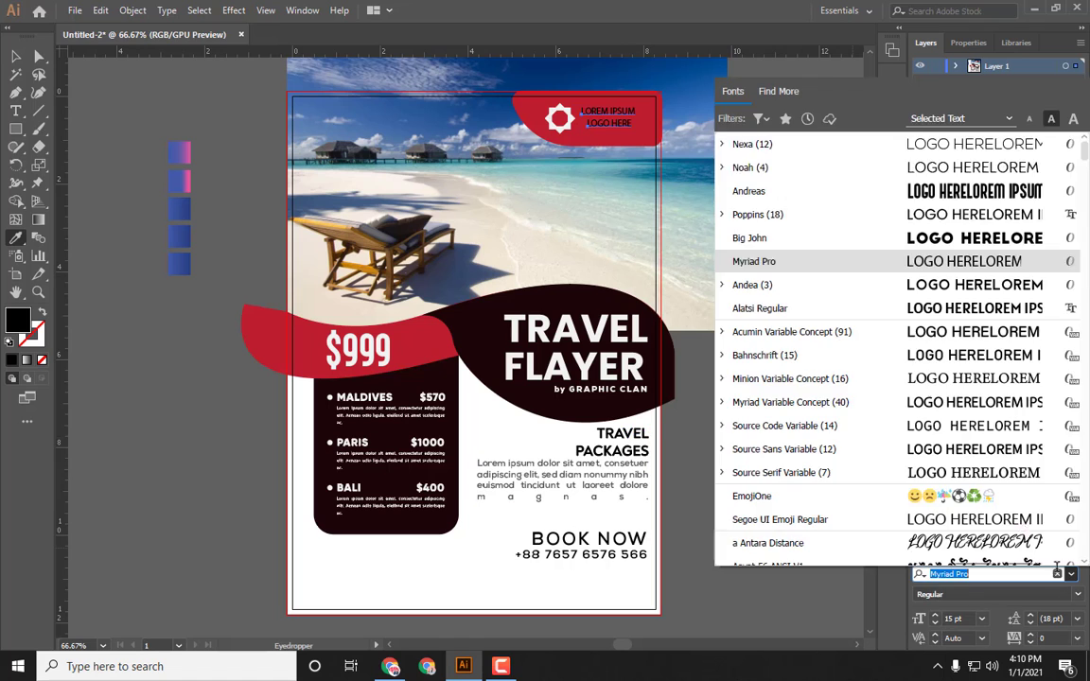
pyautogui.click(749, 285)
# Step: Set the logo text's paragraph to left alignment and left-align the text block
pyautogui.click(983, 554)
pyautogui.click(1074, 548)
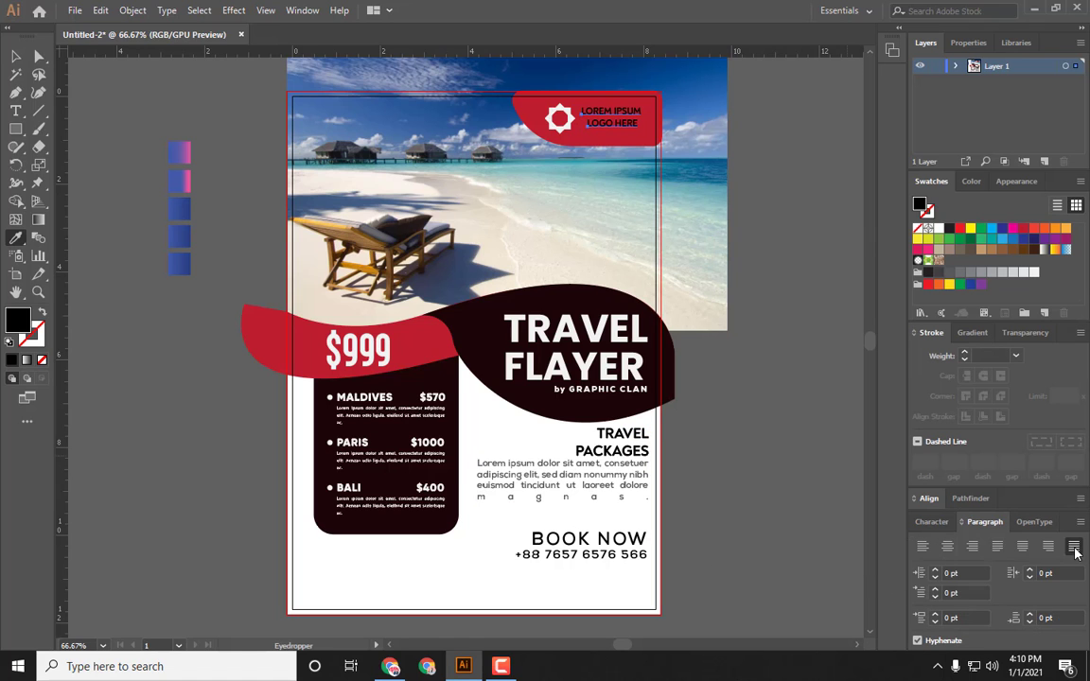
pyautogui.click(922, 547)
pyautogui.press('v')
pyautogui.click(612, 114)
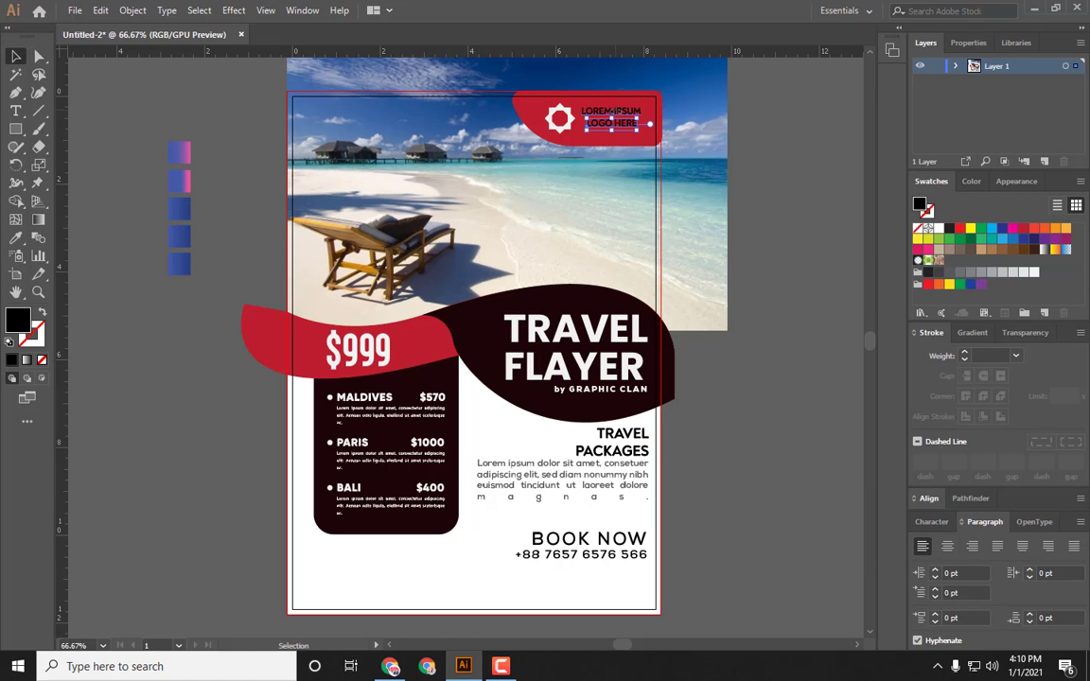
pyautogui.moveTo(657, 133); pyautogui.dragTo(611, 110)
pyautogui.click(929, 498)
pyautogui.click(922, 524)
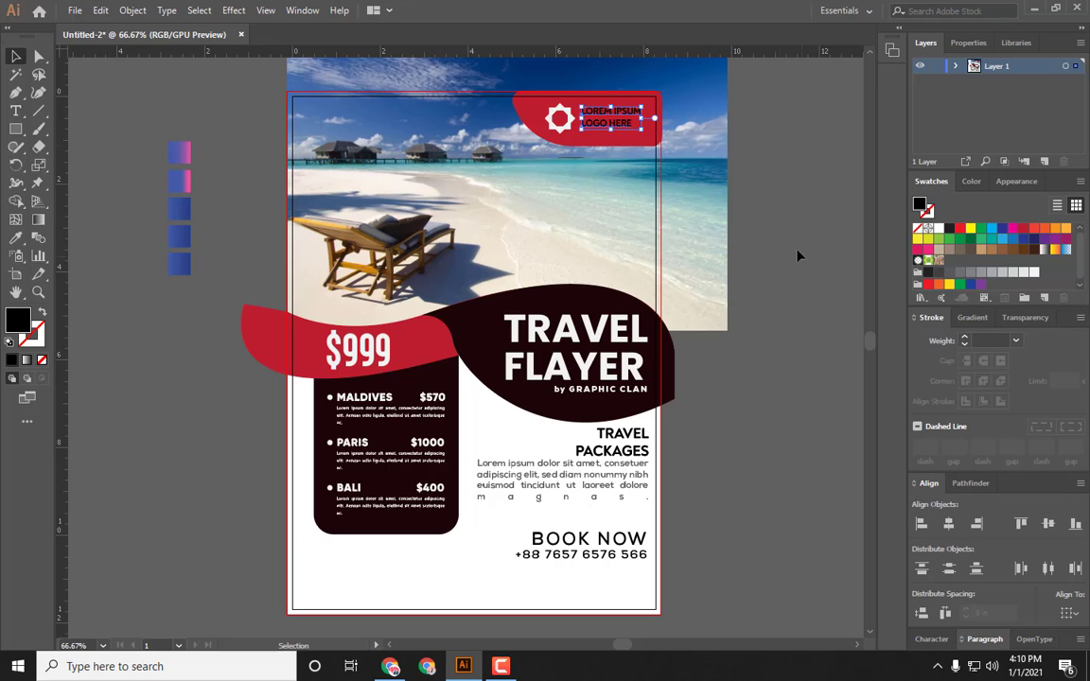
# Step: Increase the letter tracking of the logo text
pyautogui.click(797, 256)
pyautogui.click(625, 124)
pyautogui.click(932, 639)
pyautogui.click(1030, 635)
pyautogui.click(1030, 636)
pyautogui.click(1029, 635)
pyautogui.click(1030, 635)
pyautogui.click(1030, 635)
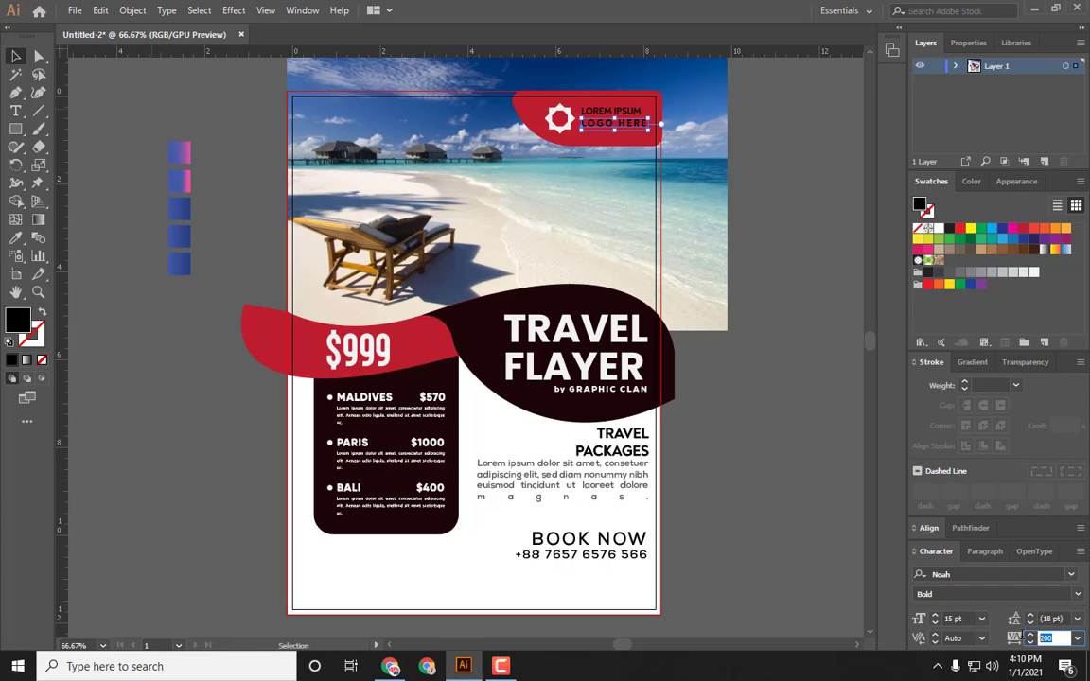
pyautogui.click(1031, 643)
pyautogui.click(1031, 643)
# Step: Fill the red logo banner with the blue-pink gradient sampled from the swatches beside the artboard
pyautogui.click(535, 114)
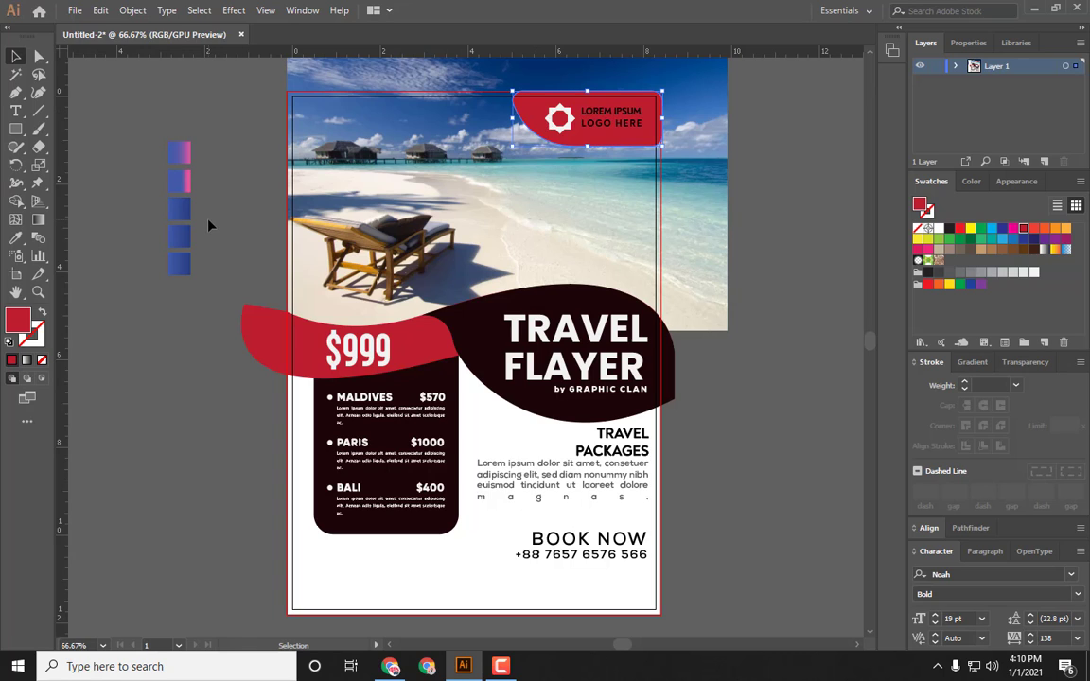
pyautogui.press('i')
pyautogui.click(186, 153)
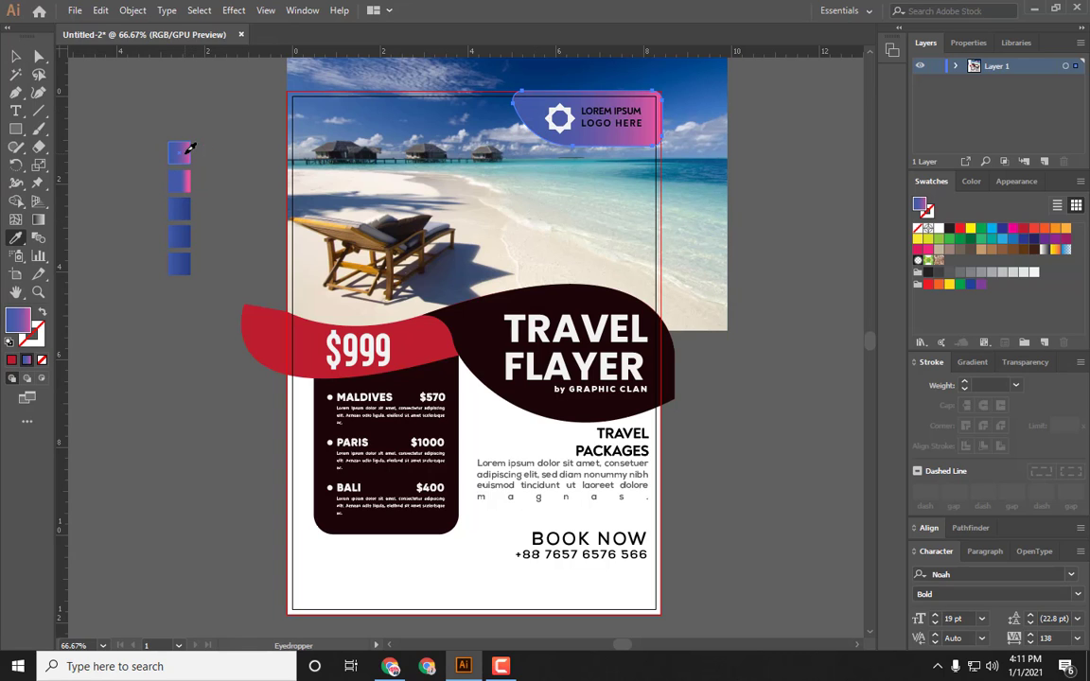
# Step: Set the LOGO HERE text's fill colour to white
pyautogui.press('v')
pyautogui.click(275, 204)
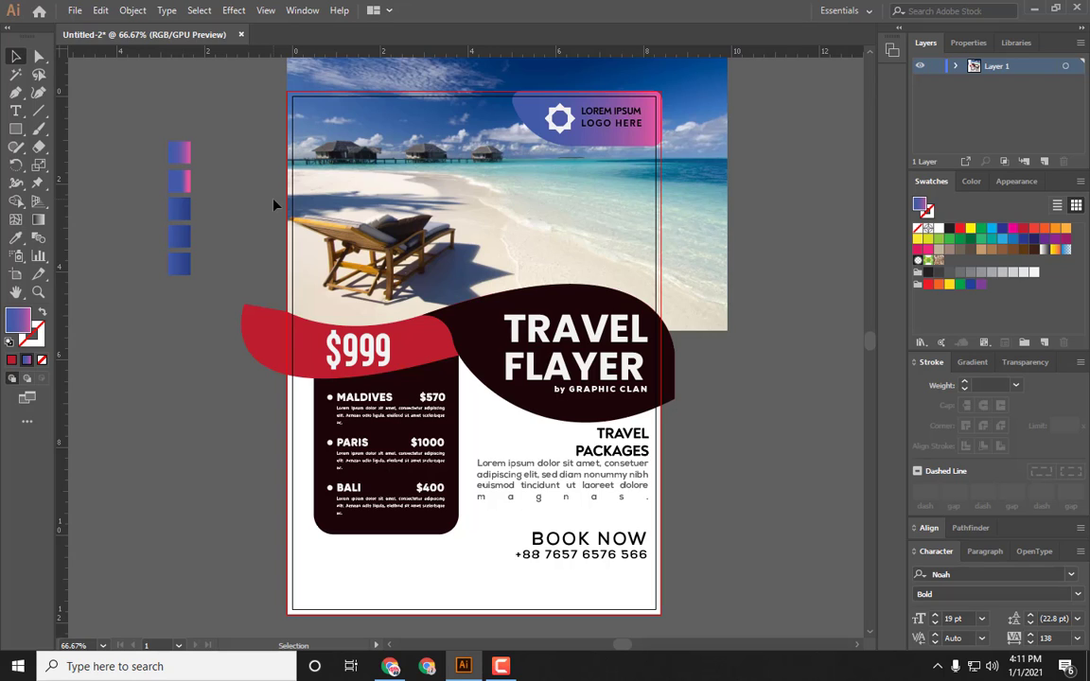
pyautogui.click(636, 142)
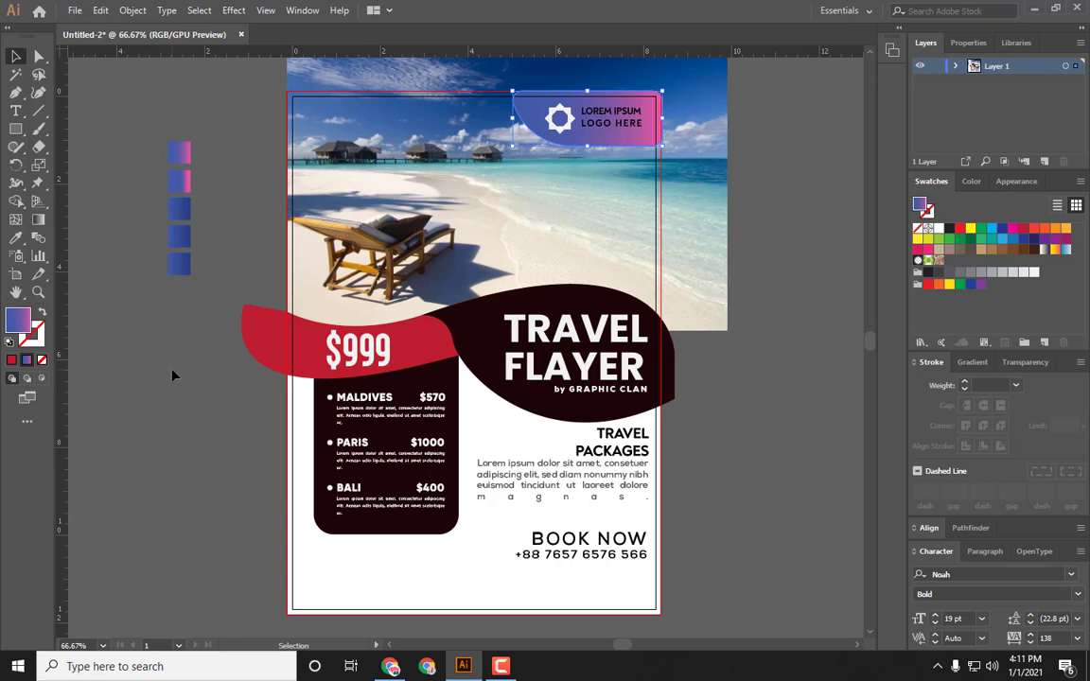
pyautogui.click(197, 320)
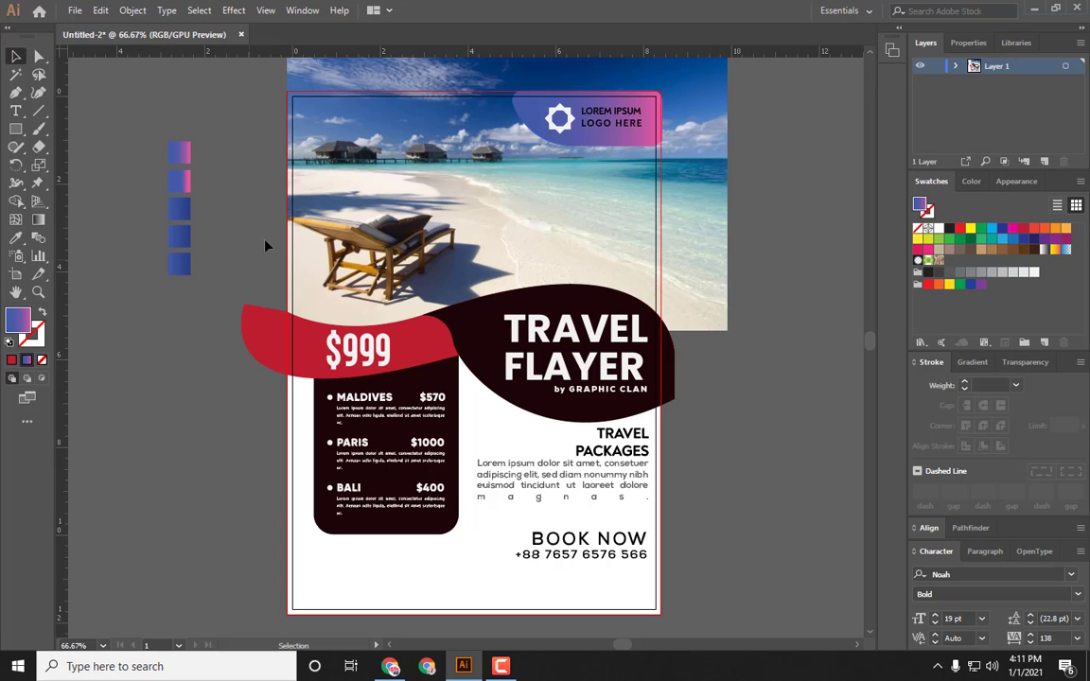
pyautogui.click(636, 111)
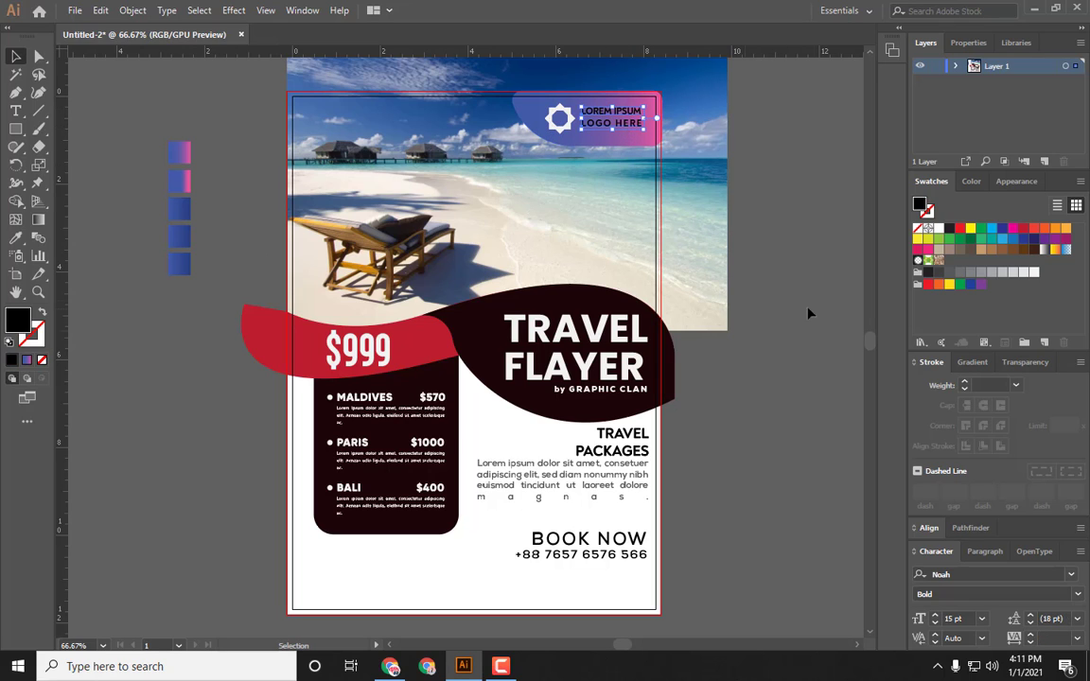
pyautogui.click(1034, 273)
pyautogui.click(823, 231)
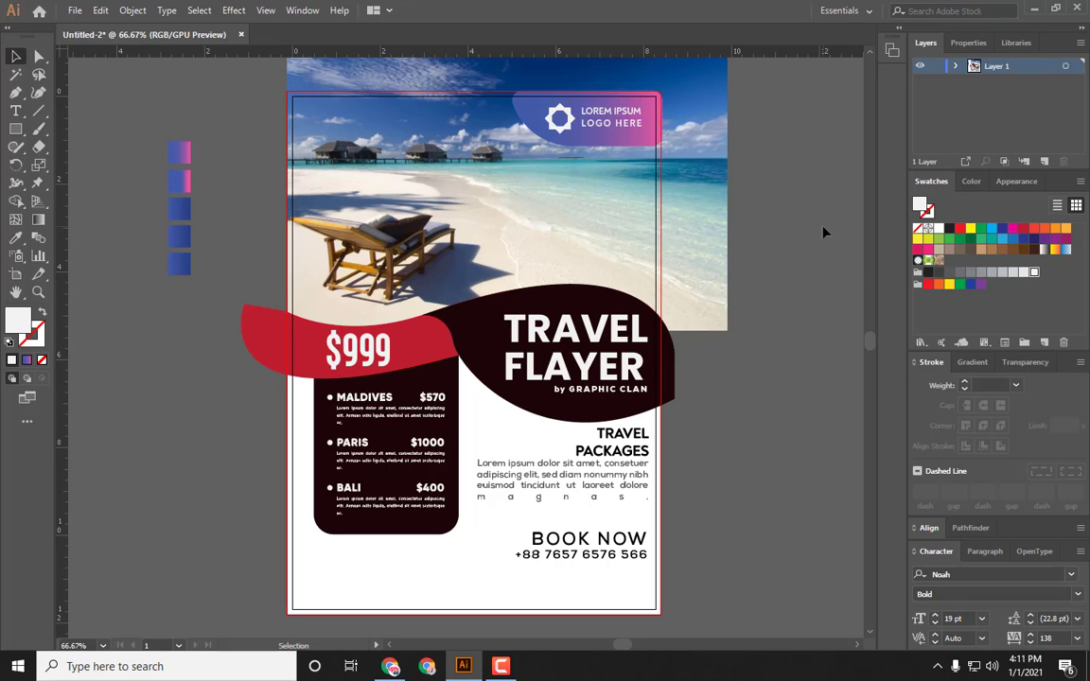
# Step: Redraw the logo banner's gradient horizontally so it runs from pink on the left to blue on the right
pyautogui.scroll(1, 615, 157)
pyautogui.click(601, 159)
pyautogui.press('g')
pyautogui.moveTo(456, 138); pyautogui.dragTo(519, 136)
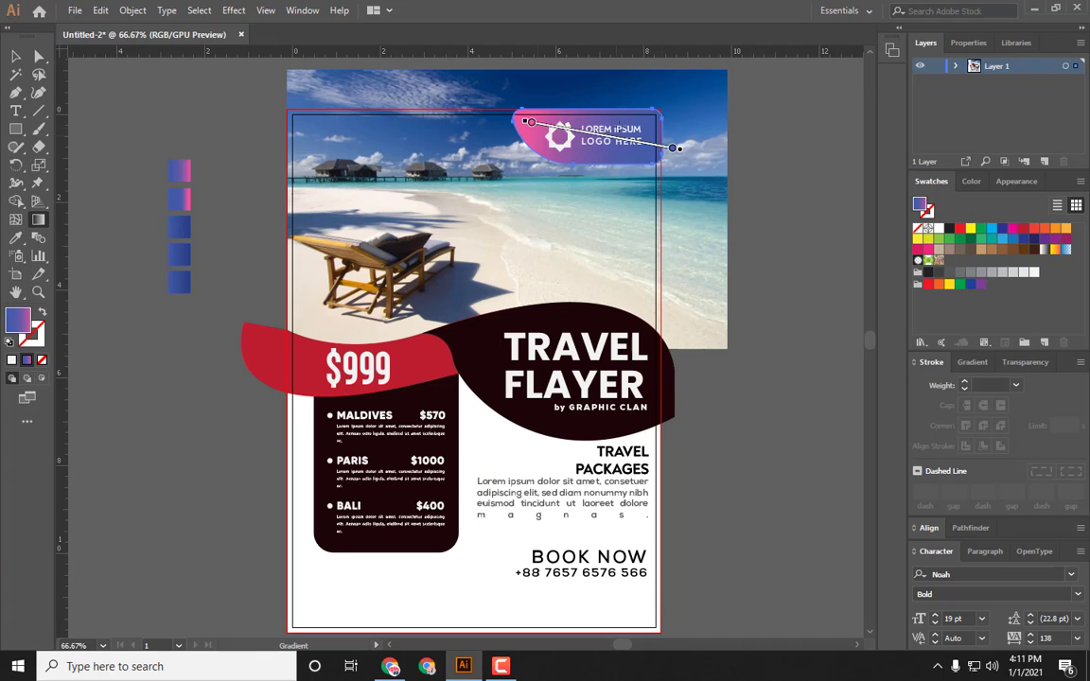
pyautogui.moveTo(674, 138); pyautogui.dragTo(746, 134)
pyautogui.click(974, 363)
pyautogui.doubleClick(920, 465)
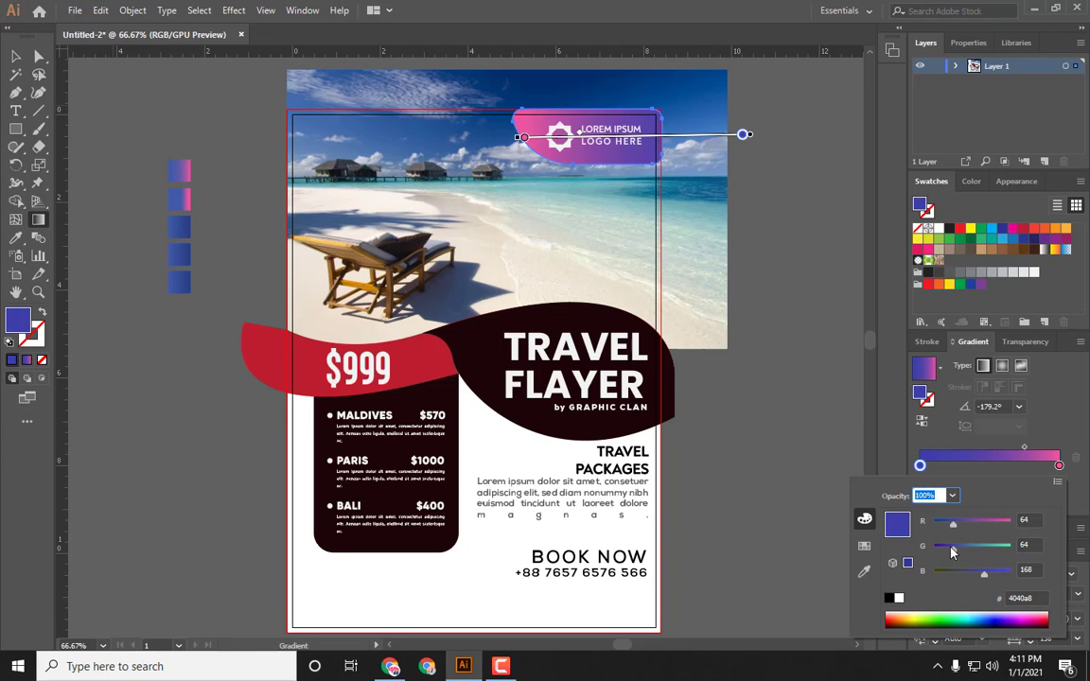
pyautogui.click(833, 445)
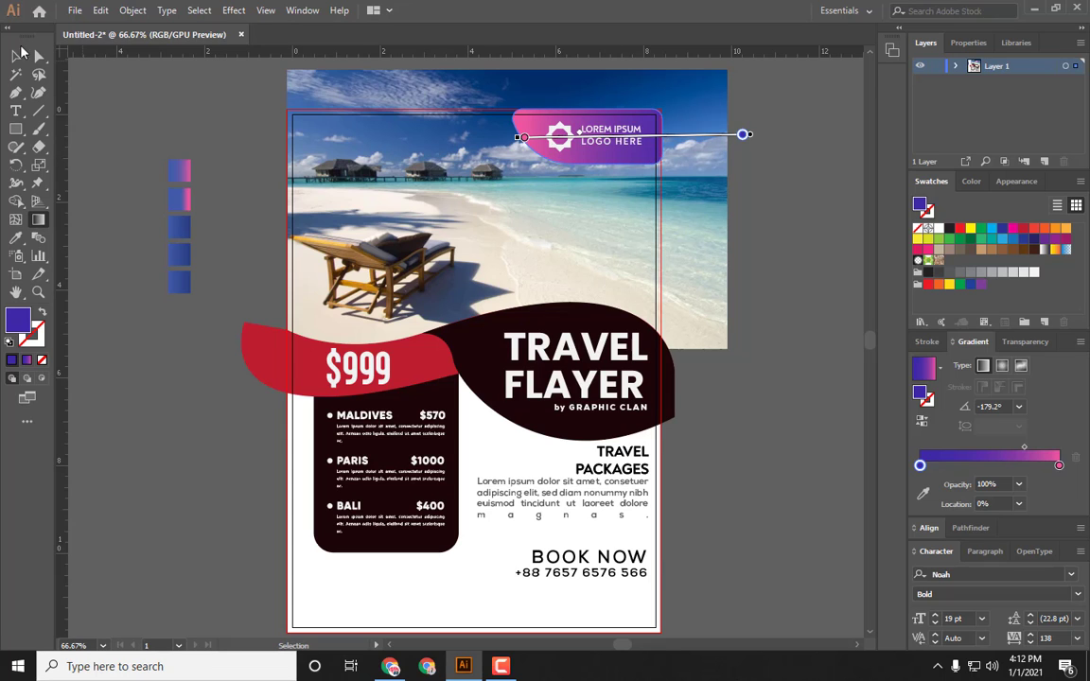
pyautogui.click(16, 55)
pyautogui.click(266, 113)
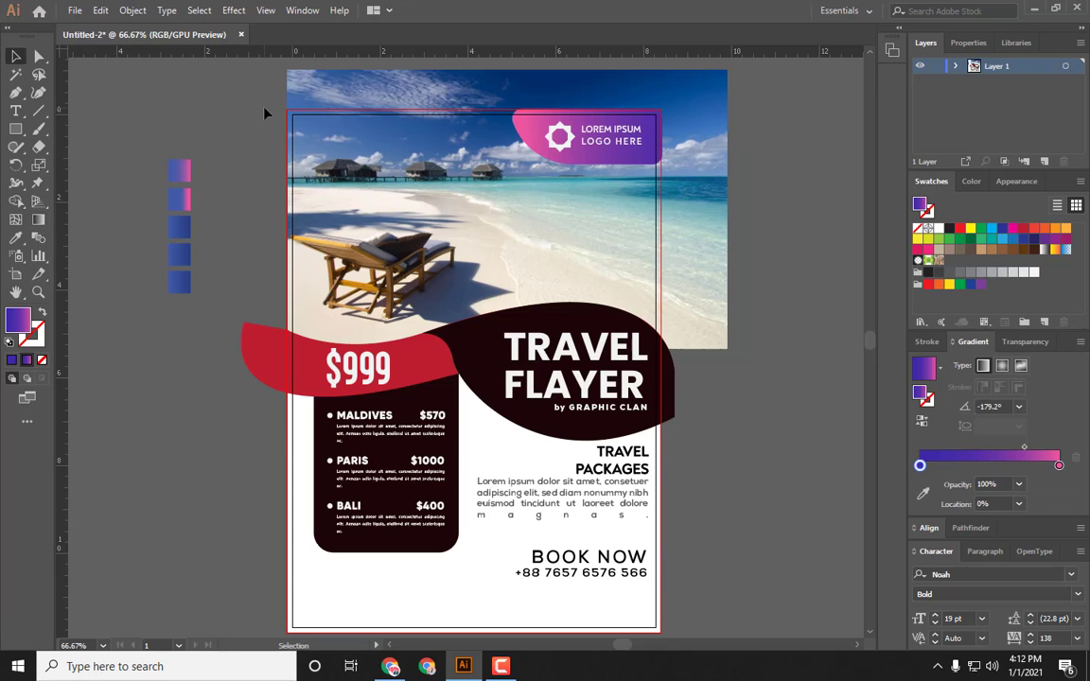
# Step: Shorten the logo banner's gradient by pulling its end point back toward the banner's edge
pyautogui.click(594, 144)
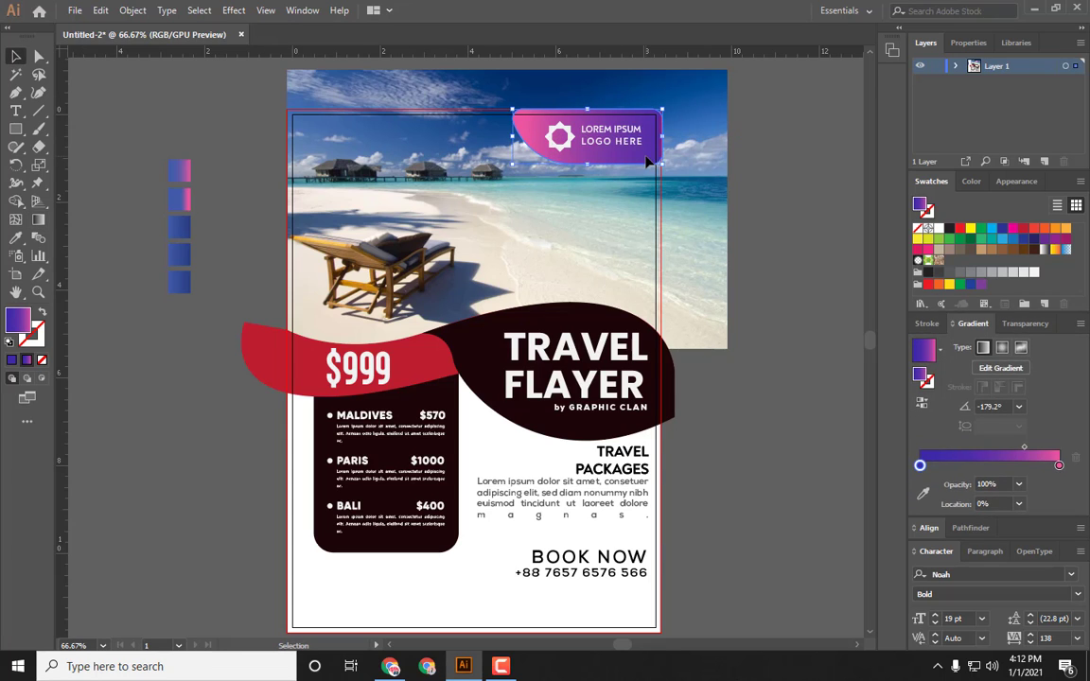
pyautogui.press('g')
pyautogui.moveTo(692, 141)
pyautogui.mouseDown()
pyautogui.moveTo(674, 139)
pyautogui.moveTo(686, 141)
pyautogui.moveTo(678, 125)
pyautogui.moveTo(673, 139)
pyautogui.mouseUp()
pyautogui.click(16, 56)
pyautogui.click(141, 138)
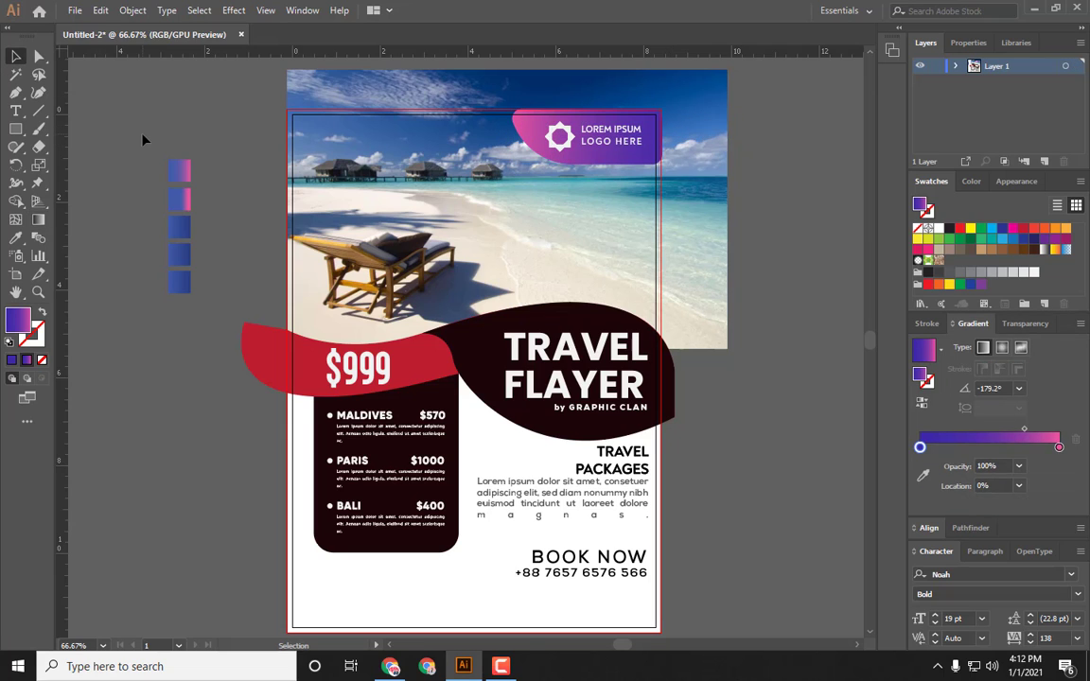
# Step: Unlock all locked objects in the document
pyautogui.scroll(-1, 209, 161)
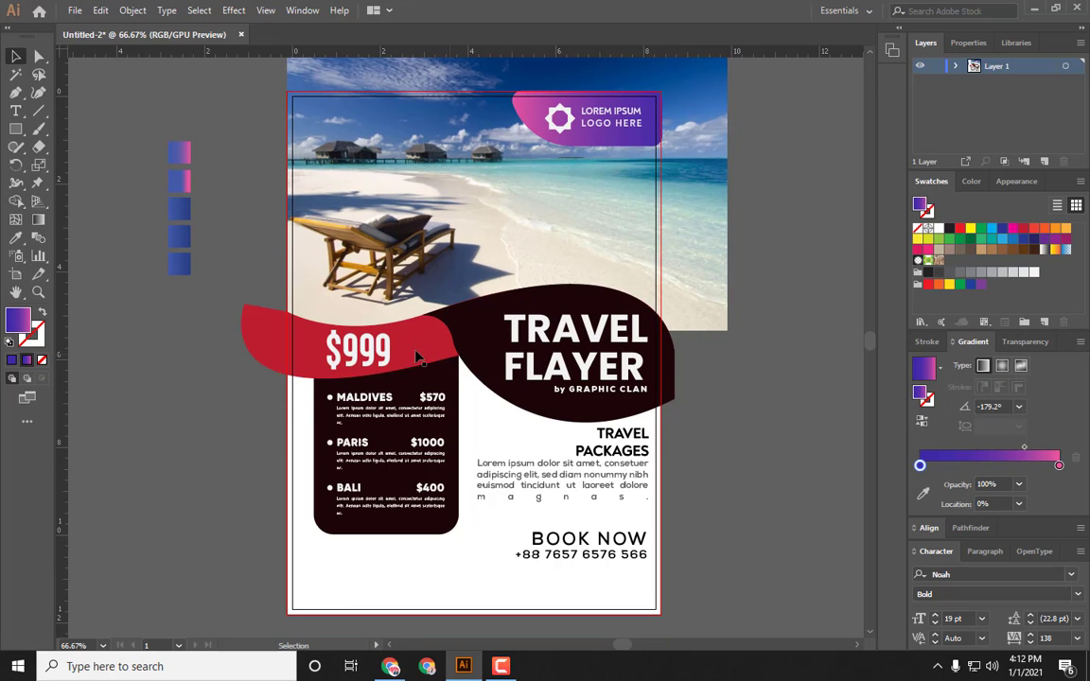
pyautogui.click(379, 332)
pyautogui.hotkey('ctrl', 'shift', 'a')
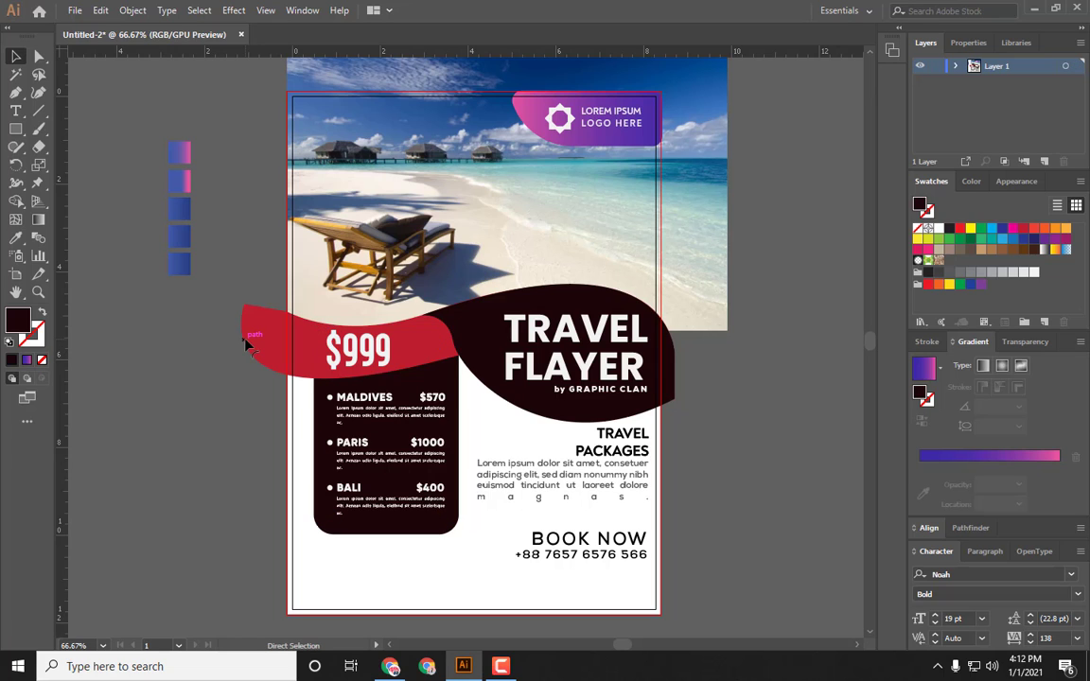
pyautogui.hotkey('ctrl', 'alt', '2')
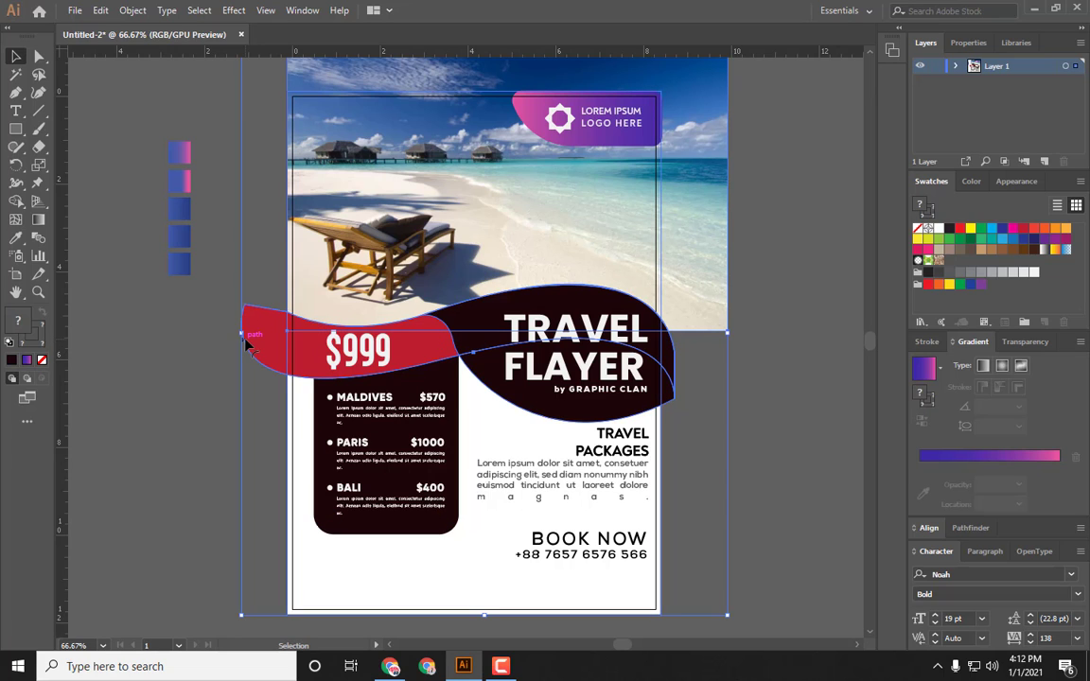
pyautogui.click(74, 489)
# Step: Fill the flyer's white background rectangle with the blue gradient sampled from the swatches beside the artboard
pyautogui.click(480, 571)
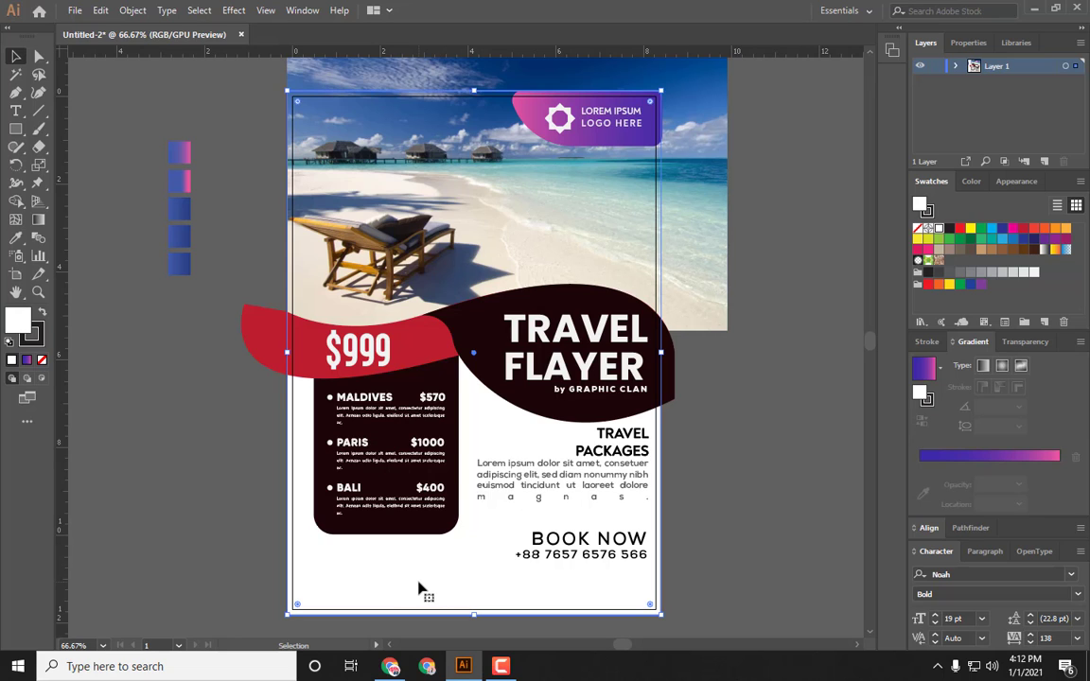
pyautogui.press('i')
pyautogui.click(182, 207)
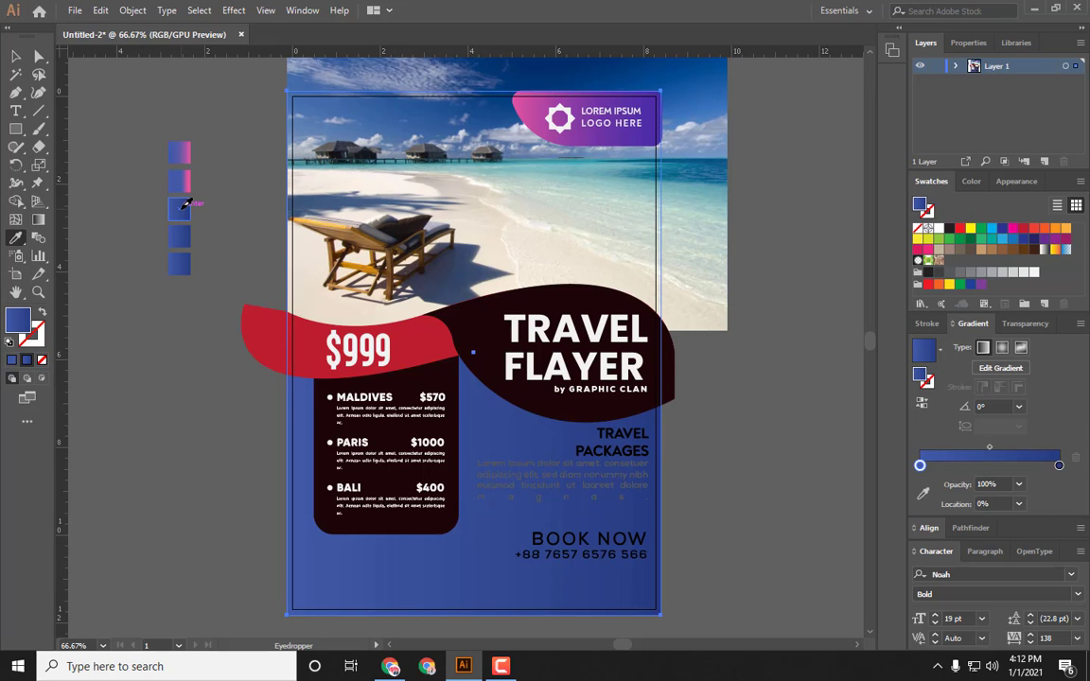
pyautogui.press('v')
pyautogui.click(225, 465)
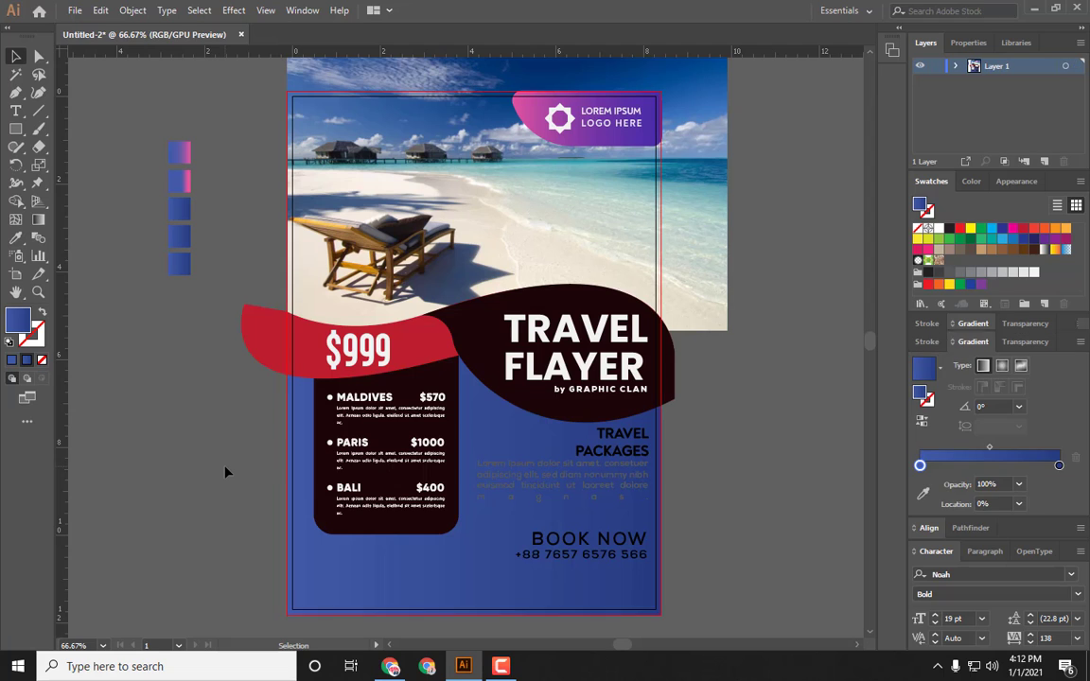
# Step: Fill the red price wave with the pink-to-purple gradient and angle it diagonally from lower left to upper right
pyautogui.scroll(1, 224, 465)
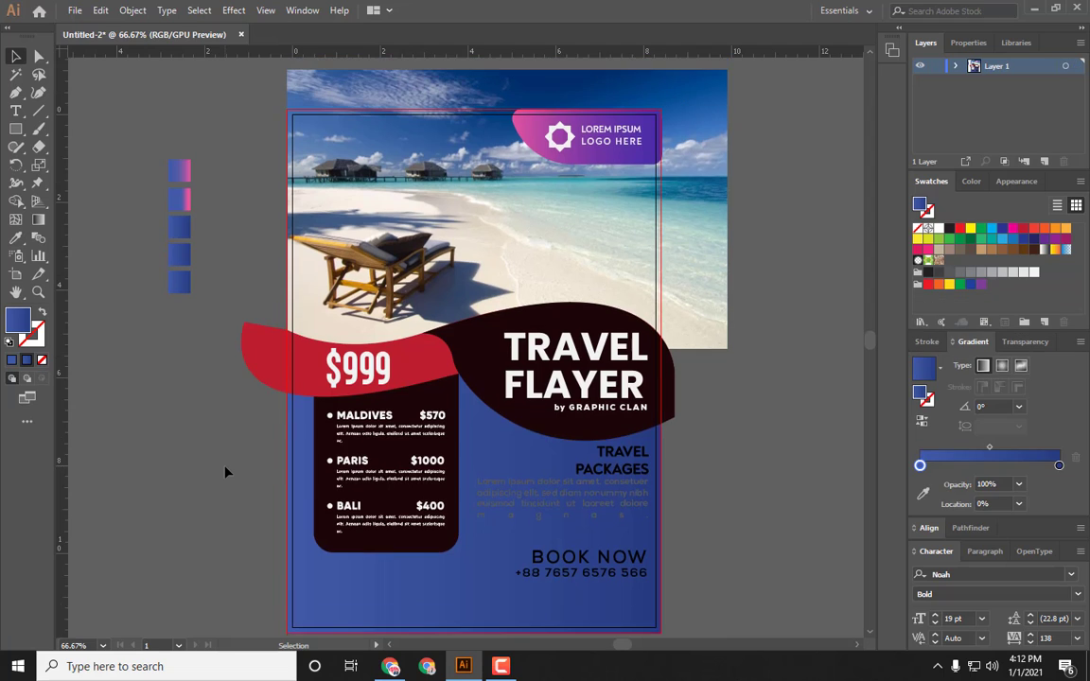
pyautogui.click(272, 361)
pyautogui.press('g')
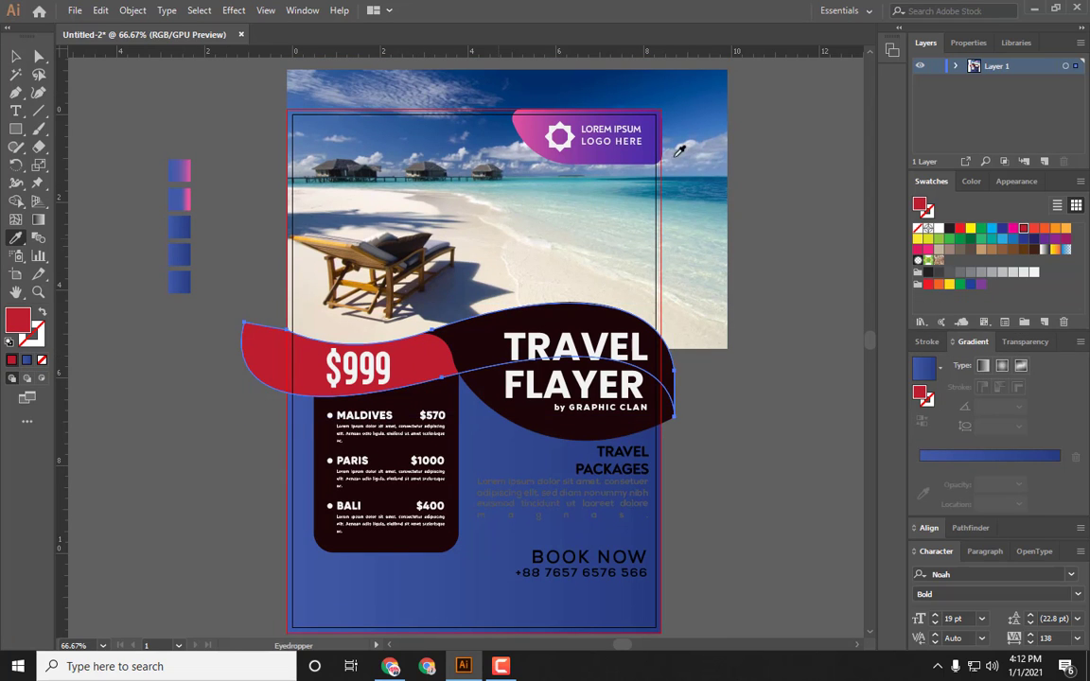
pyautogui.click(249, 377)
pyautogui.moveTo(249, 379); pyautogui.dragTo(437, 362)
pyautogui.moveTo(705, 407); pyautogui.dragTo(314, 322)
pyautogui.moveTo(724, 250); pyautogui.dragTo(331, 365)
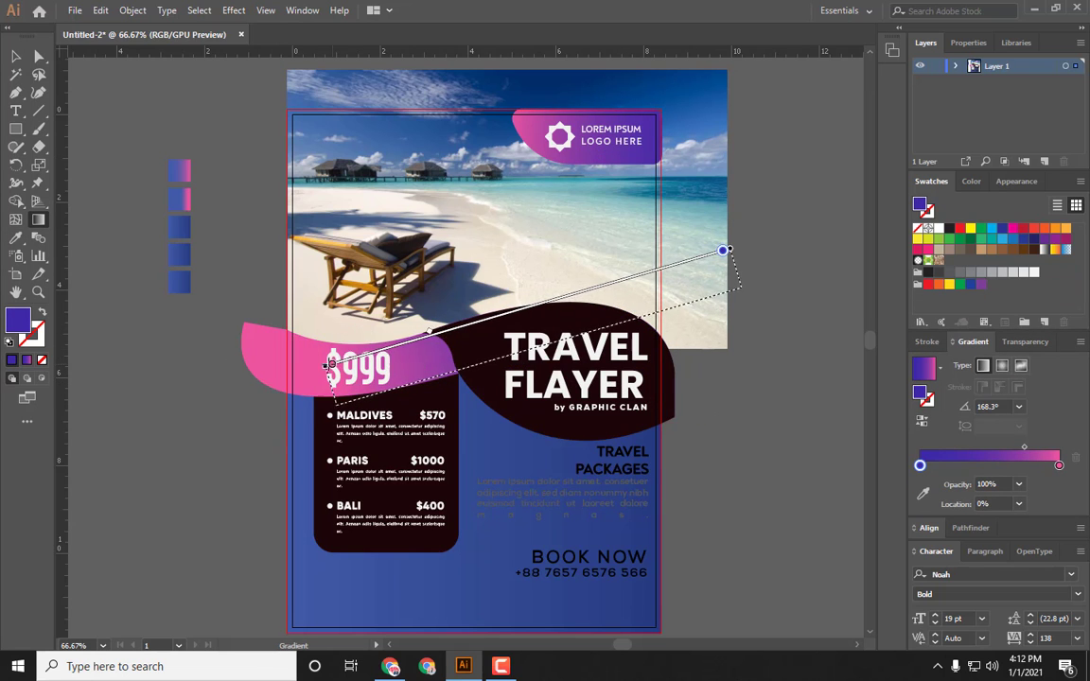
pyautogui.moveTo(595, 311)
pyautogui.mouseDown()
pyautogui.moveTo(299, 400)
pyautogui.moveTo(317, 390)
pyautogui.moveTo(284, 390)
pyautogui.mouseUp()
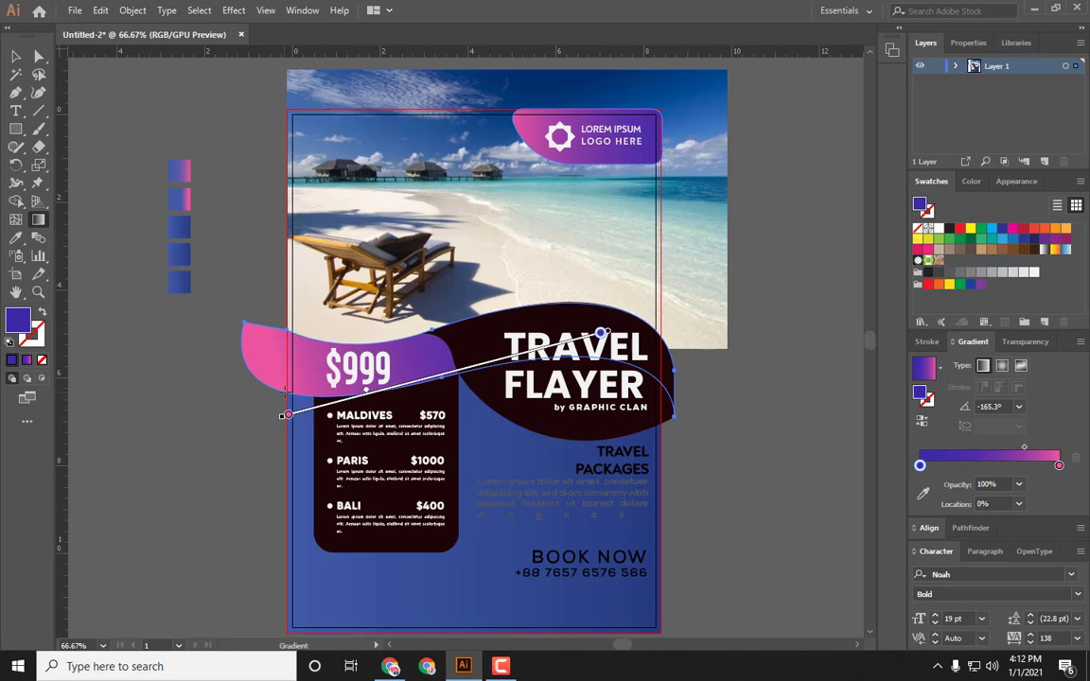
pyautogui.press('v')
pyautogui.click(151, 346)
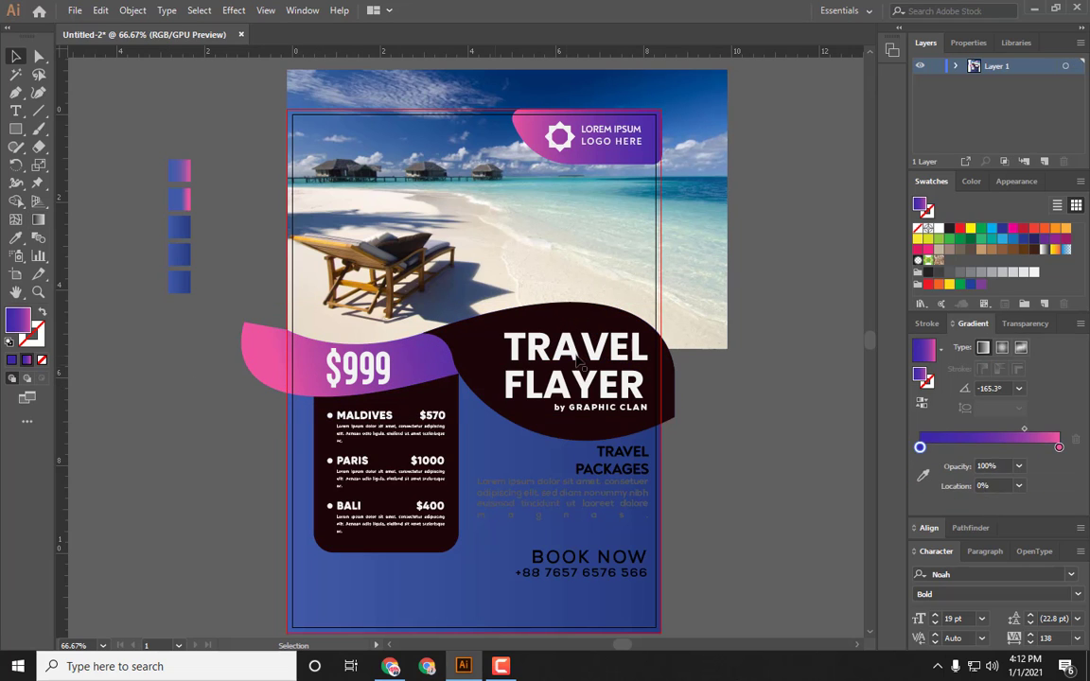
# Step: Fill the dark title wave with the sampled blue gradient and drag it horizontally across the shape
pyautogui.click(467, 372)
pyautogui.scroll(-1, 479, 363)
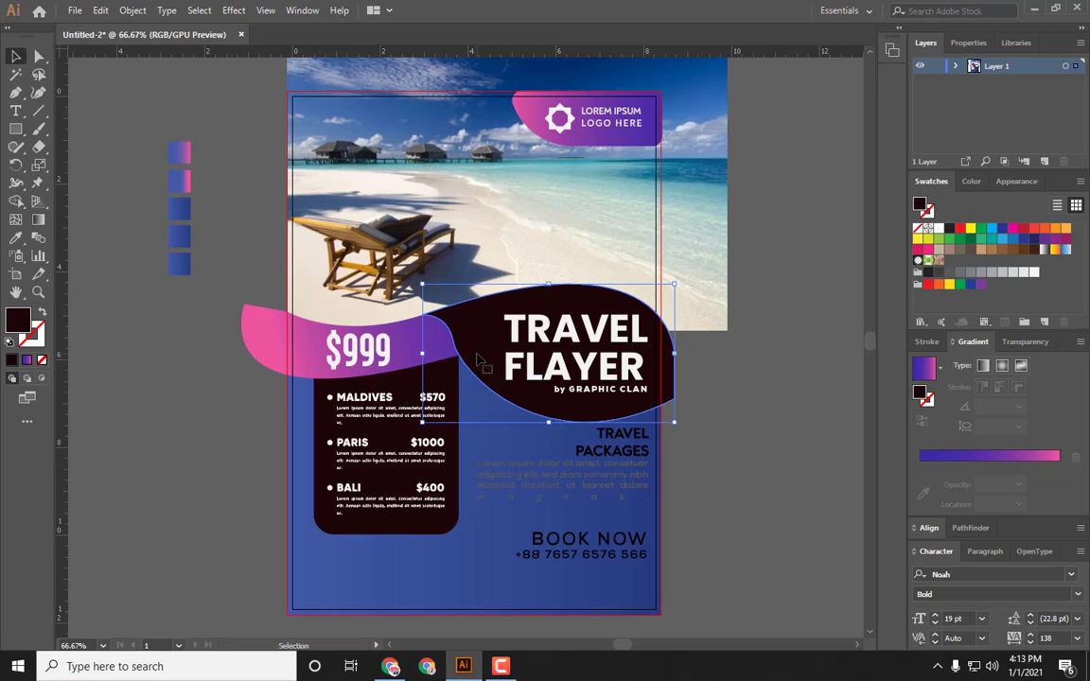
pyautogui.press('i')
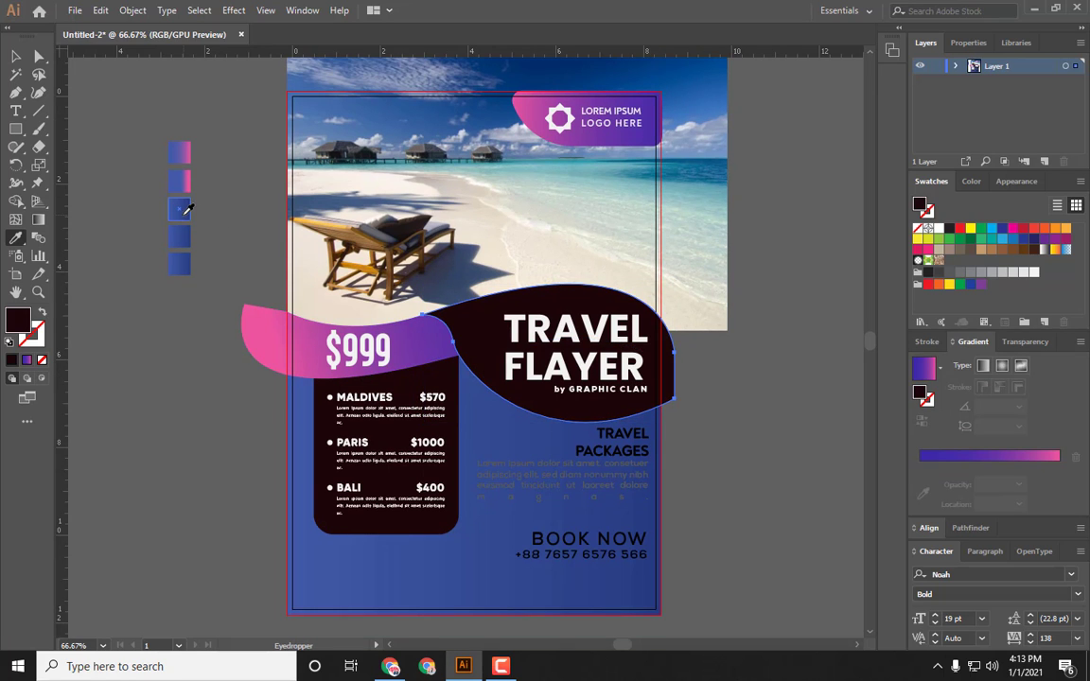
pyautogui.click(181, 209)
pyautogui.press('g')
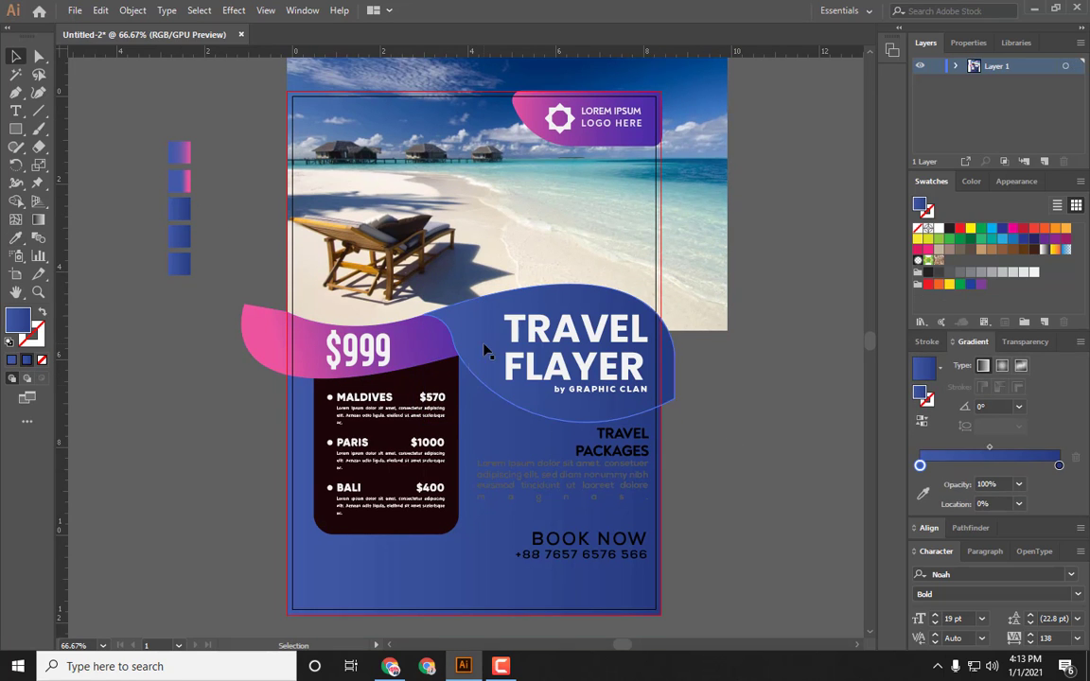
pyautogui.moveTo(539, 352); pyautogui.dragTo(687, 397)
pyautogui.moveTo(449, 308); pyautogui.dragTo(688, 391)
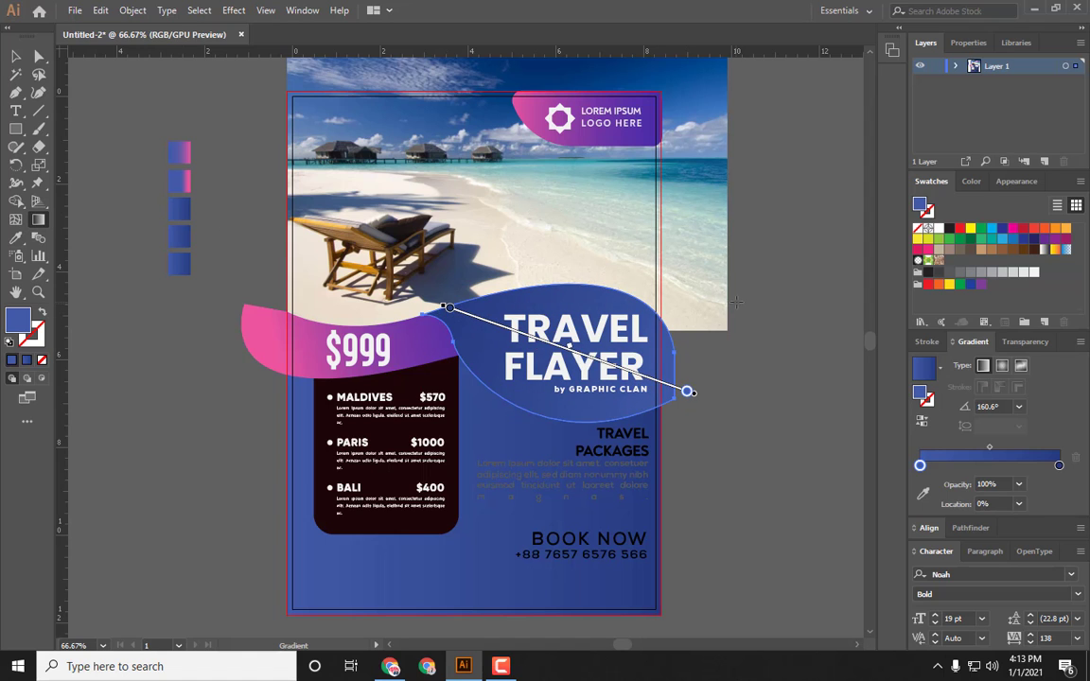
pyautogui.moveTo(431, 346); pyautogui.dragTo(689, 351)
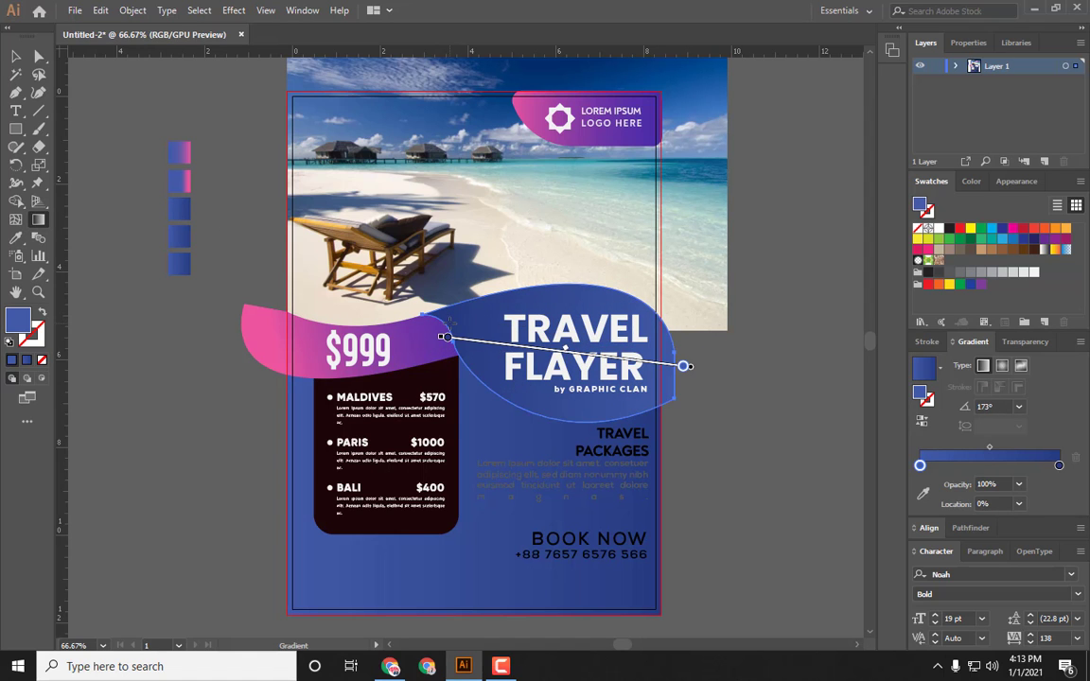
pyautogui.press('v')
# Step: Fill the destinations box with a vertical gradient and set its end stop to the purple swatch
pyautogui.scroll(-1, 343, 340)
pyautogui.click(428, 365)
pyautogui.press('g')
pyautogui.click(427, 365)
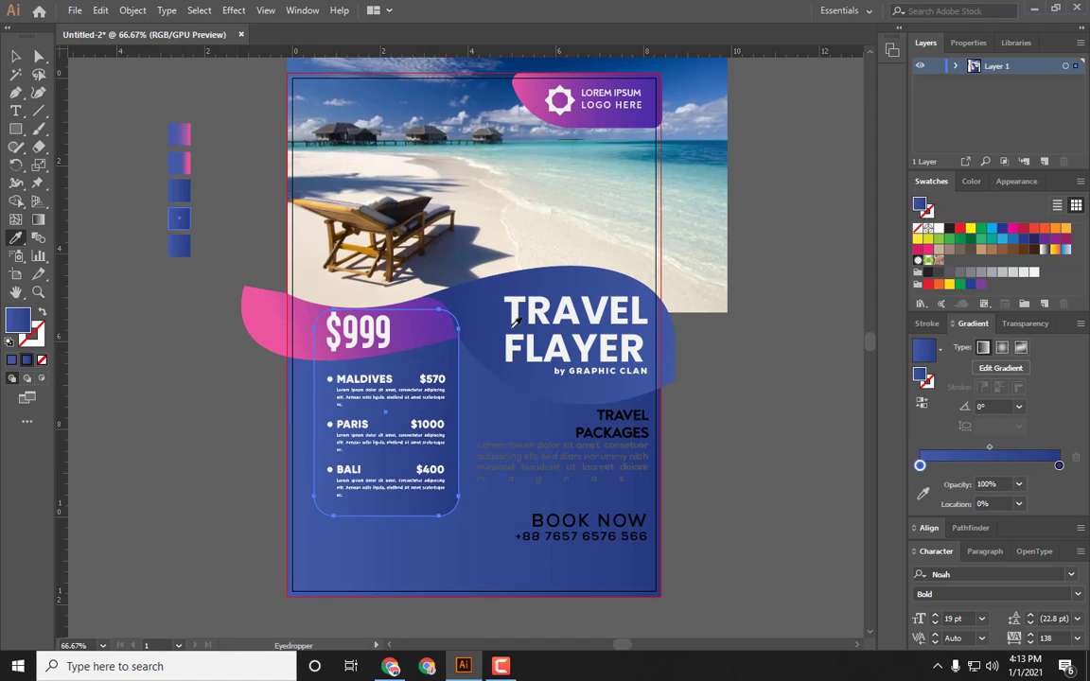
pyautogui.moveTo(418, 309)
pyautogui.mouseDown()
pyautogui.moveTo(437, 492)
pyautogui.moveTo(421, 512)
pyautogui.moveTo(377, 424)
pyautogui.moveTo(386, 355)
pyautogui.mouseUp()
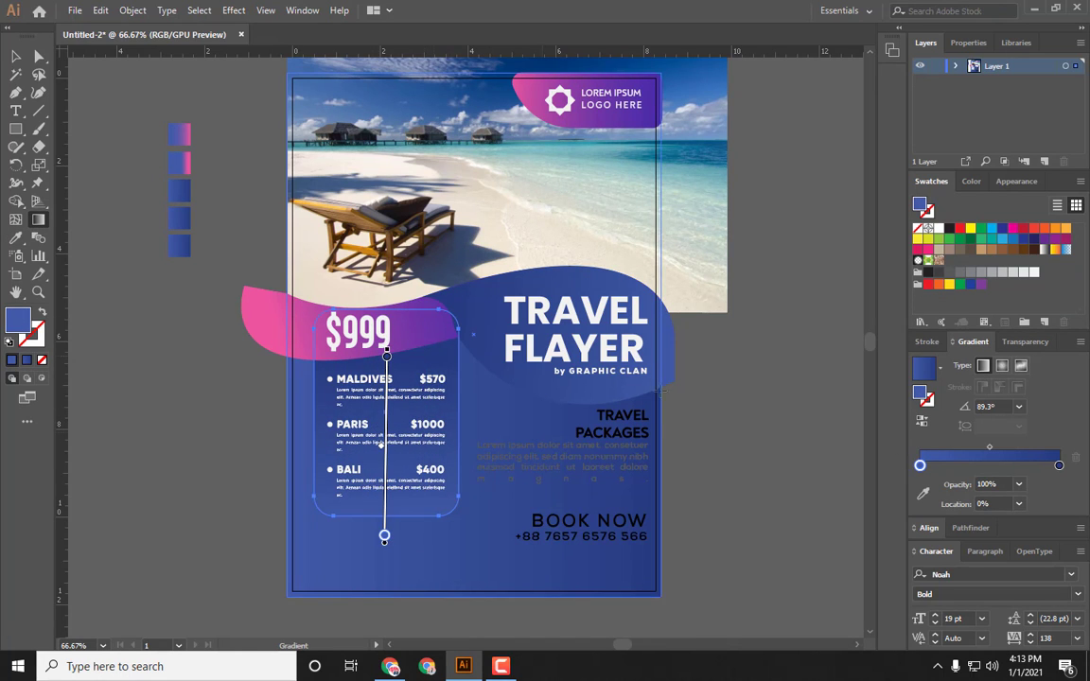
pyautogui.click(1059, 465)
pyautogui.click(1045, 238)
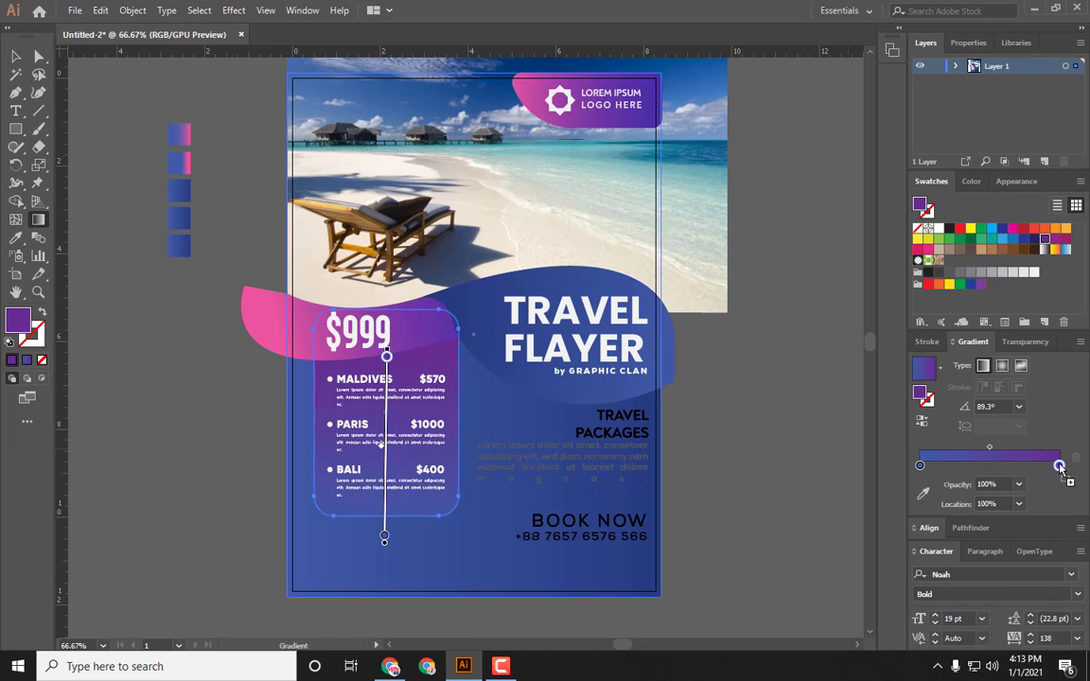
pyautogui.moveTo(374, 526)
pyautogui.mouseDown()
pyautogui.moveTo(383, 526)
pyautogui.moveTo(298, 530)
pyautogui.mouseUp()
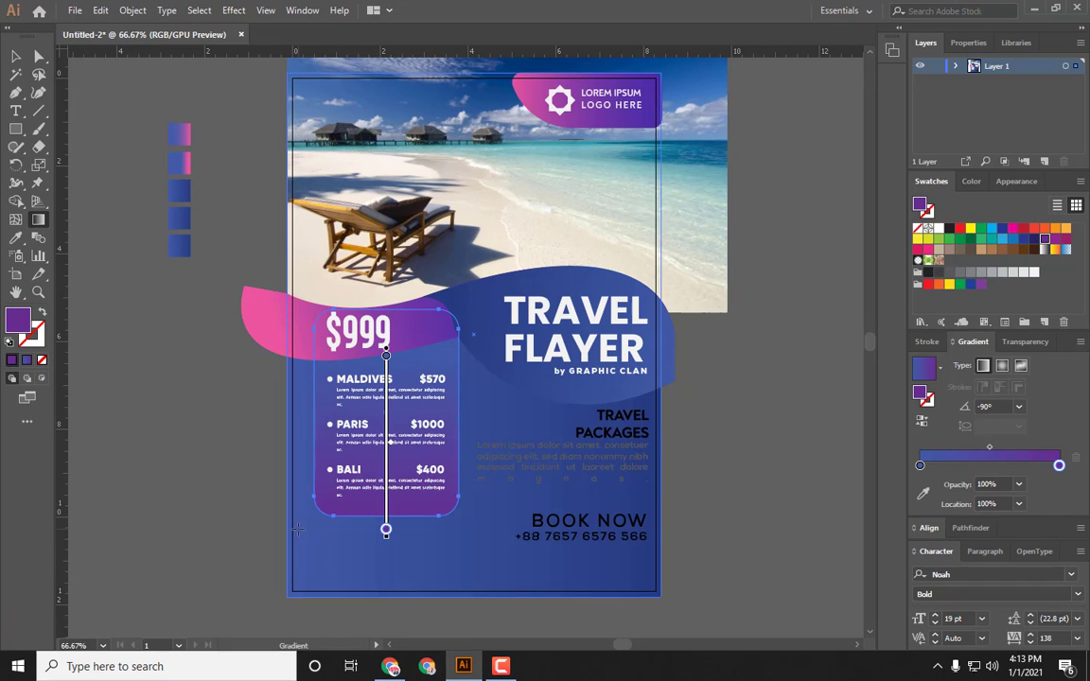
pyautogui.press('v')
# Step: Select the background rectangle and darken its gradient's end stop colour
pyautogui.click(227, 396)
pyautogui.click(475, 555)
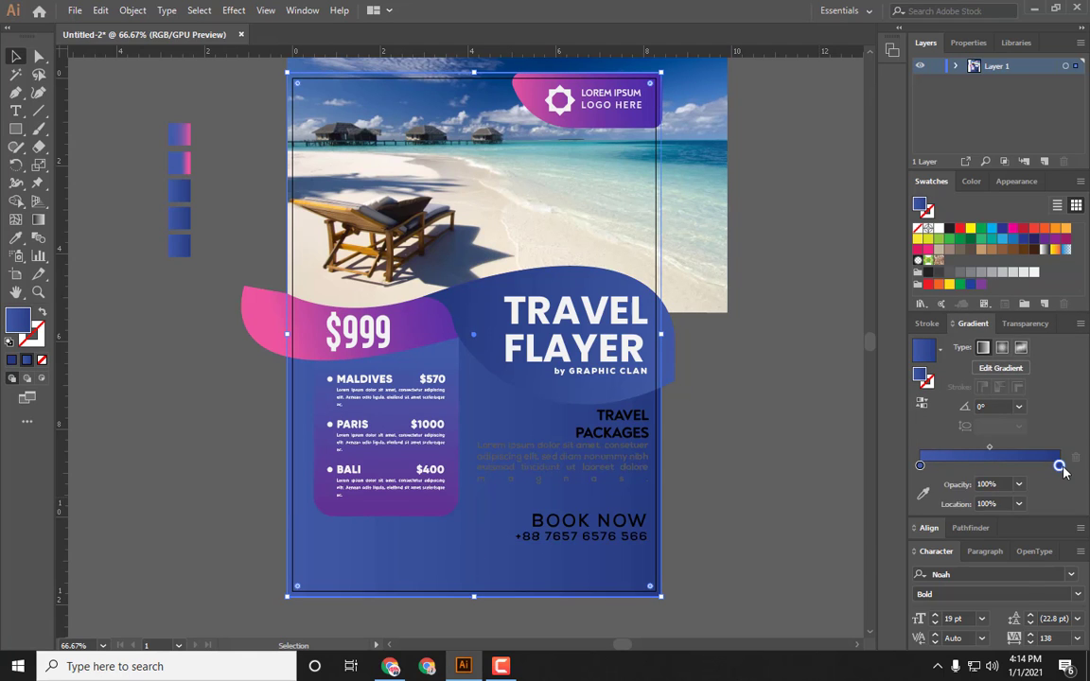
pyautogui.doubleClick(1060, 467)
pyautogui.moveTo(958, 549); pyautogui.dragTo(943, 551)
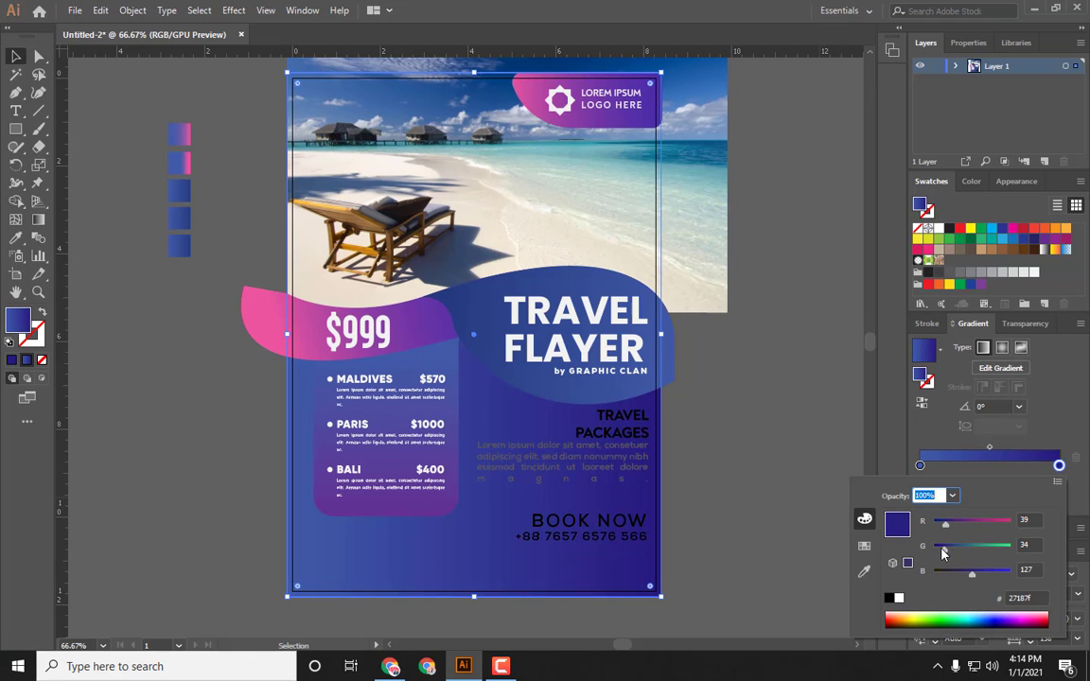
pyautogui.click(492, 595)
# Step: Redraw the background gradient vertically from the top to the bottom of the flyer
pyautogui.hotkey('ctrl', '-')
pyautogui.press('g')
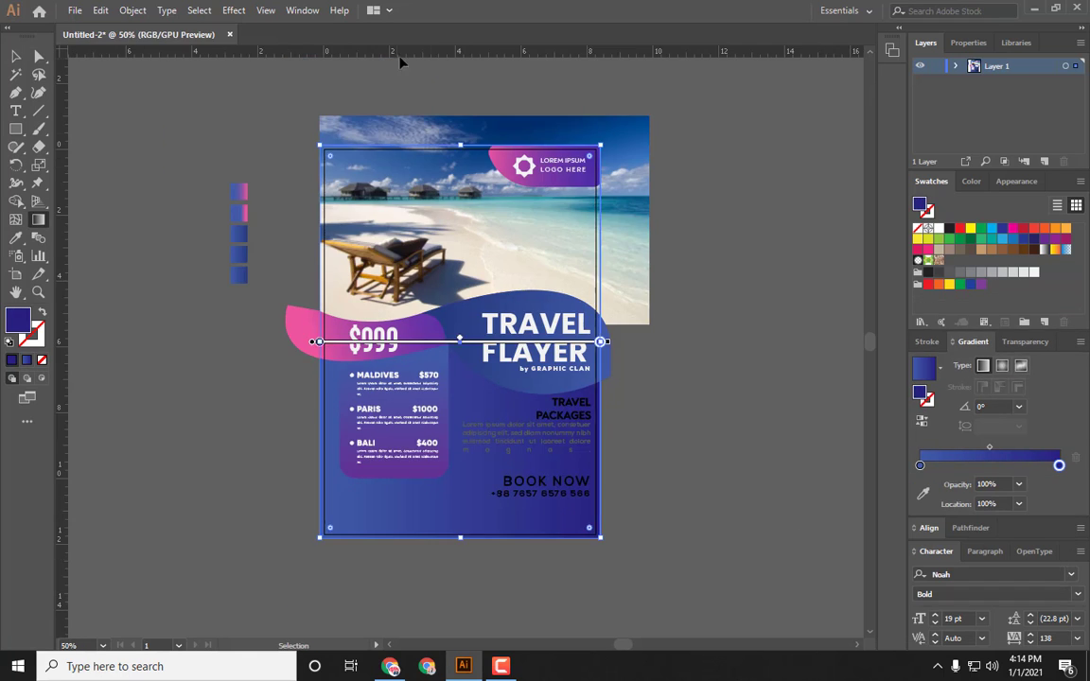
pyautogui.moveTo(464, 90); pyautogui.dragTo(455, 598)
pyautogui.press('v')
pyautogui.click(192, 314)
pyautogui.press('space')
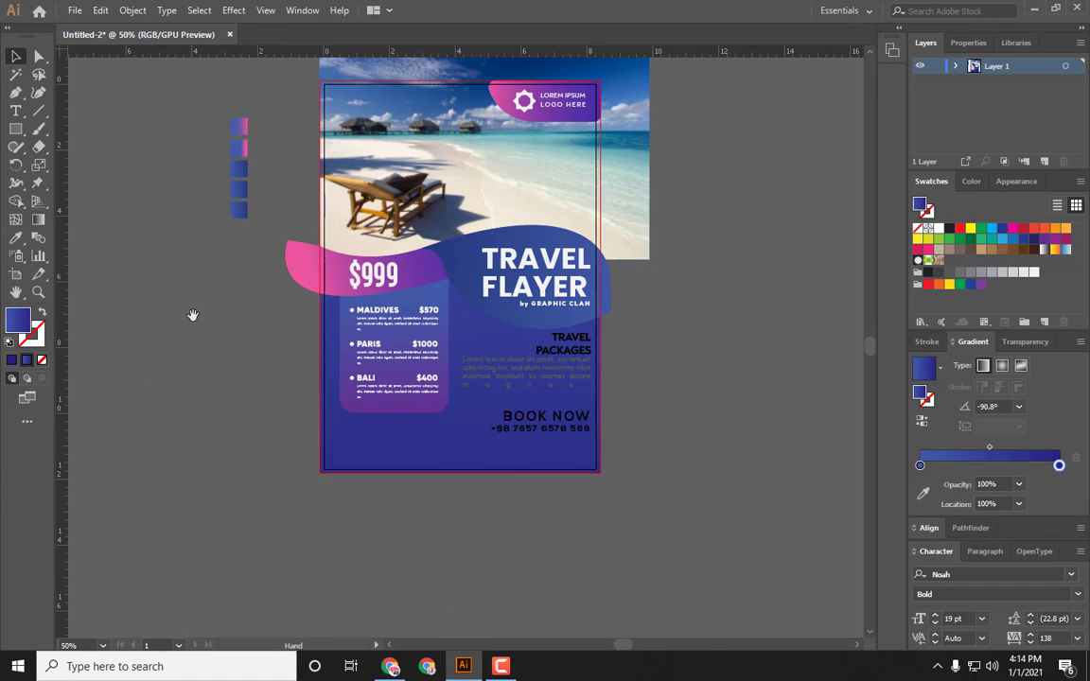
# Step: Make the BOOK NOW heading and phone number white
pyautogui.moveTo(192, 315); pyautogui.dragTo(202, 423)
pyautogui.click(572, 458)
pyautogui.click(597, 479)
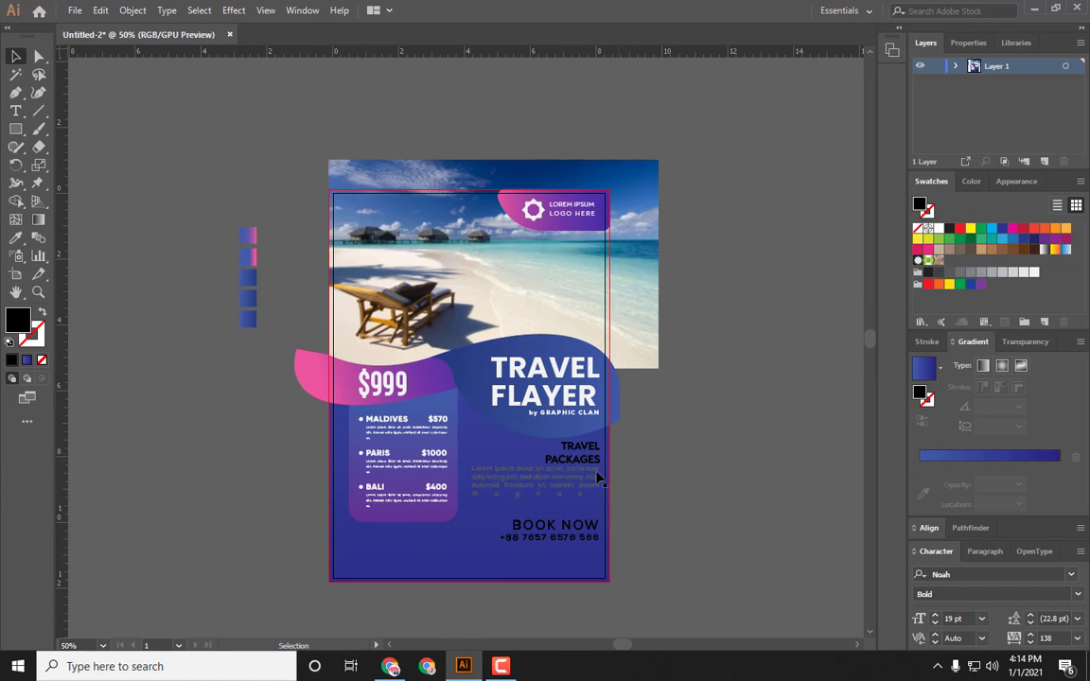
pyautogui.click(708, 429)
pyautogui.click(591, 528)
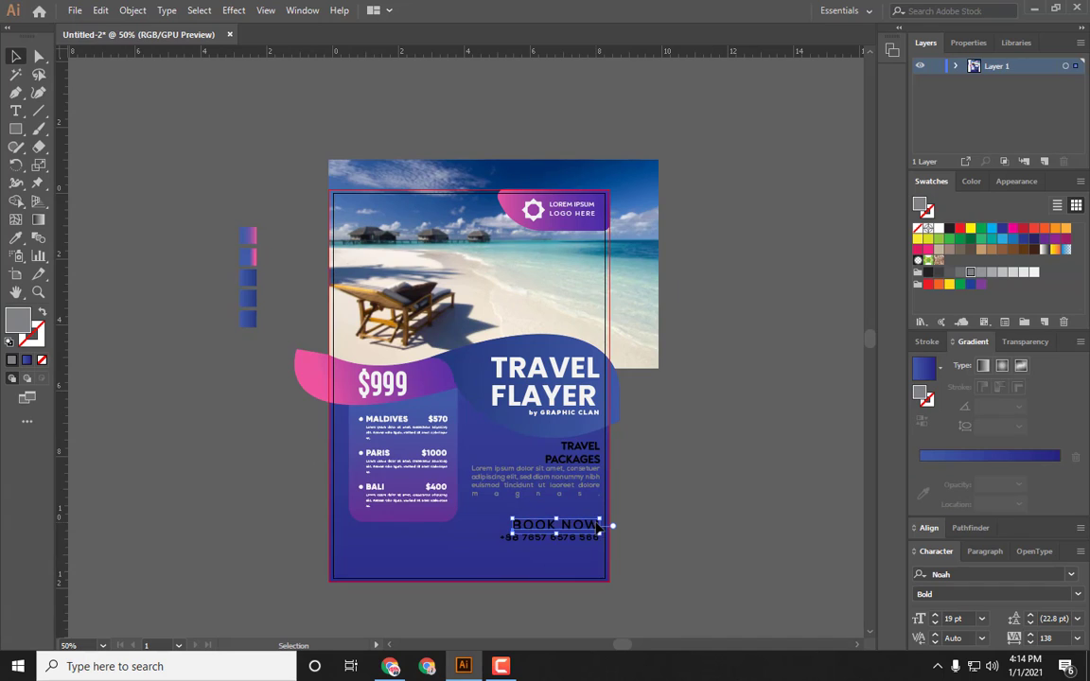
pyautogui.click(1034, 272)
pyautogui.click(795, 443)
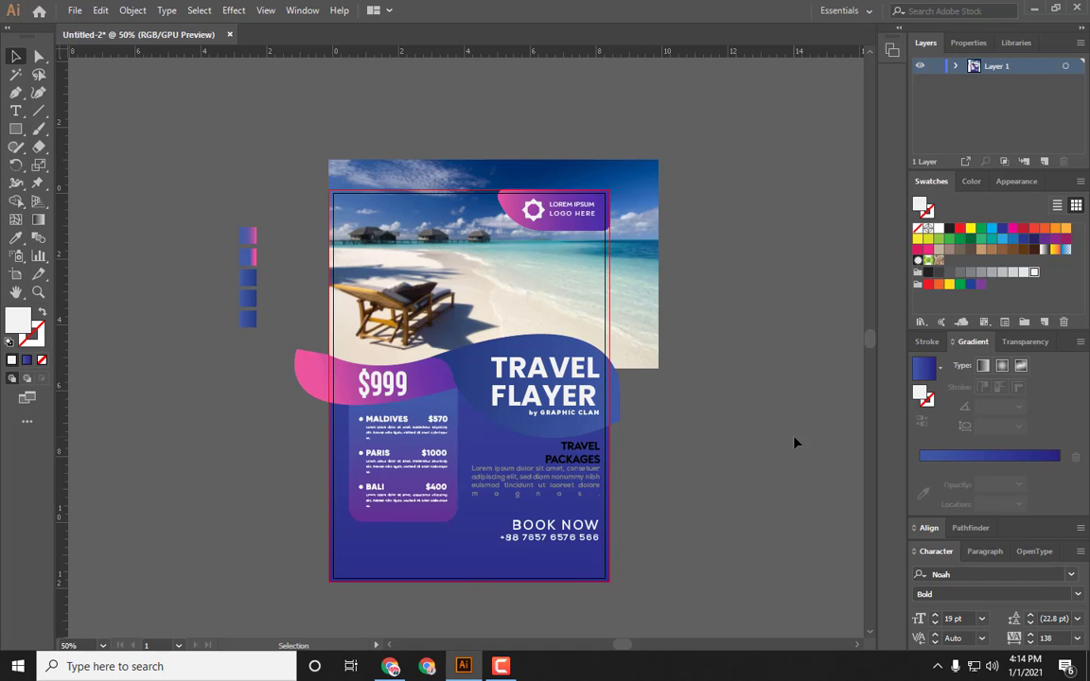
# Step: Draw a curved wave shape along the flyer's bottom edge with the Pen tool
pyautogui.scroll(1, 795, 443)
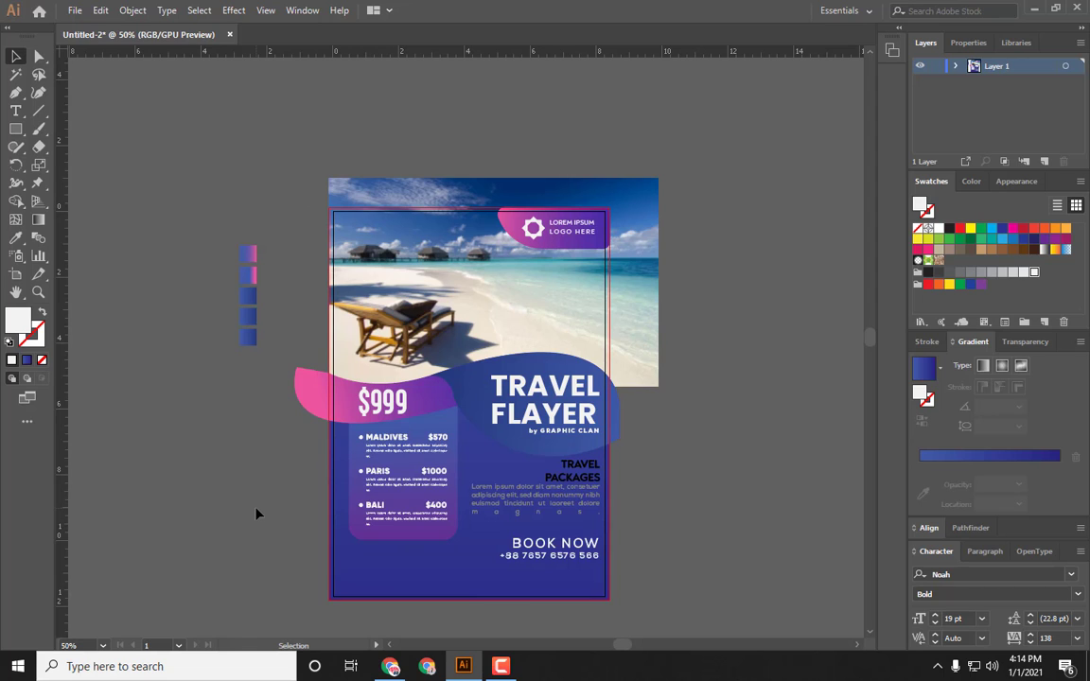
pyautogui.scroll(-1, 256, 514)
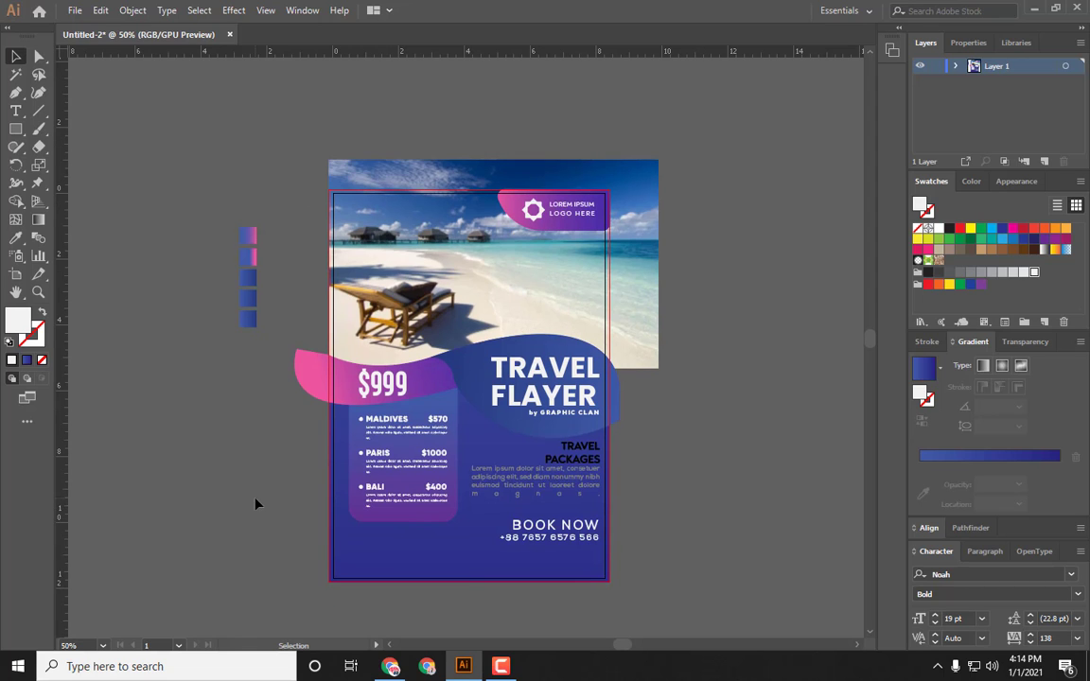
pyautogui.click(16, 112)
pyautogui.click(16, 92)
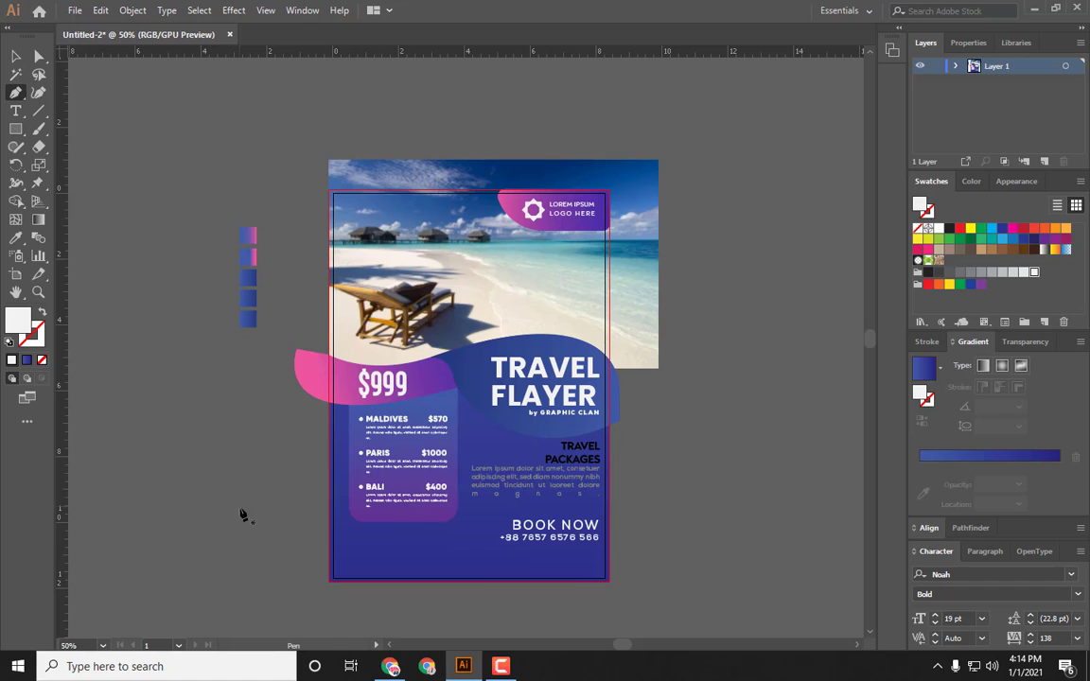
pyautogui.click(328, 578)
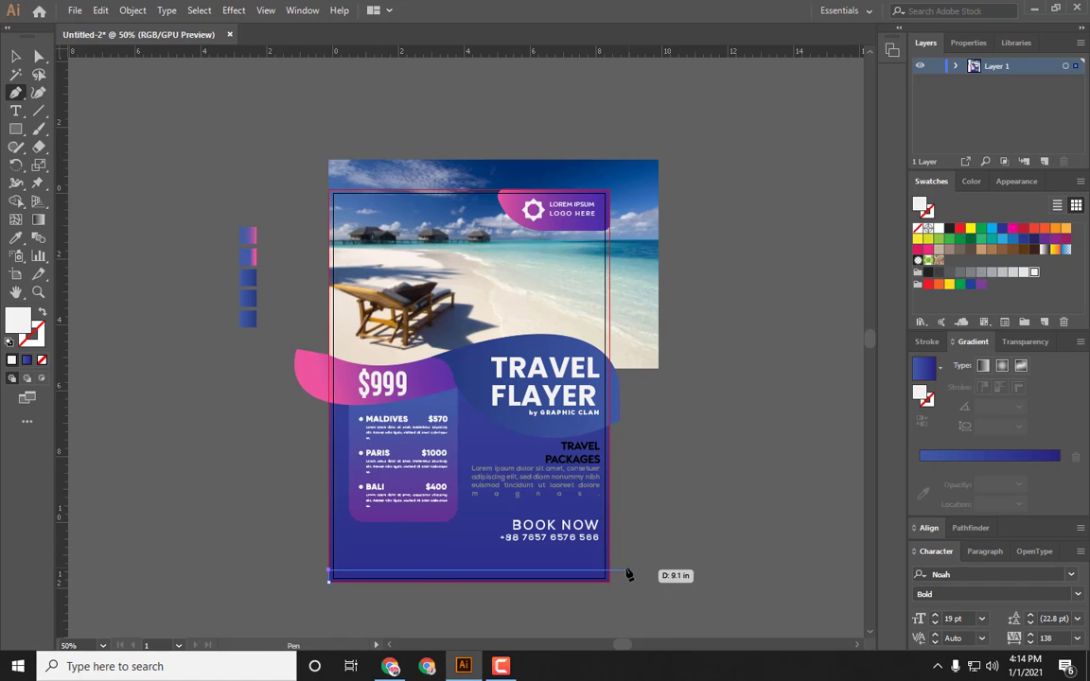
pyautogui.moveTo(609, 573); pyautogui.dragTo(720, 587)
pyautogui.scroll(-1, 720, 589)
pyautogui.moveTo(720, 529); pyautogui.dragTo(741, 544)
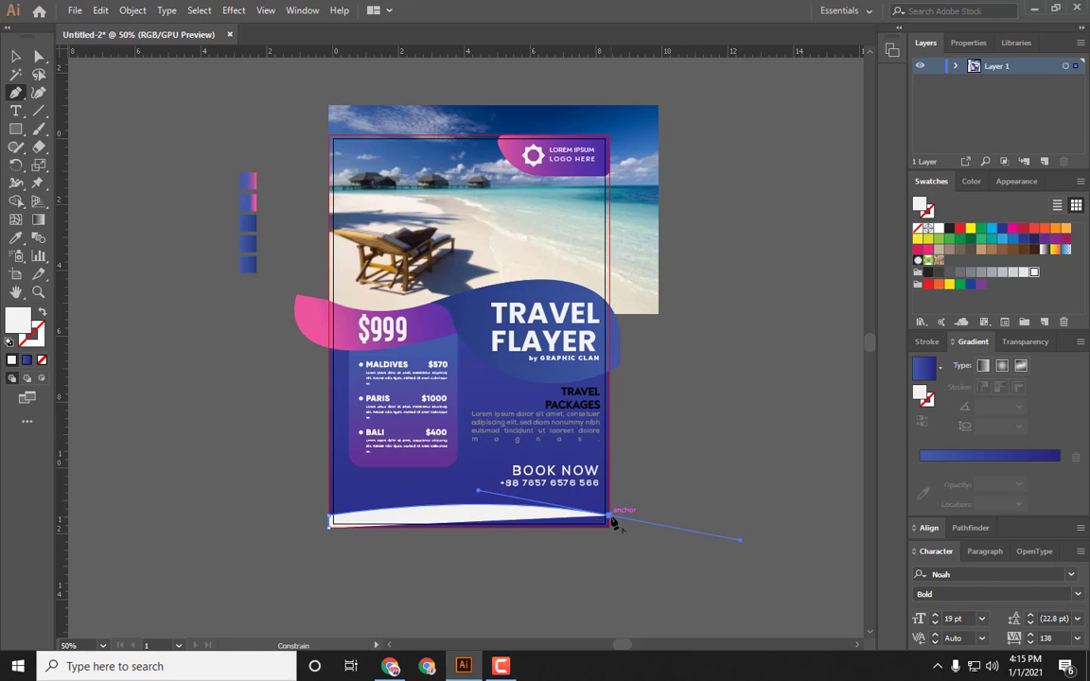
pyautogui.click(613, 522)
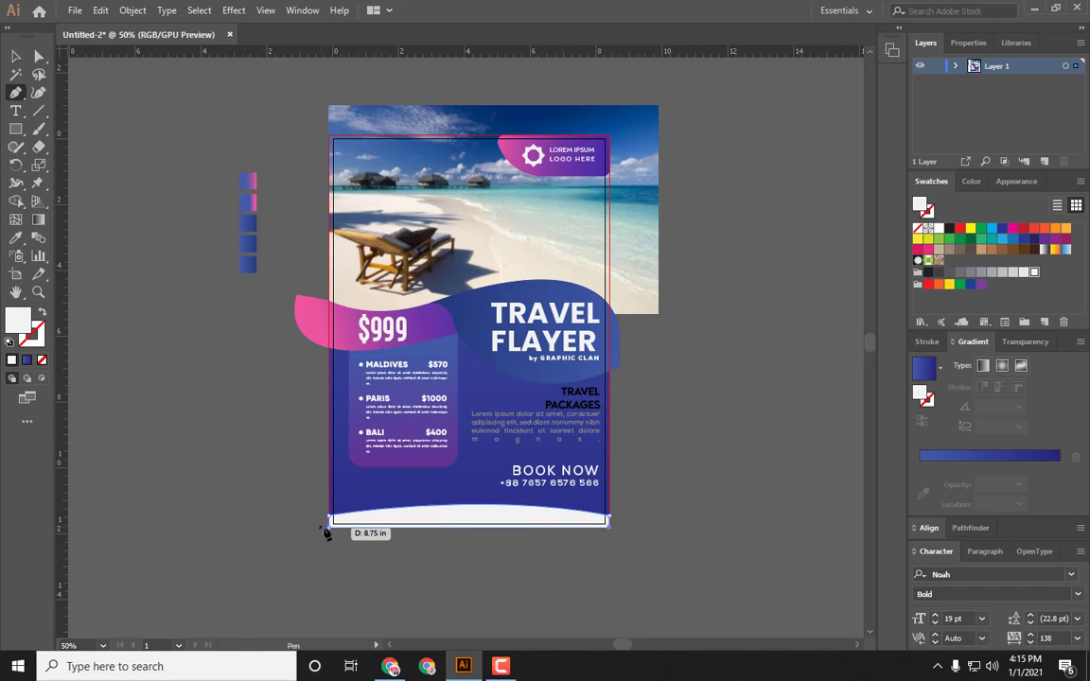
pyautogui.moveTo(328, 516); pyautogui.dragTo(103, 409)
pyautogui.press('v')
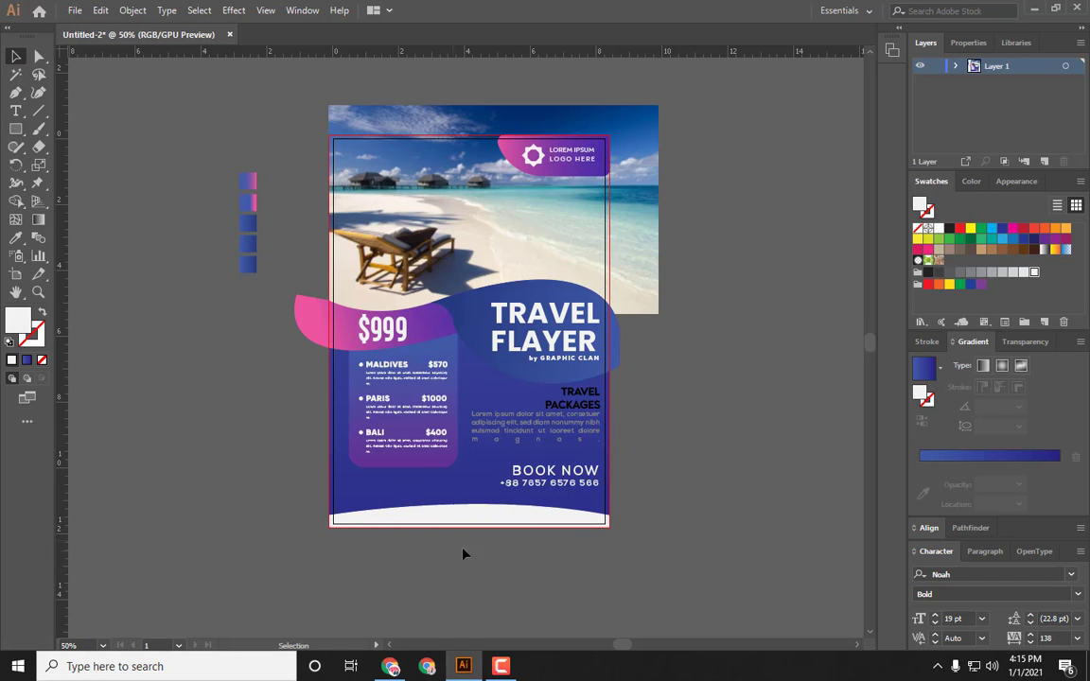
# Step: Fill the bottom wave with the blue gradient sampled from the background and drag it diagonally across
pyautogui.click(481, 523)
pyautogui.press('i')
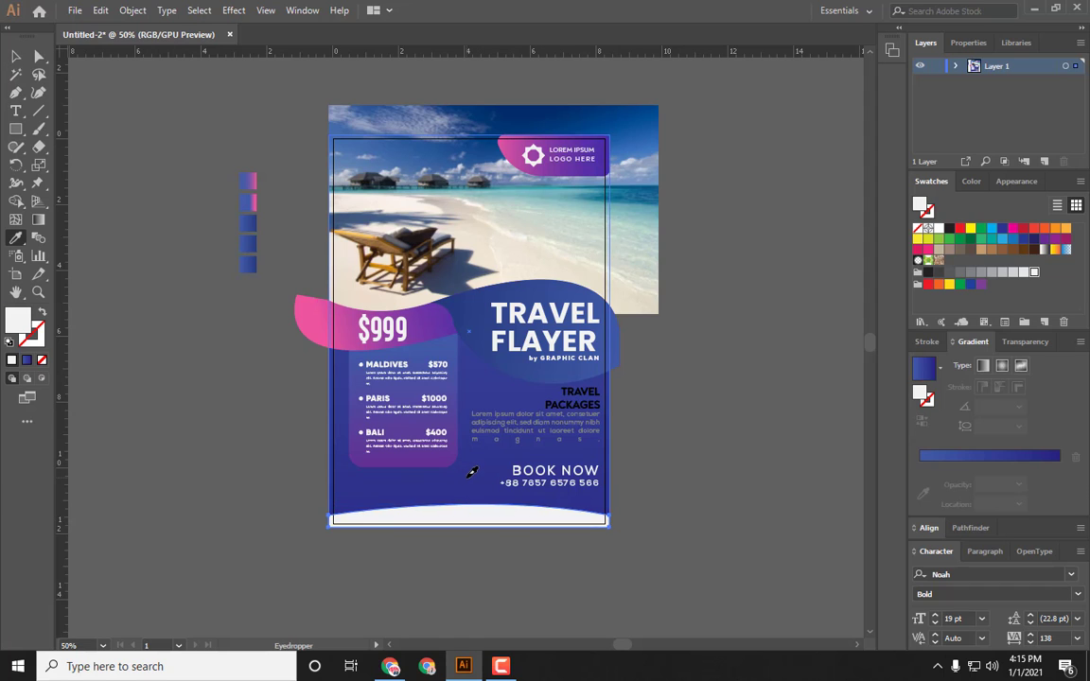
pyautogui.click(470, 471)
pyautogui.press('g')
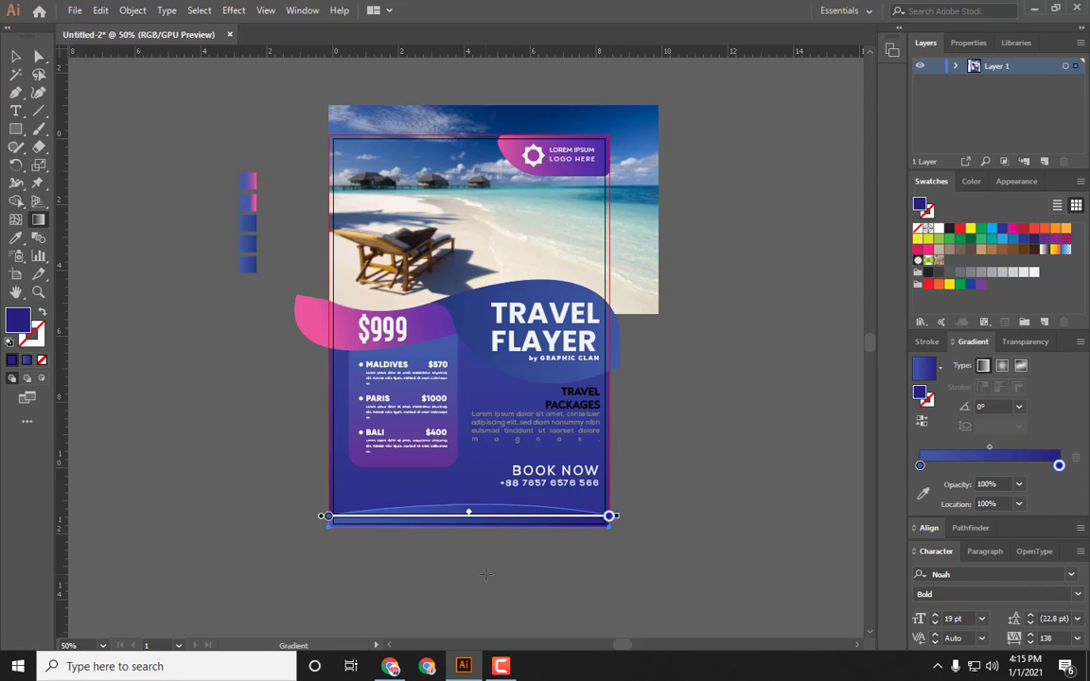
pyautogui.moveTo(485, 574); pyautogui.dragTo(487, 495)
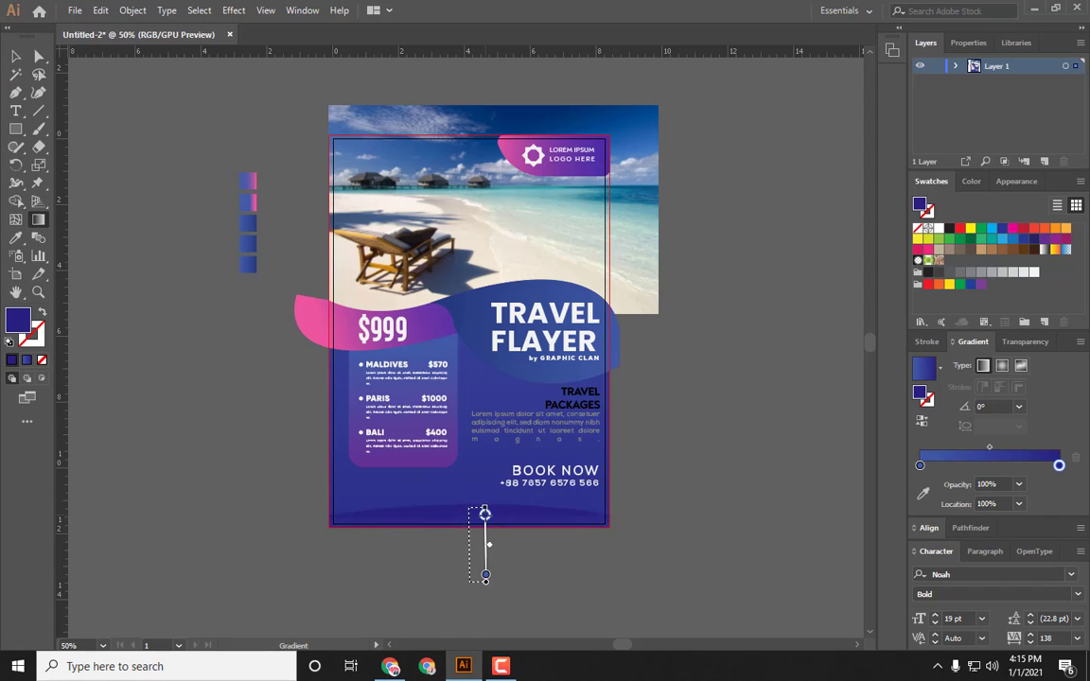
pyautogui.moveTo(266, 422)
pyautogui.mouseDown()
pyautogui.moveTo(463, 577)
pyautogui.moveTo(846, 567)
pyautogui.mouseUp()
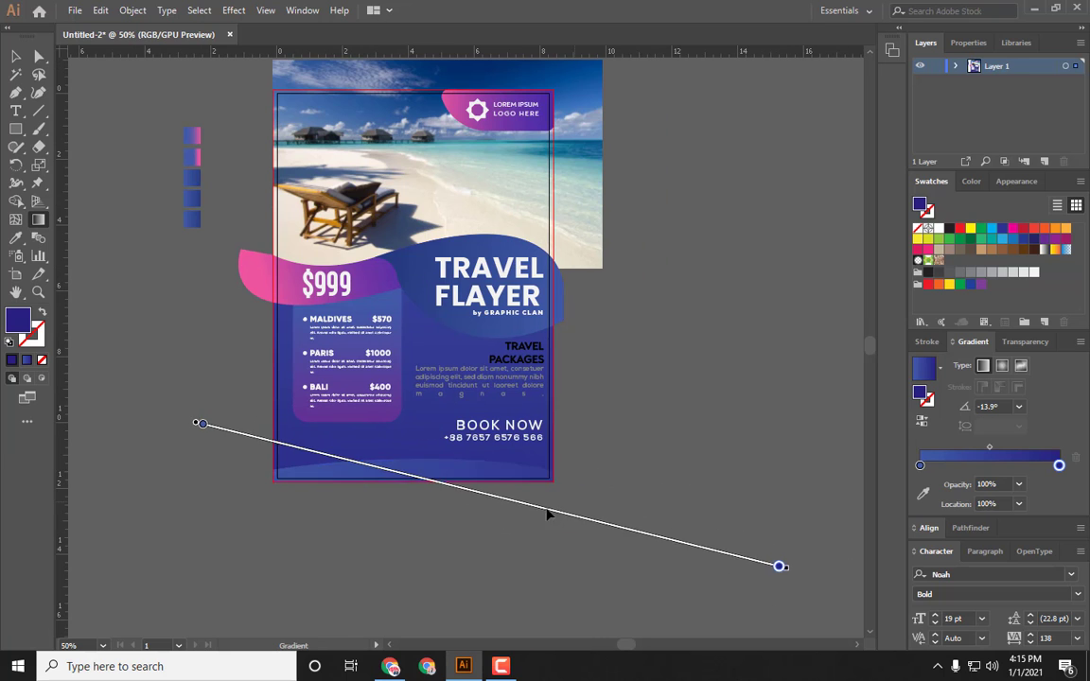
pyautogui.moveTo(547, 514)
pyautogui.mouseDown()
pyautogui.moveTo(674, 534)
pyautogui.moveTo(617, 582)
pyautogui.mouseUp()
pyautogui.press('v')
pyautogui.click(220, 443)
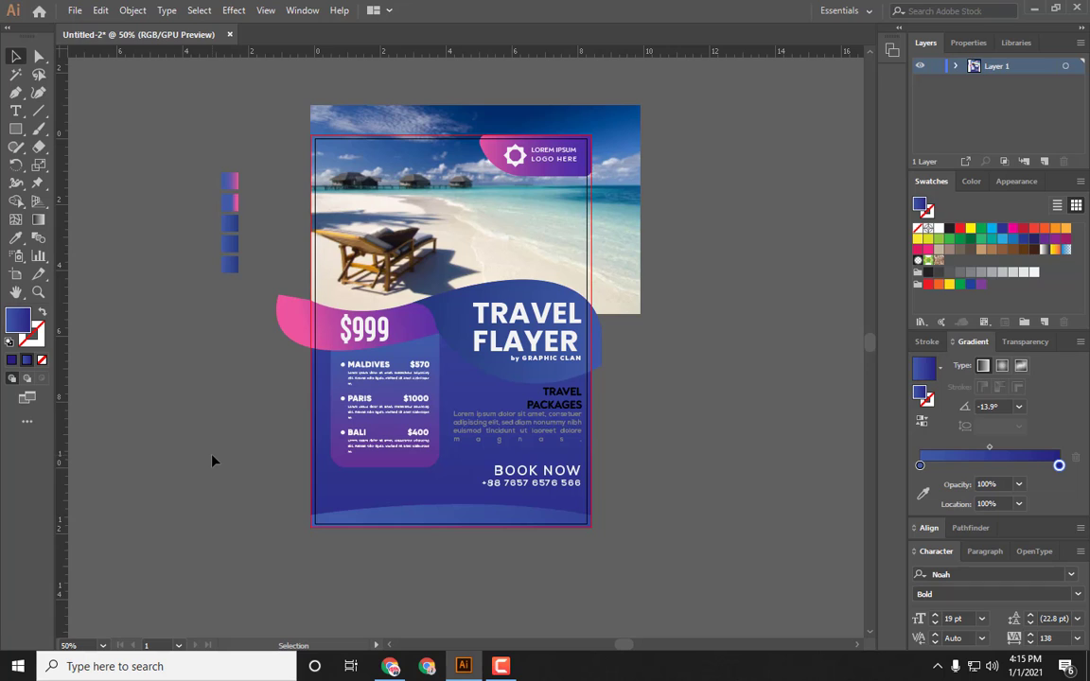
# Step: Colour the TRAVEL PACKAGES heading coral, hex da675c, by adjusting its green value
pyautogui.click(583, 405)
pyautogui.moveTo(562, 414); pyautogui.dragTo(562, 414)
pyautogui.click(706, 421)
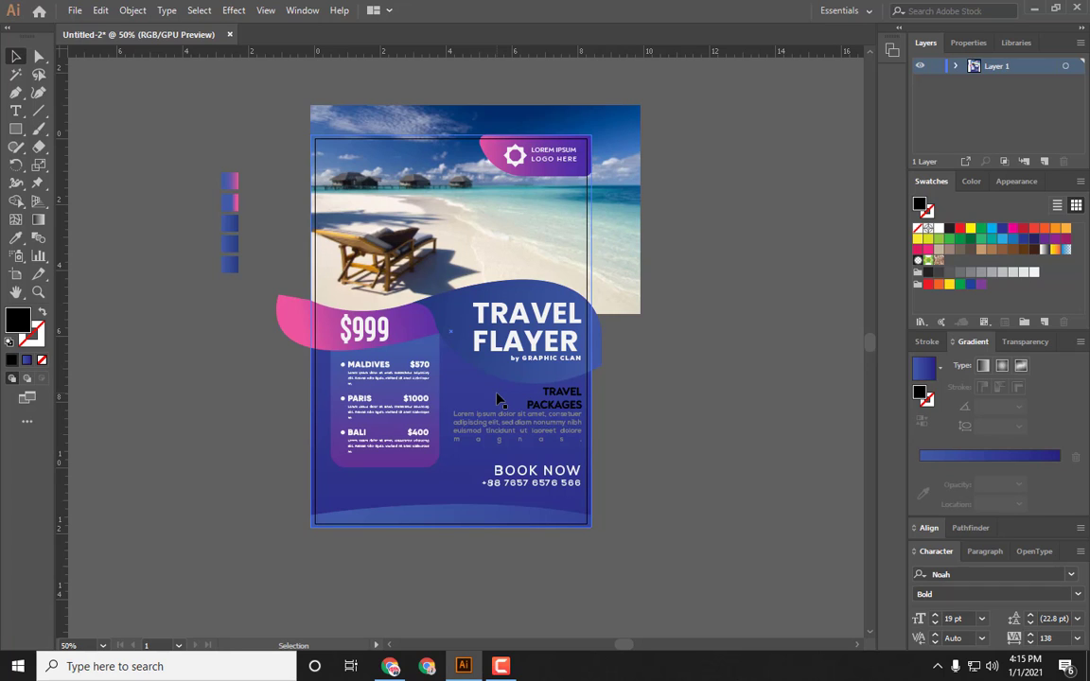
pyautogui.click(563, 405)
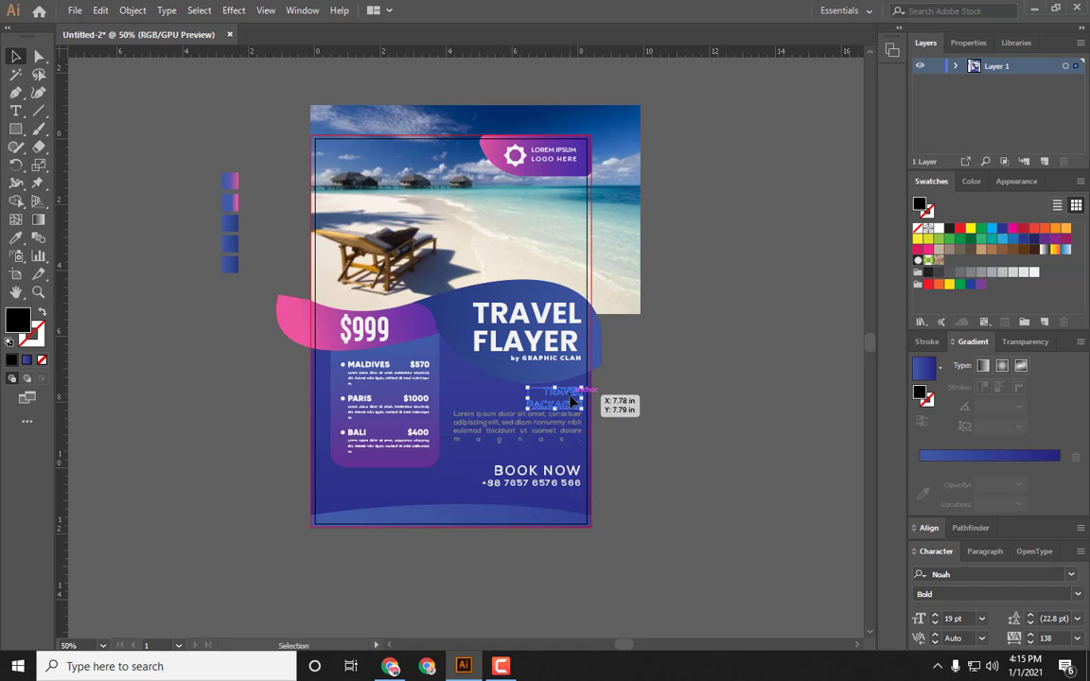
pyautogui.moveTo(570, 402); pyautogui.dragTo(572, 402)
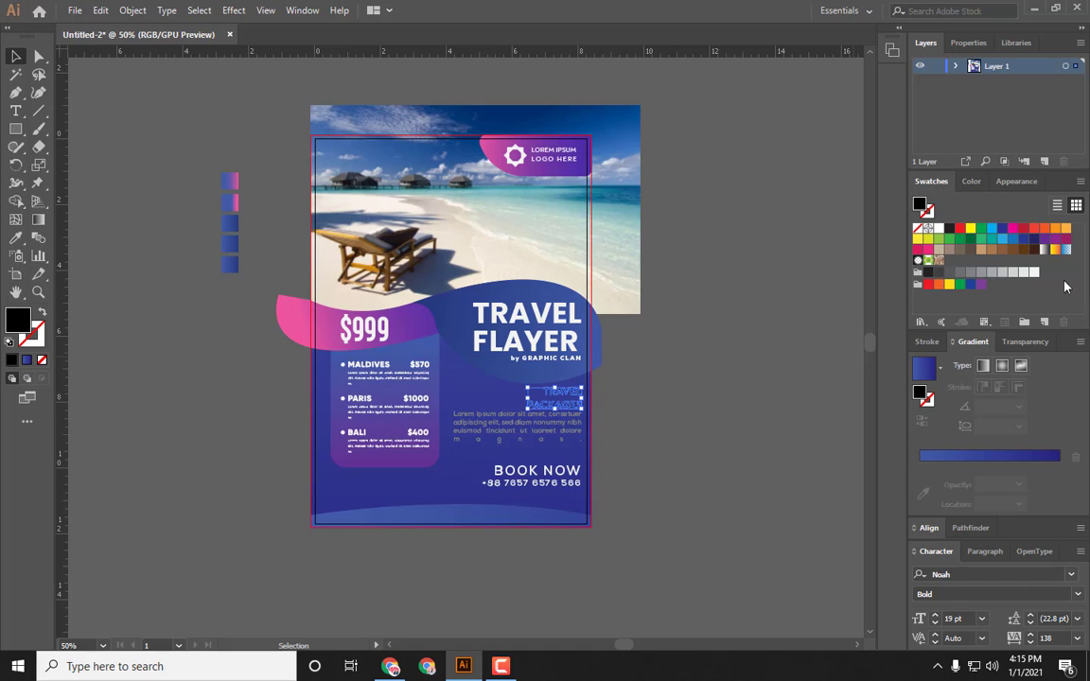
pyautogui.click(930, 250)
pyautogui.click(560, 412)
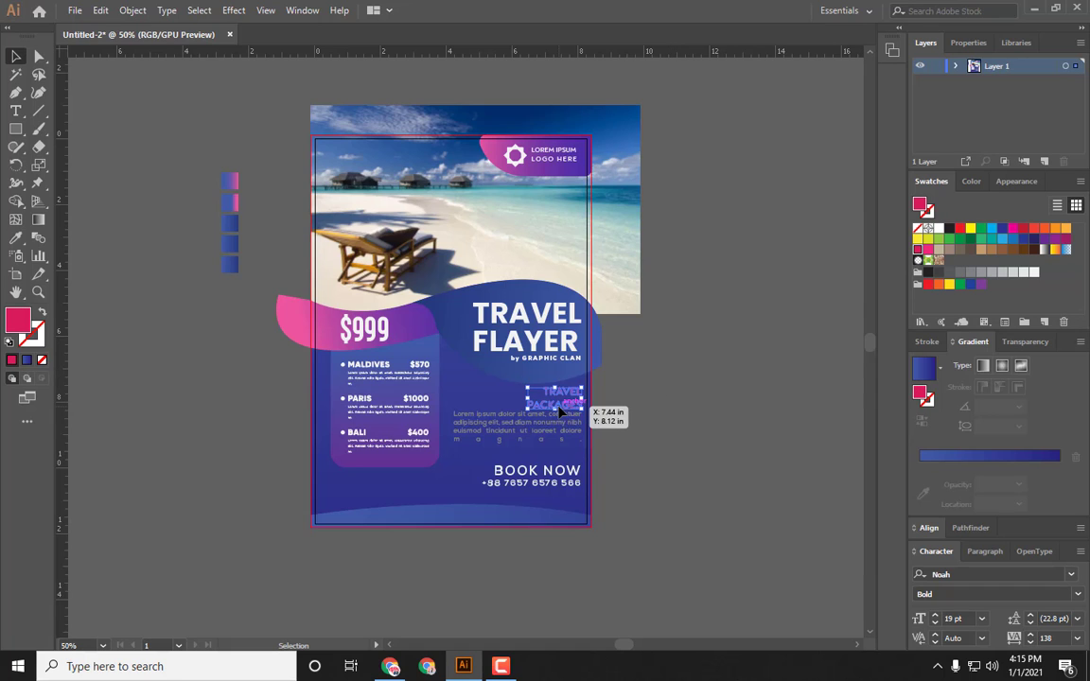
pyautogui.click(977, 182)
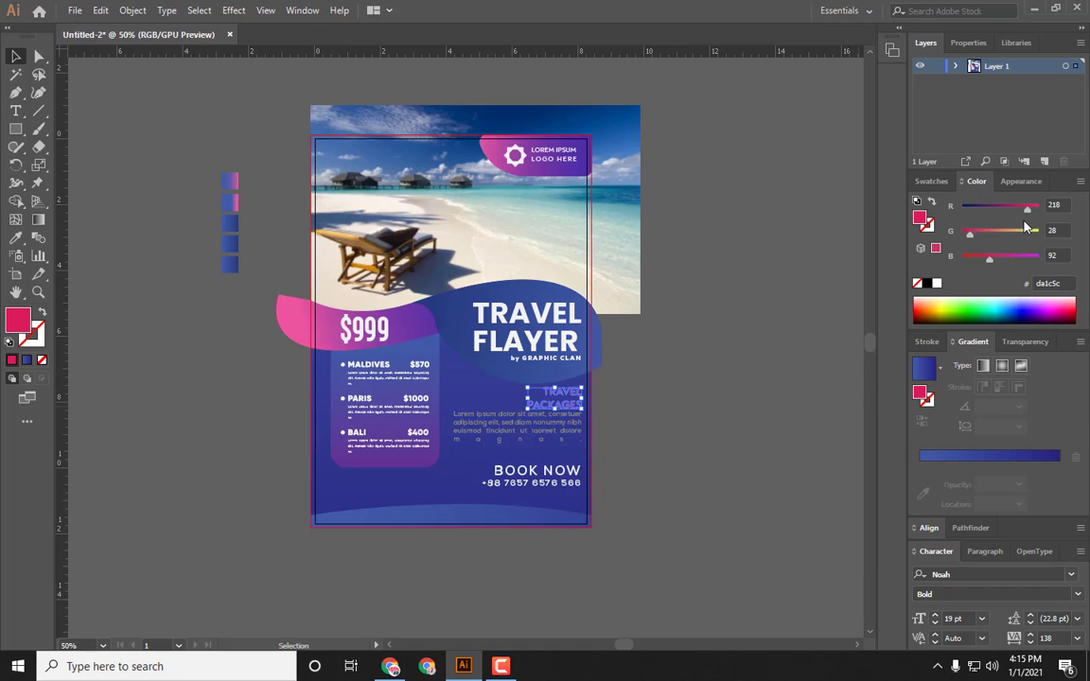
pyautogui.moveTo(970, 242); pyautogui.dragTo(988, 242)
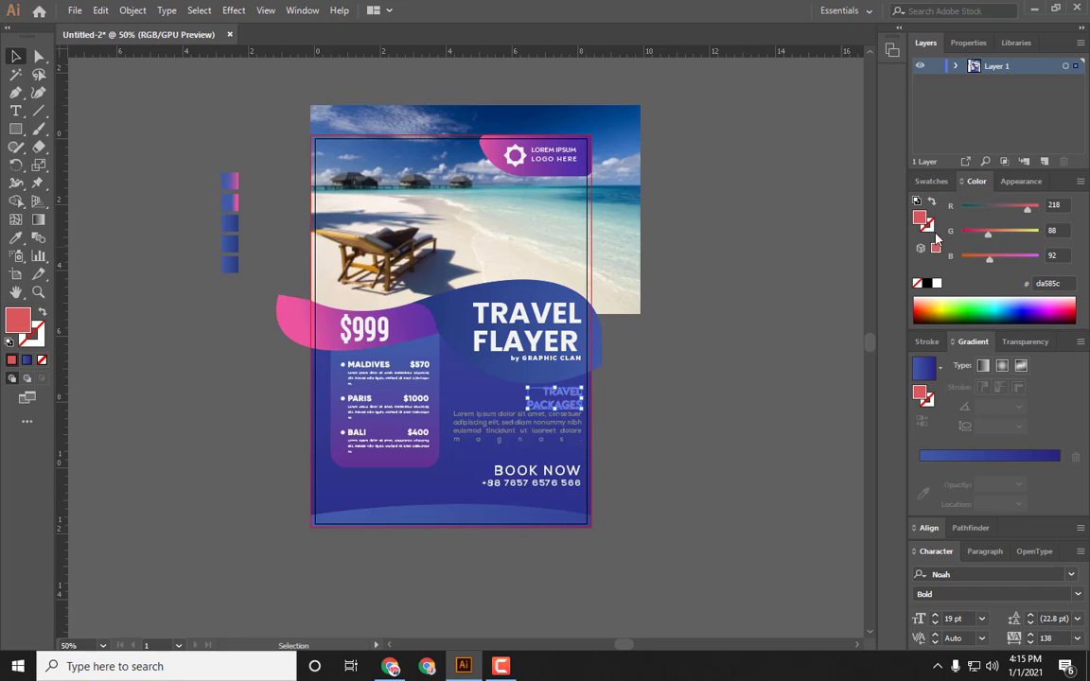
pyautogui.moveTo(990, 239); pyautogui.dragTo(990, 244)
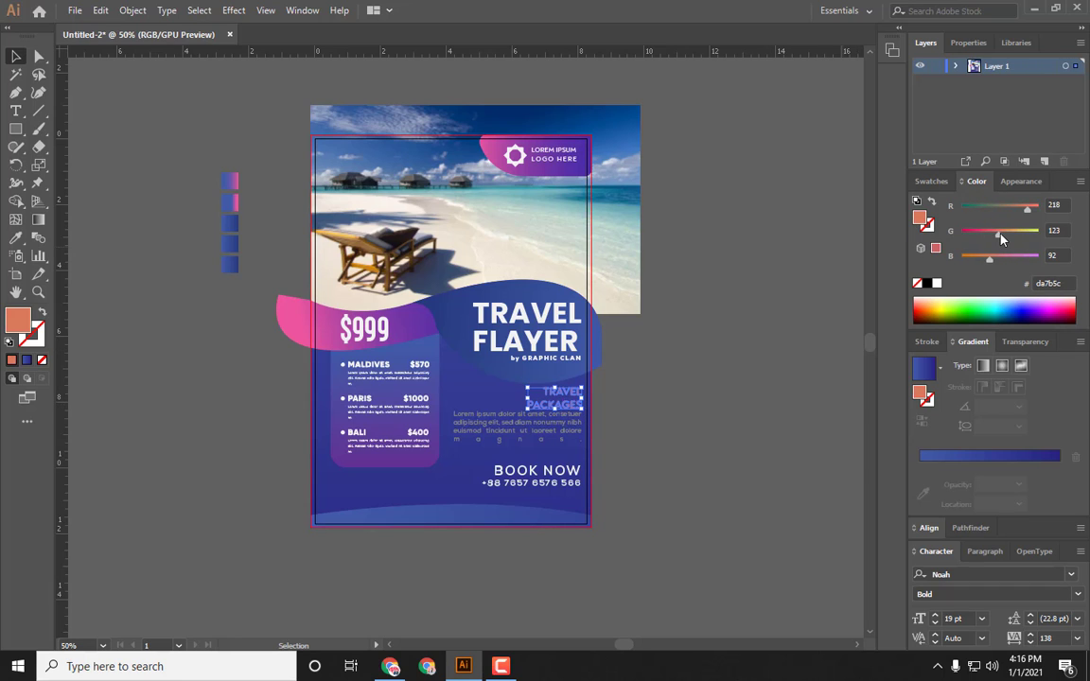
pyautogui.click(735, 352)
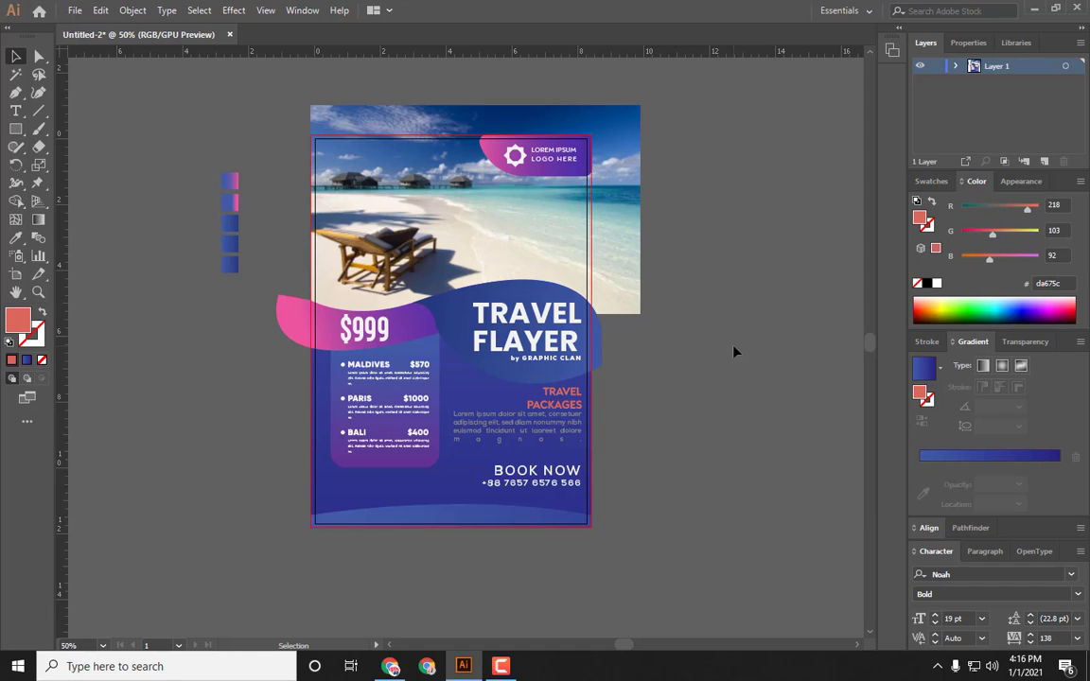
# Step: Apply the pink-purple gradient sampled from the price wave to the TRAVEL PACKAGES heading, running vertically
pyautogui.rightClick(550, 409)
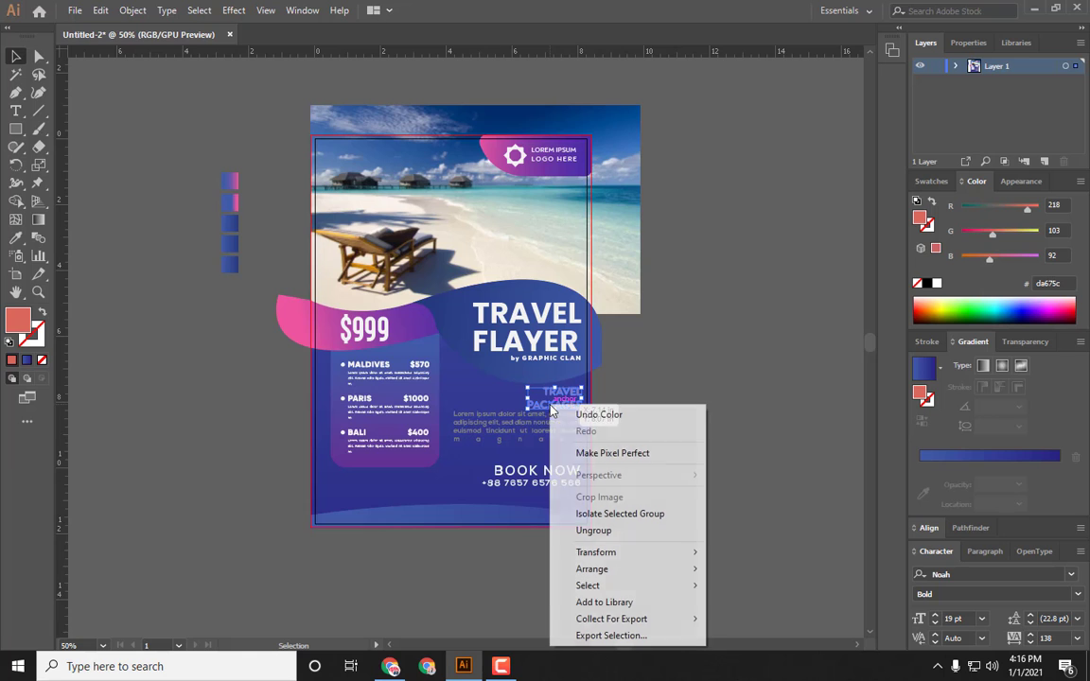
pyautogui.click(622, 514)
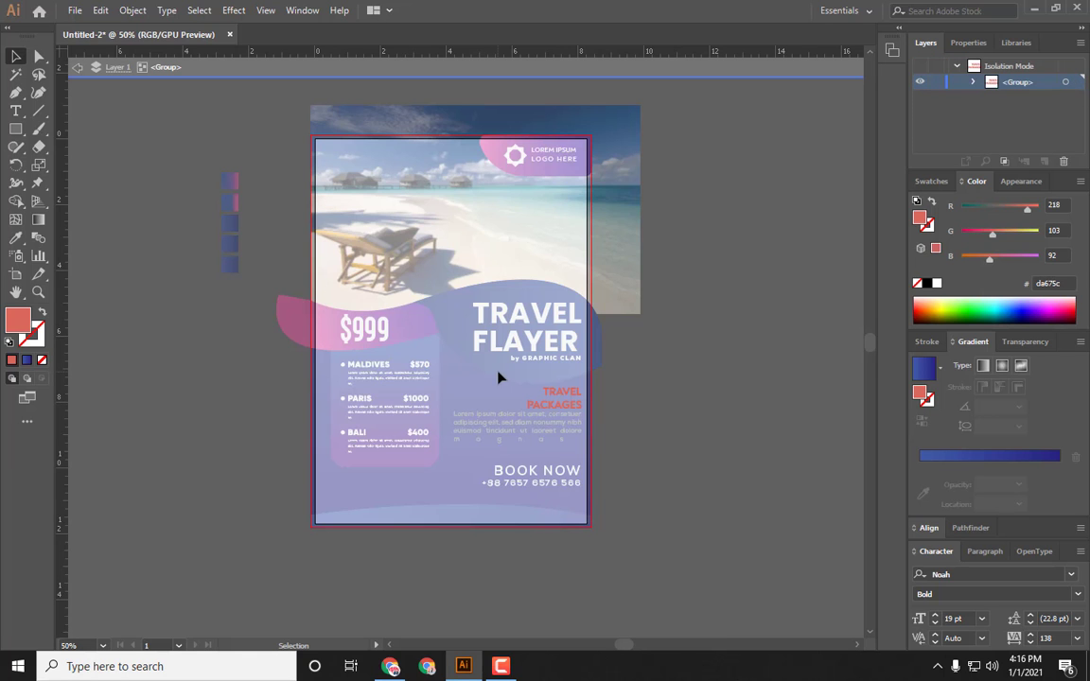
pyautogui.doubleClick(242, 397)
pyautogui.click(549, 401)
pyautogui.press('i')
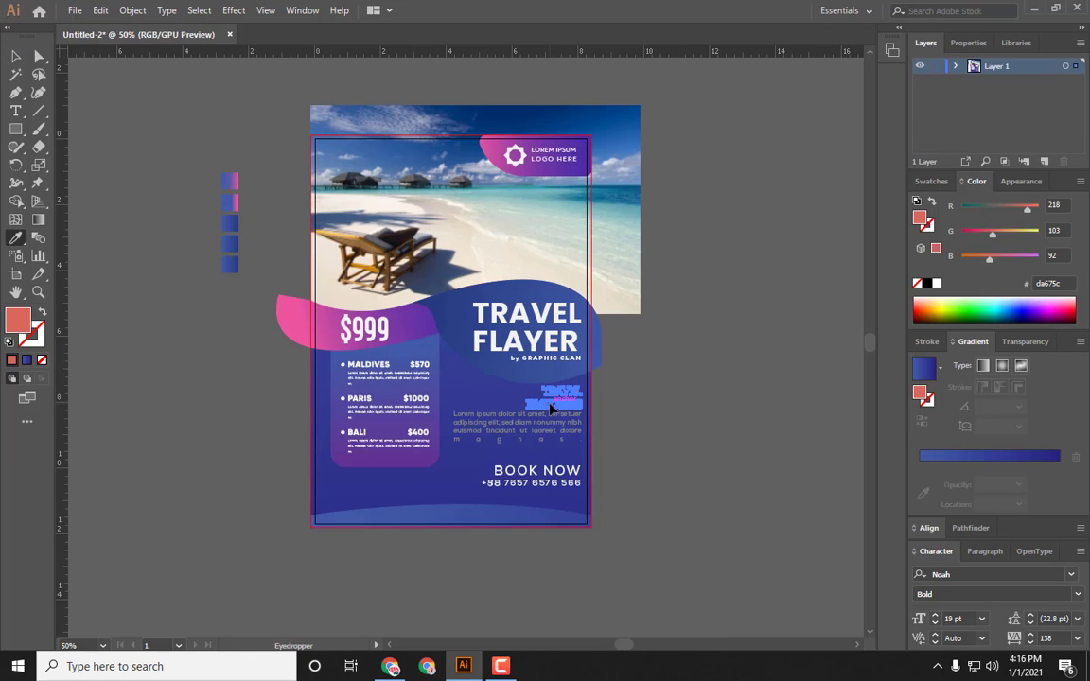
pyautogui.click(313, 315)
pyautogui.press('v')
pyautogui.press('g')
pyautogui.moveTo(555, 383); pyautogui.dragTo(565, 404)
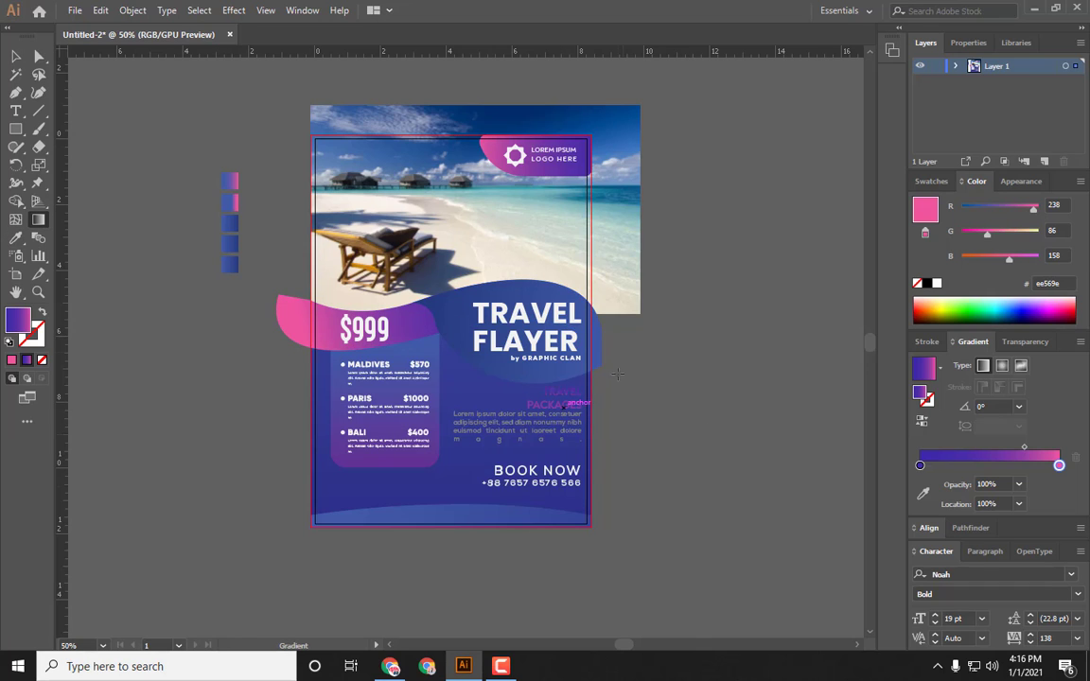
pyautogui.moveTo(560, 261); pyautogui.dragTo(561, 420)
pyautogui.moveTo(562, 322); pyautogui.dragTo(560, 434)
pyautogui.press('v')
pyautogui.click(657, 433)
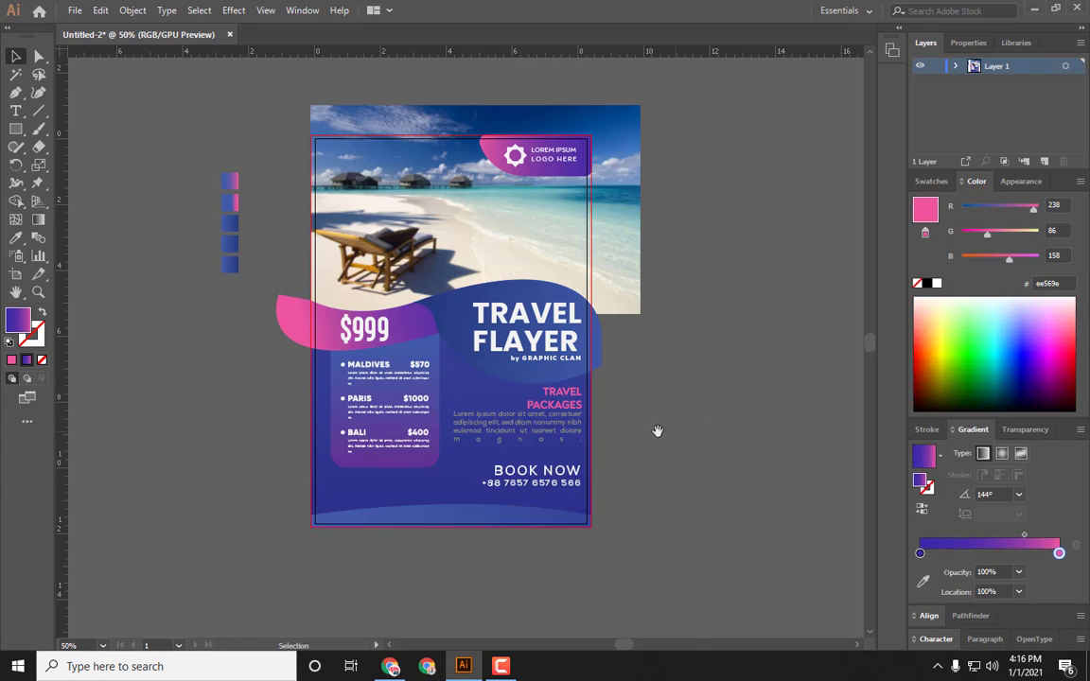
# Step: Change the BOOK NOW heading's font to Andea
pyautogui.moveTo(656, 434); pyautogui.dragTo(692, 423)
pyautogui.click(571, 463)
pyautogui.click(936, 639)
pyautogui.click(1073, 575)
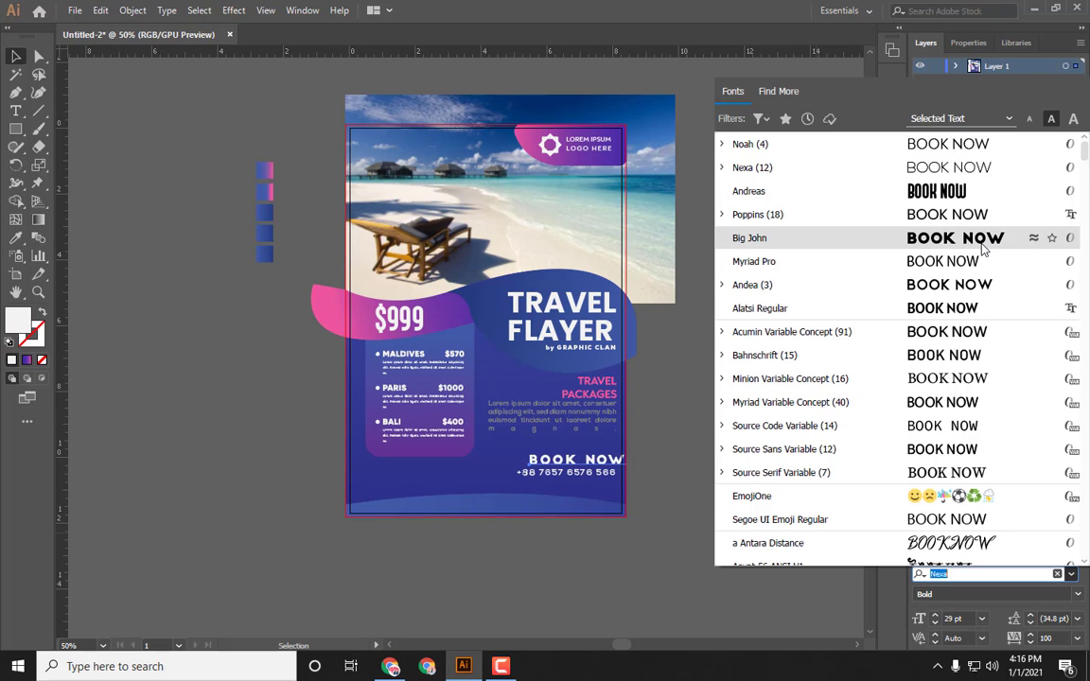
pyautogui.click(960, 284)
pyautogui.click(638, 493)
# Step: Align BOOK NOW and the phone number along their right edges
pyautogui.click(581, 460)
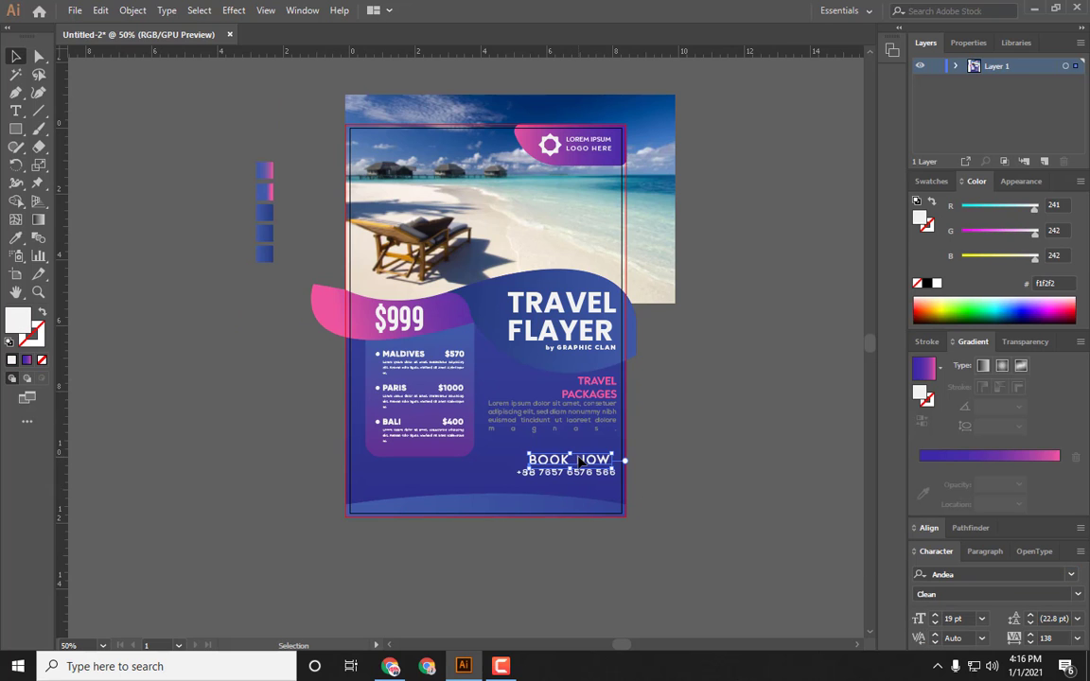
pyautogui.keyDown('shift'); pyautogui.click(584, 475); pyautogui.keyUp('shift')
pyautogui.click(932, 529)
pyautogui.click(977, 524)
pyautogui.click(743, 519)
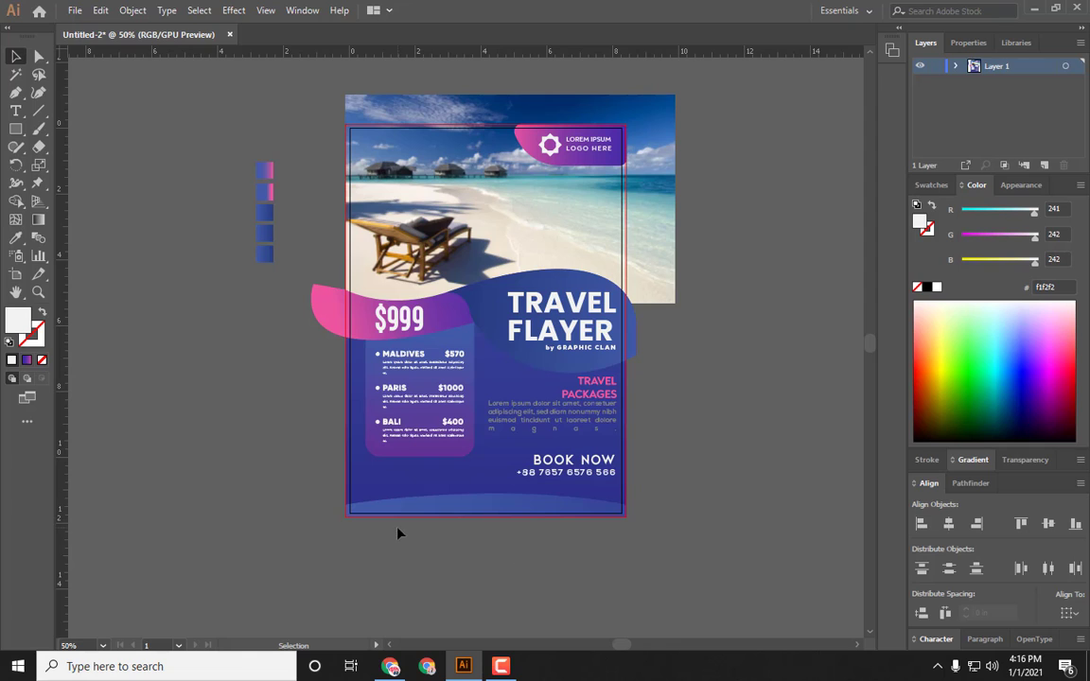
pyautogui.press('t')
pyautogui.click(363, 537)
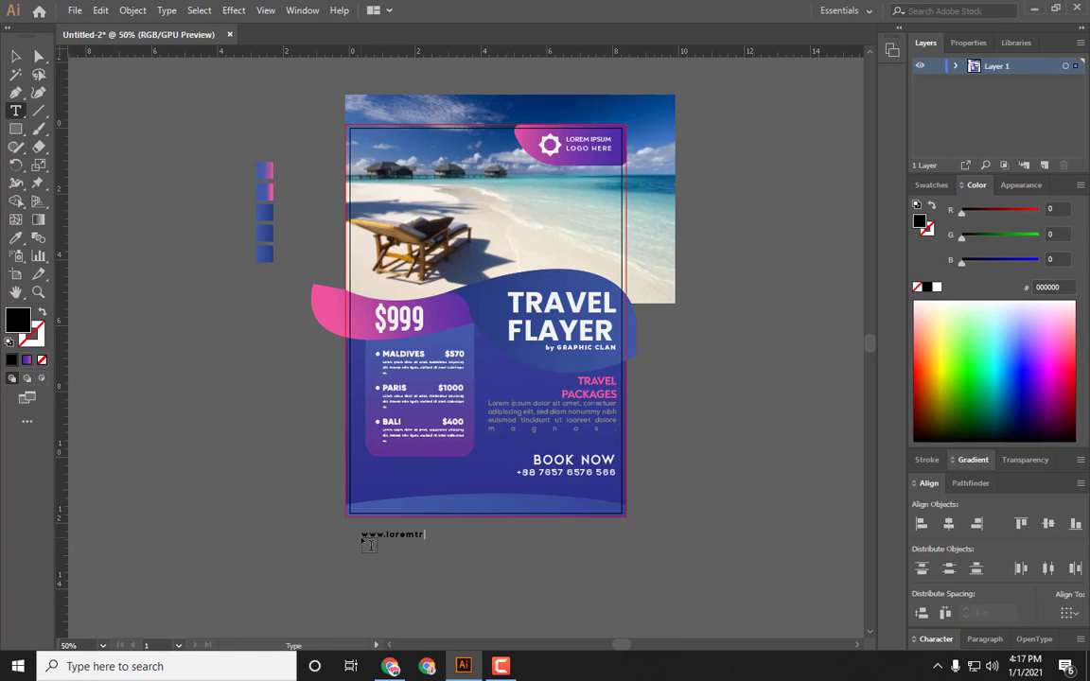
pyautogui.write('www.loremtravel.com')
pyautogui.click(16, 59)
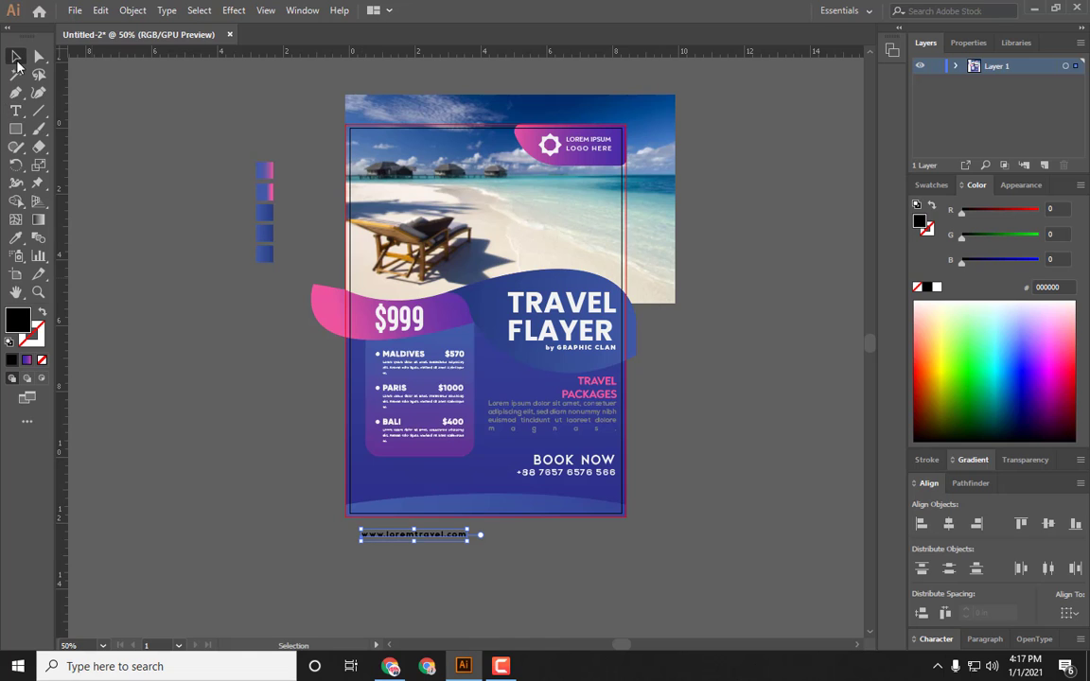
# Step: Move the website address onto the bottom wave and fill it white
pyautogui.click(1081, 639)
pyautogui.click(916, 489)
pyautogui.moveTo(452, 538); pyautogui.dragTo(512, 512)
pyautogui.click(931, 185)
pyautogui.click(1035, 276)
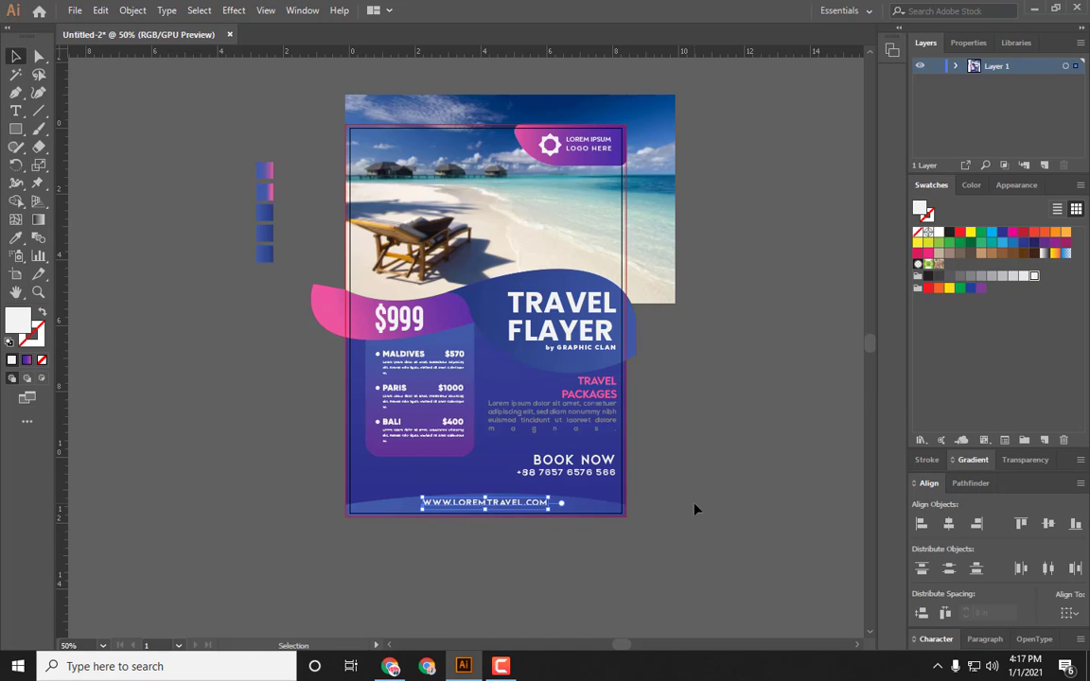
pyautogui.click(575, 583)
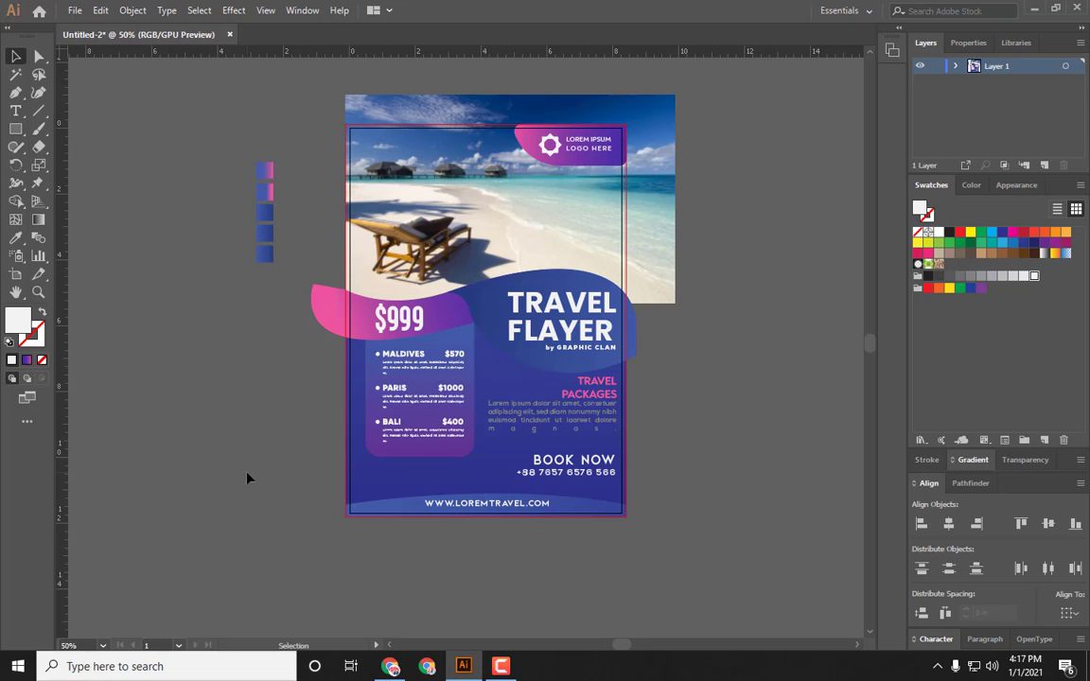
pyautogui.click(538, 423)
pyautogui.click(226, 418)
pyautogui.click(402, 392)
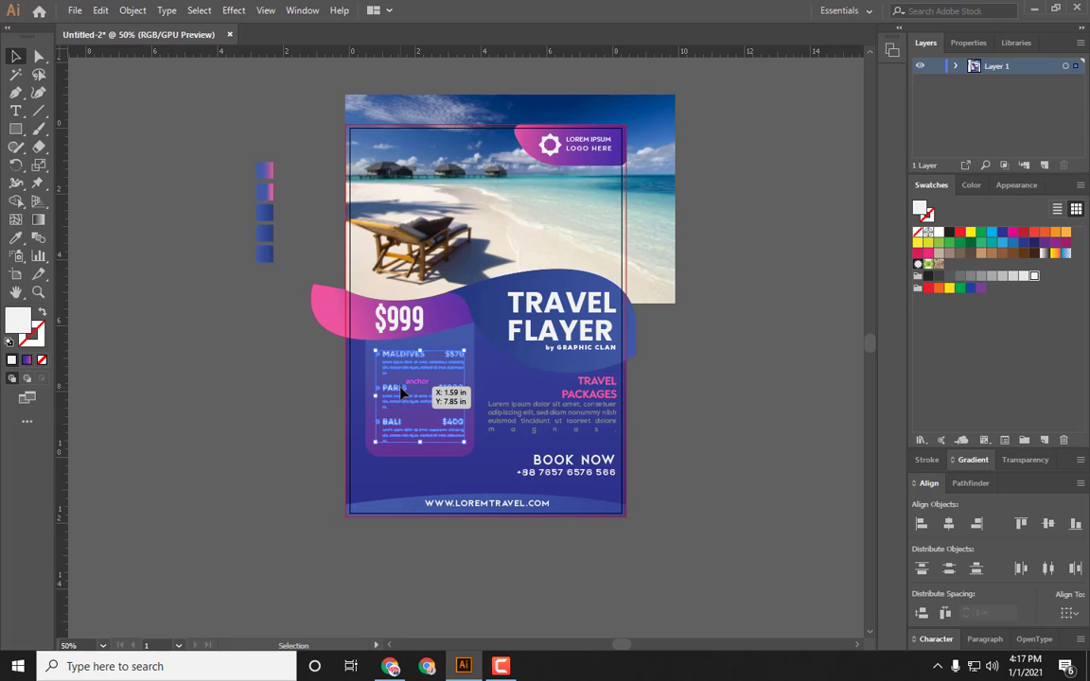
pyautogui.rightClick(401, 389)
pyautogui.click(339, 495)
pyautogui.click(379, 390)
pyautogui.click(298, 426)
pyautogui.scroll(1, 298, 426)
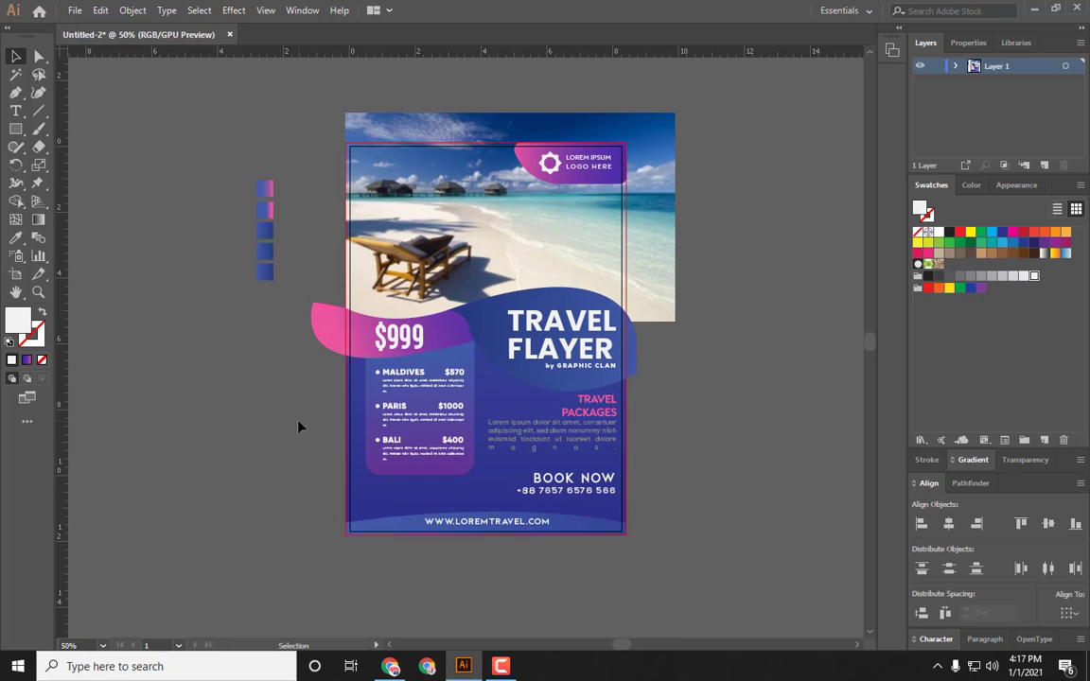
# Step: Add a drop shadow to the title wave shape with 50% opacity, 0 in X offset, 0.1 in Y offset and 0.3 in blur
pyautogui.click(483, 312)
pyautogui.click(233, 9)
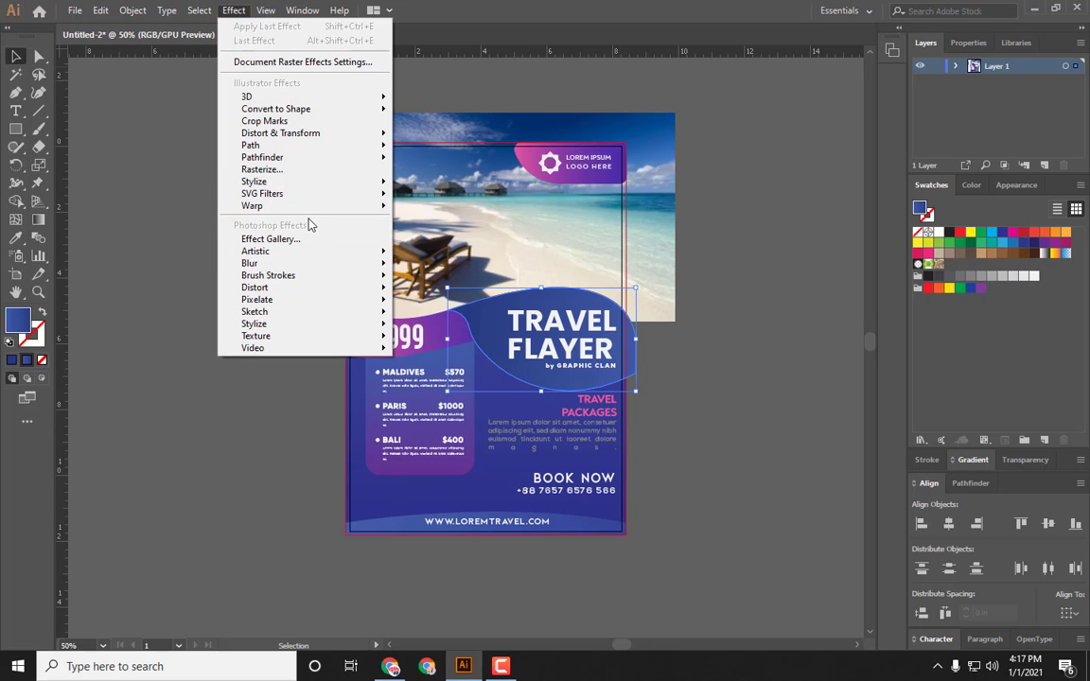
pyautogui.moveTo(312, 182)
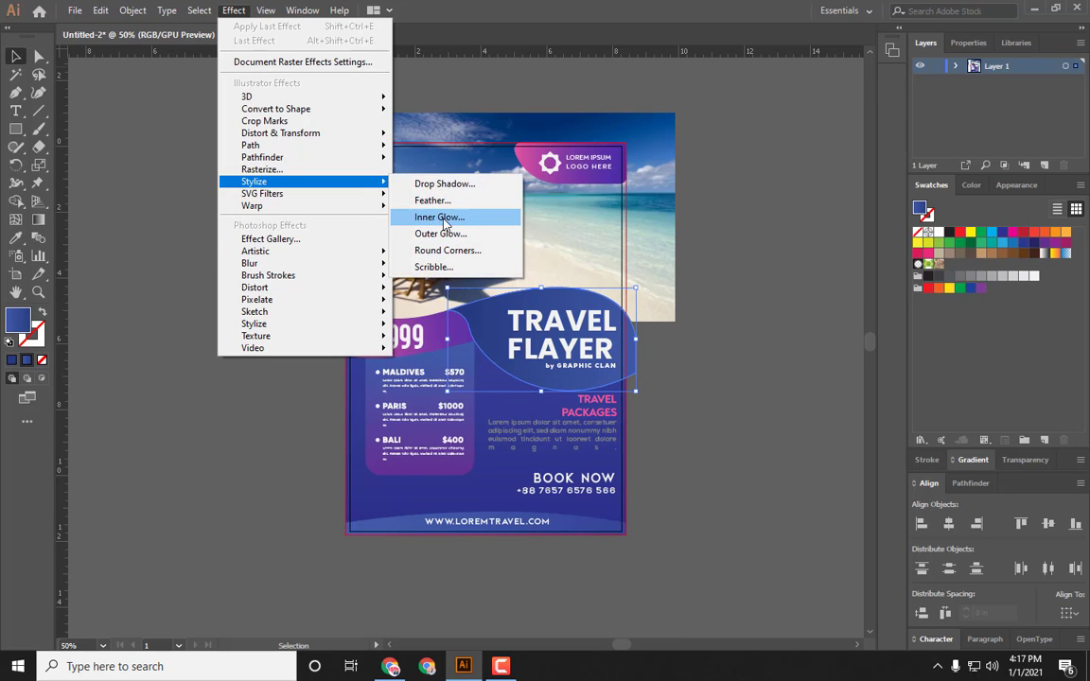
pyautogui.click(445, 184)
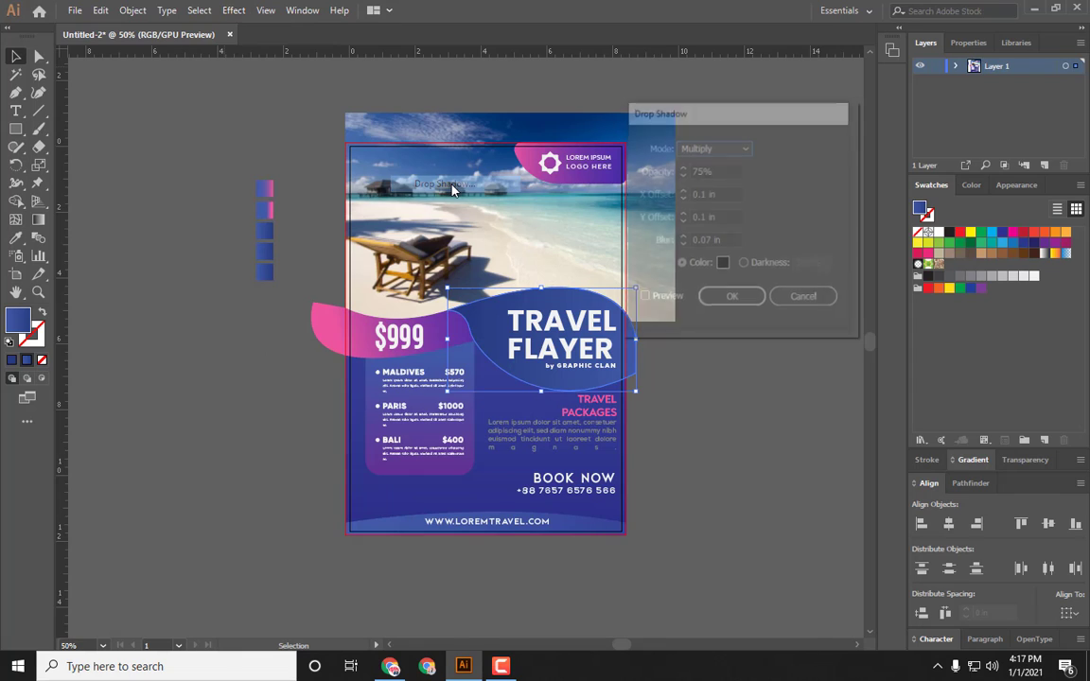
pyautogui.click(660, 301)
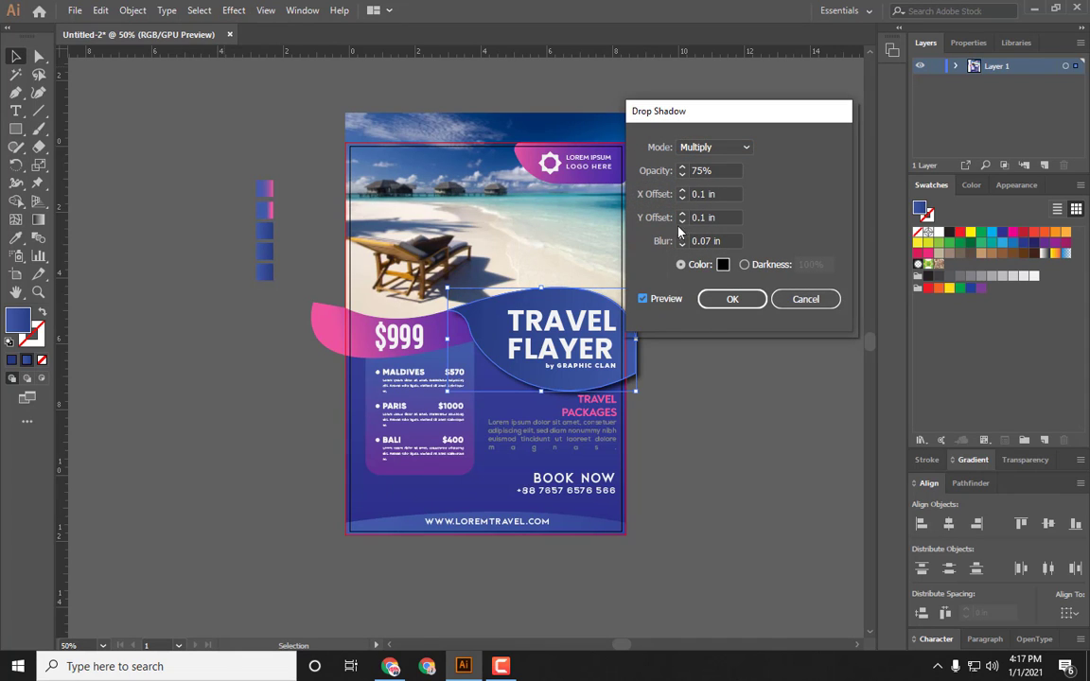
pyautogui.click(683, 175)
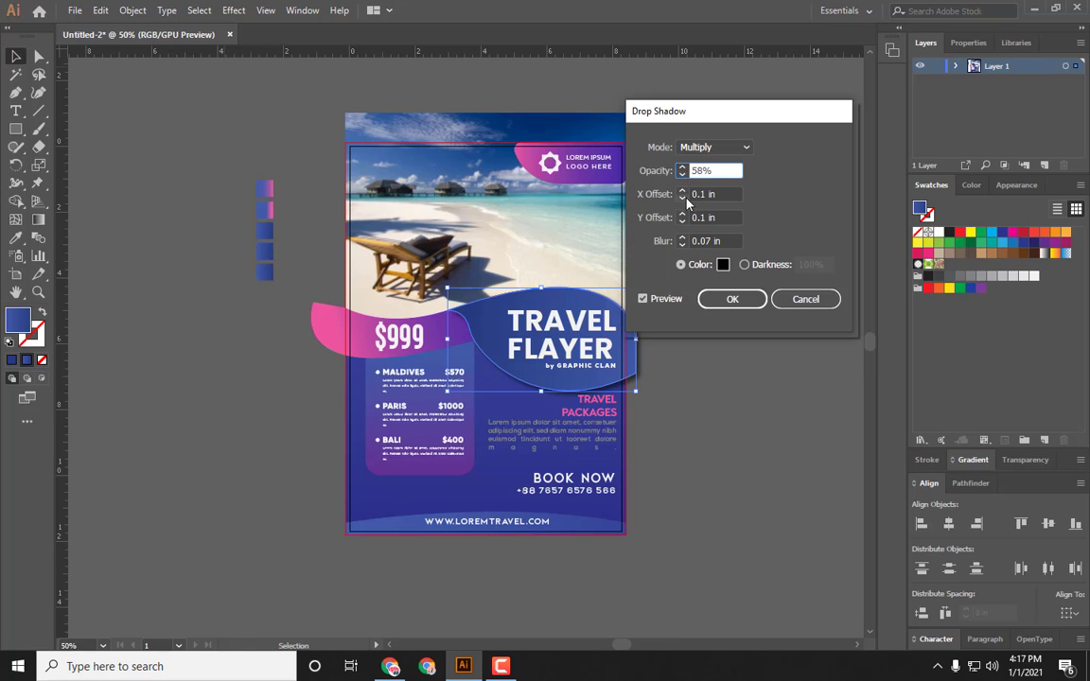
pyautogui.click(683, 199)
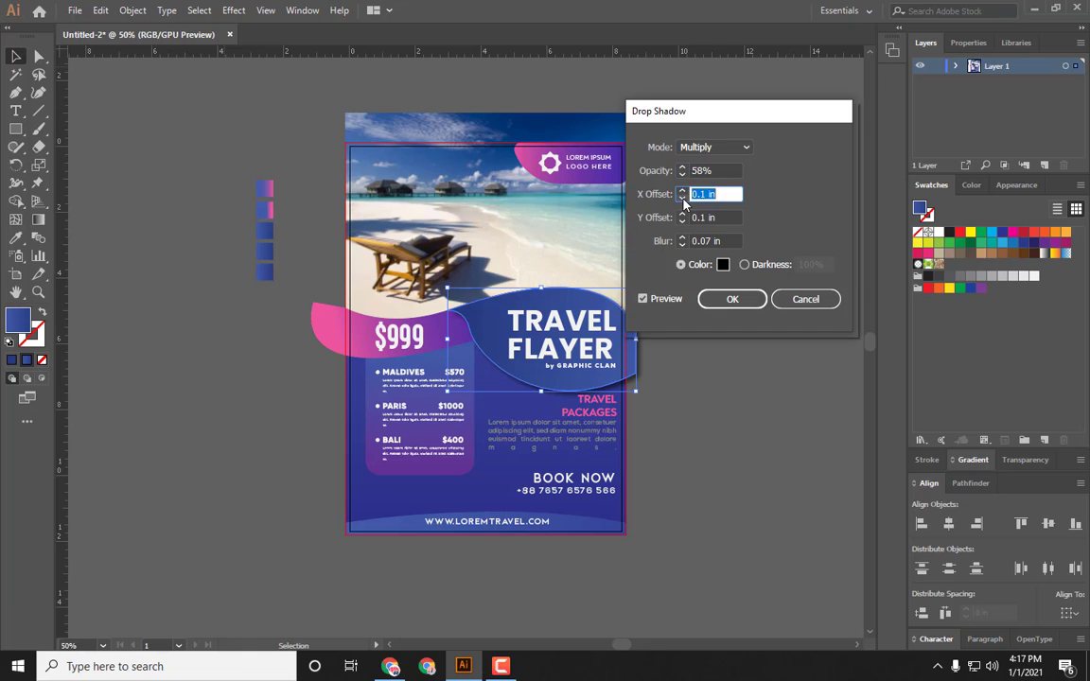
pyautogui.click(683, 199)
pyautogui.click(683, 191)
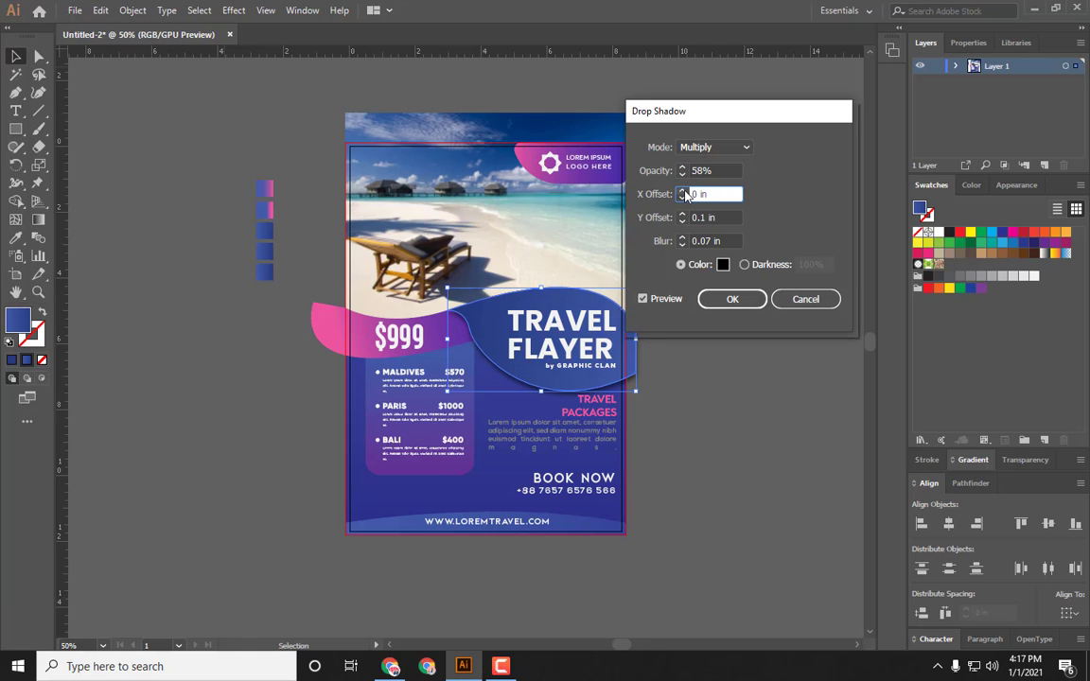
pyautogui.click(683, 246)
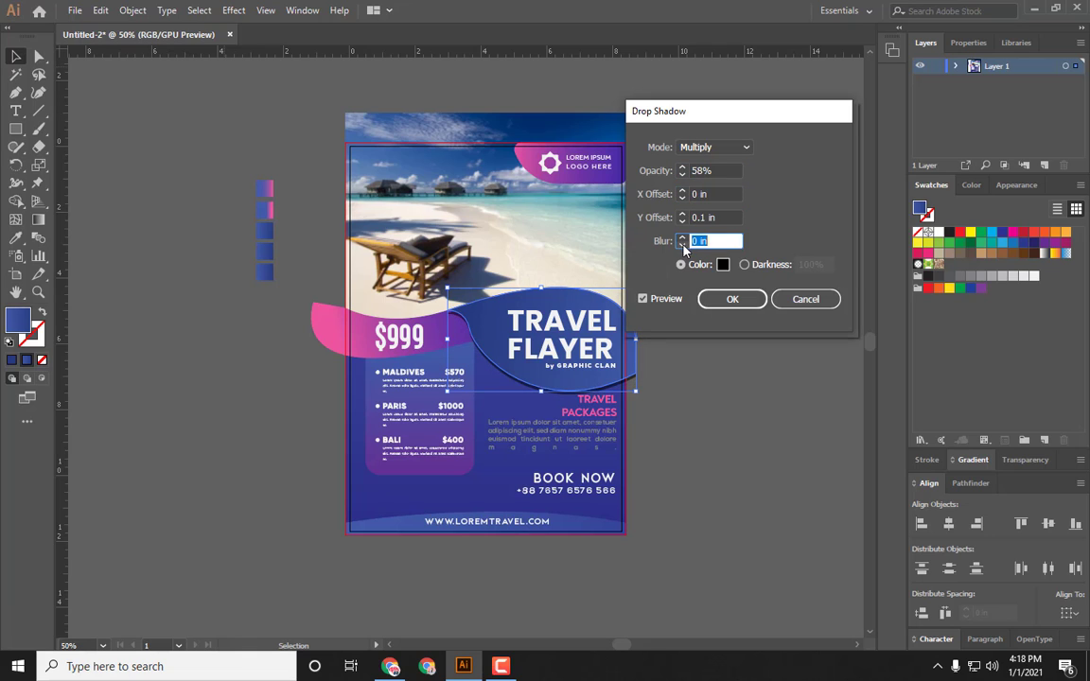
pyautogui.click(682, 237)
pyautogui.click(682, 238)
pyautogui.click(682, 237)
pyautogui.click(682, 238)
pyautogui.click(682, 238)
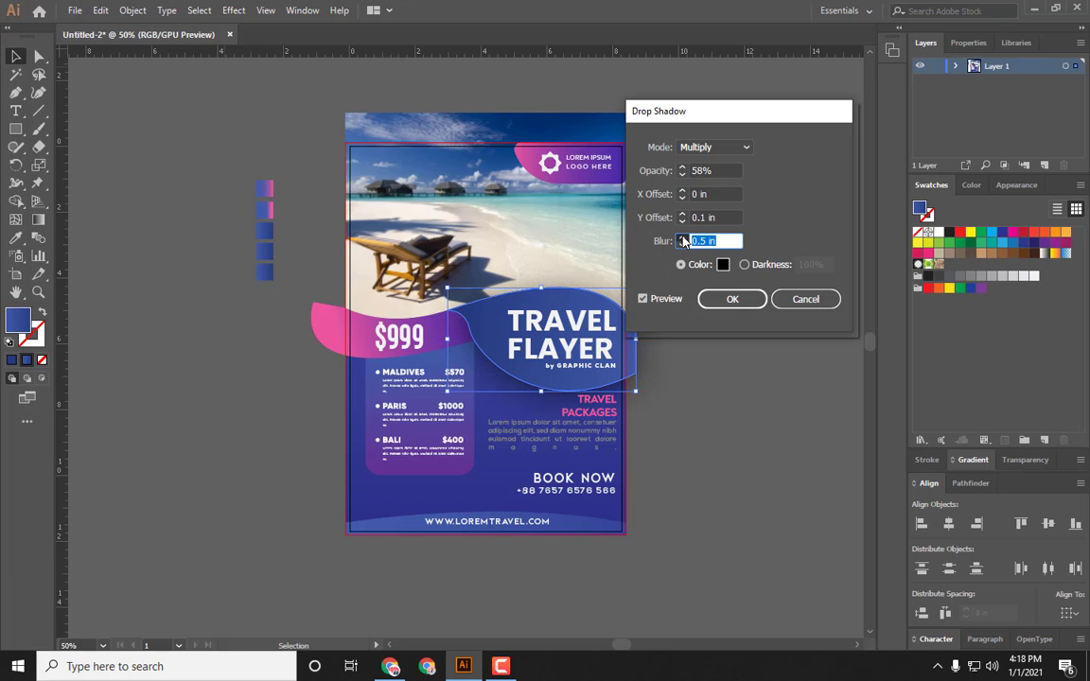
pyautogui.click(683, 239)
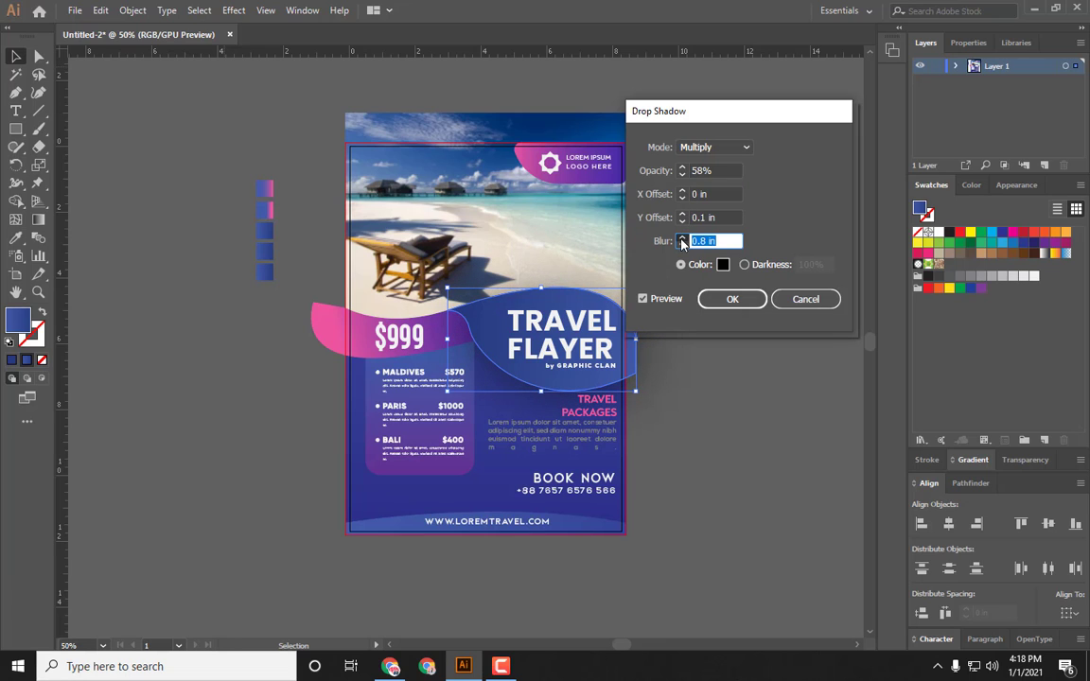
pyautogui.click(682, 238)
pyautogui.click(683, 245)
pyautogui.click(683, 245)
pyautogui.click(683, 246)
pyautogui.click(682, 246)
pyautogui.click(682, 246)
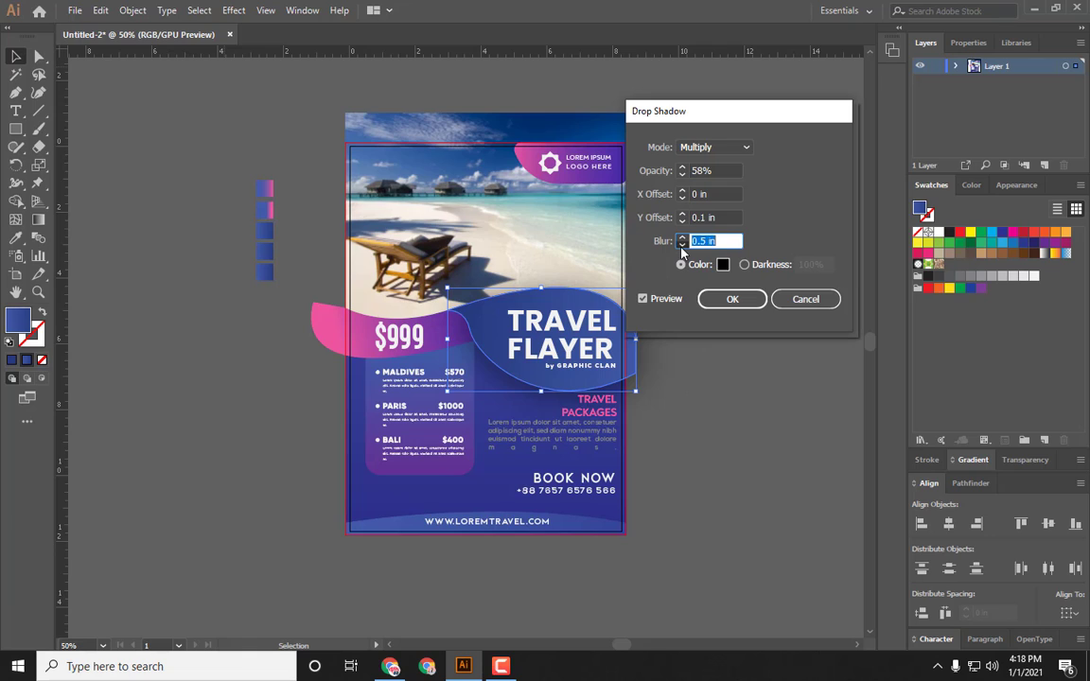
pyautogui.click(683, 246)
pyautogui.click(682, 246)
pyautogui.click(683, 246)
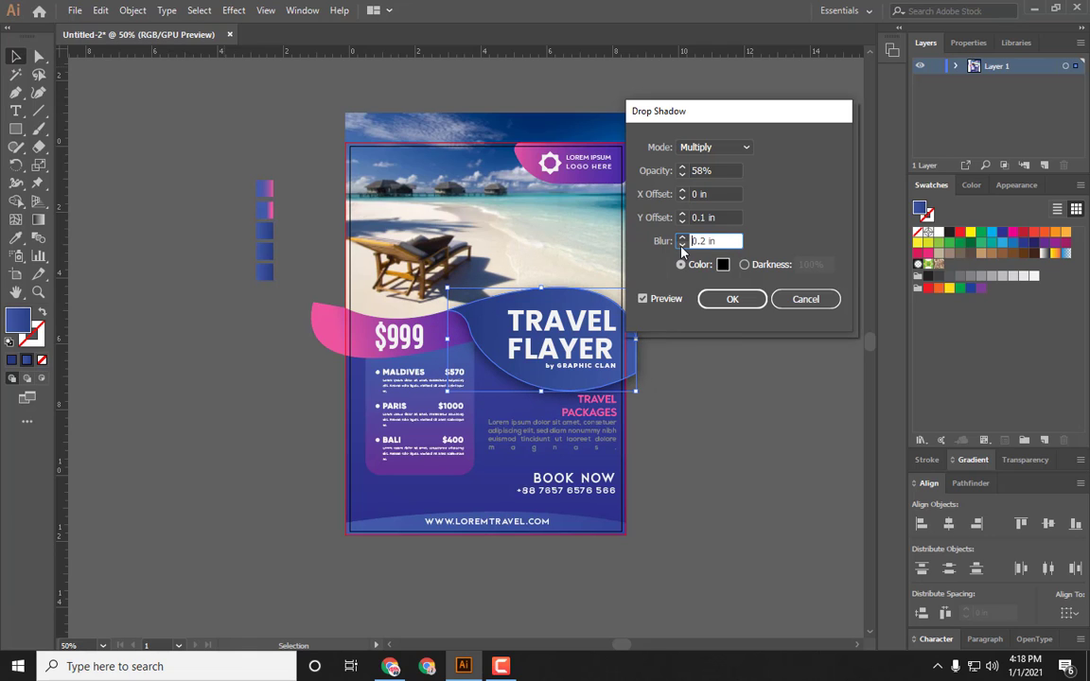
pyautogui.click(683, 238)
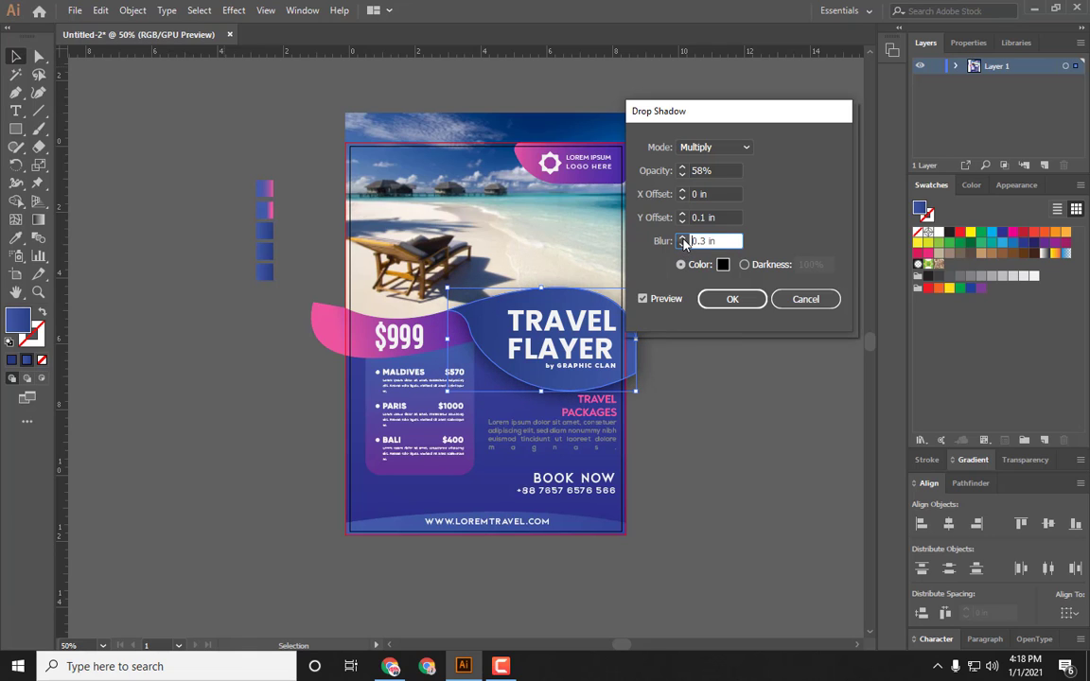
pyautogui.click(683, 175)
pyautogui.click(684, 175)
pyautogui.click(684, 175)
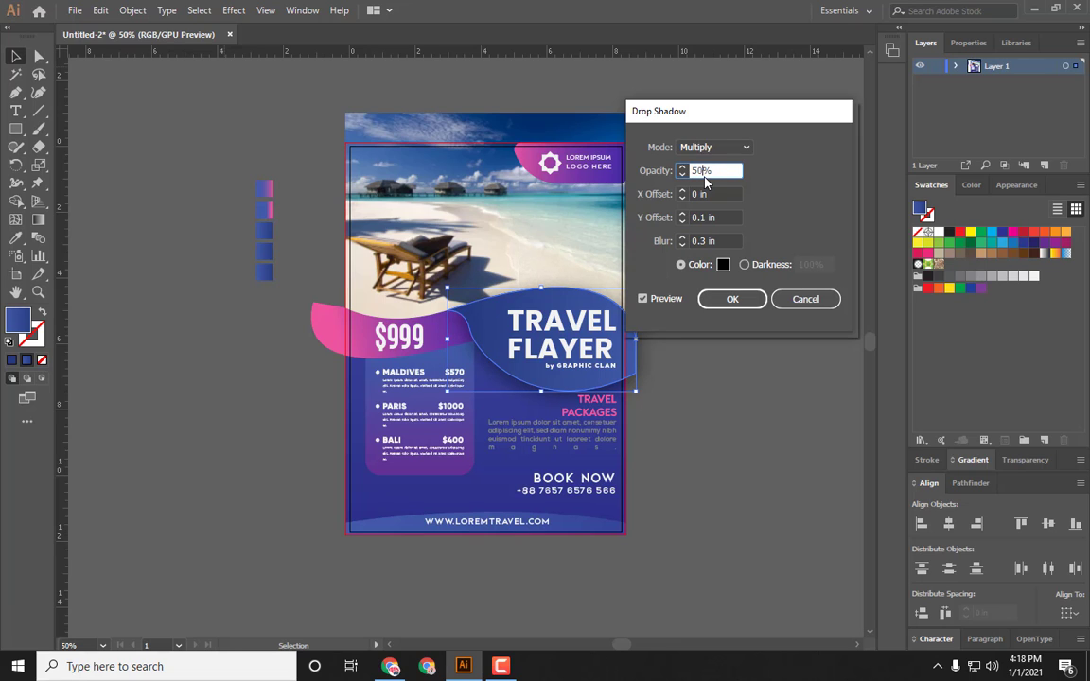
pyautogui.press('Return')
pyautogui.click(713, 367)
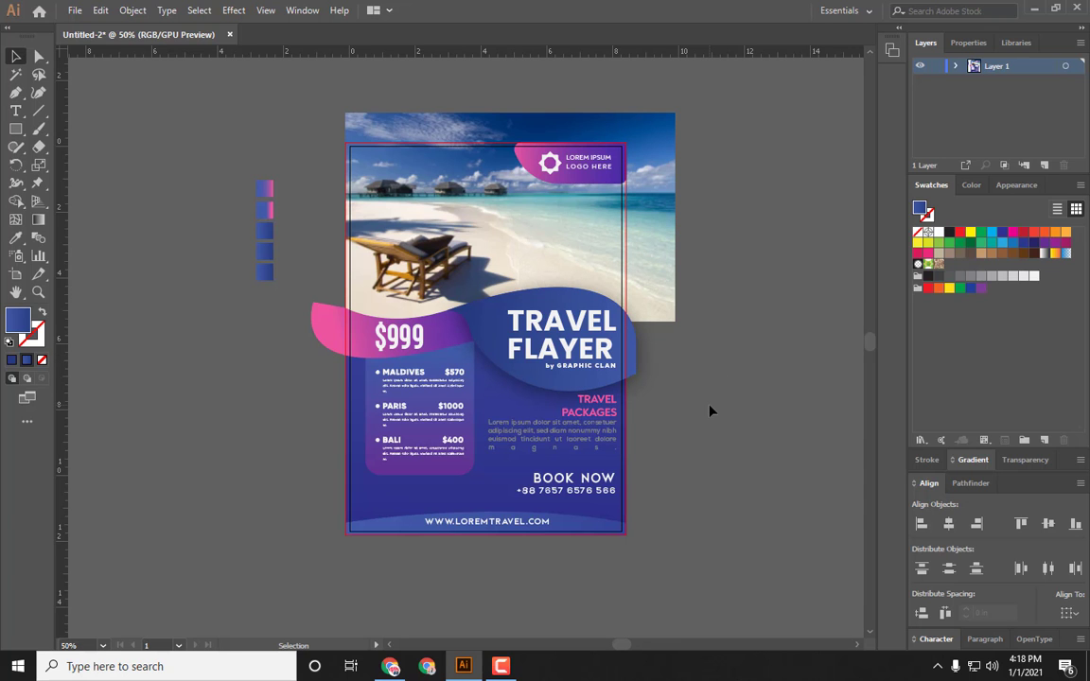
# Step: Preview the flyer in the Save for Web dialog and close it without saving
pyautogui.hotkey('ctrl', 'alt', 'shift', 's')
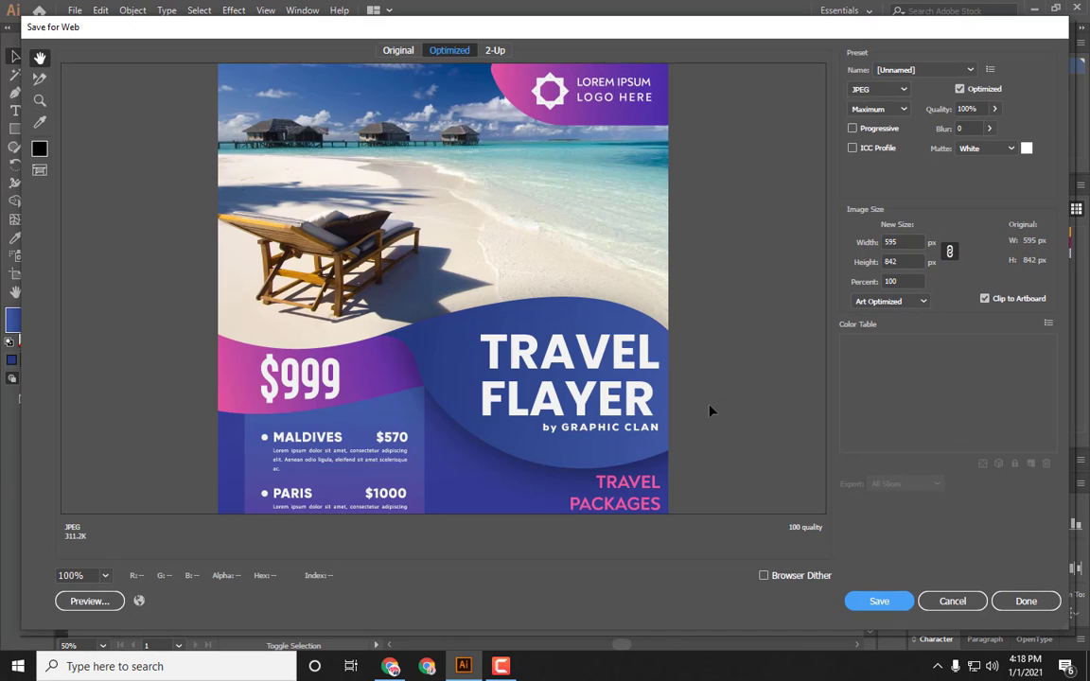
pyautogui.hotkey('ctrl', '-')
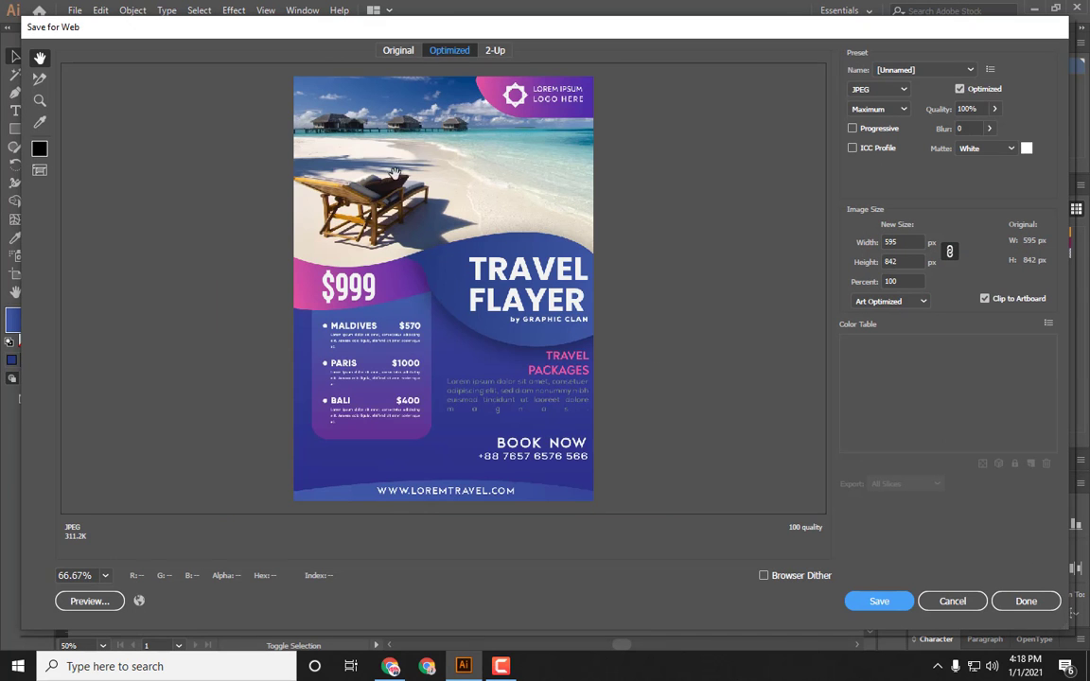
pyautogui.click(926, 602)
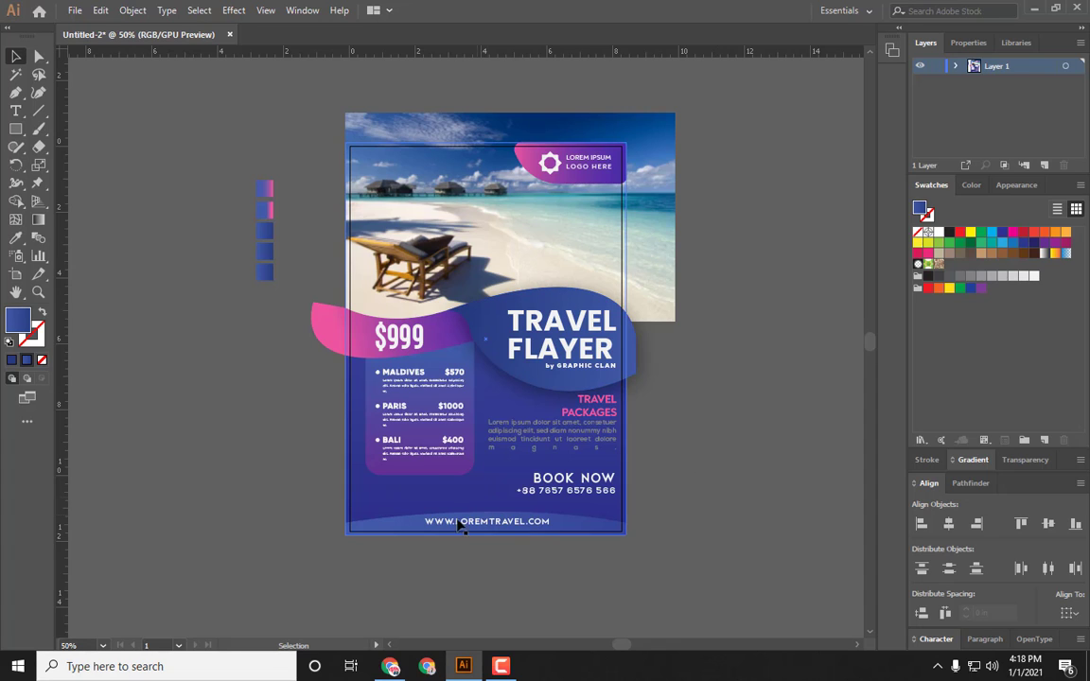
# Step: Lock the background rectangle and give the destination list box a drop shadow with 30% opacity, 0 in X offset, 0.1 in blur 0.3
pyautogui.click(467, 461)
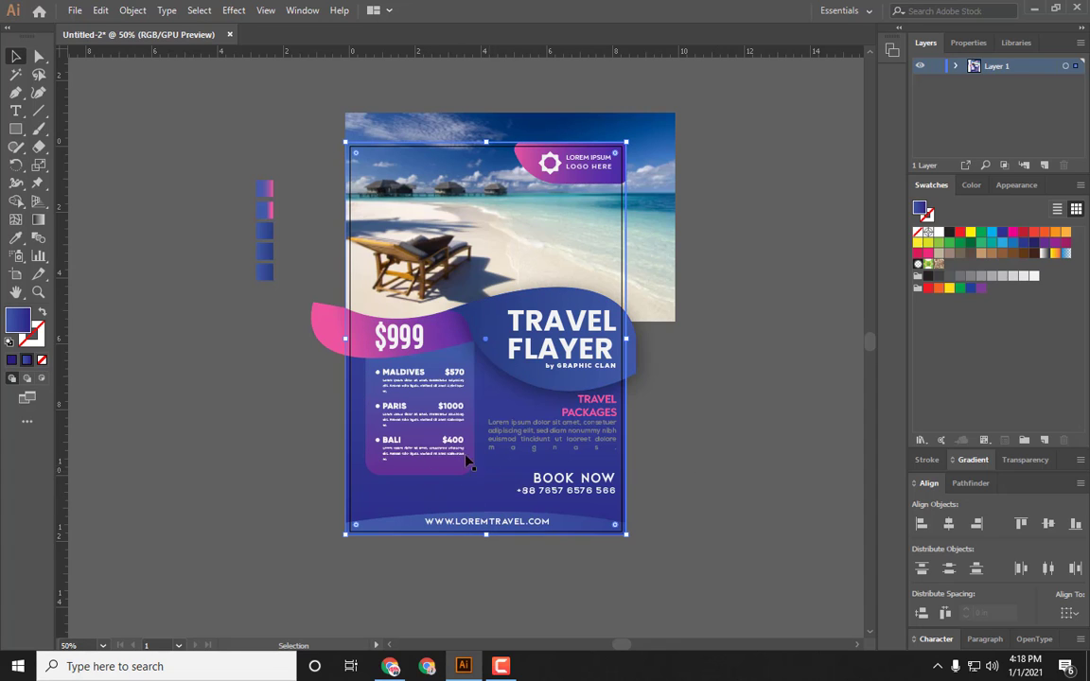
pyautogui.hotkey('ctrl', '2')
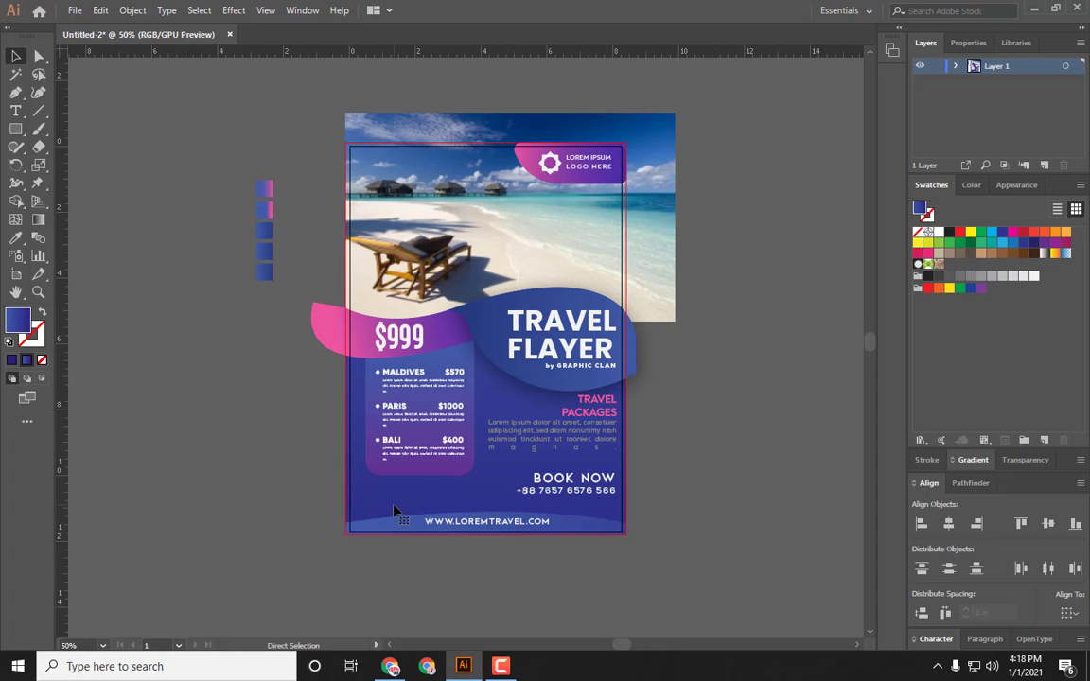
pyautogui.click(422, 469)
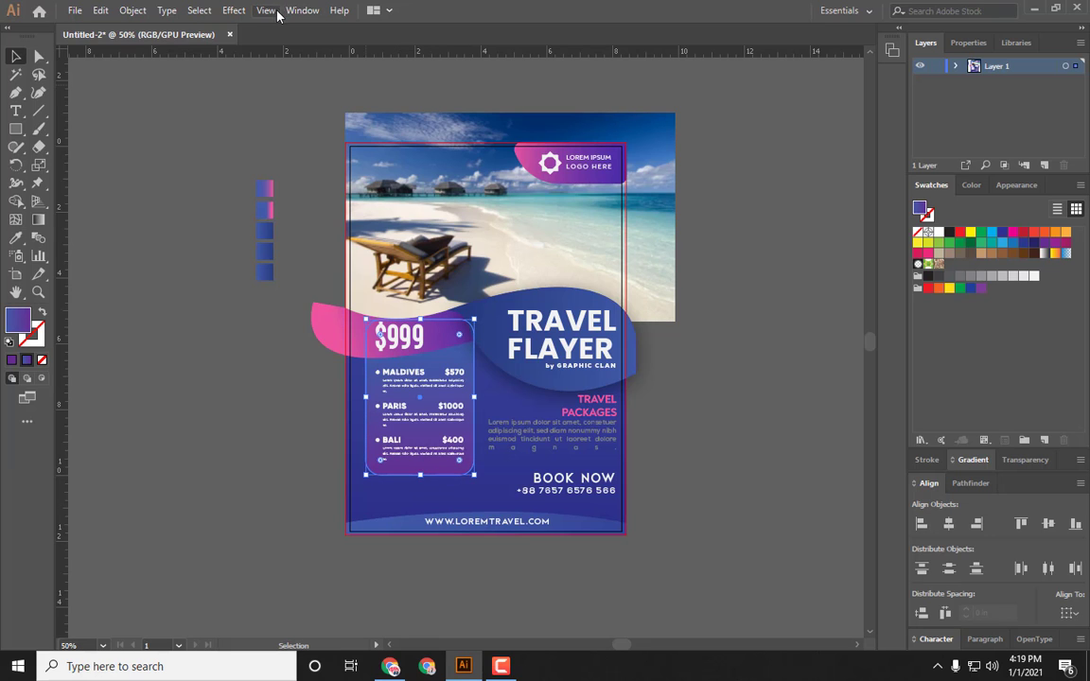
pyautogui.click(238, 12)
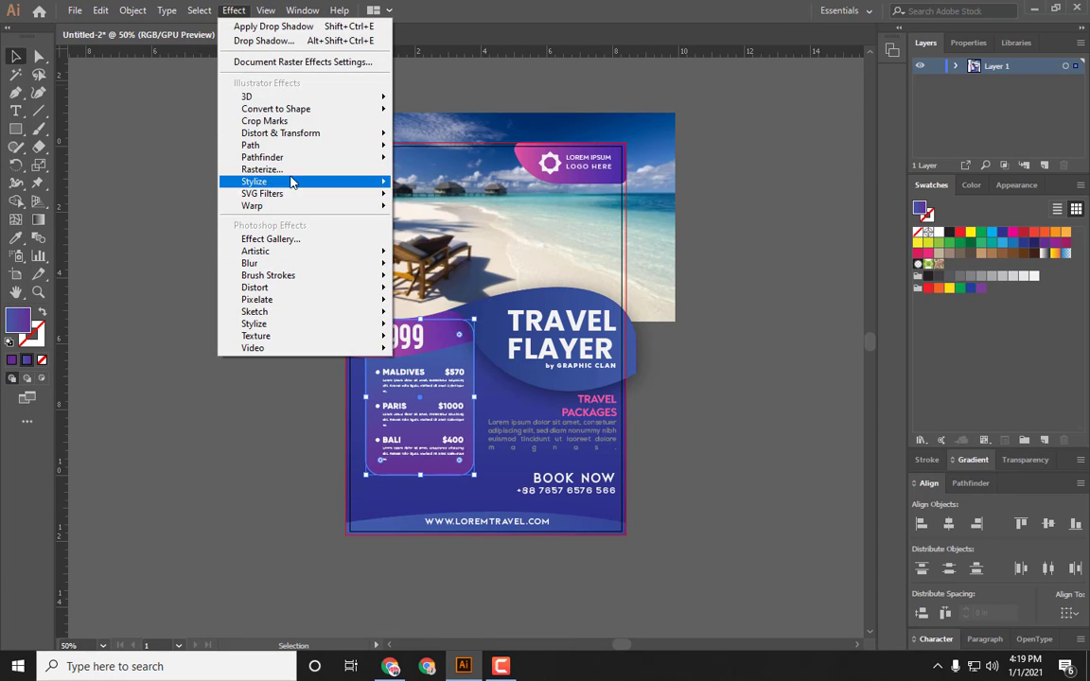
pyautogui.moveTo(292, 187)
pyautogui.click(426, 192)
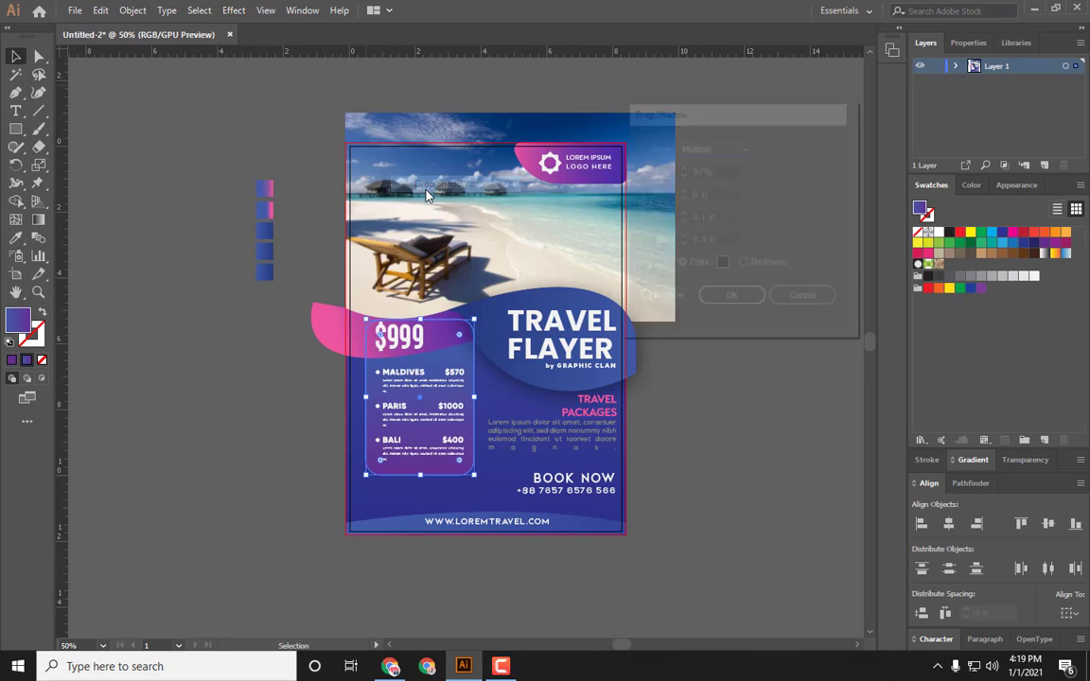
pyautogui.click(645, 299)
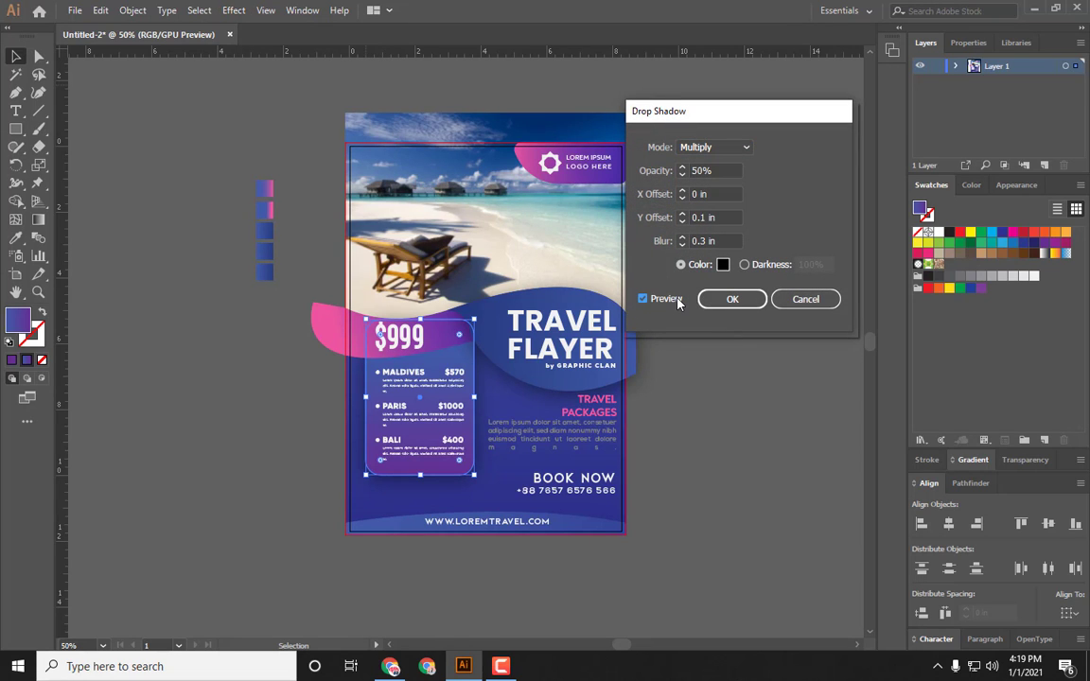
pyautogui.doubleClick(701, 172)
pyautogui.write('30')
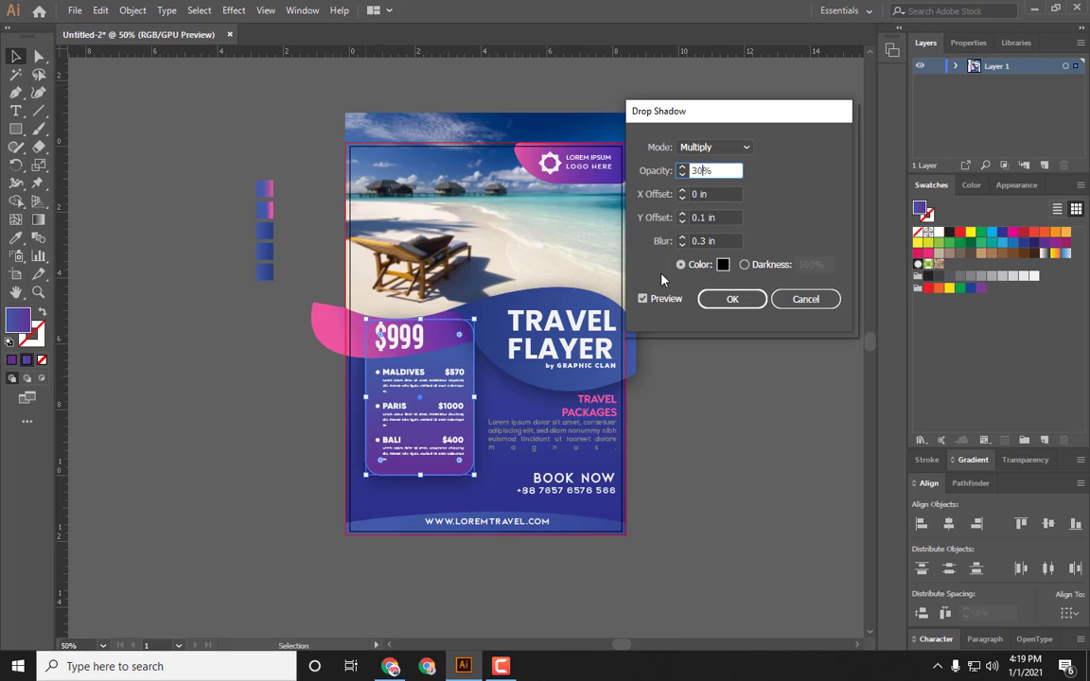
pyautogui.press('Tab')
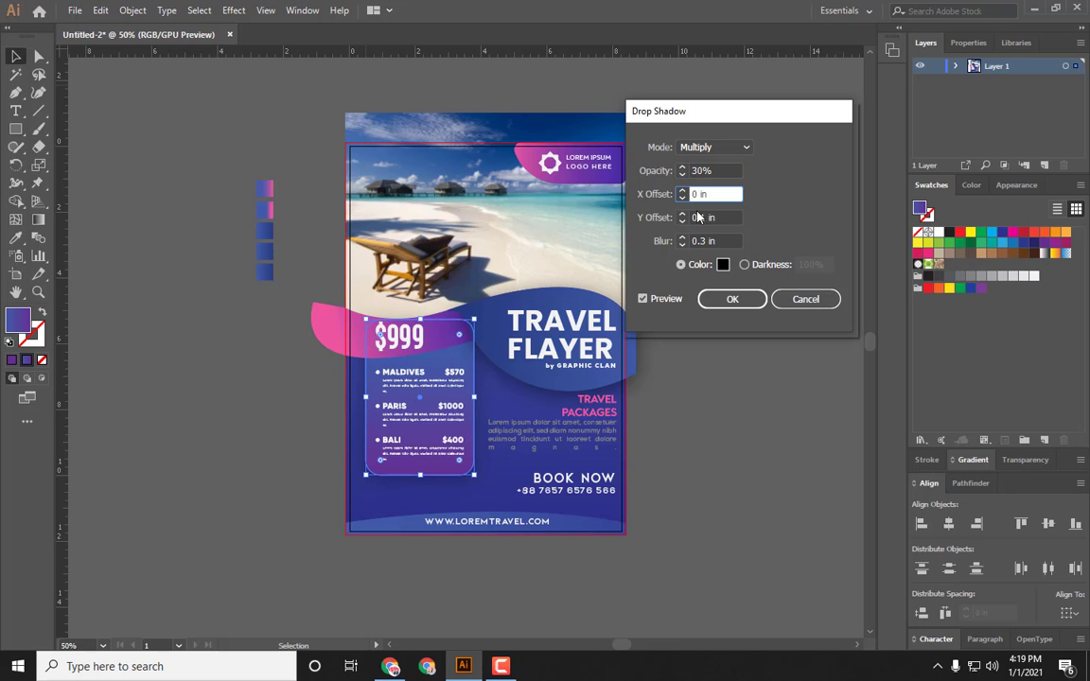
pyautogui.click(732, 299)
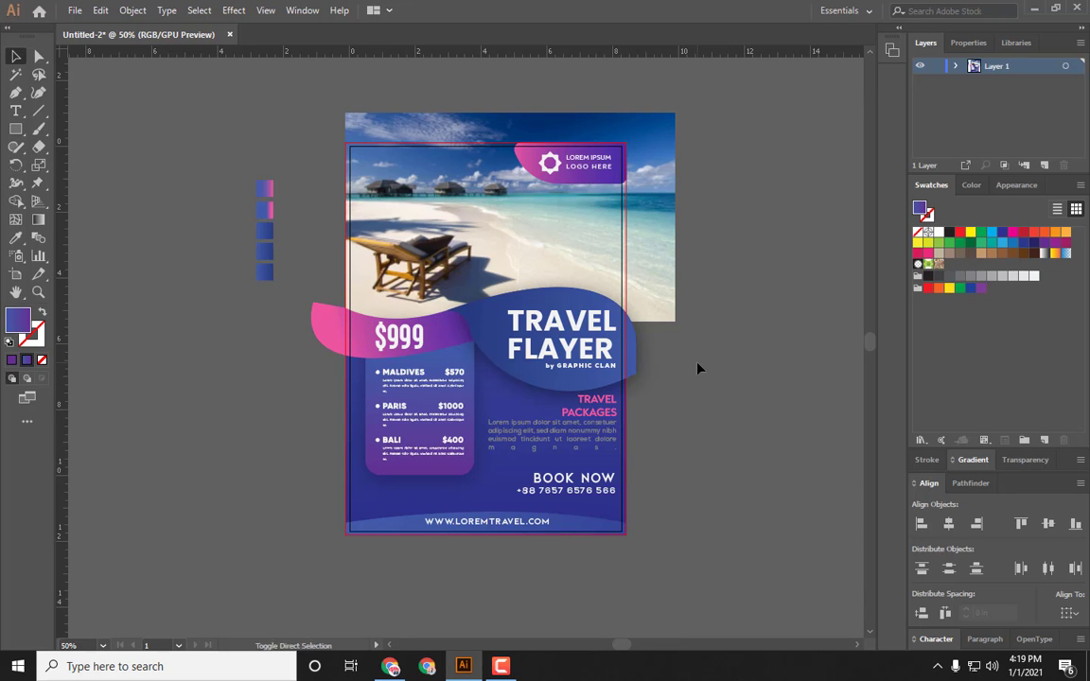
# Step: Preview the flyer again in the Save for Web dialog and close it
pyautogui.hotkey('ctrl', 'alt', 'shift', 's')
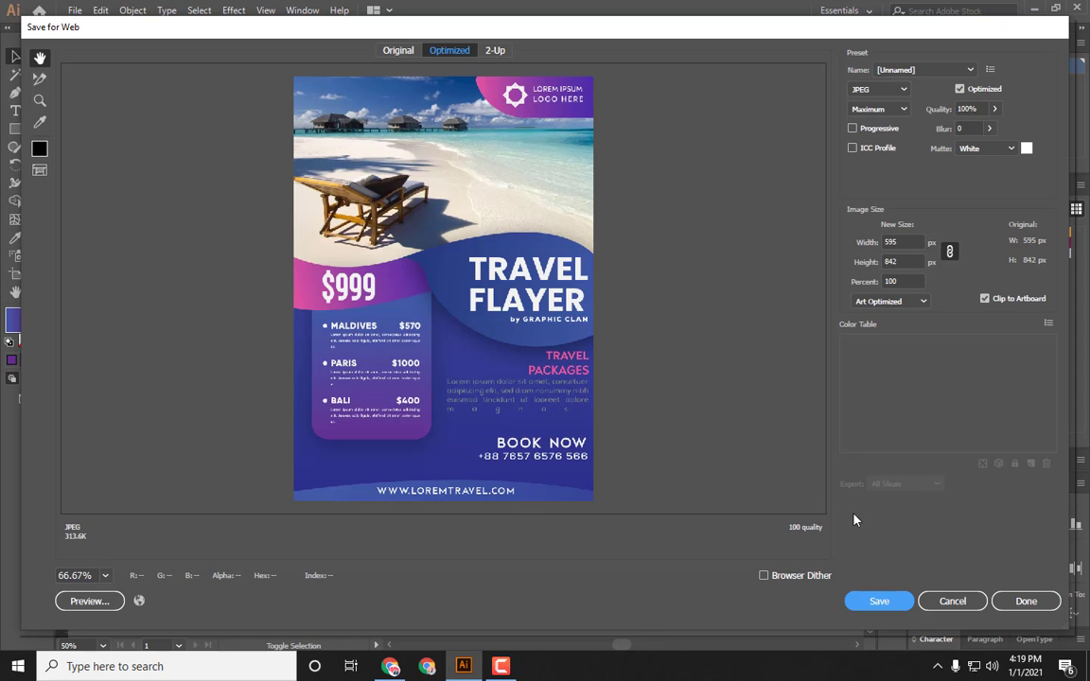
pyautogui.click(954, 600)
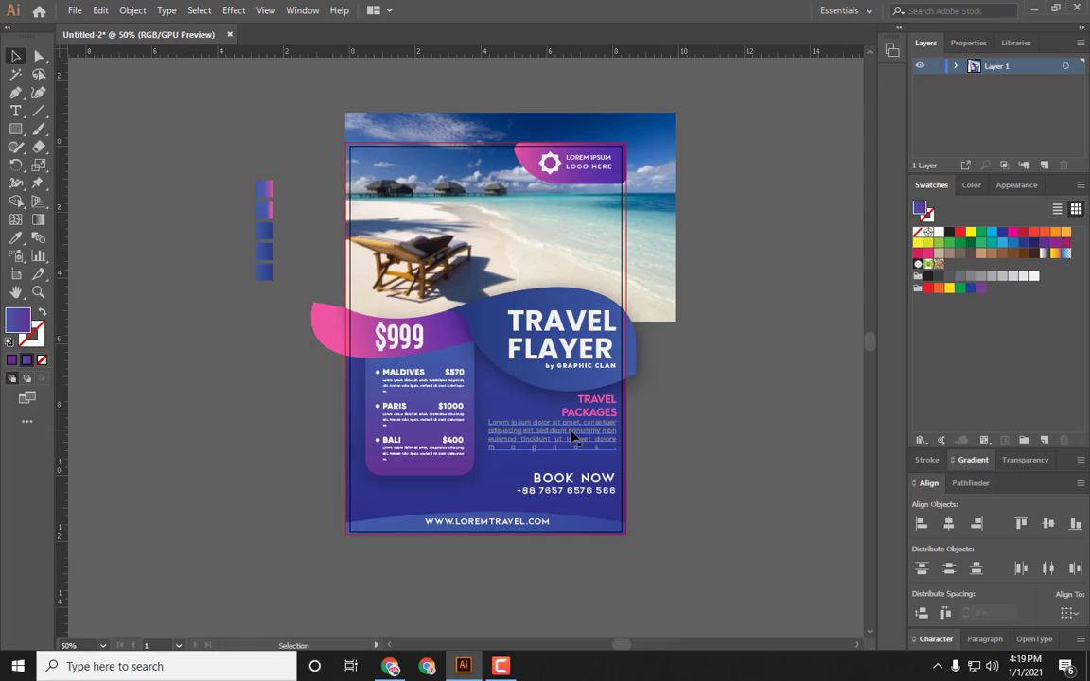
# Step: Fill the lorem ipsum paragraph under TRAVEL PACKAGES with a light grey swatch
pyautogui.click(545, 431)
pyautogui.click(972, 277)
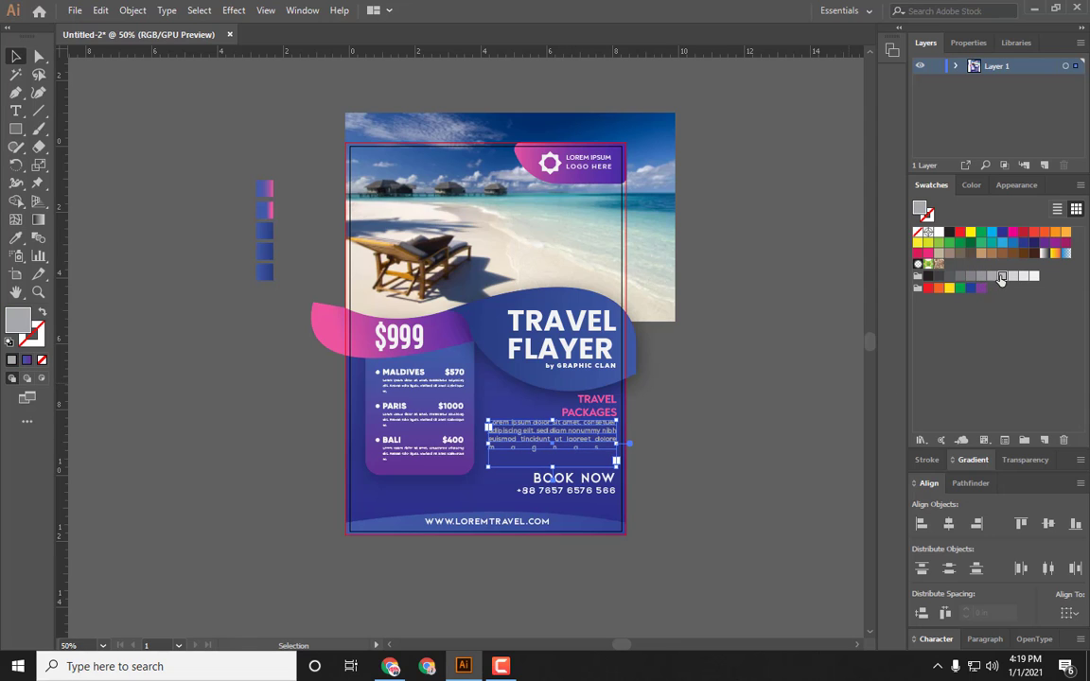
pyautogui.click(810, 419)
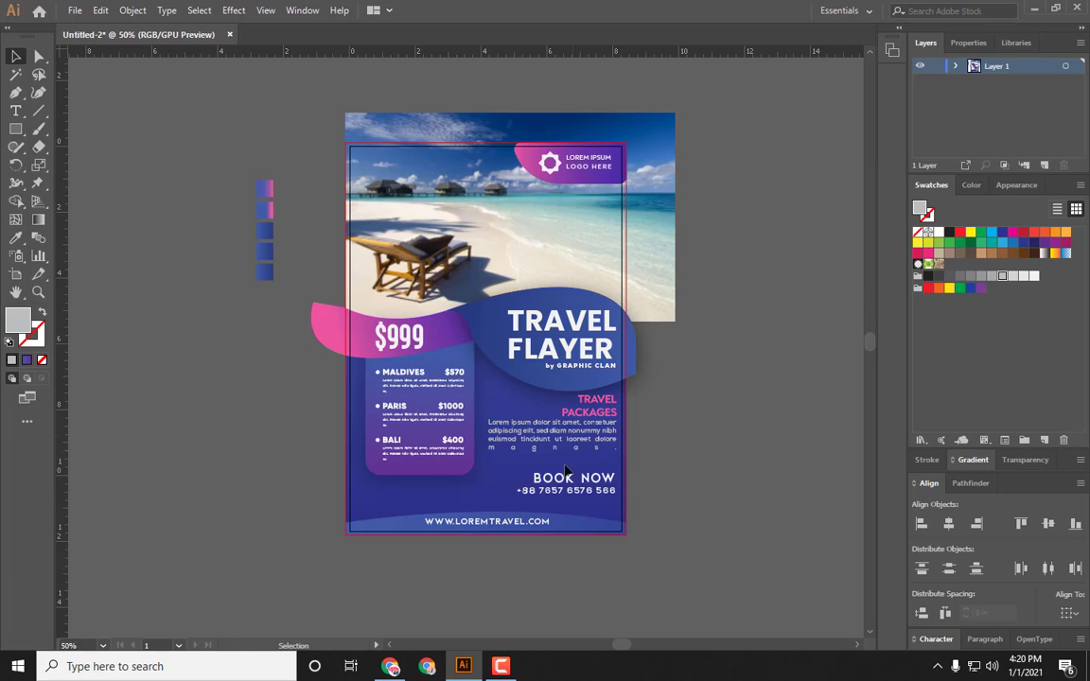
# Step: Give the bottom wave band behind the website a drop shadow with 60% opacity, 0.1 in X offset, -0.1 in Y offset and 0.3 in blur
pyautogui.click(598, 539)
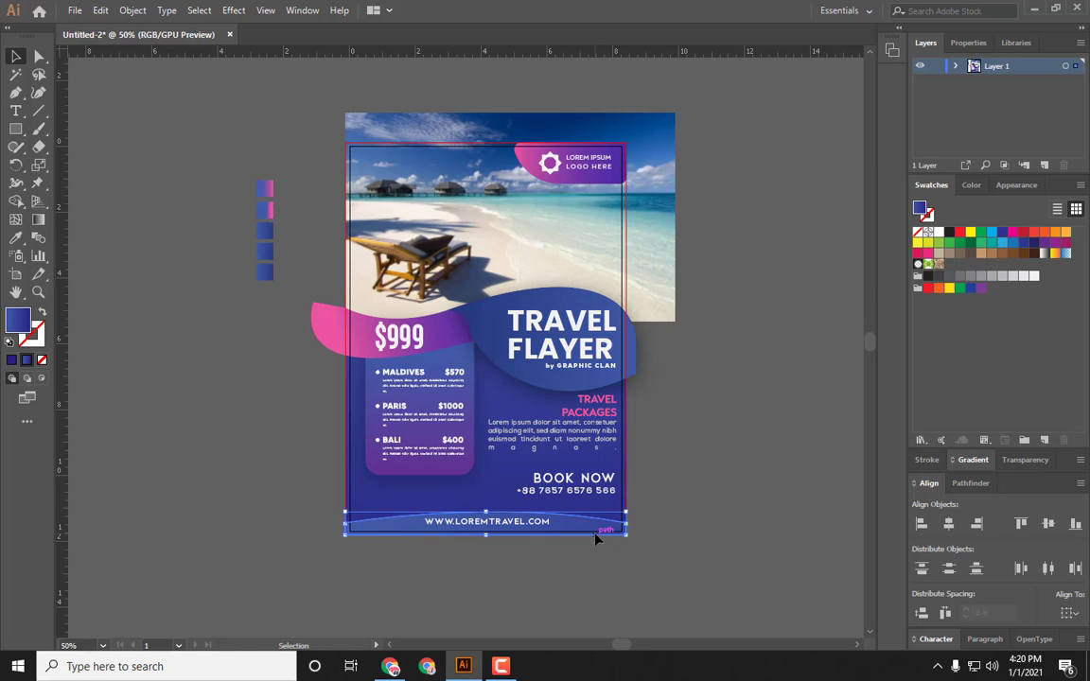
pyautogui.click(235, 11)
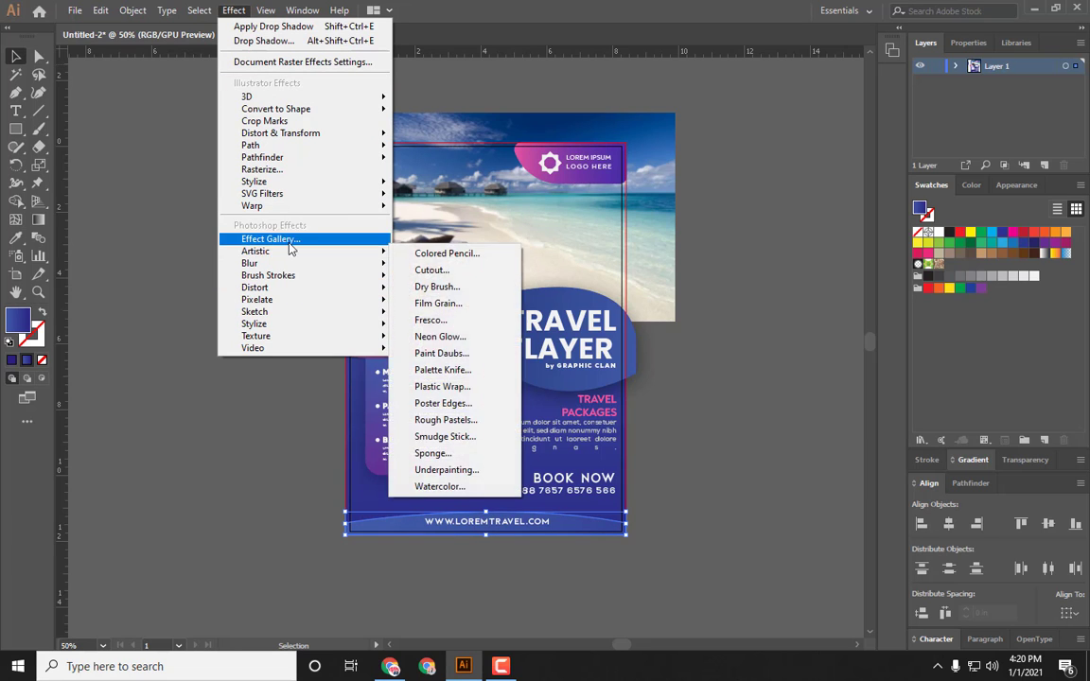
pyautogui.click(443, 182)
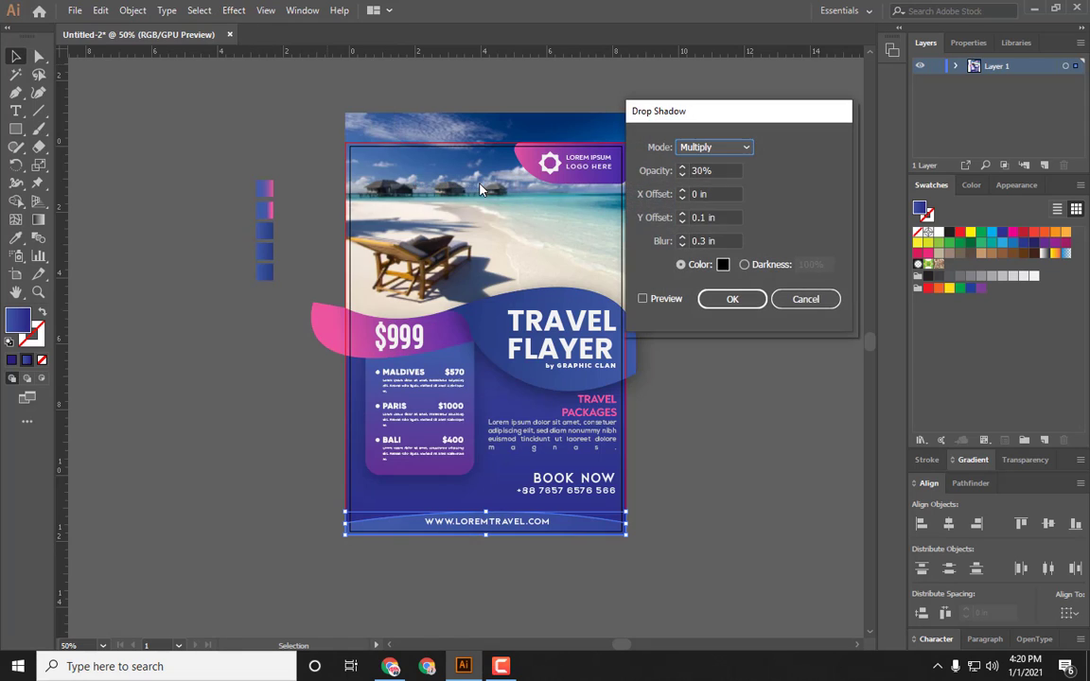
pyautogui.click(663, 301)
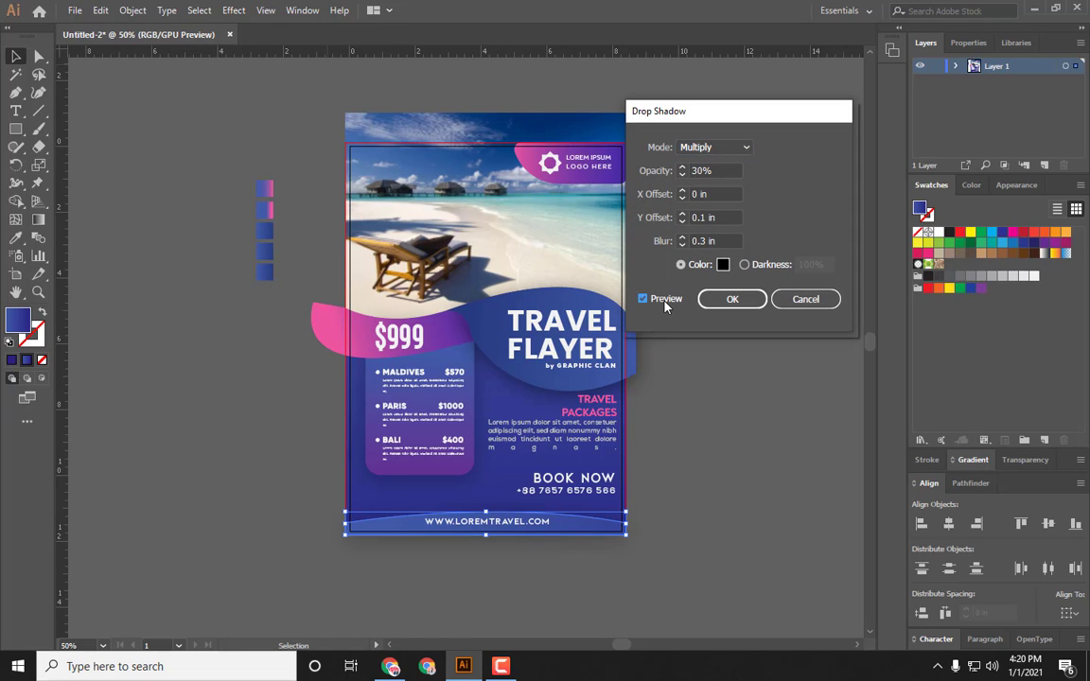
pyautogui.click(682, 191)
pyautogui.click(683, 190)
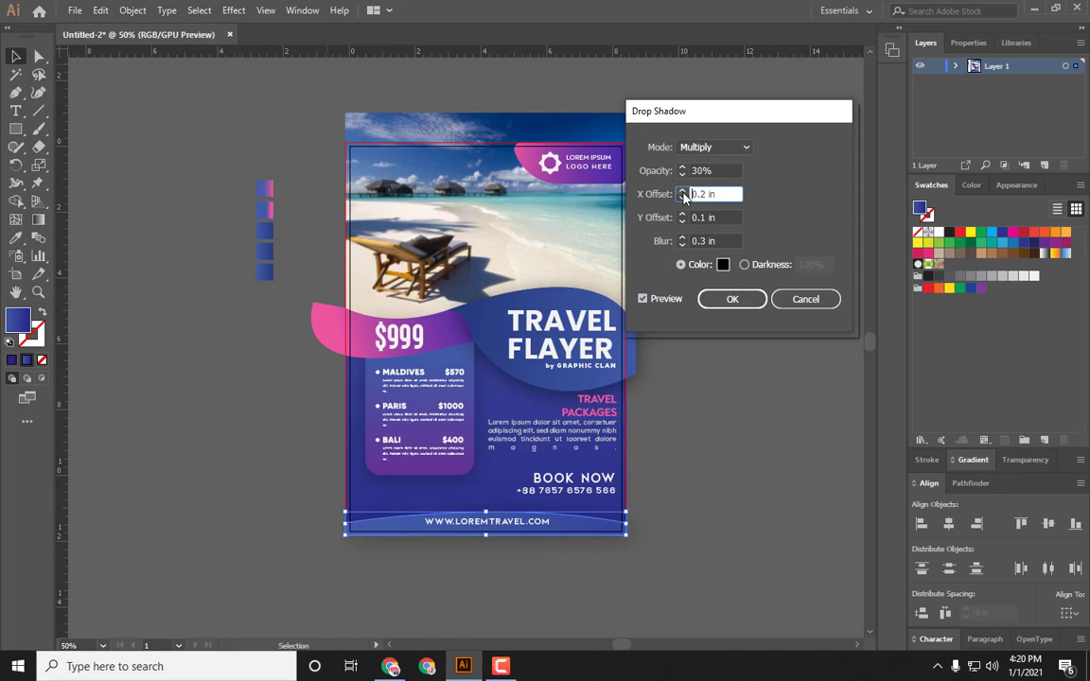
pyautogui.click(683, 190)
pyautogui.click(683, 191)
pyautogui.click(682, 190)
pyautogui.click(682, 190)
pyautogui.click(683, 190)
pyautogui.click(682, 191)
pyautogui.click(683, 213)
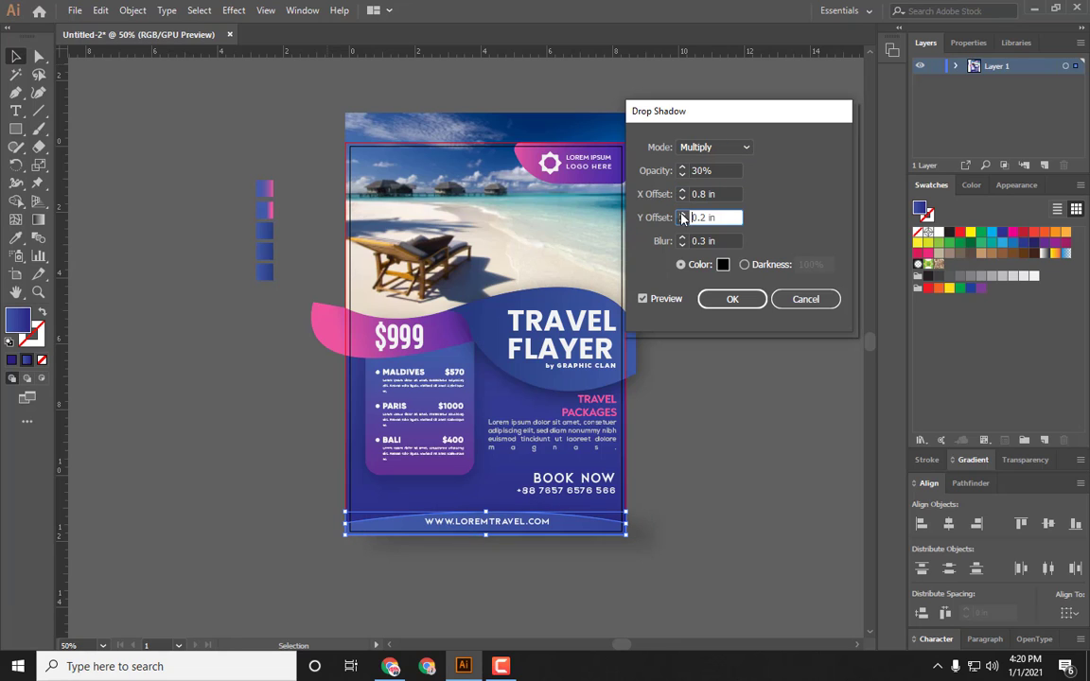
pyautogui.click(682, 213)
pyautogui.click(682, 214)
pyautogui.click(683, 214)
pyautogui.click(682, 214)
pyautogui.click(683, 214)
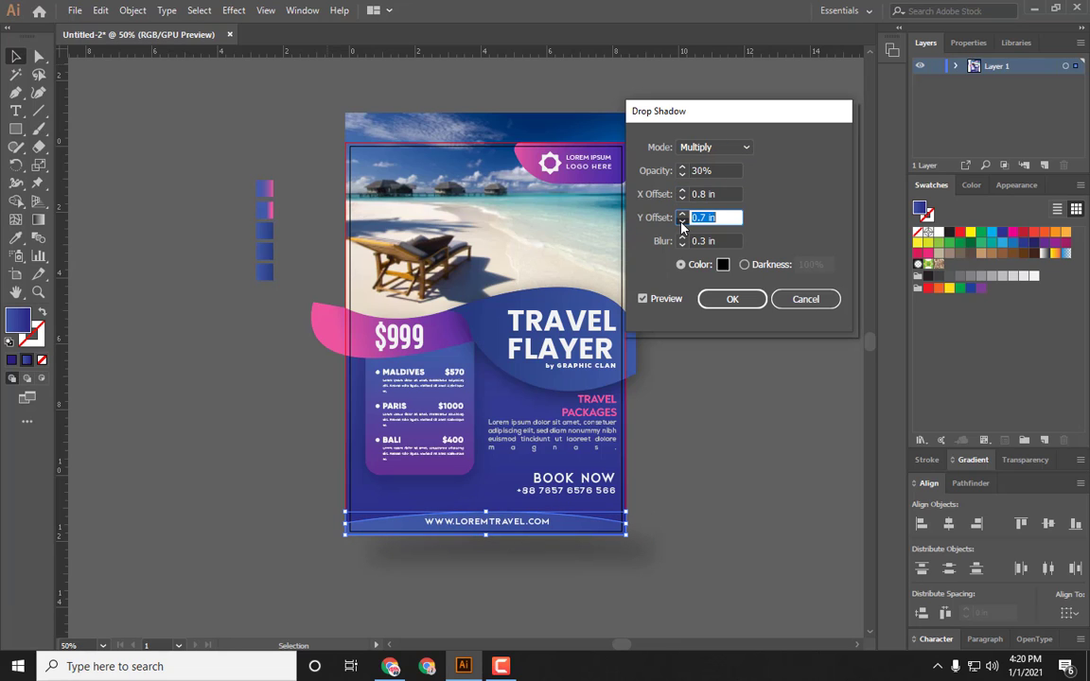
pyautogui.click(682, 221)
pyautogui.click(683, 222)
pyautogui.click(682, 221)
pyautogui.click(682, 222)
pyautogui.click(683, 198)
pyautogui.click(682, 198)
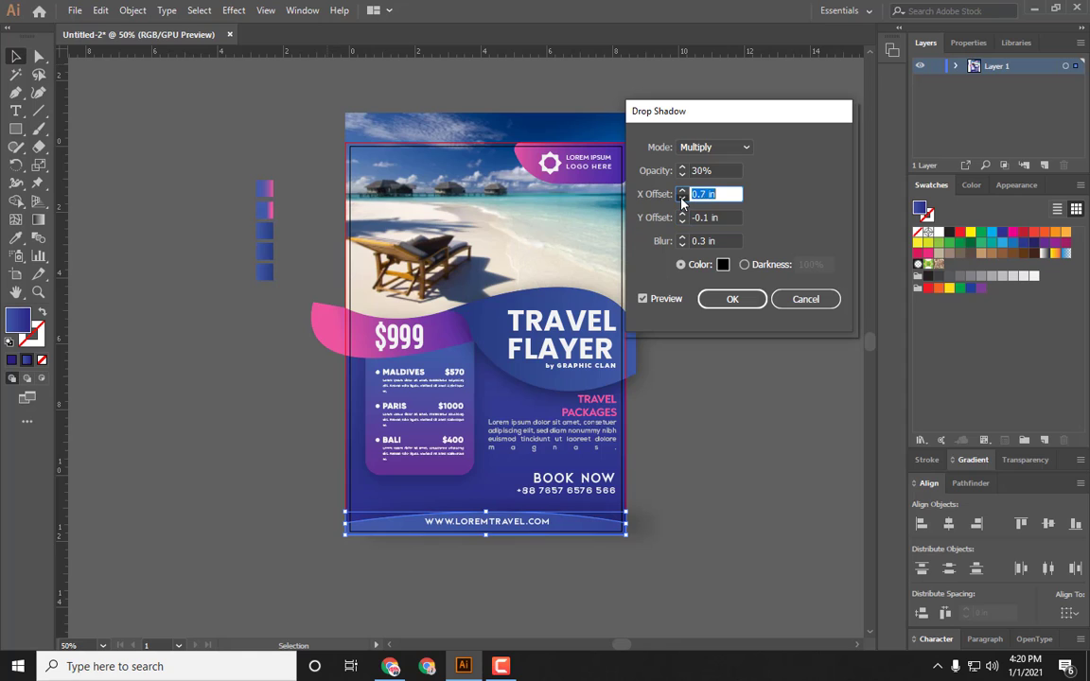
pyautogui.click(683, 198)
pyautogui.click(683, 198)
pyautogui.click(683, 197)
pyautogui.click(682, 198)
pyautogui.click(682, 198)
pyautogui.click(682, 168)
pyautogui.click(683, 167)
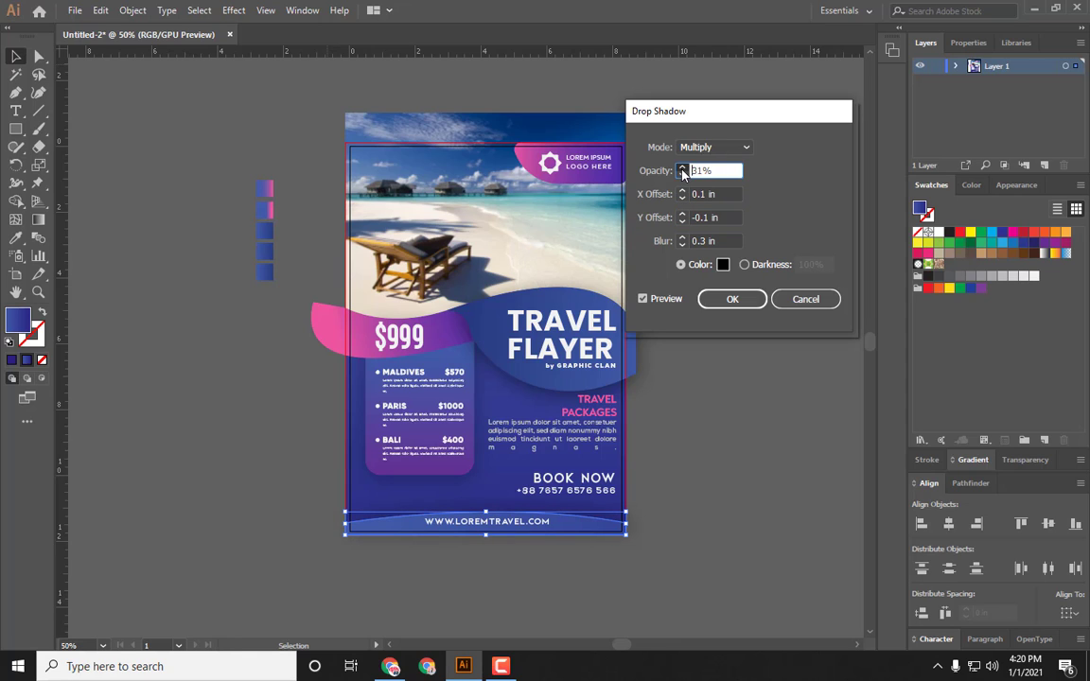
pyautogui.doubleClick(708, 170)
pyautogui.press('BackSpace')
pyautogui.write('60')
pyautogui.press('Return')
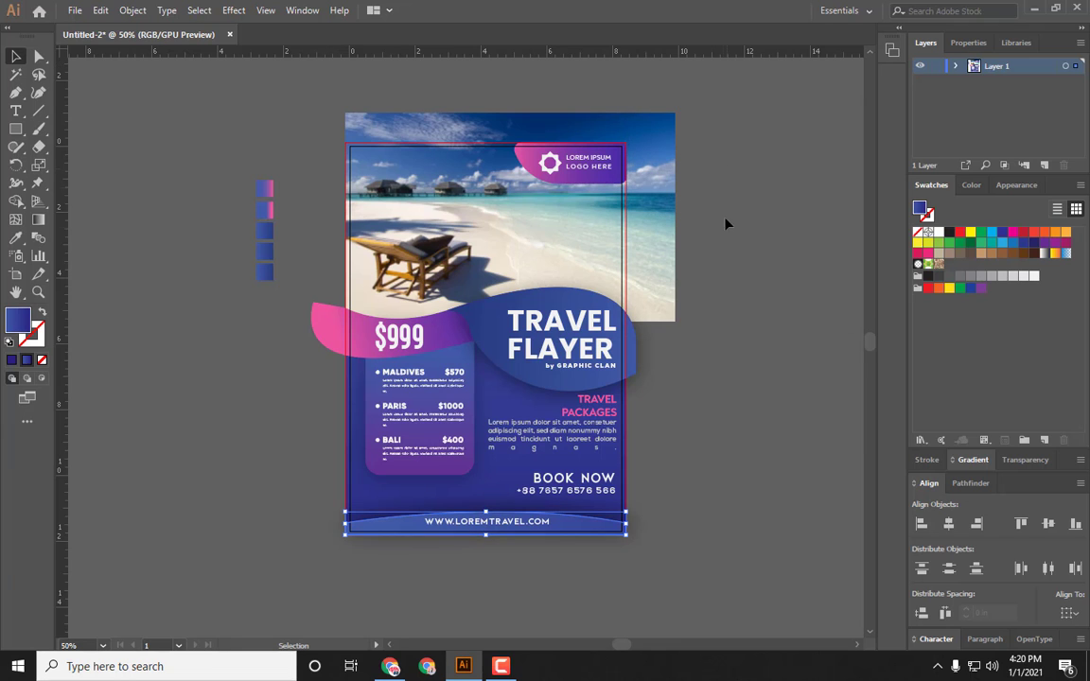
# Step: Preview the flyer in the Save for Web dialog and close it without saving
pyautogui.click(684, 432)
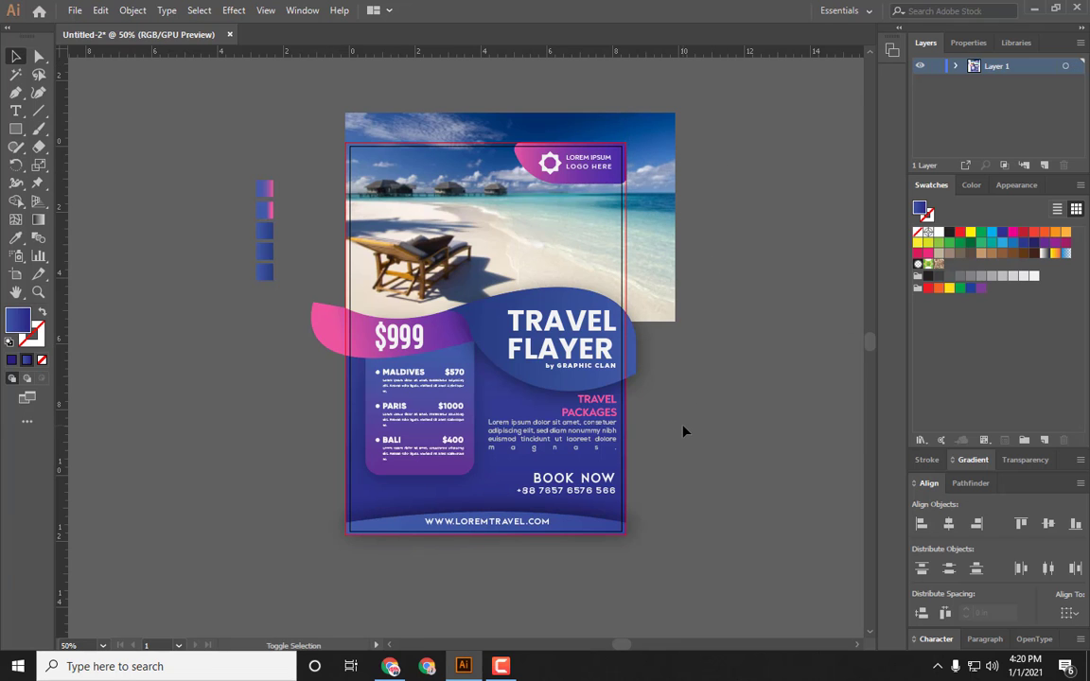
pyautogui.hotkey('ctrl', 'alt', 'shift', 's')
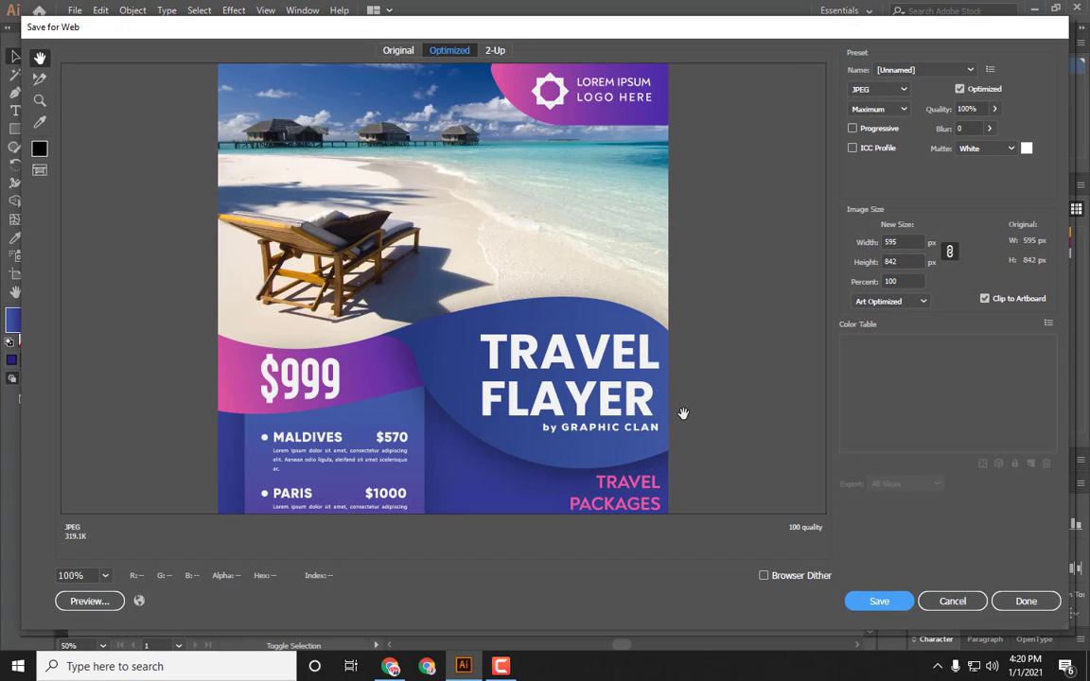
pyautogui.hotkey('ctrl', '-')
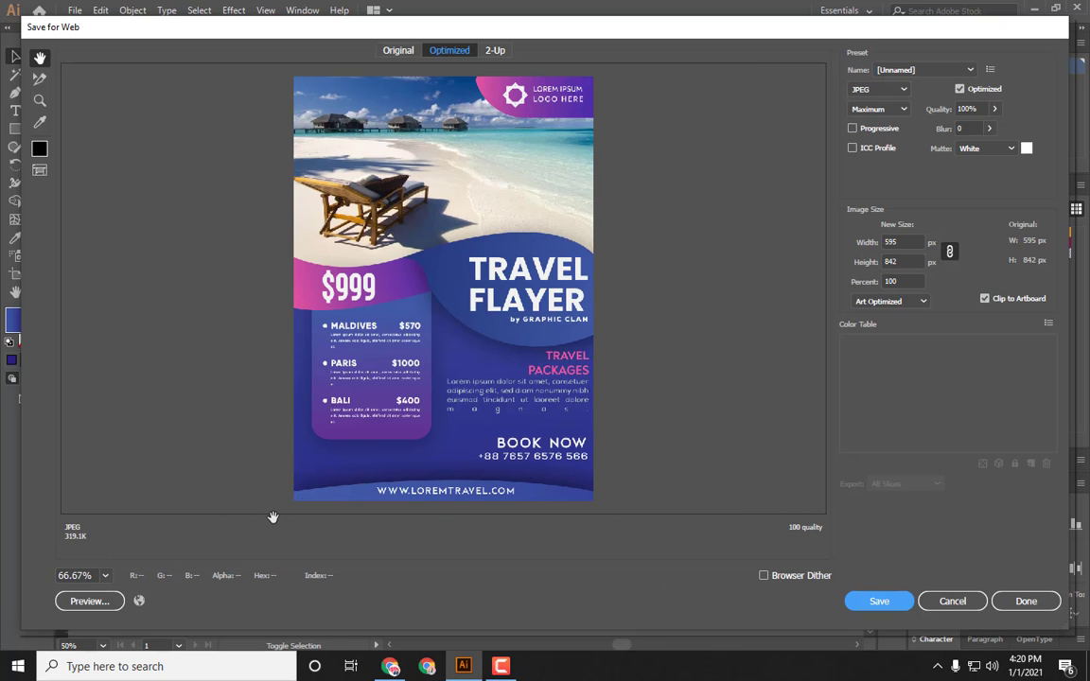
pyautogui.click(953, 601)
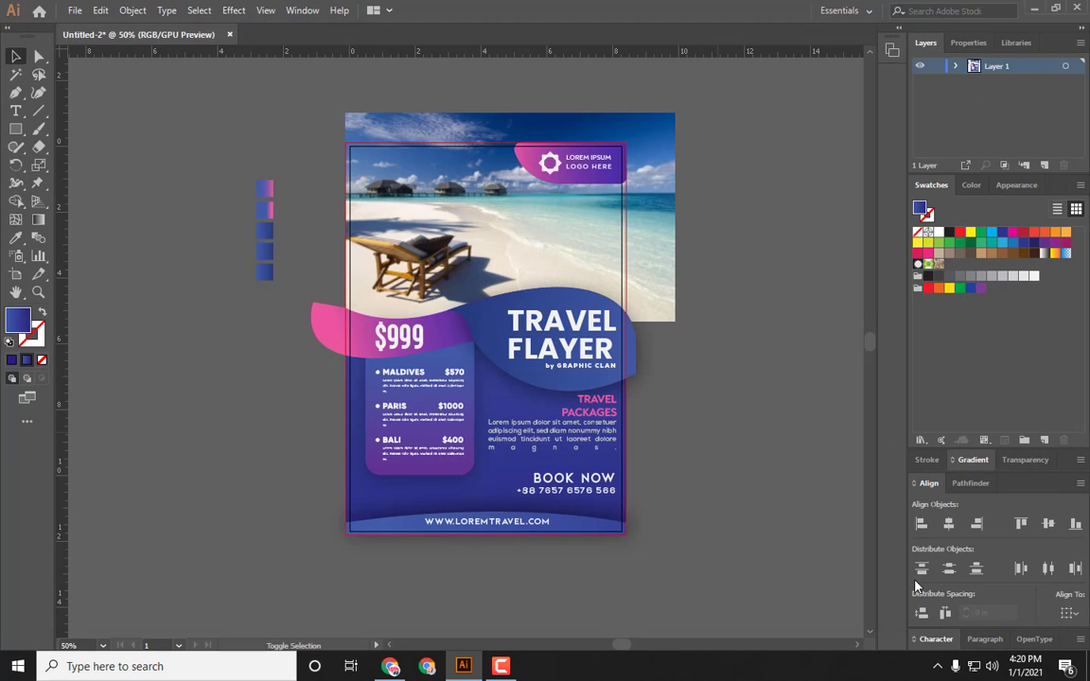
# Step: Add another drop shadow to the bottom wave band with 45% opacity and 0 in X offset
pyautogui.click(564, 530)
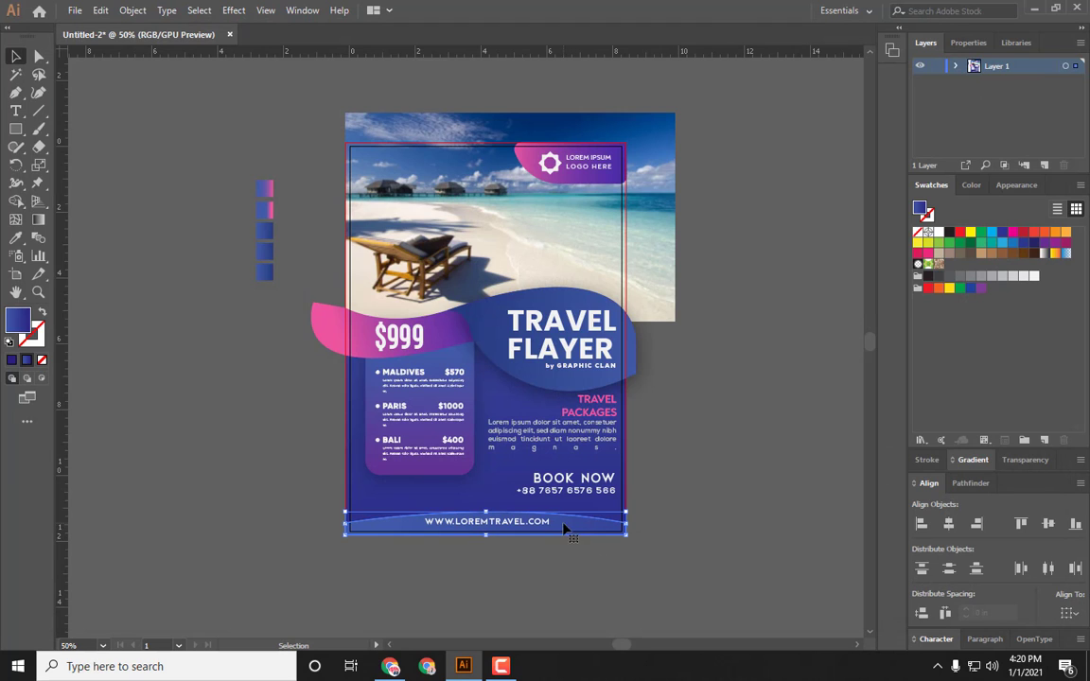
pyautogui.click(233, 10)
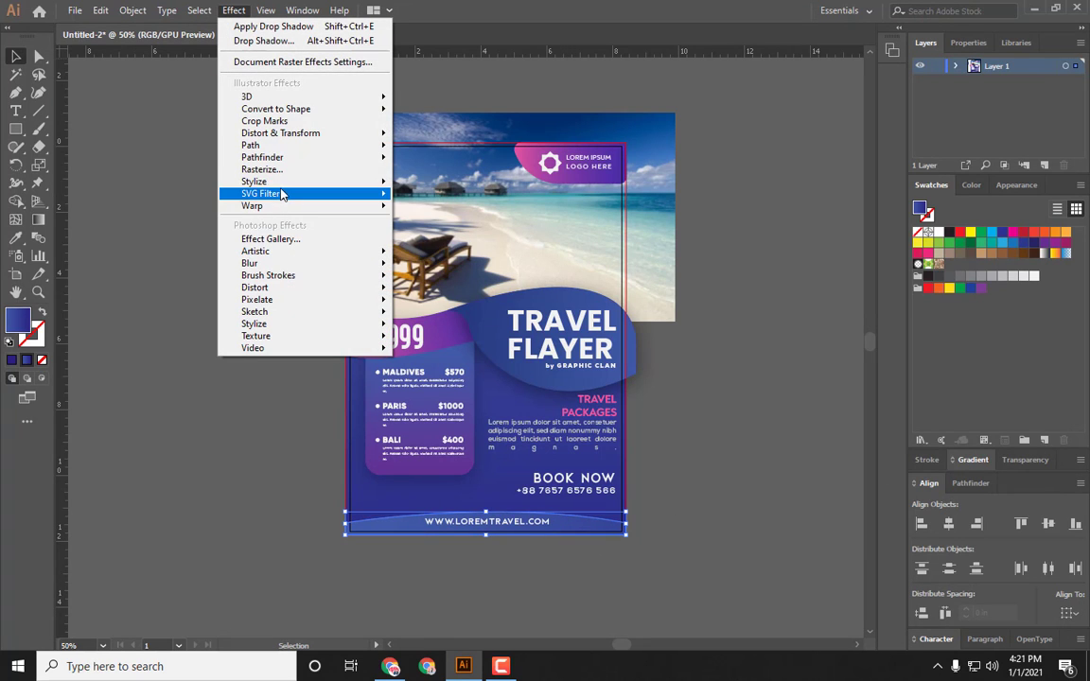
pyautogui.moveTo(256, 181)
pyautogui.click(459, 182)
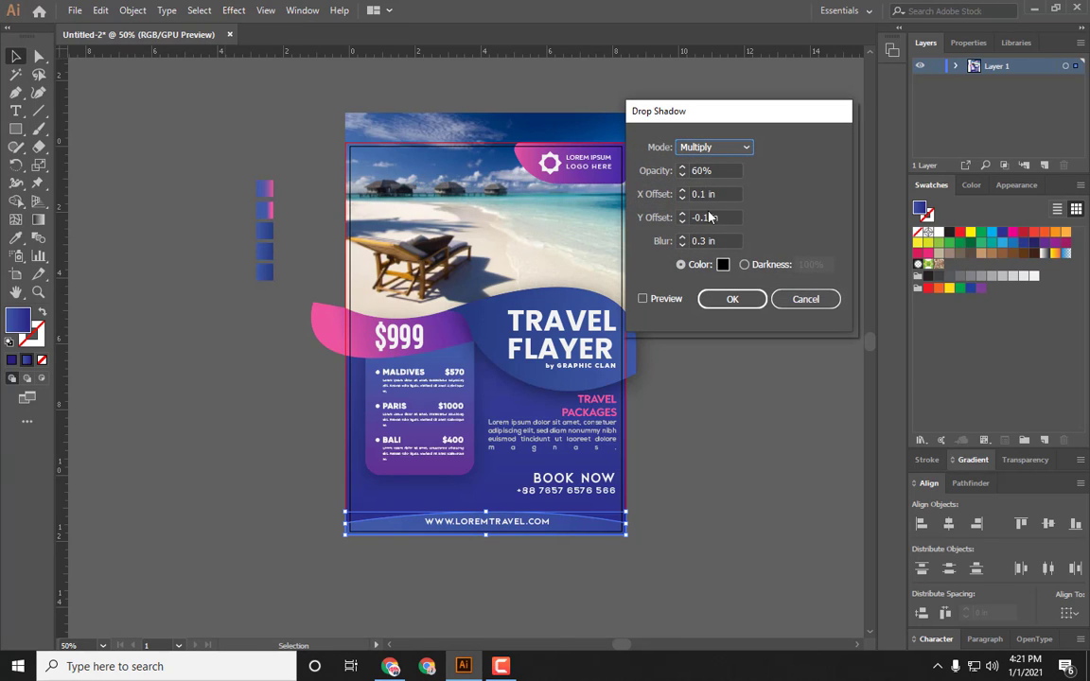
pyautogui.click(703, 171)
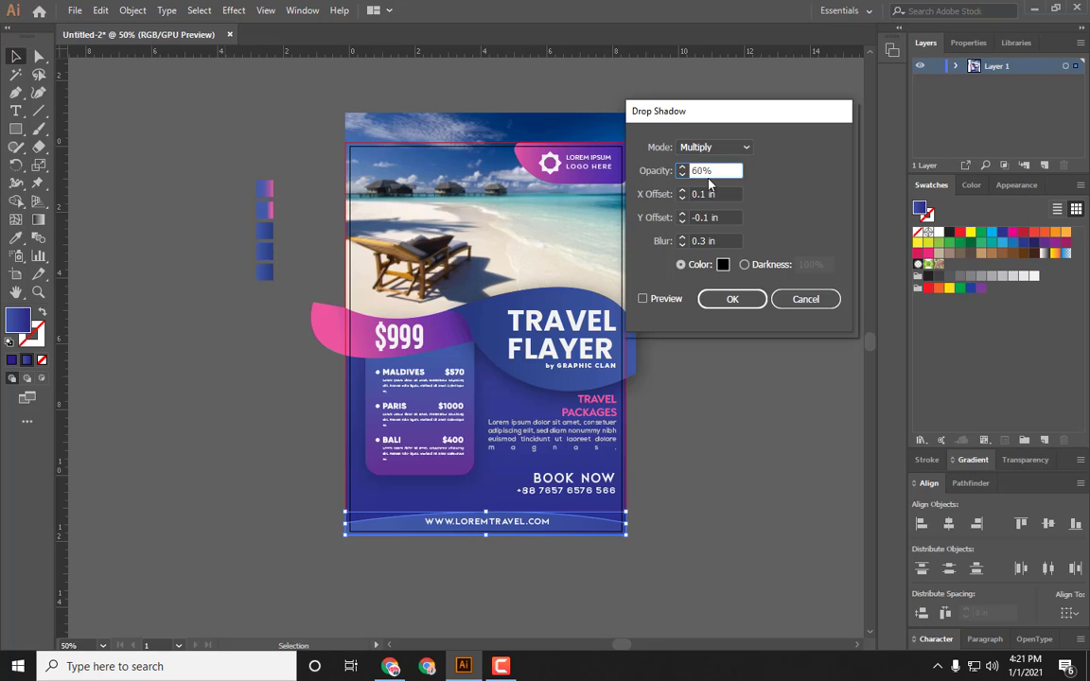
pyautogui.click(645, 299)
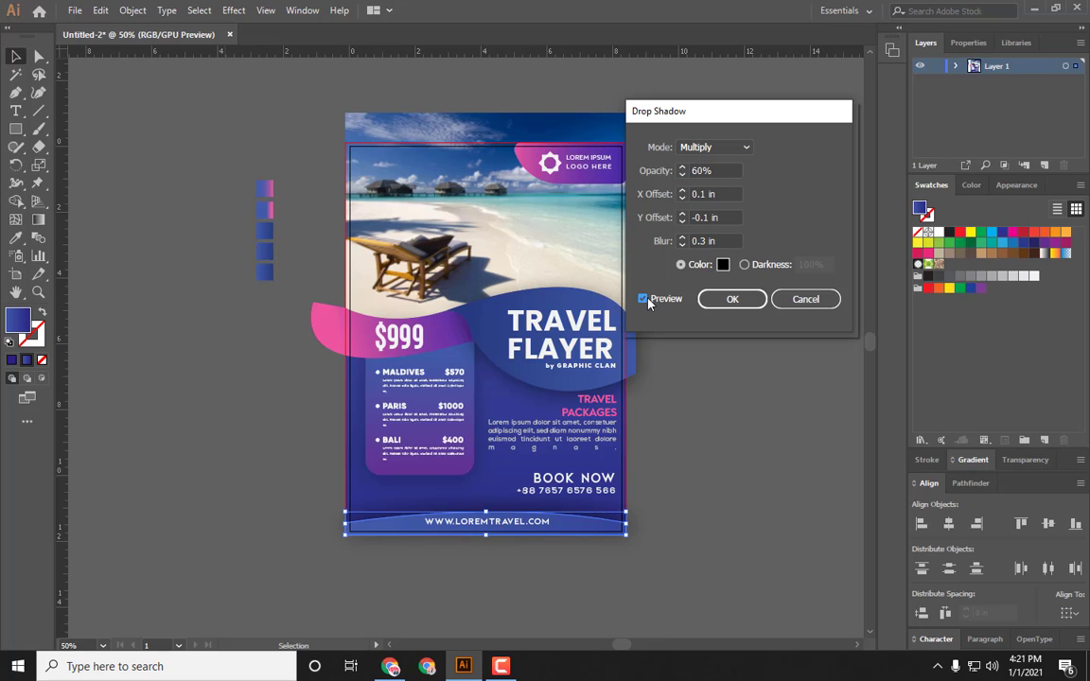
pyautogui.doubleClick(707, 171)
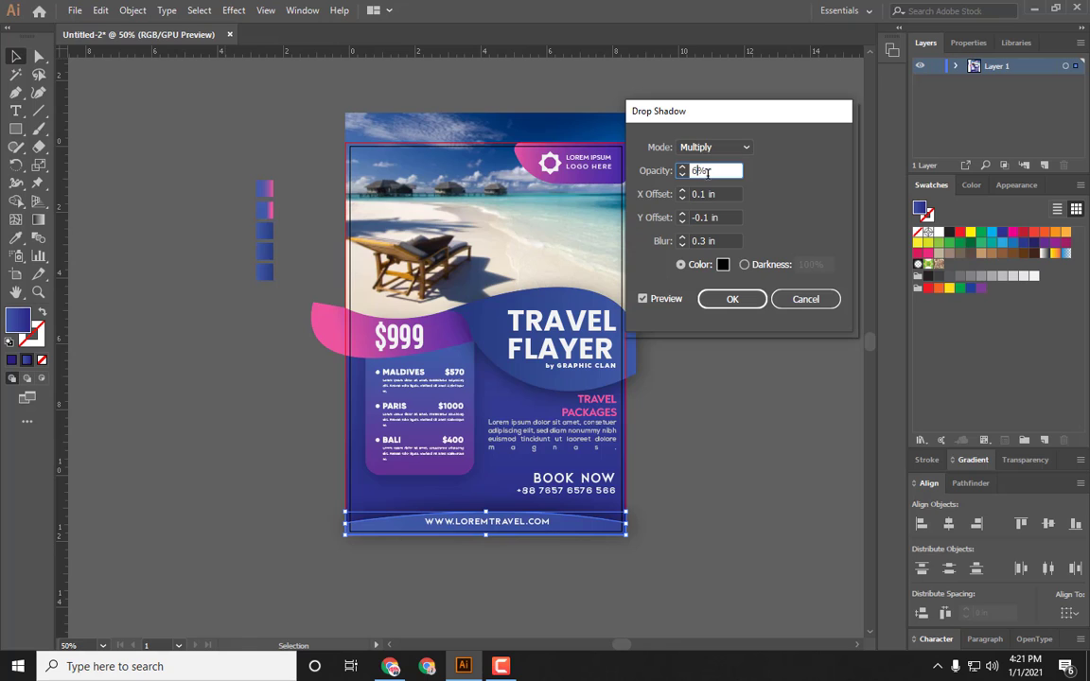
pyautogui.press('BackSpace')
pyautogui.write('45')
pyautogui.click(683, 199)
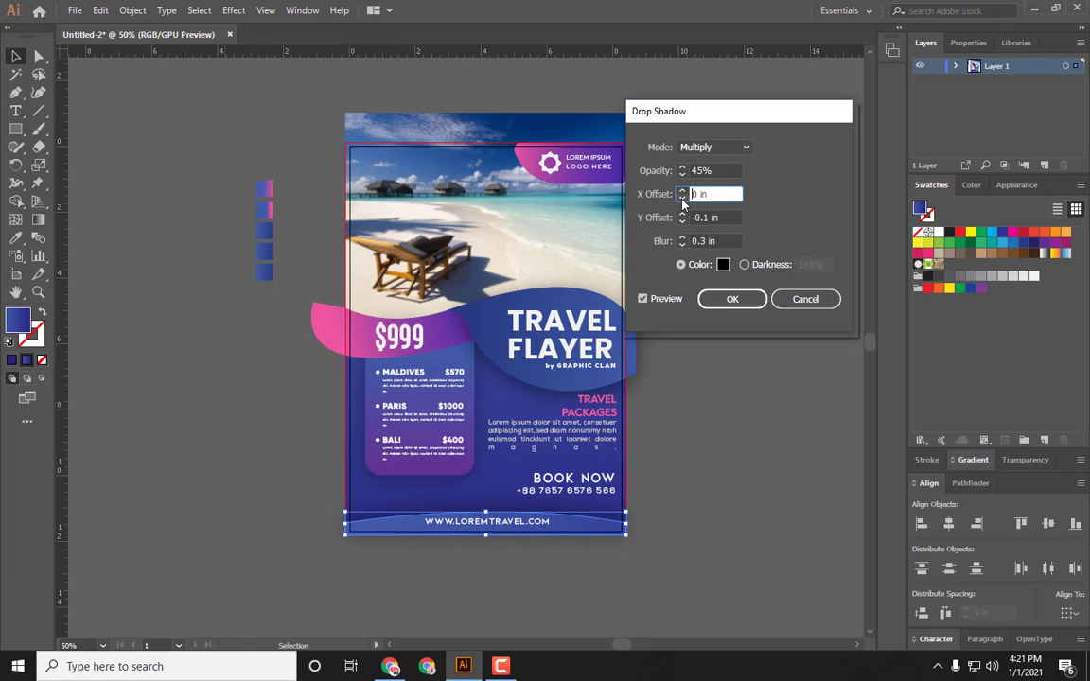
pyautogui.click(733, 299)
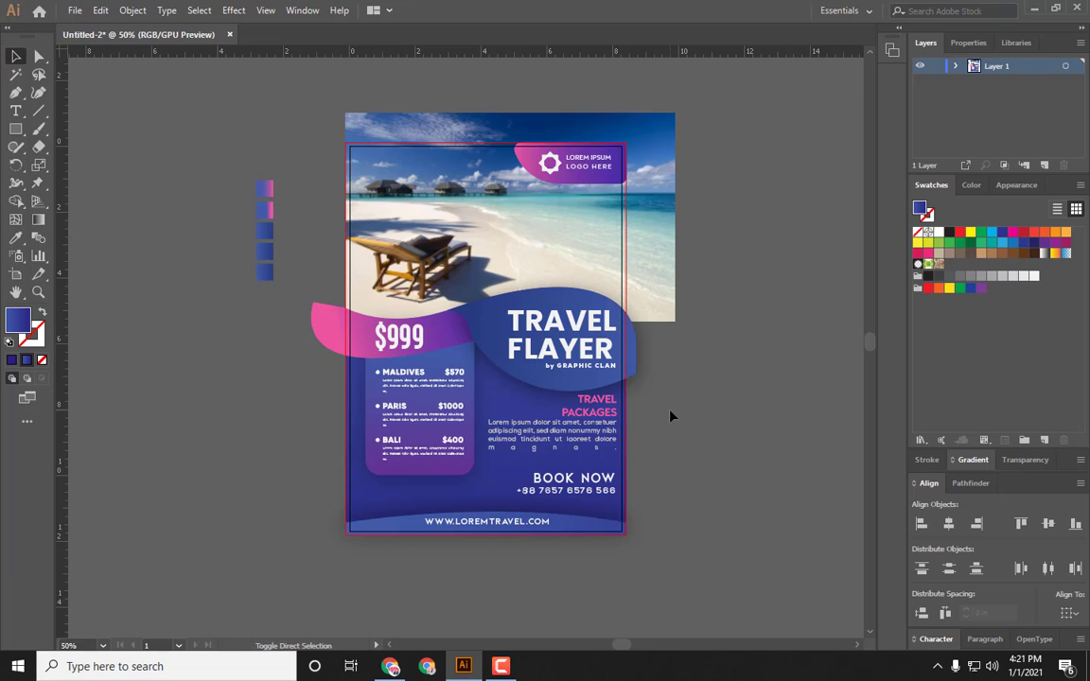
# Step: Preview the flyer again in the Save for Web dialog and close it
pyautogui.hotkey('ctrl', 'alt', 'shift', 's')
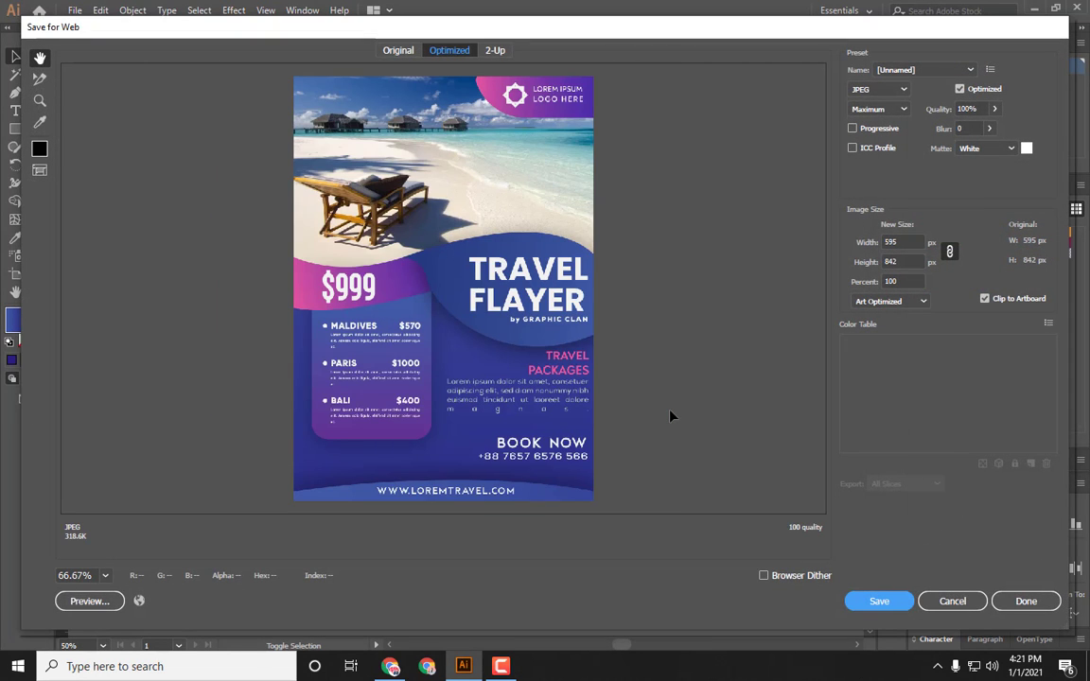
pyautogui.hotkey('ctrl', '-')
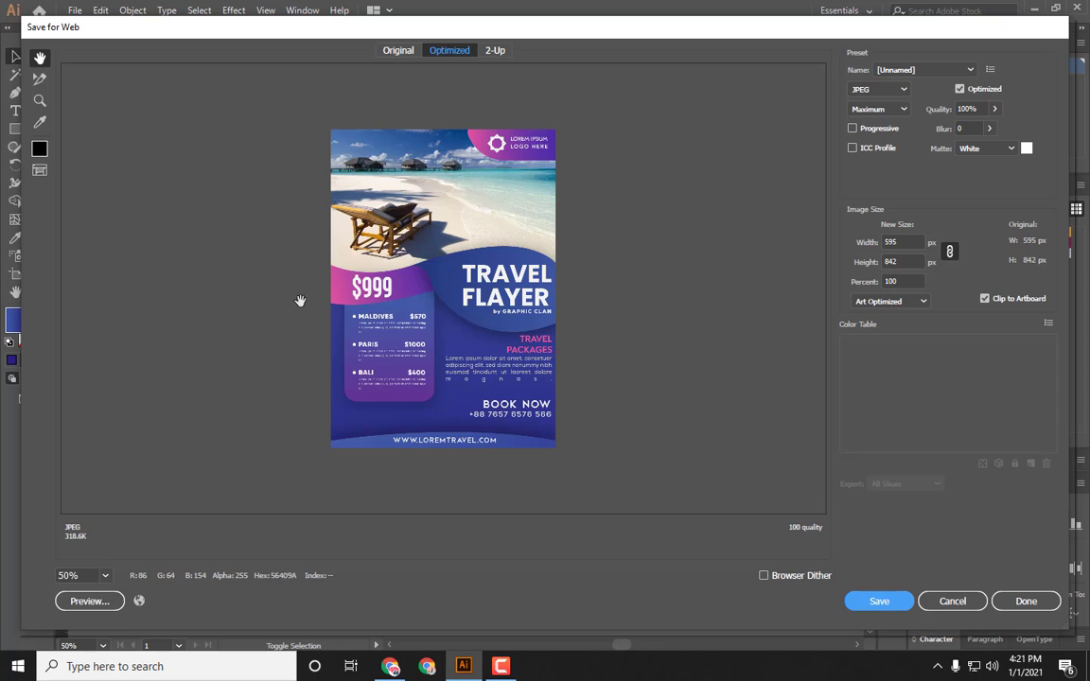
pyautogui.click(953, 601)
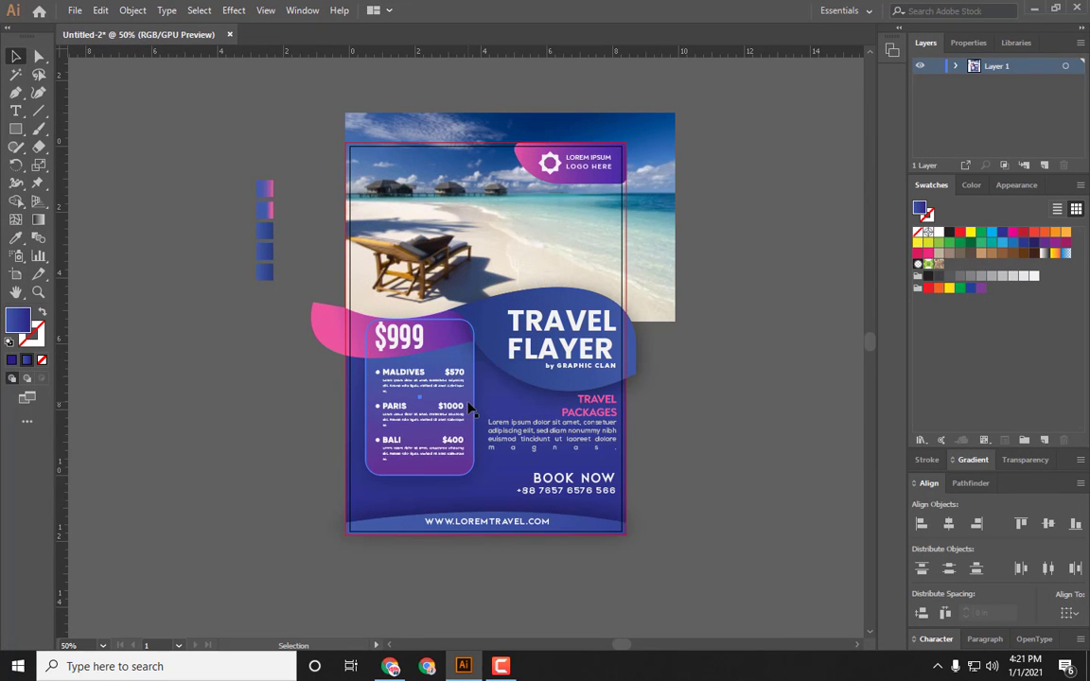
# Step: Set the destination list box's gradient end stop to the dark blue swatch
pyautogui.click(421, 360)
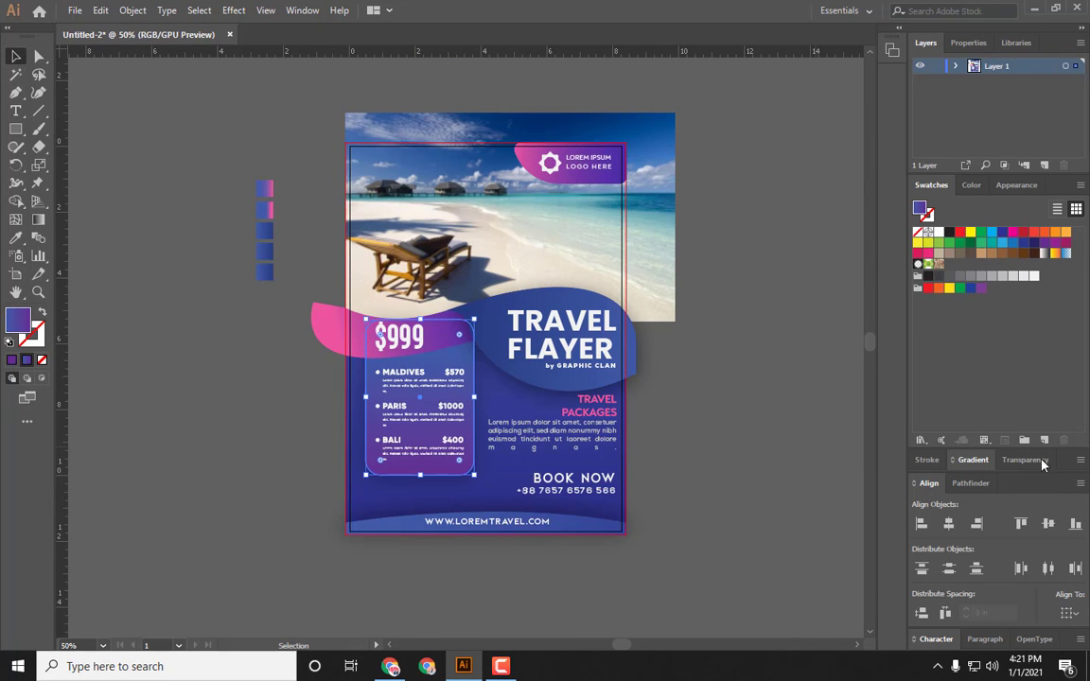
pyautogui.click(973, 460)
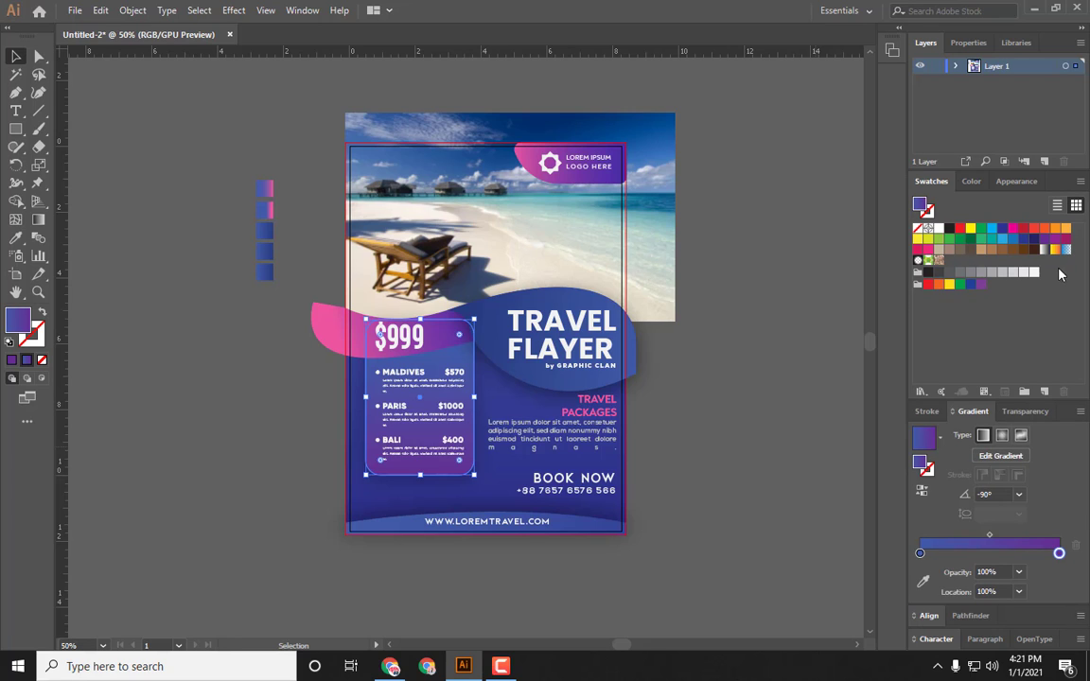
pyautogui.moveTo(1024, 239); pyautogui.dragTo(1058, 554)
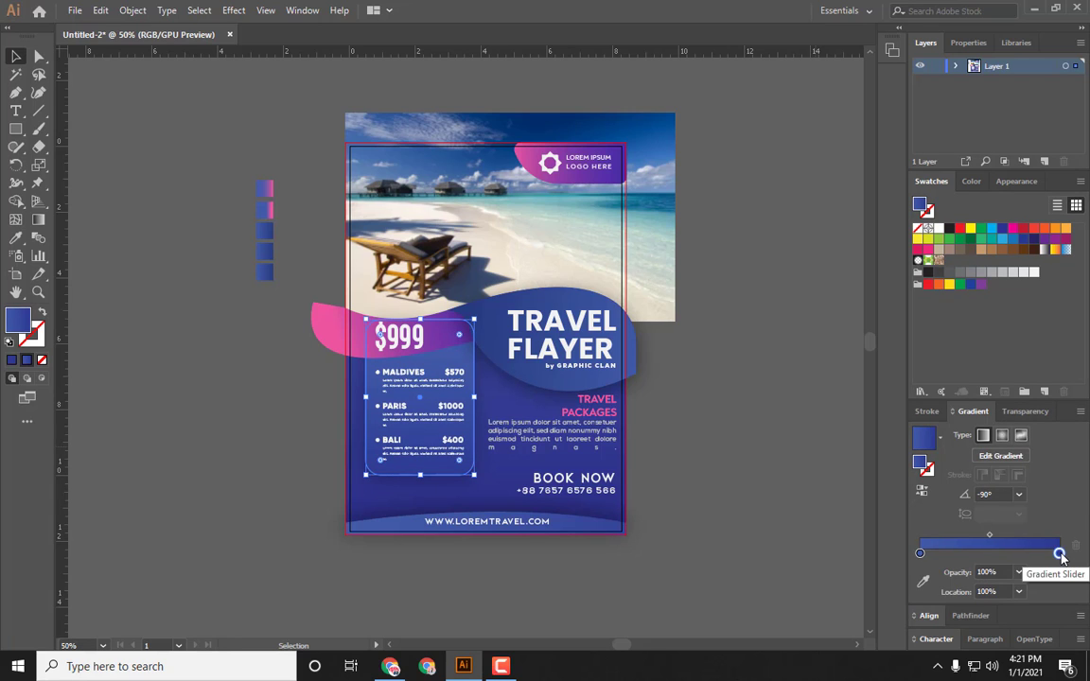
pyautogui.click(726, 464)
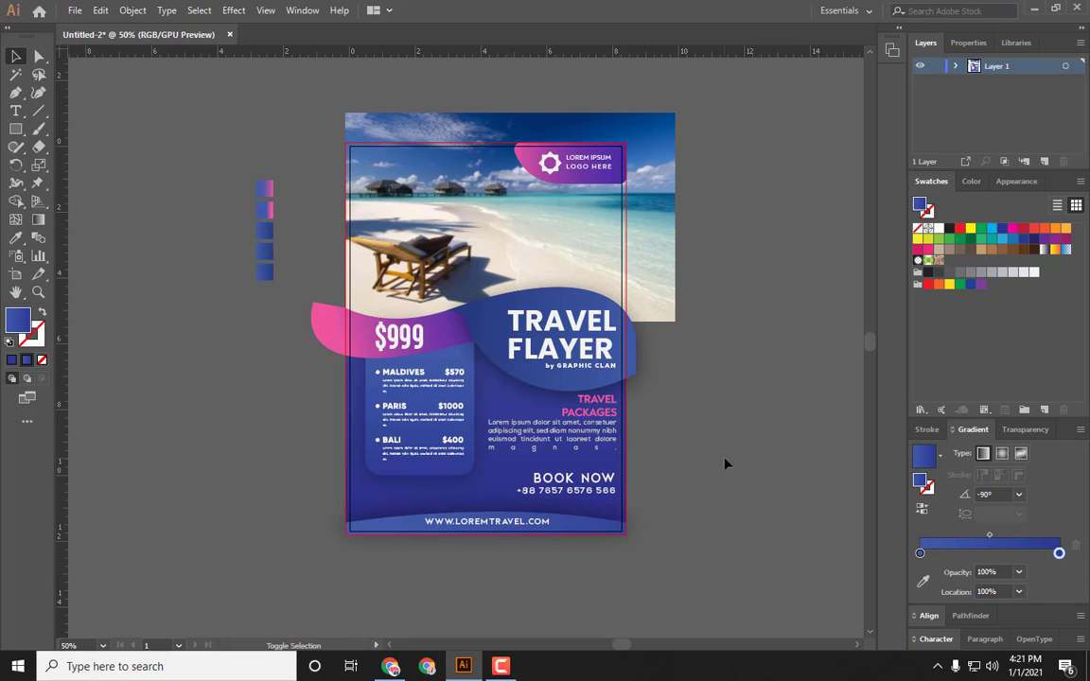
# Step: Preview the flyer in the Save for Web dialog and close it without saving
pyautogui.hotkey('ctrl', 'alt', 'shift', 's')
pyautogui.hotkey('ctrl', '-')
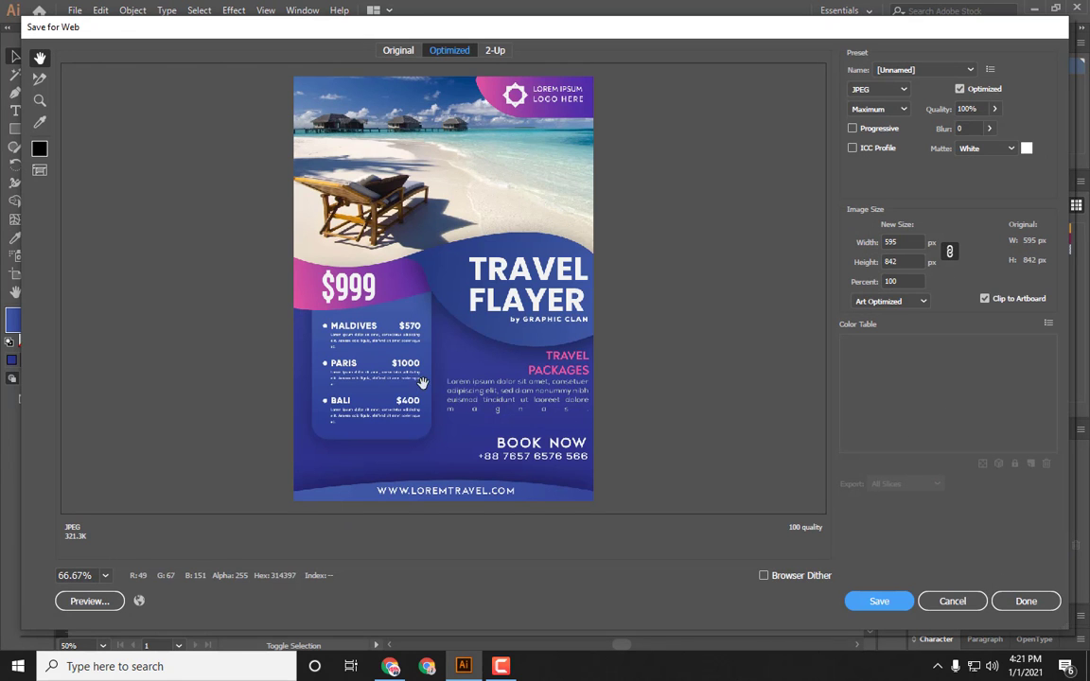
pyautogui.click(951, 602)
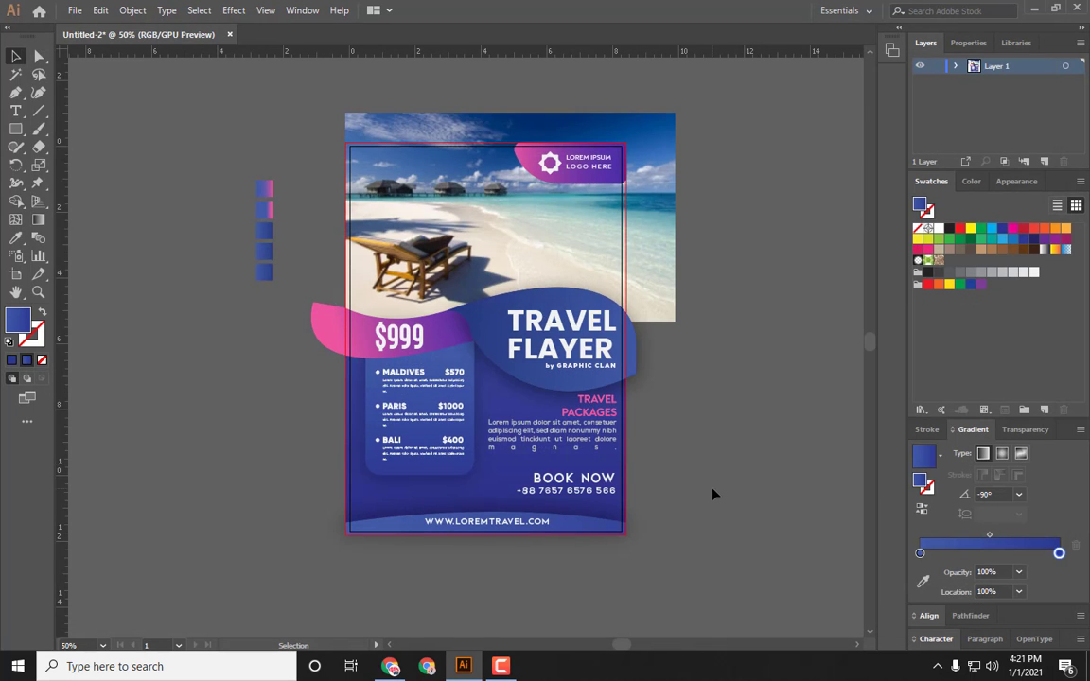
# Step: Undo the destination box's gradient change and redo it
pyautogui.hotkey('ctrl', 'z')
pyautogui.hotkey('ctrl', 'z')
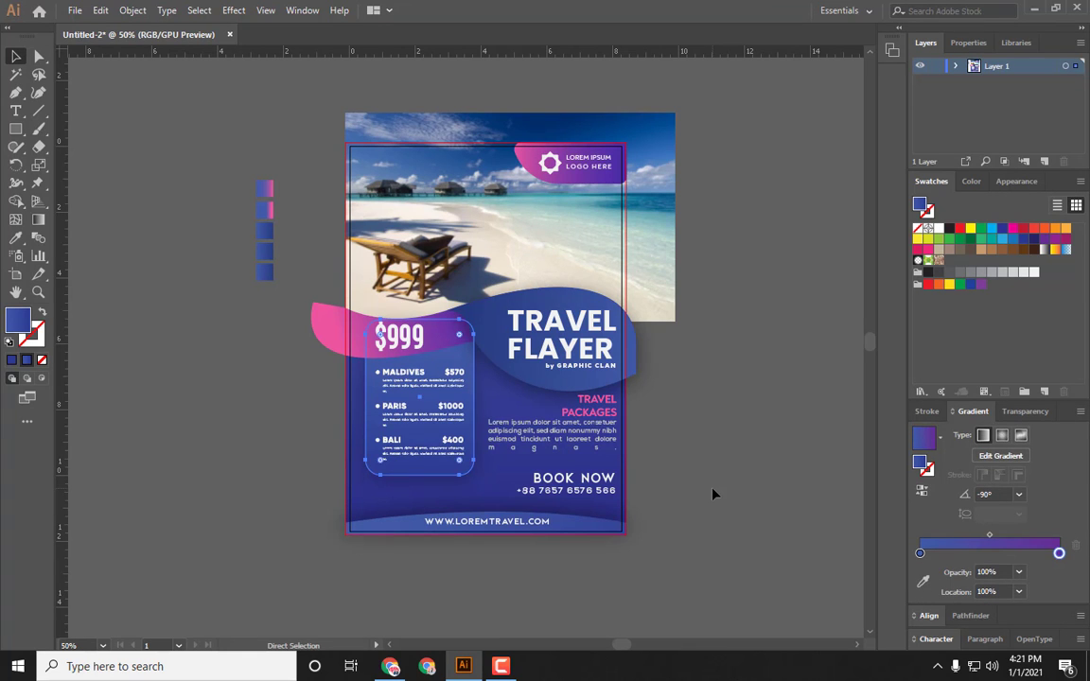
pyautogui.click(714, 493)
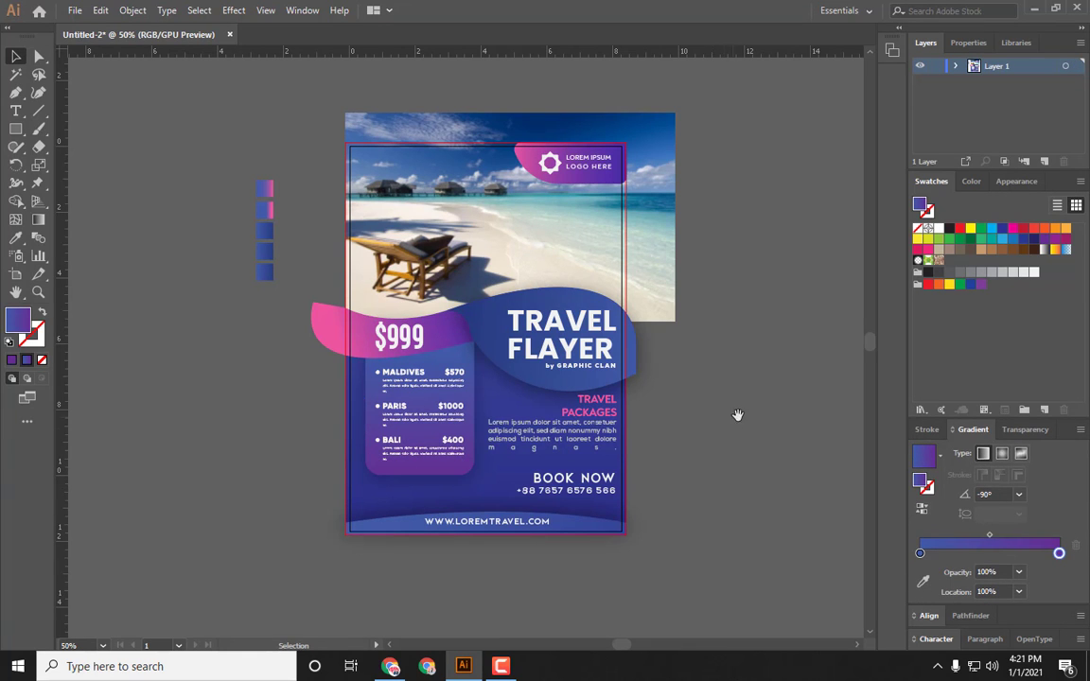
pyautogui.moveTo(737, 418); pyautogui.dragTo(706, 410)
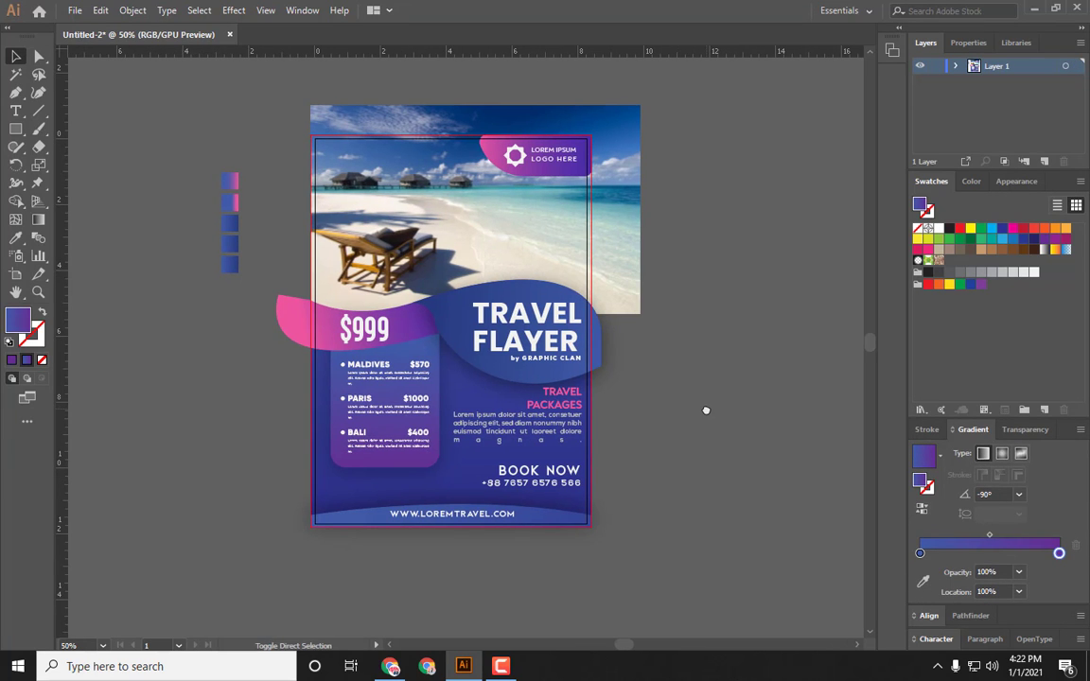
pyautogui.hotkey('ctrl', 'shift', 'z')
pyautogui.click(707, 410)
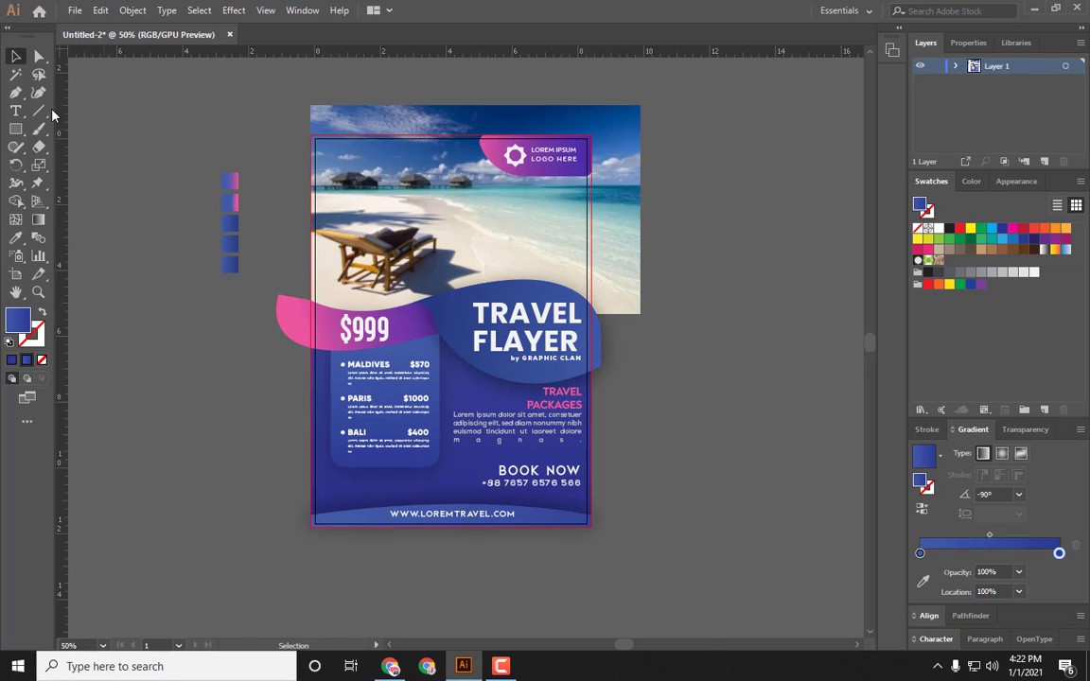
# Step: Draw a rectangle exactly covering the flyer artboard and convert it into a compound path
pyautogui.click(17, 129)
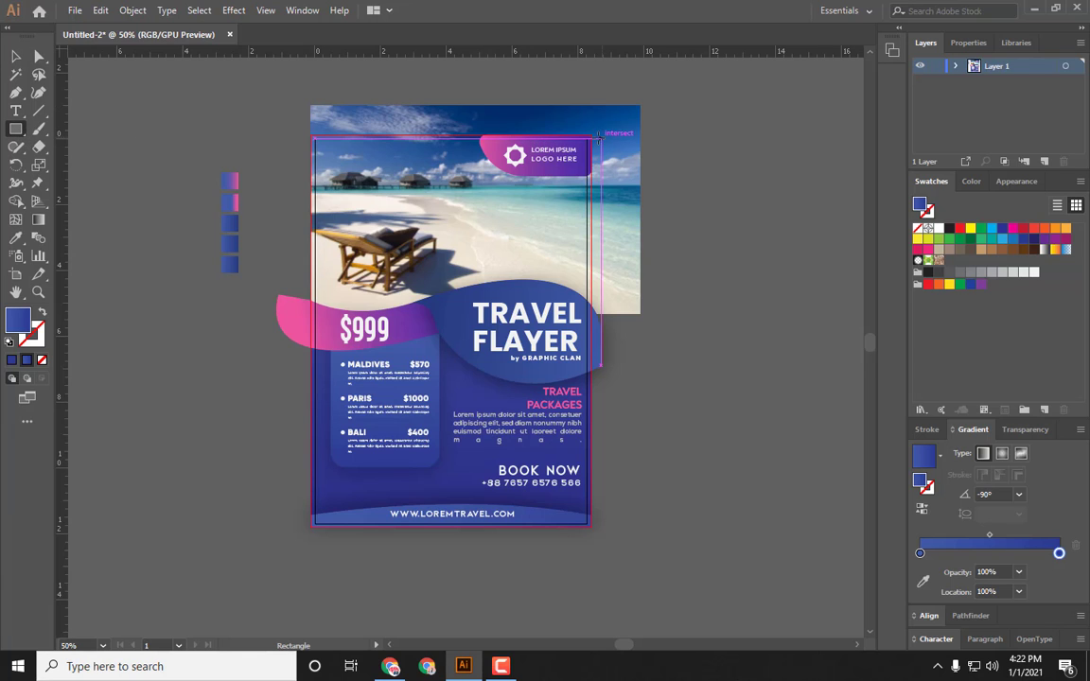
pyautogui.moveTo(593, 133); pyautogui.dragTo(310, 527)
pyautogui.click(15, 57)
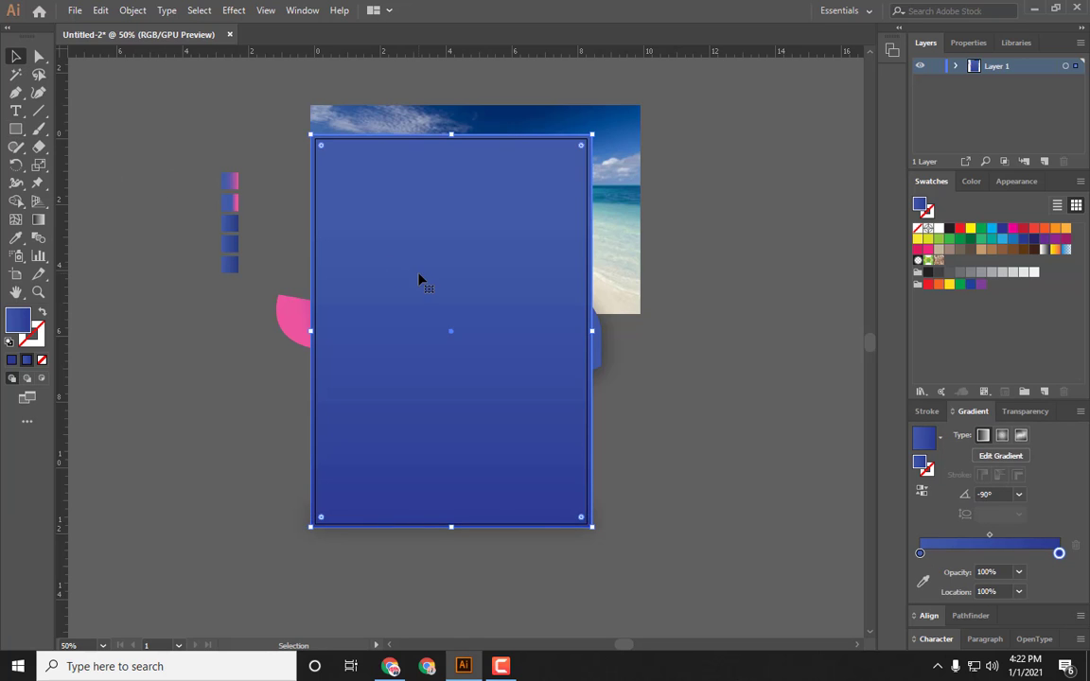
pyautogui.rightClick(420, 280)
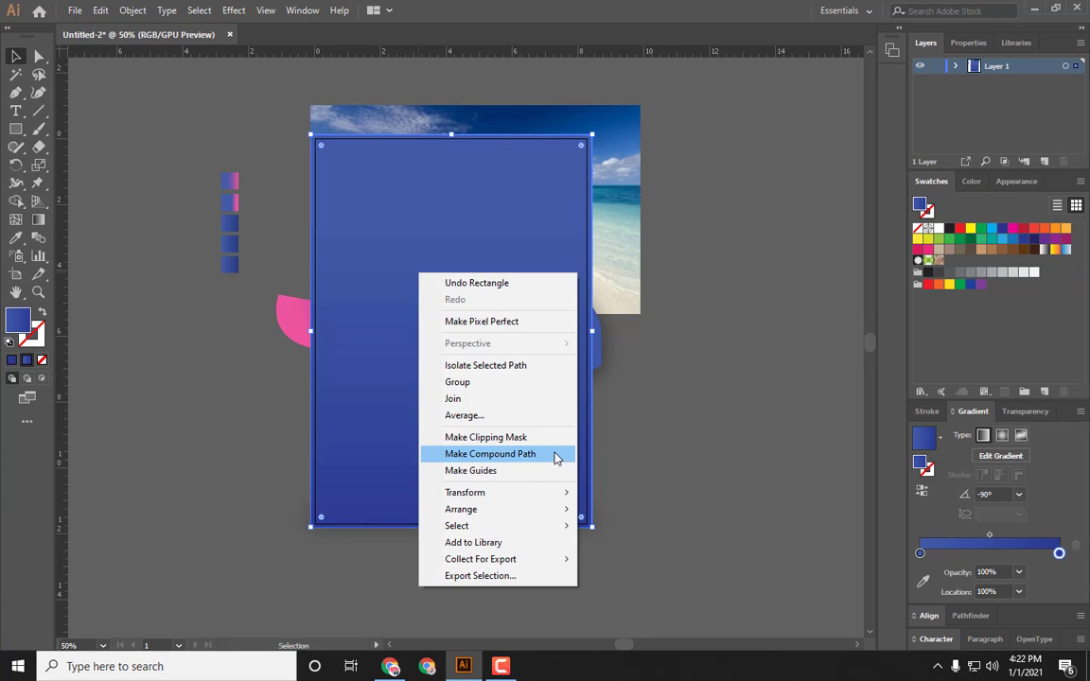
pyautogui.click(686, 454)
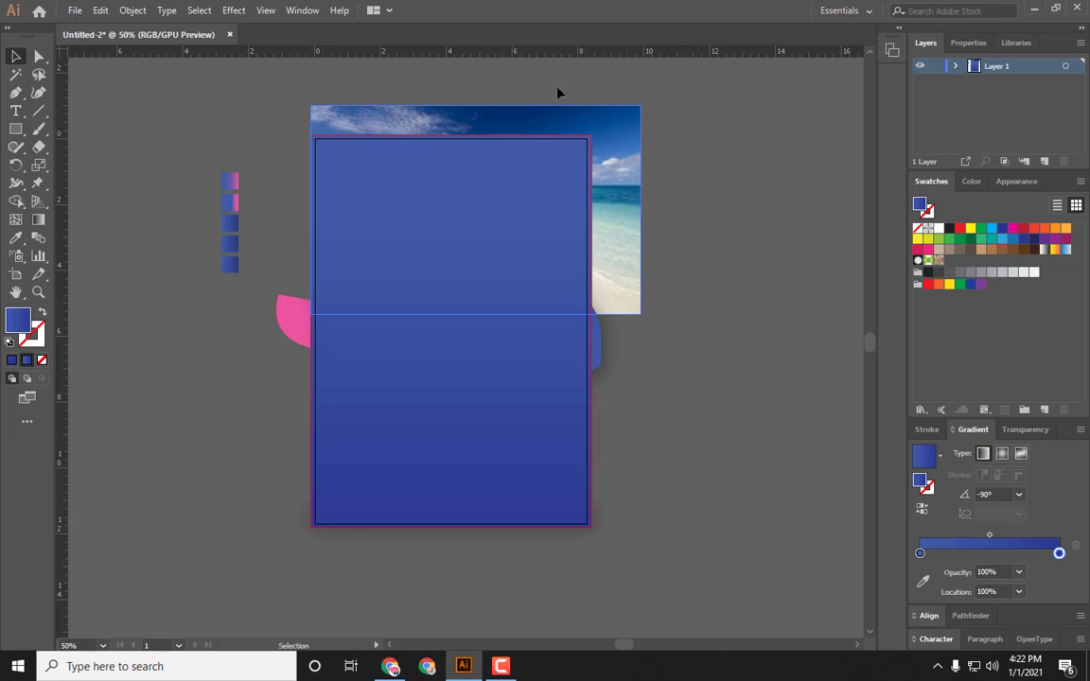
# Step: Move the column of gradient sample squares further away from the artboard
pyautogui.moveTo(233, 271); pyautogui.dragTo(241, 287)
pyautogui.moveTo(231, 228); pyautogui.dragTo(104, 215)
pyautogui.moveTo(172, 243); pyautogui.dragTo(172, 244)
pyautogui.click(304, 73)
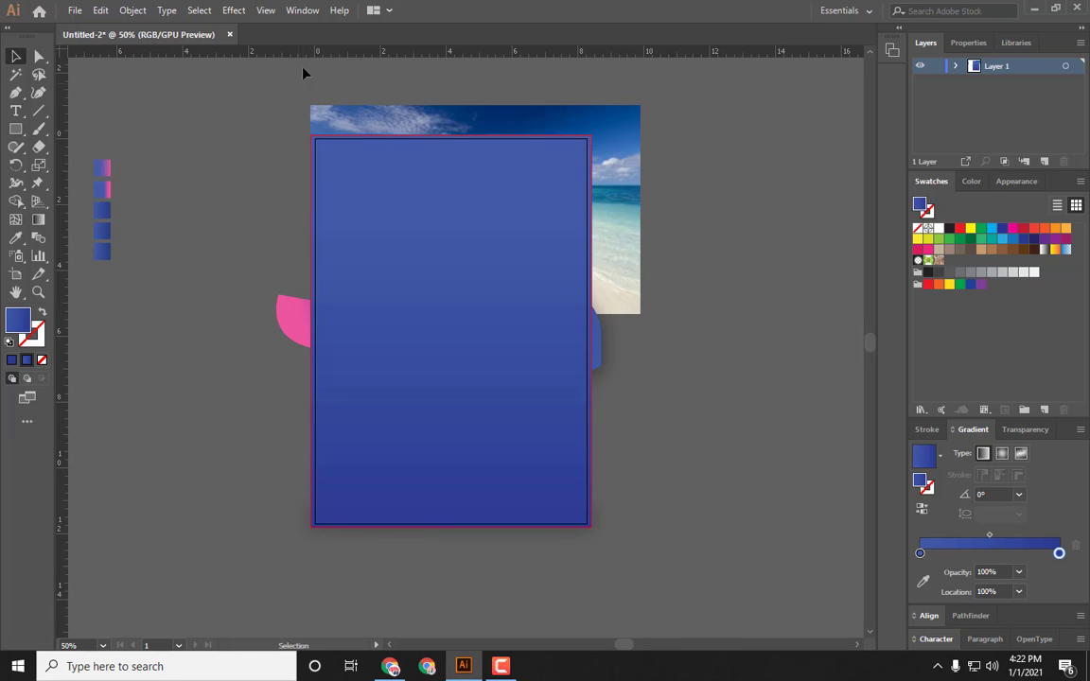
# Step: Select the rectangle together with all flyer artwork and make a clipping mask to trim everything to the artboard
pyautogui.moveTo(774, 563); pyautogui.dragTo(480, 365)
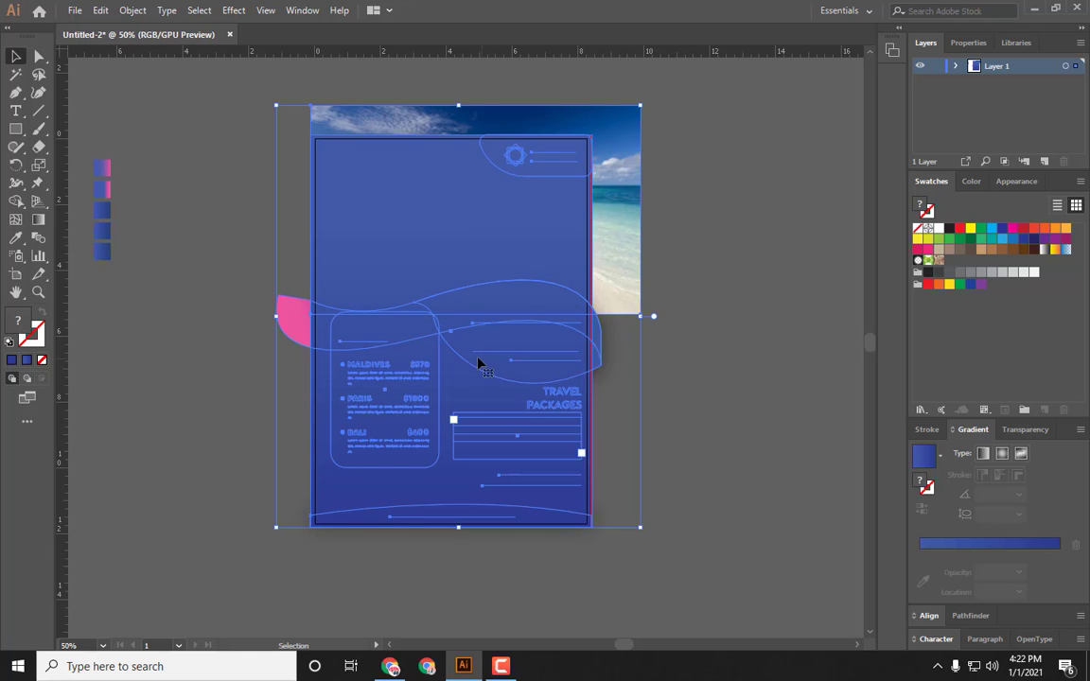
pyautogui.rightClick(470, 348)
pyautogui.click(559, 460)
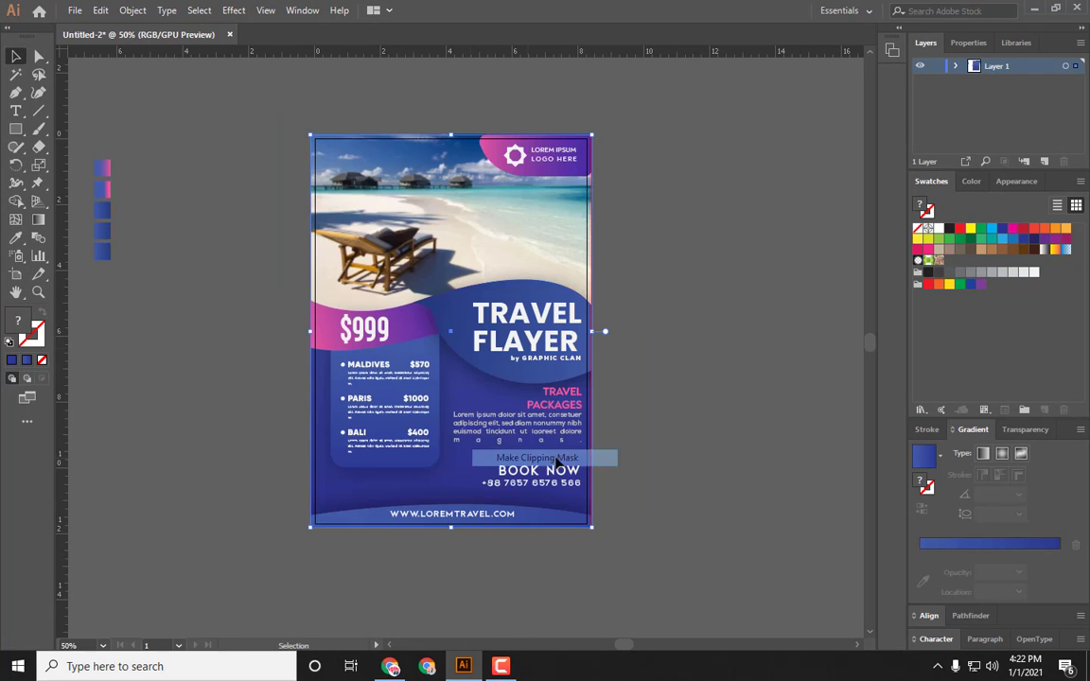
pyautogui.click(712, 444)
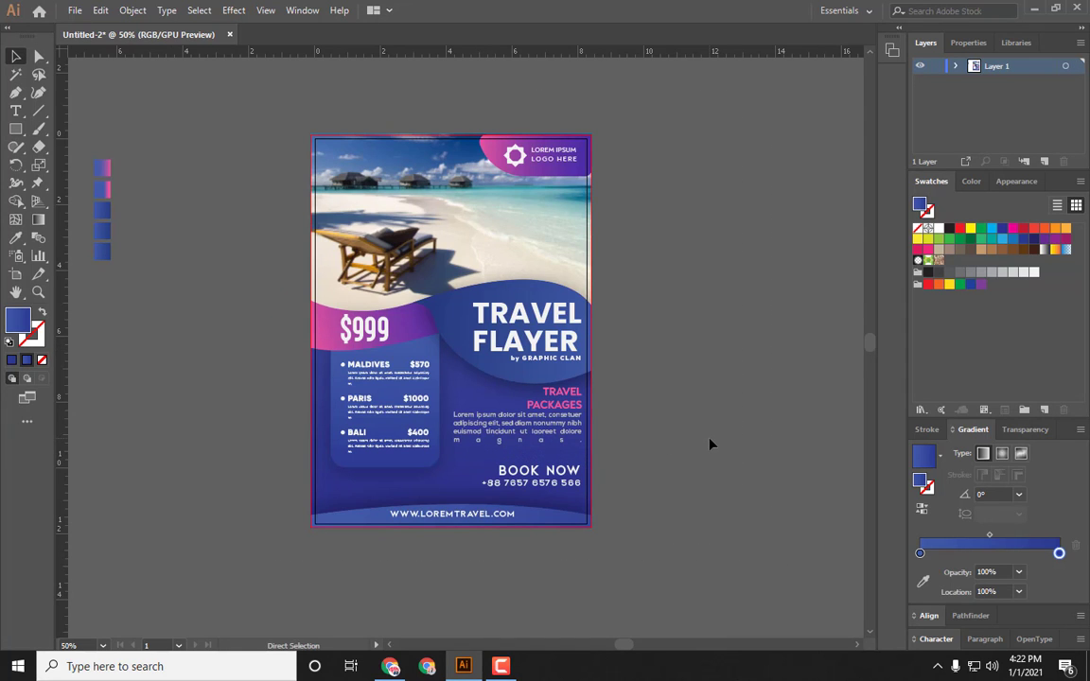
pyautogui.hotkey('ctrl', '+')
pyautogui.moveTo(704, 294); pyautogui.dragTo(718, 318)
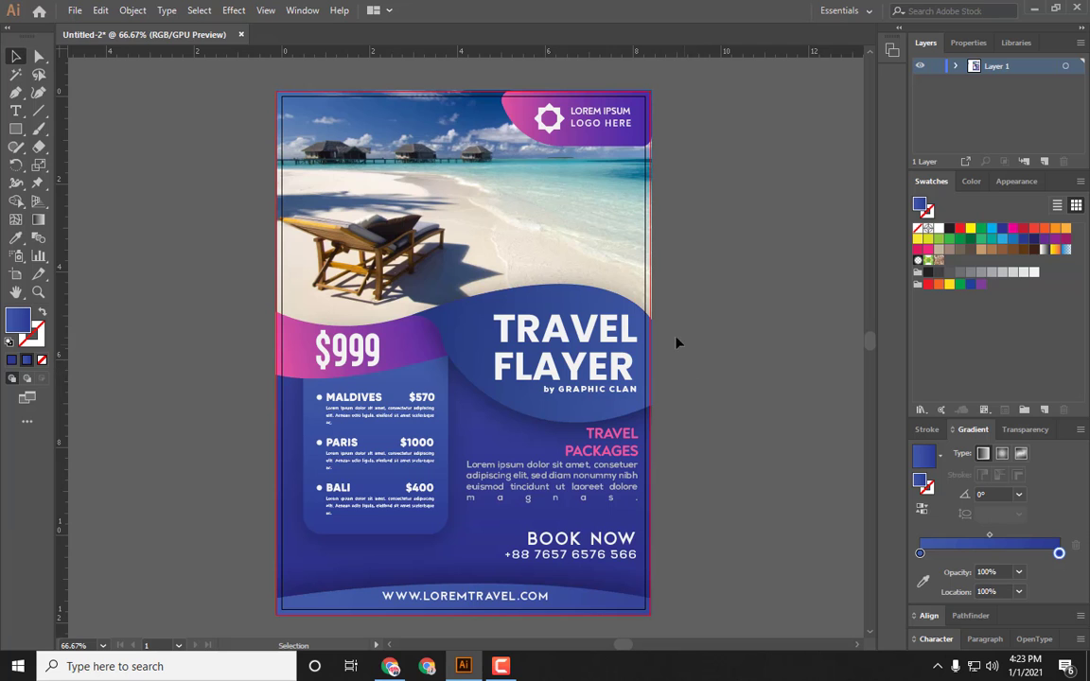
pyautogui.press('space')
pyautogui.moveTo(545, 359)
pyautogui.mouseDown()
pyautogui.moveTo(555, 333)
pyautogui.moveTo(560, 350)
pyautogui.mouseUp()
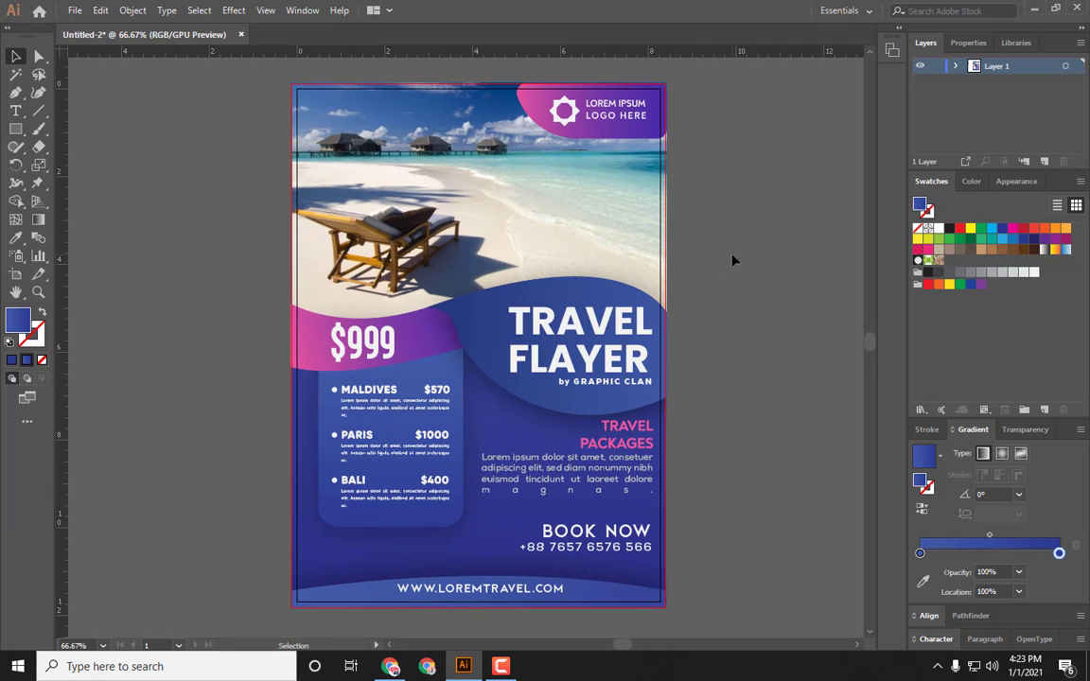